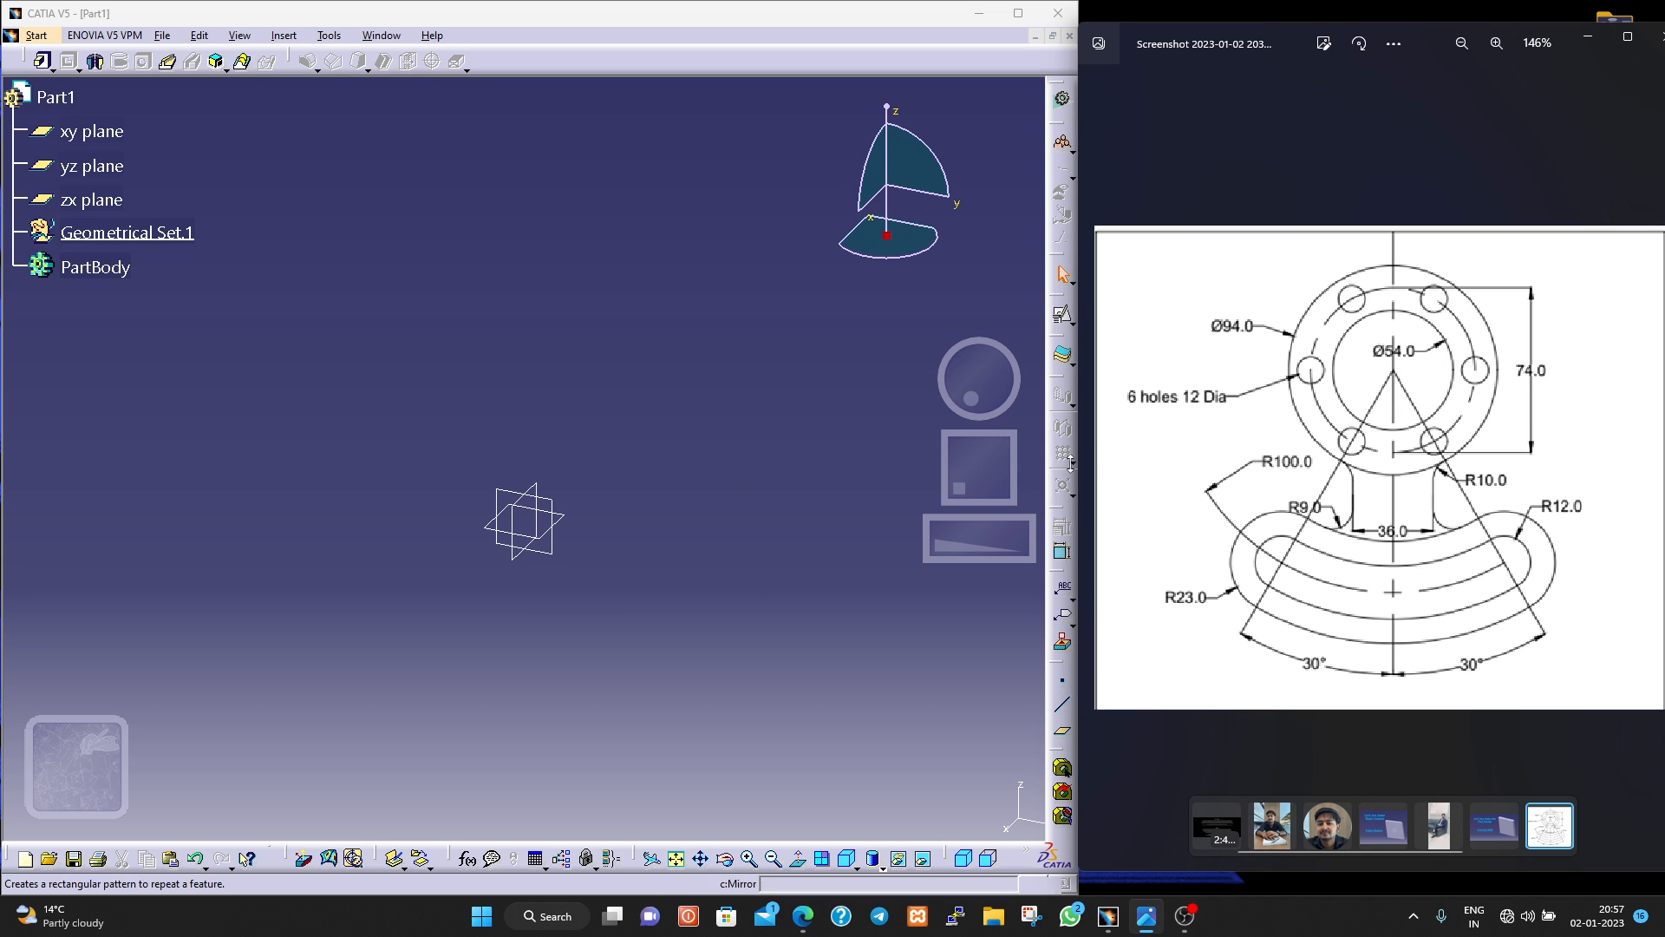
Create a point at the origin (0, 0, 0) and a plane offset 20 mm from the xy plane.
{"action": "left_click", "coordinate": [1060, 687]}
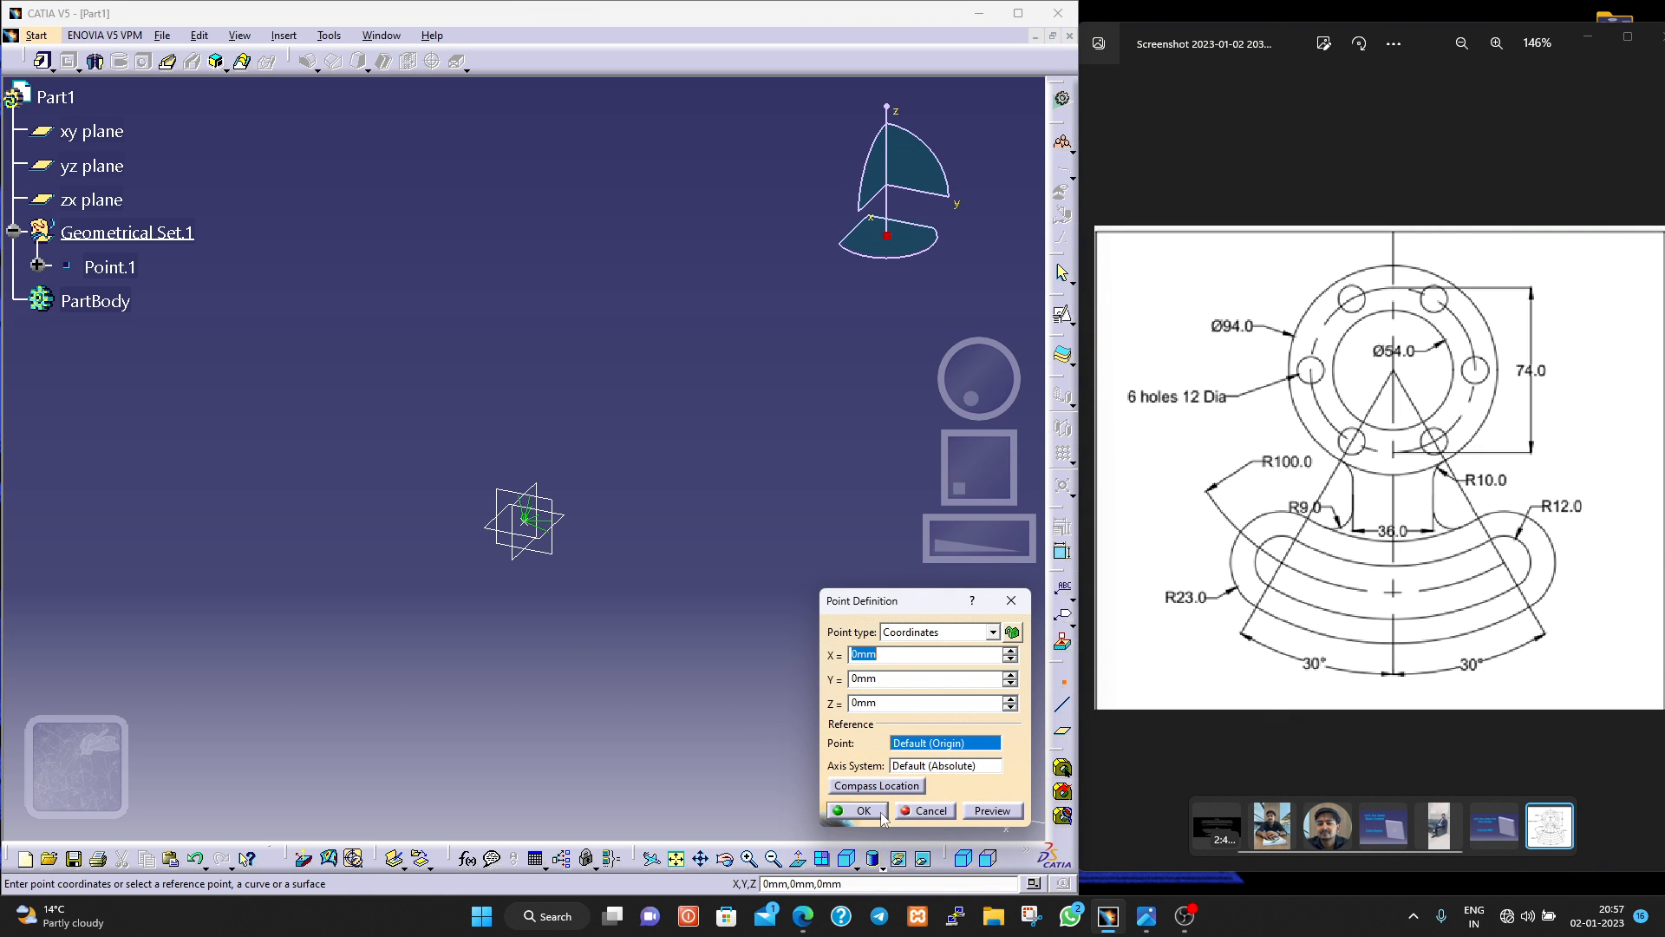
{"action": "left_click", "coordinate": [882, 815]}
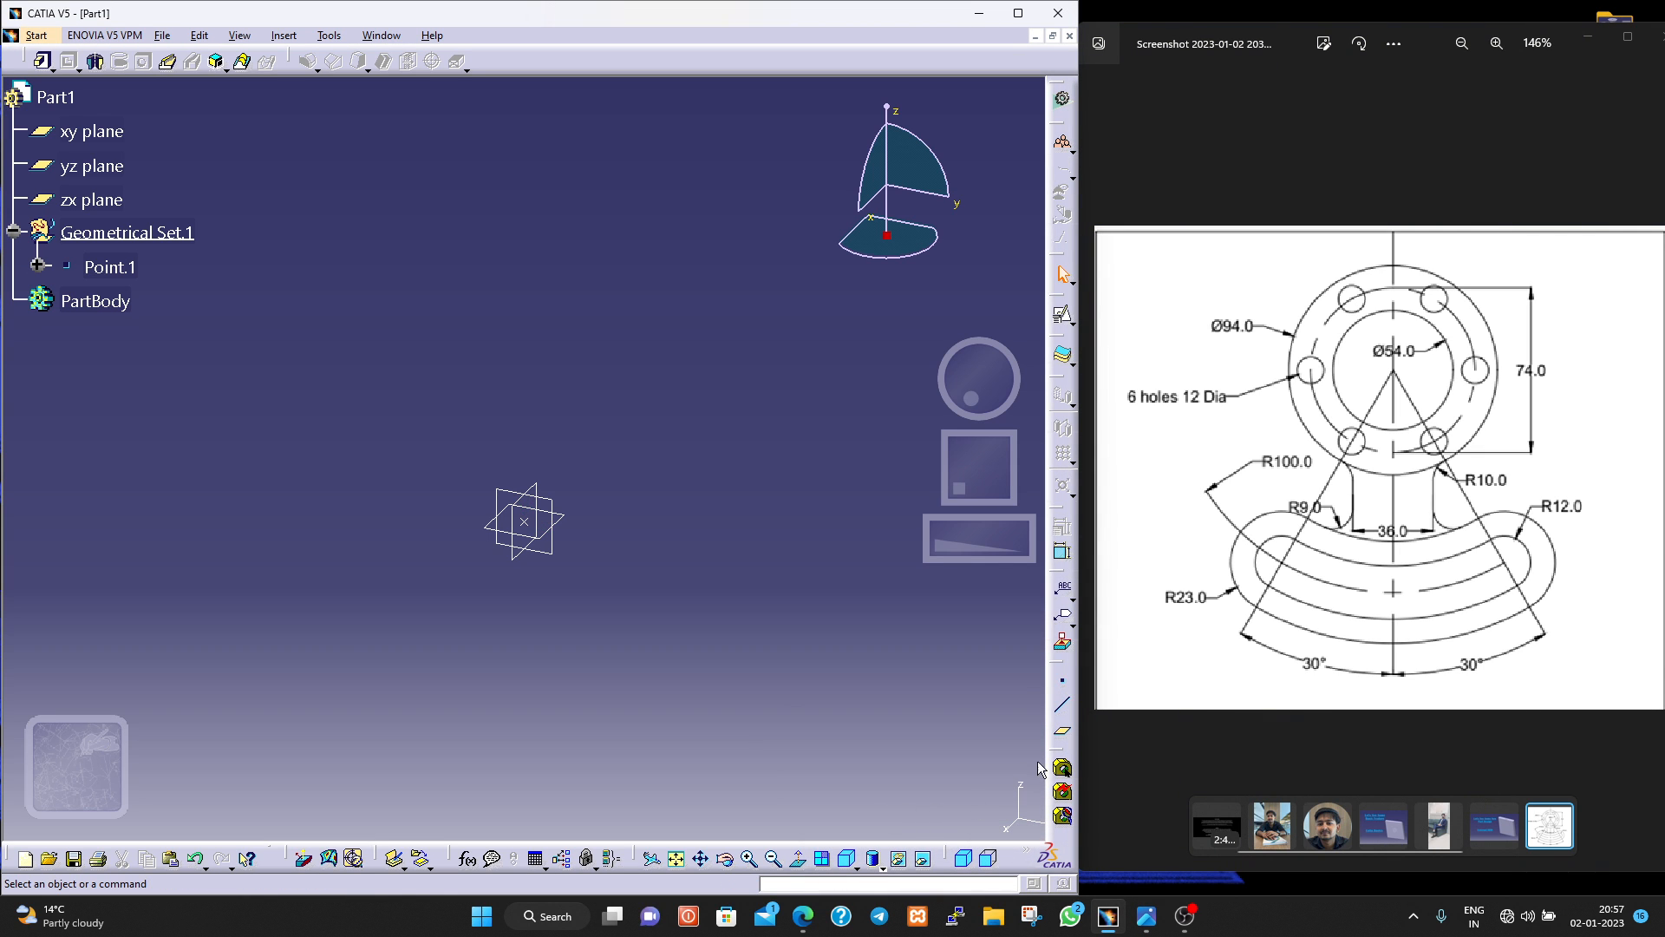
{"action": "left_click", "coordinate": [1062, 731]}
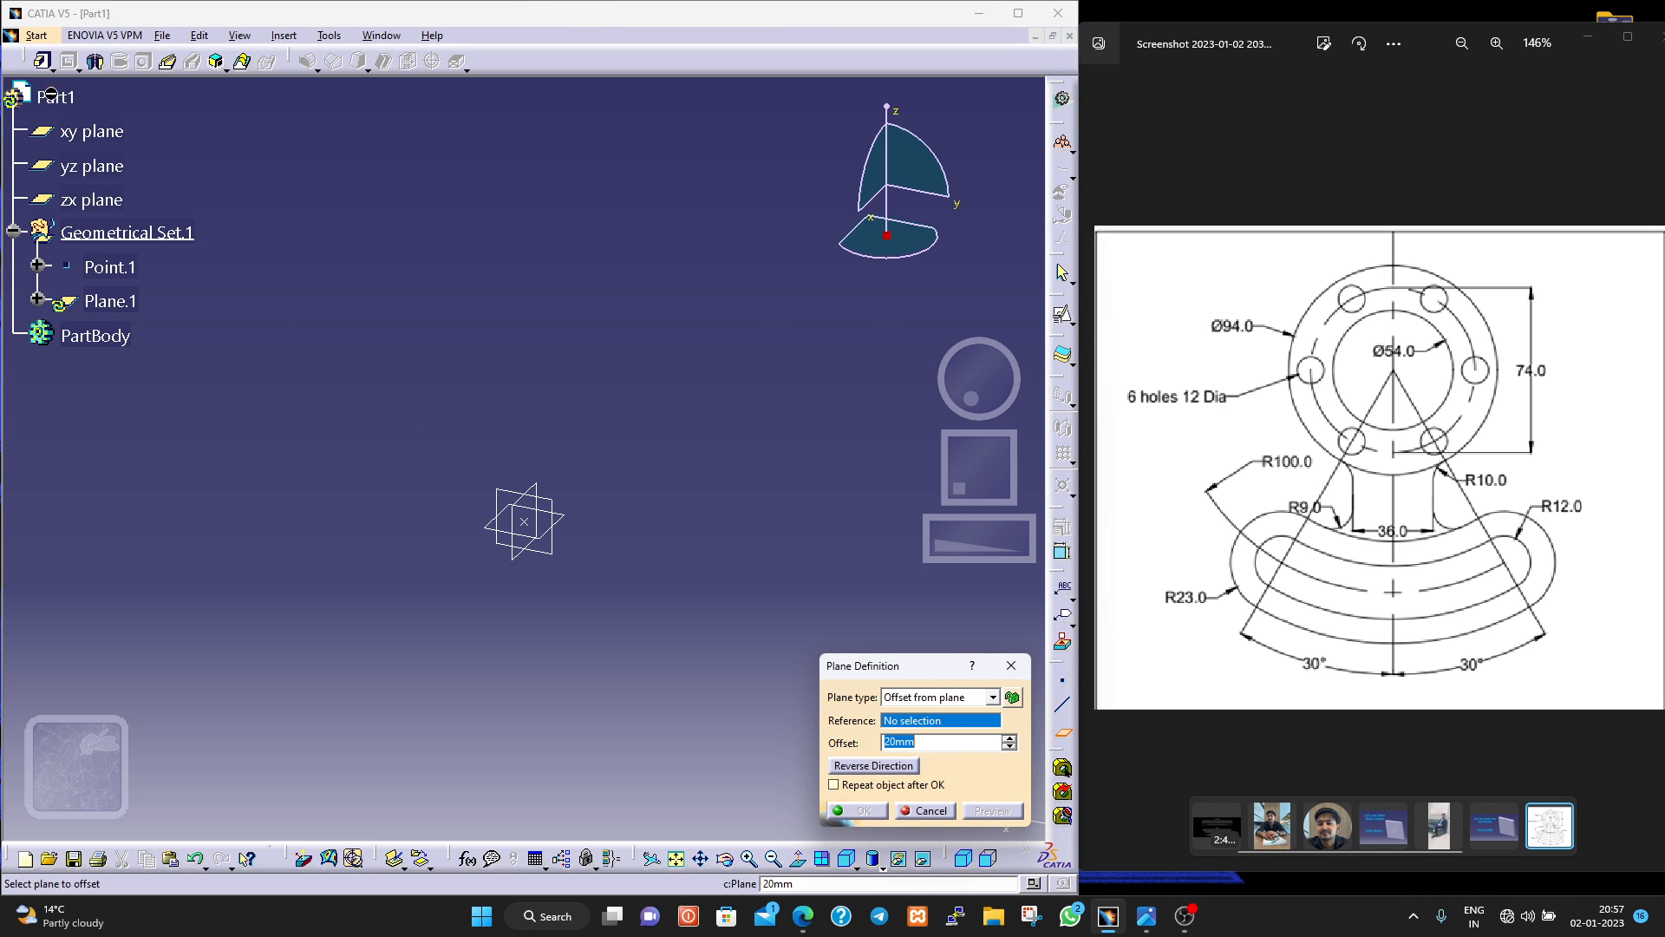
{"action": "left_click", "coordinate": [83, 131]}
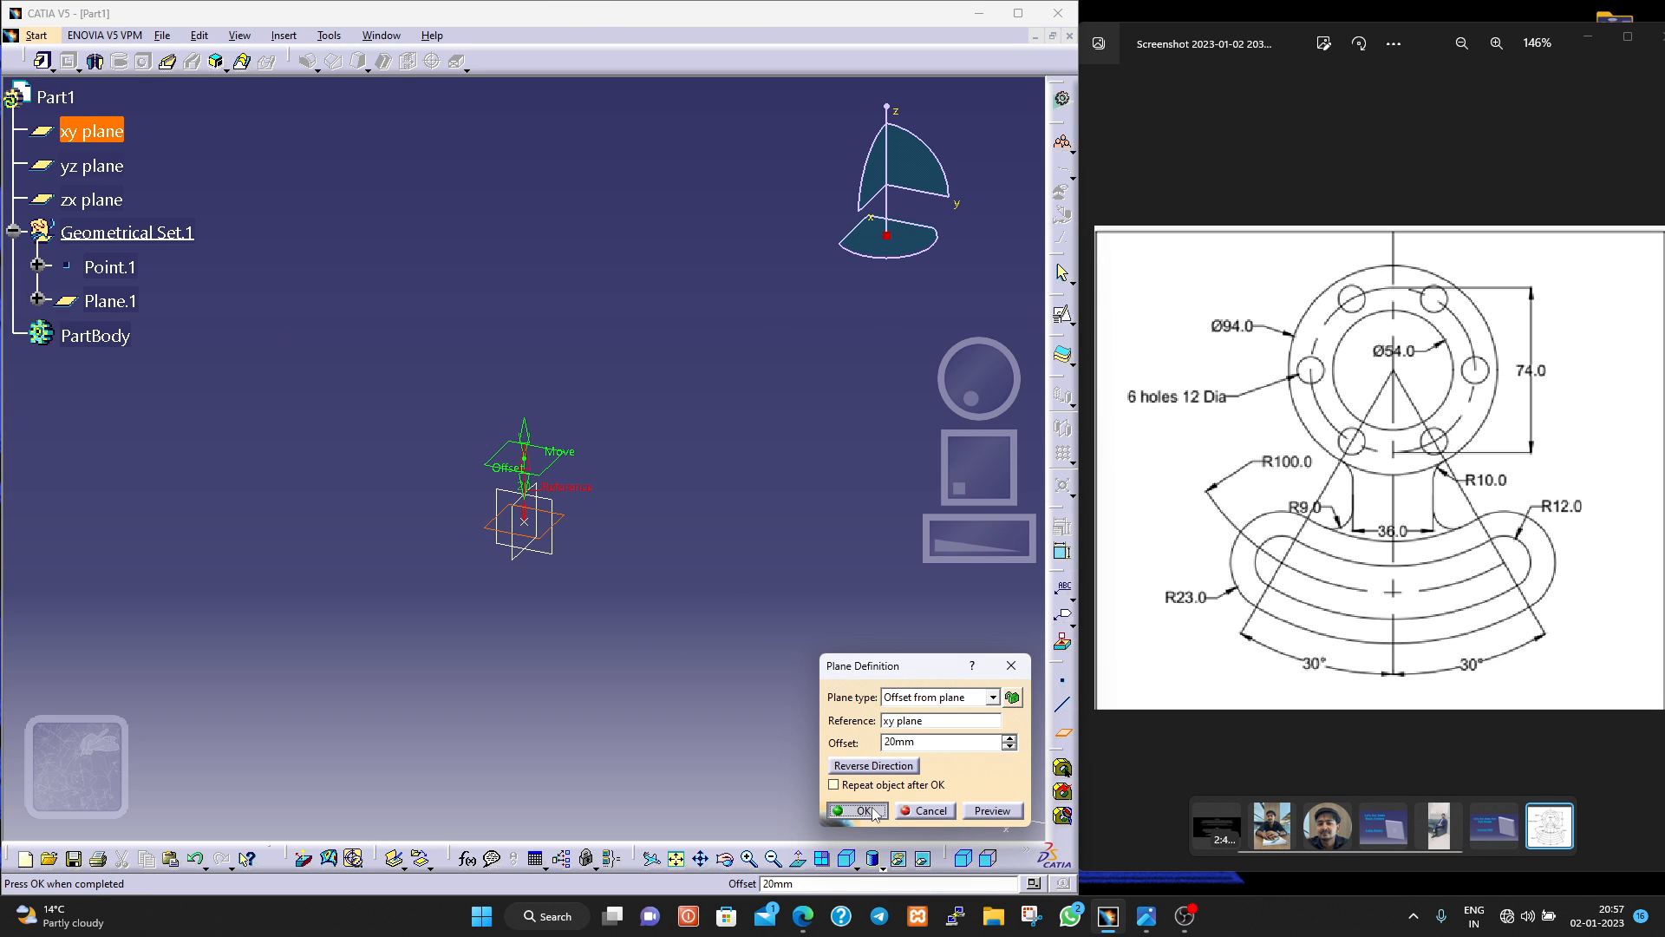
{"action": "left_click", "coordinate": [872, 811]}
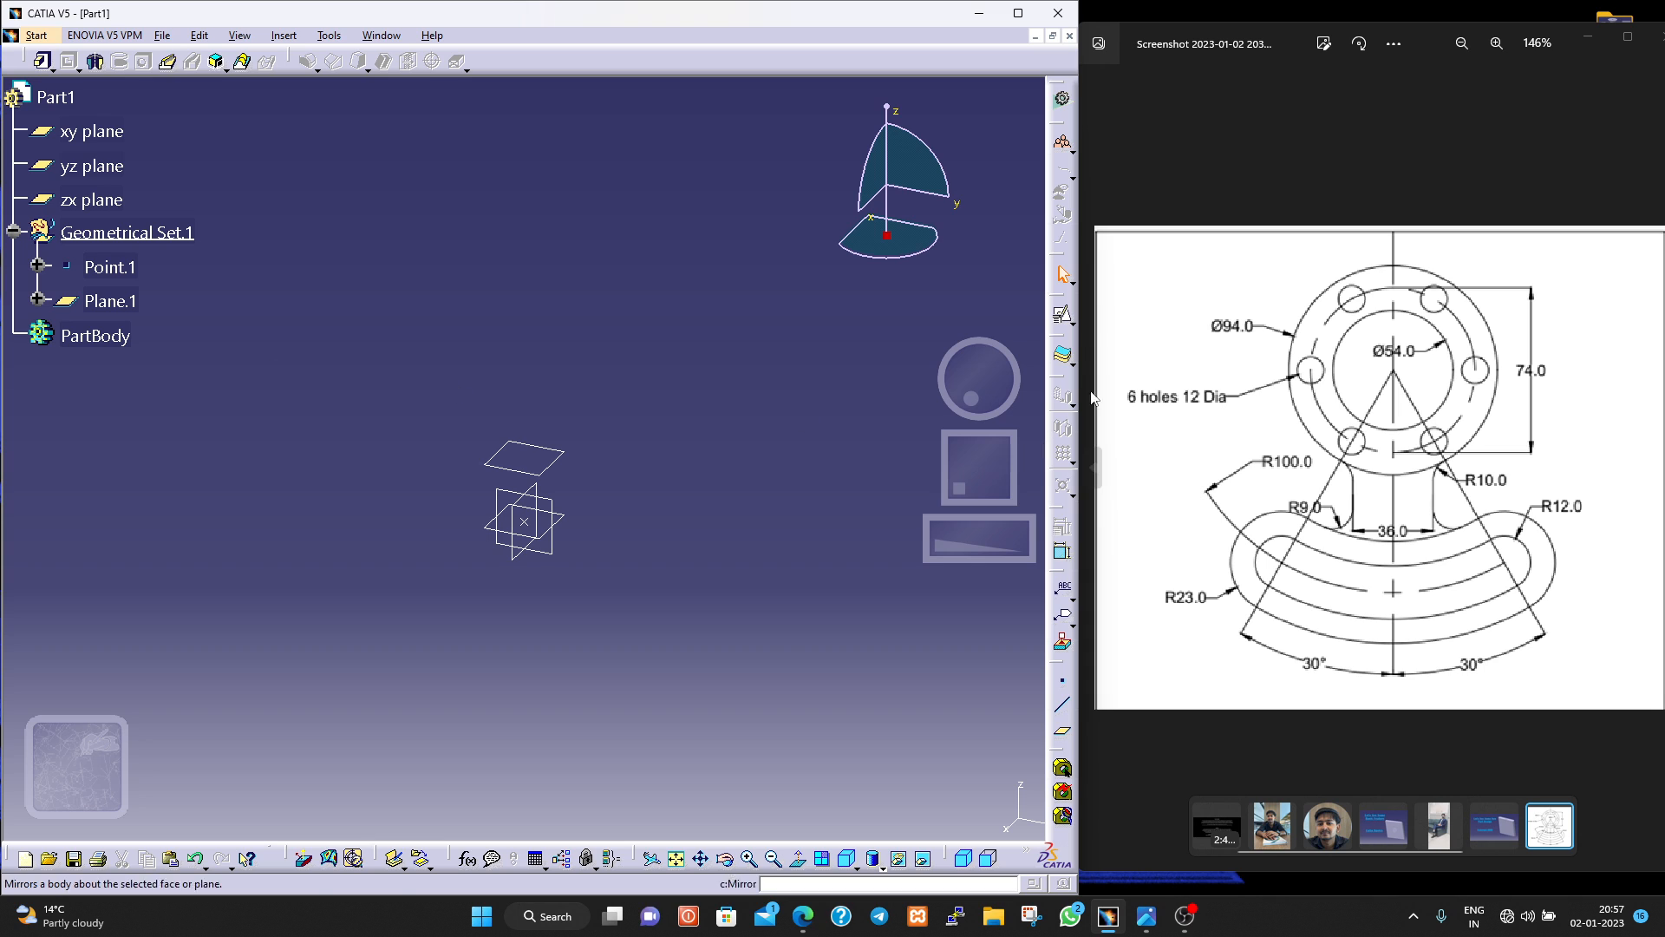
Start a positioned sketch on the offset plane, with its origin set by projecting the origin point.
{"action": "left_click", "coordinate": [1069, 321]}
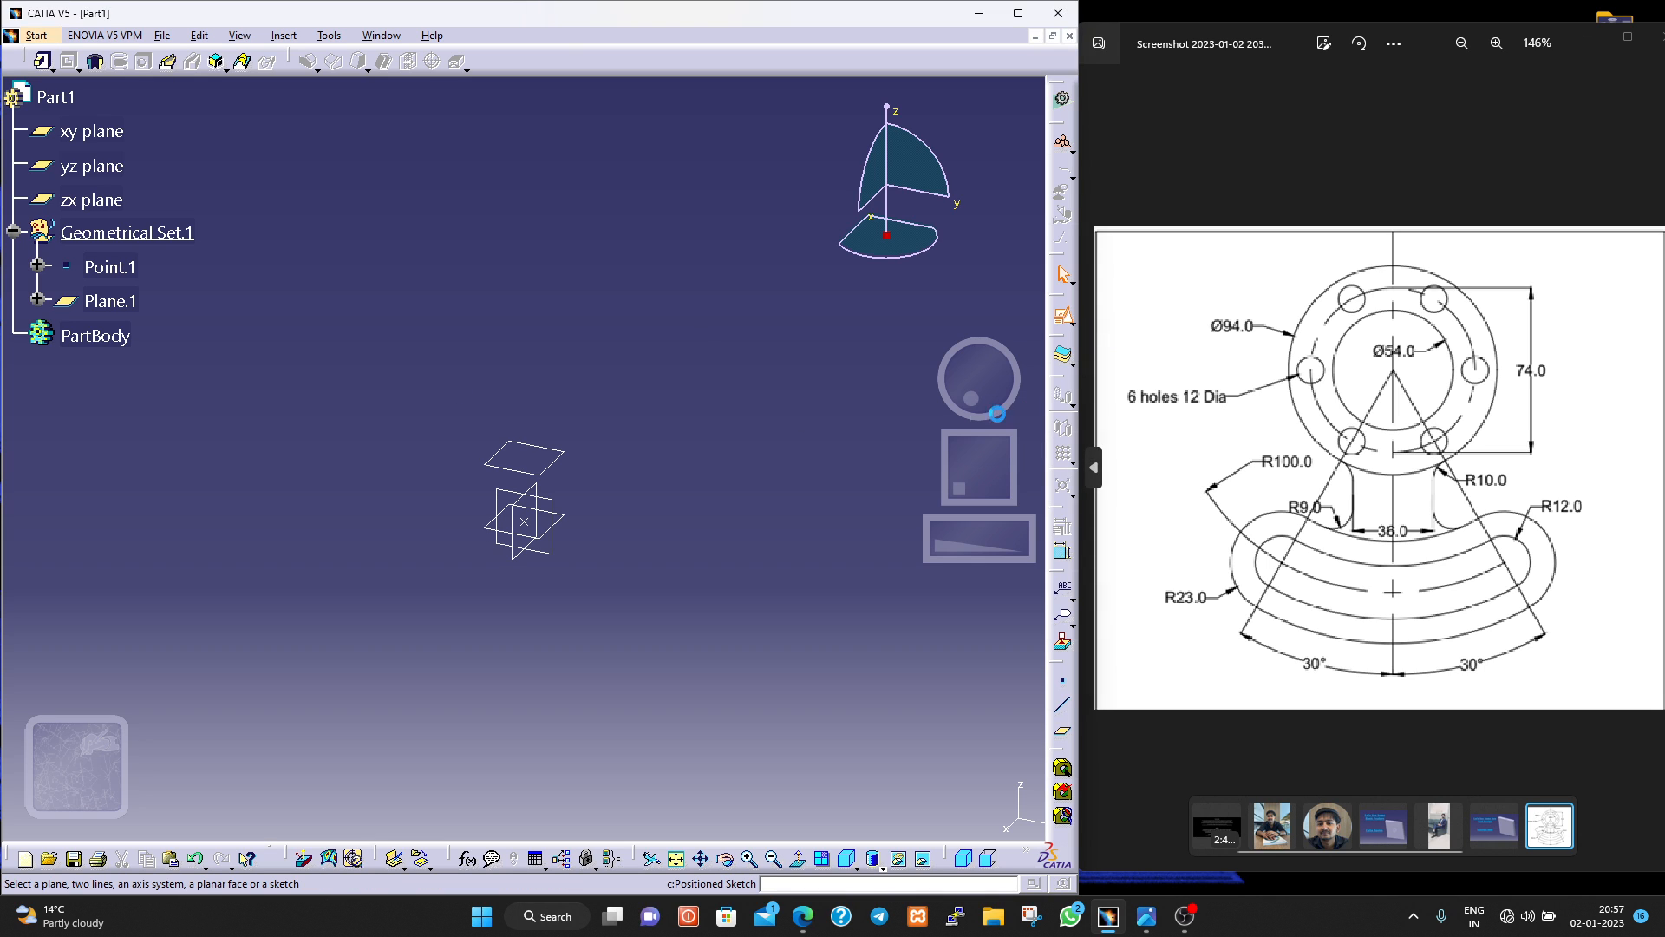
{"action": "left_click", "coordinate": [108, 301]}
{"action": "left_click", "coordinate": [959, 653]}
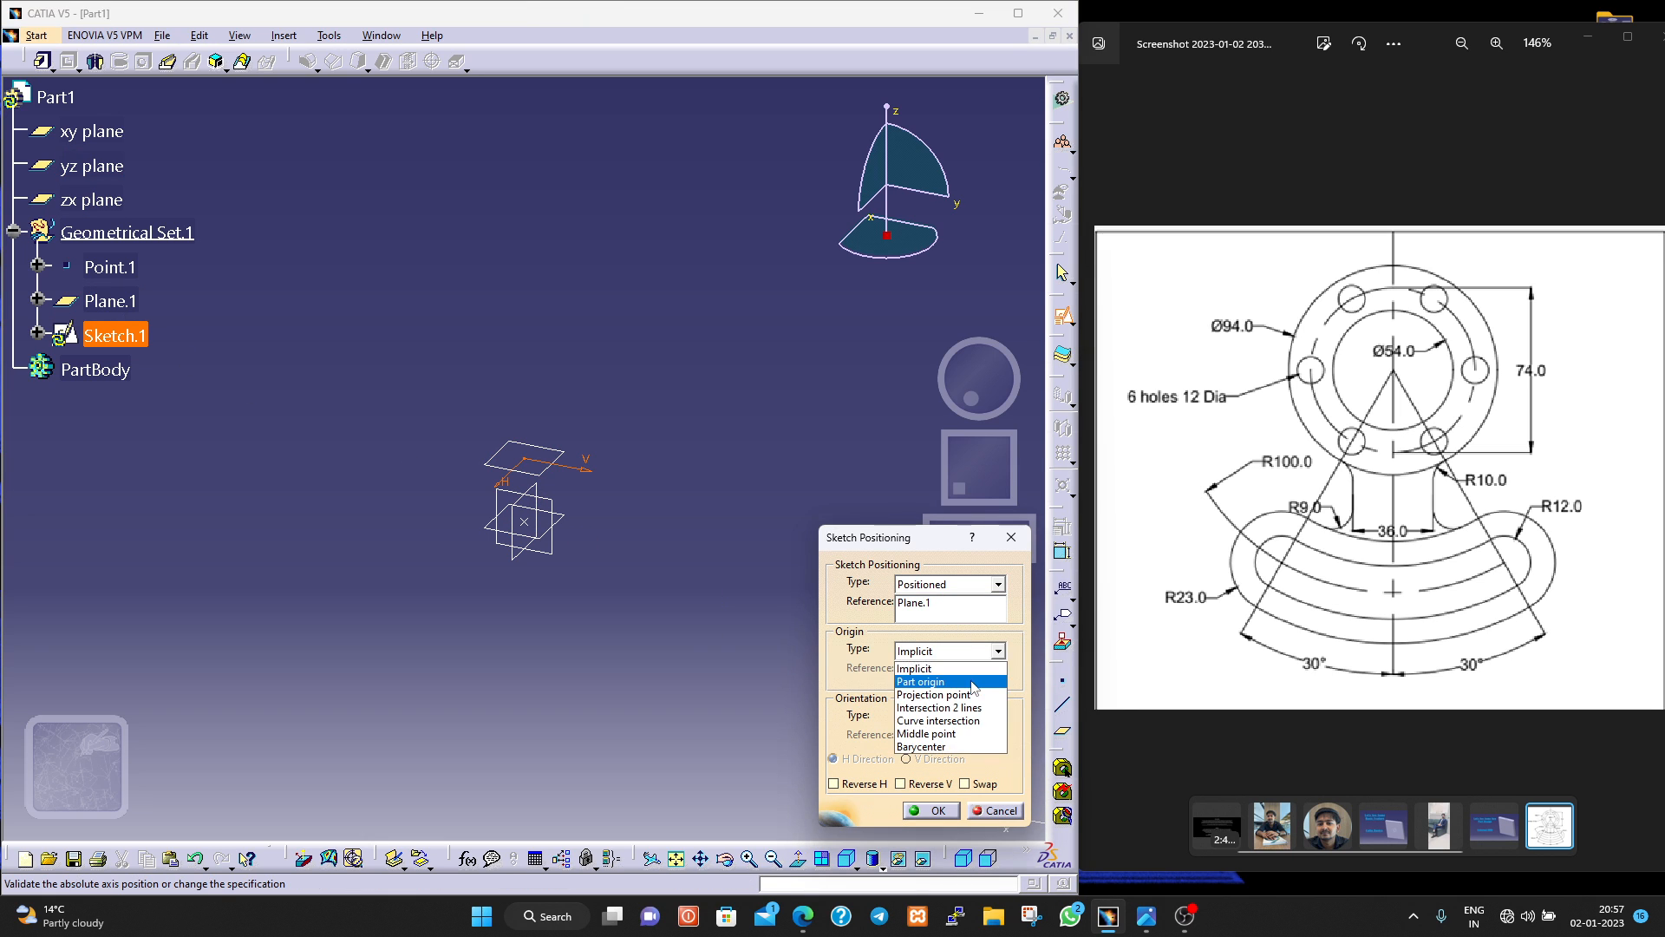
{"action": "left_click", "coordinate": [974, 694]}
{"action": "left_click", "coordinate": [108, 267]}
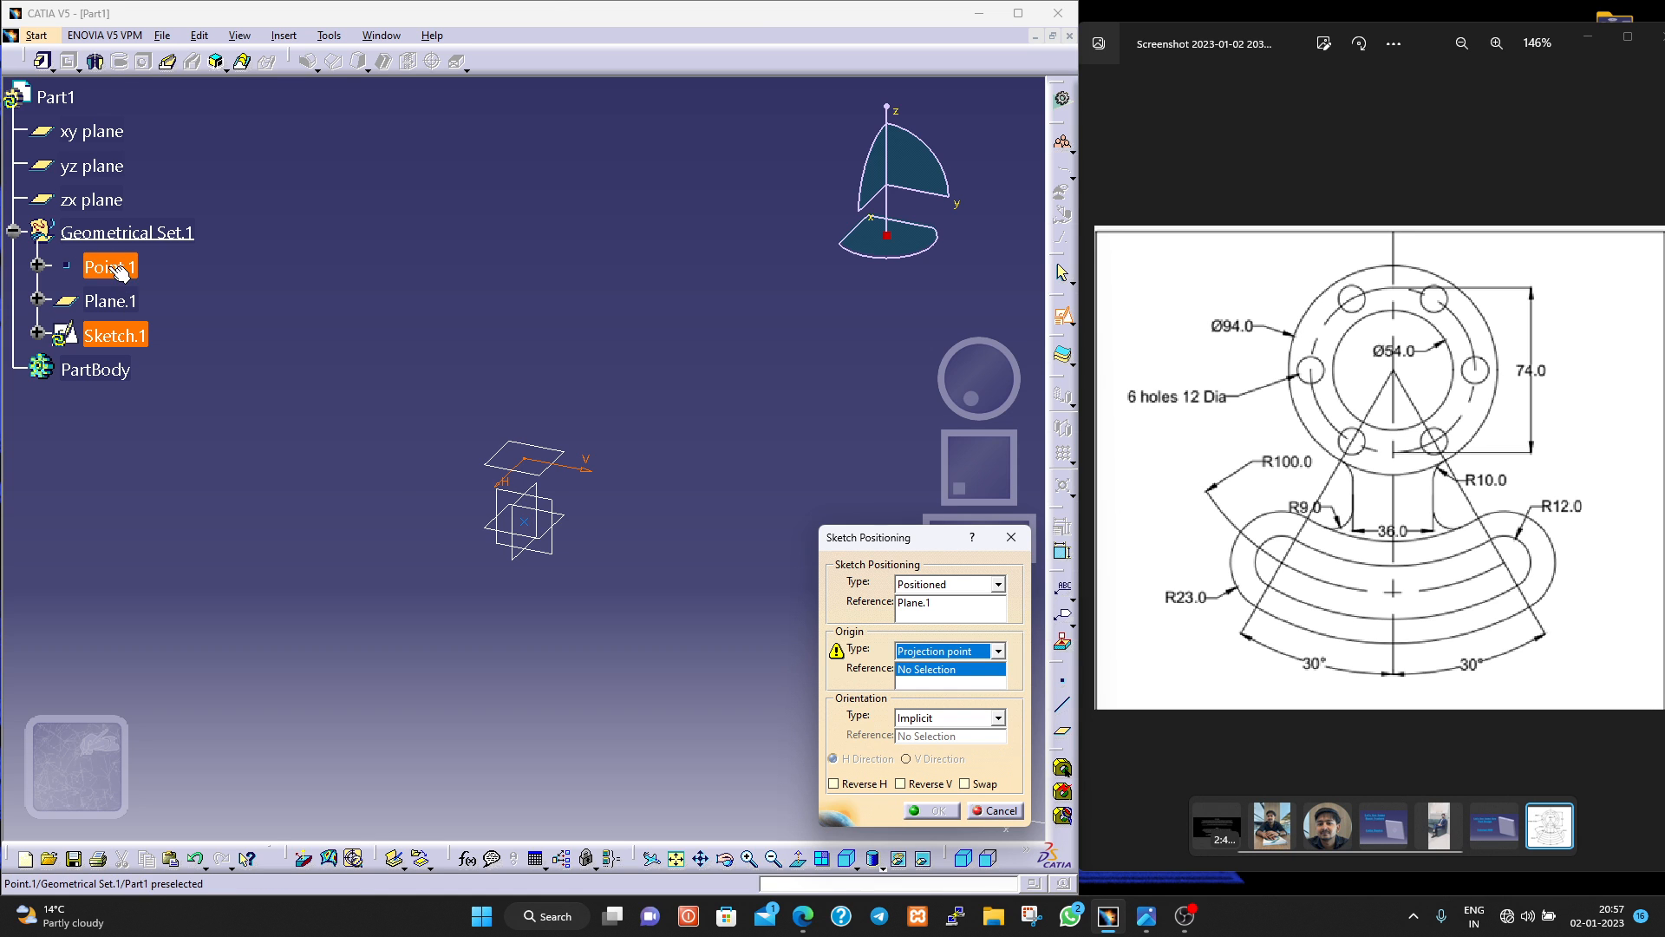
{"action": "left_click", "coordinate": [936, 811]}
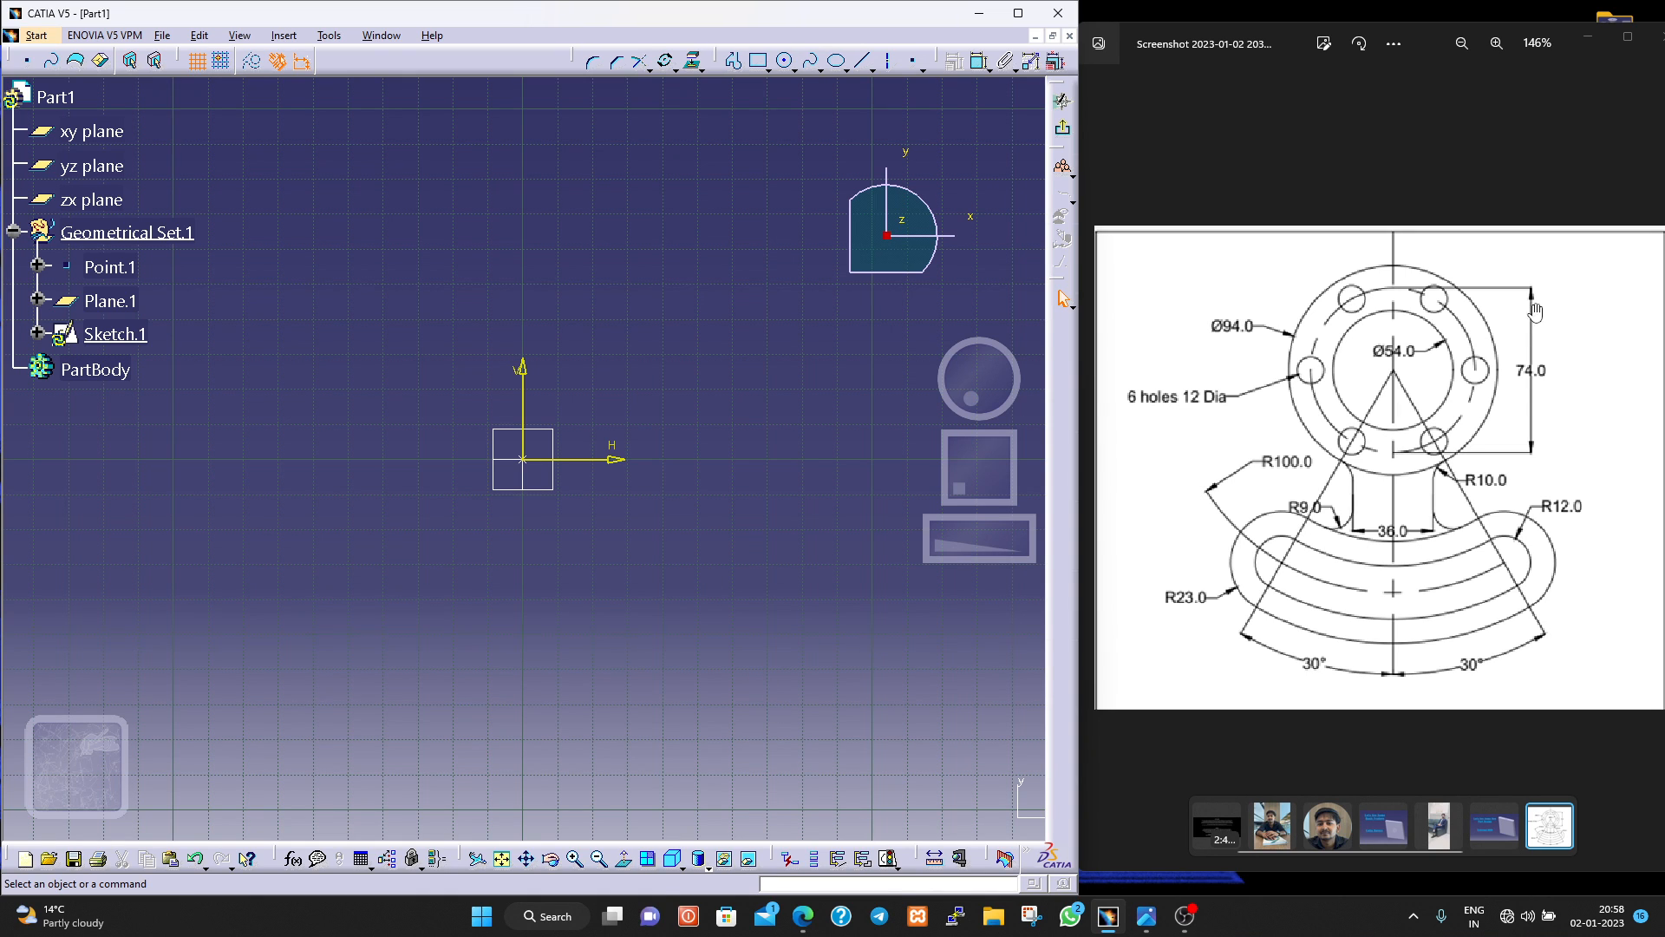
Sketch two concentric circles centred on the sketch origin, about 67 mm and 105 mm in diameter.
{"action": "left_click", "coordinate": [782, 64]}
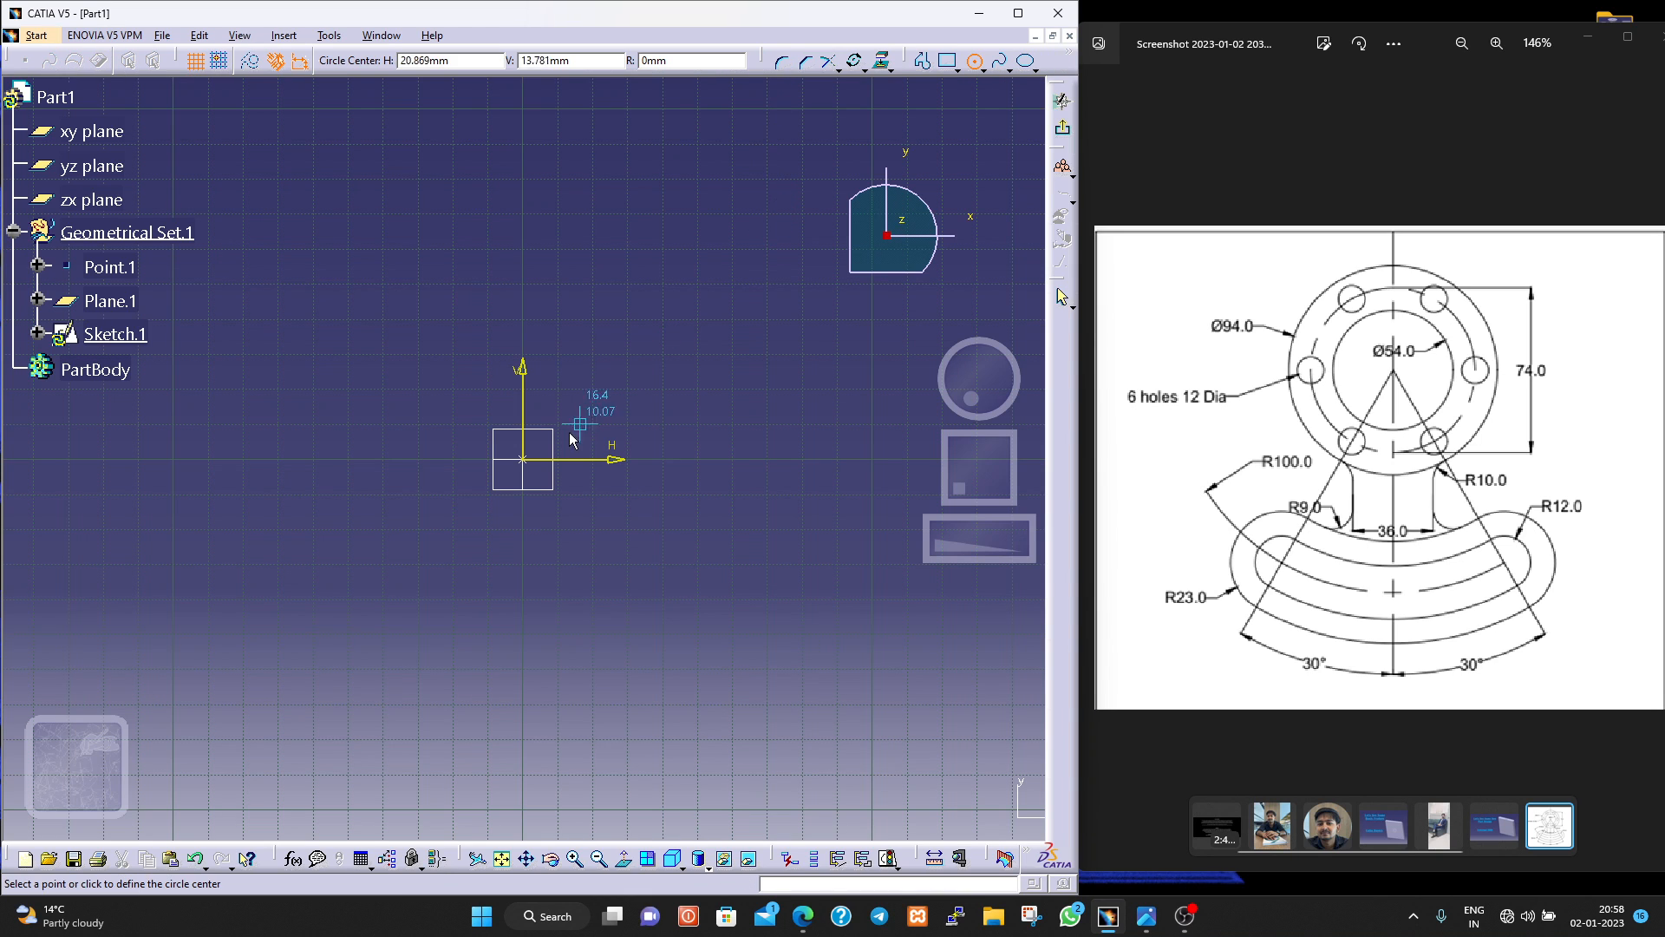
{"action": "left_click", "coordinate": [525, 460]}
{"action": "left_click", "coordinate": [621, 525]}
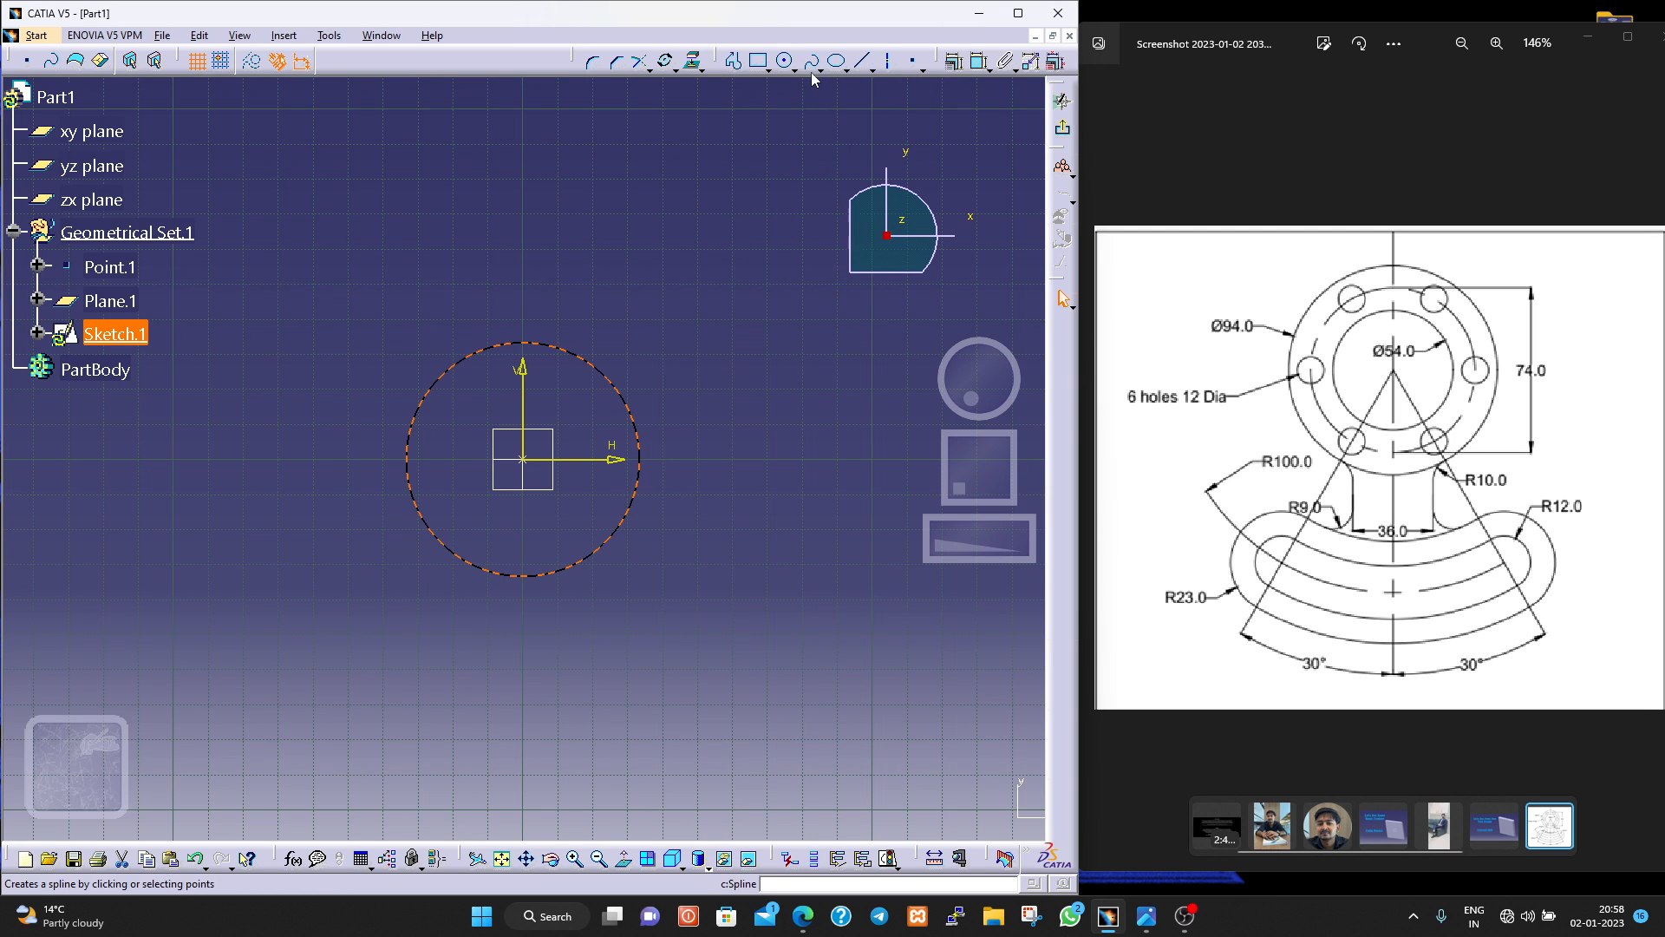
{"action": "left_click", "coordinate": [784, 63]}
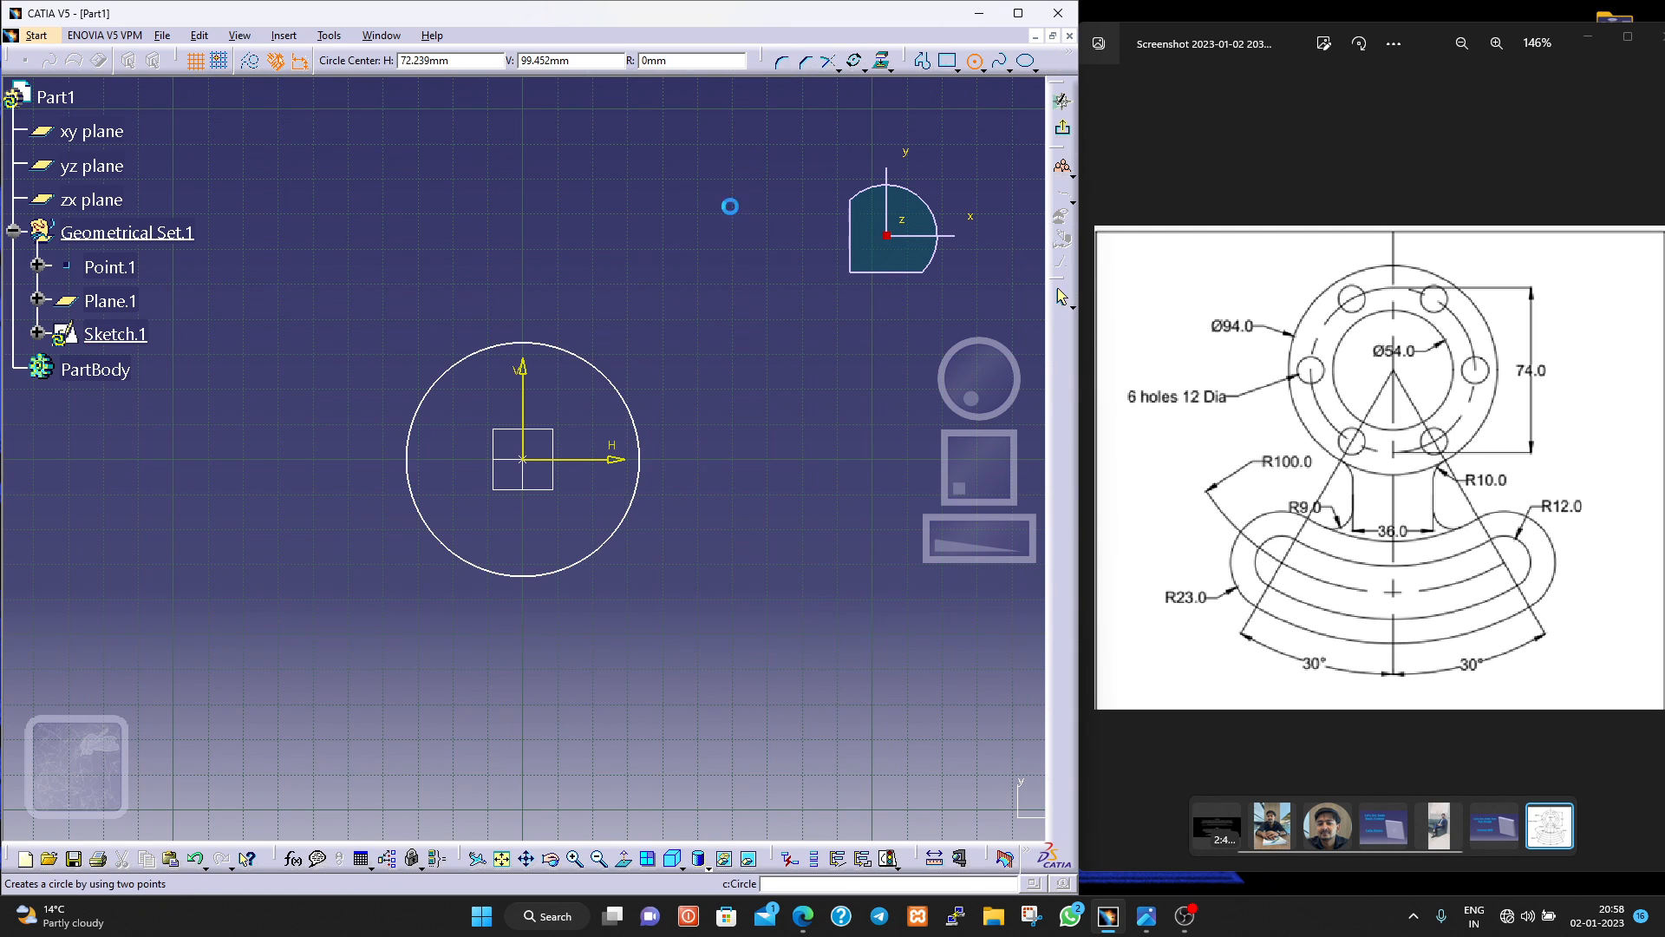
{"action": "left_click", "coordinate": [524, 460]}
{"action": "left_click", "coordinate": [668, 572]}
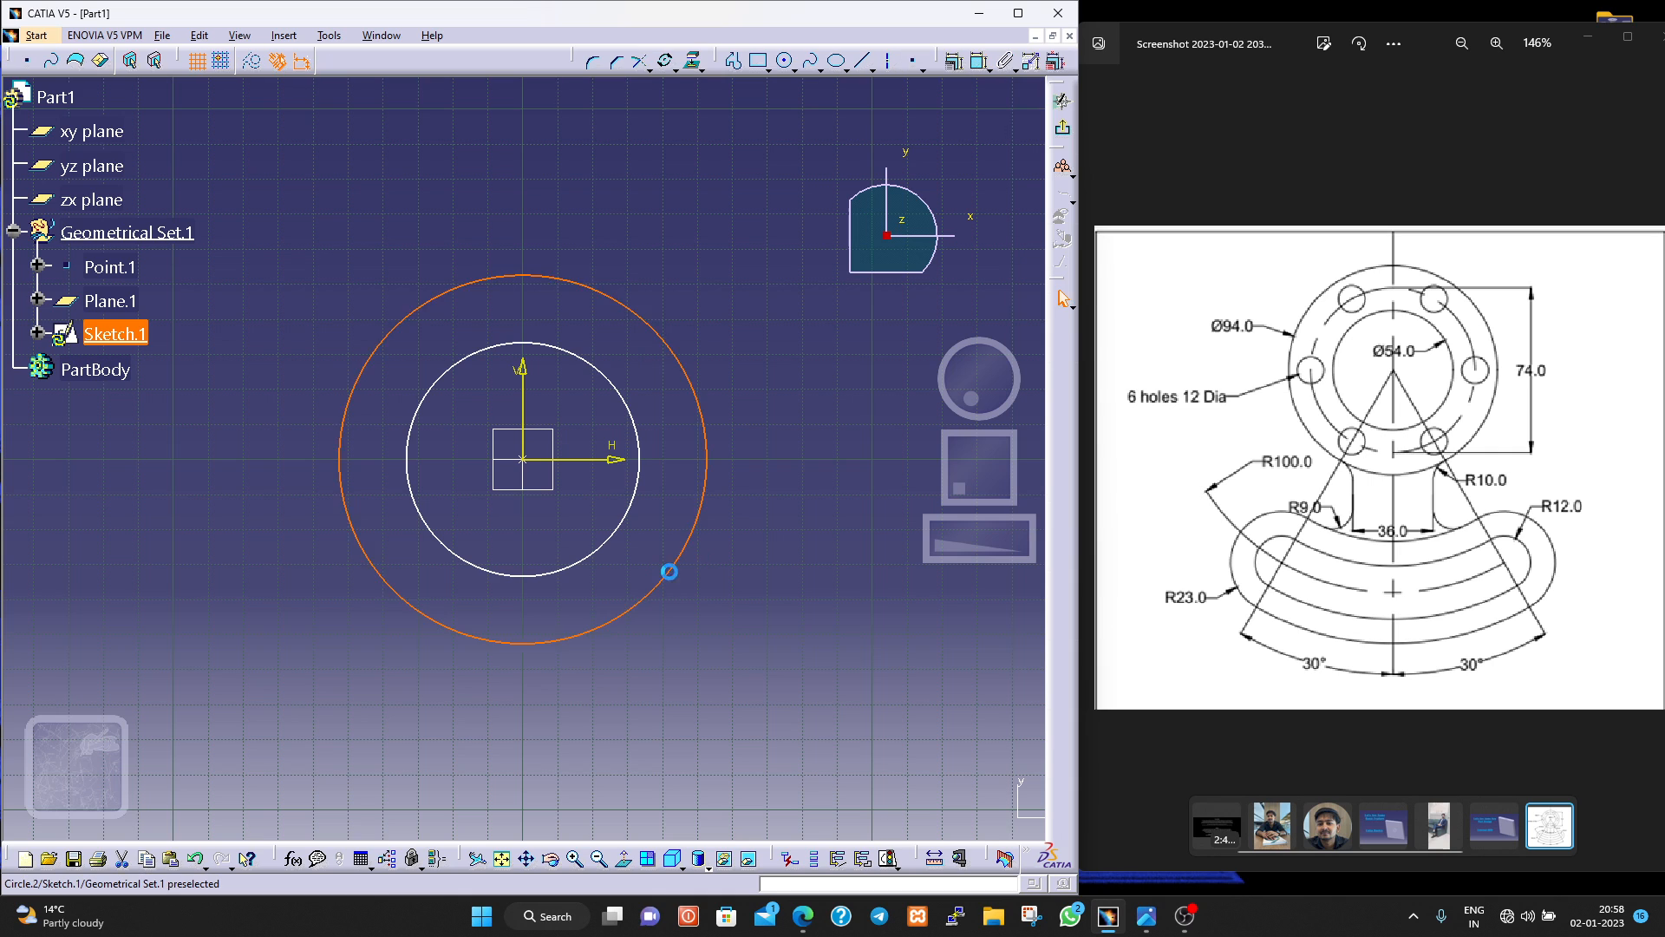
{"action": "left_click", "coordinate": [763, 431]}
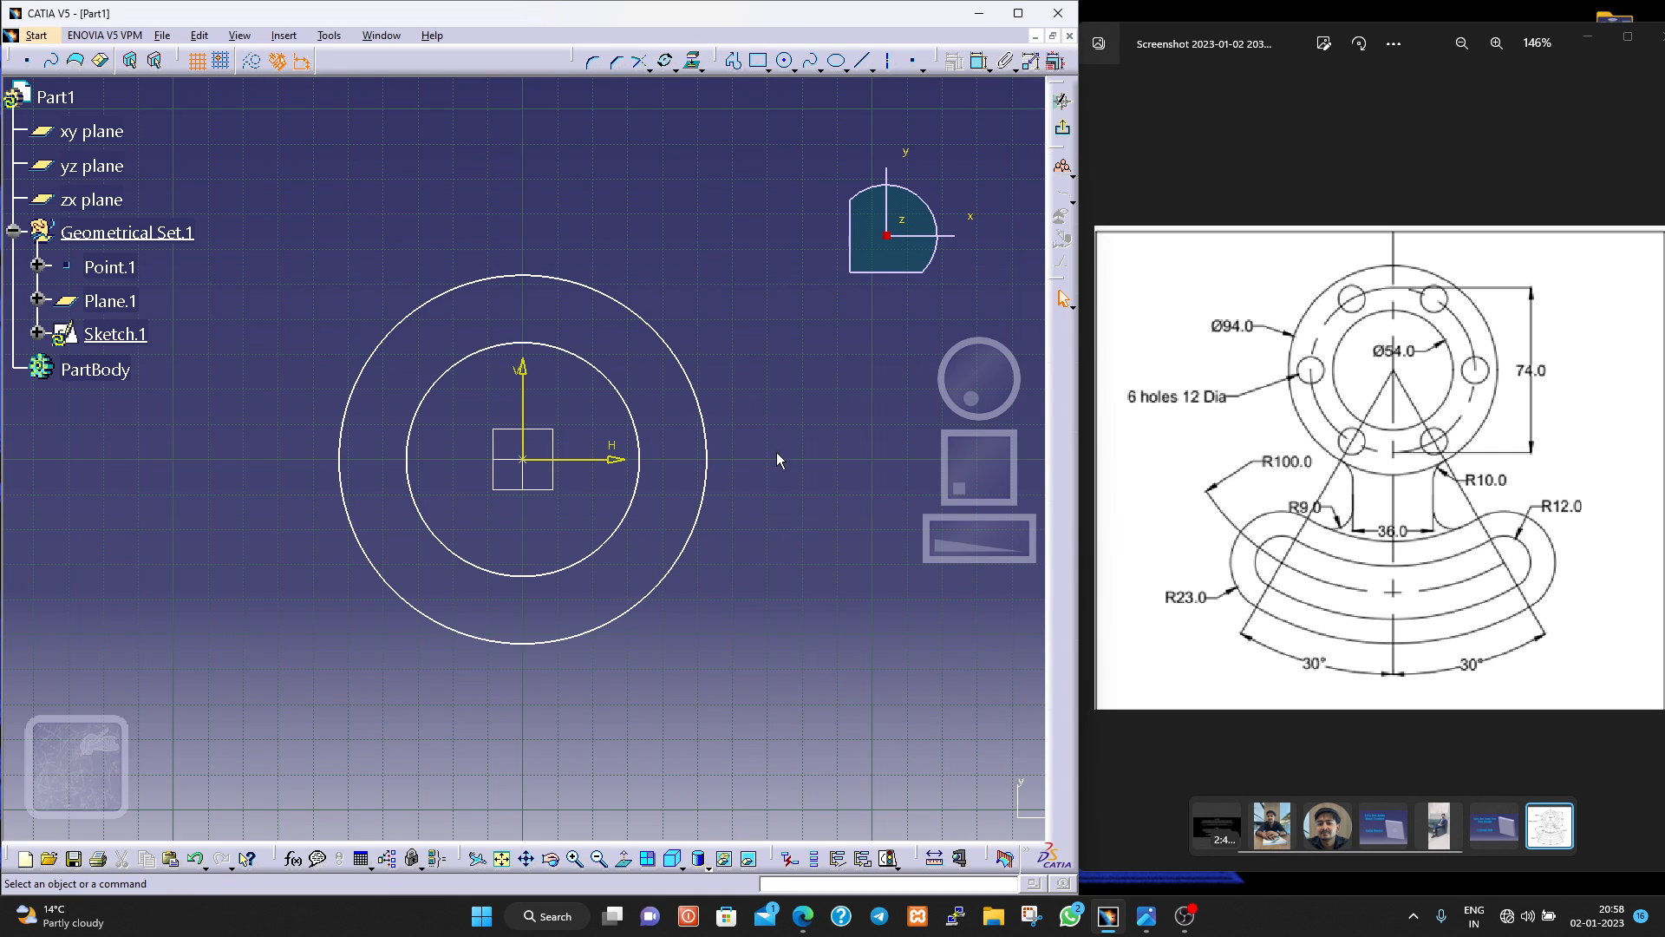
Dimension the inner circle and set its diameter to 54 mm.
{"action": "left_click", "coordinate": [980, 61]}
{"action": "left_click", "coordinate": [640, 422]}
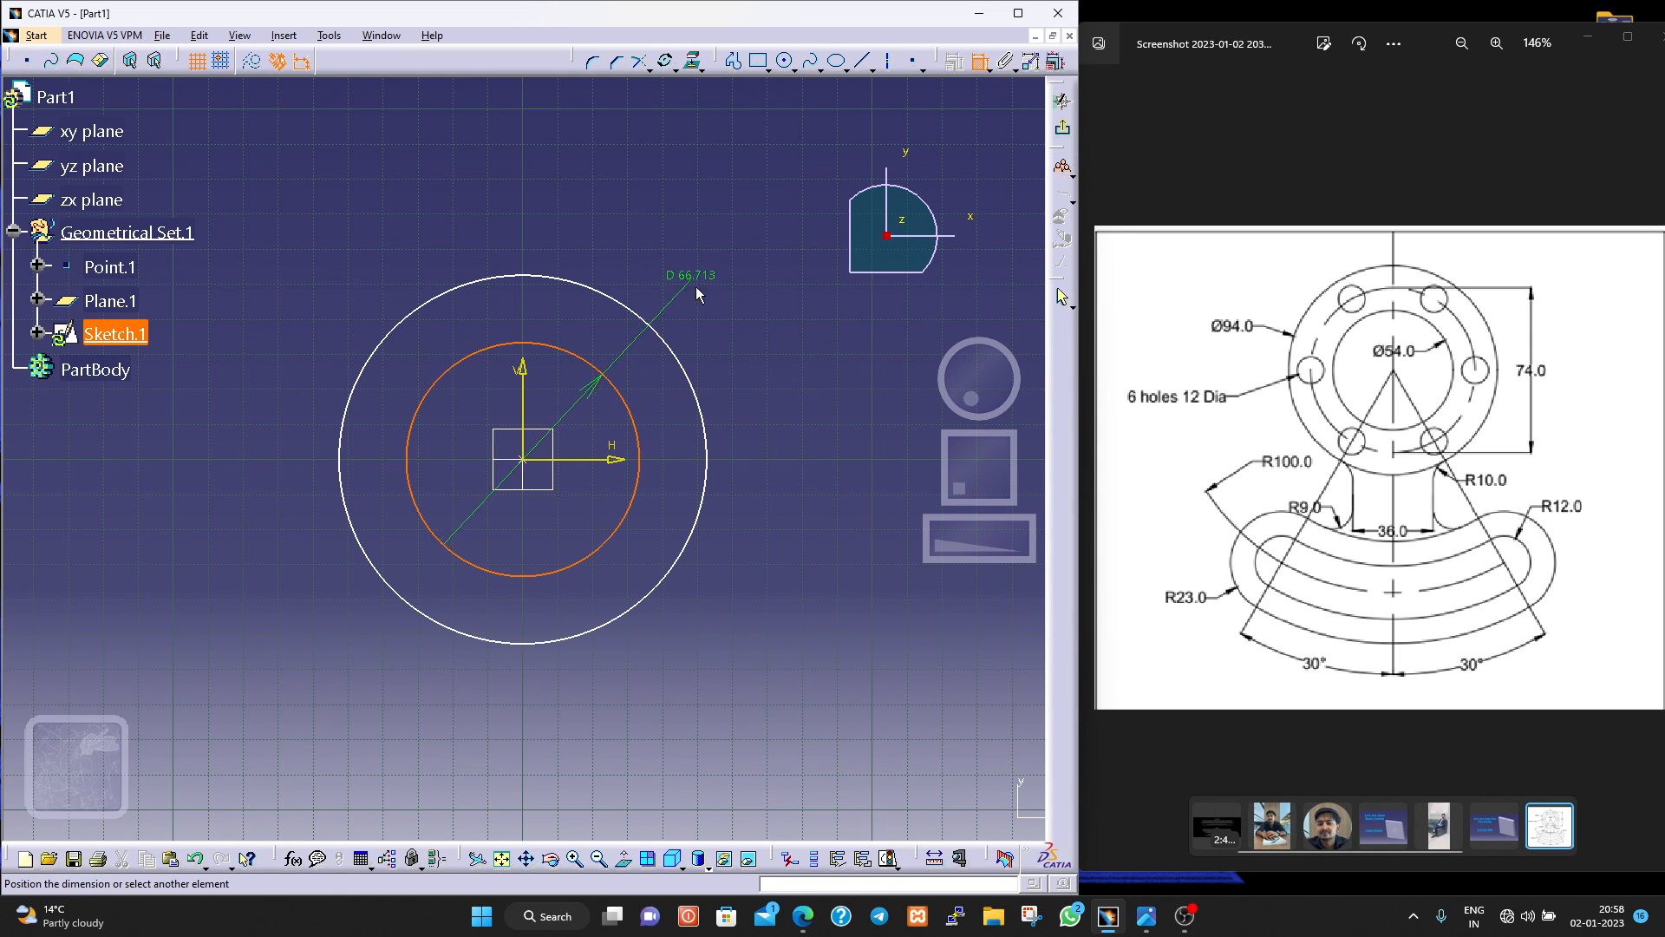
{"action": "left_click", "coordinate": [732, 285]}
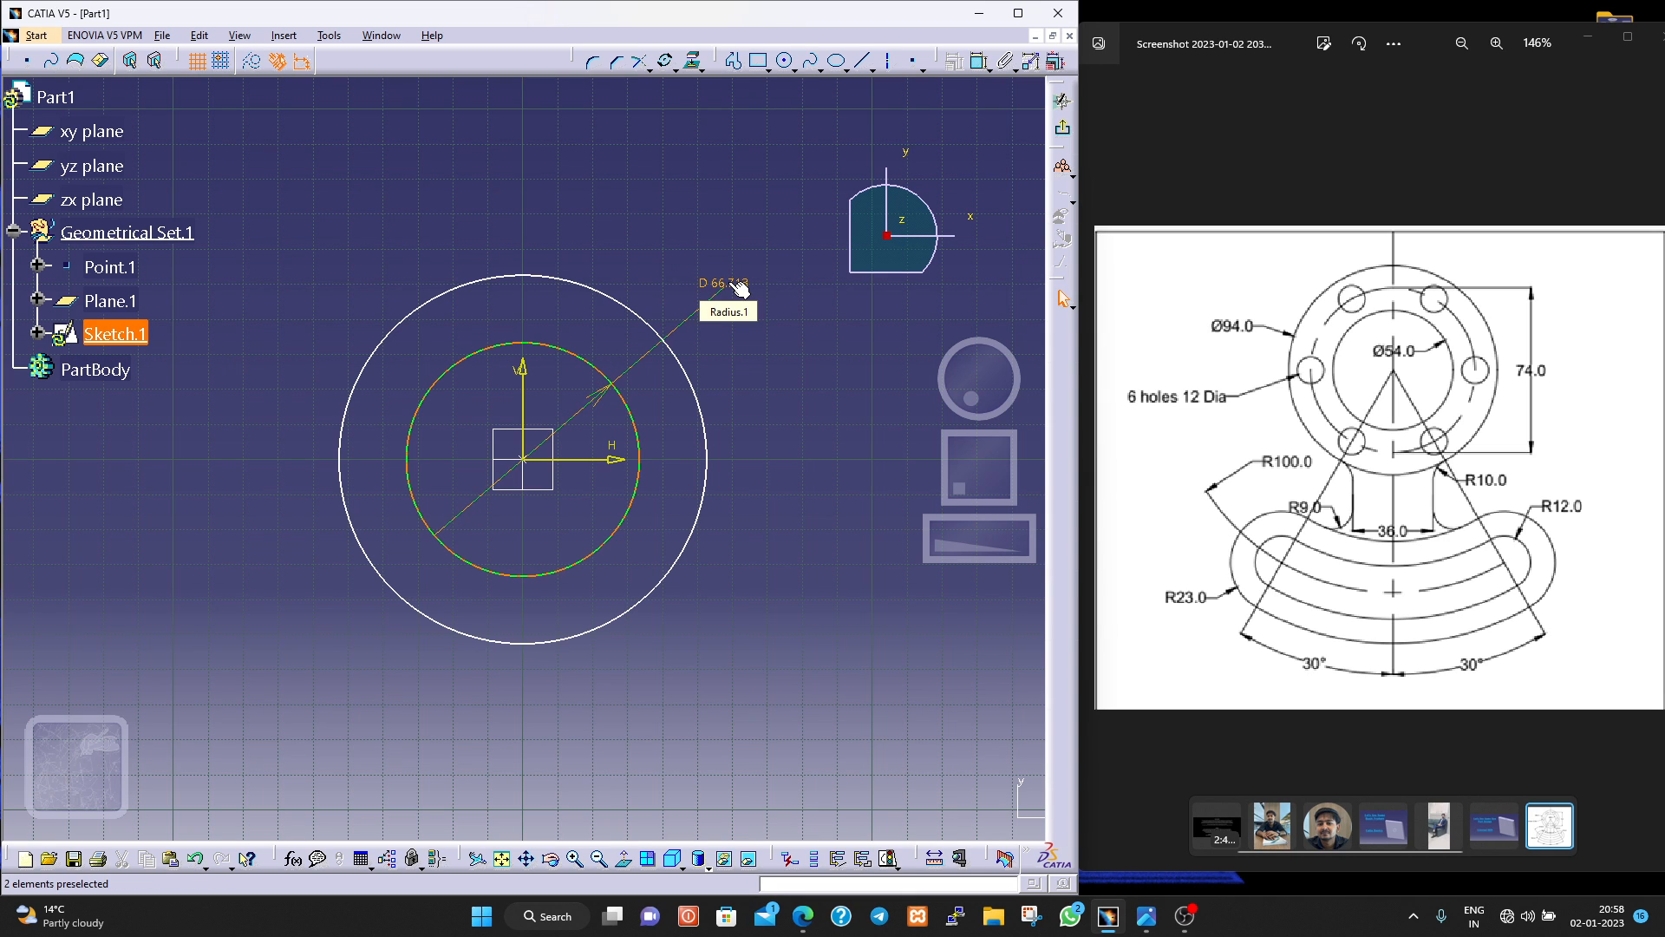
{"action": "double_click", "coordinate": [733, 287]}
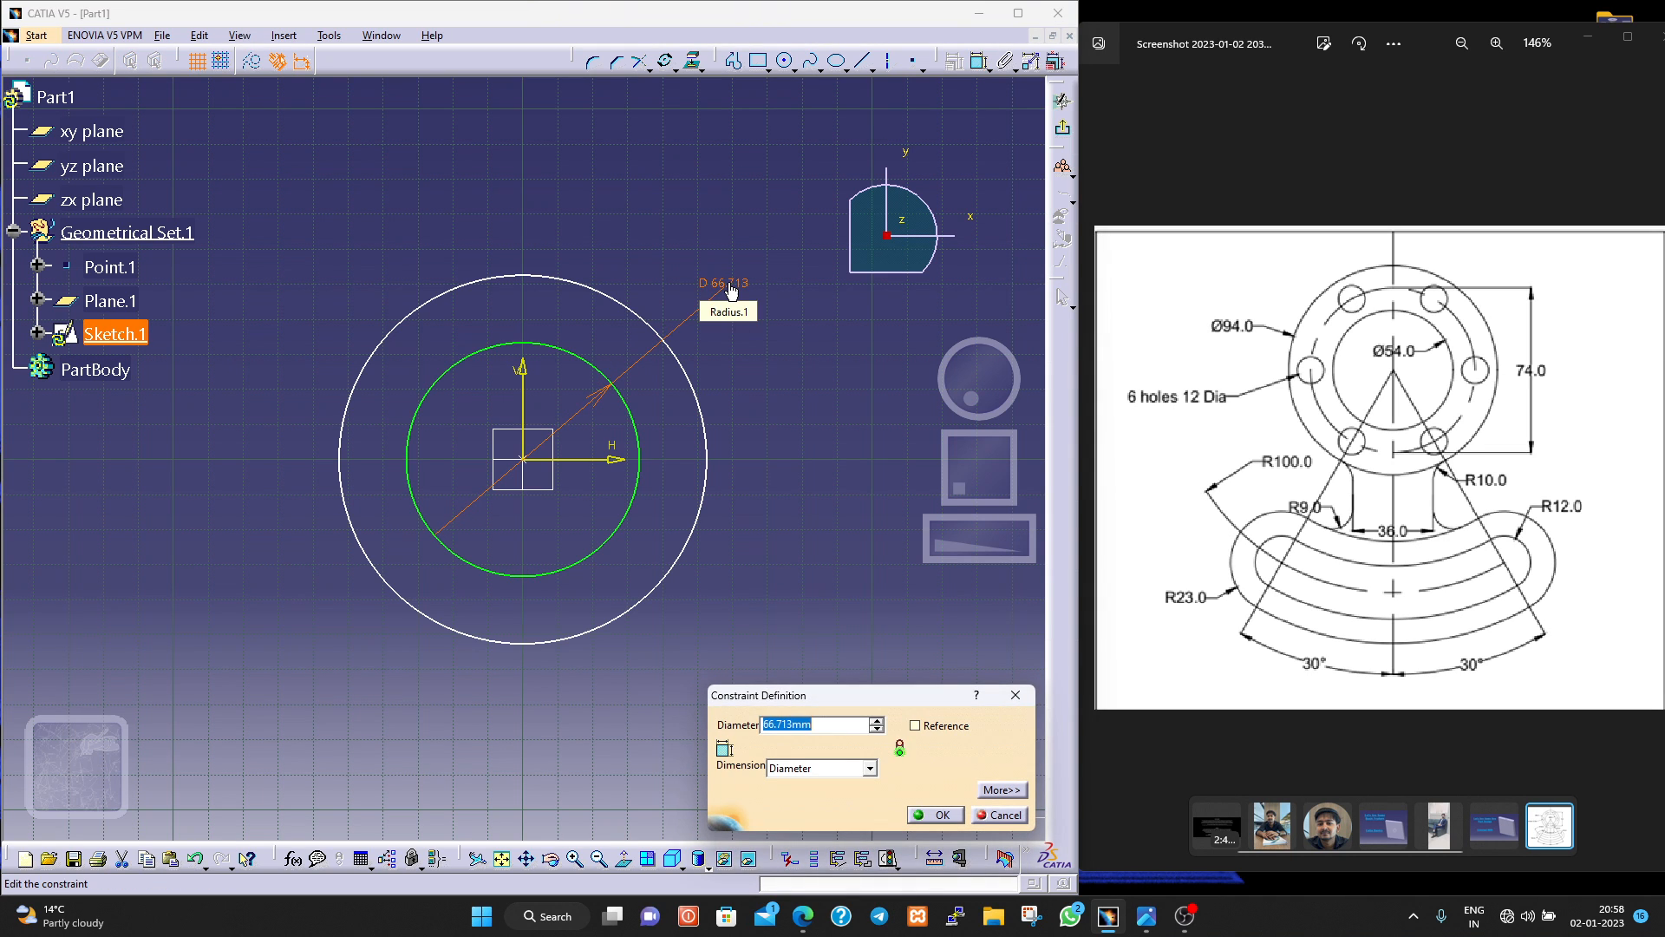
{"action": "type", "text": "54"}
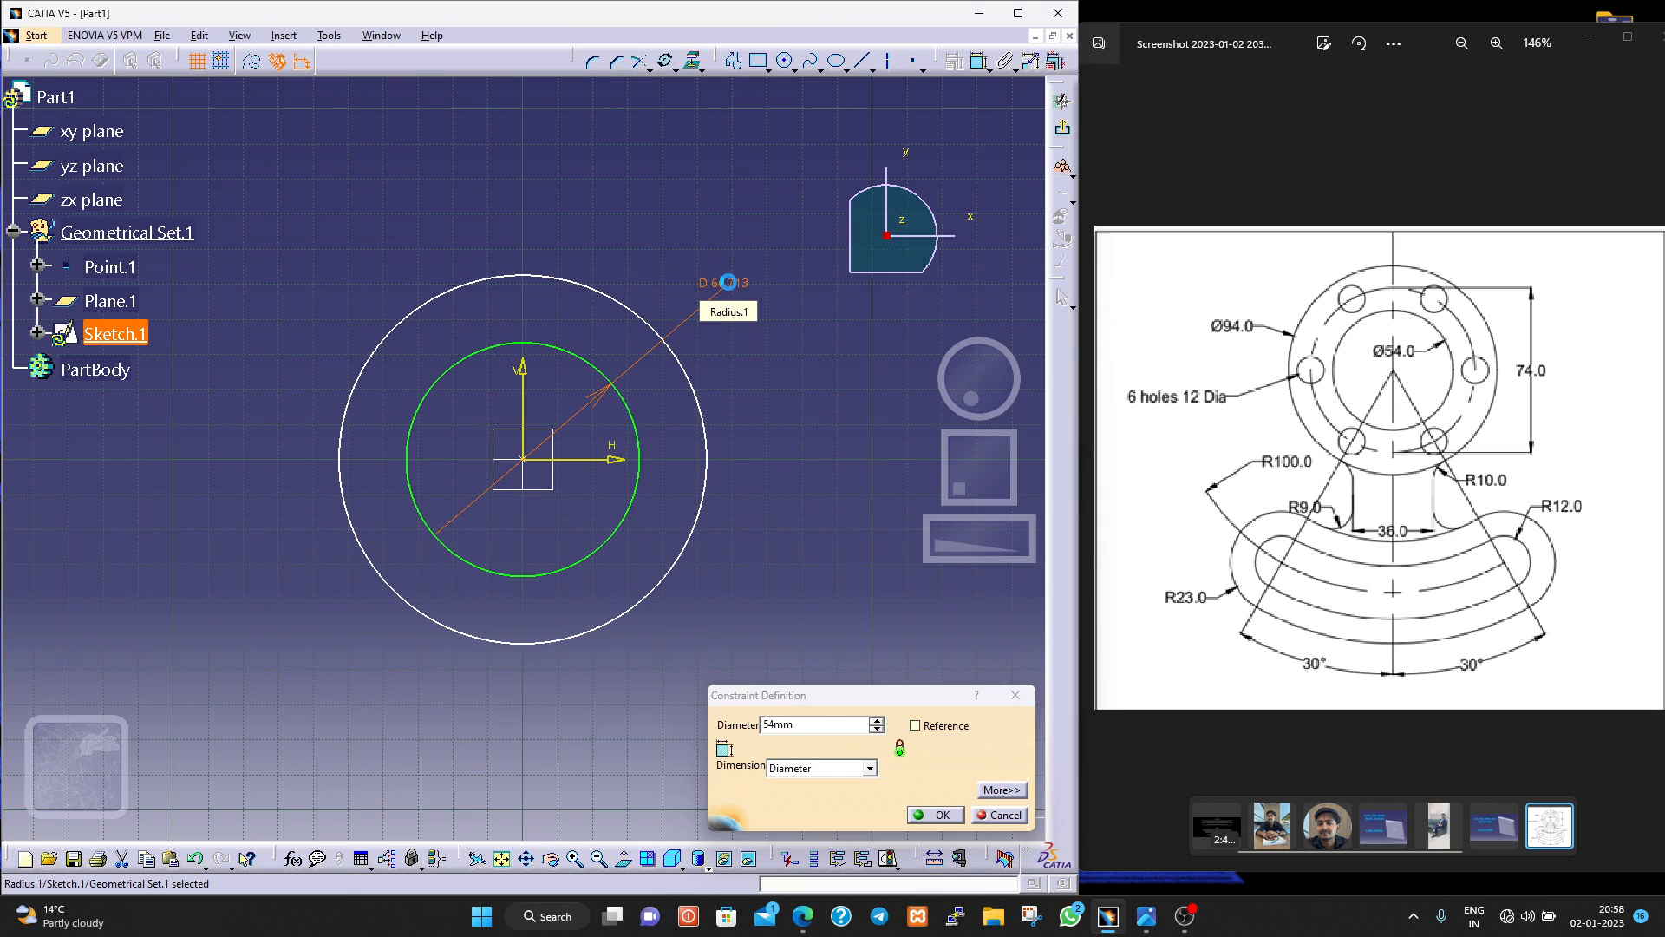
{"action": "key", "text": "Return"}
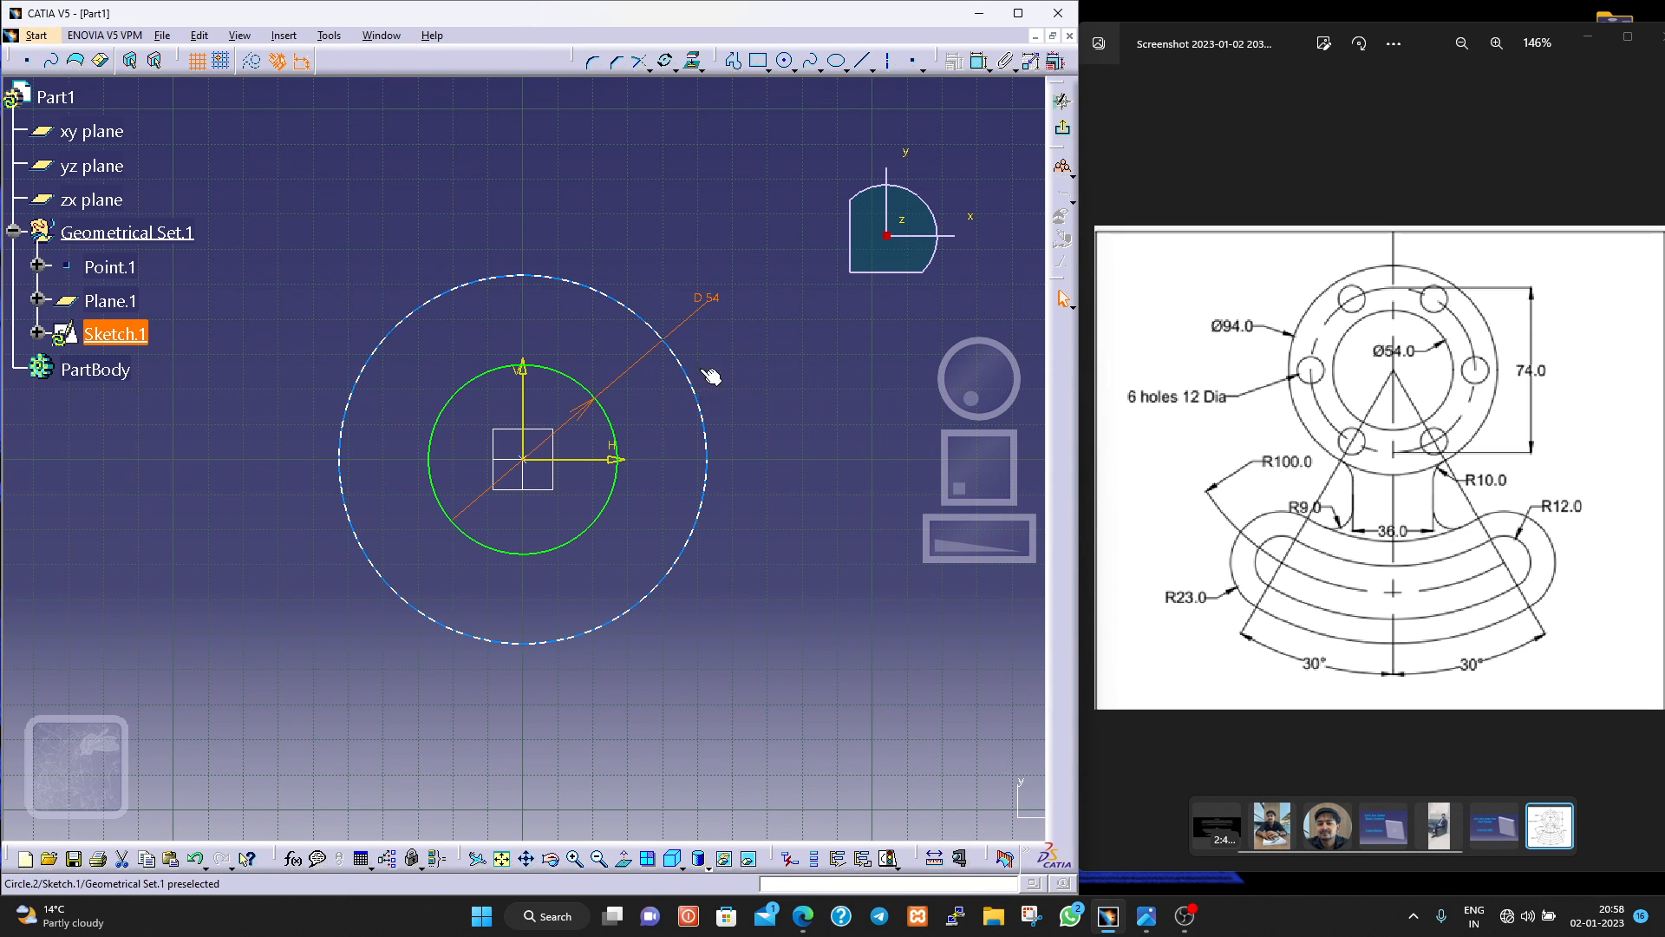
Dimension the outer circle and set its diameter to 94 mm.
{"action": "left_click", "coordinate": [979, 66]}
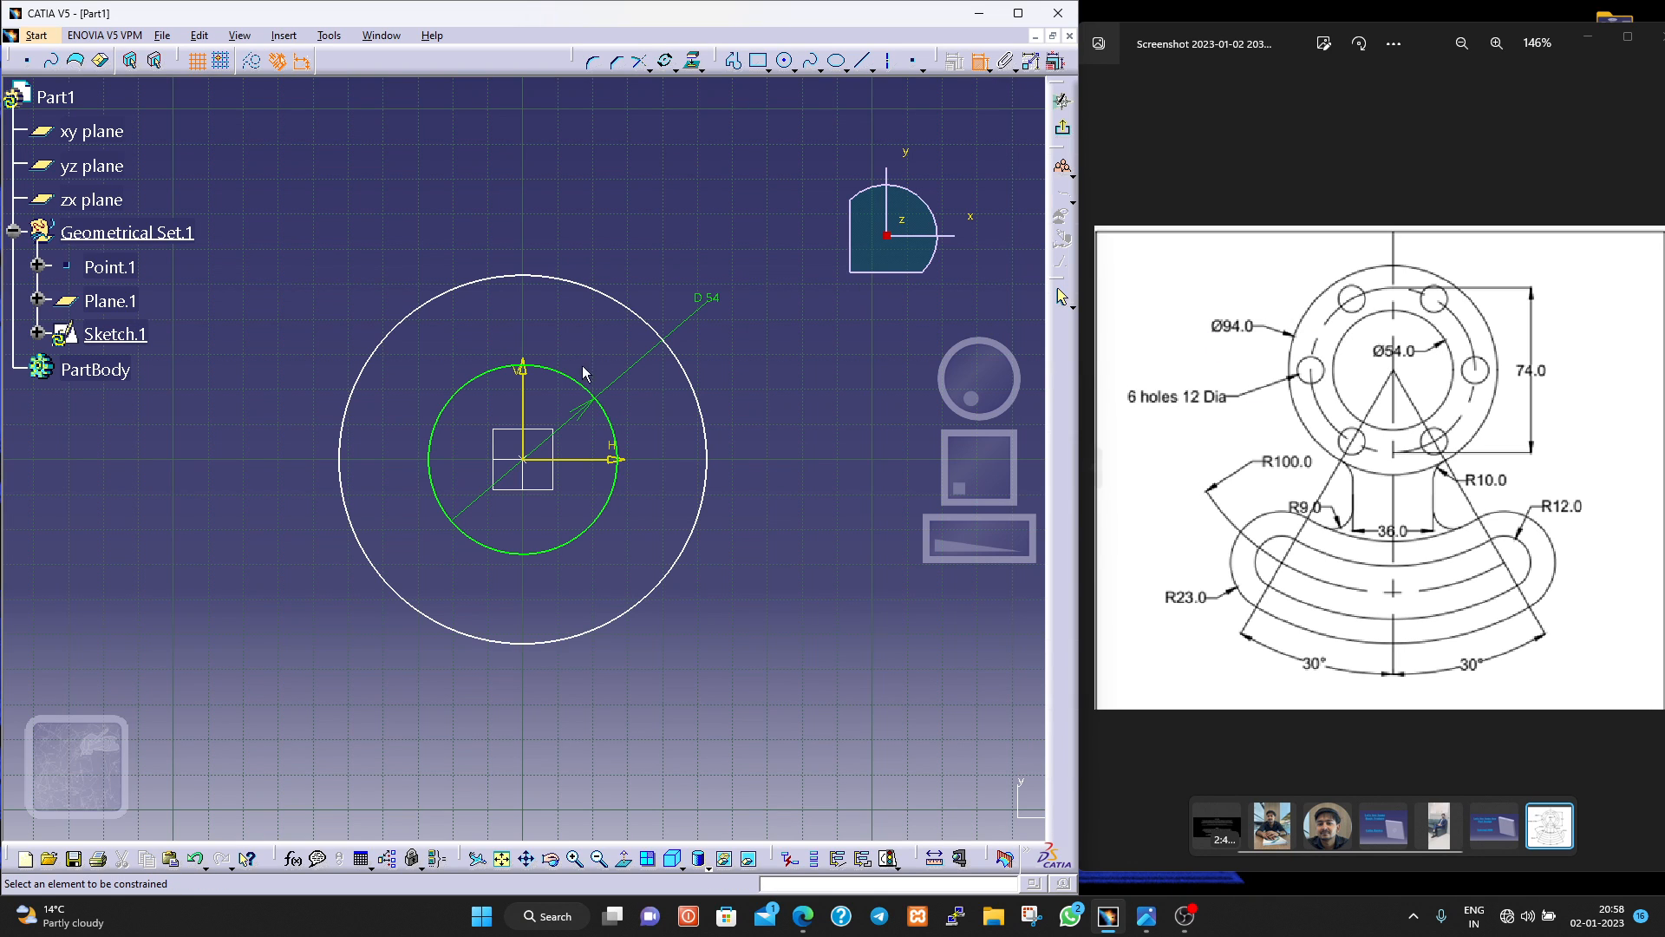
{"action": "left_click", "coordinate": [437, 311]}
{"action": "left_click", "coordinate": [300, 300]}
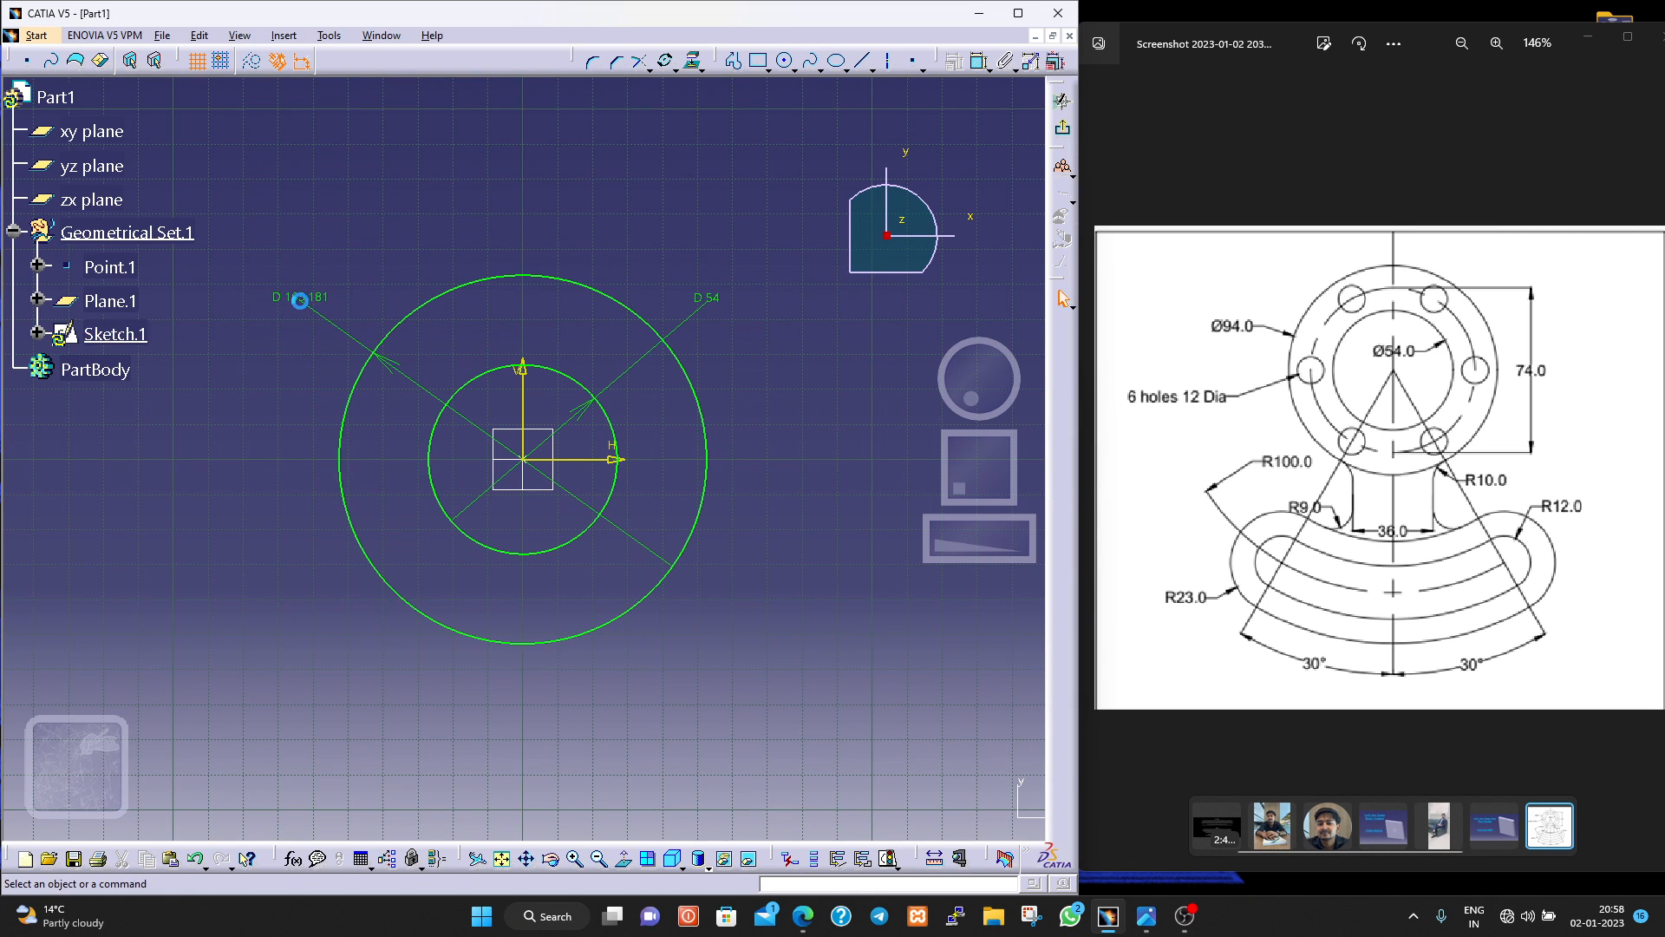
{"action": "double_click", "coordinate": [297, 295]}
{"action": "type", "text": "94"}
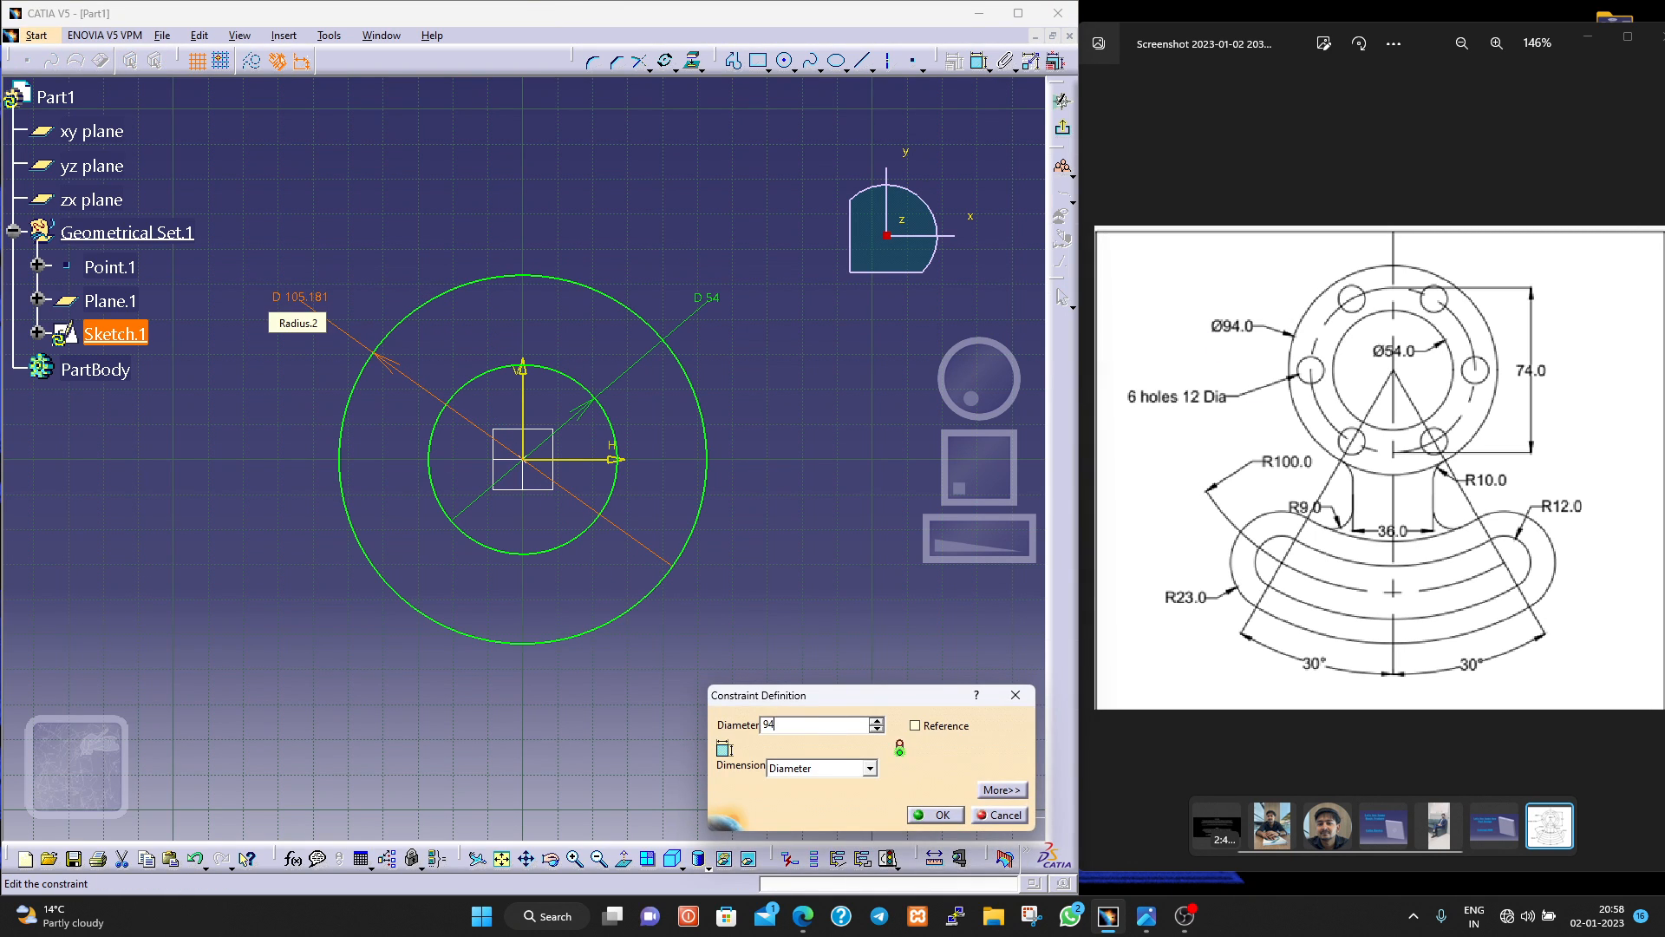
{"action": "key", "text": "Return"}
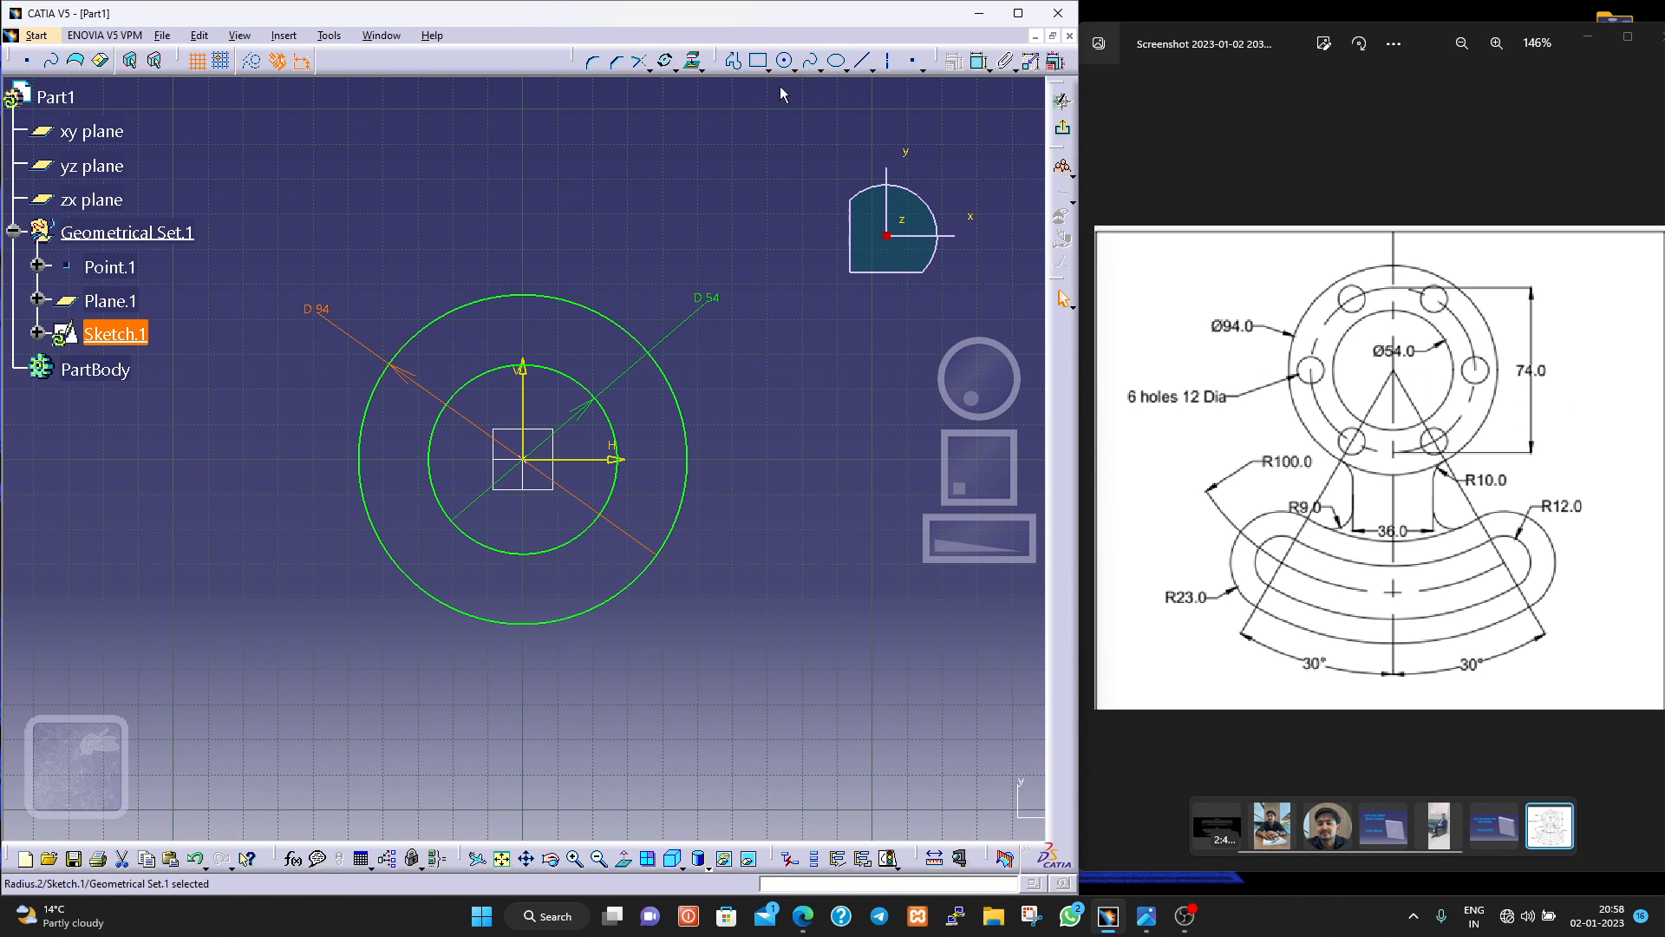
Sketch a third concentric circle about 76 mm in diameter between the 54 mm and 94 mm circles.
{"action": "left_click", "coordinate": [784, 60]}
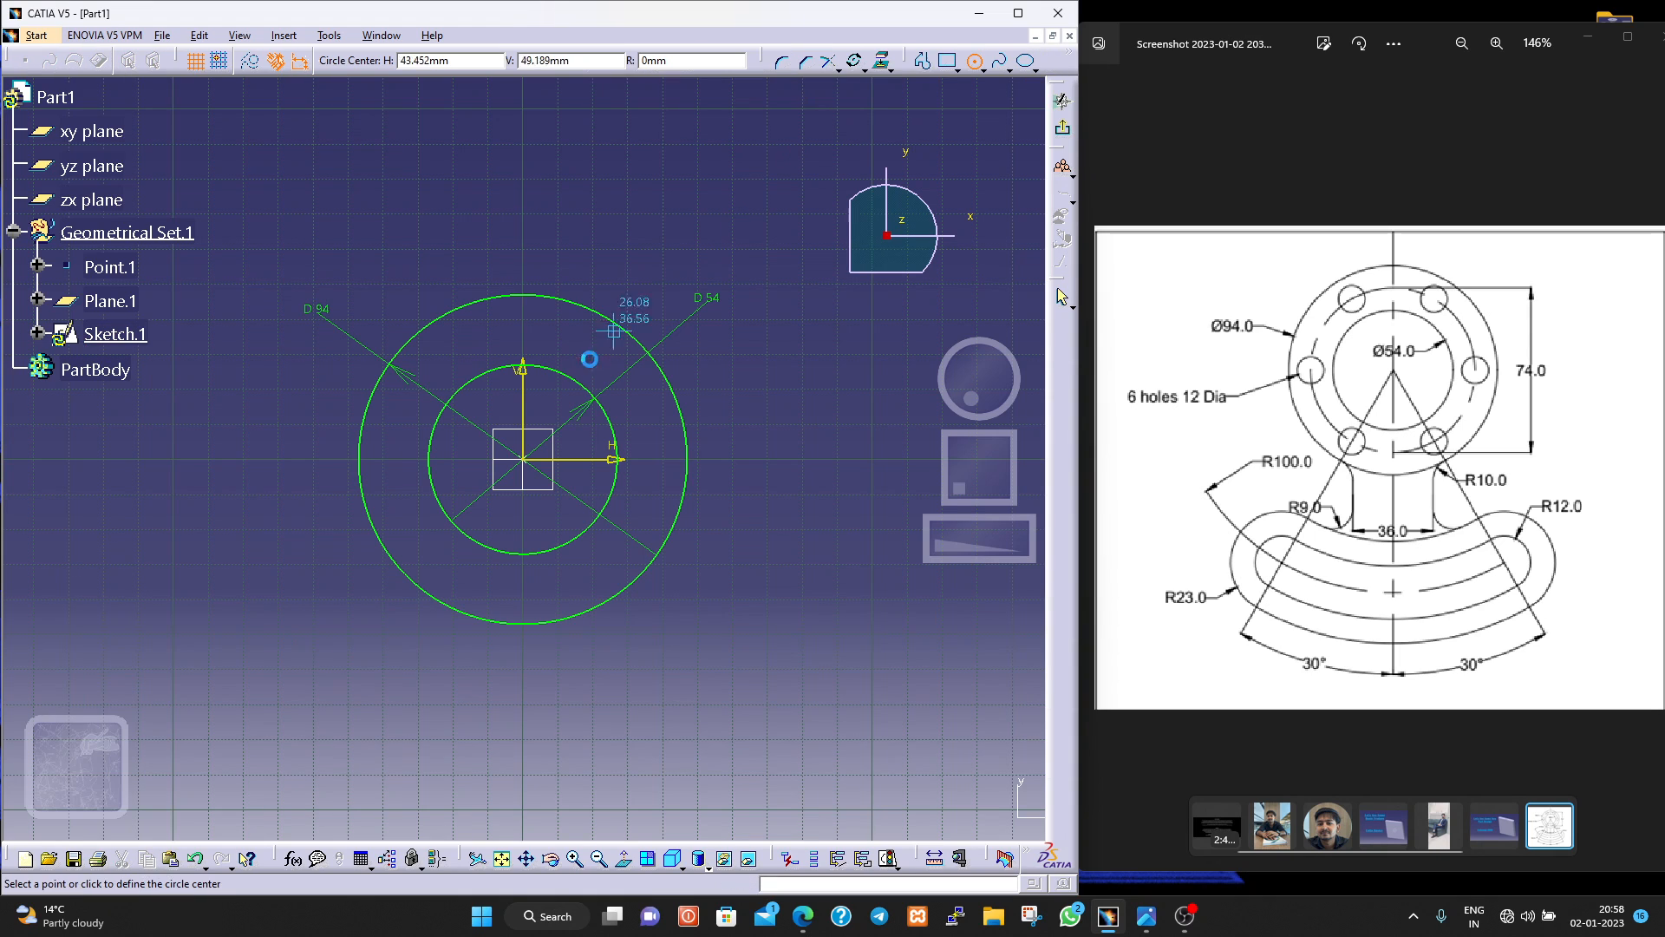
{"action": "left_click", "coordinate": [523, 460]}
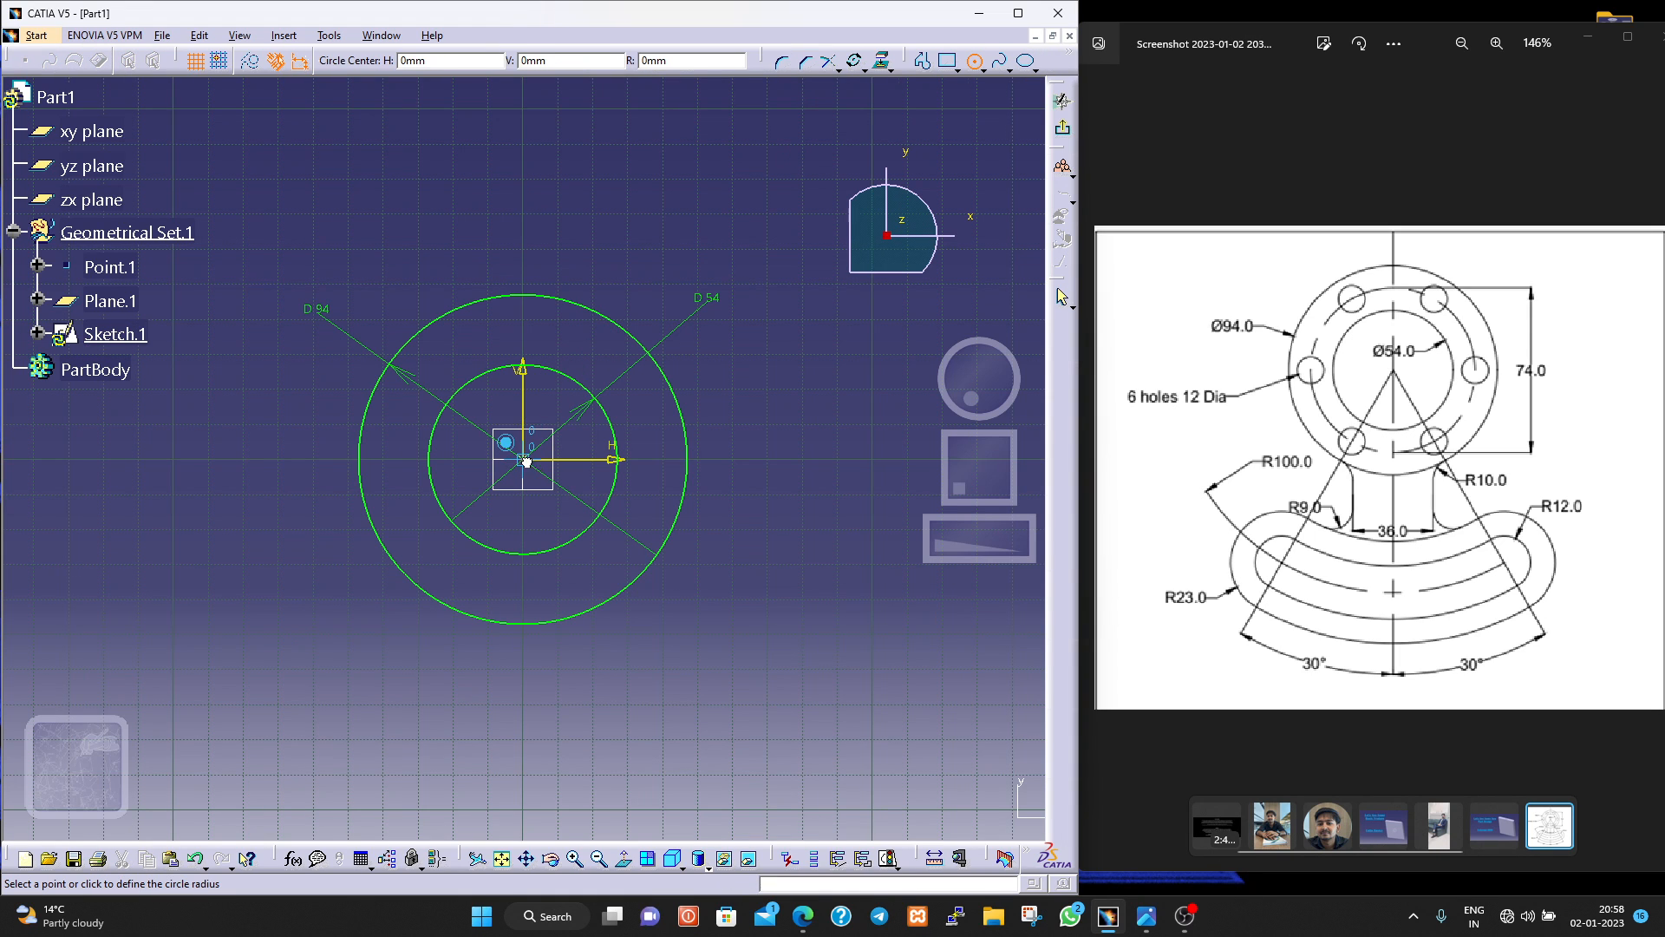
{"action": "left_click", "coordinate": [650, 506]}
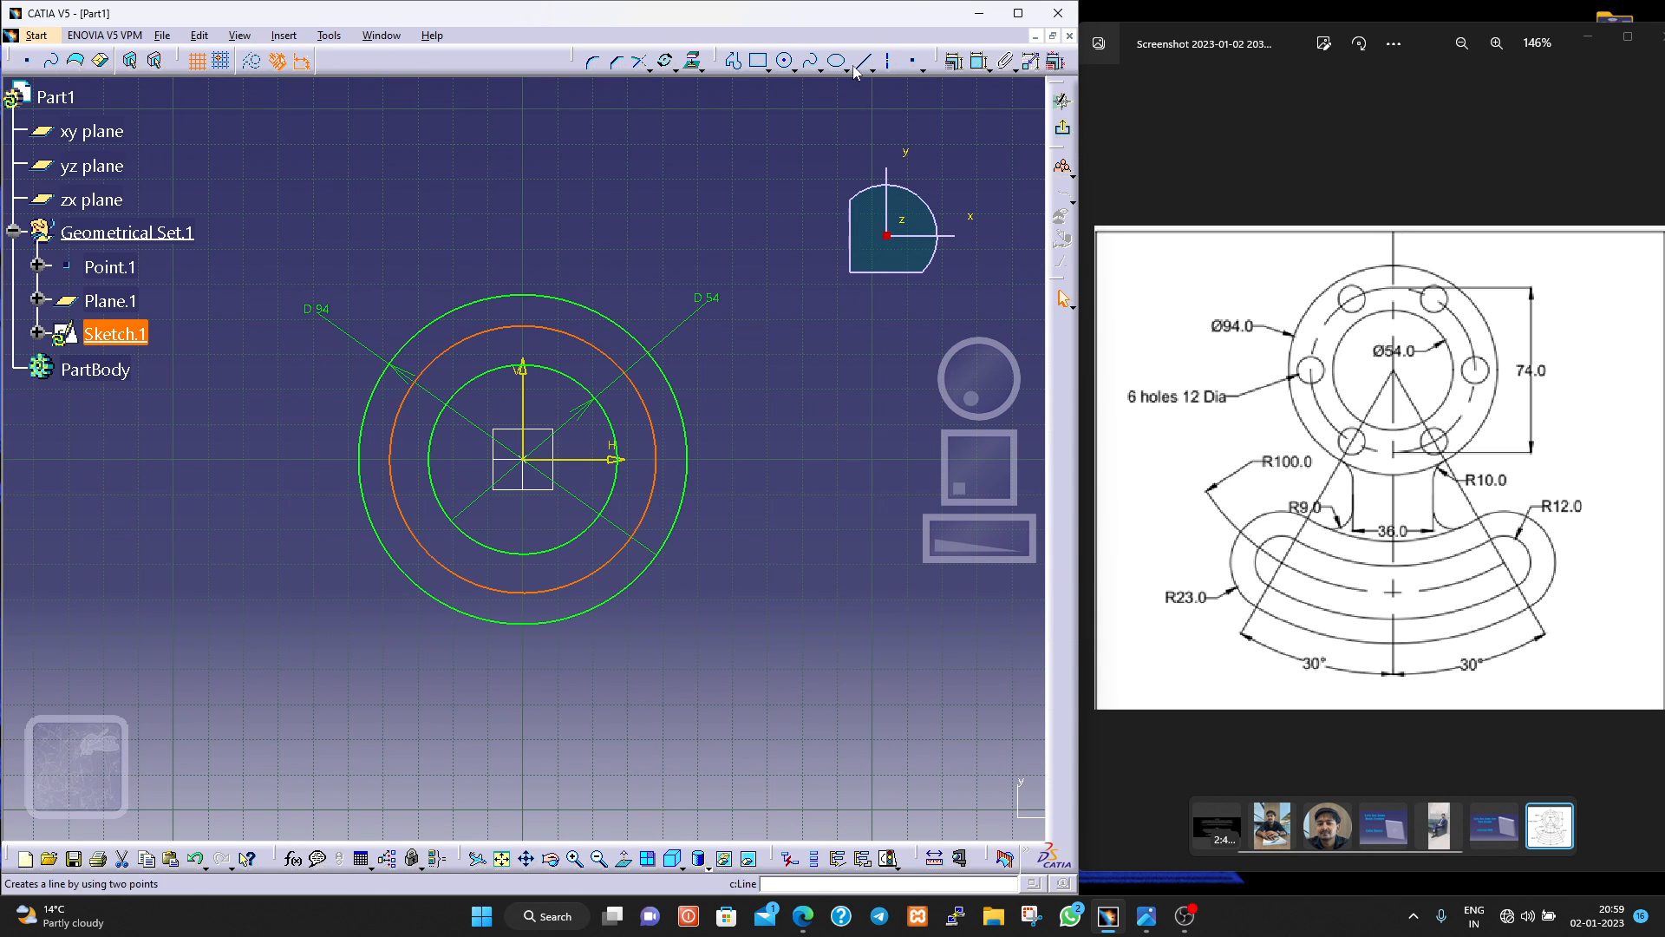
Dimension the middle circle with a 74 mm diameter and convert it to a construction element.
{"action": "left_click", "coordinate": [980, 60]}
{"action": "left_click", "coordinate": [629, 380]}
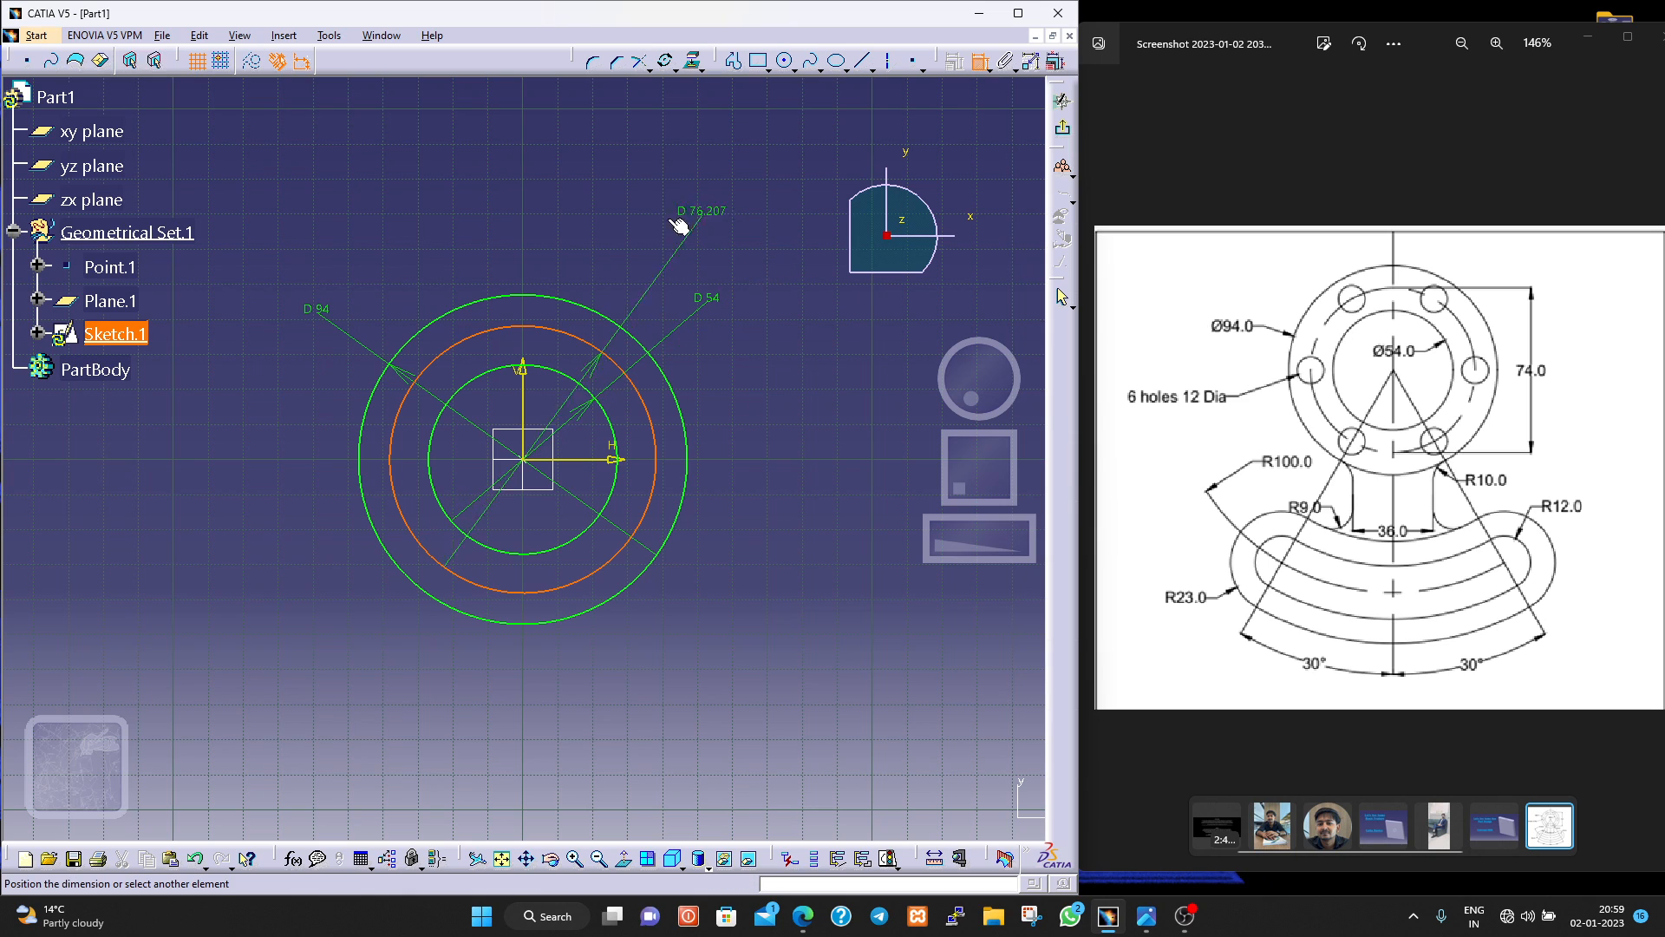
{"action": "left_click", "coordinate": [555, 352]}
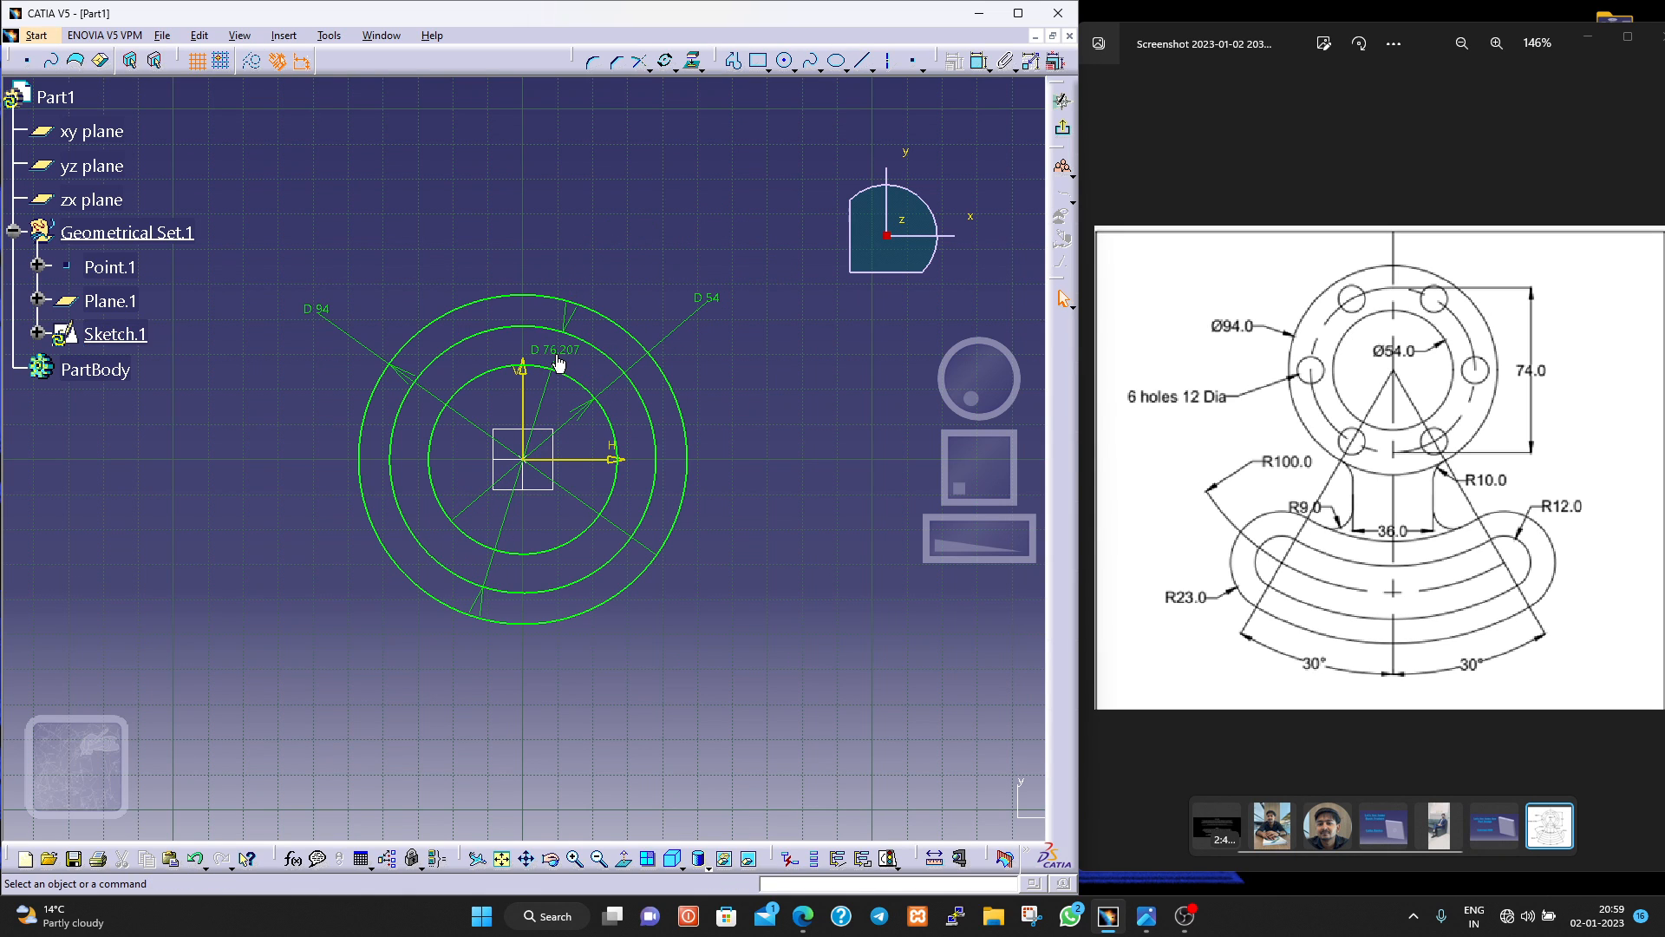
{"action": "double_click", "coordinate": [555, 352]}
{"action": "type", "text": "74"}
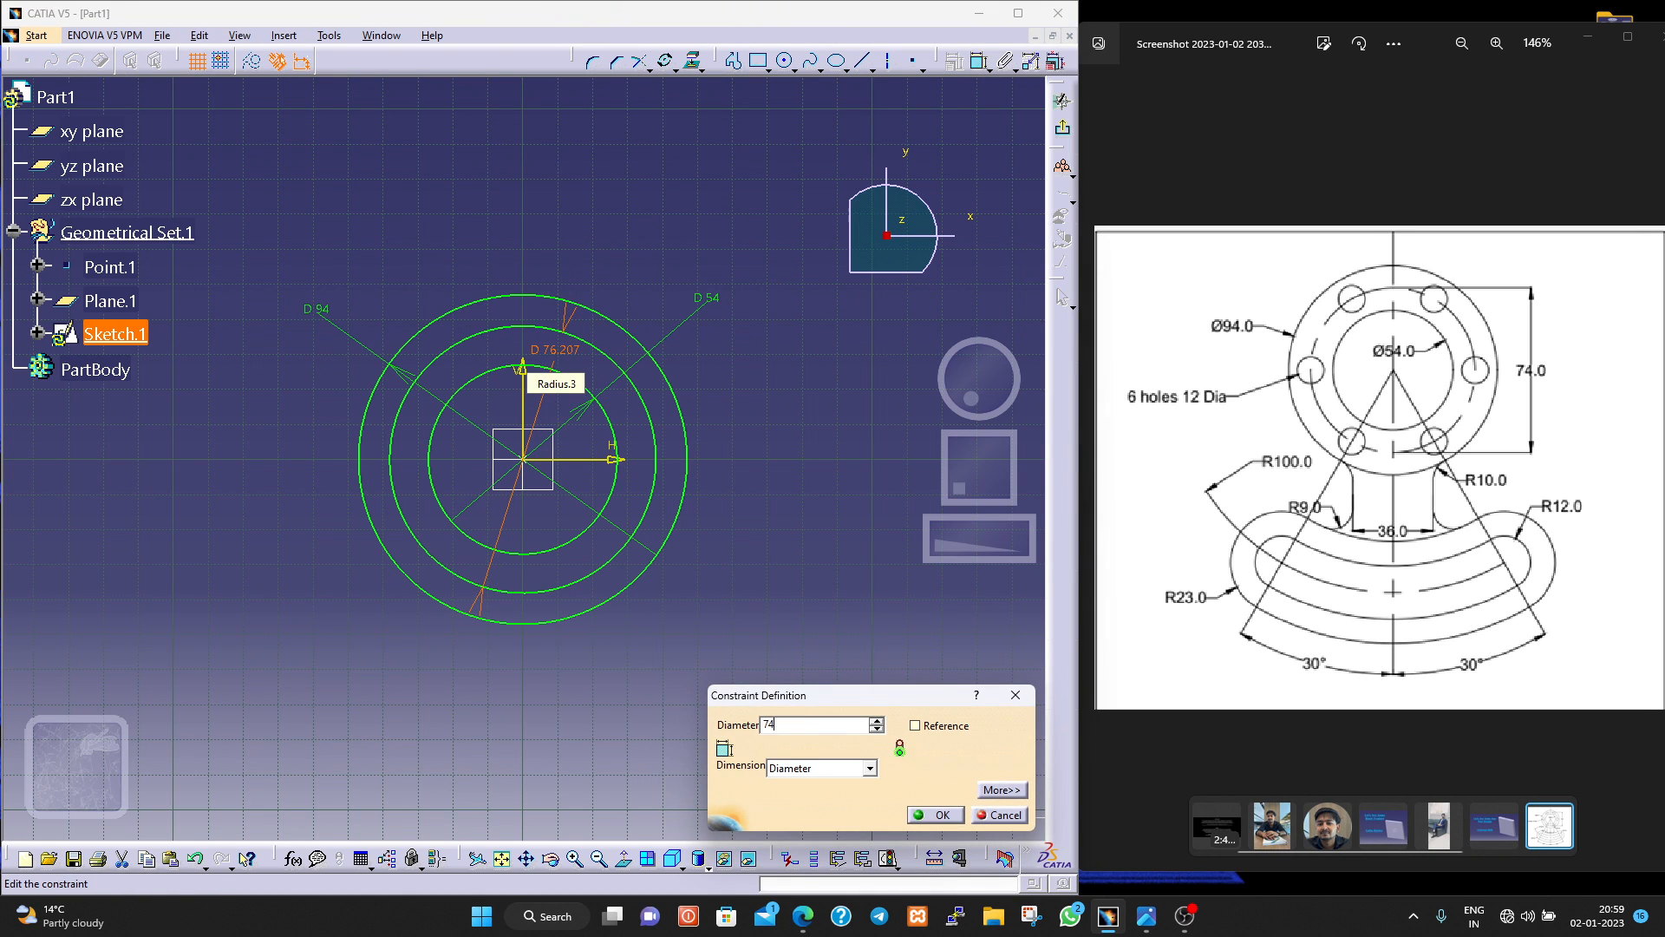
{"action": "key", "text": "Return"}
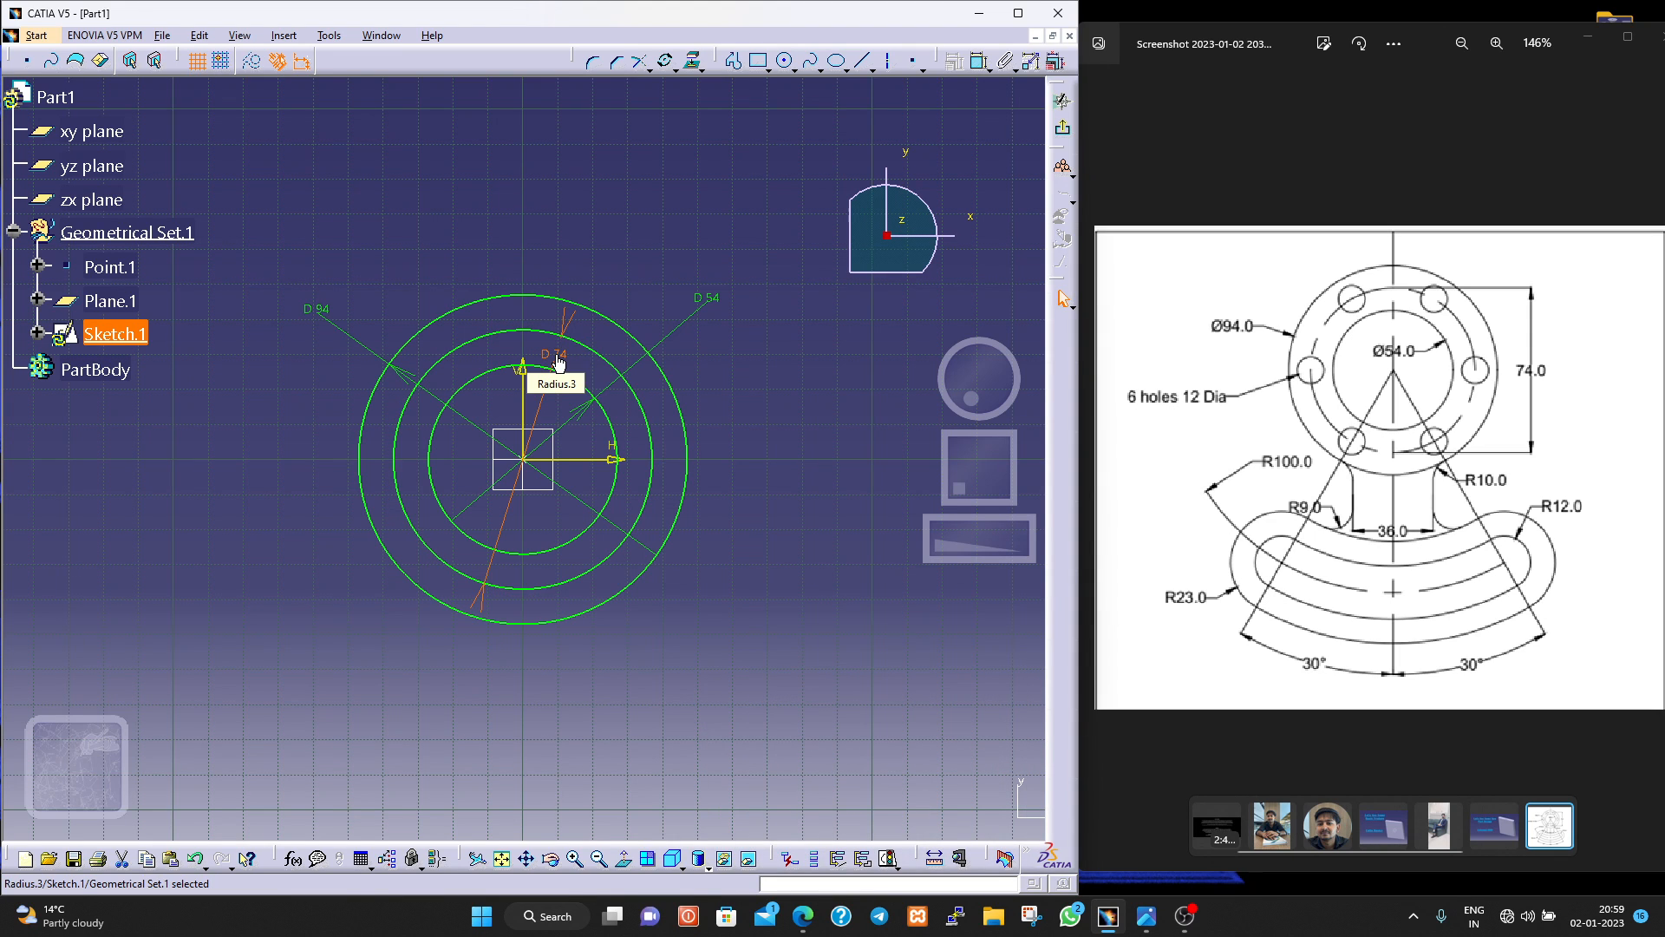
{"action": "left_click", "coordinate": [469, 346]}
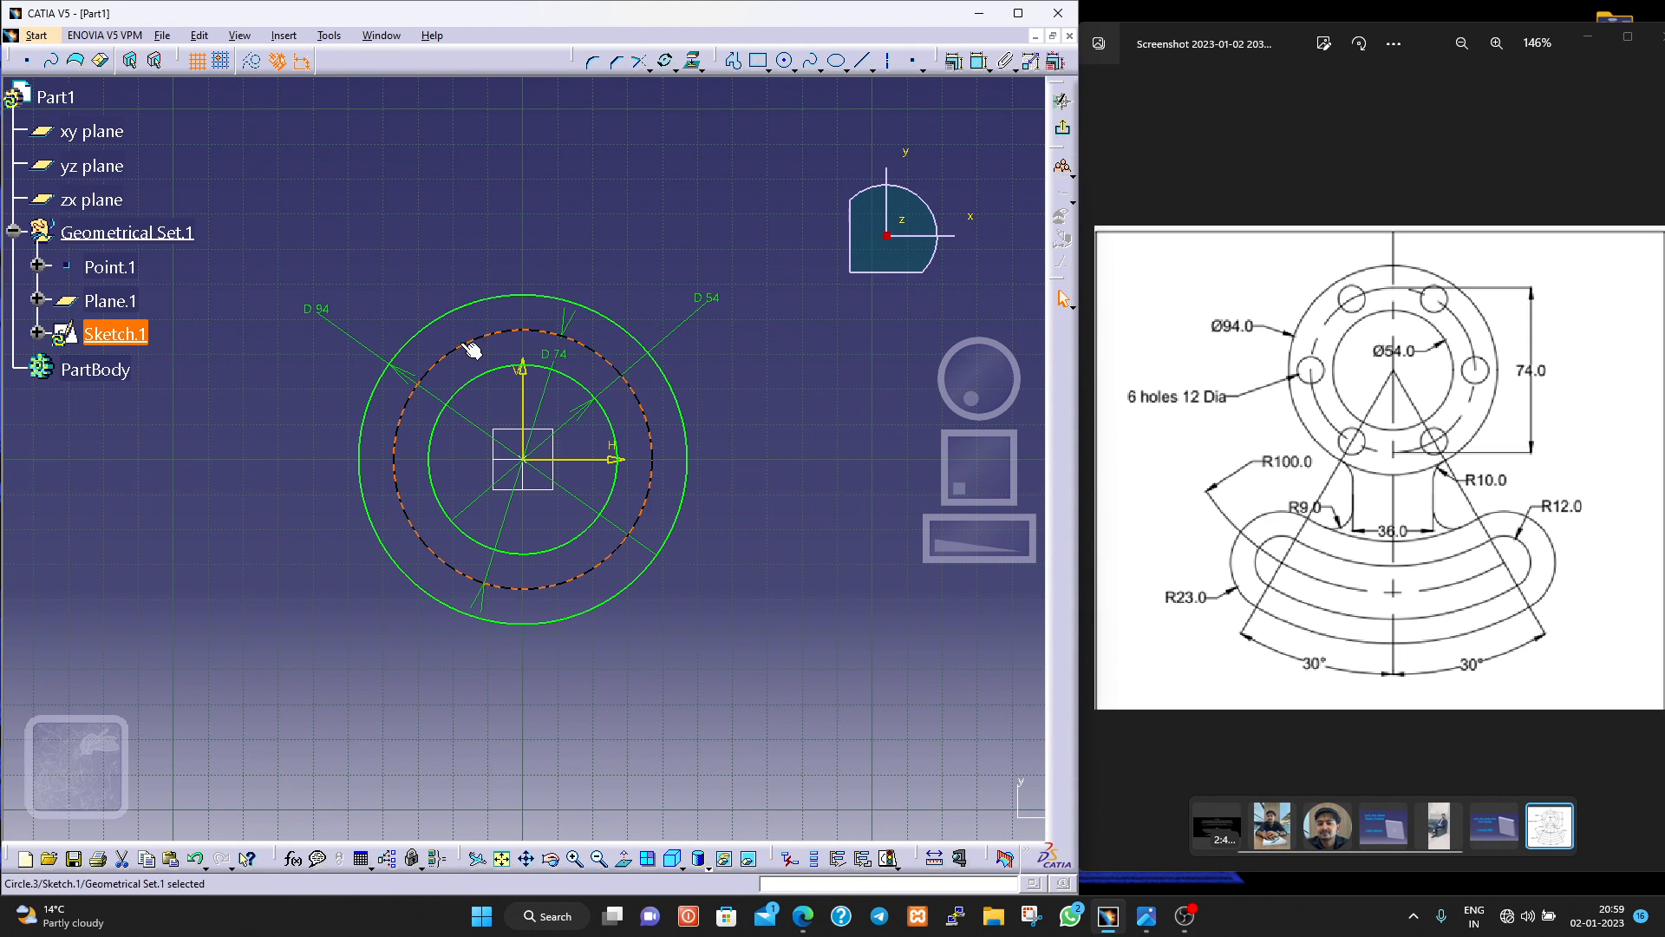
{"action": "left_click", "coordinate": [254, 64]}
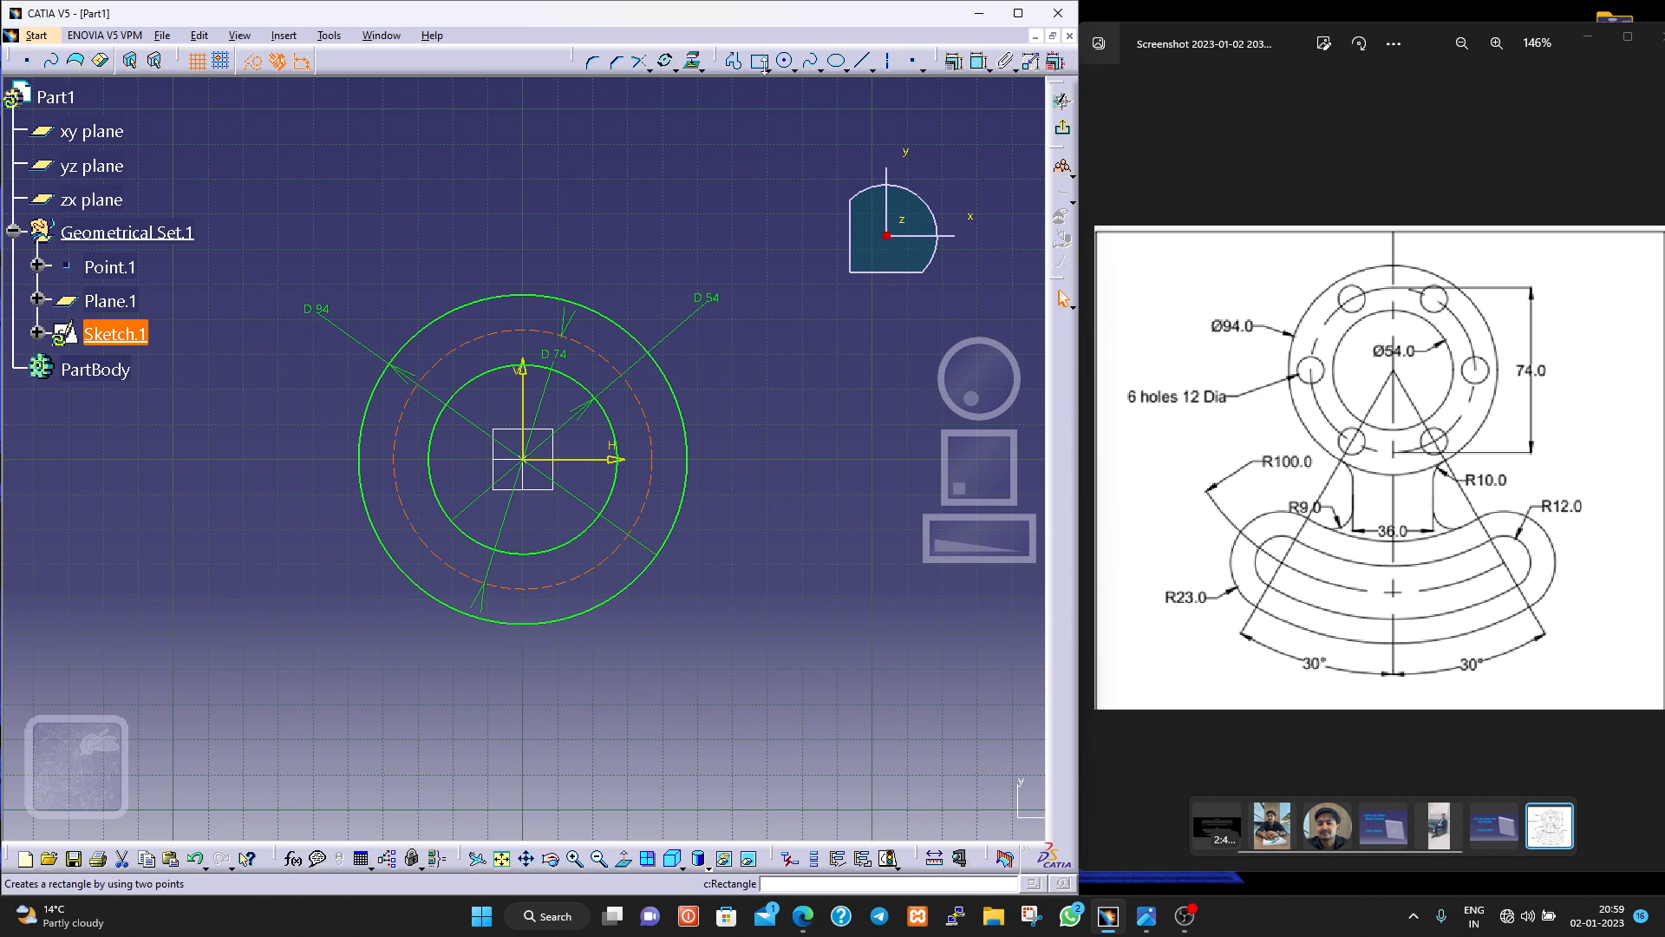
Sketch a circle about 12 mm in diameter centred where the 74 mm circle meets the negative horizontal axis, and convert it to a standard element.
{"action": "left_click", "coordinate": [785, 61]}
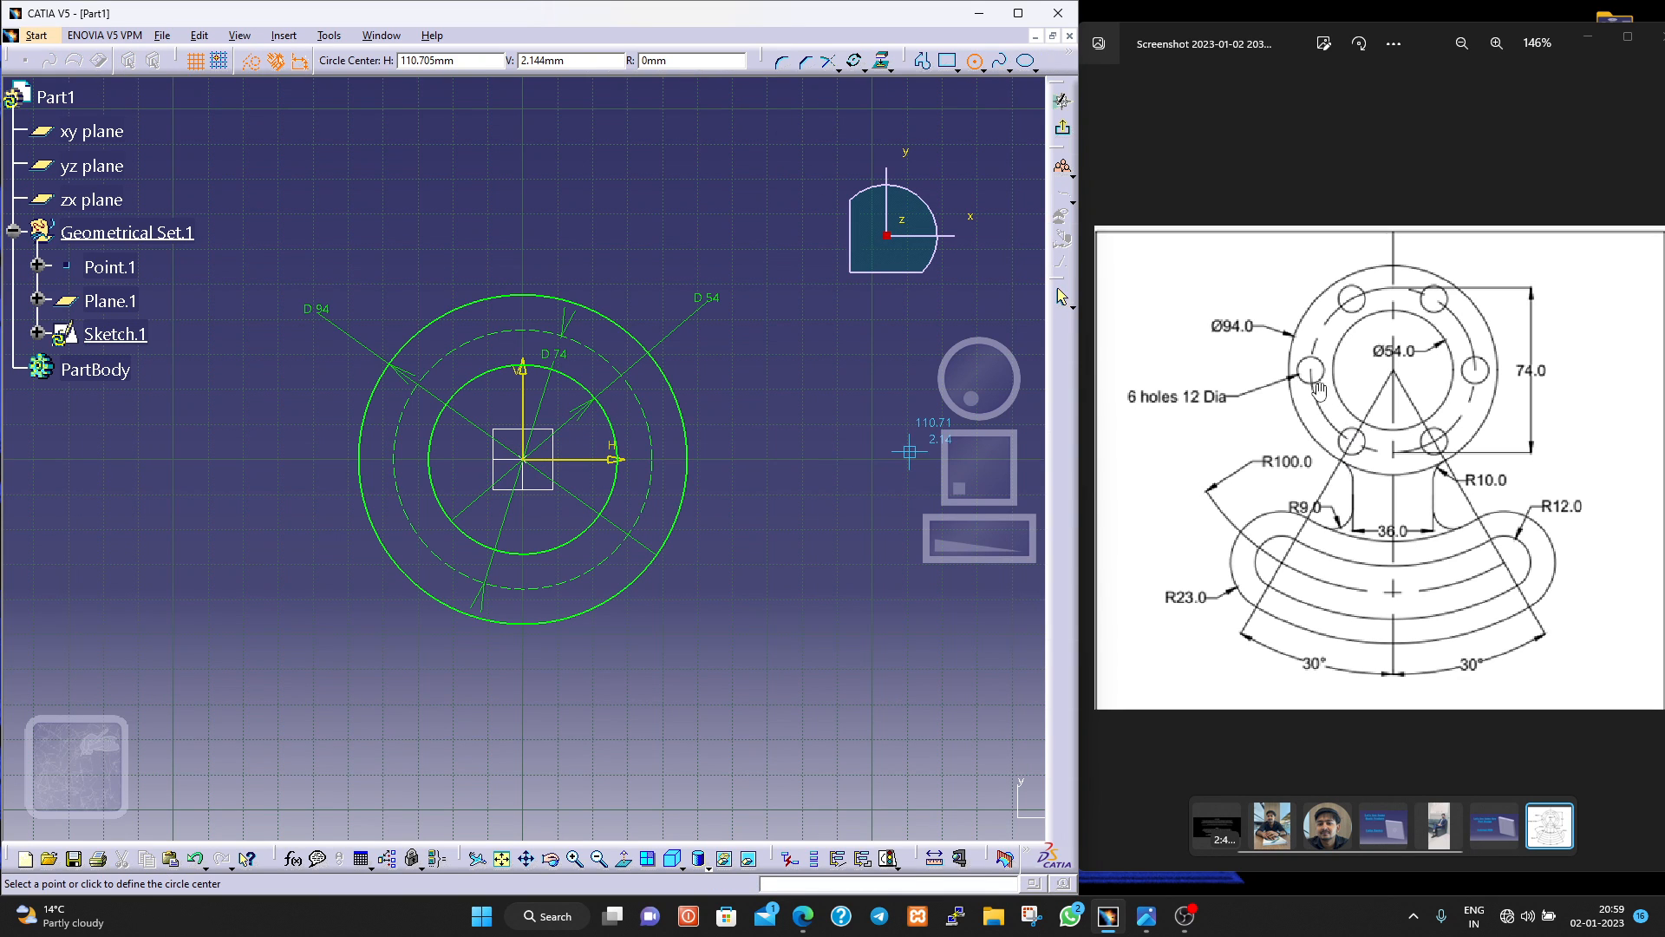
{"action": "left_click", "coordinate": [394, 460]}
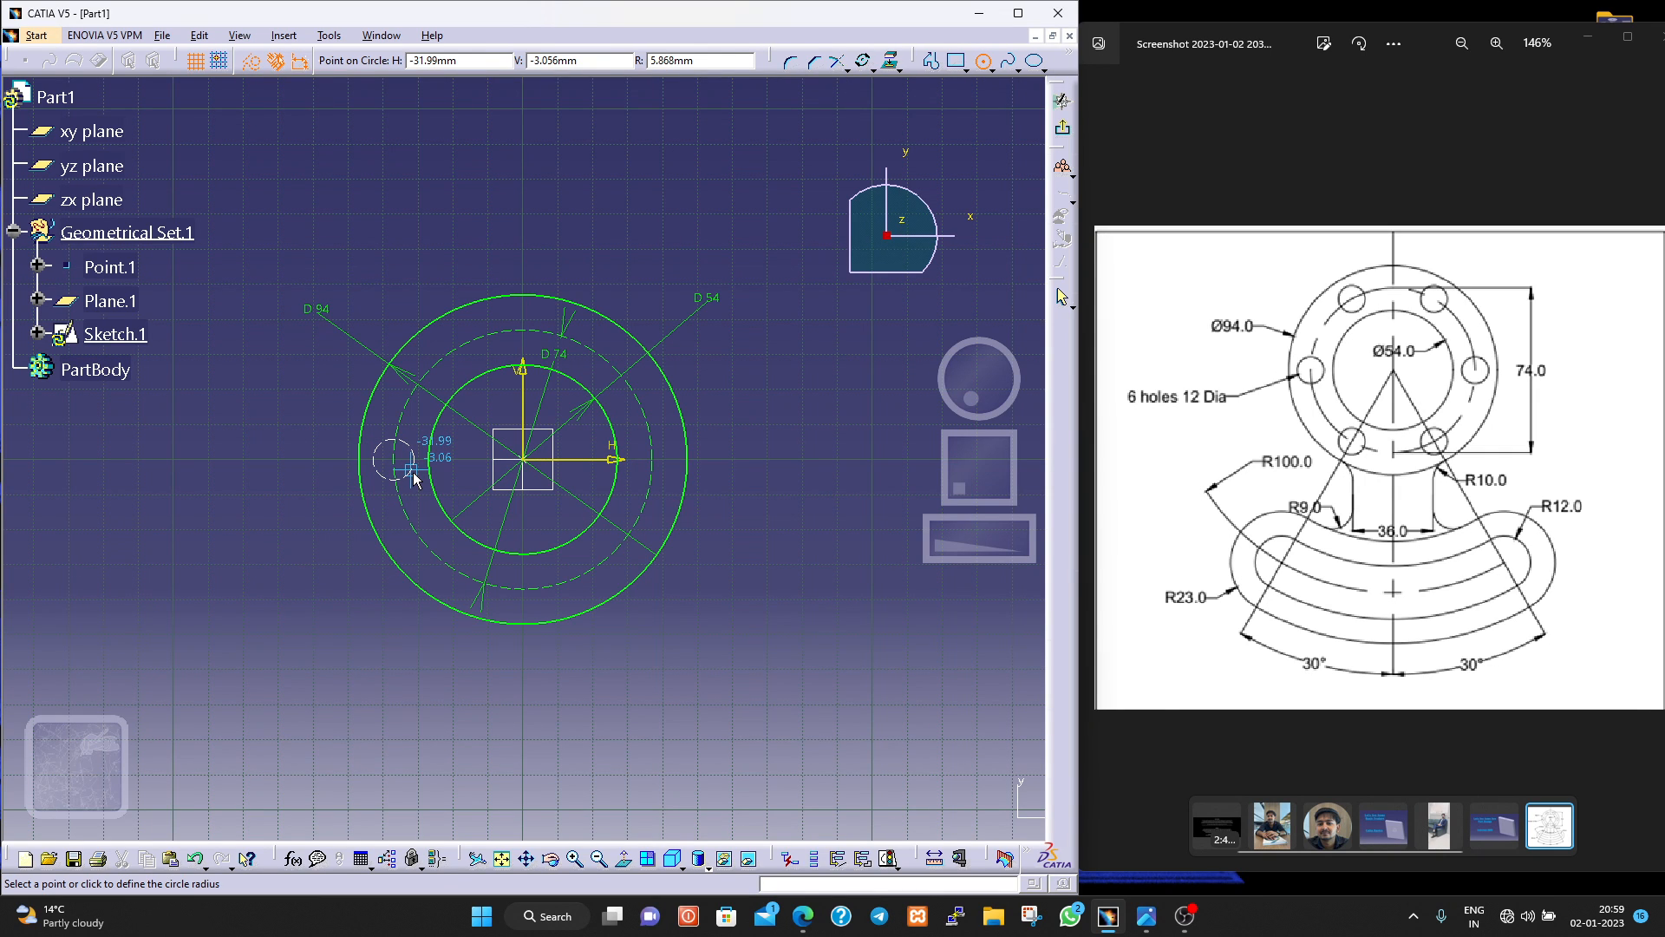
{"action": "left_click", "coordinate": [414, 480]}
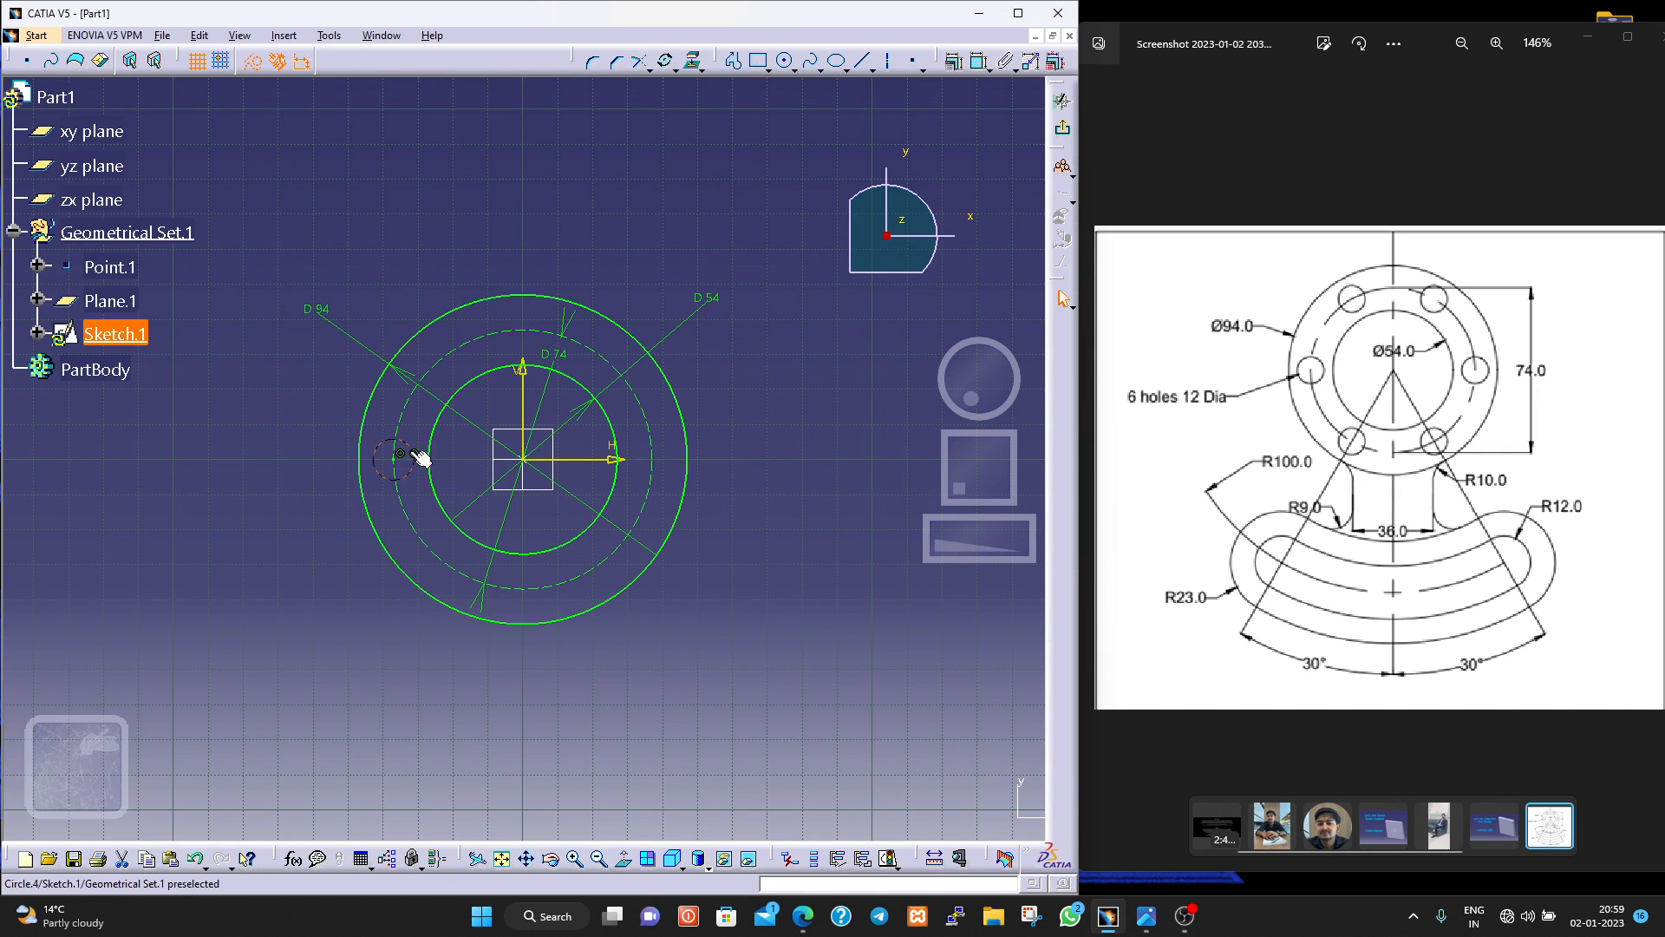
{"action": "left_click", "coordinate": [252, 64]}
Constrain the small circle's centre to be coincident with the horizontal axis.
{"action": "left_click", "coordinate": [399, 465]}
{"action": "left_click", "coordinate": [553, 461]}
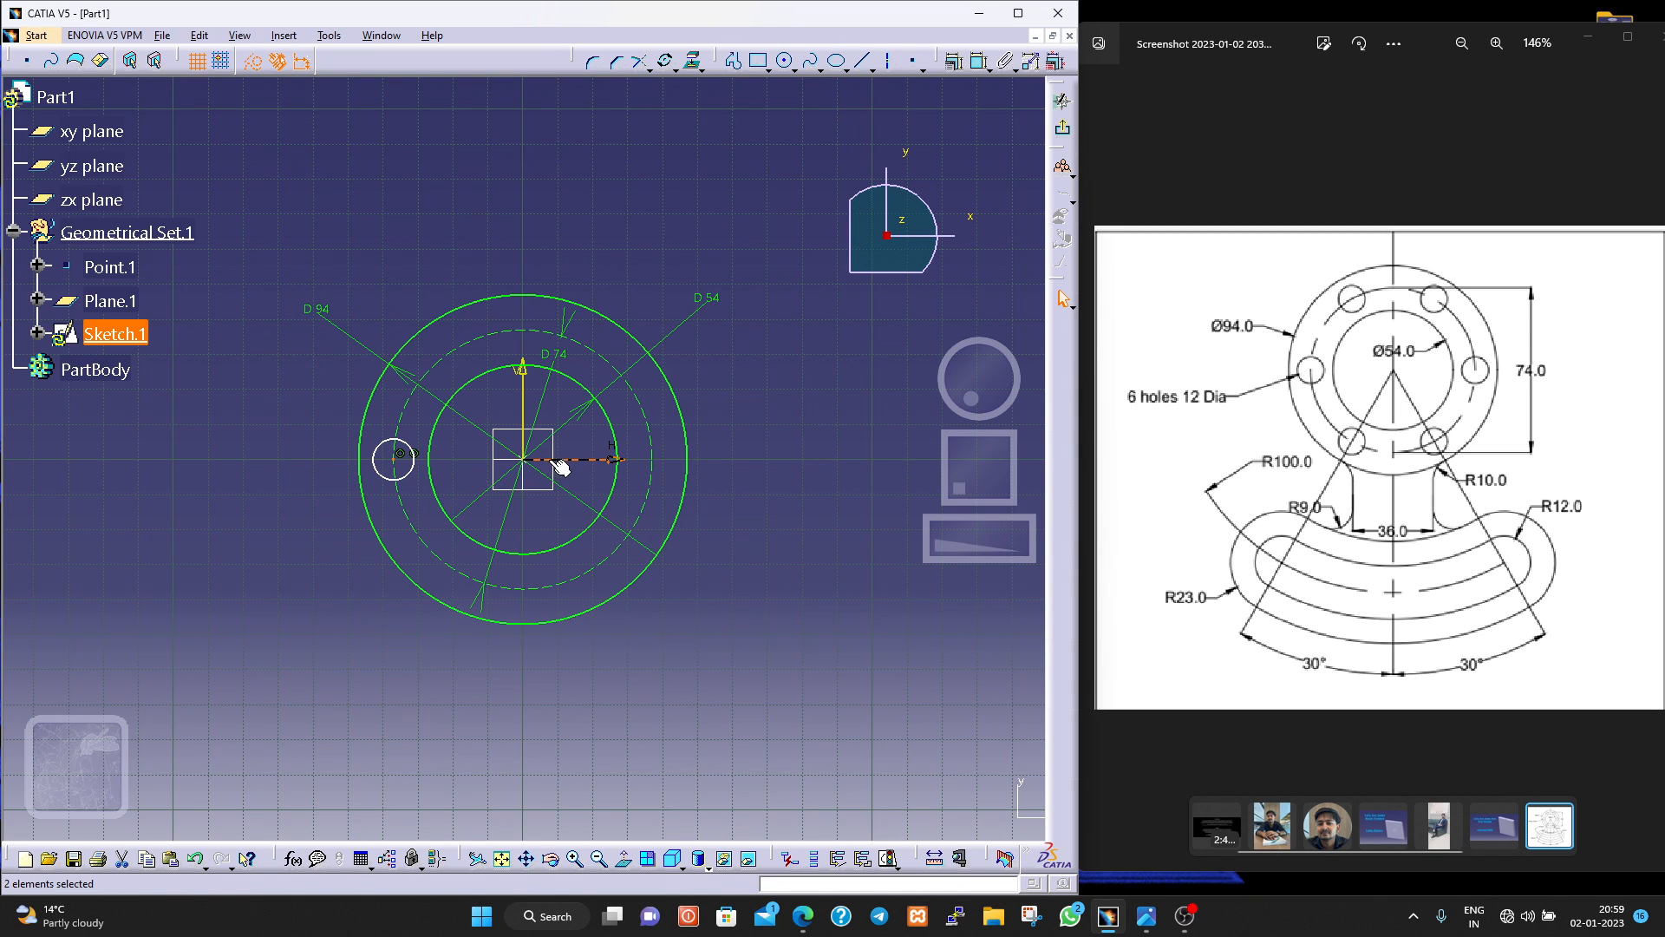
{"action": "left_click", "coordinate": [954, 60]}
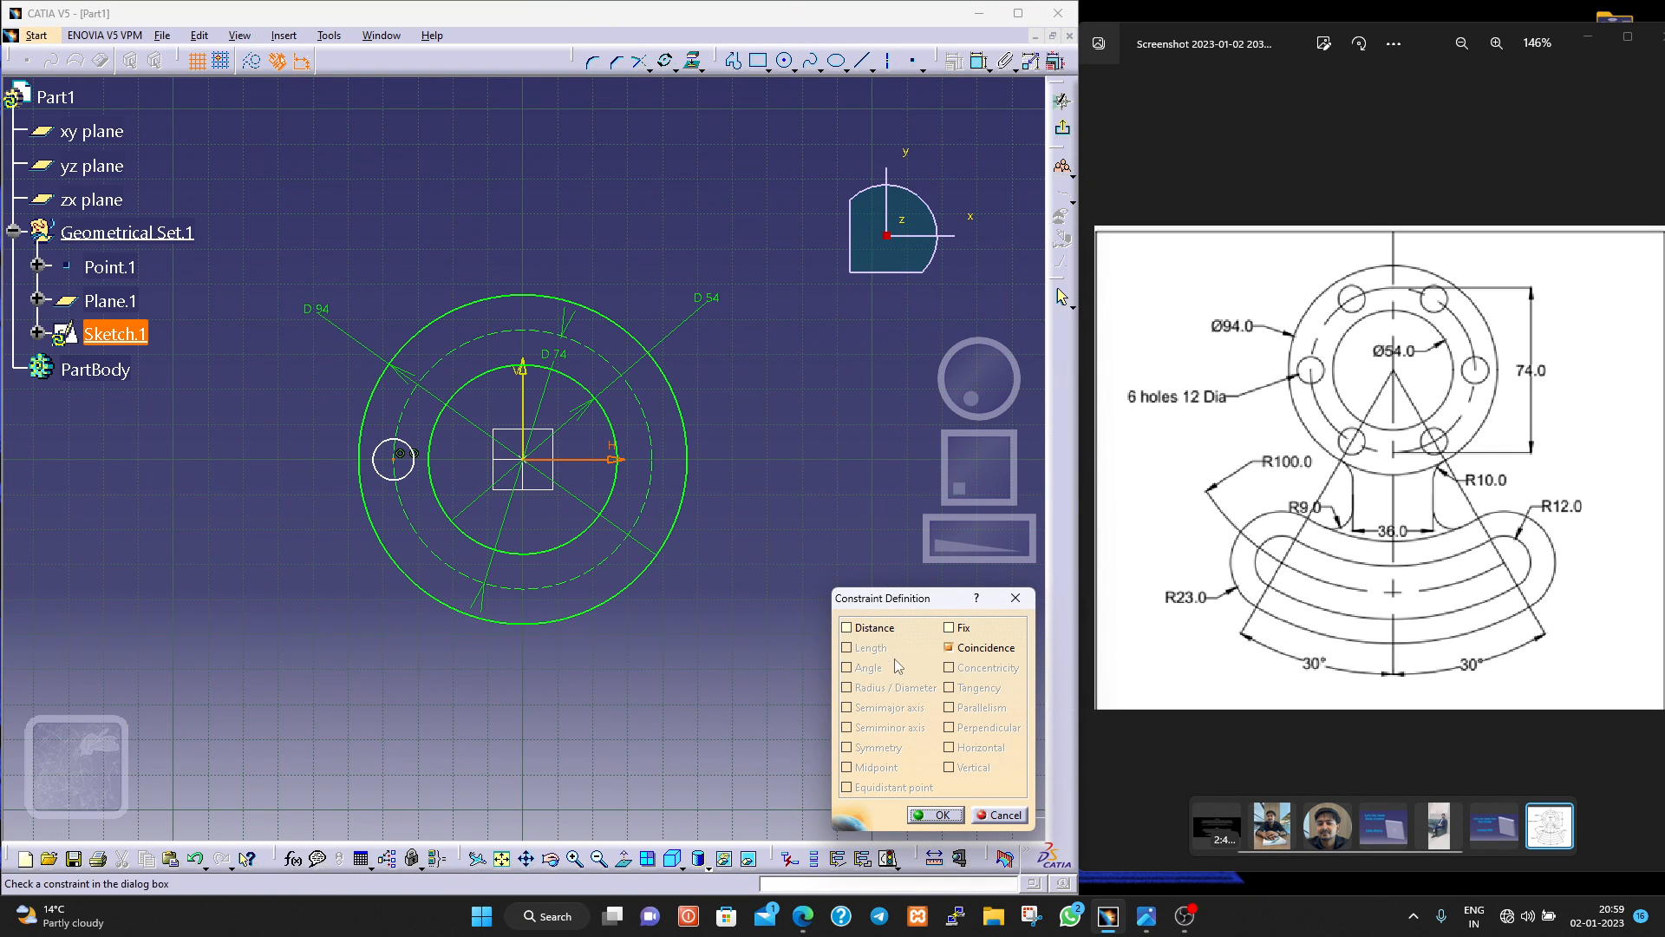
{"action": "left_click", "coordinate": [935, 813]}
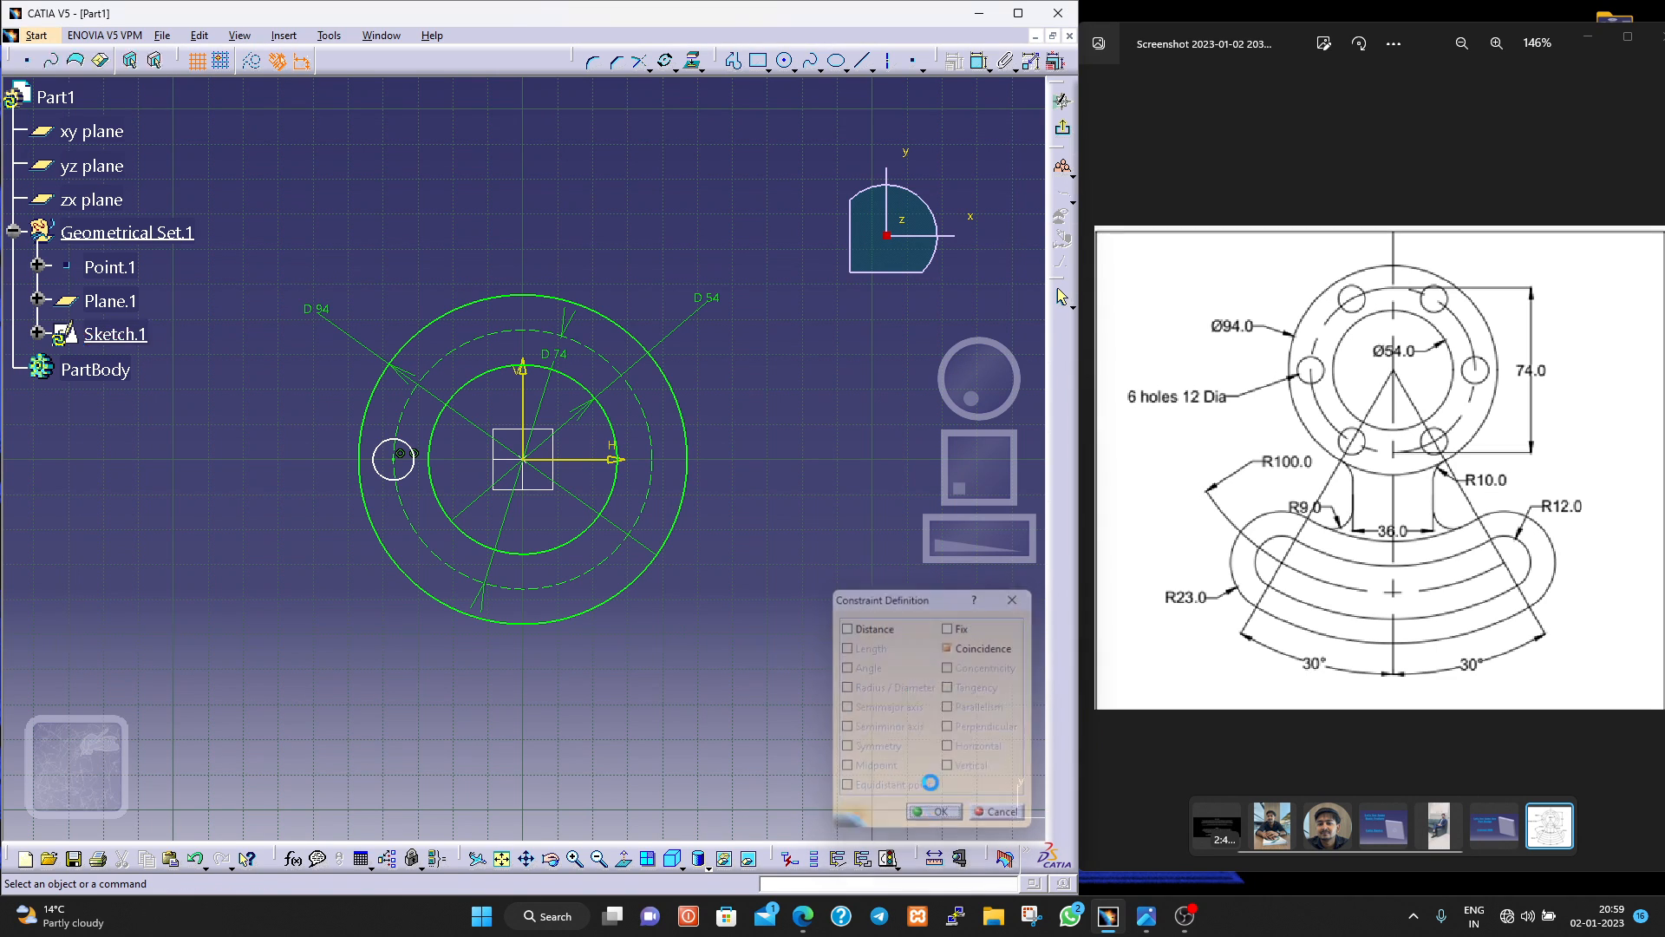
{"action": "left_click", "coordinate": [978, 63]}
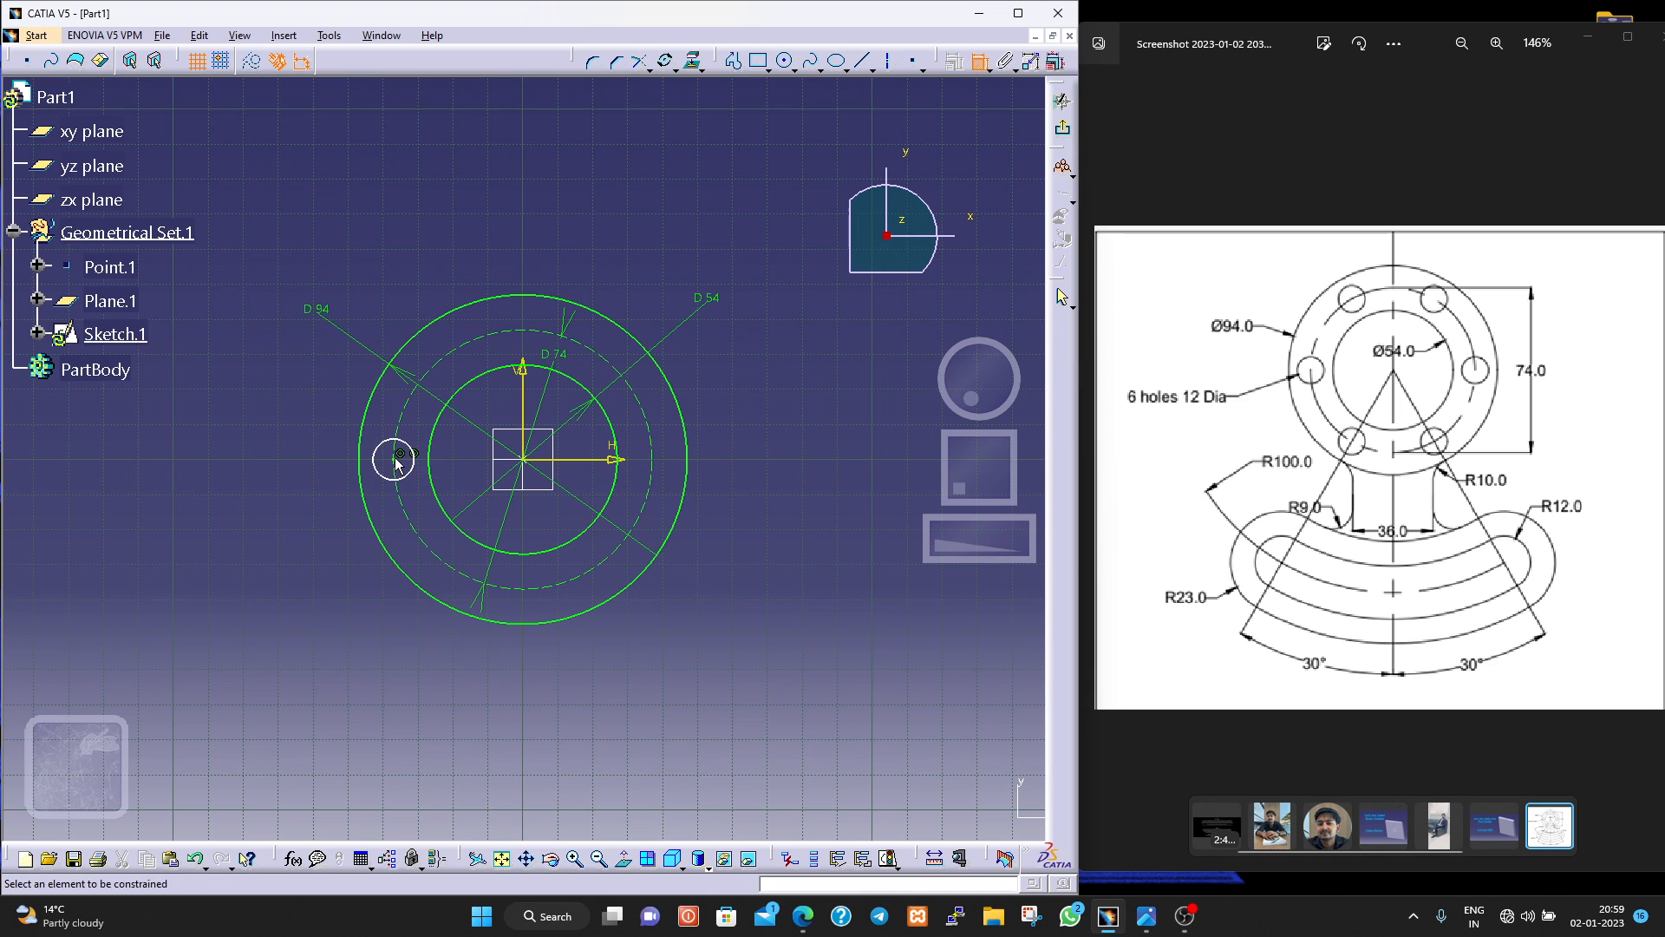
{"action": "left_click", "coordinate": [382, 445]}
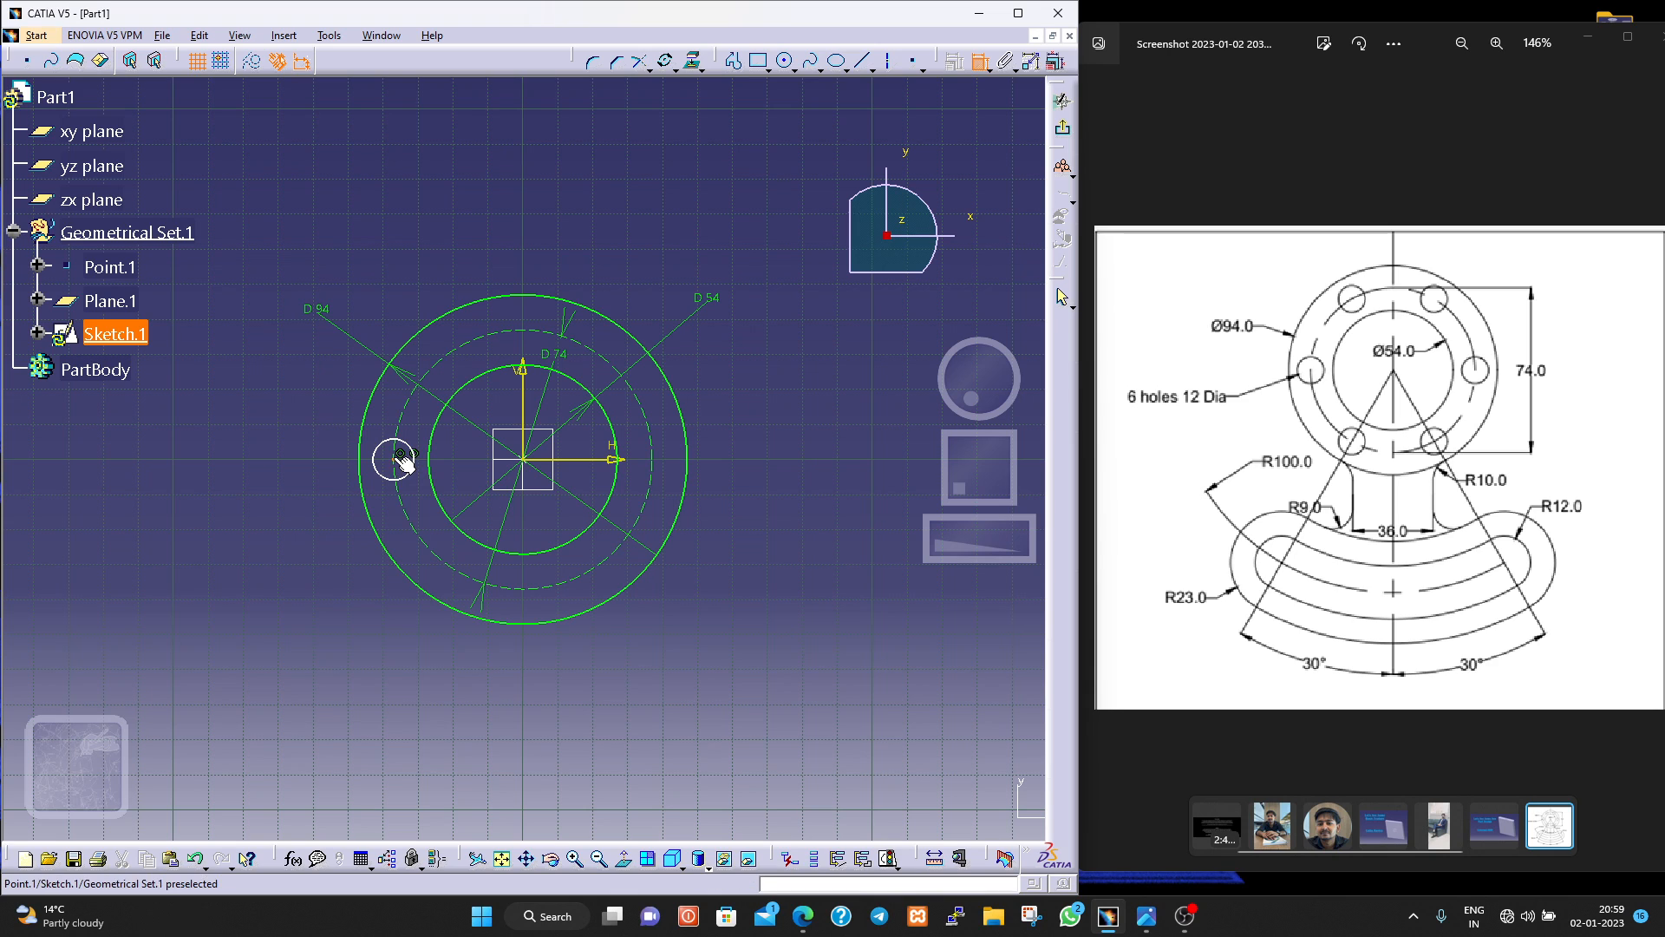
{"action": "left_click", "coordinate": [523, 409]}
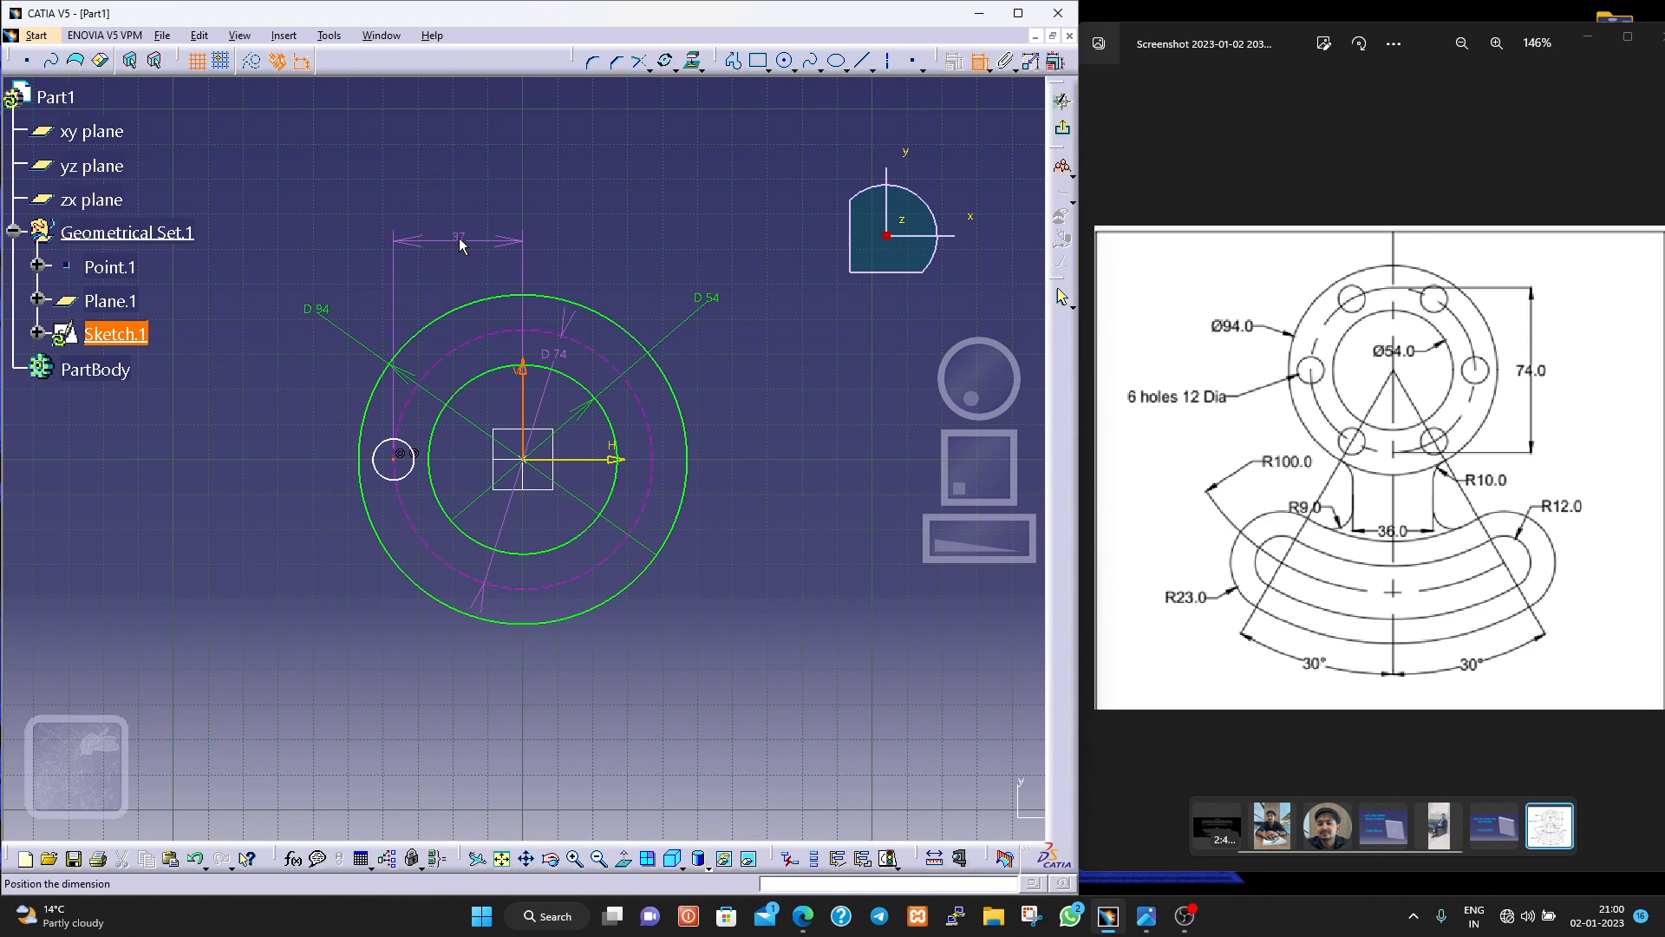
{"action": "key", "text": "Escape"}
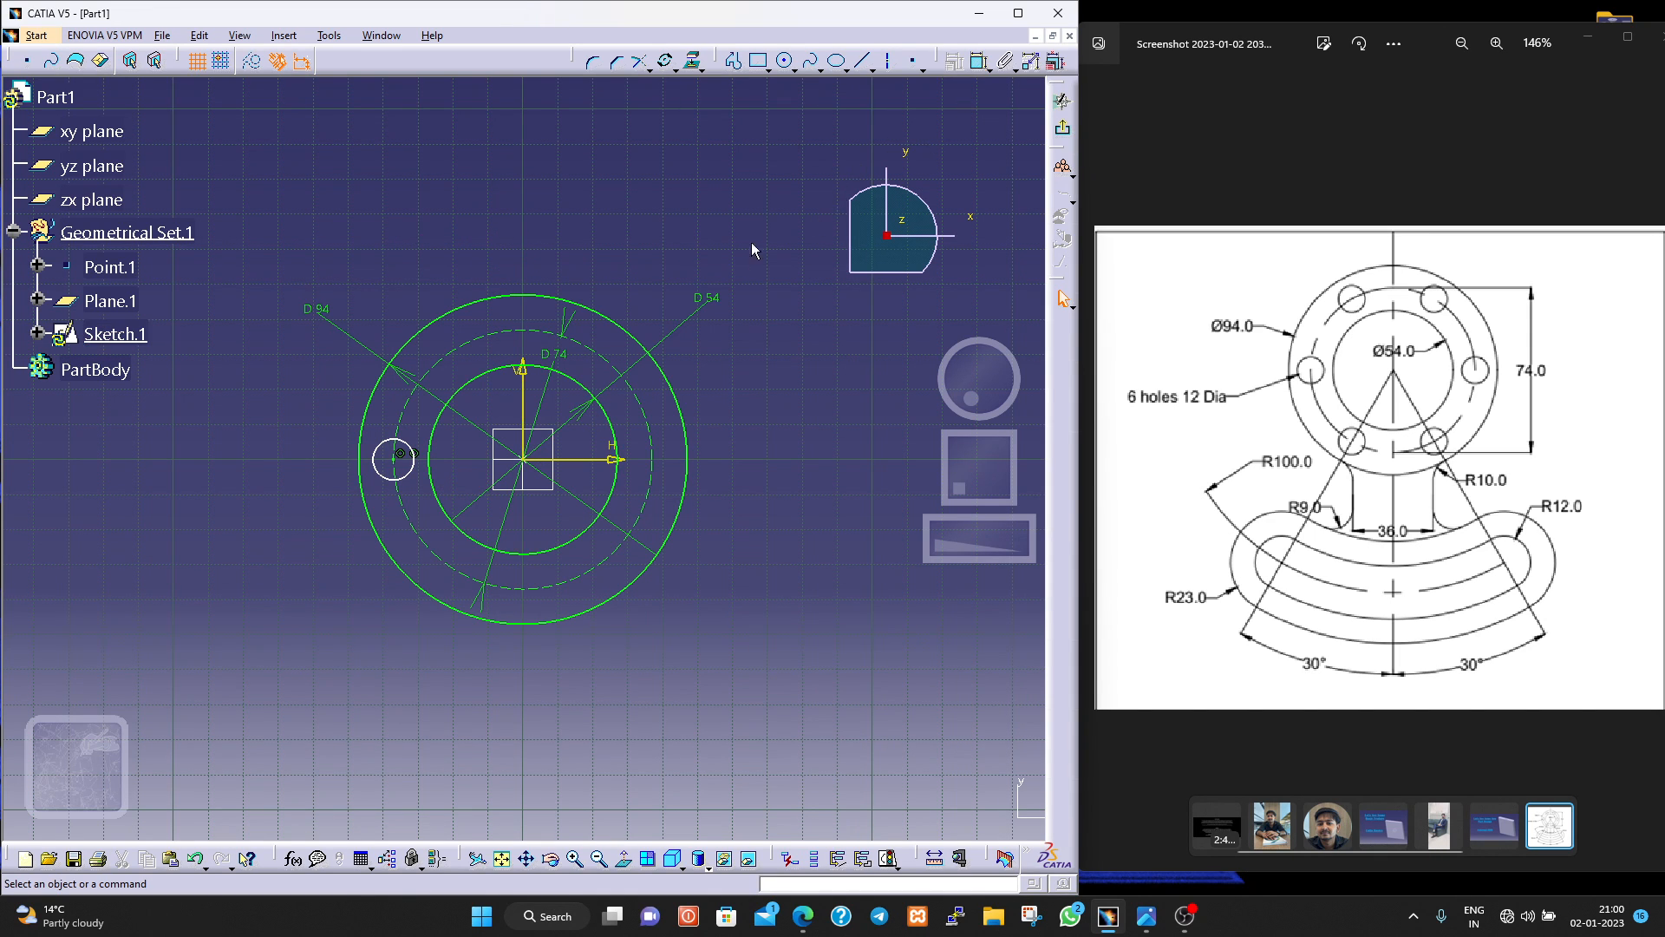
Dimension the small hole circle and set its diameter to 12 mm.
{"action": "left_click", "coordinate": [978, 62]}
{"action": "left_click", "coordinate": [387, 454]}
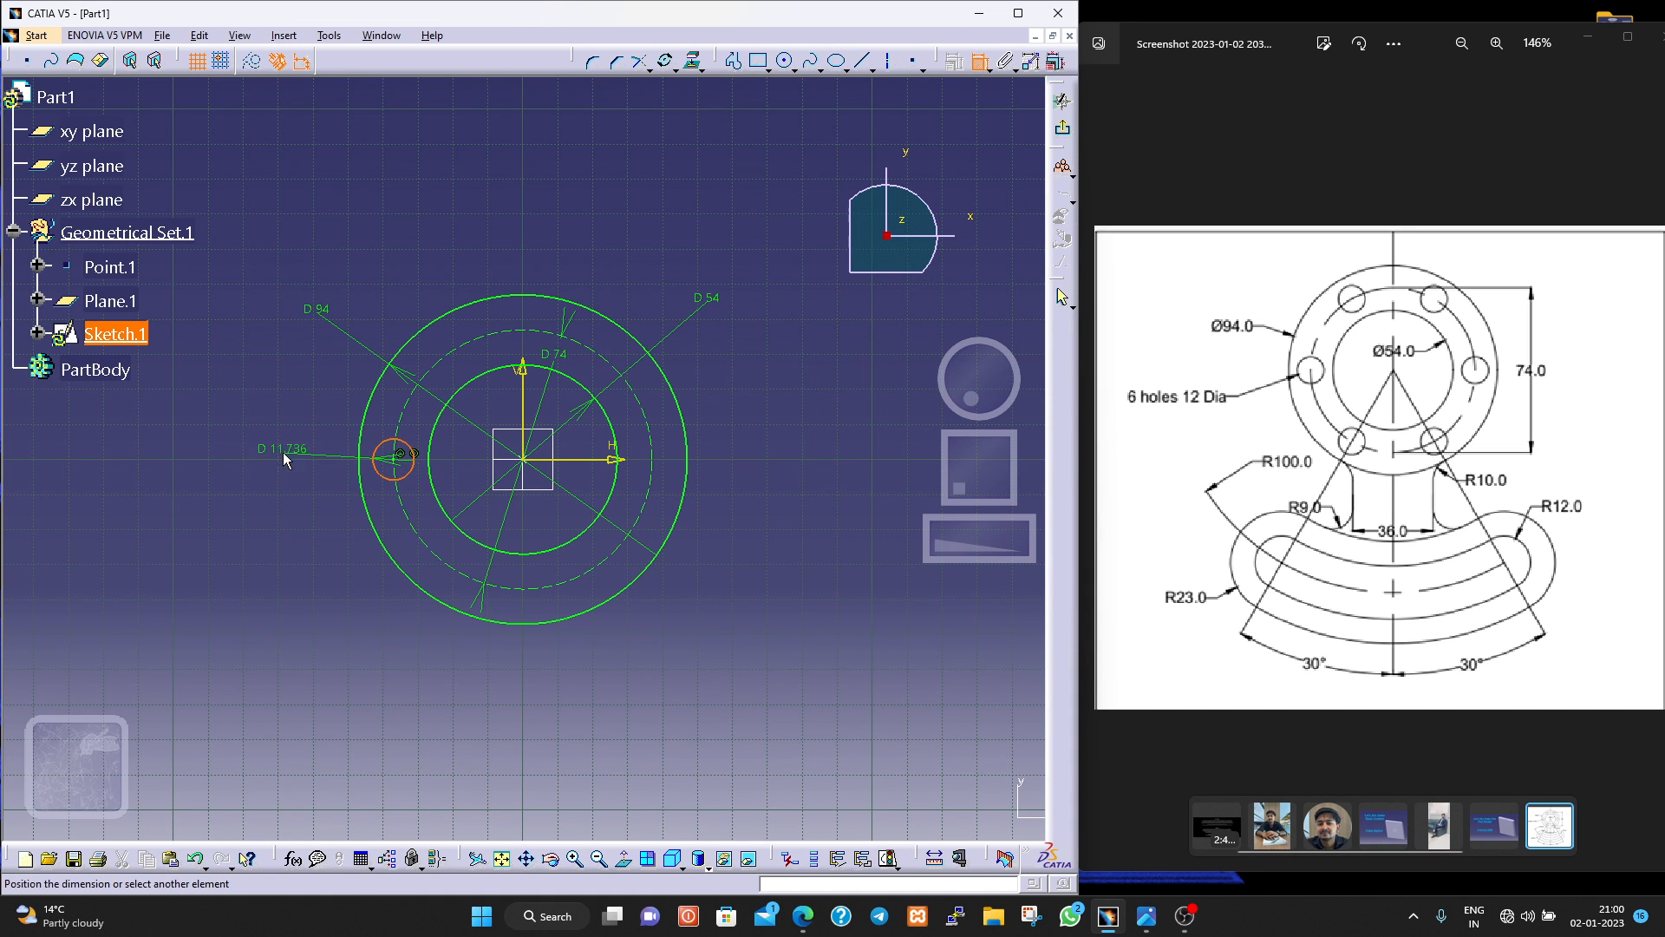
{"action": "left_click", "coordinate": [282, 451]}
{"action": "double_click", "coordinate": [295, 448]}
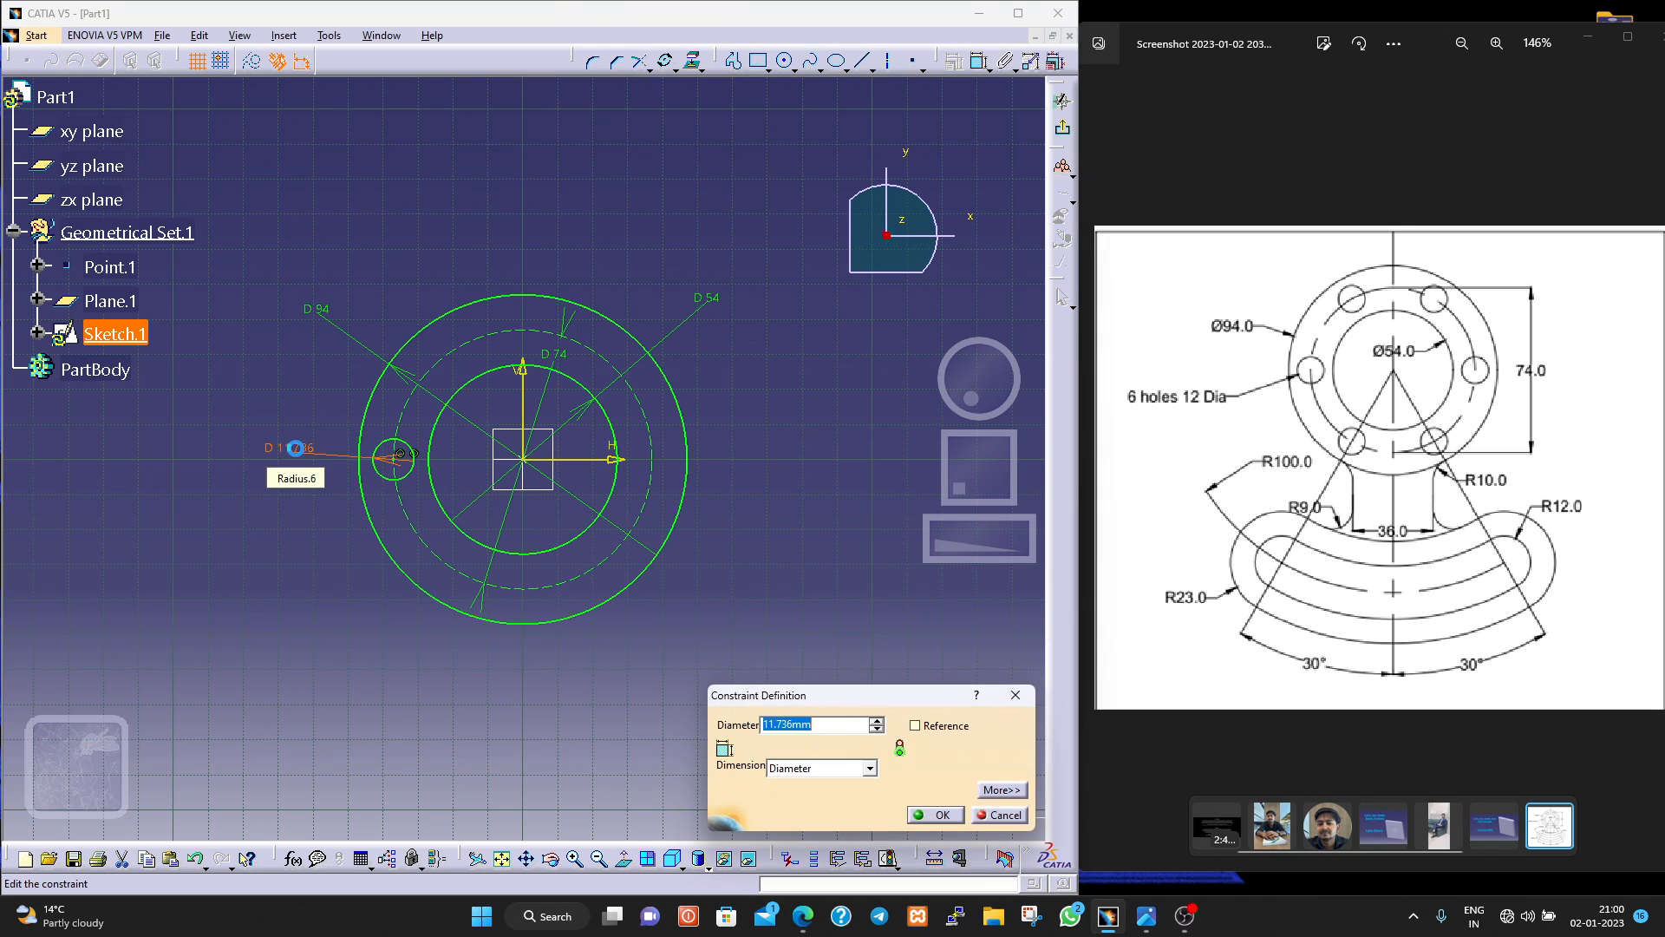
{"action": "type", "text": "12"}
{"action": "key", "text": "Return"}
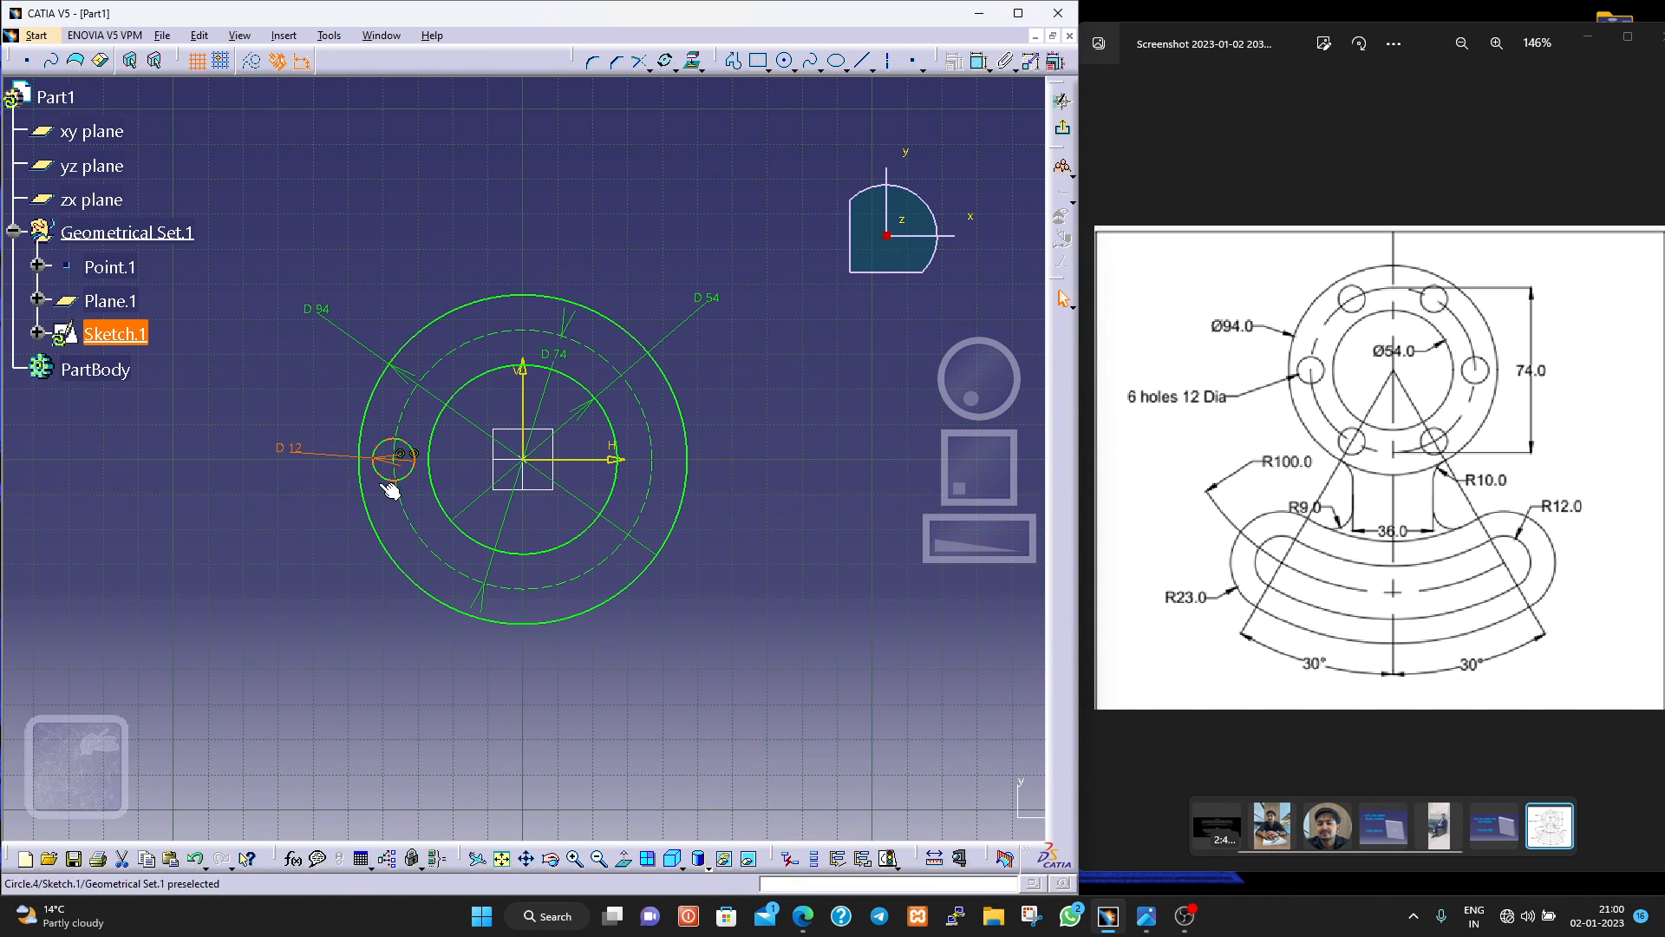
{"action": "left_click", "coordinate": [336, 532]}
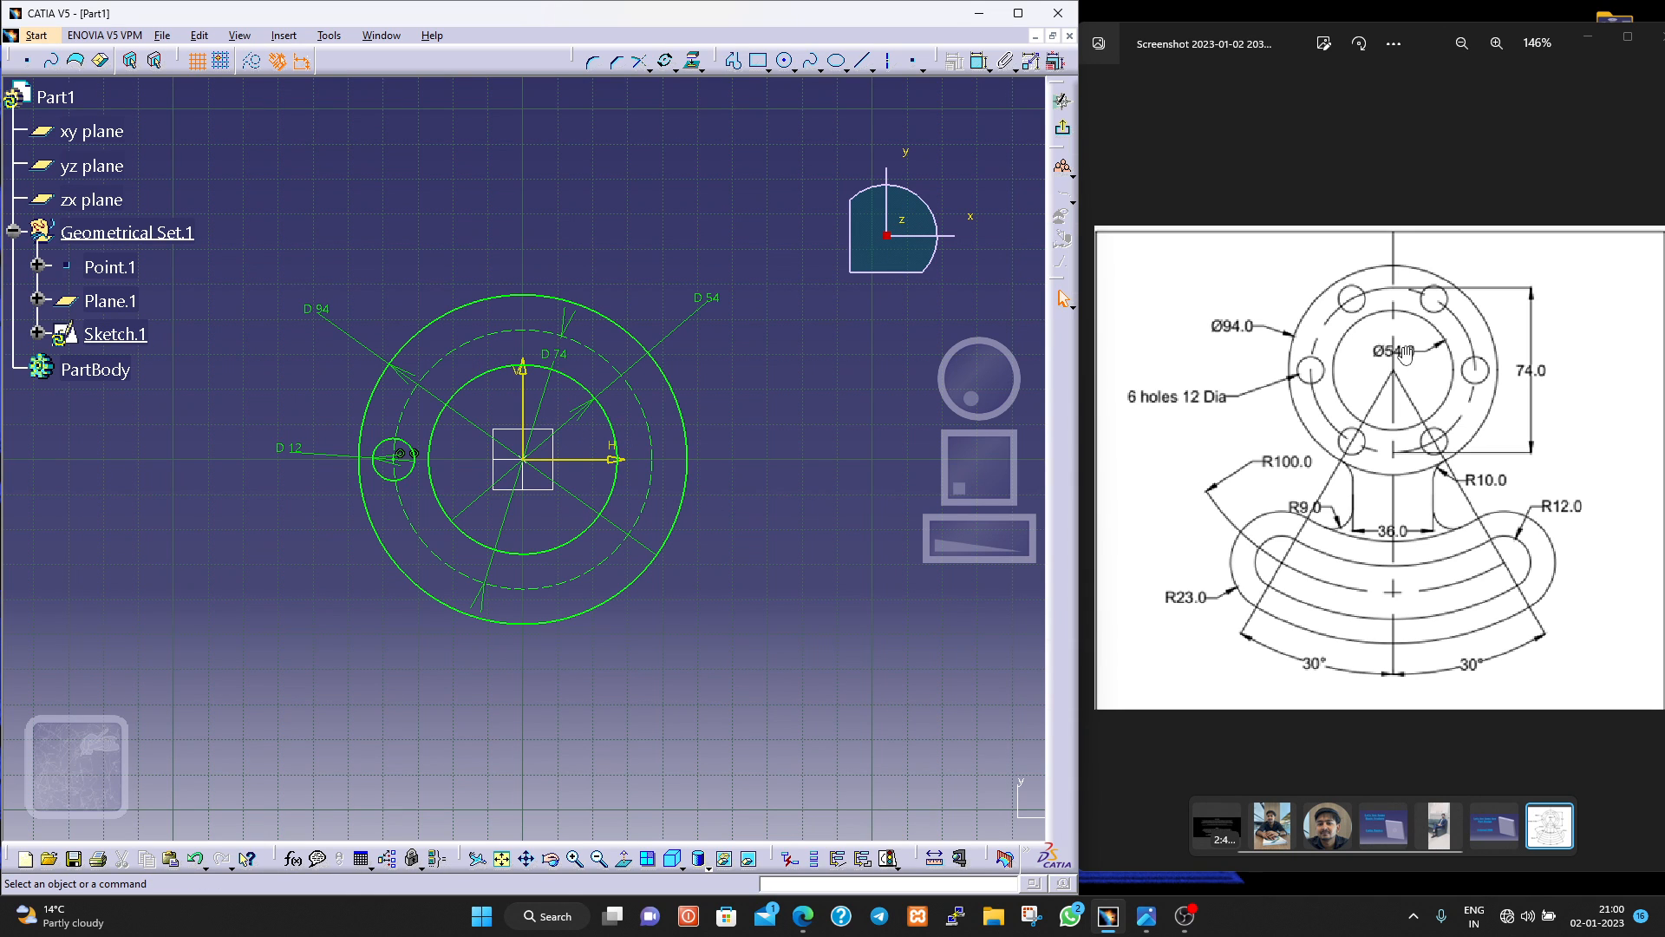
Rotate the 12 mm hole circle about the origin in duplicate mode, making 5 copies spaced at 60 degrees with constraints conserved.
{"action": "left_click", "coordinate": [668, 63]}
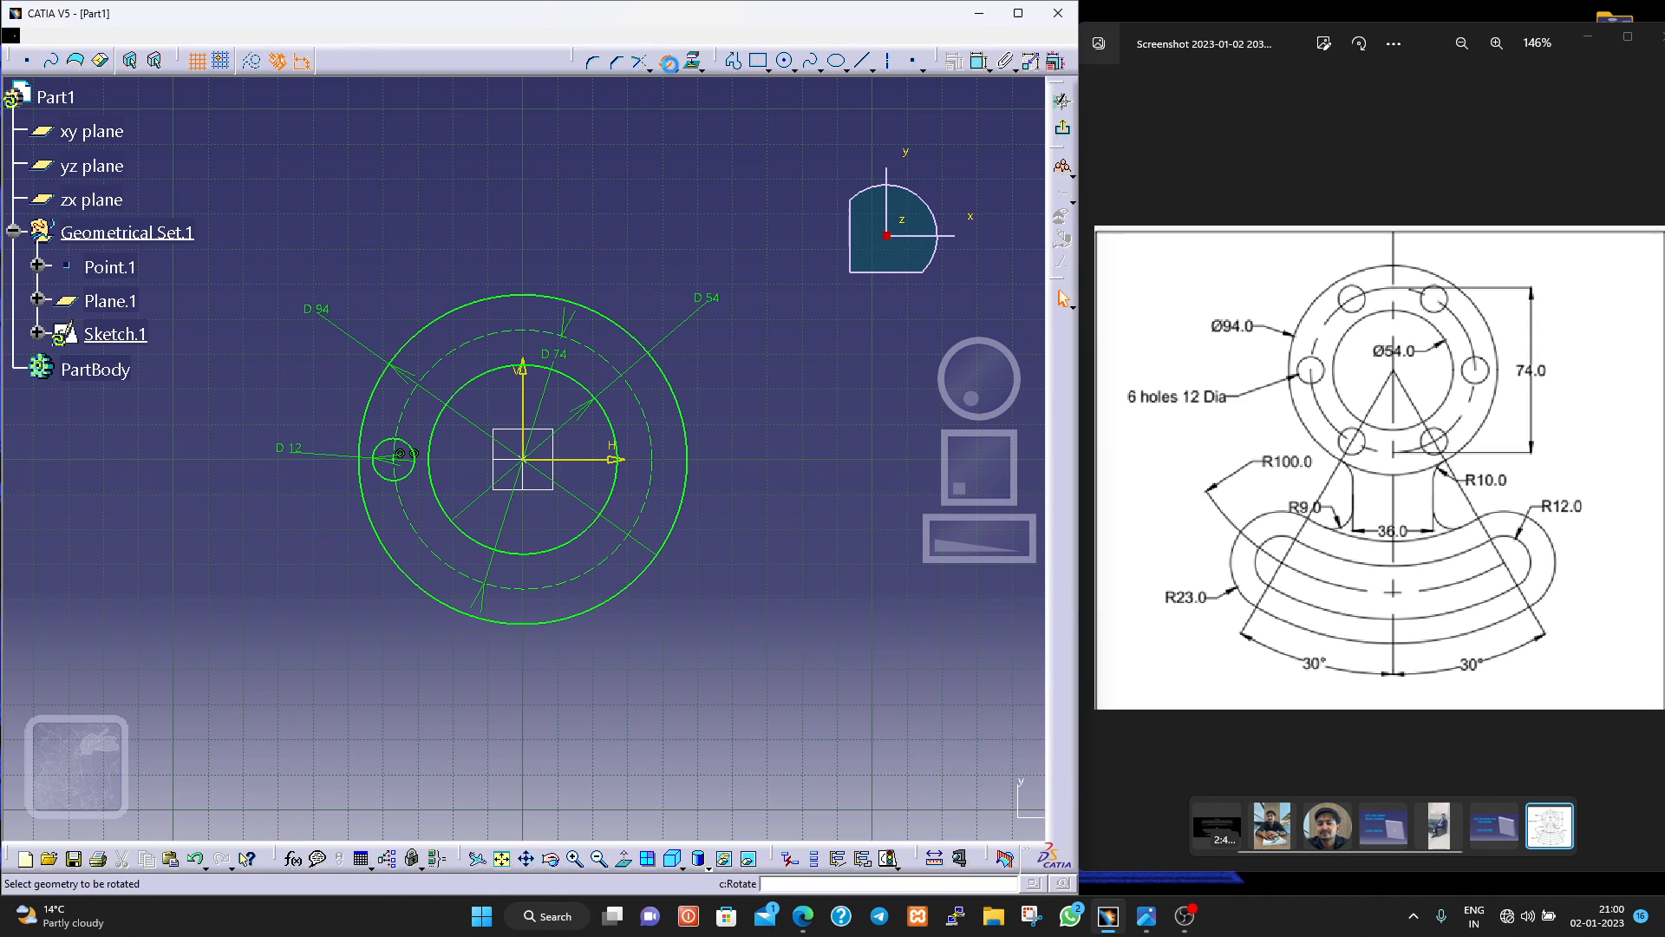
{"action": "left_click", "coordinate": [699, 69]}
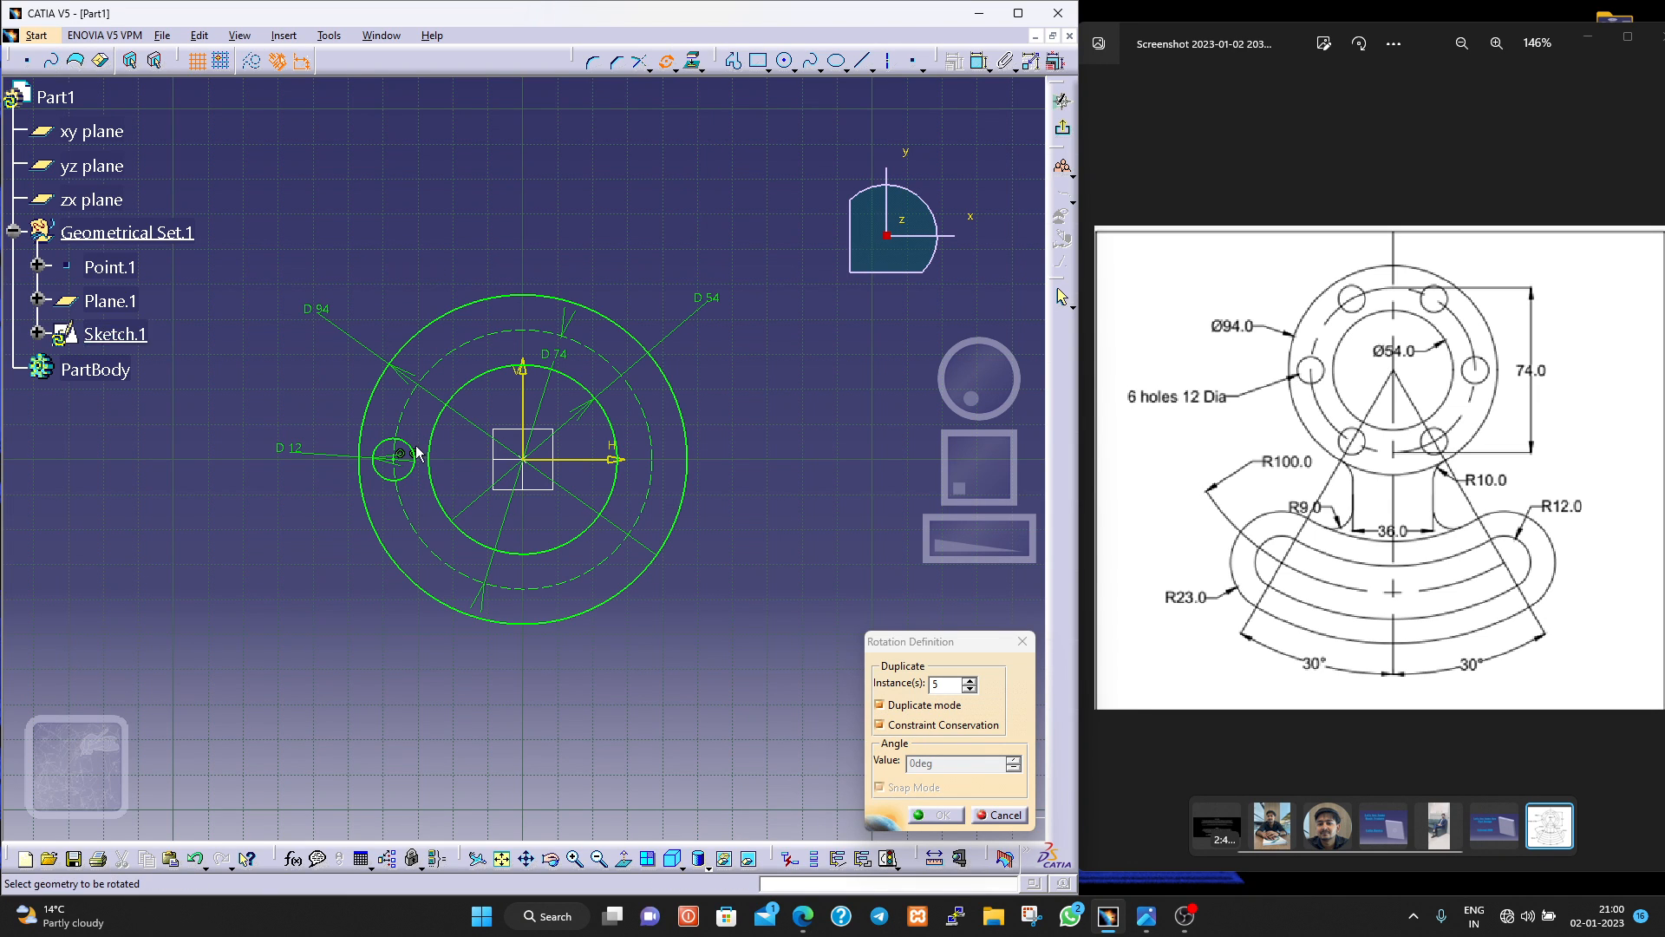
{"action": "left_click", "coordinate": [421, 476]}
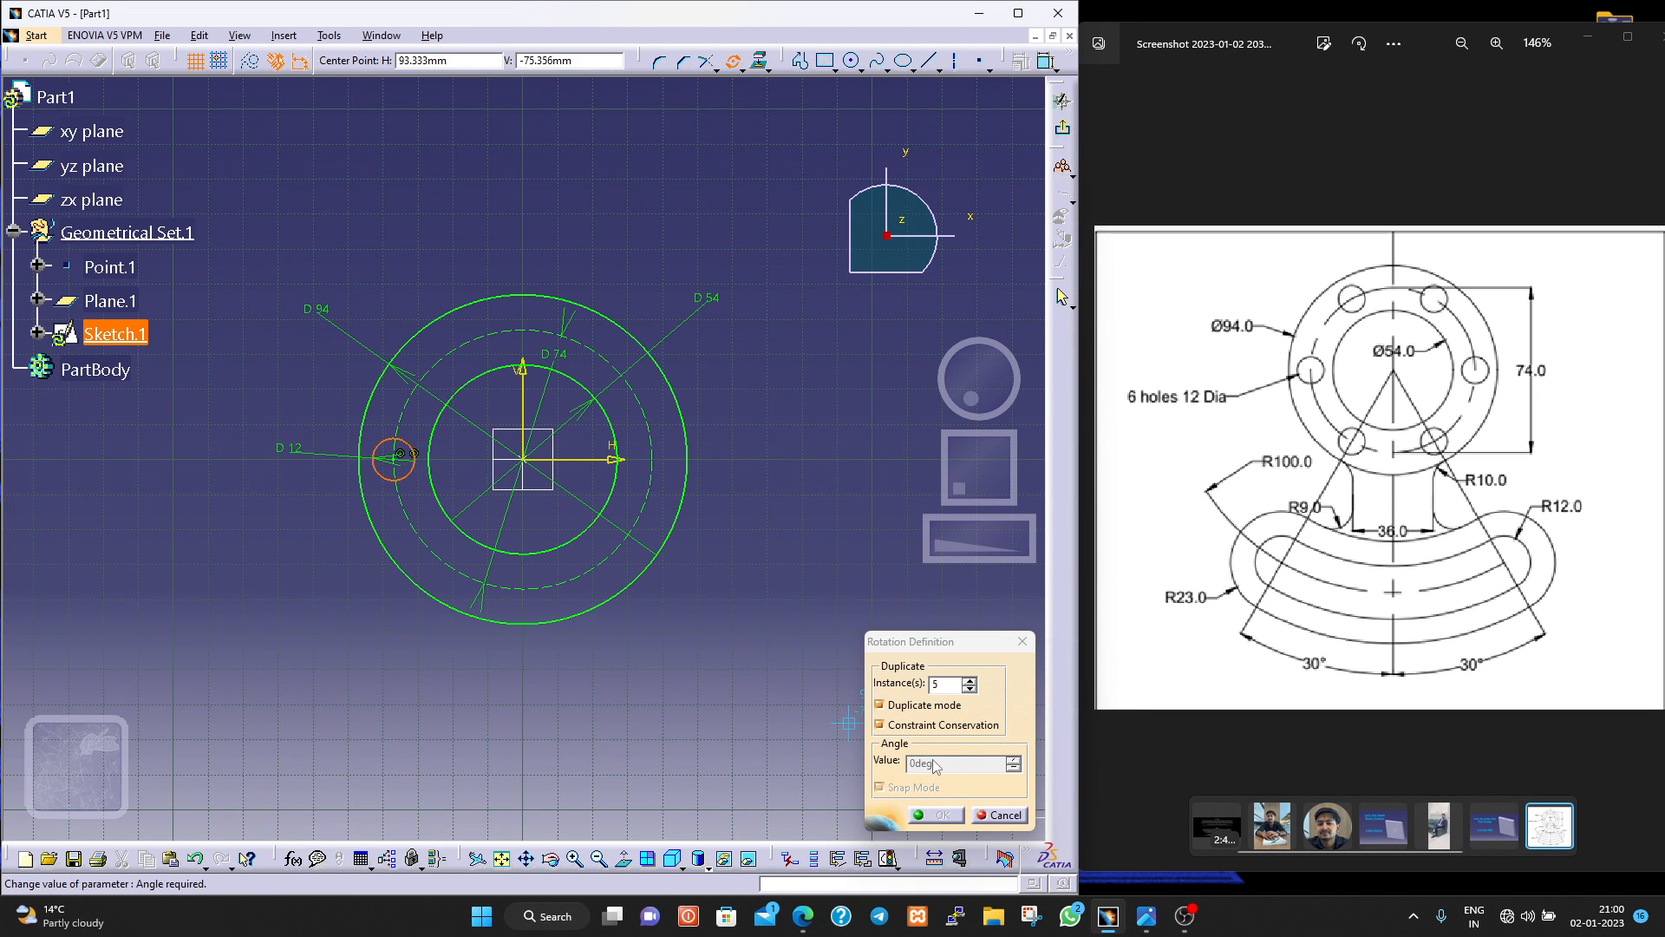
{"action": "left_click", "coordinate": [525, 460]}
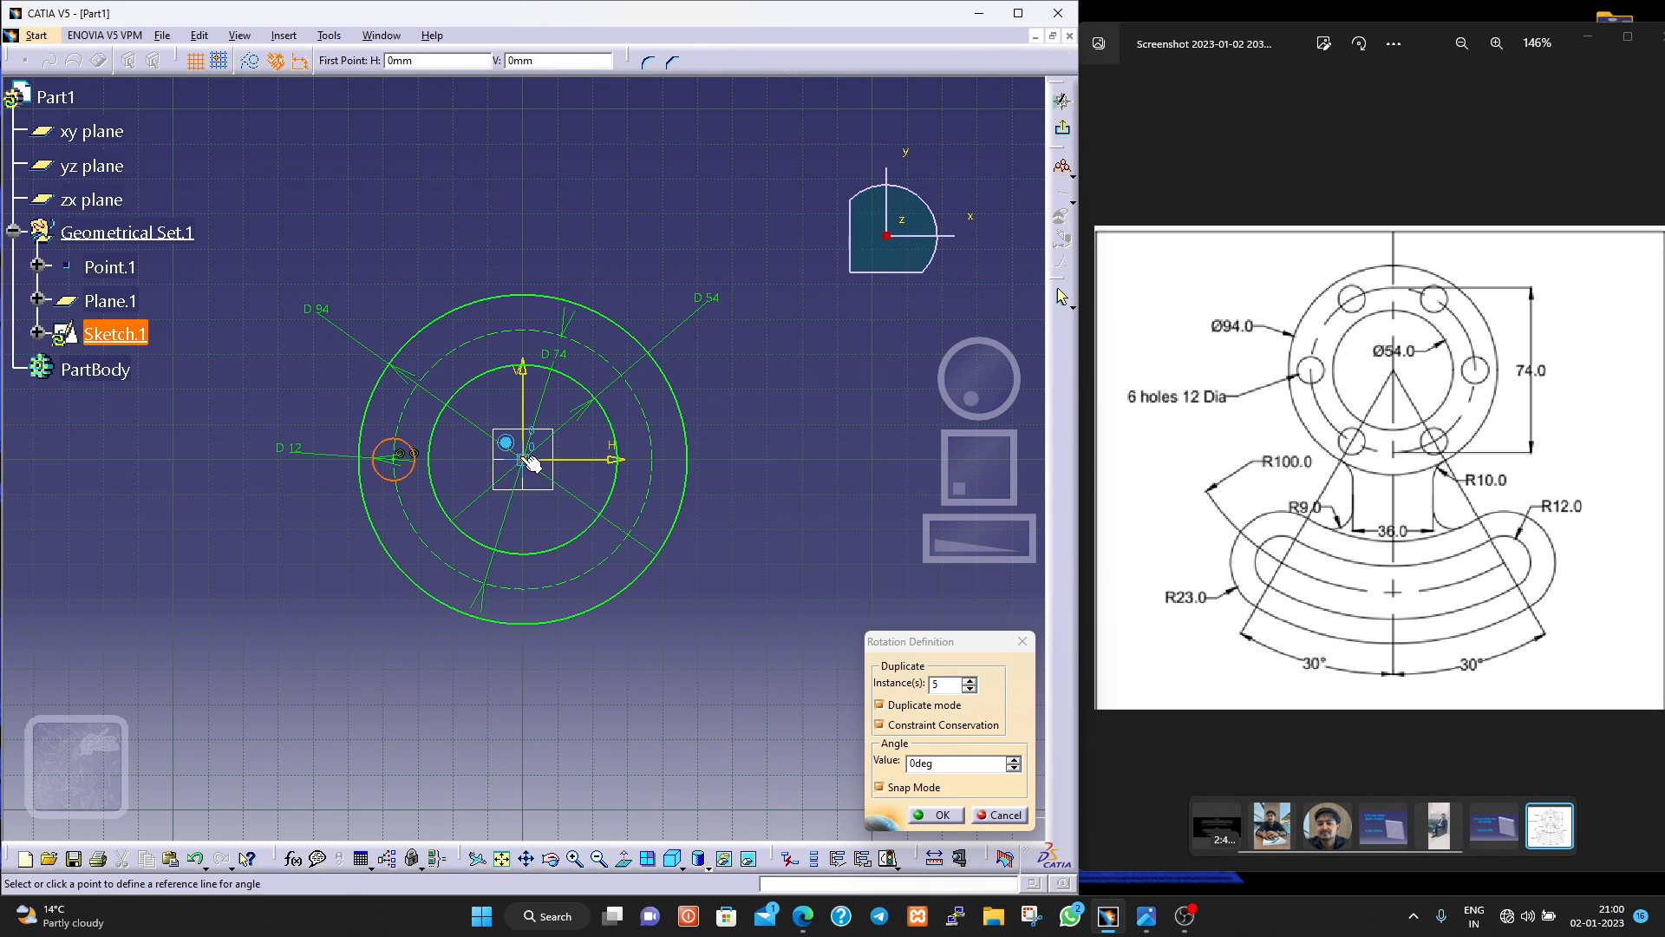
{"action": "left_click", "coordinate": [399, 455]}
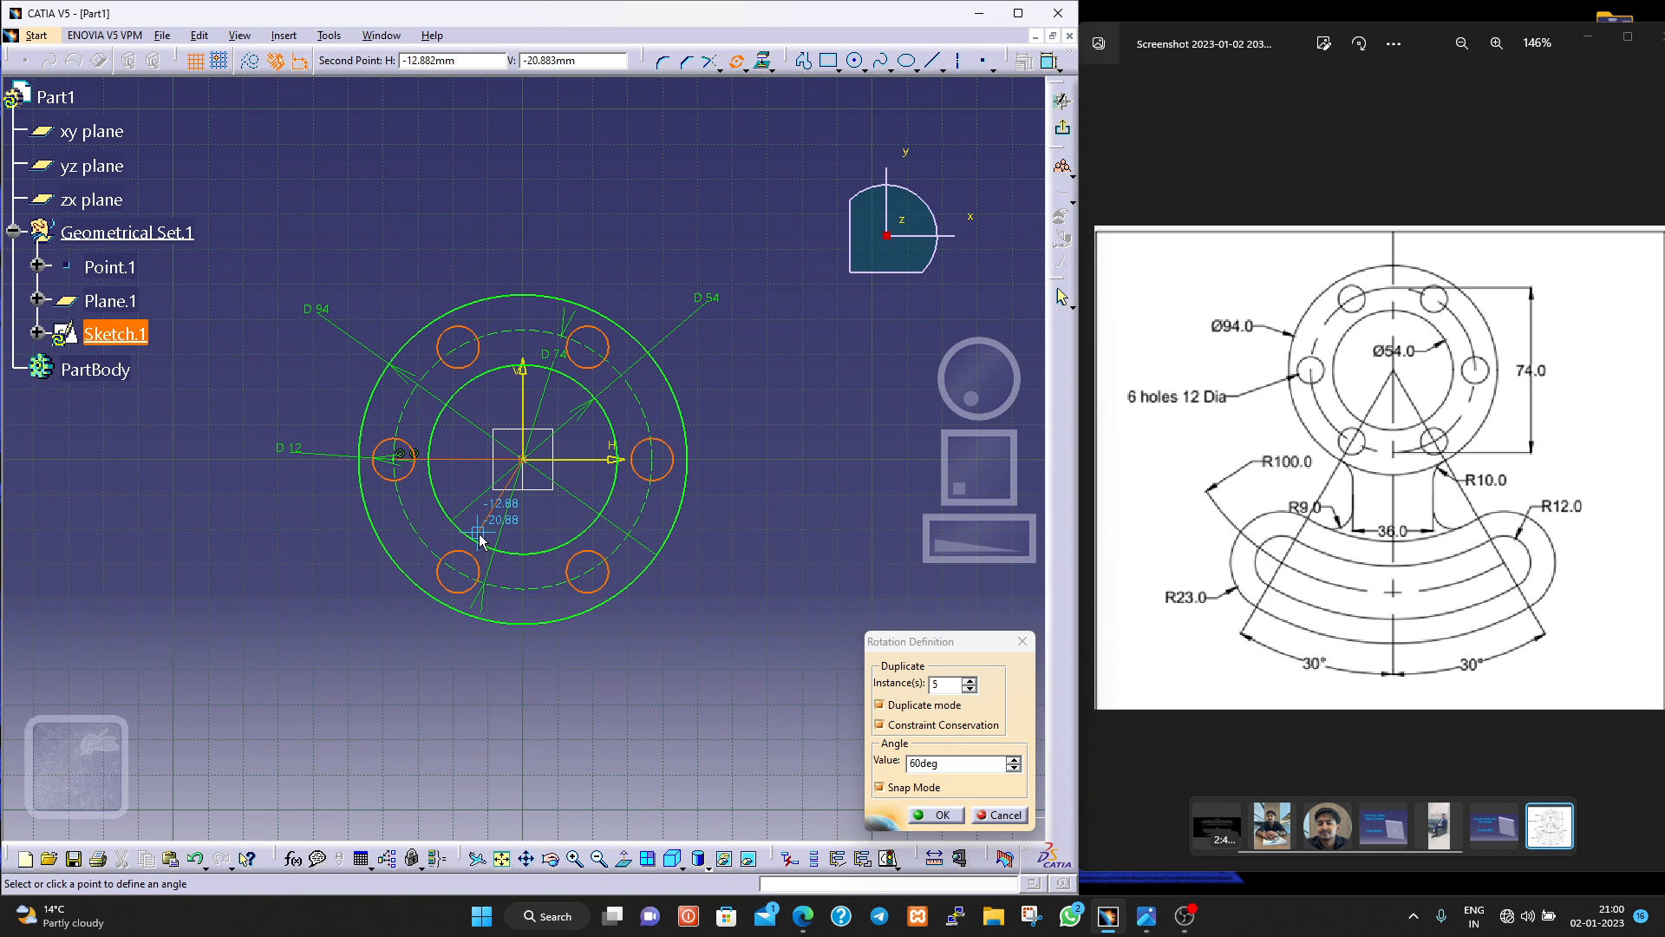
{"action": "double_click", "coordinate": [952, 761]}
{"action": "type", "text": "60"}
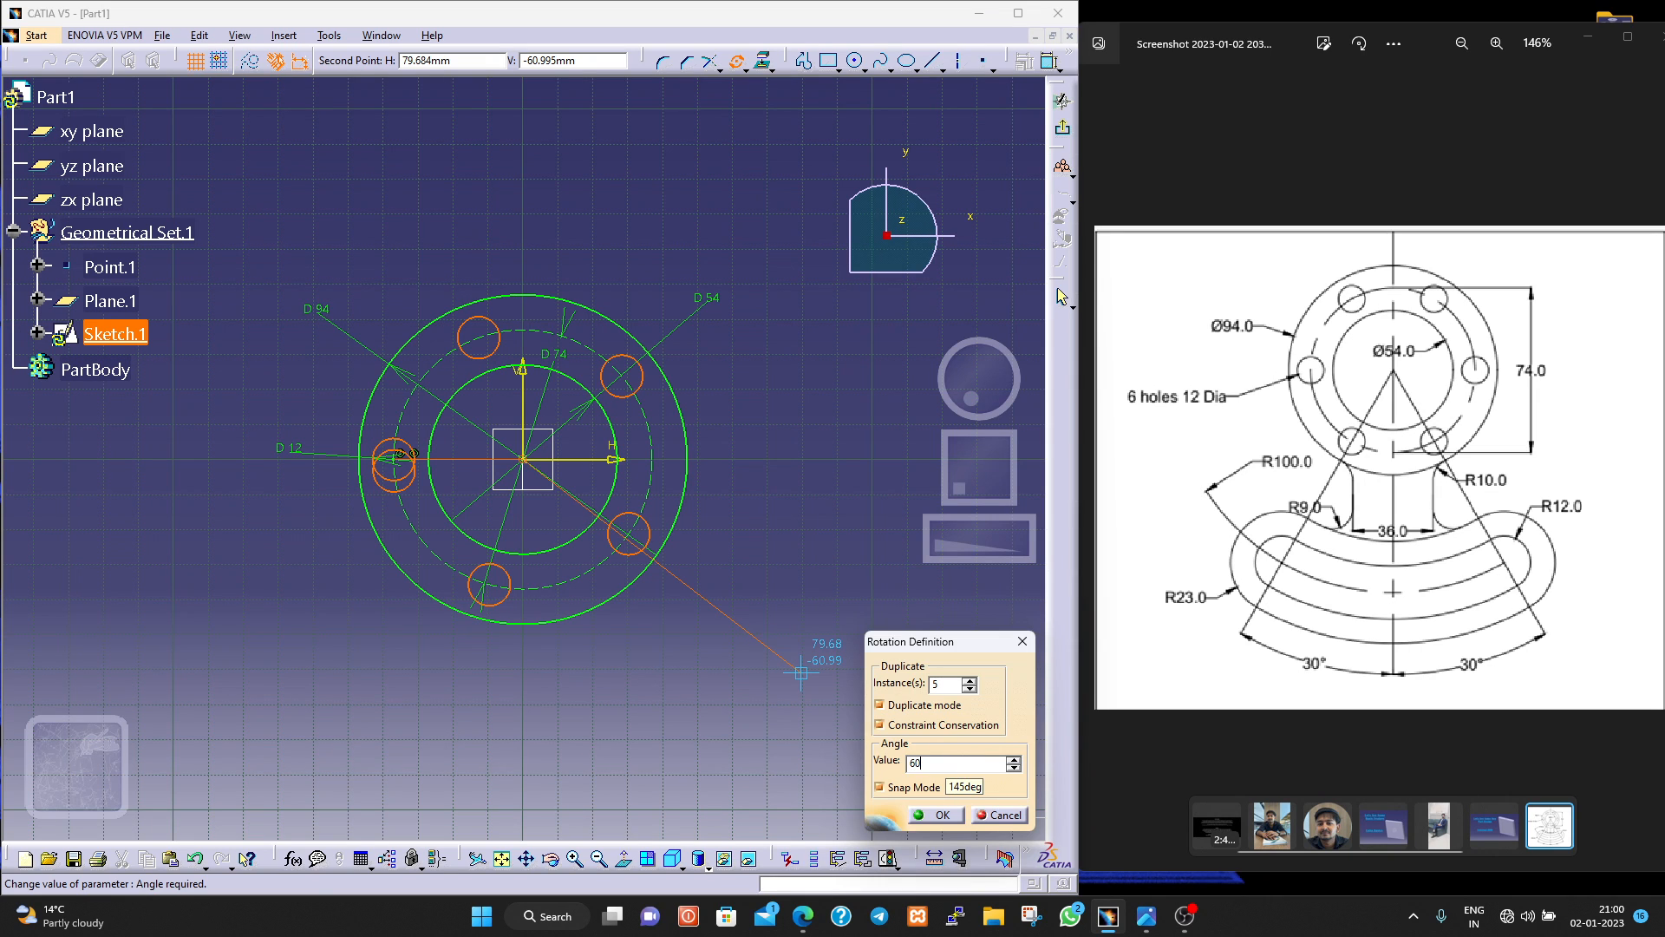
{"action": "key", "text": "Return"}
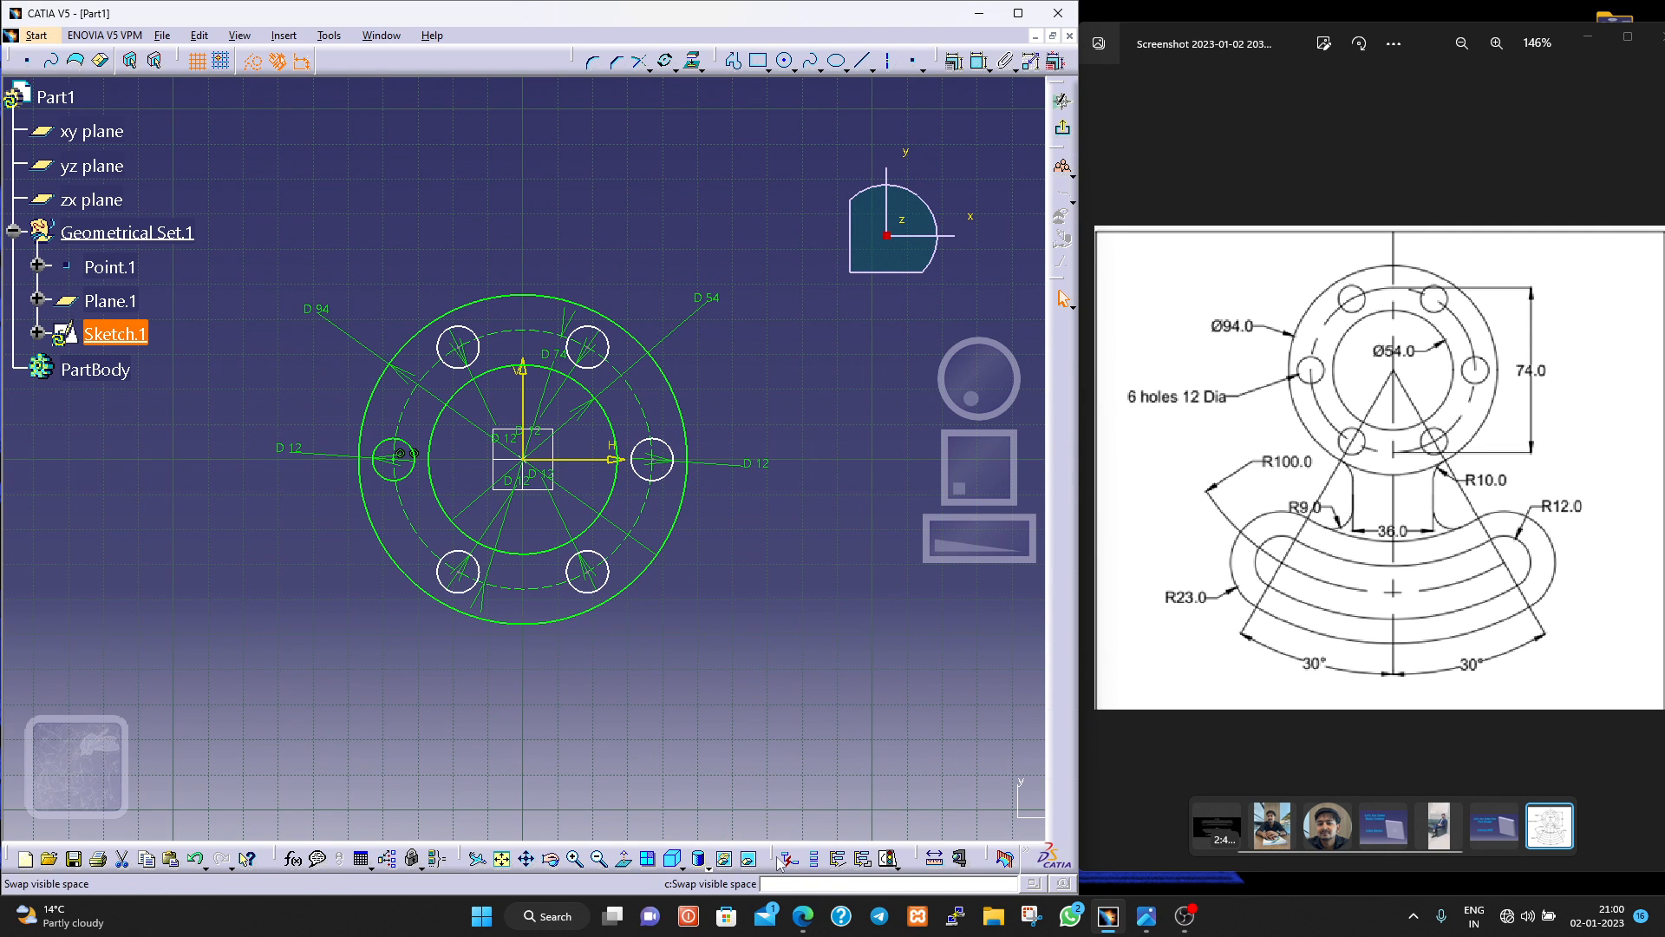
Check the sketch solving status and examine the detailed diagnostic for elements that are not fully constrained.
{"action": "left_click", "coordinate": [889, 857]}
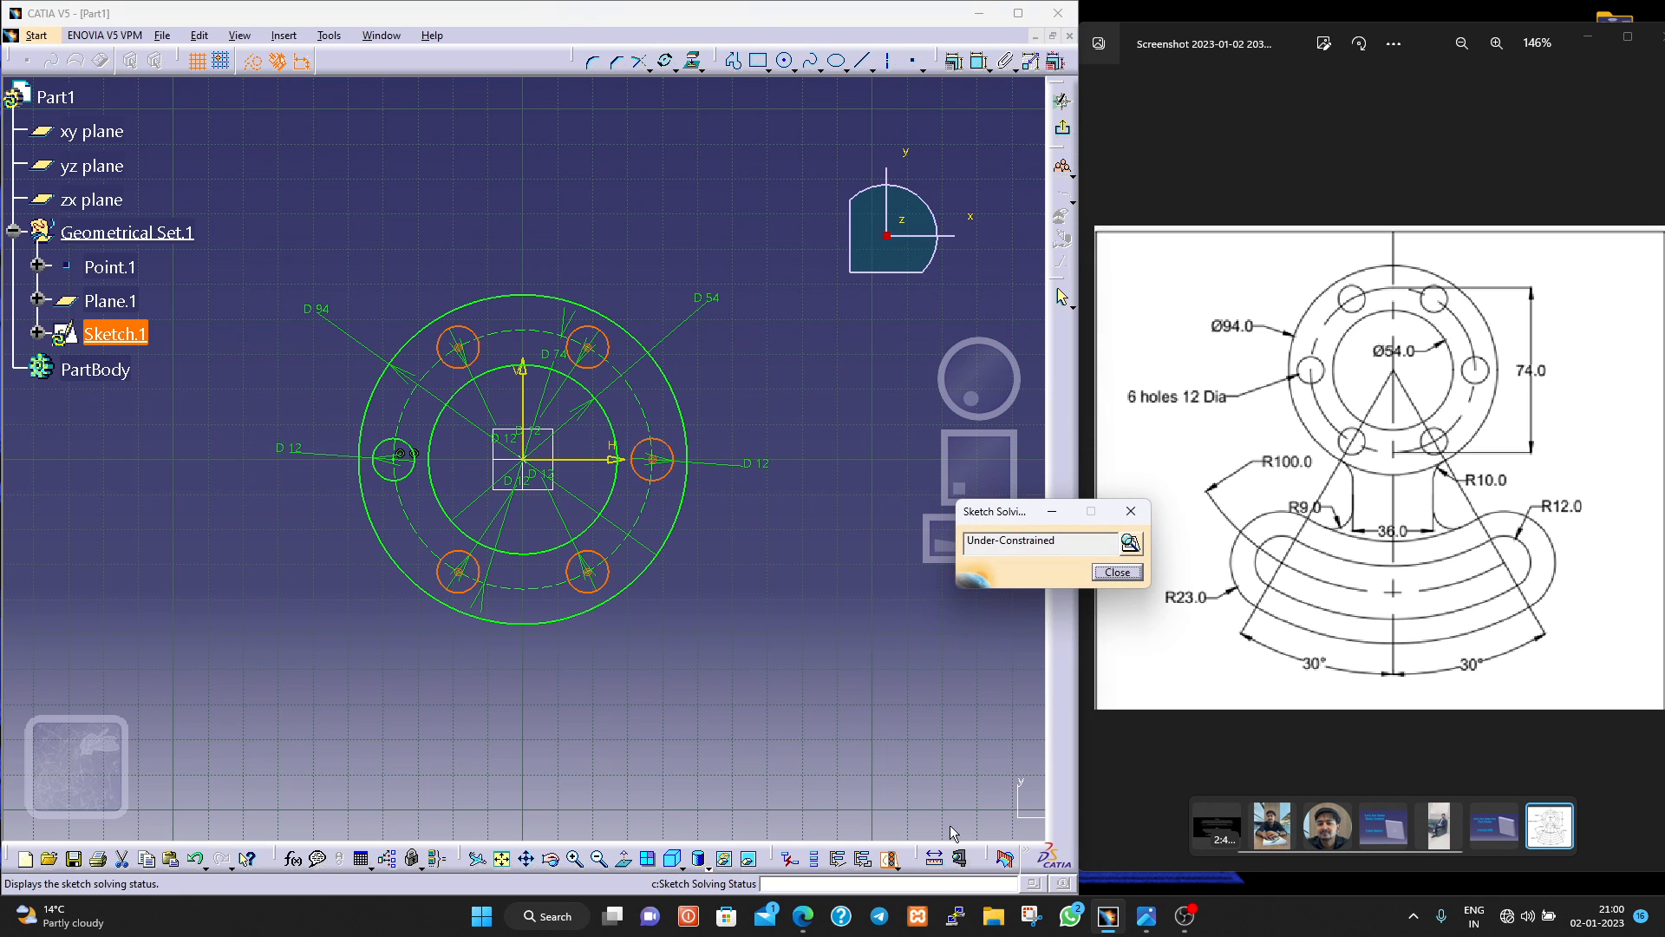
{"action": "left_click", "coordinate": [1130, 542]}
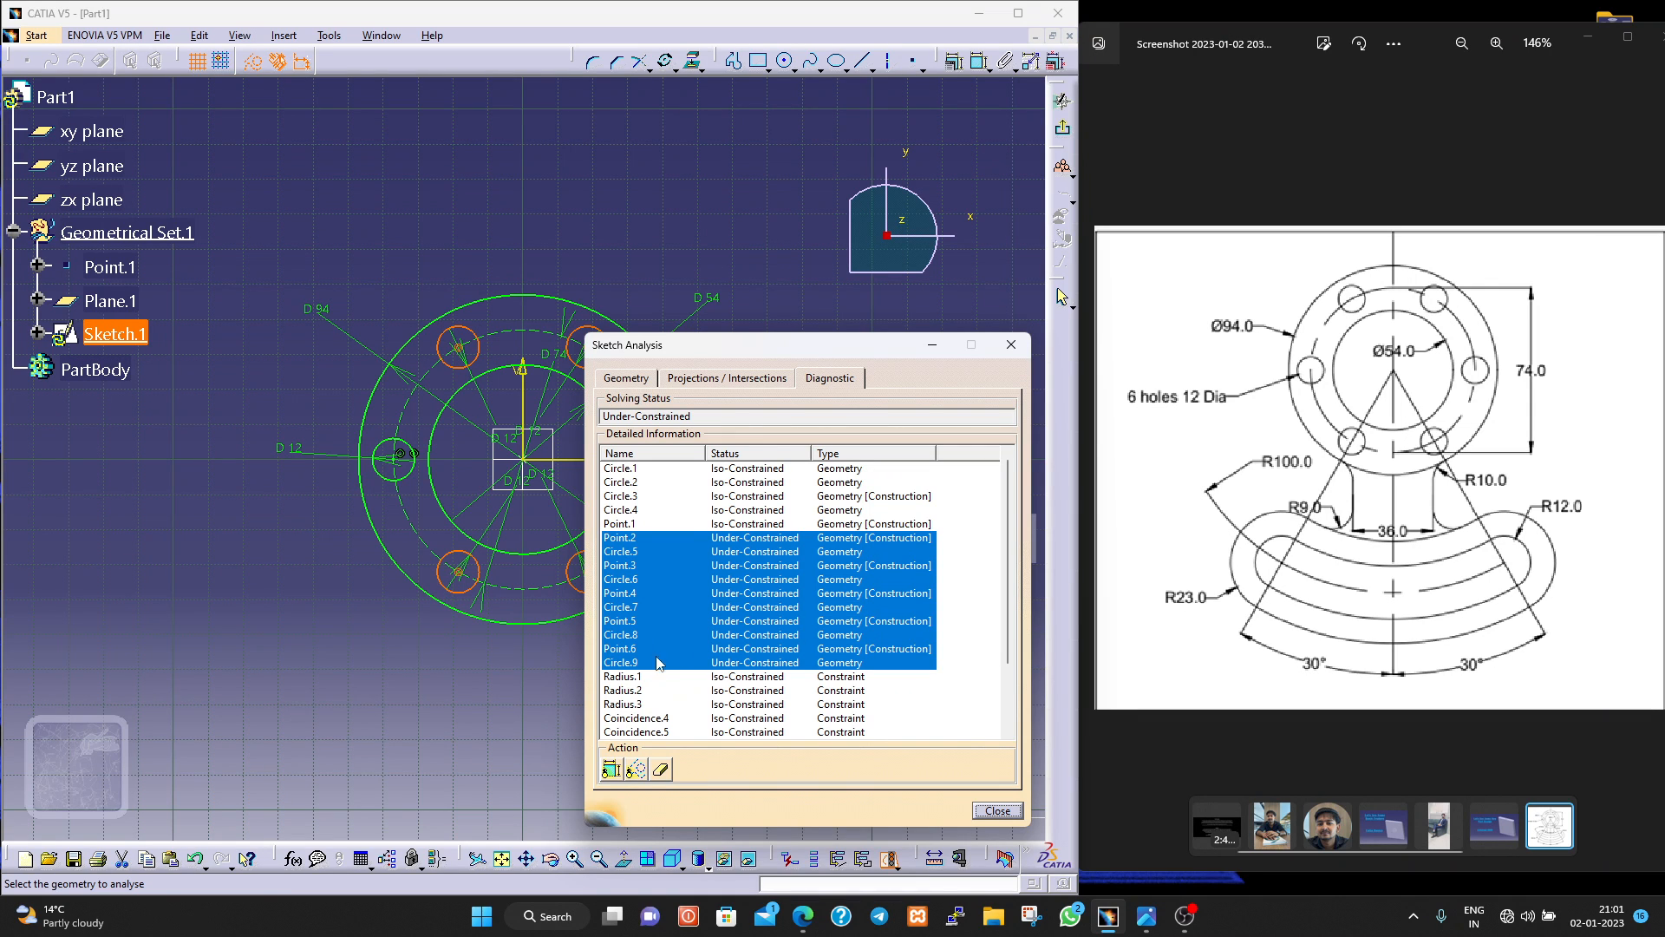
{"action": "left_click", "coordinate": [989, 811]}
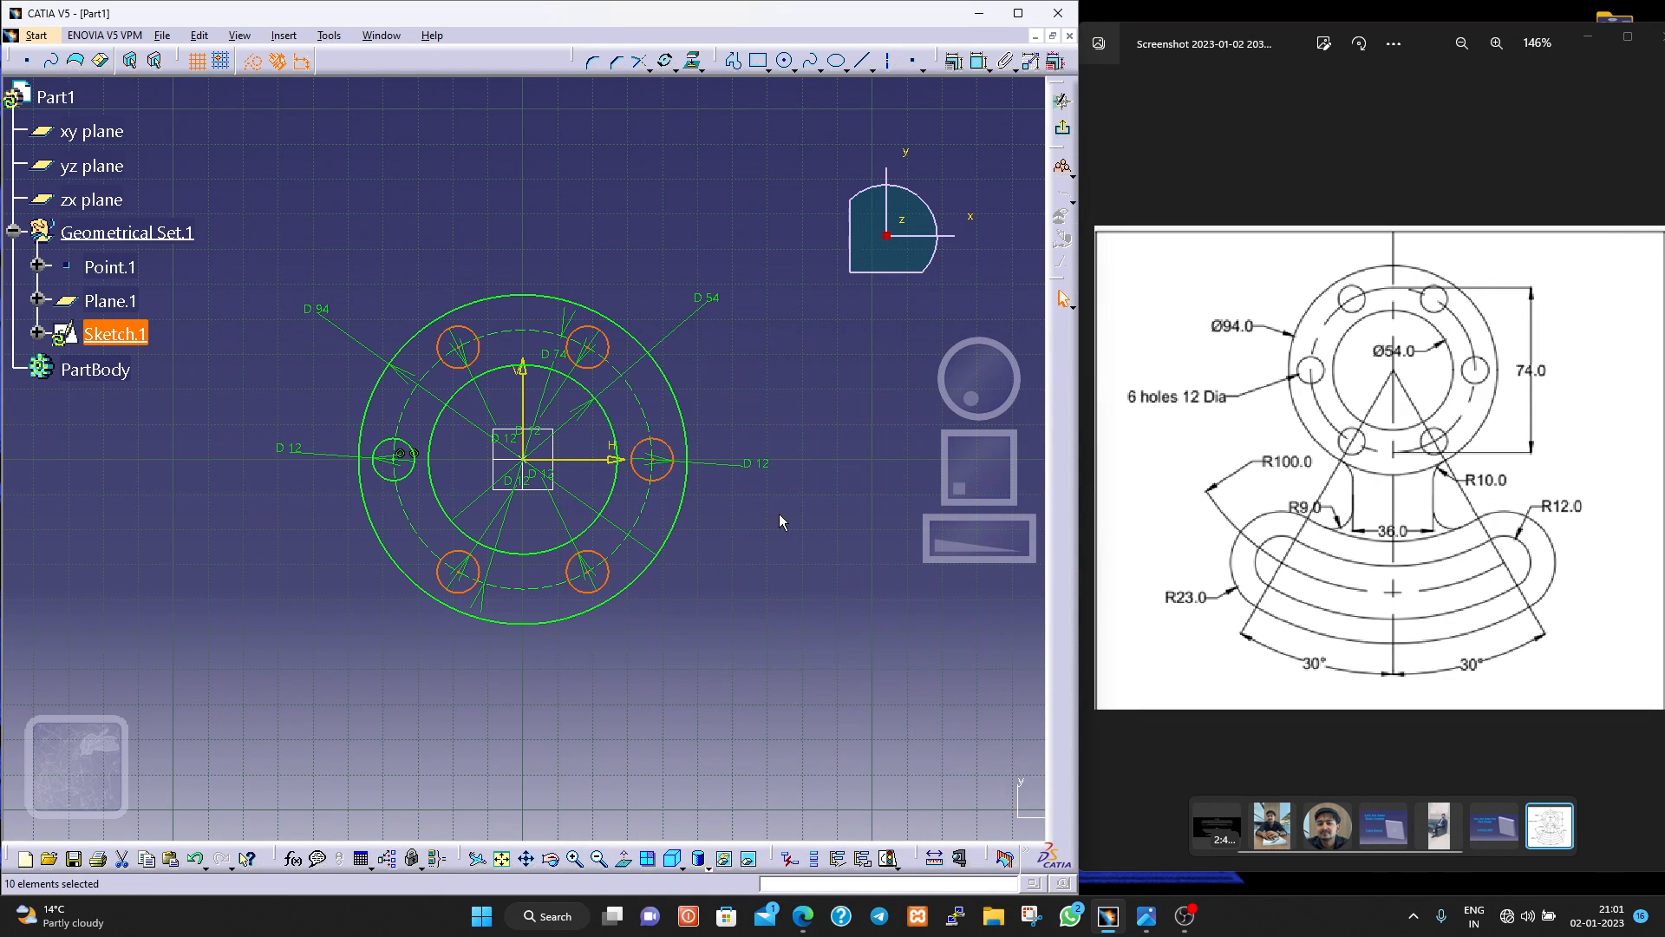
{"action": "left_click", "coordinate": [779, 517]}
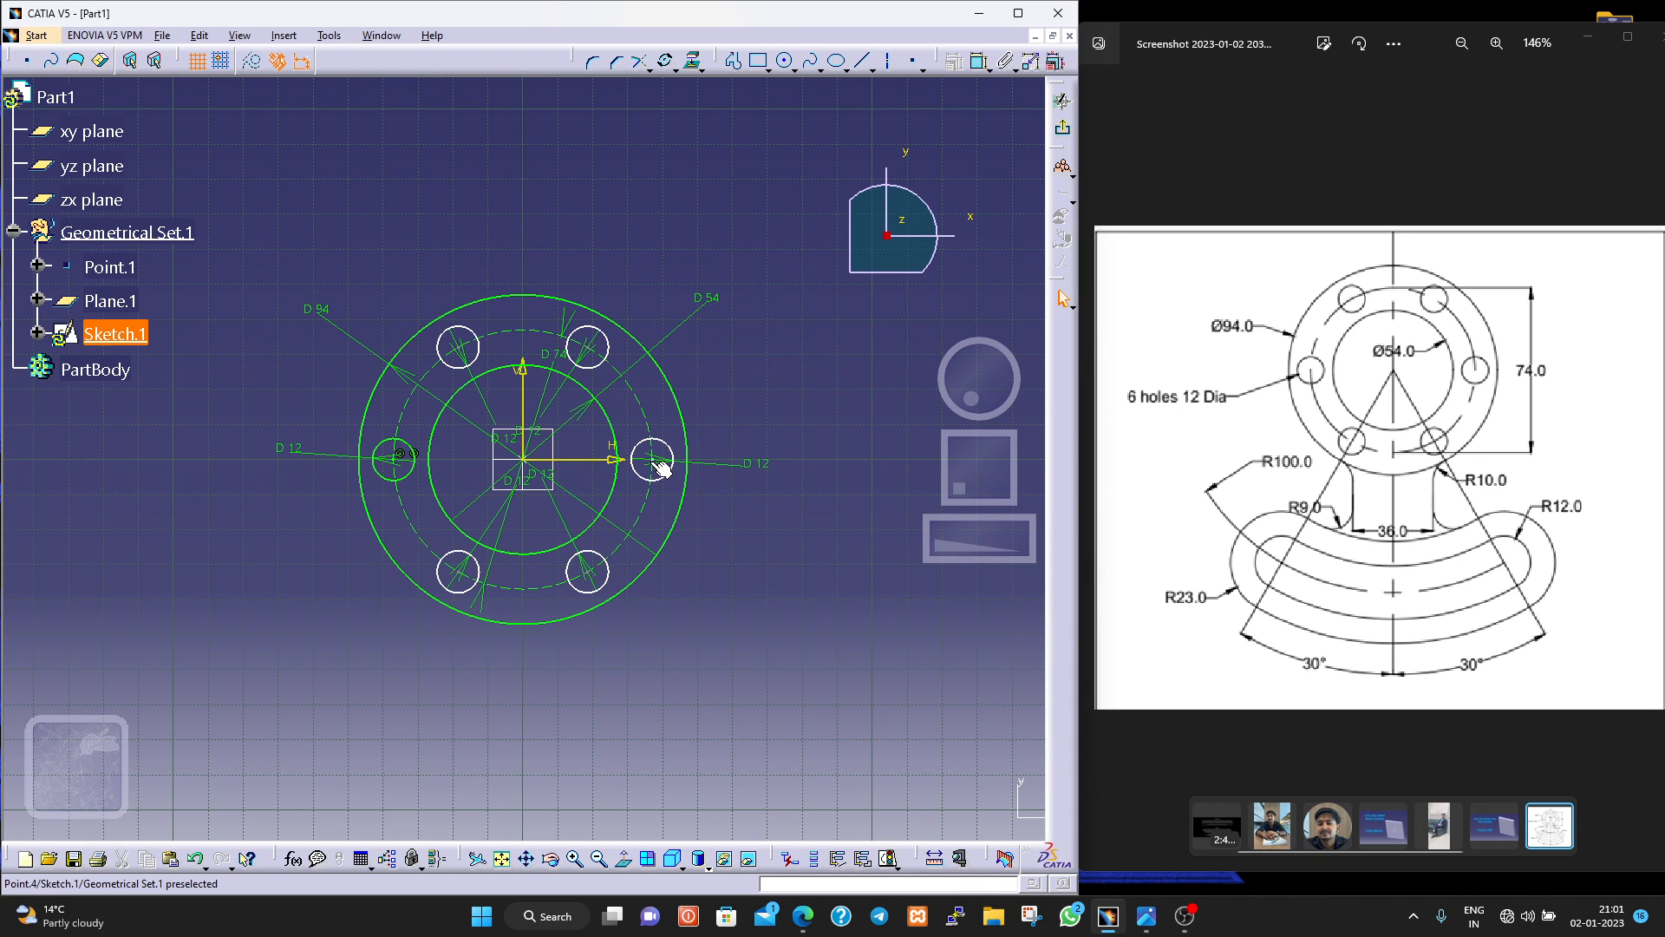
Constrain the centre of the 12 mm hole on the positive horizontal side to be coincident with the horizontal axis.
{"action": "left_click", "coordinate": [693, 474]}
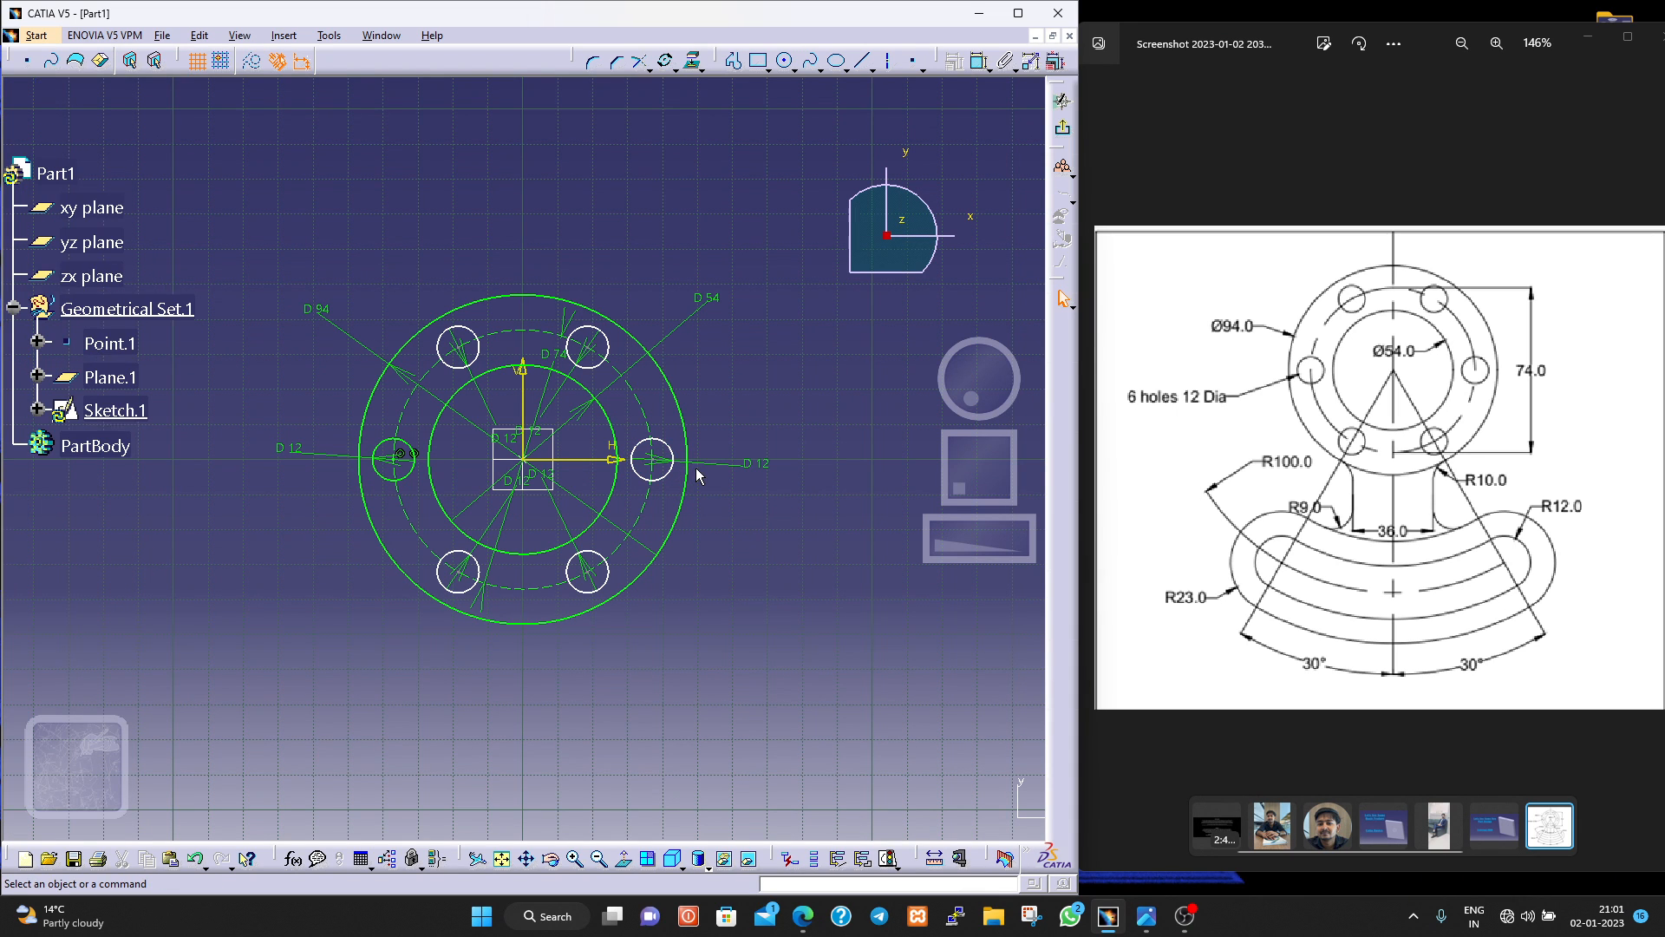
{"action": "mouse_move", "coordinate": [696, 475]}
{"action": "middle_mouse_down"}
{"action": "mouse_move", "coordinate": [674, 344]}
{"action": "mouse_move", "coordinate": [679, 357]}
{"action": "middle_mouse_up"}
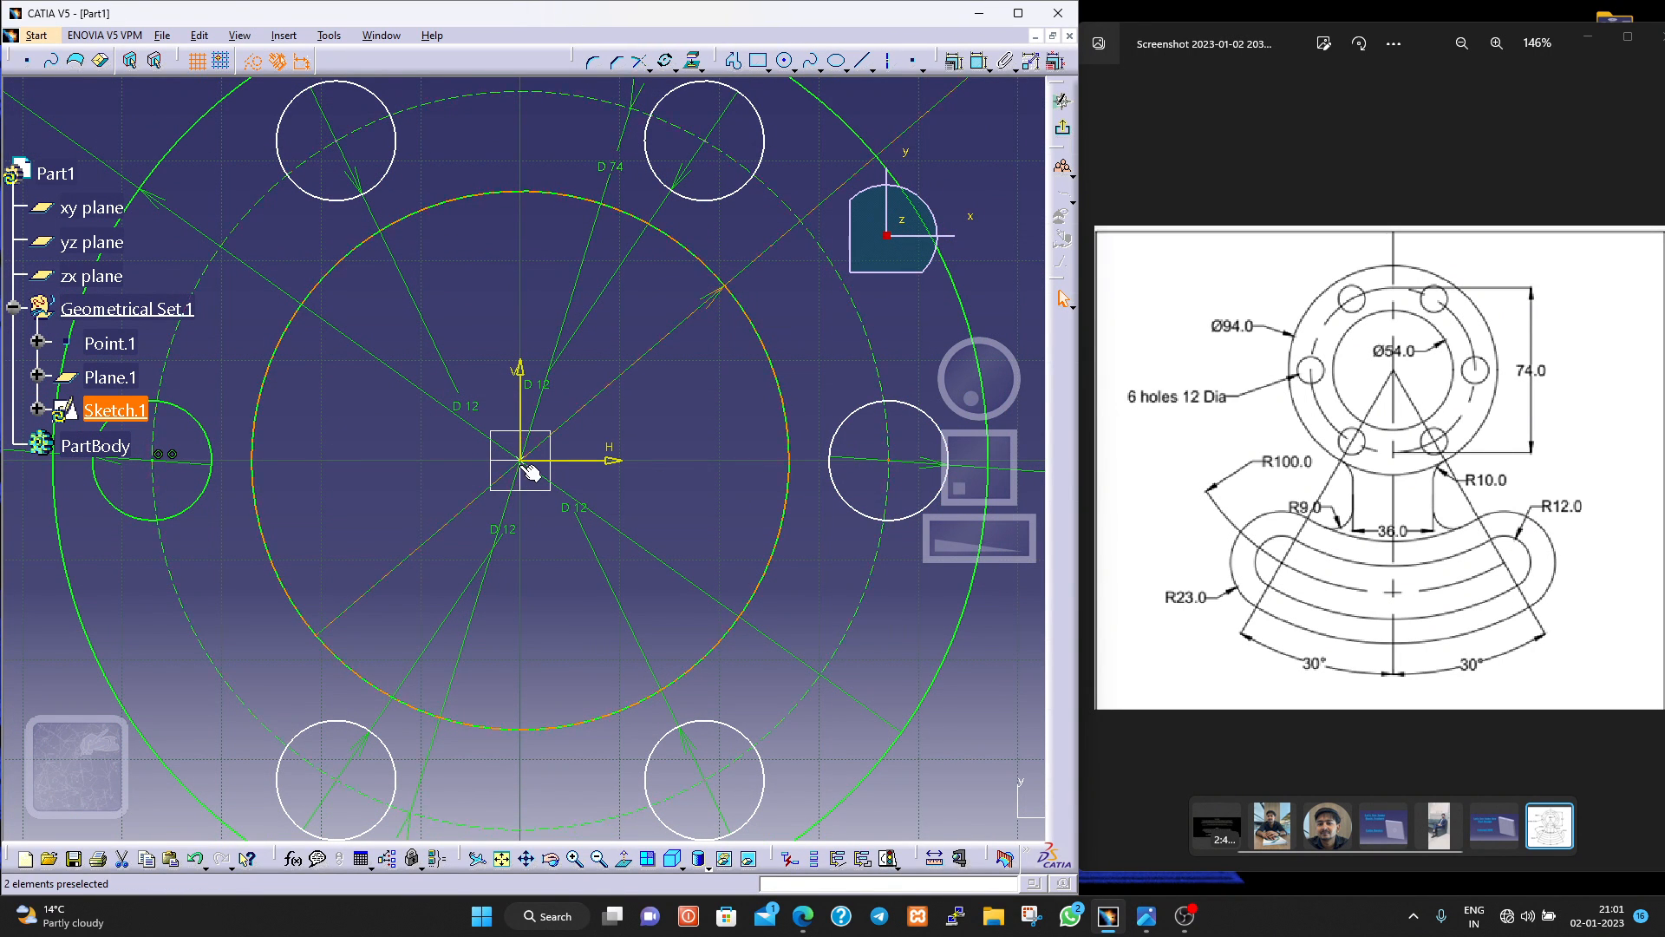
{"action": "left_click", "coordinate": [564, 461]}
{"action": "left_click", "coordinate": [953, 62]}
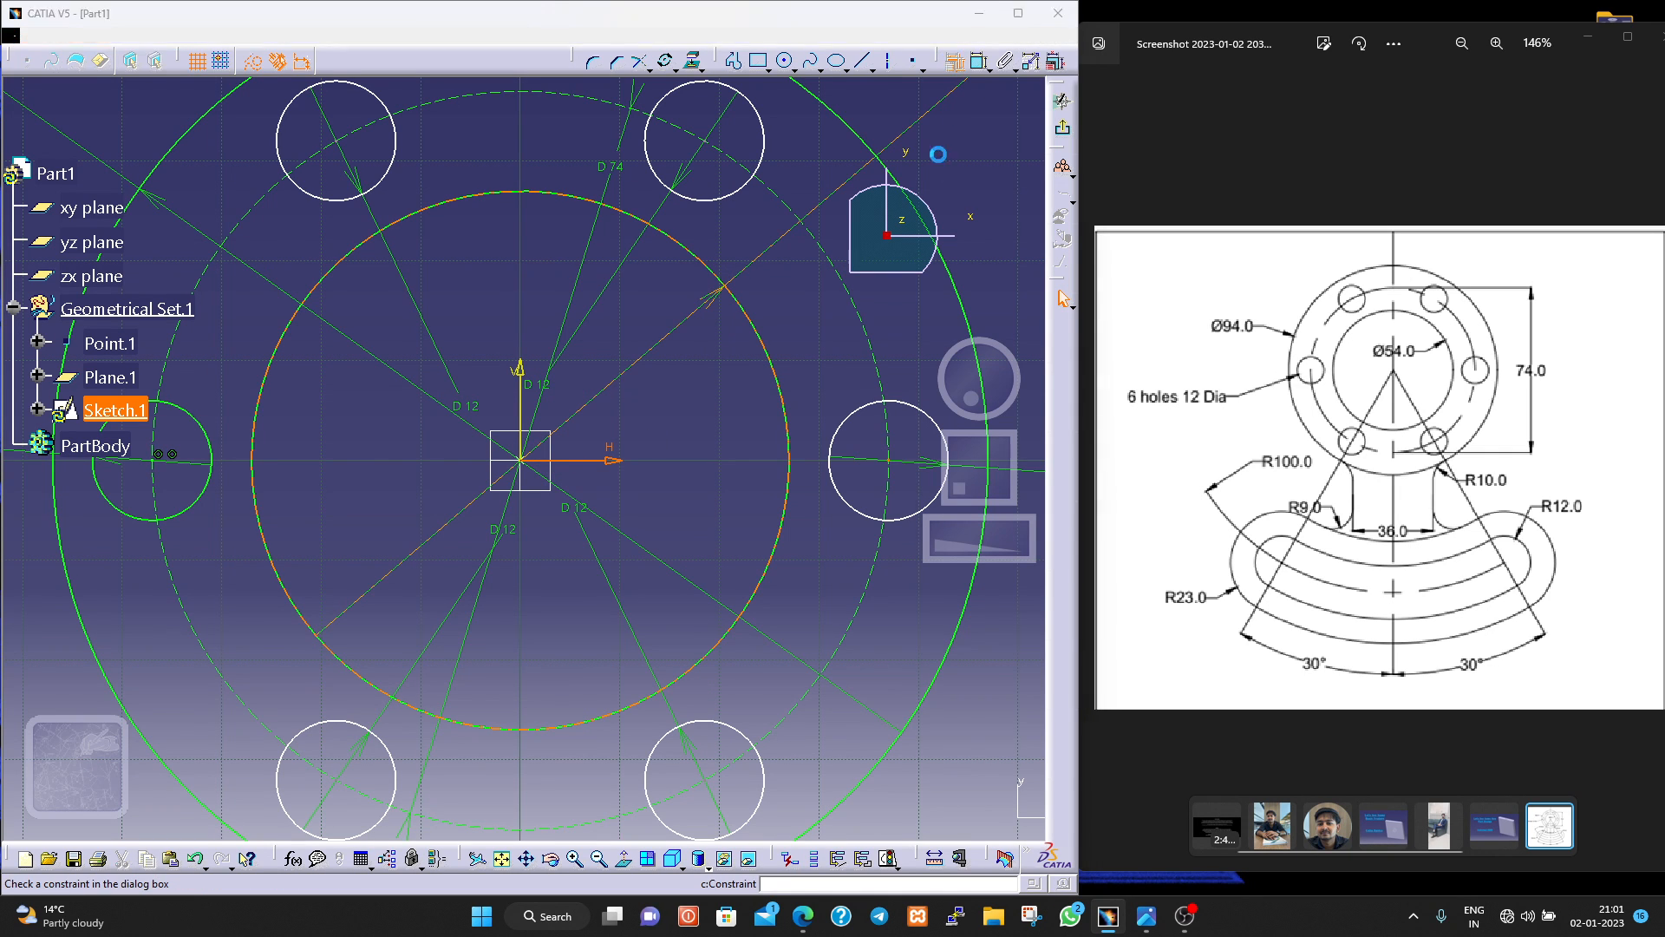
{"action": "left_click", "coordinate": [948, 648]}
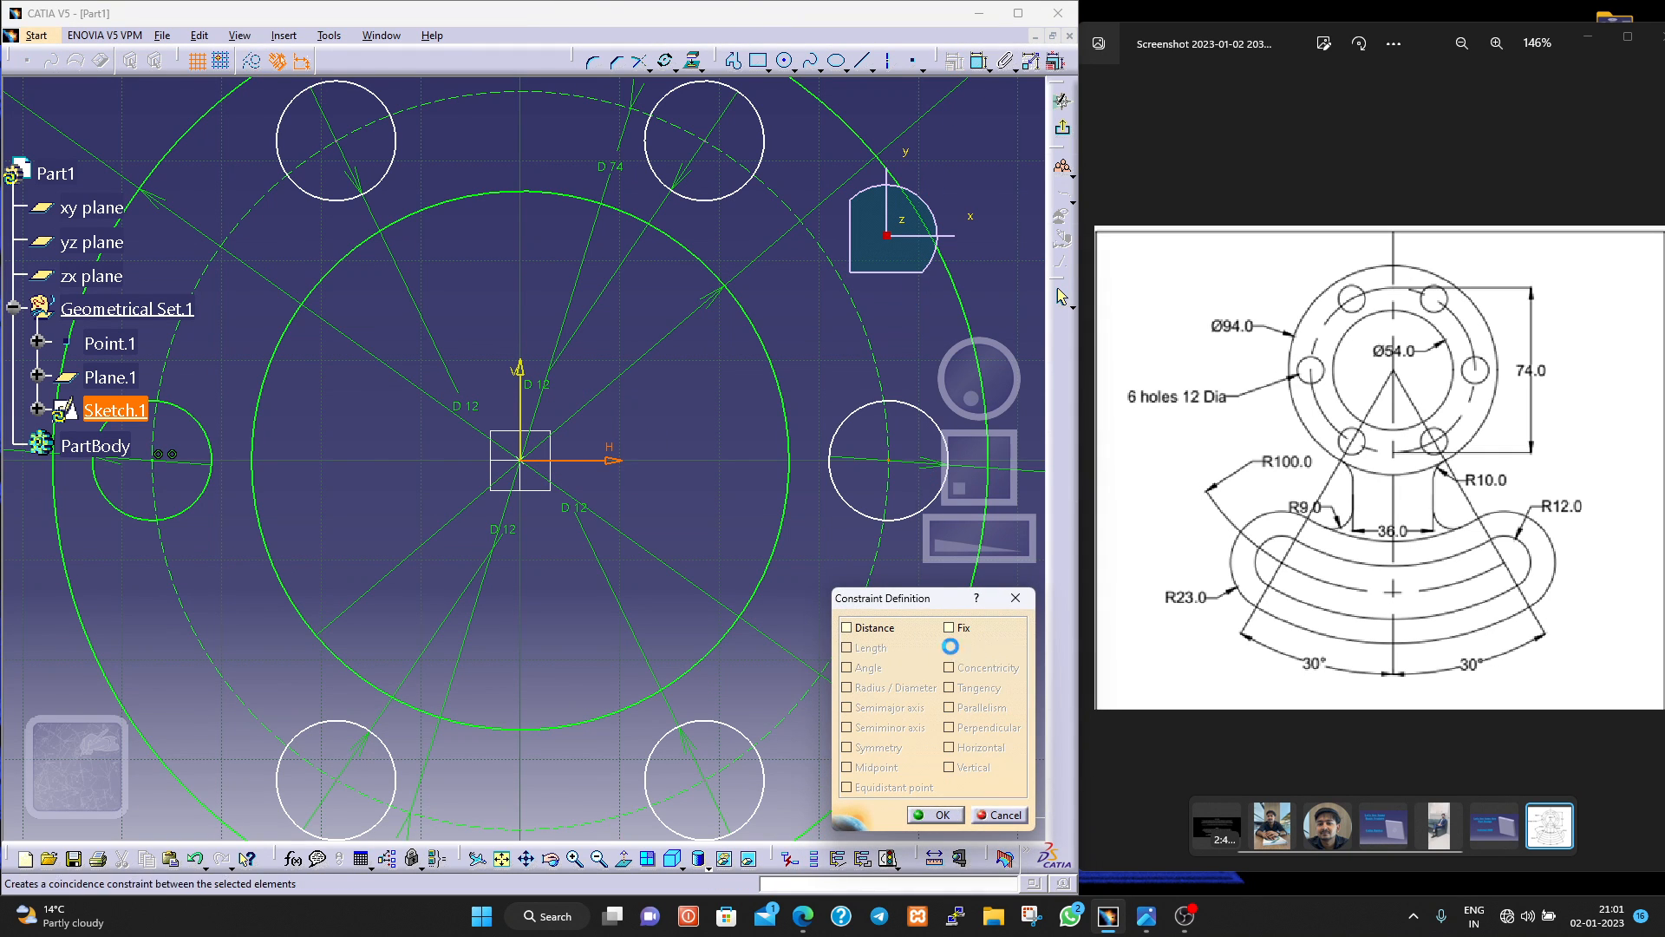
{"action": "left_click", "coordinate": [934, 815]}
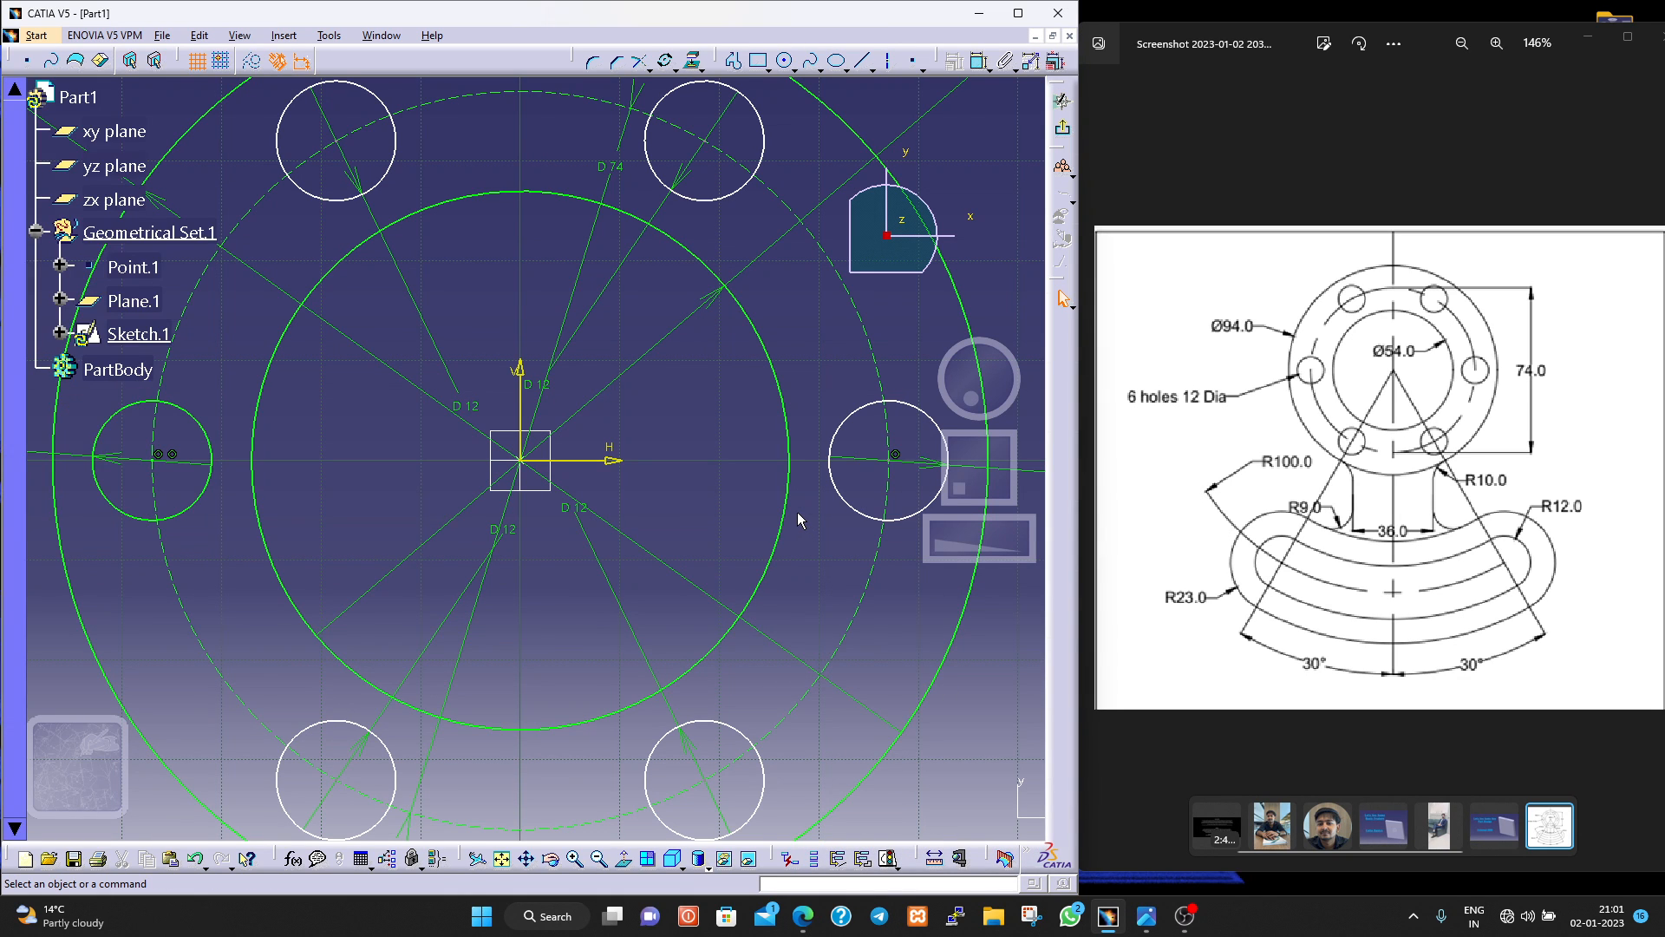
Dimension the vertical distance from the upper-left hole's centre to the horizontal axis, placing it outside the flange.
{"action": "middle_click_drag", "start_coordinate": [797, 514], "coordinate": [805, 631]}
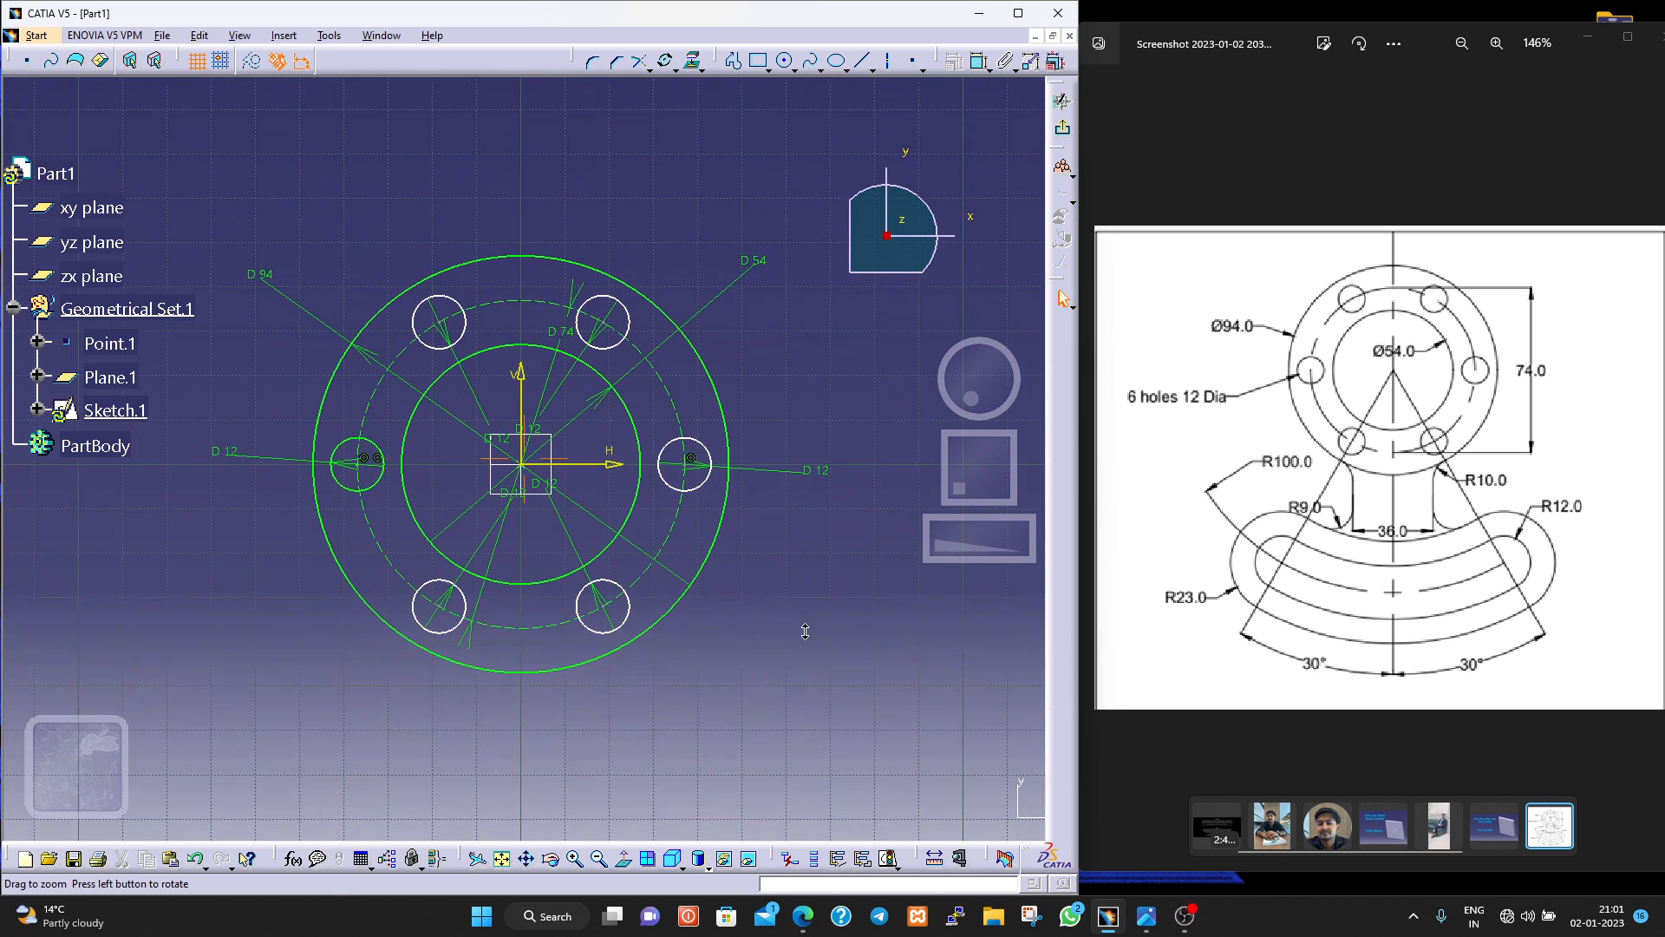
{"action": "left_click", "coordinate": [982, 65]}
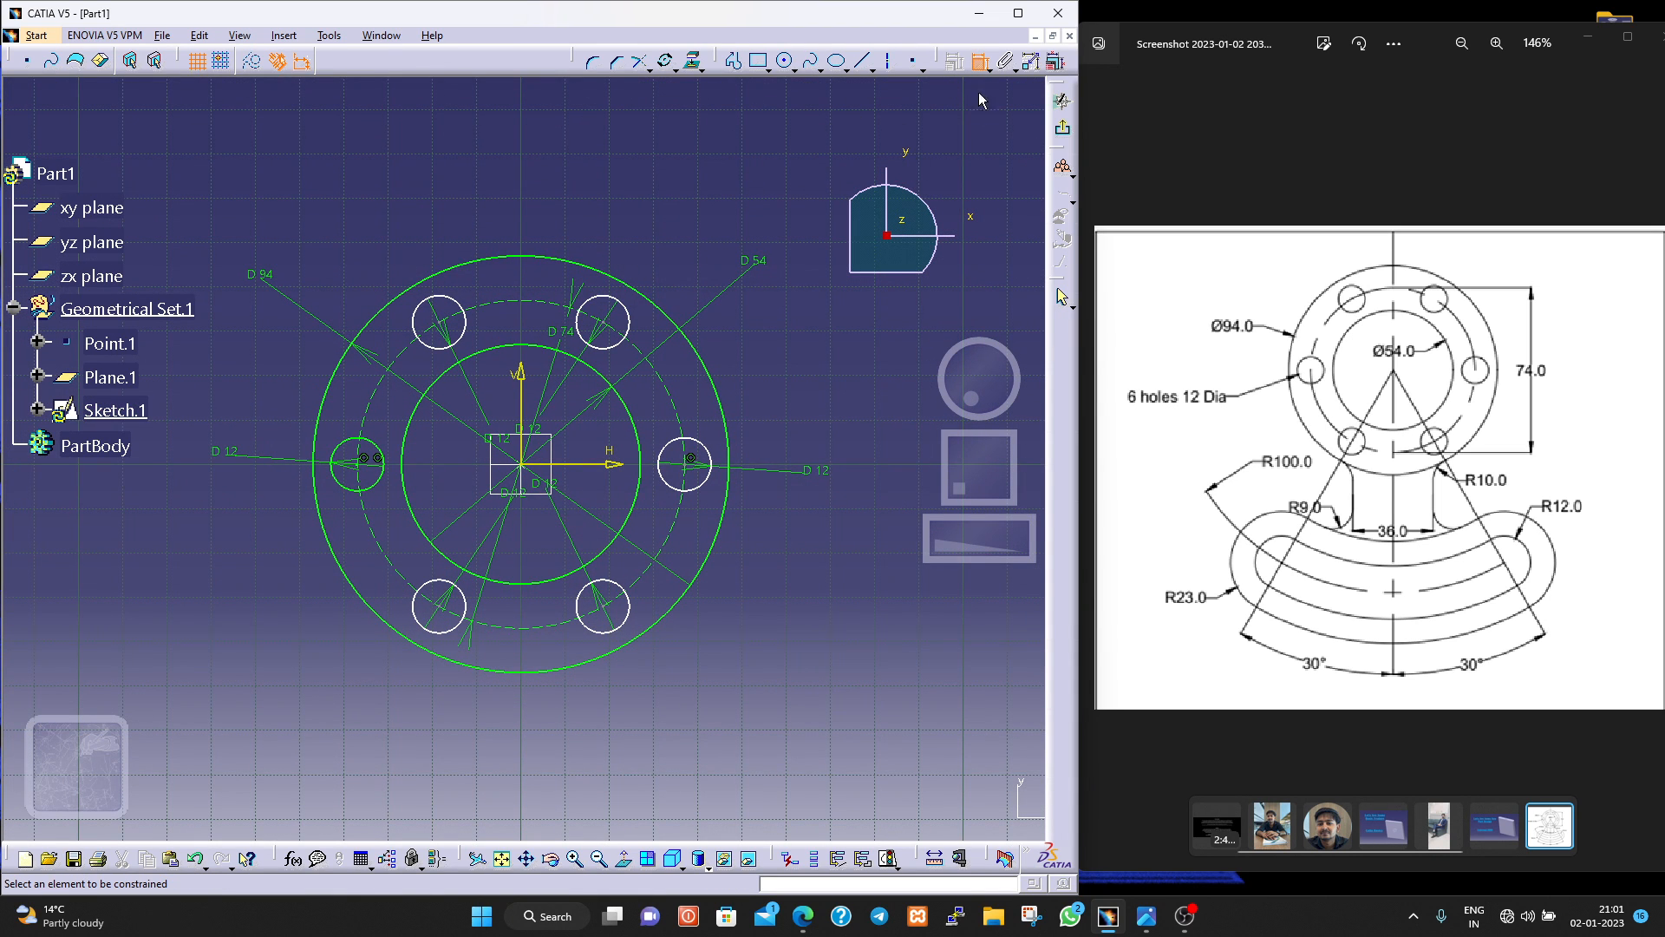
{"action": "left_click", "coordinate": [447, 325]}
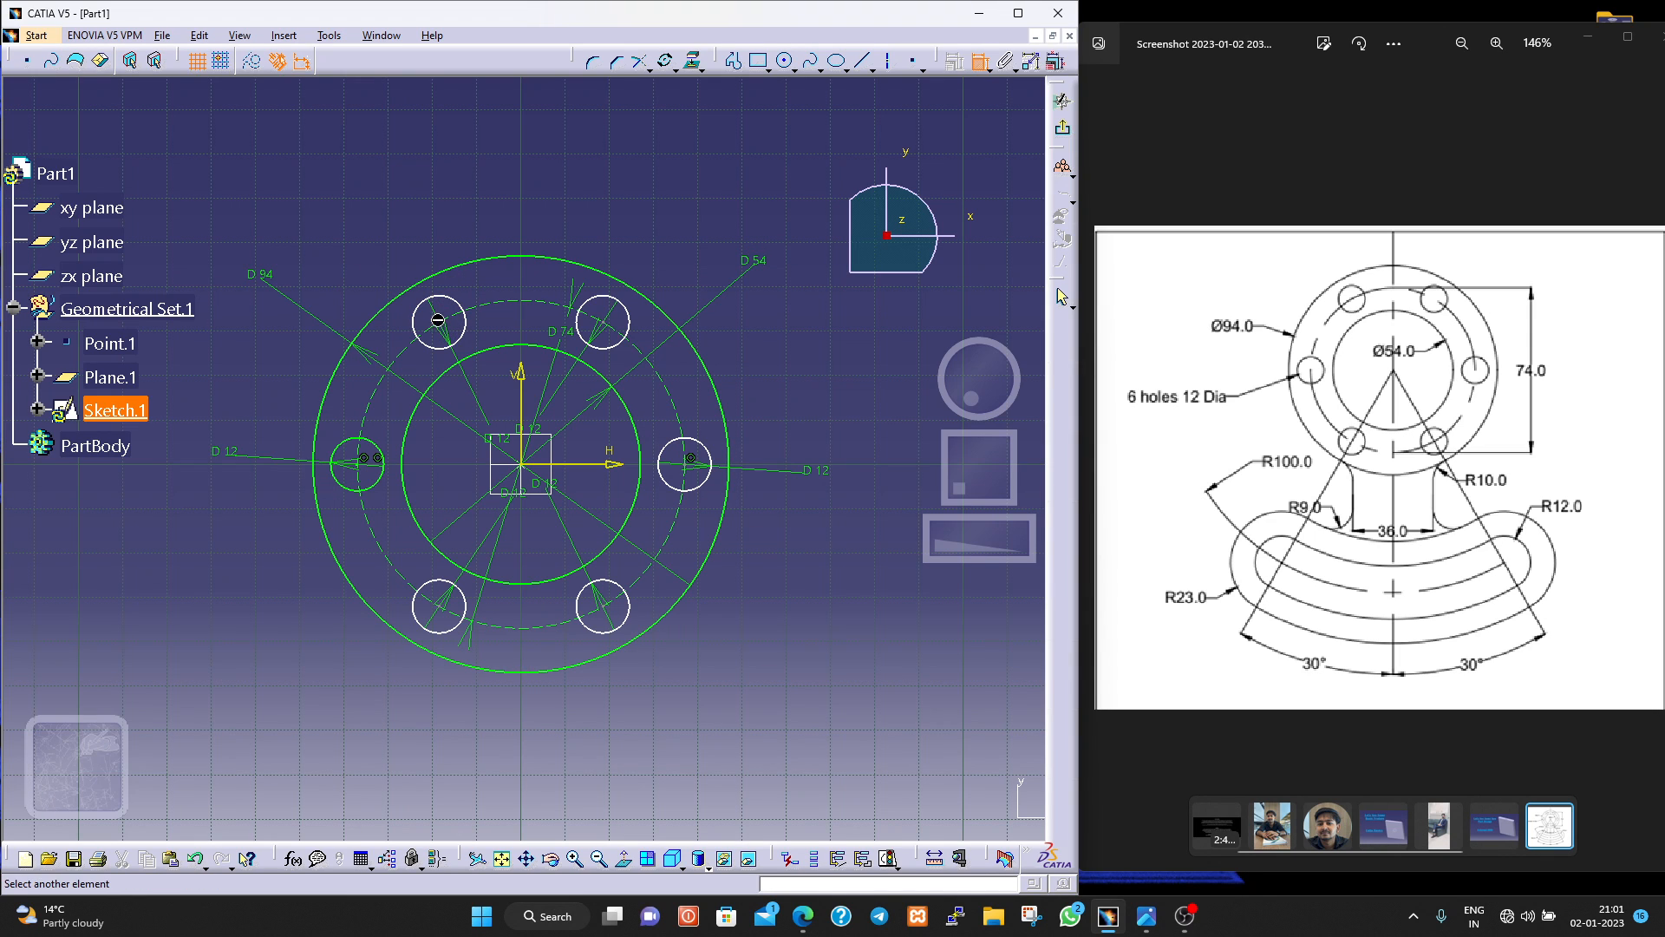
{"action": "left_click", "coordinate": [542, 464]}
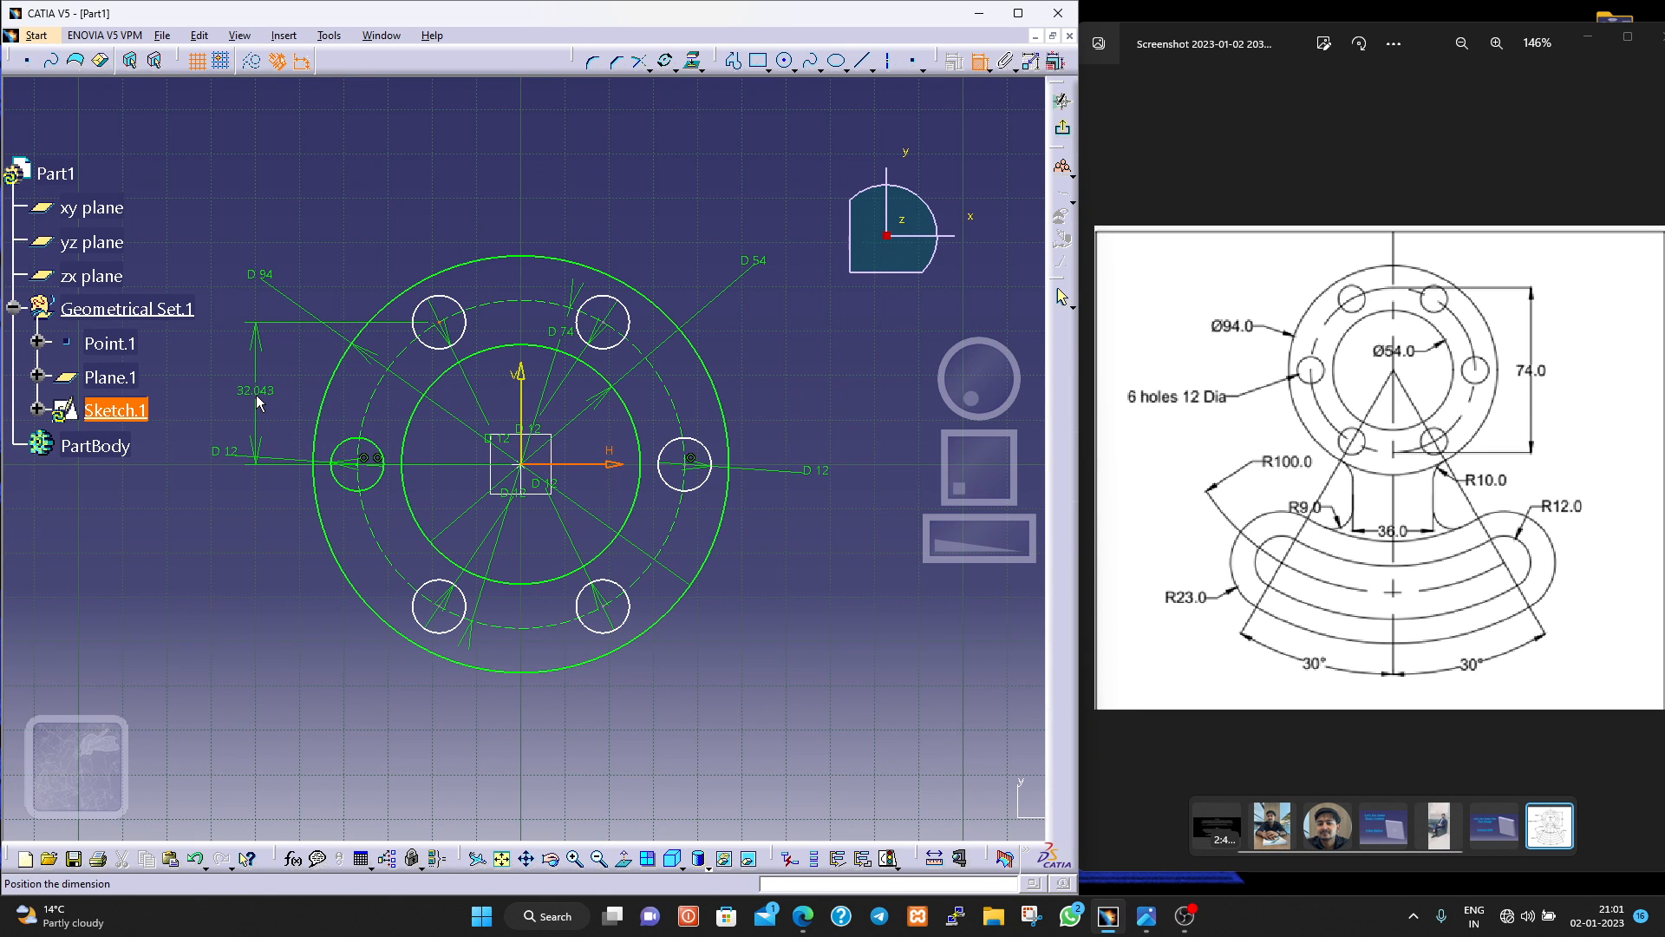
{"action": "left_click", "coordinate": [257, 394]}
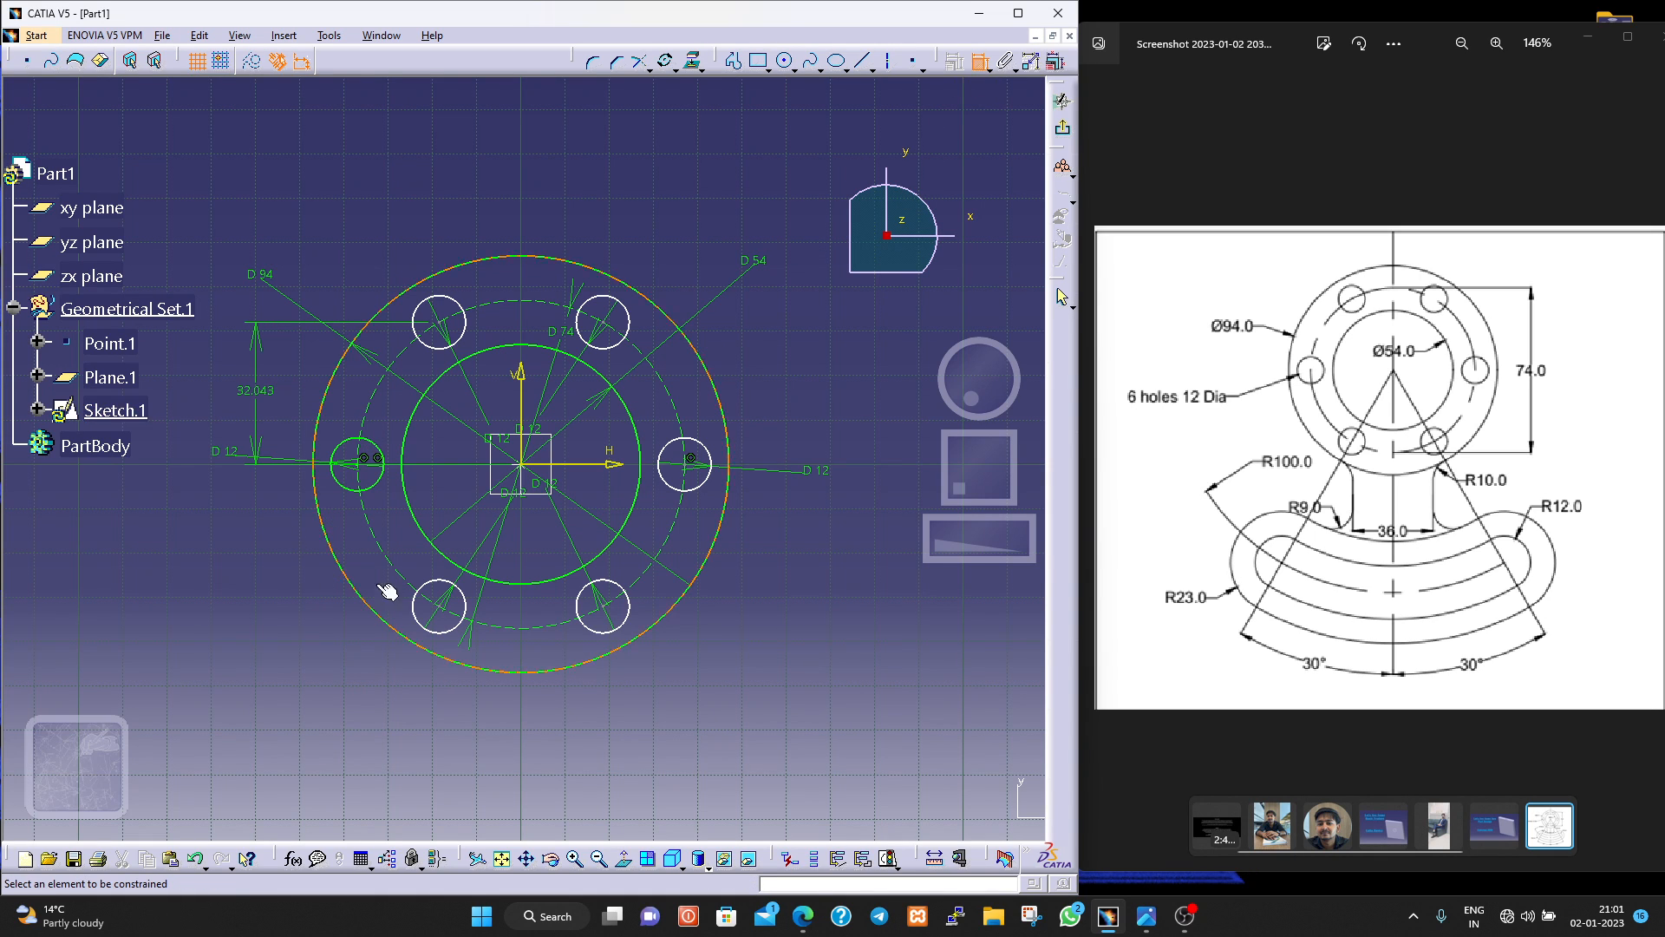
Dimension the vertical distance from the lower-left hole's centre to the horizontal axis, placing it outside the flange.
{"action": "left_click", "coordinate": [440, 609]}
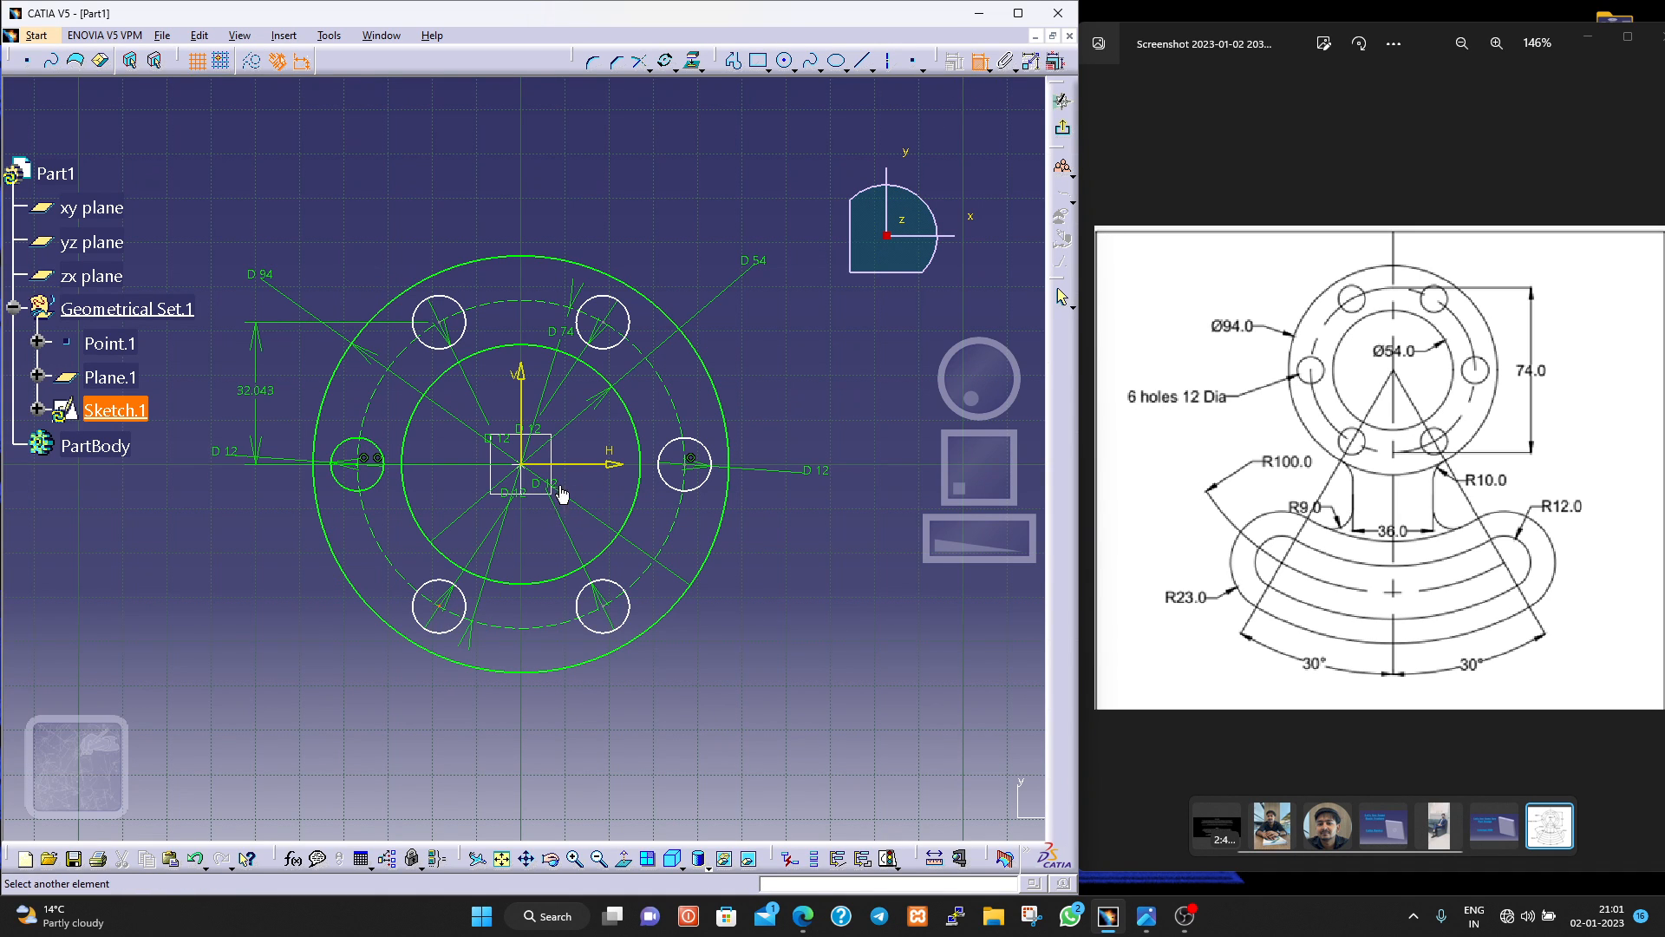
{"action": "left_click", "coordinate": [584, 466]}
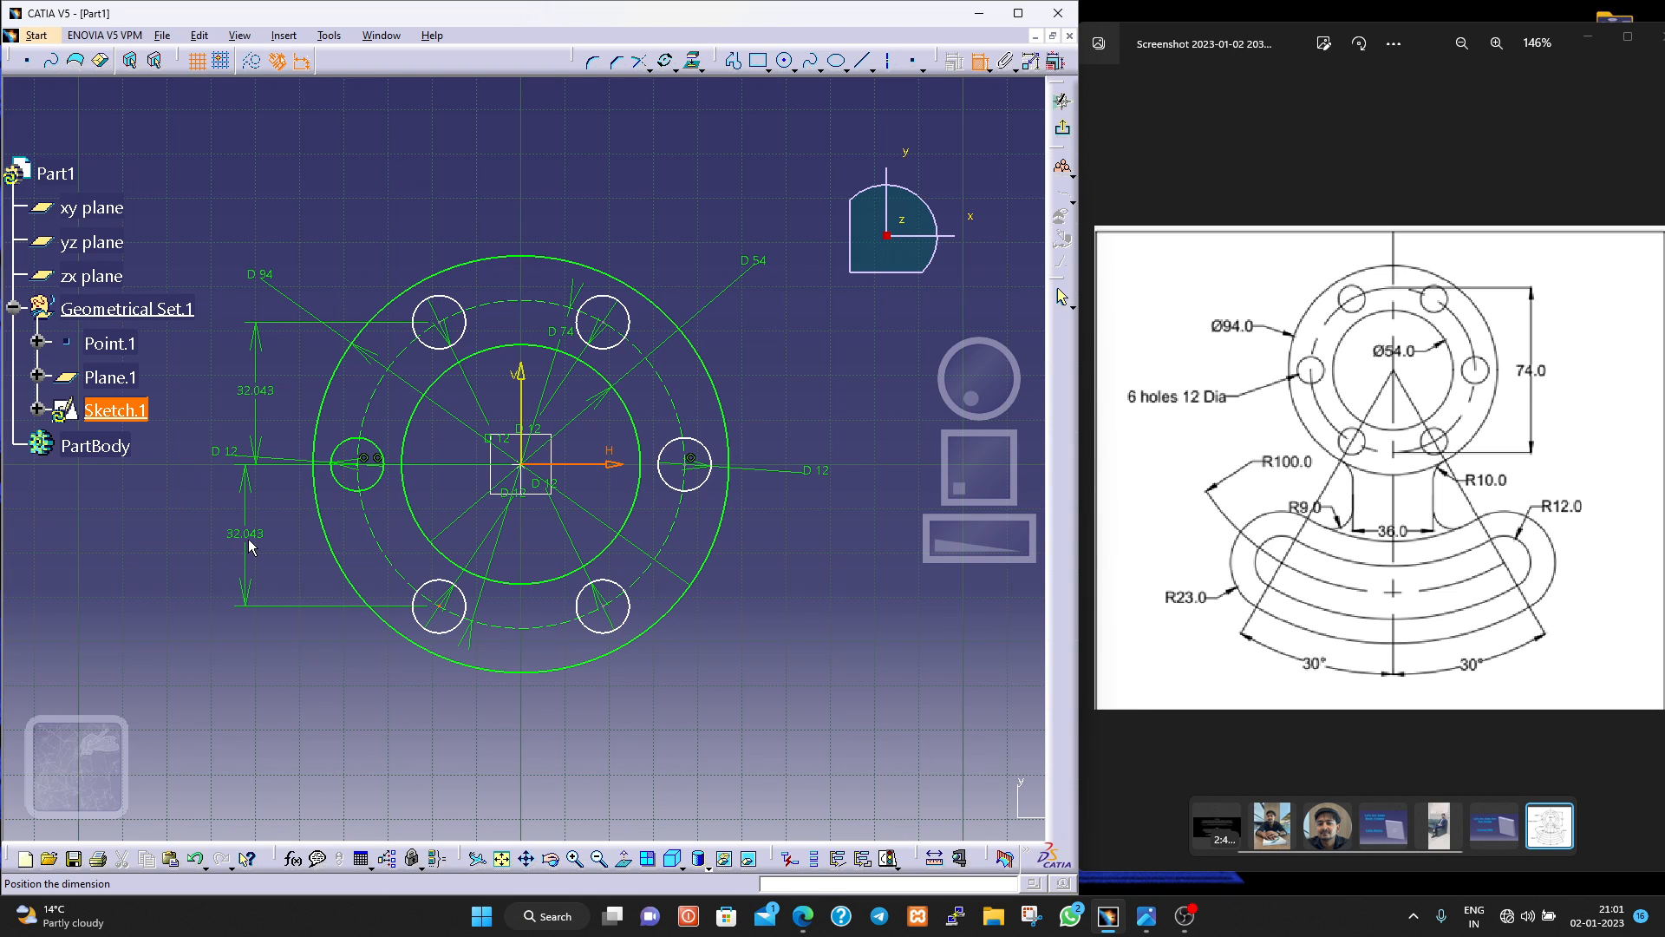
{"action": "left_click", "coordinate": [259, 543]}
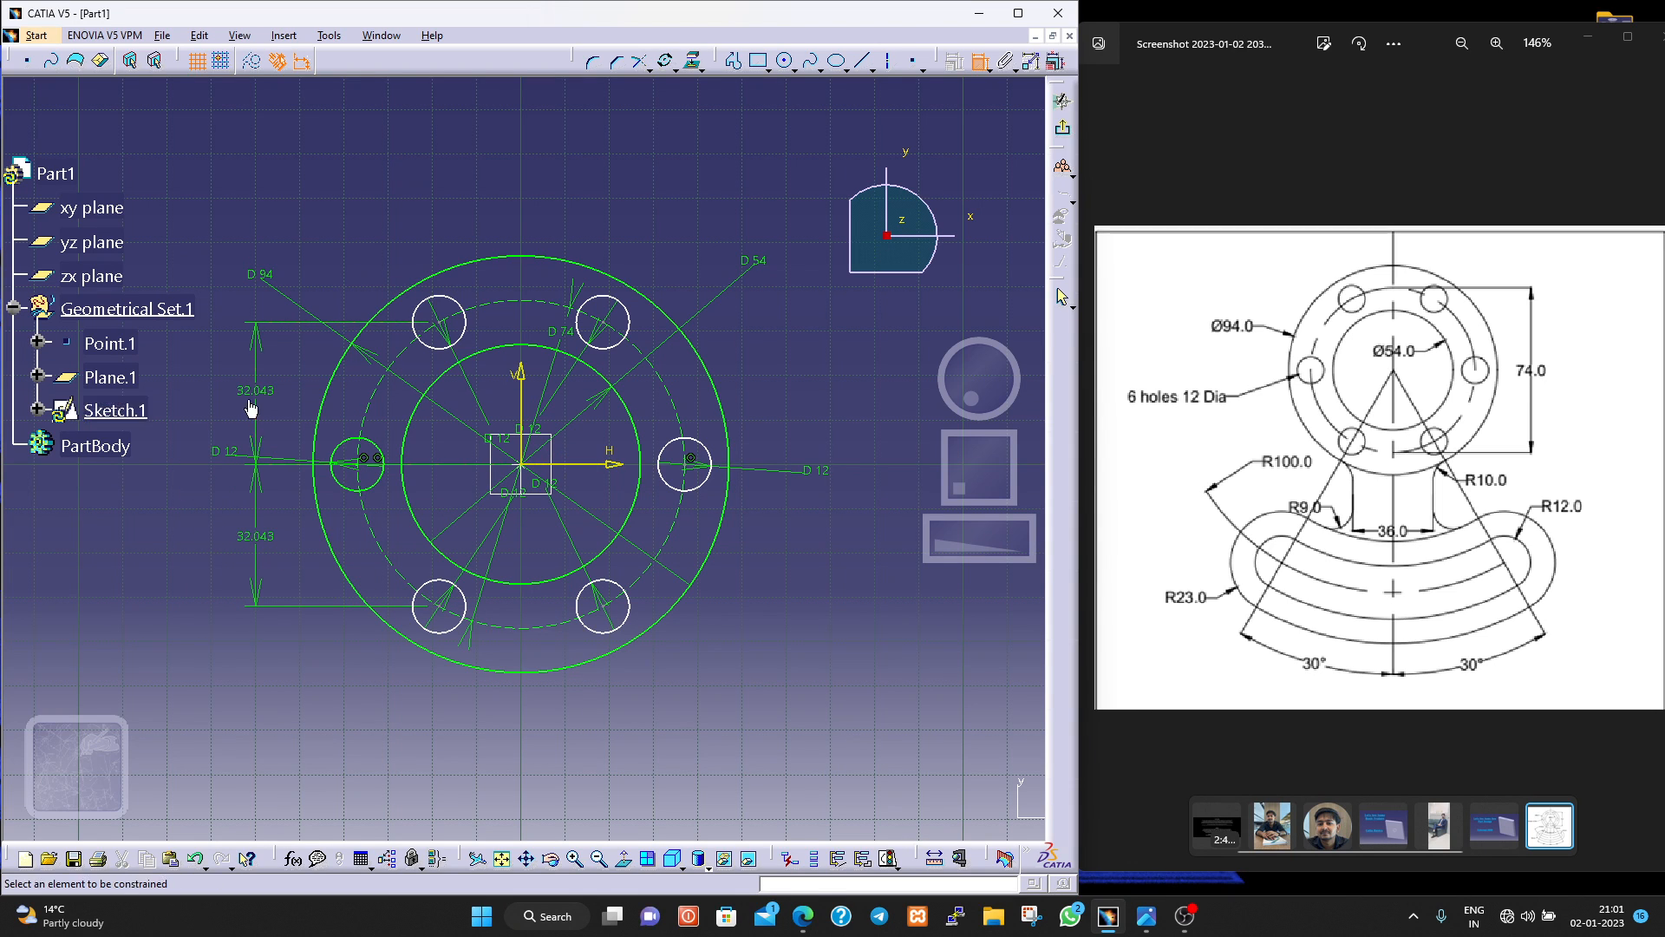
Dimension the horizontal distances from the upper-left and lower-left hole centres to the vertical axis, placing them above and below the flange.
{"action": "left_click", "coordinate": [442, 332]}
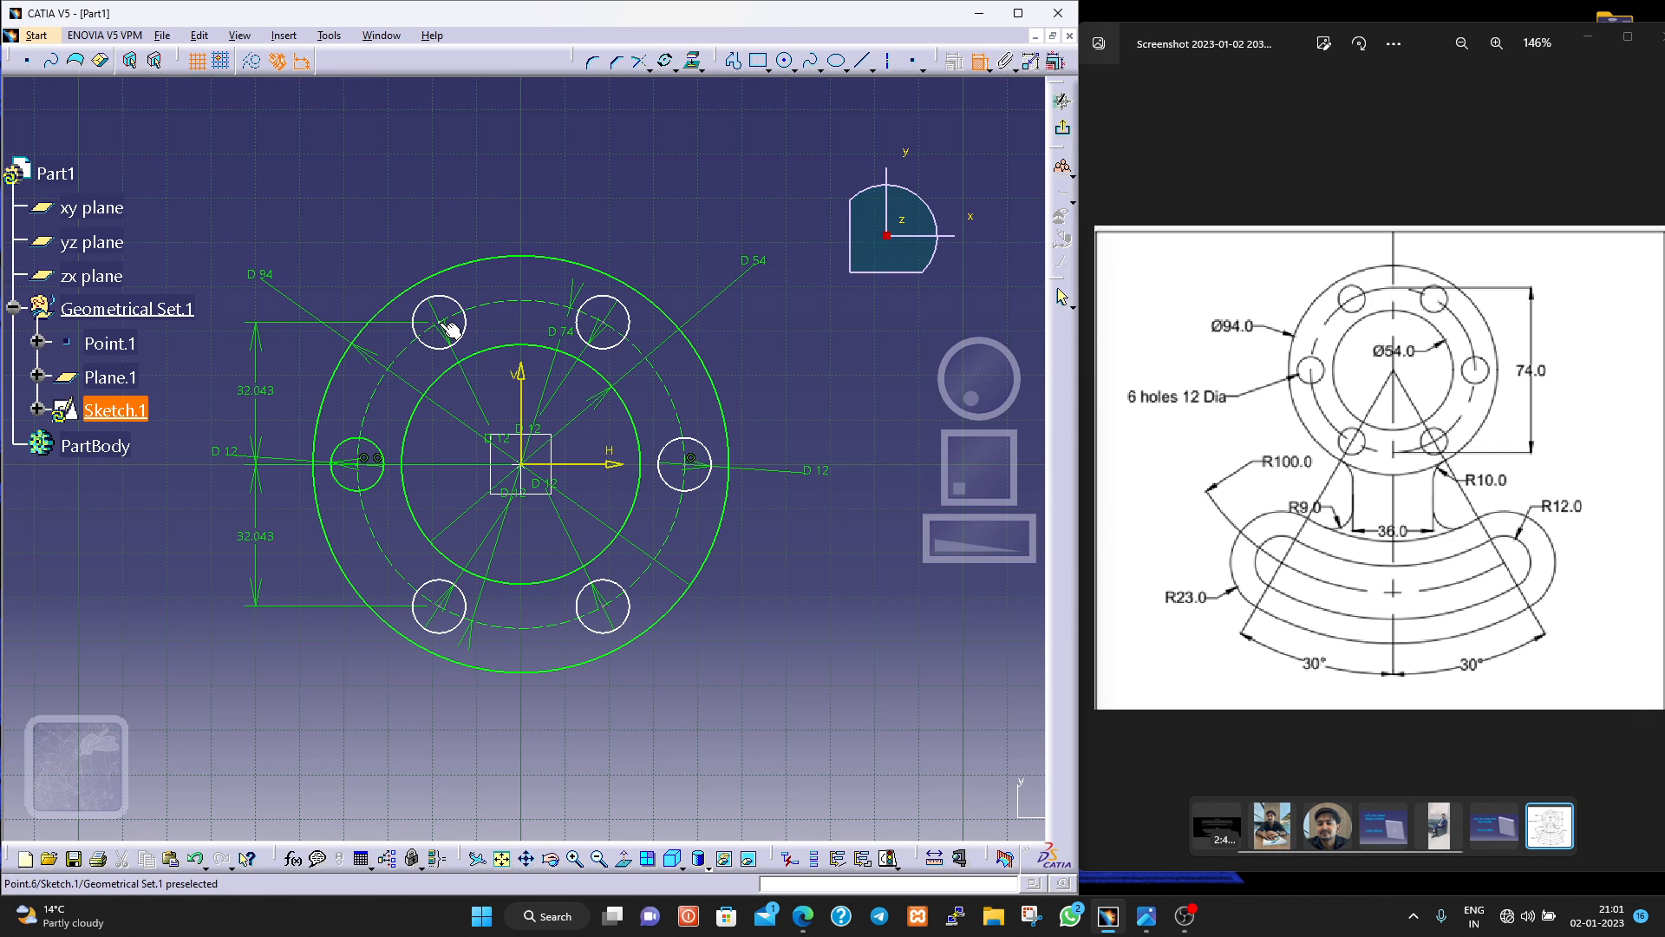
{"action": "left_click", "coordinate": [521, 385]}
{"action": "left_click", "coordinate": [478, 197]}
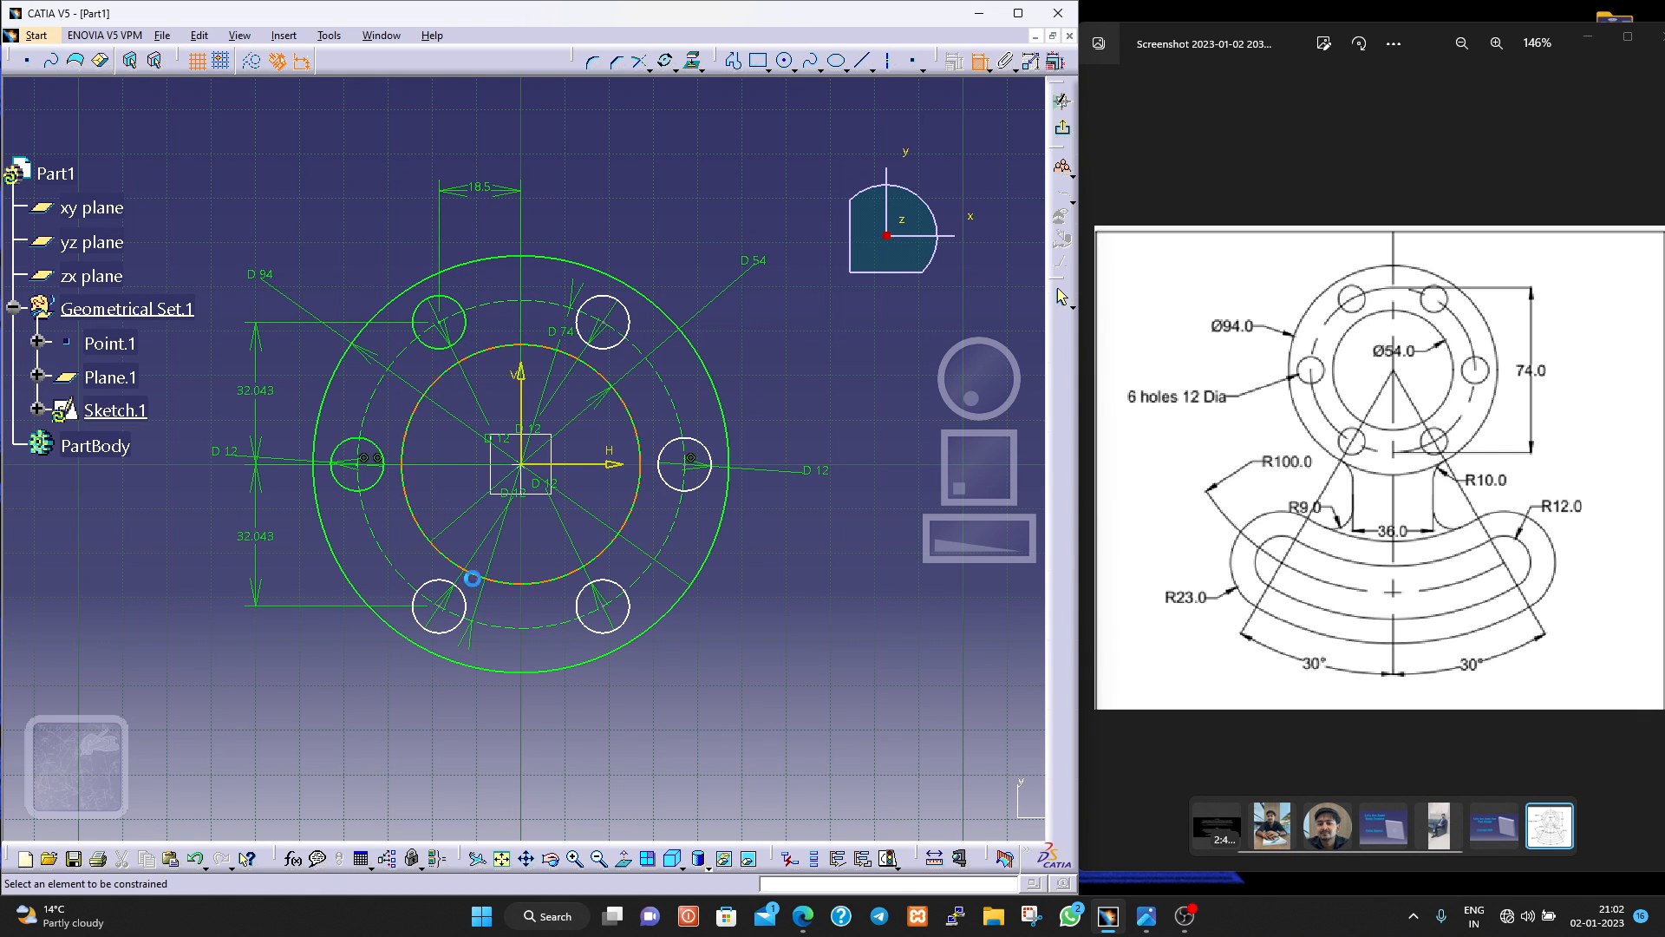
{"action": "left_click", "coordinate": [438, 628]}
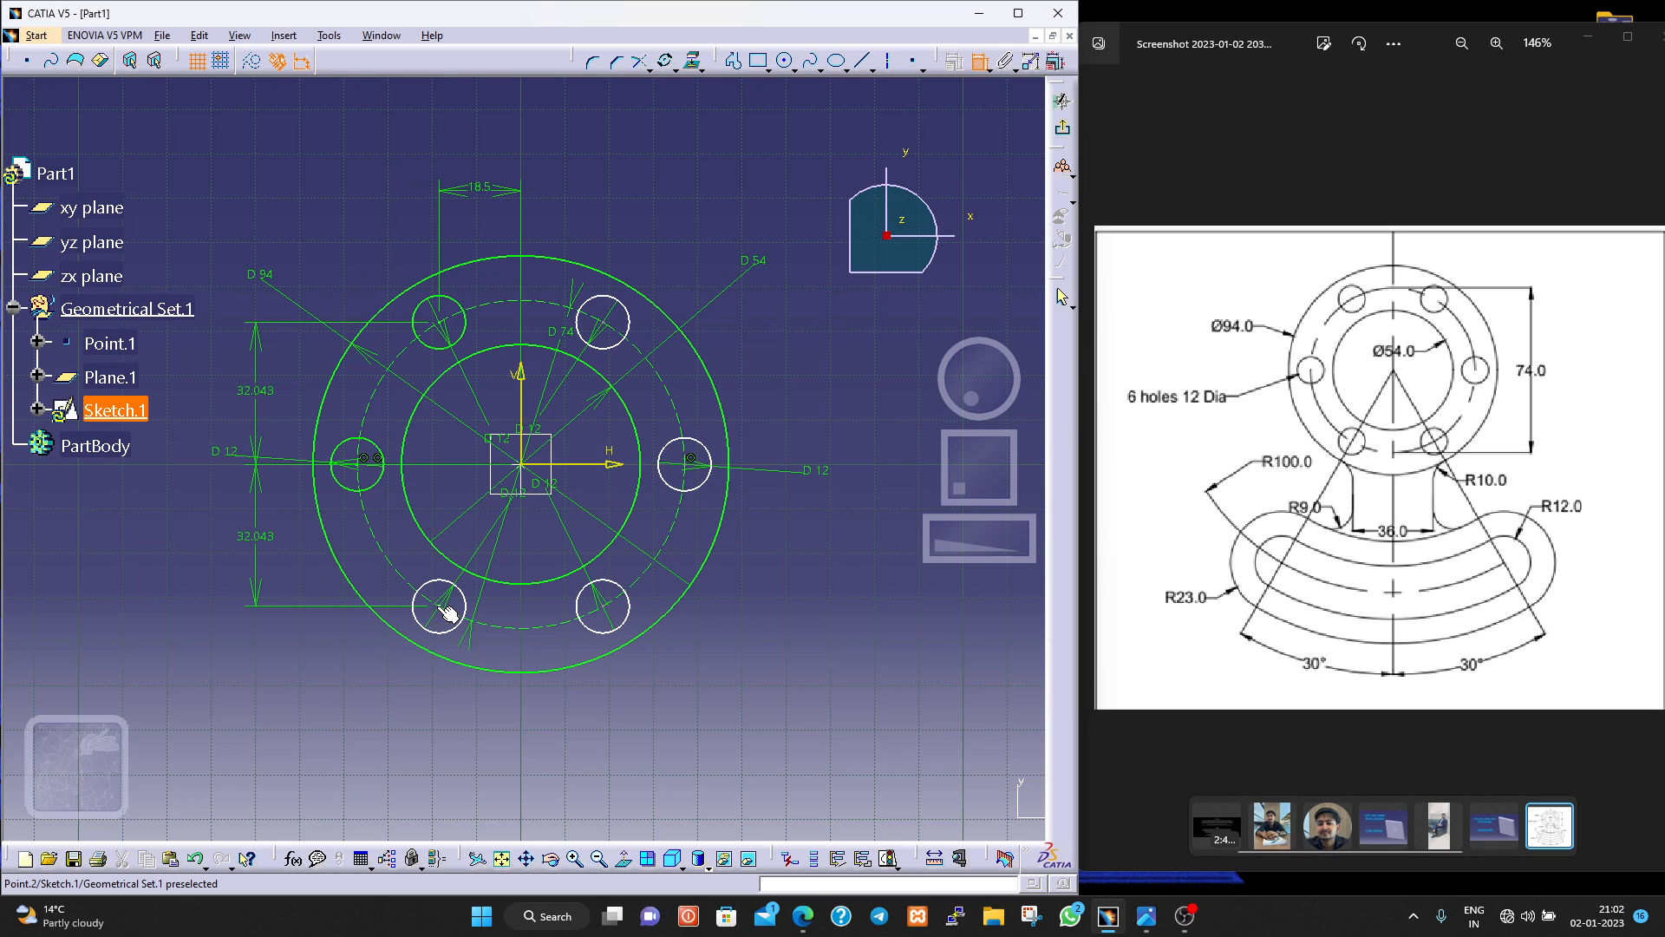
{"action": "left_click", "coordinate": [521, 444]}
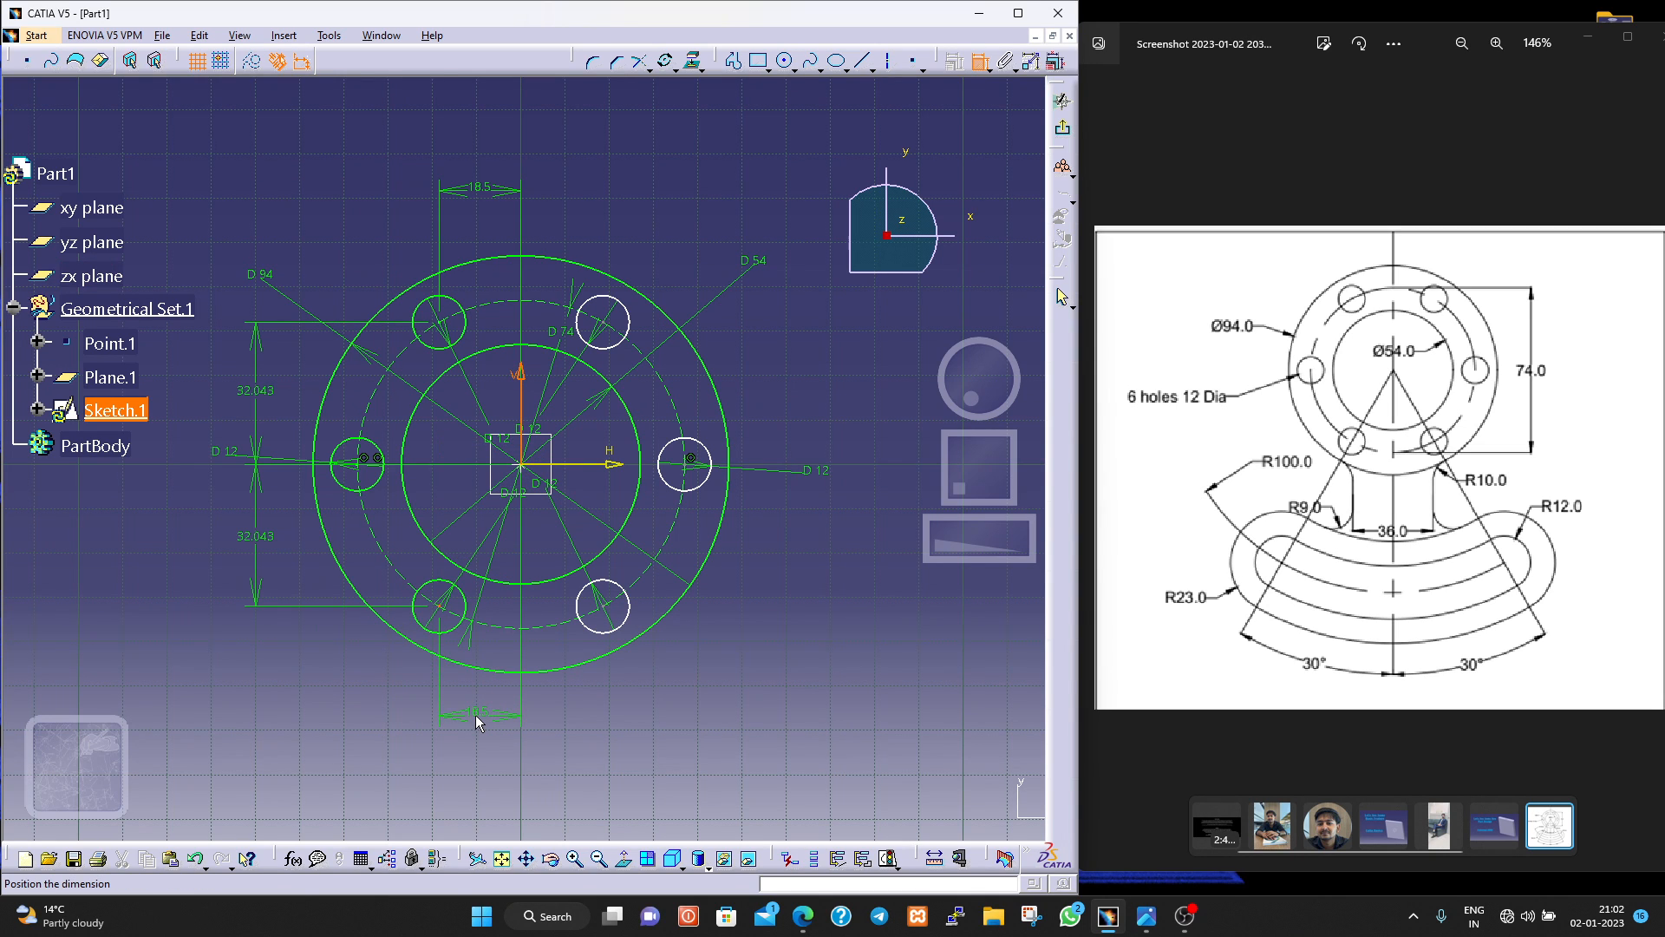
{"action": "left_click", "coordinate": [476, 714]}
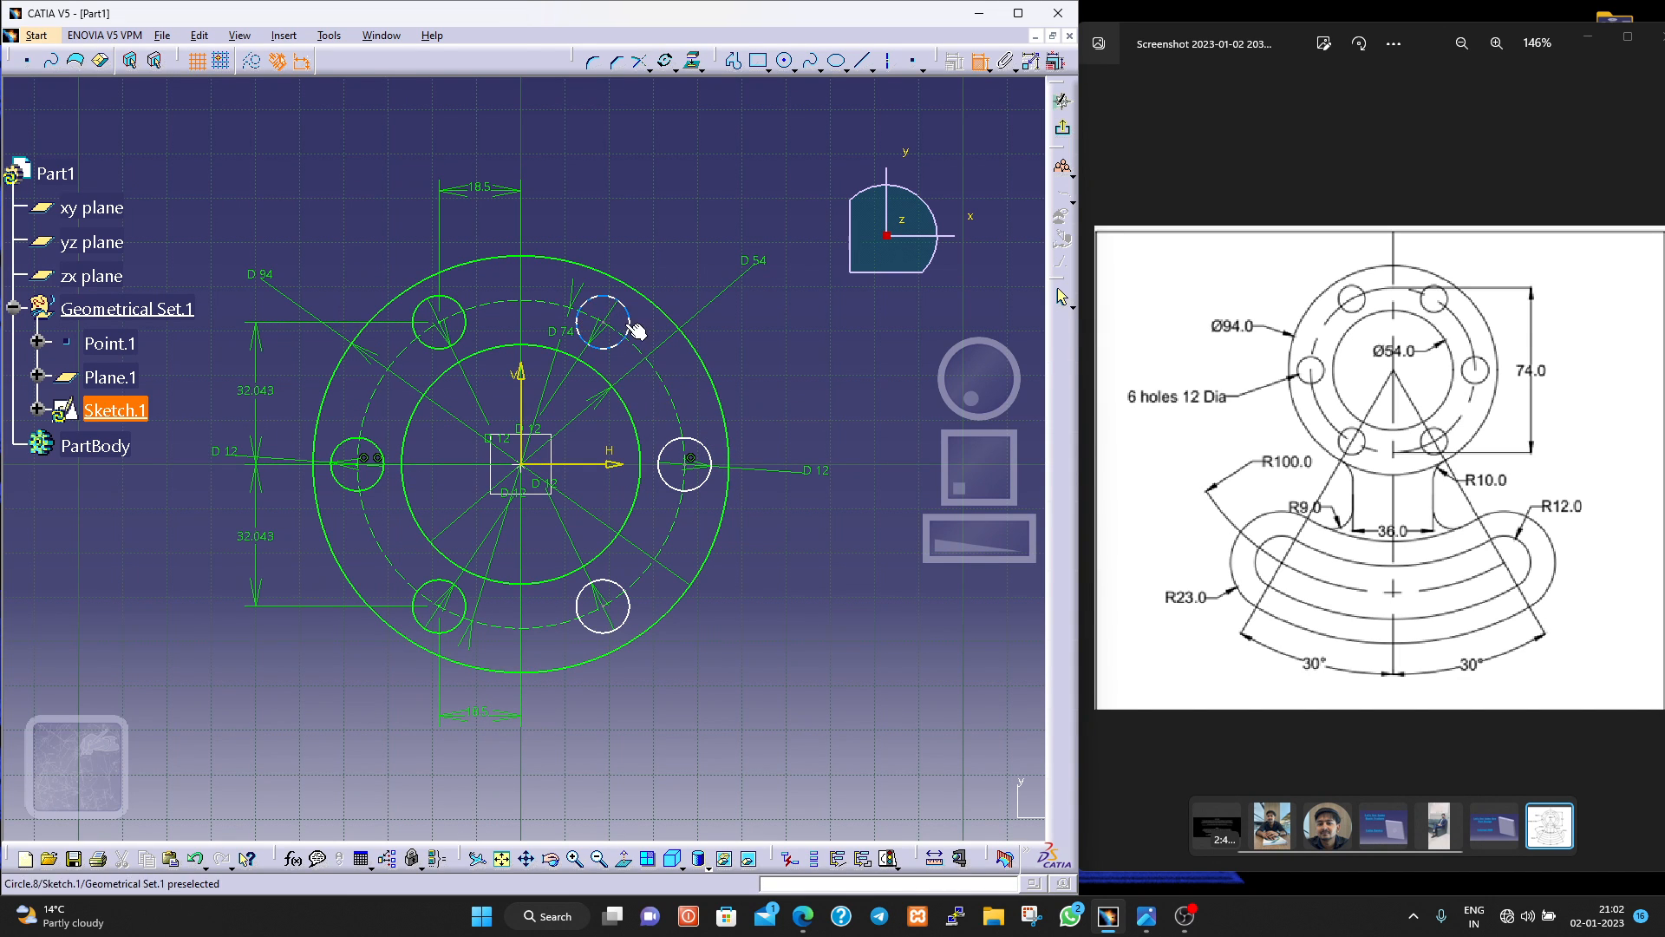
Dimension the horizontal distances from the upper-right and lower-right hole centres to the vertical axis, in line with the opposite dimensions.
{"action": "left_click", "coordinate": [604, 349]}
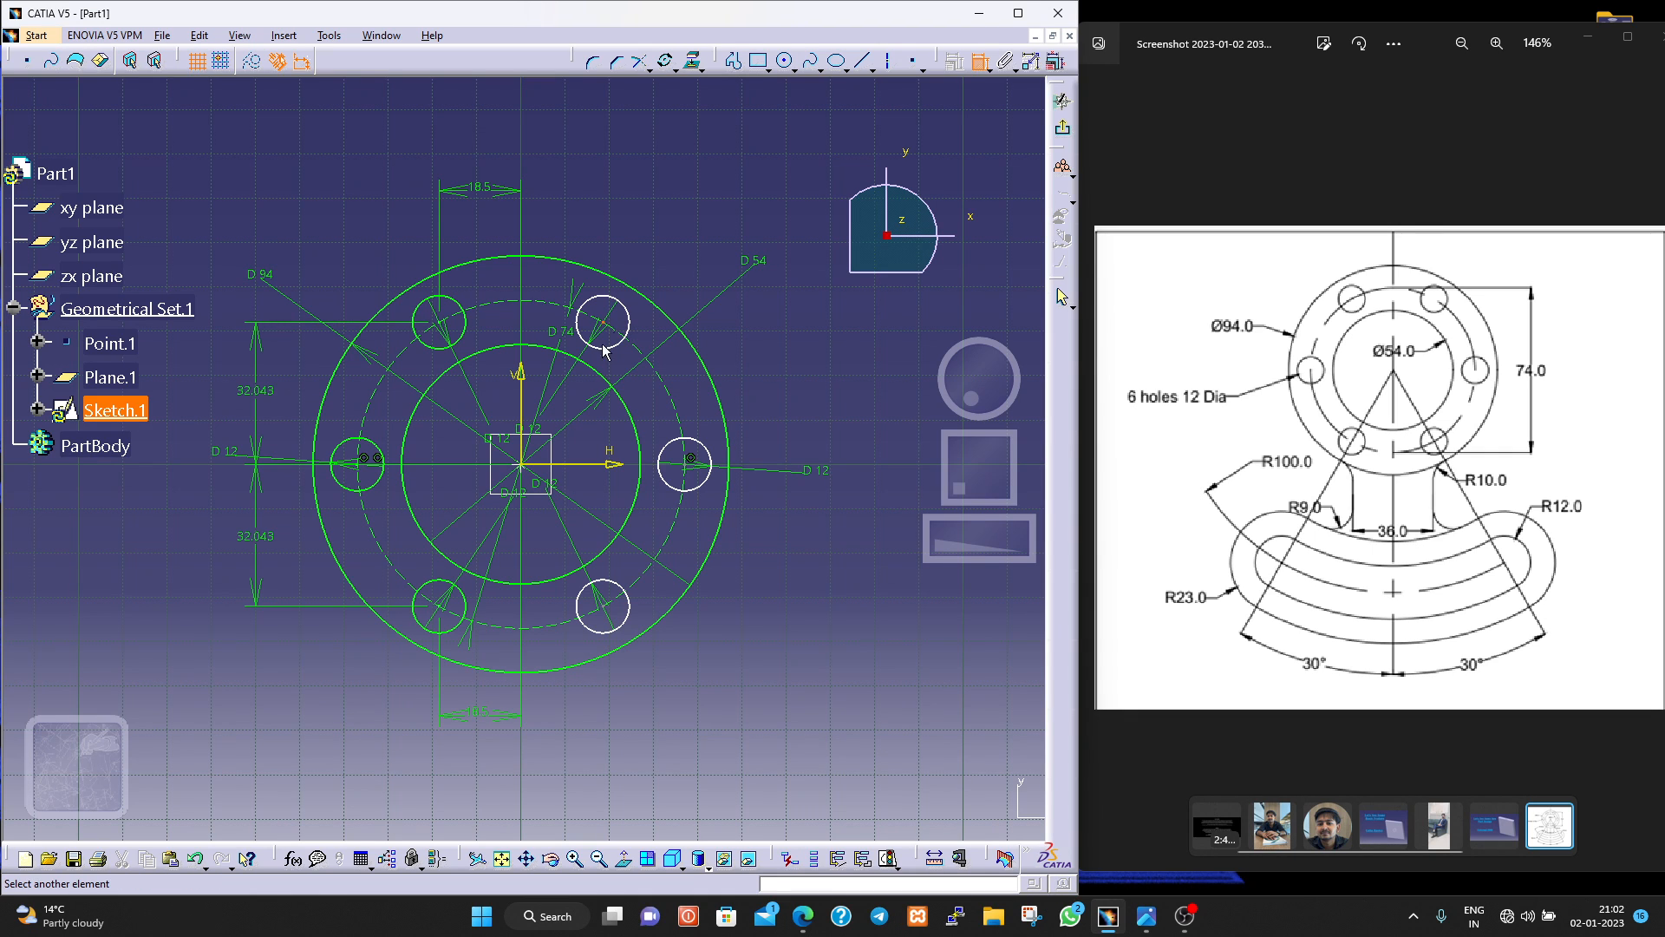
{"action": "left_click", "coordinate": [522, 387]}
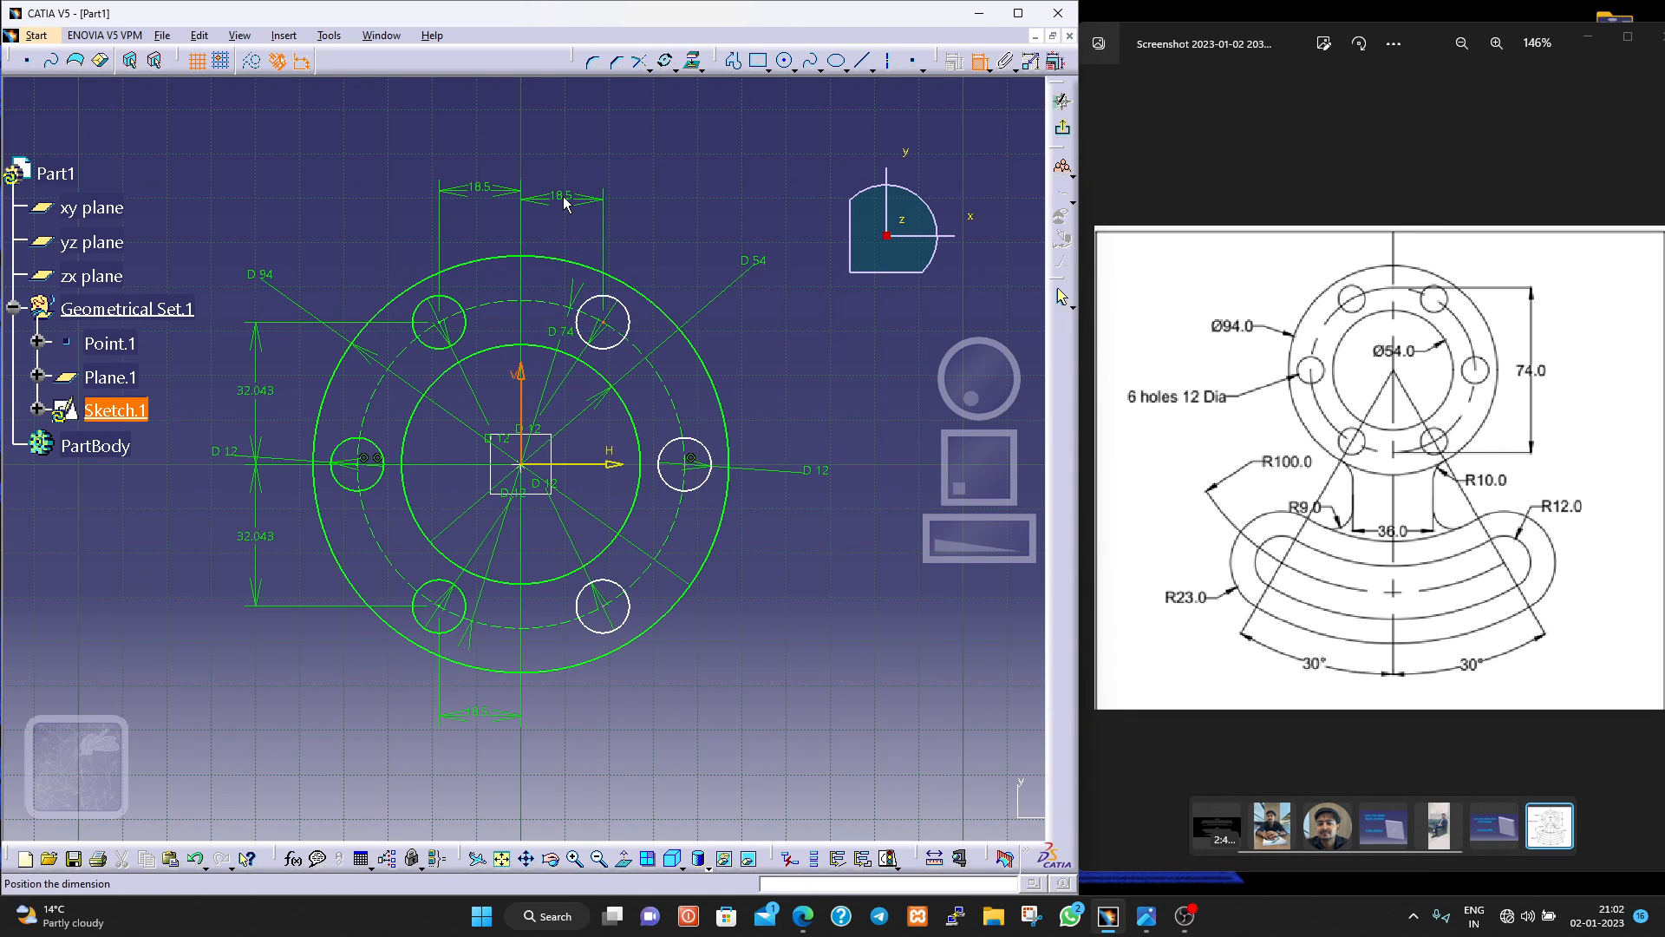
{"action": "left_click", "coordinate": [563, 199]}
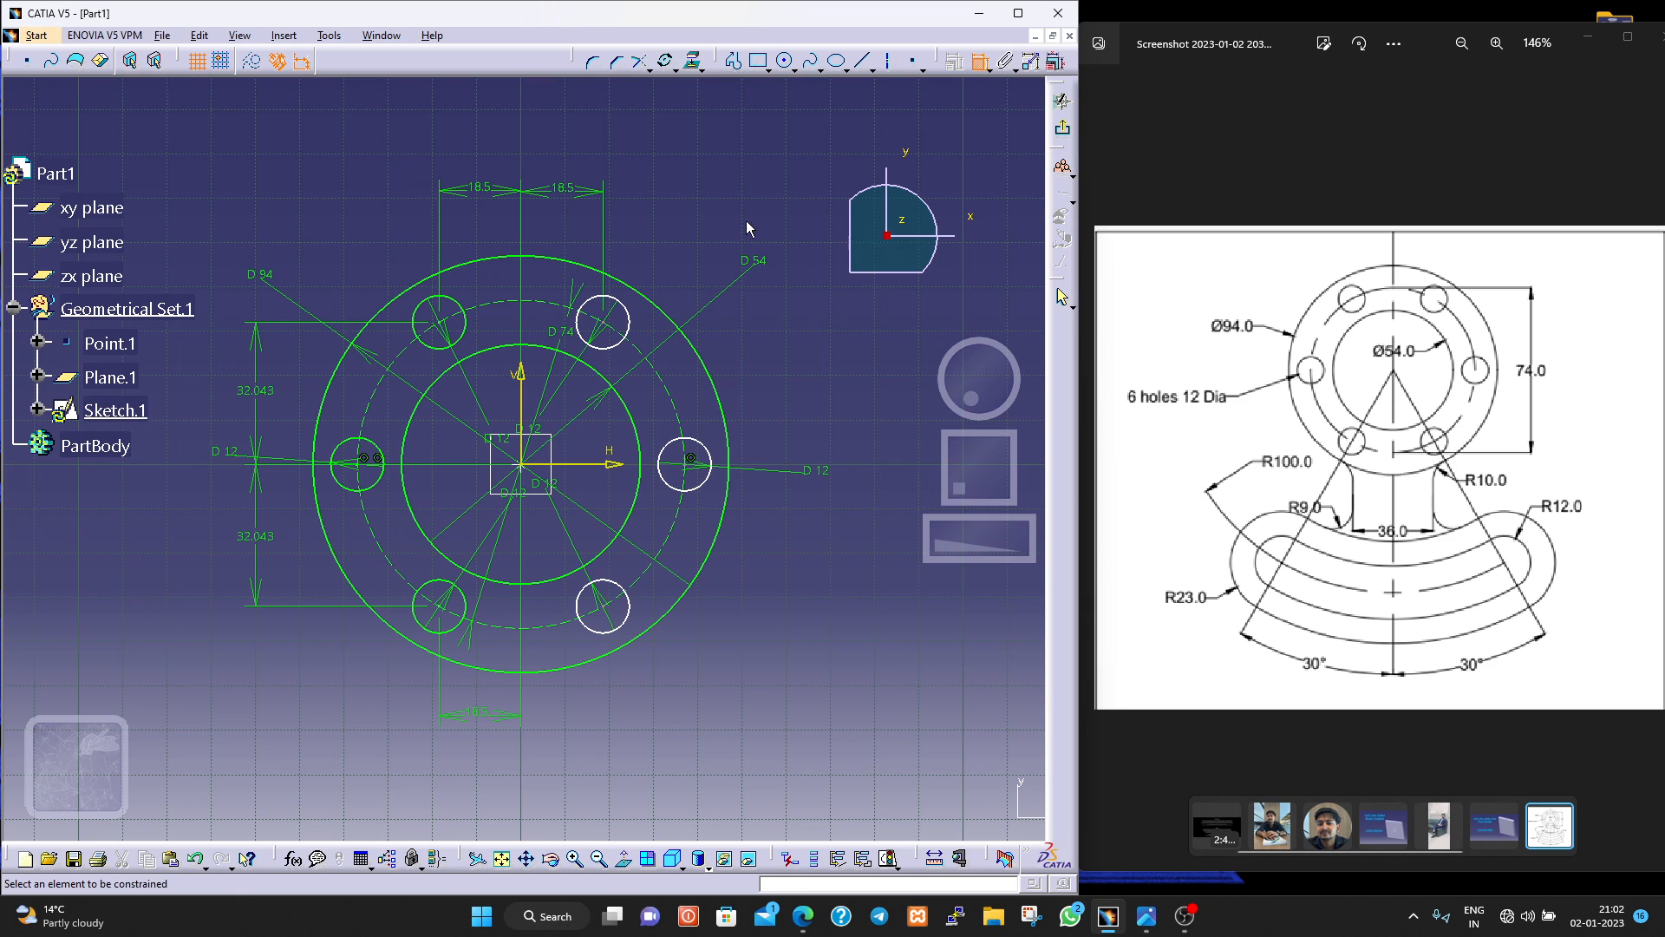
{"action": "left_click", "coordinate": [603, 605]}
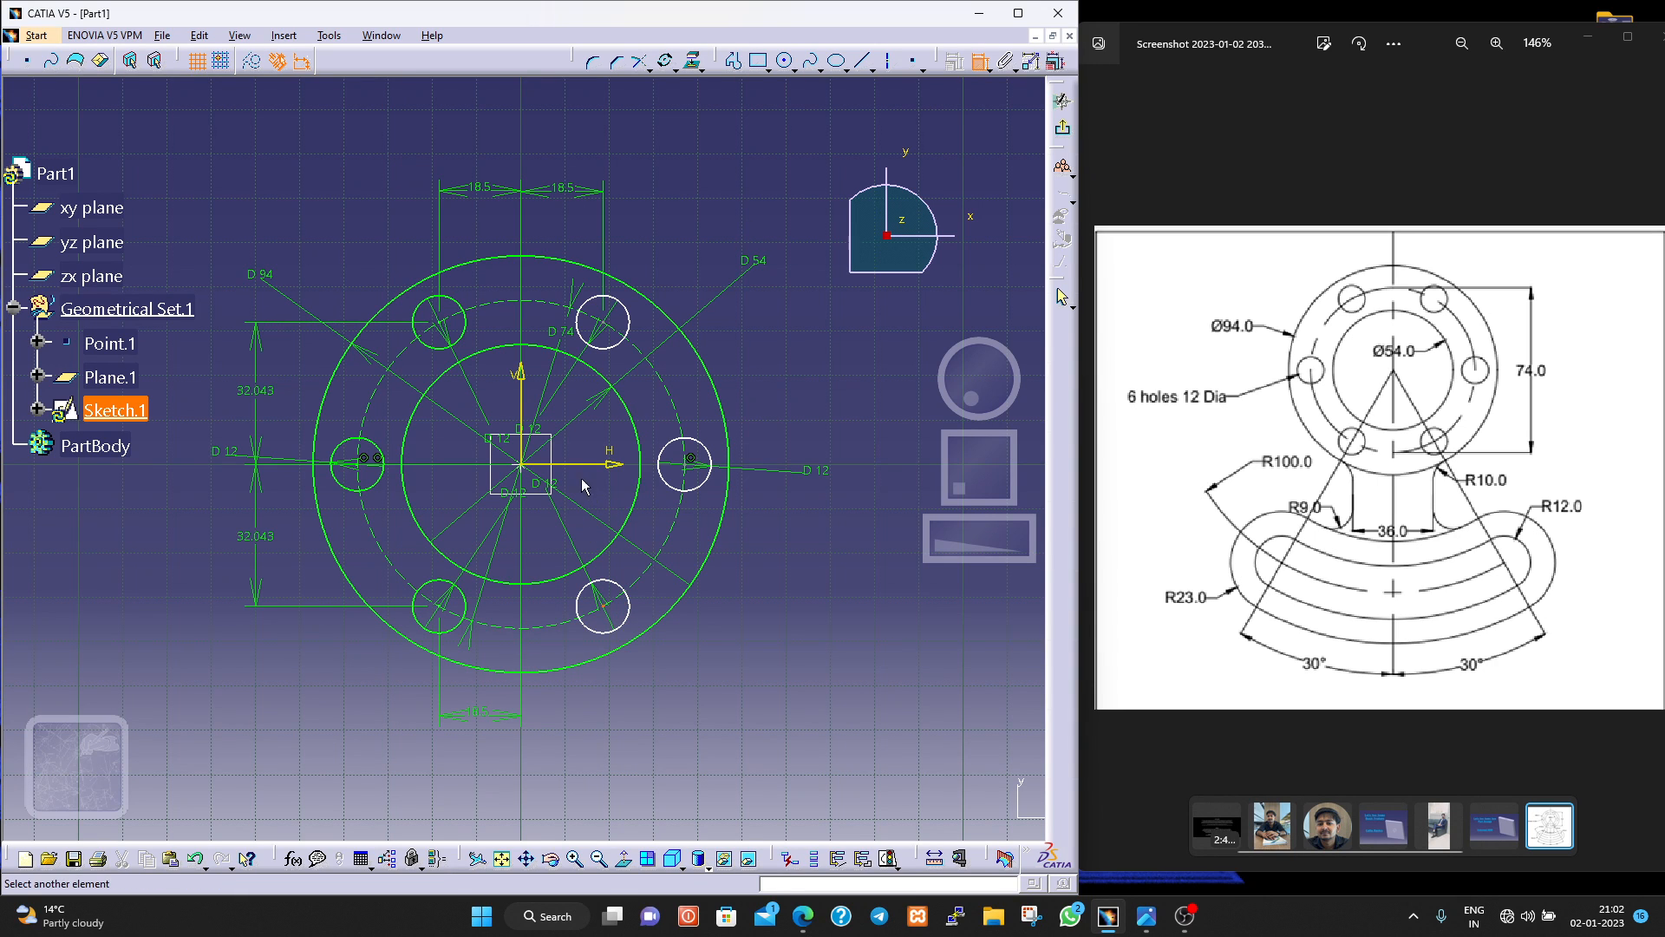
{"action": "left_click", "coordinate": [523, 414]}
{"action": "left_click", "coordinate": [560, 713]}
Dimension the vertical distances from the lower-right and upper-right hole centres to the horizontal axis, placing both outside the flange.
{"action": "left_click", "coordinate": [603, 605]}
{"action": "left_click", "coordinate": [613, 464]}
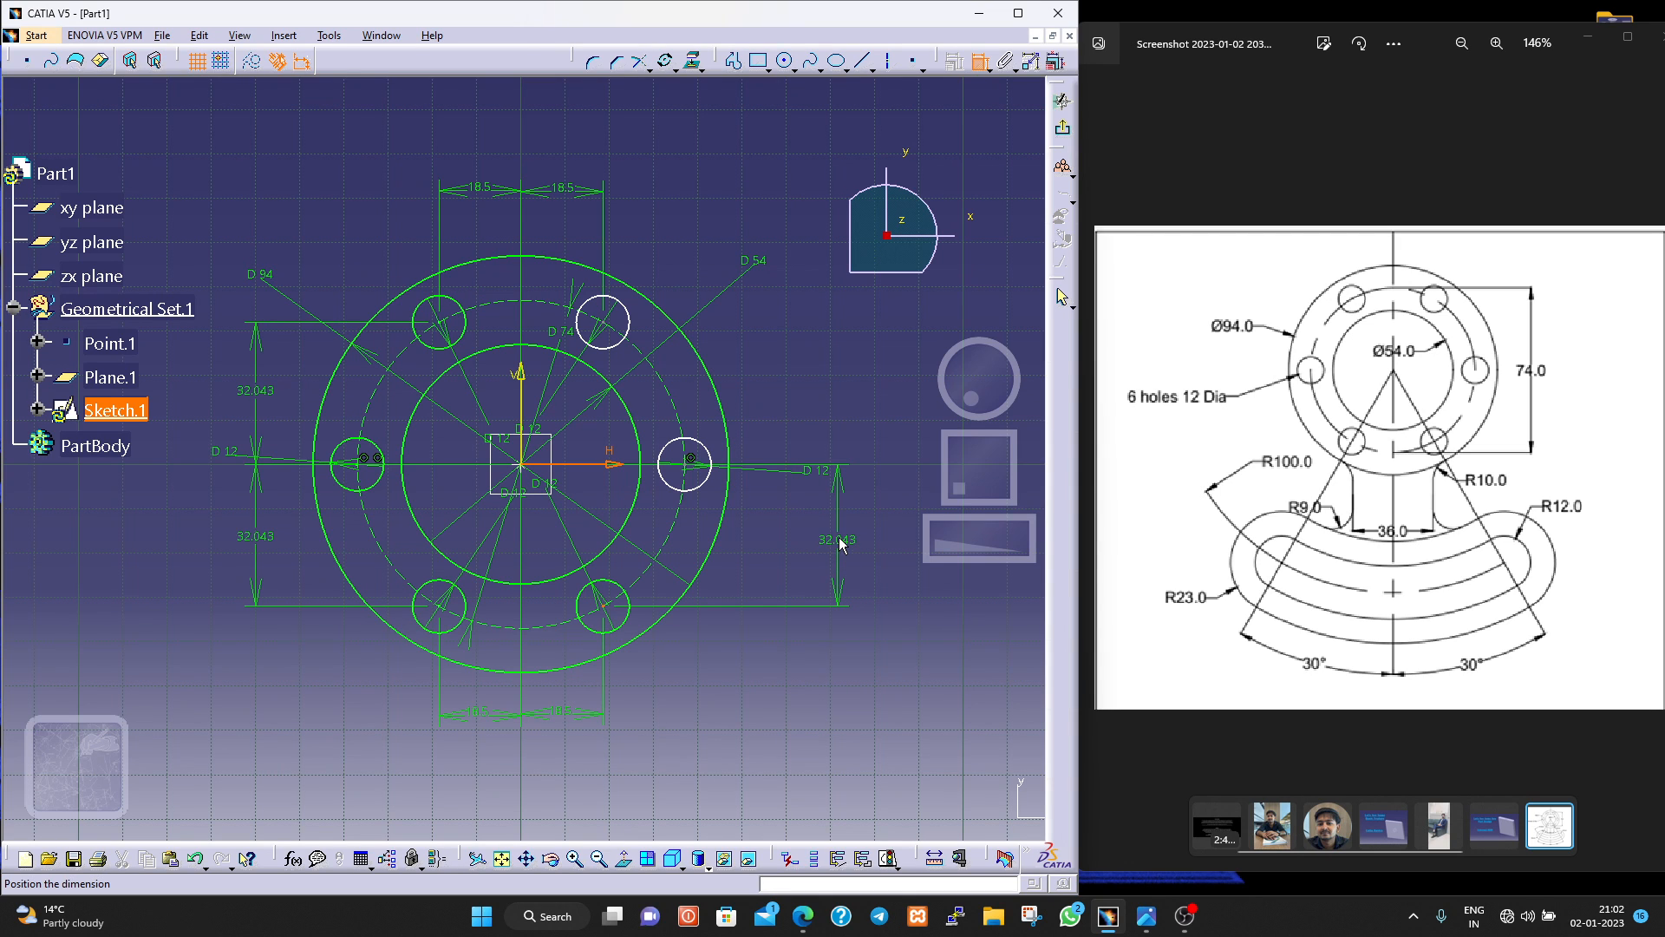
{"action": "left_click", "coordinate": [838, 537]}
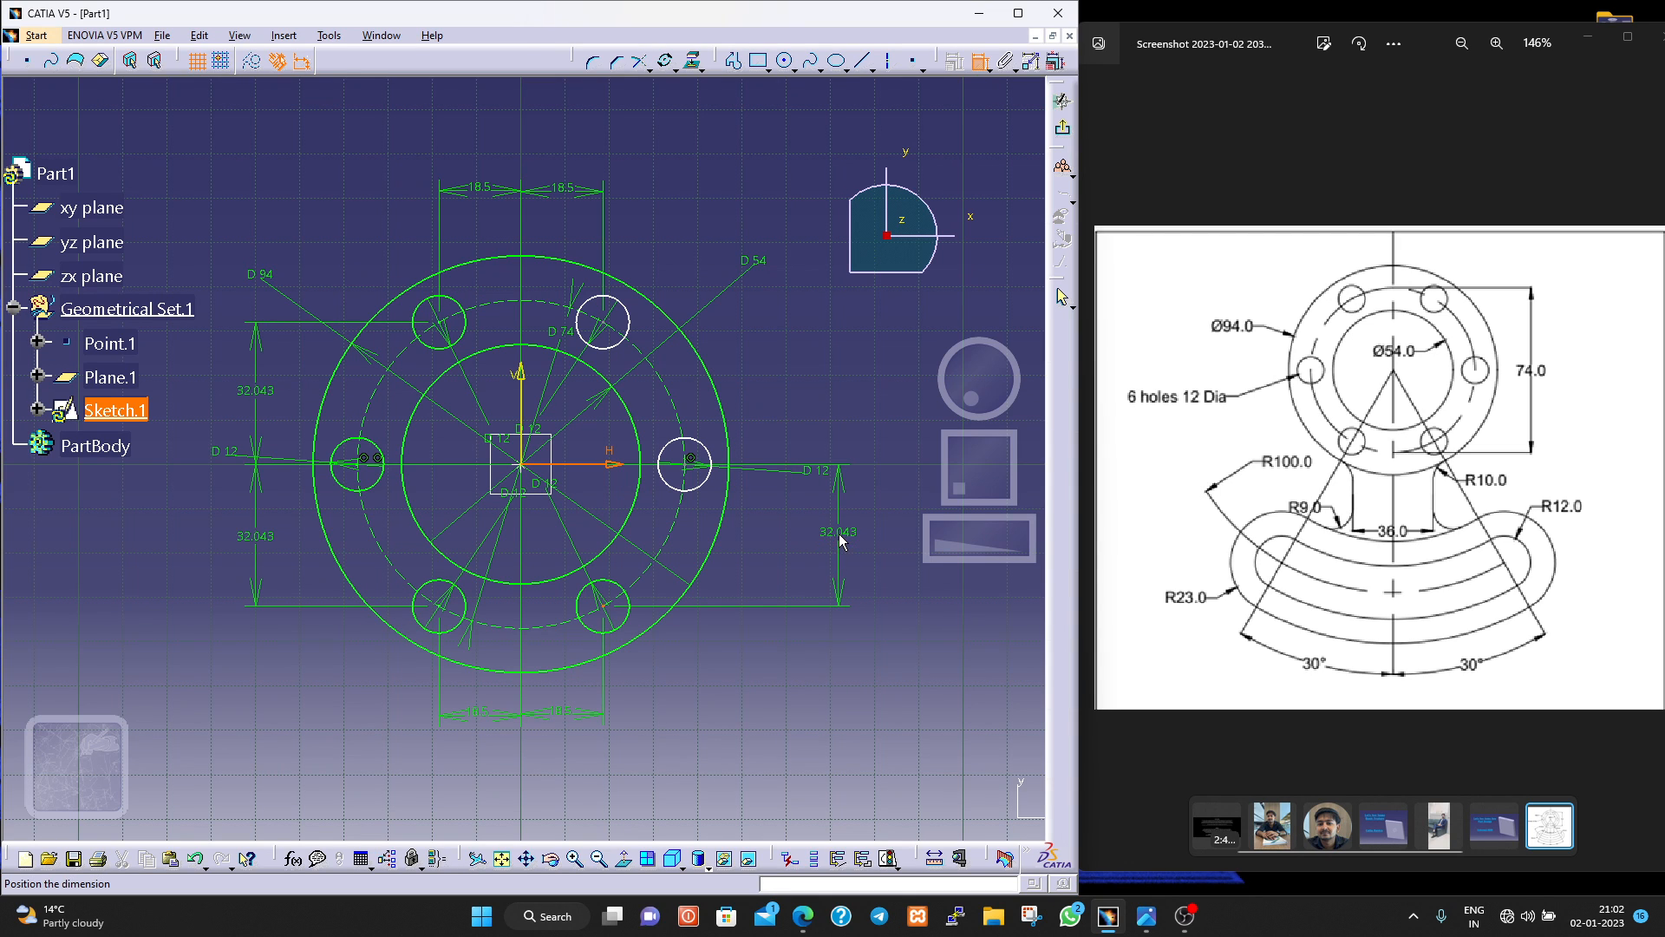
{"action": "left_click", "coordinate": [618, 332]}
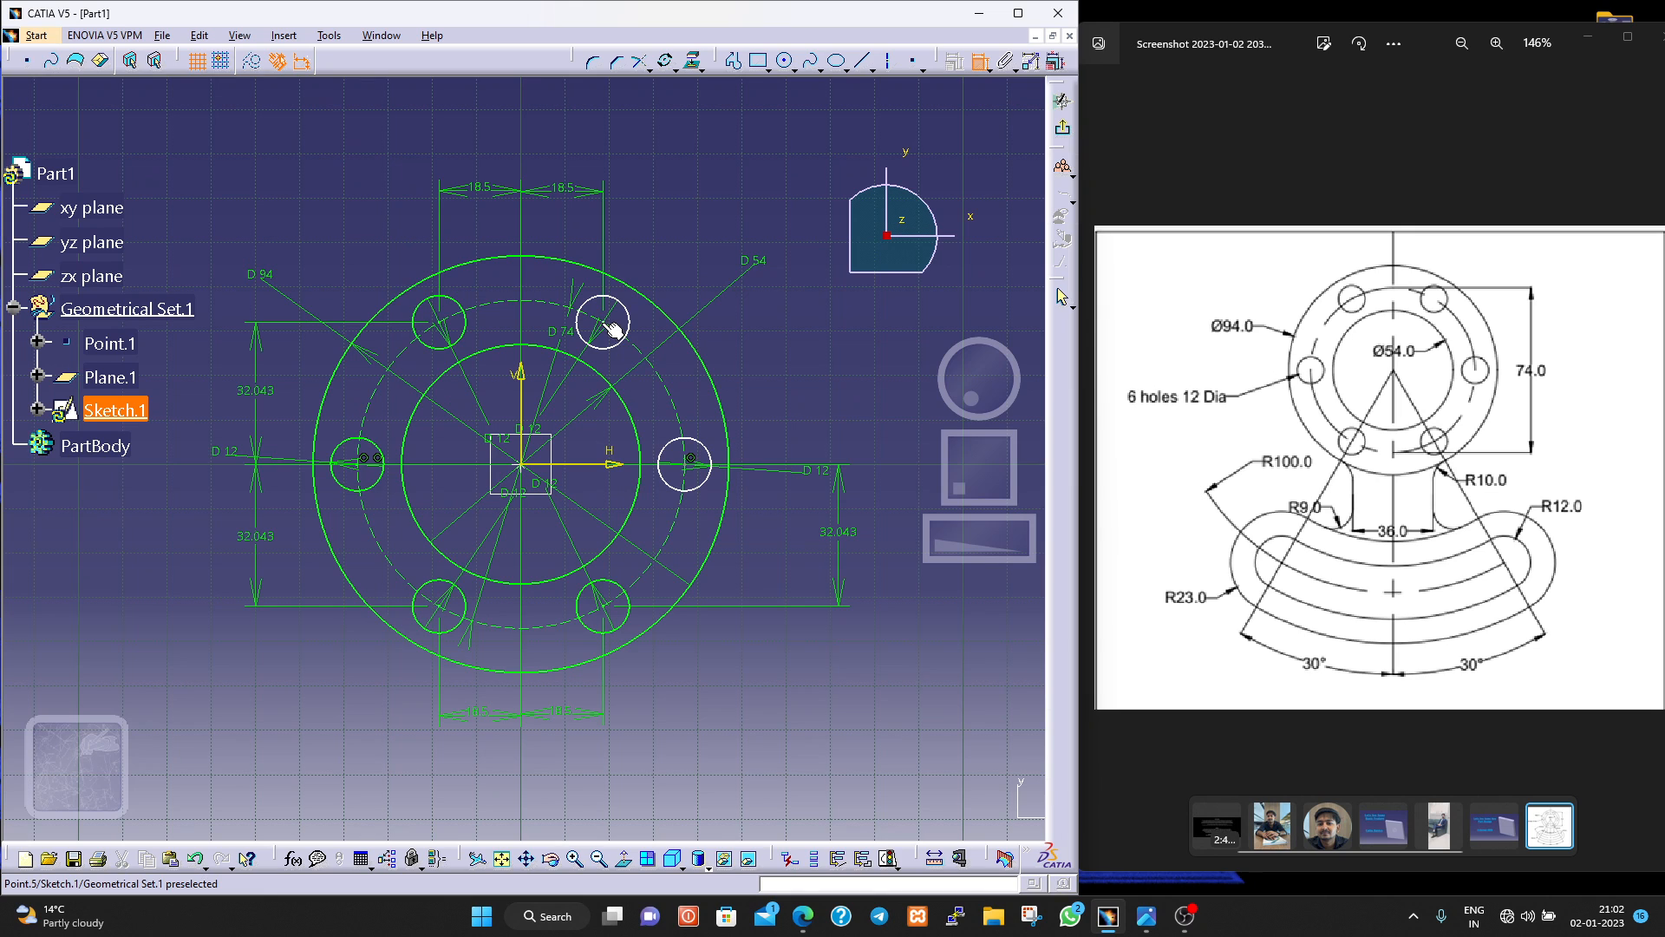
{"action": "left_click", "coordinate": [602, 322]}
{"action": "left_click", "coordinate": [602, 465]}
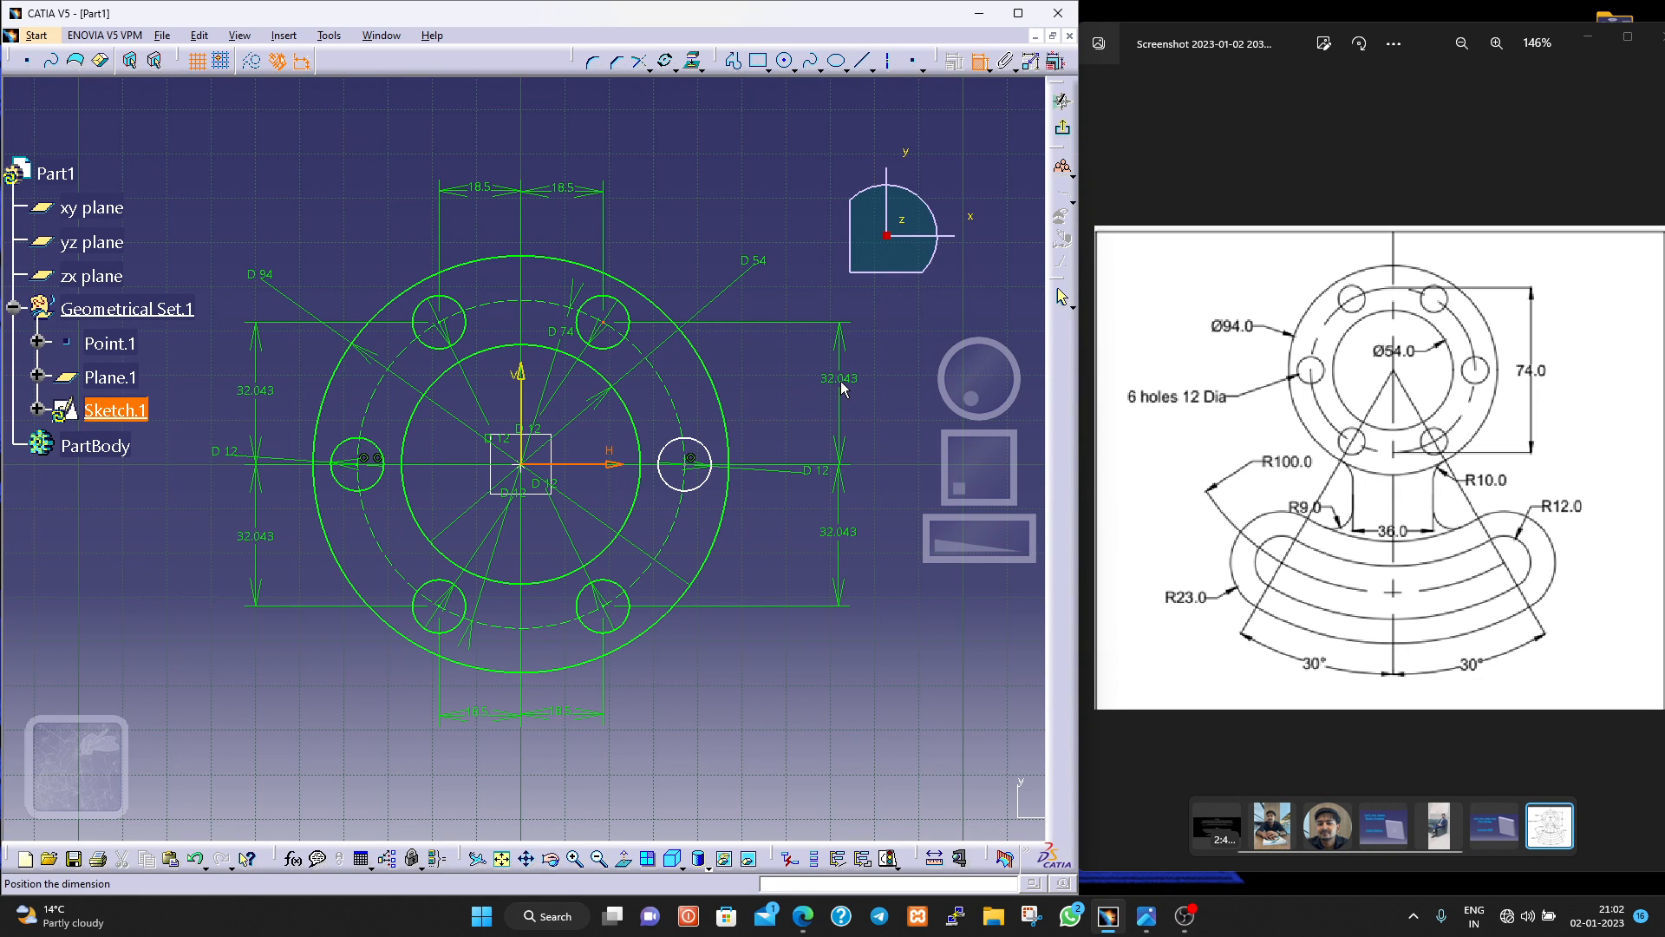
{"action": "left_click", "coordinate": [840, 382]}
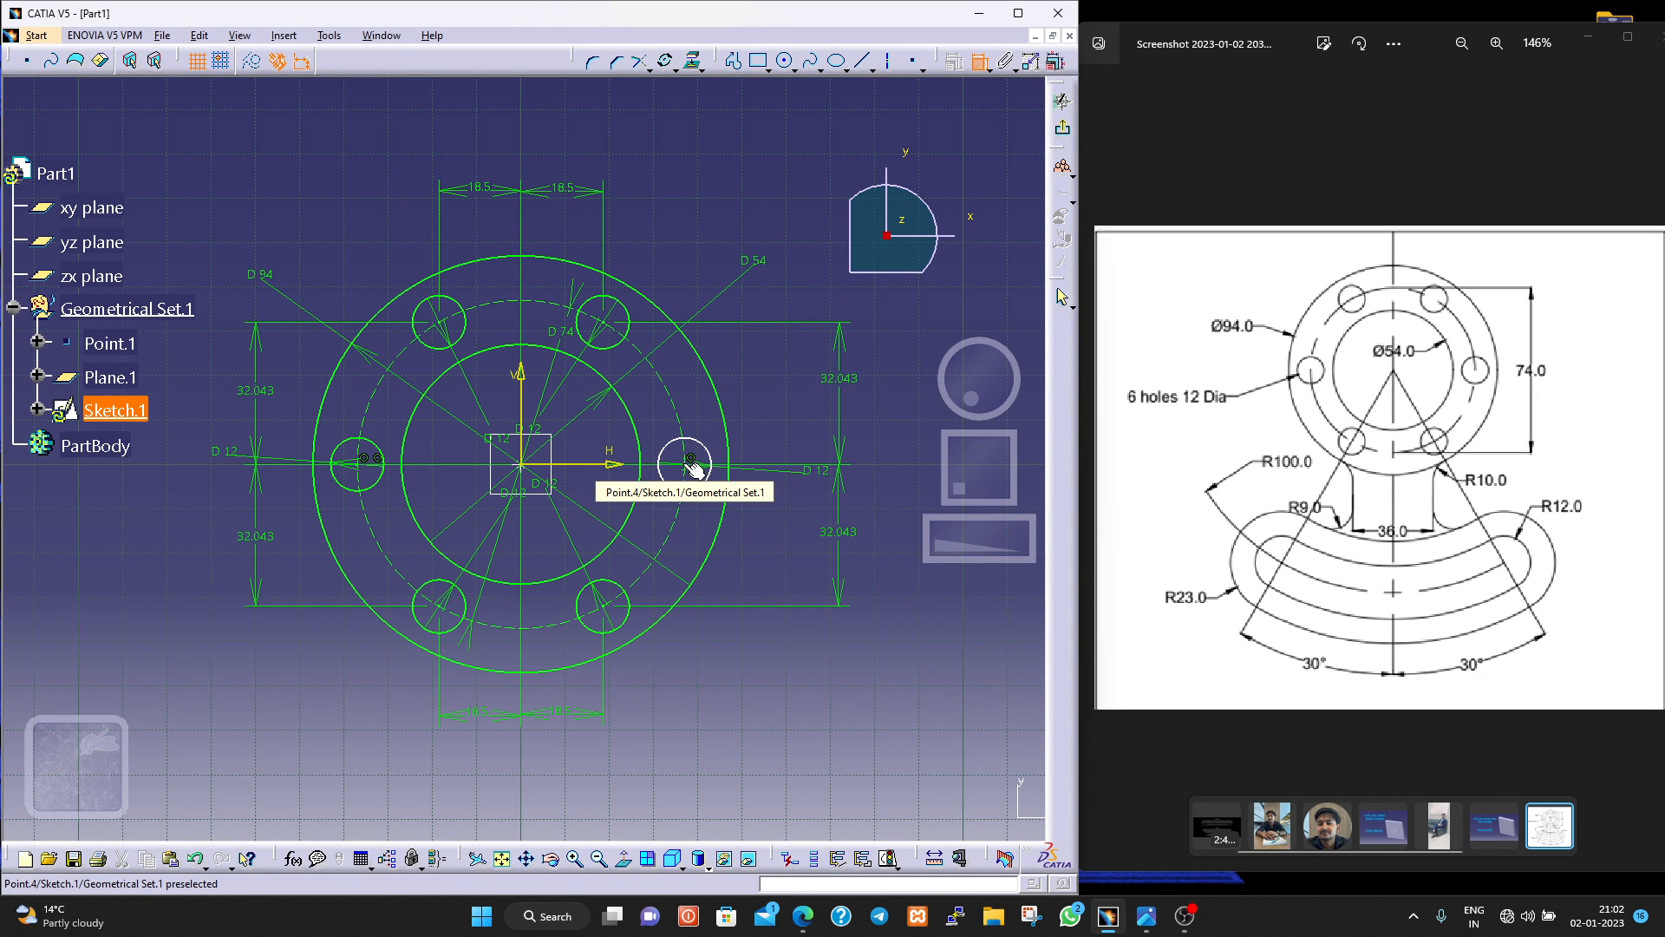
Dimension the horizontal distance from the rightmost hole's centre to the vertical axis, placing it above the flange.
{"action": "left_click", "coordinate": [521, 392]}
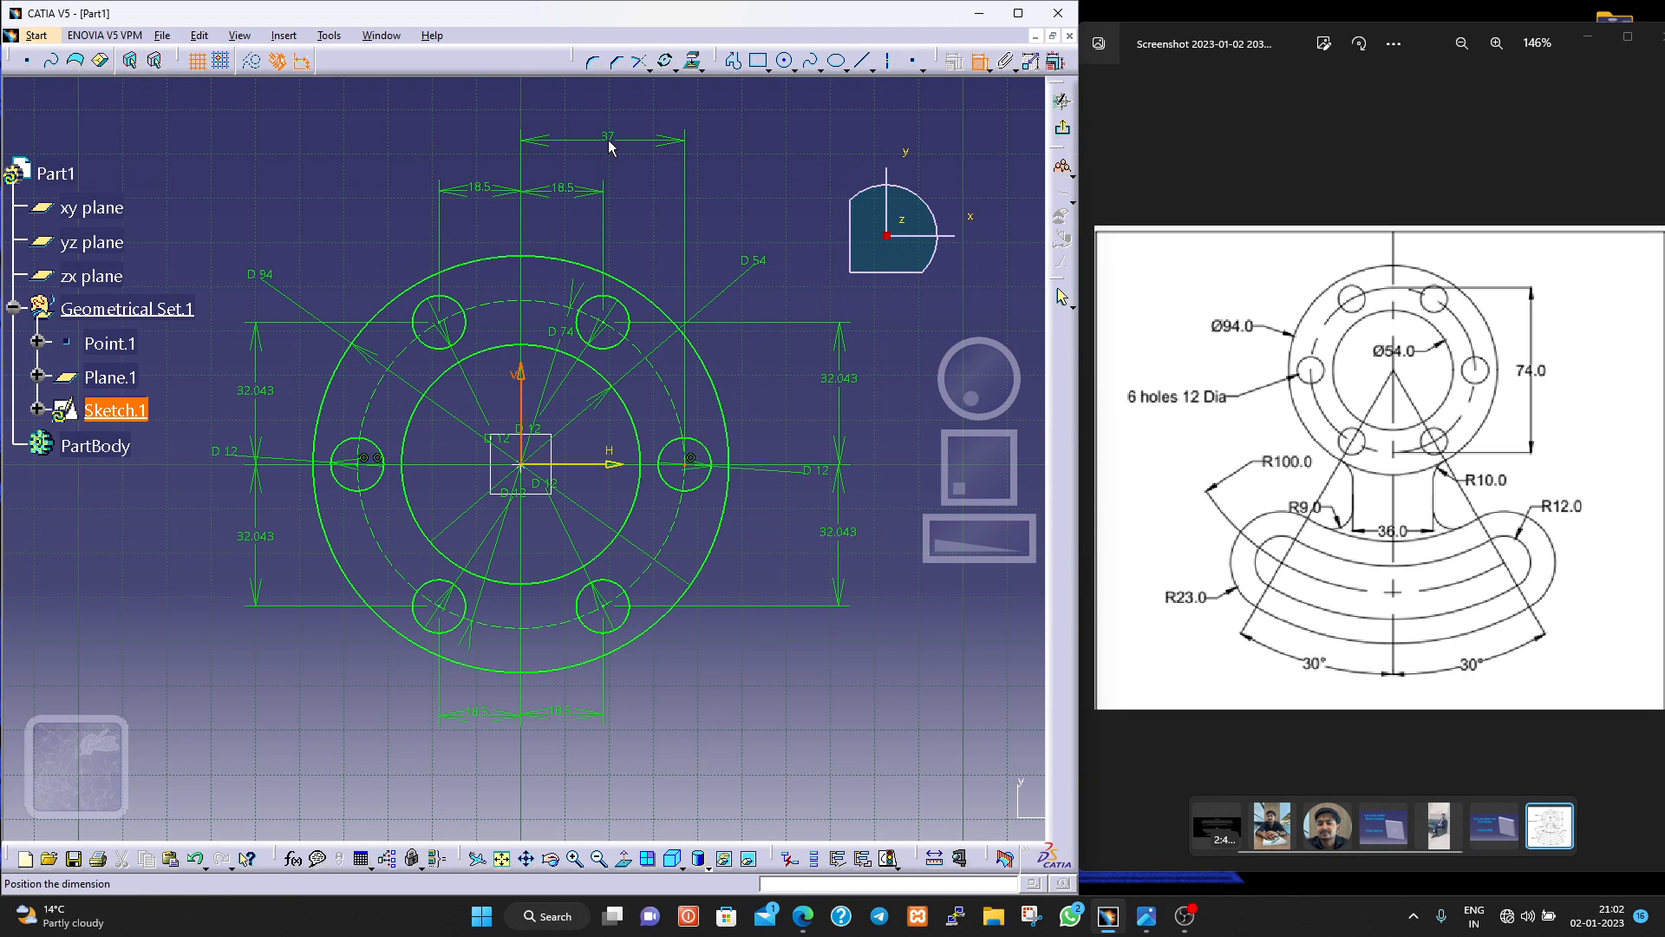
{"action": "left_click", "coordinate": [611, 149]}
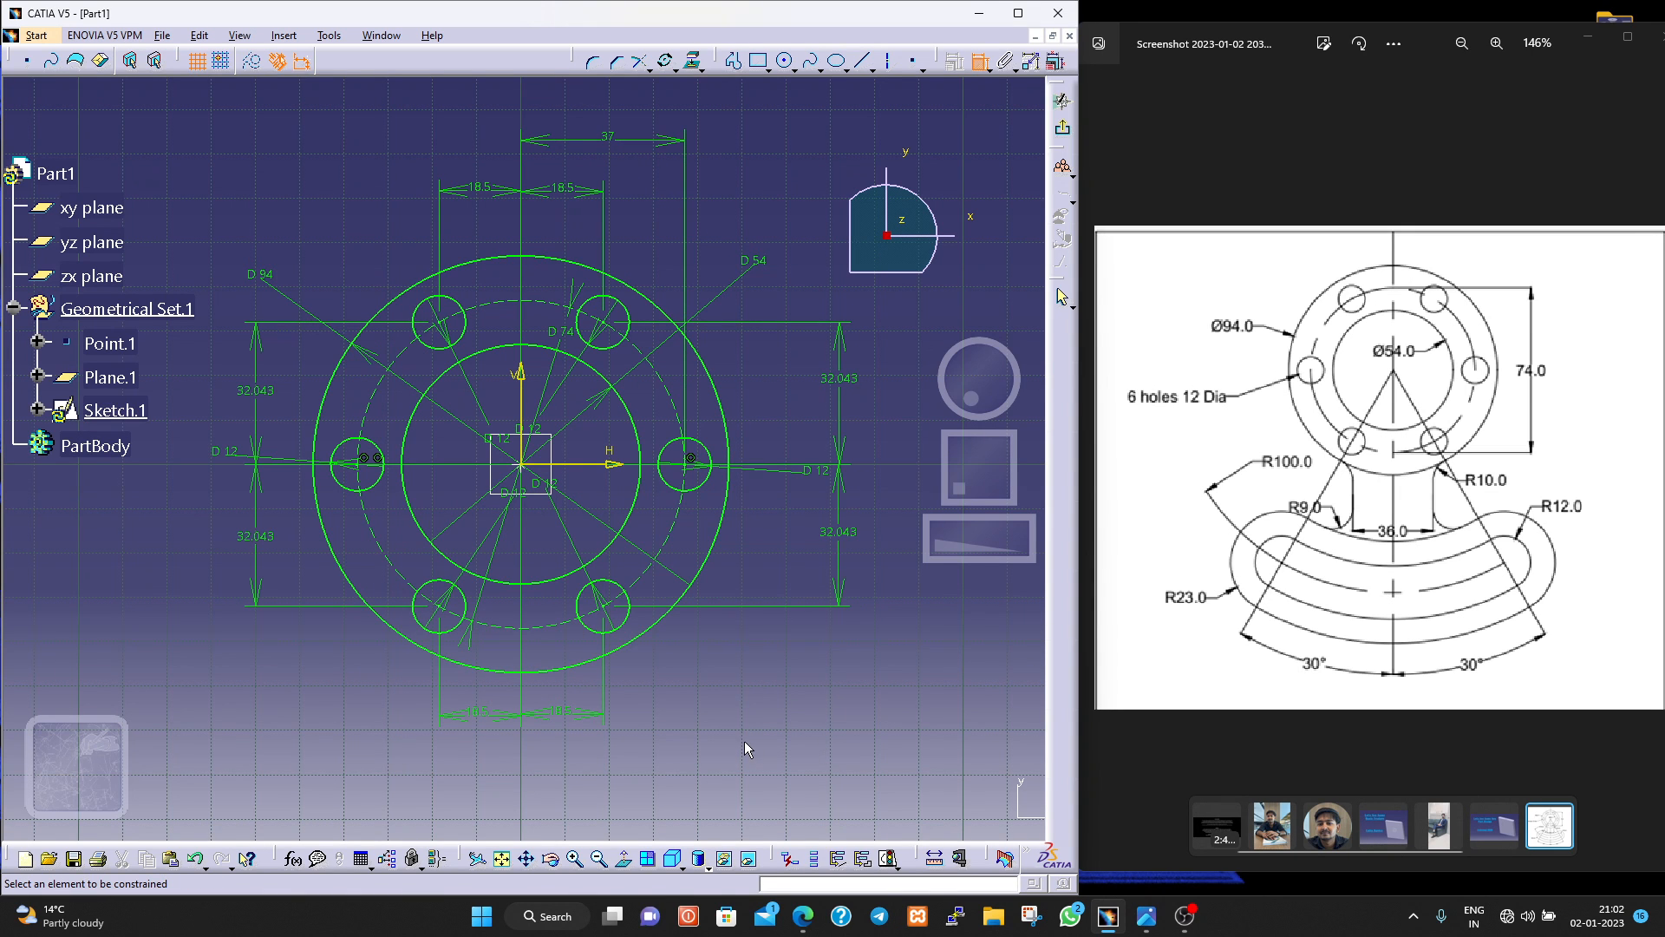
{"action": "mouse_move", "coordinate": [744, 741]}
{"action": "middle_mouse_down"}
{"action": "mouse_move", "coordinate": [769, 537]}
{"action": "mouse_move", "coordinate": [767, 582]}
{"action": "middle_mouse_up"}
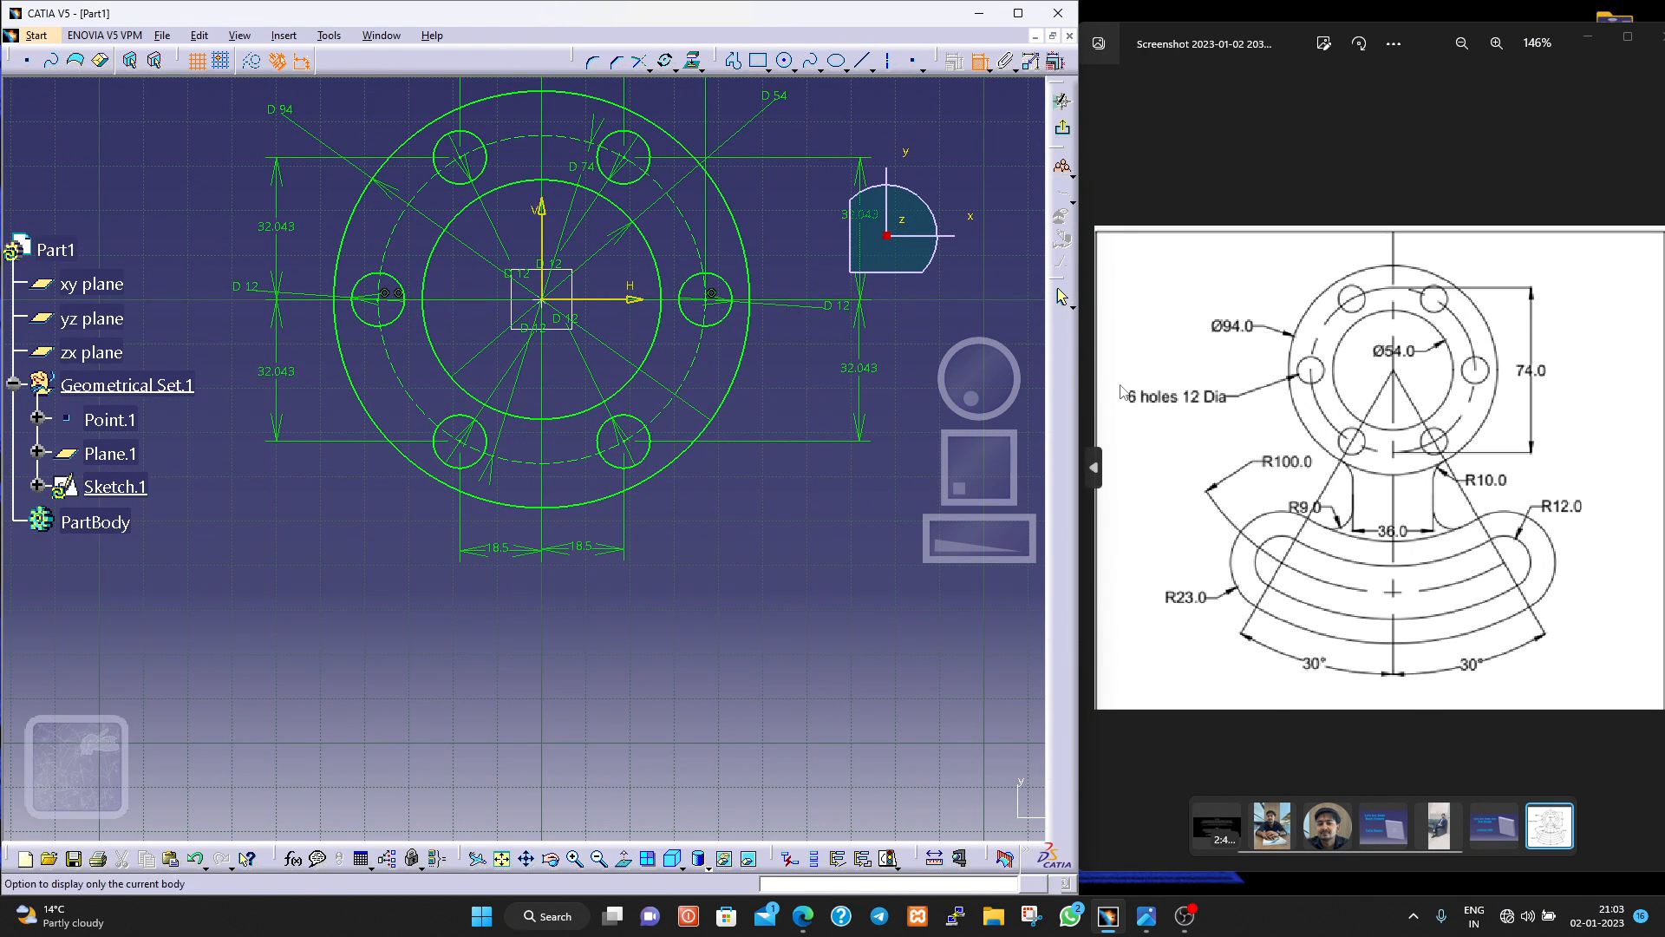
{"action": "left_click", "coordinate": [769, 68]}
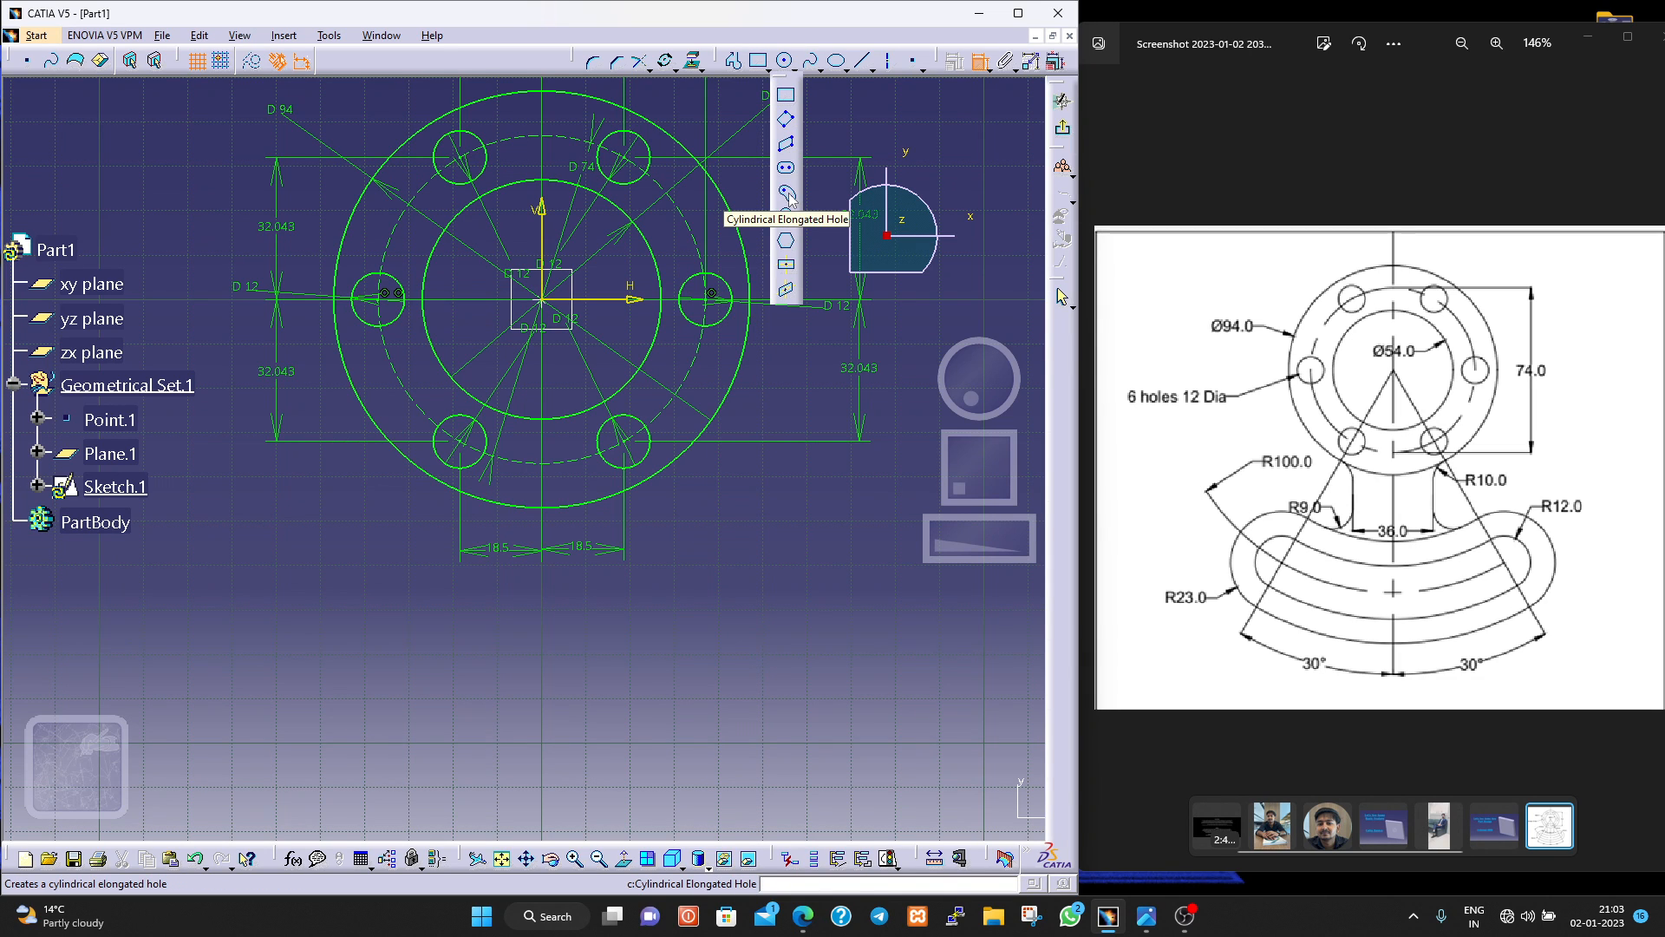
{"action": "left_click", "coordinate": [790, 196]}
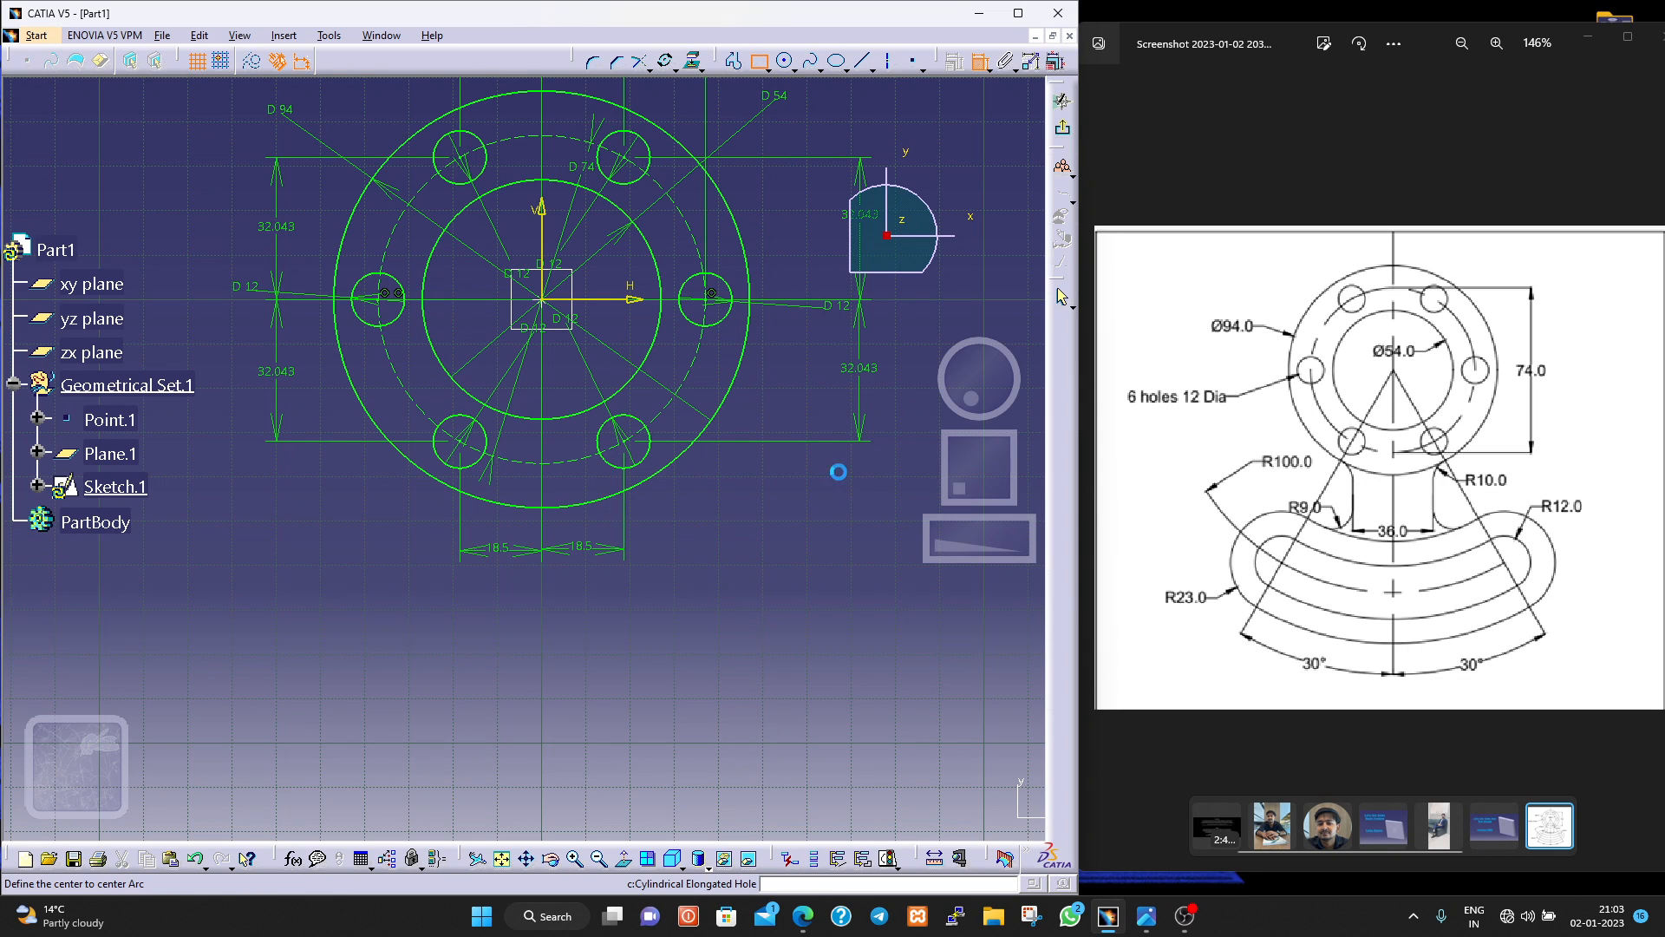
{"action": "left_click", "coordinate": [359, 656]}
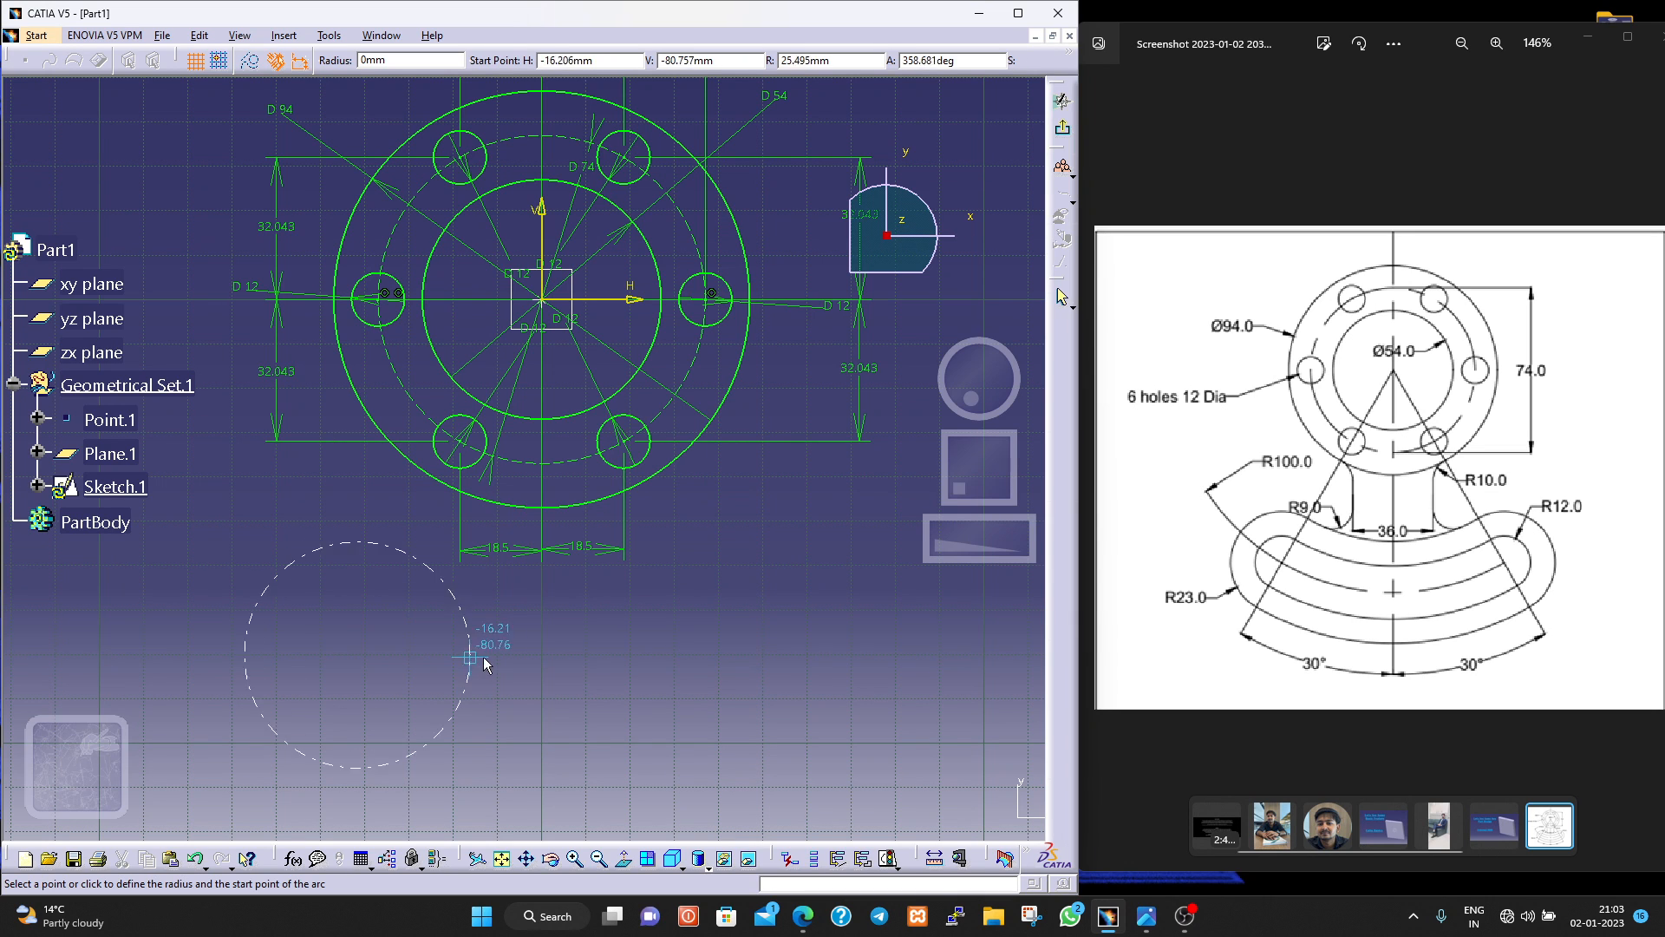
{"action": "left_click", "coordinate": [698, 657]}
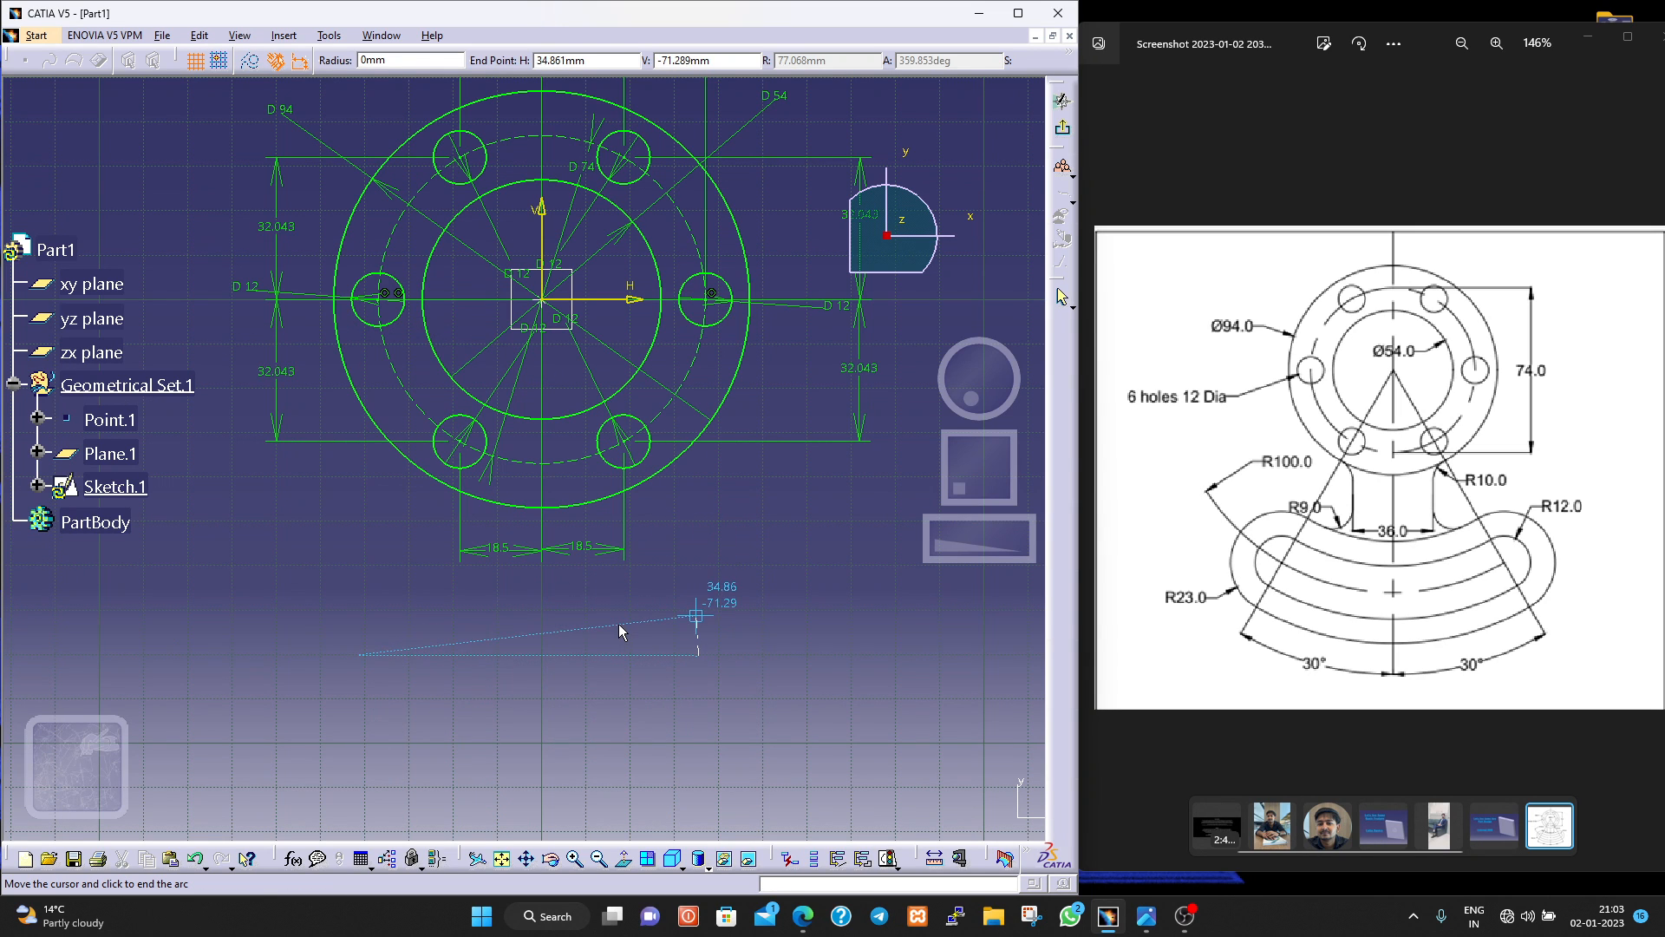
{"action": "key", "text": "Escape"}
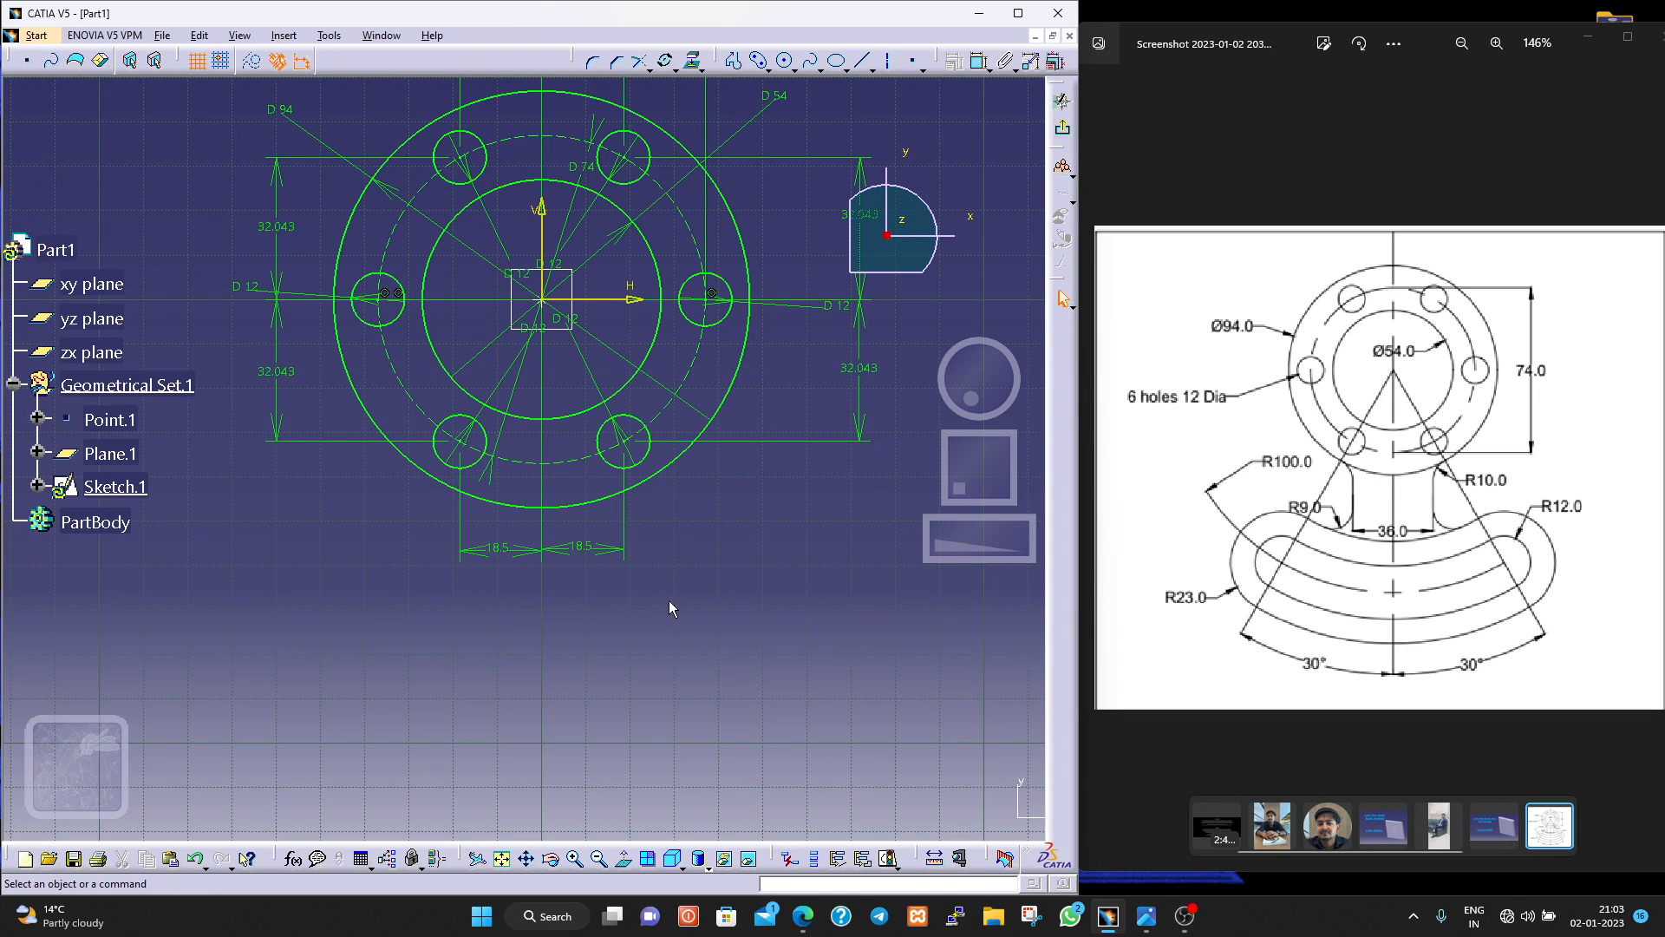
Sketch a cylindrical elongated hole below the flange, centred on the origin, with about 99 mm centreline radius and about 14 mm end radius.
{"action": "left_click", "coordinate": [768, 67]}
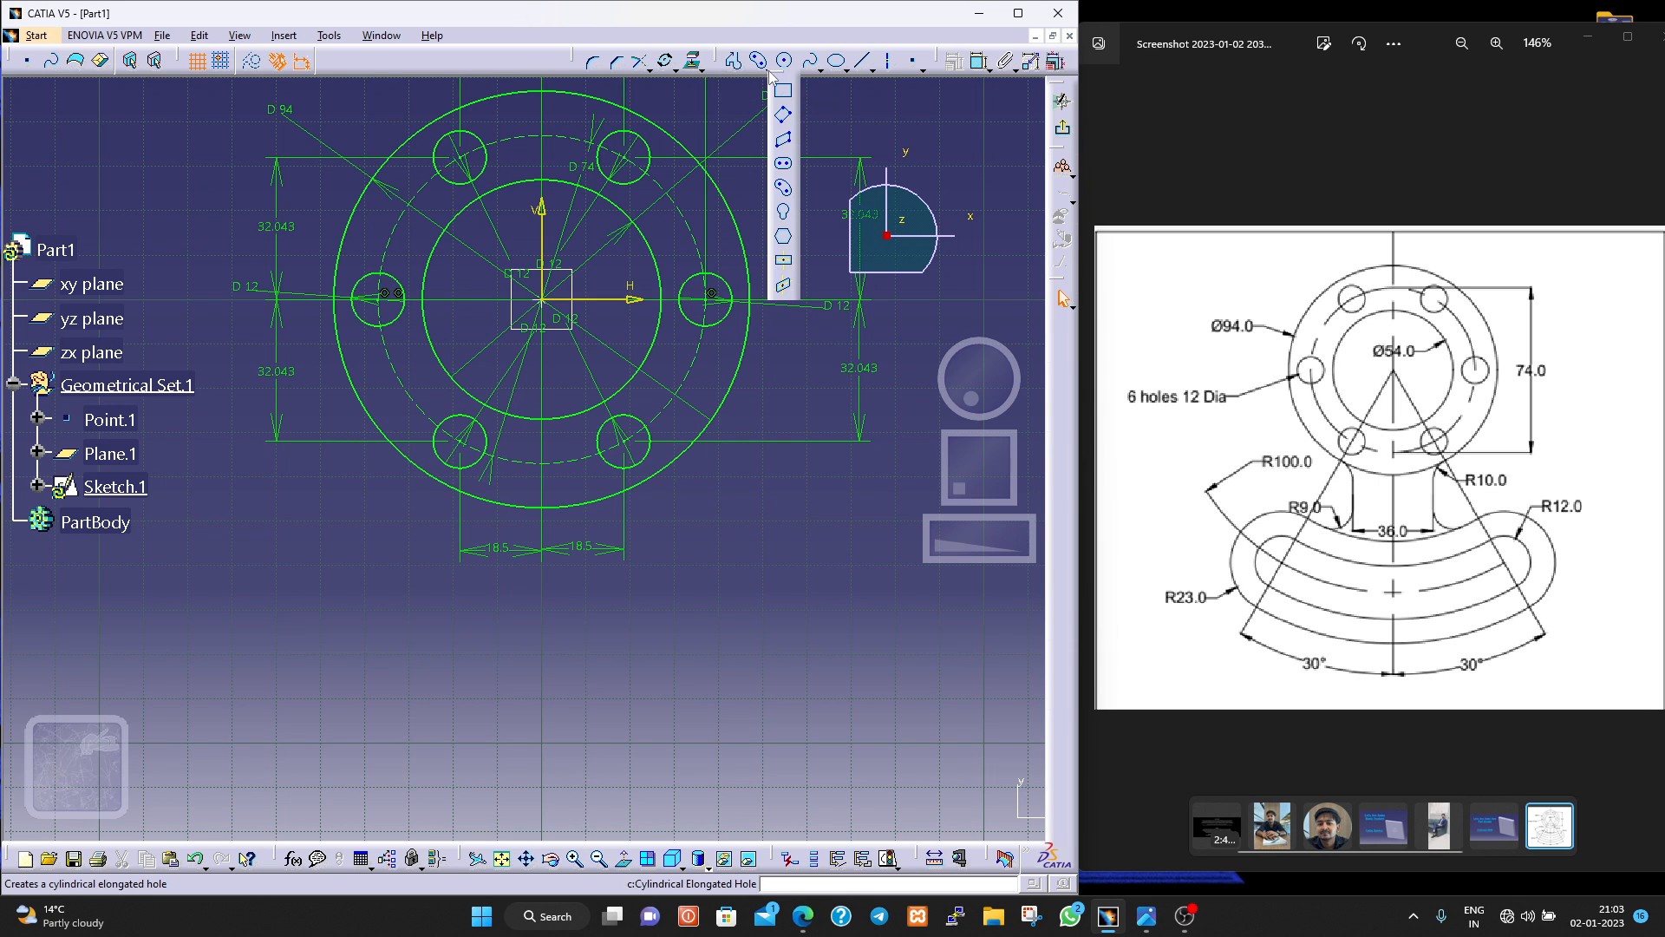
{"action": "left_click", "coordinate": [785, 185]}
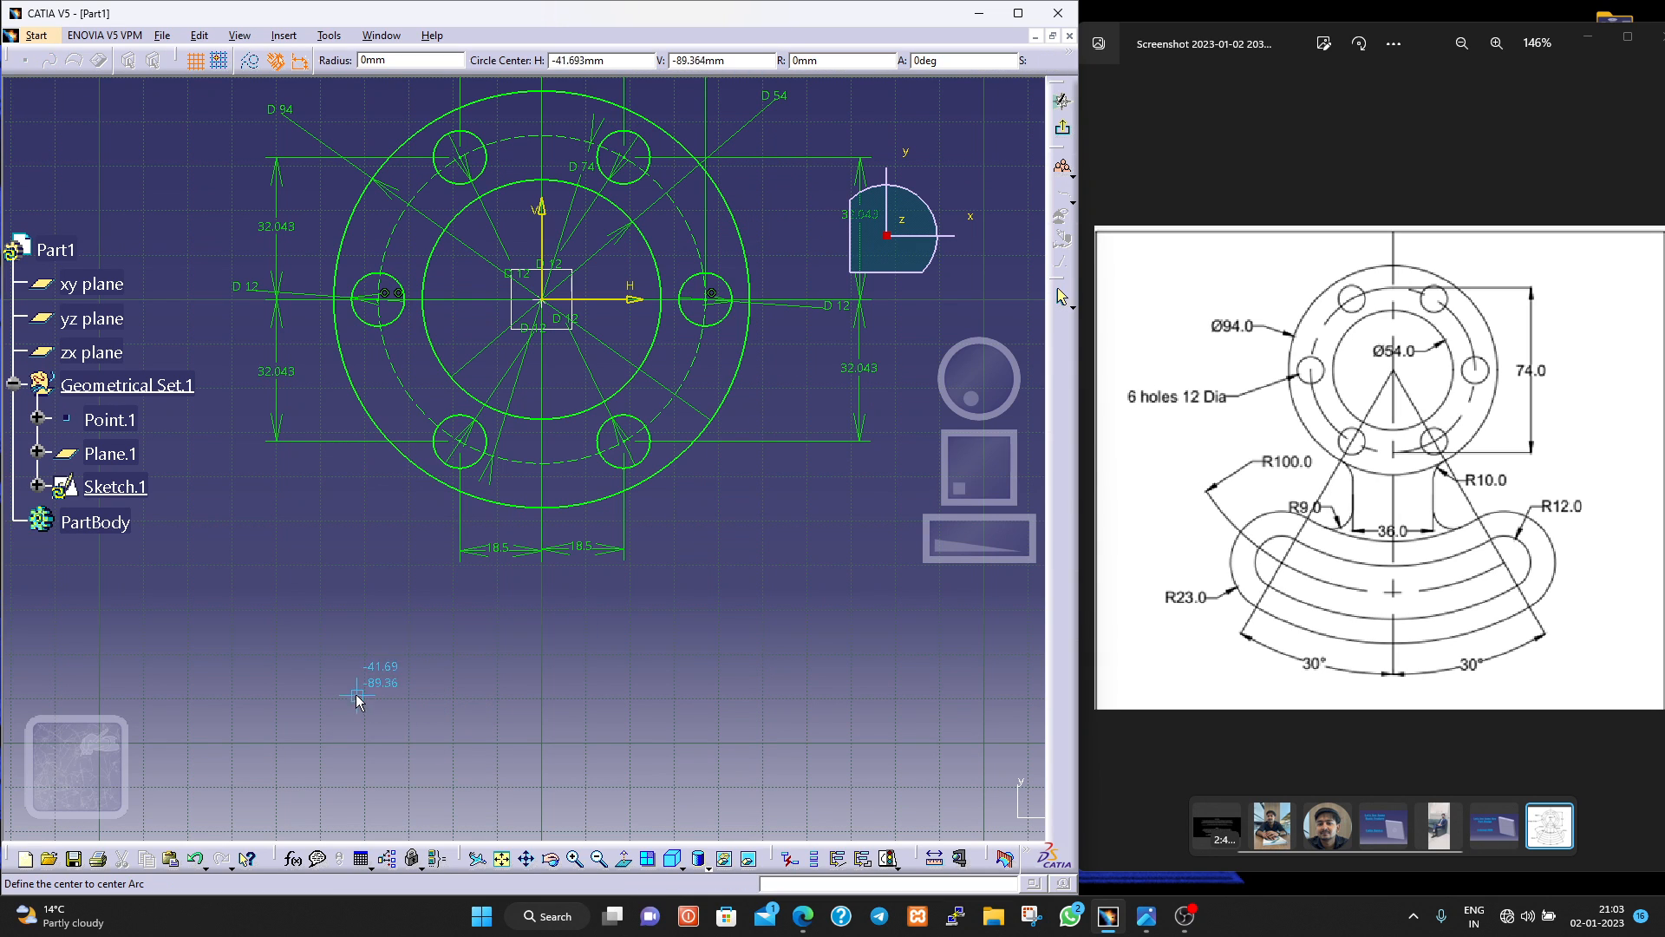
{"action": "left_click", "coordinate": [544, 300]}
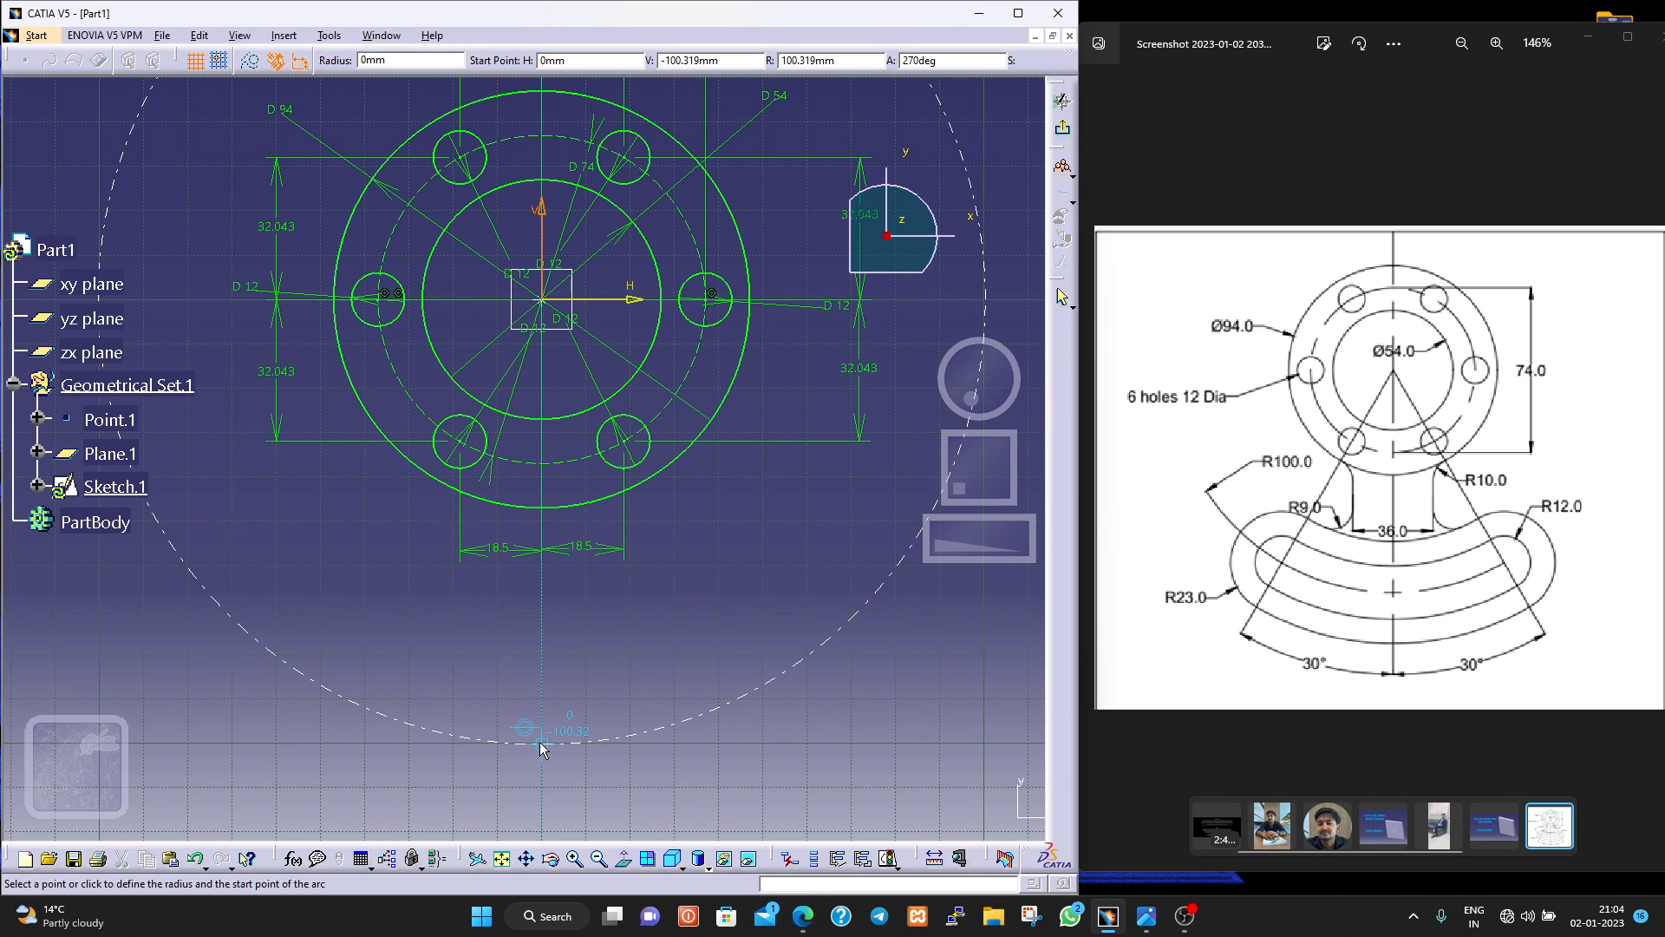
{"action": "left_click", "coordinate": [224, 606]}
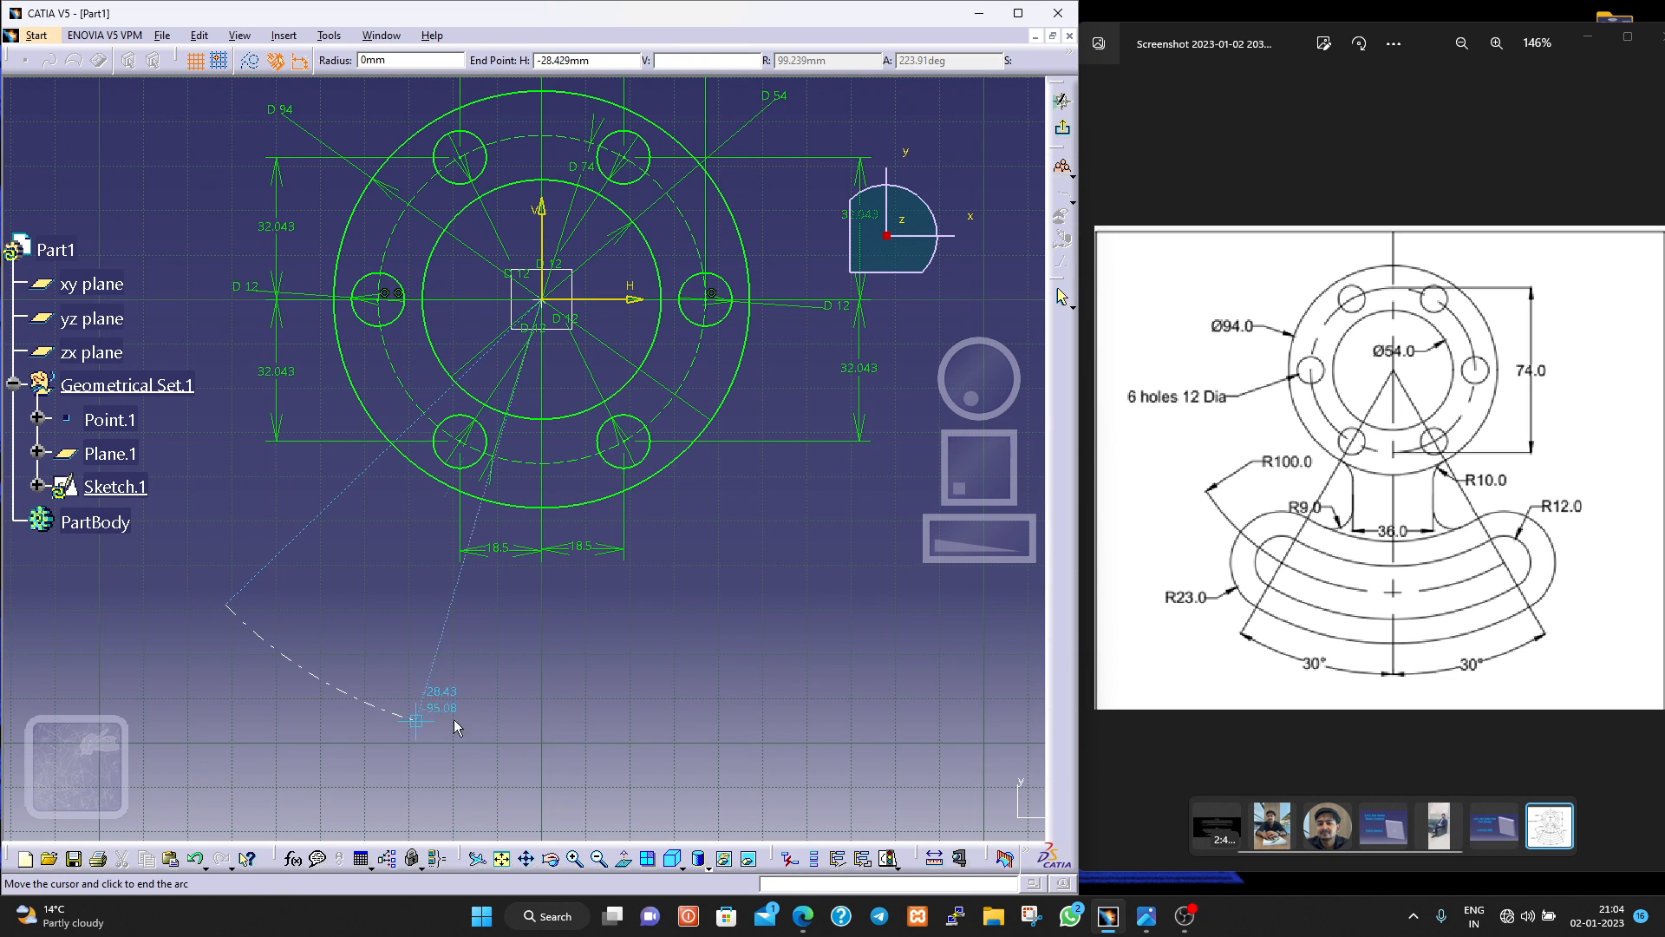
{"action": "left_click", "coordinate": [817, 646]}
{"action": "left_click", "coordinate": [861, 688]}
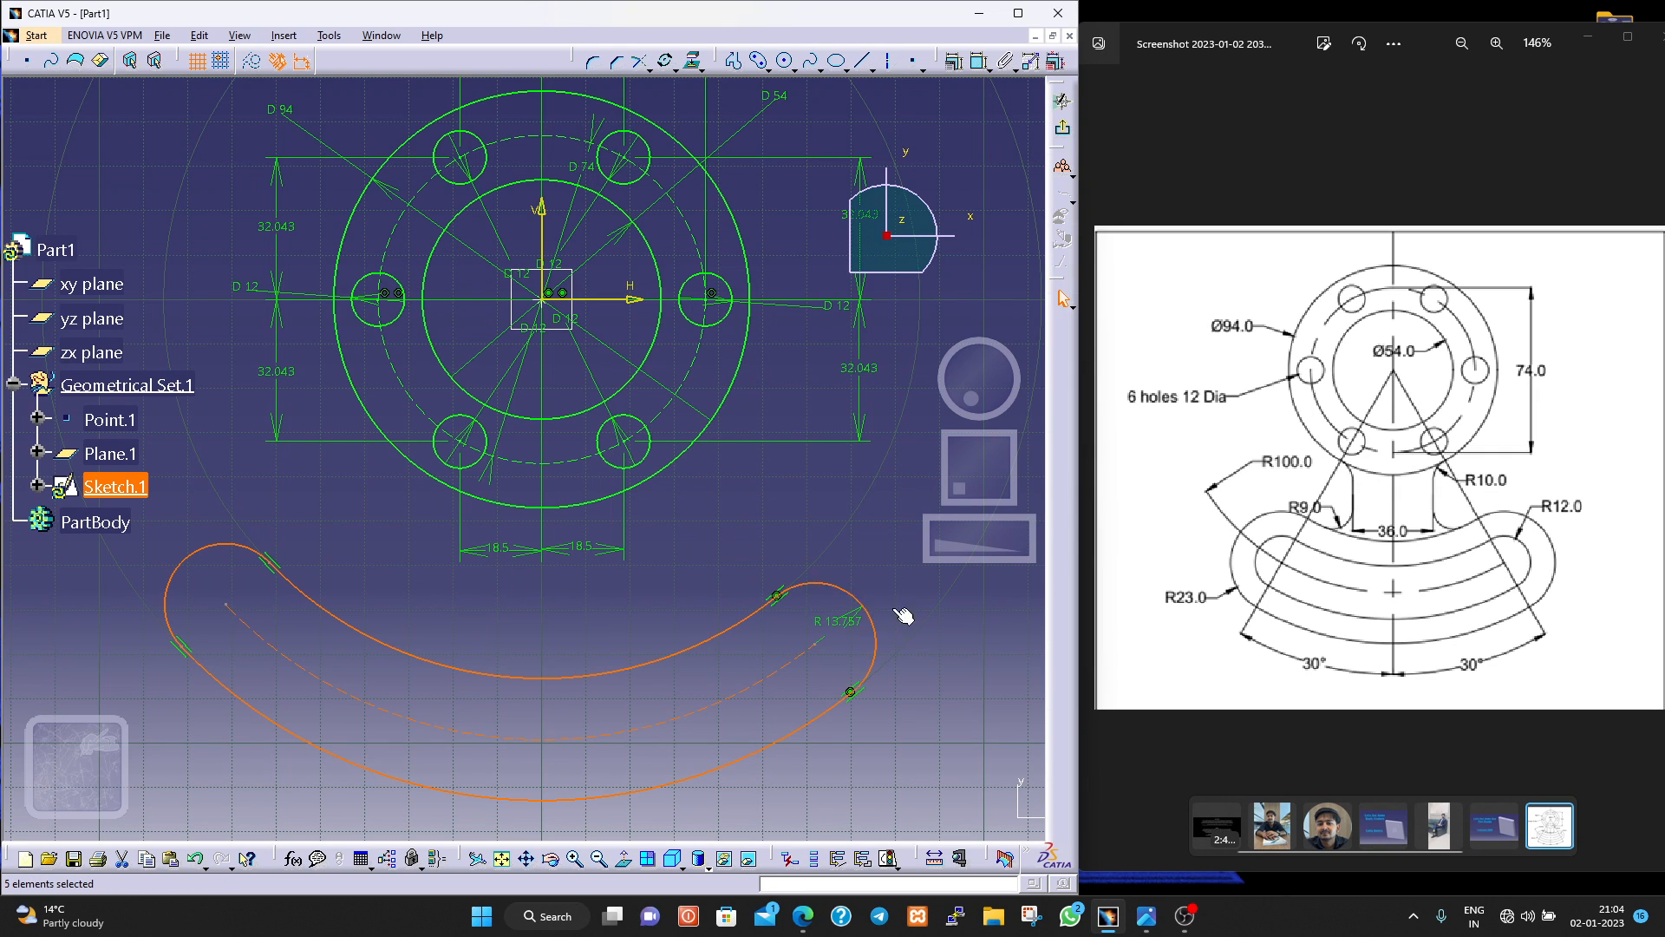
Dimension the radius of the curved slot's centreline arc and set it to 100 mm.
{"action": "left_click", "coordinate": [980, 63]}
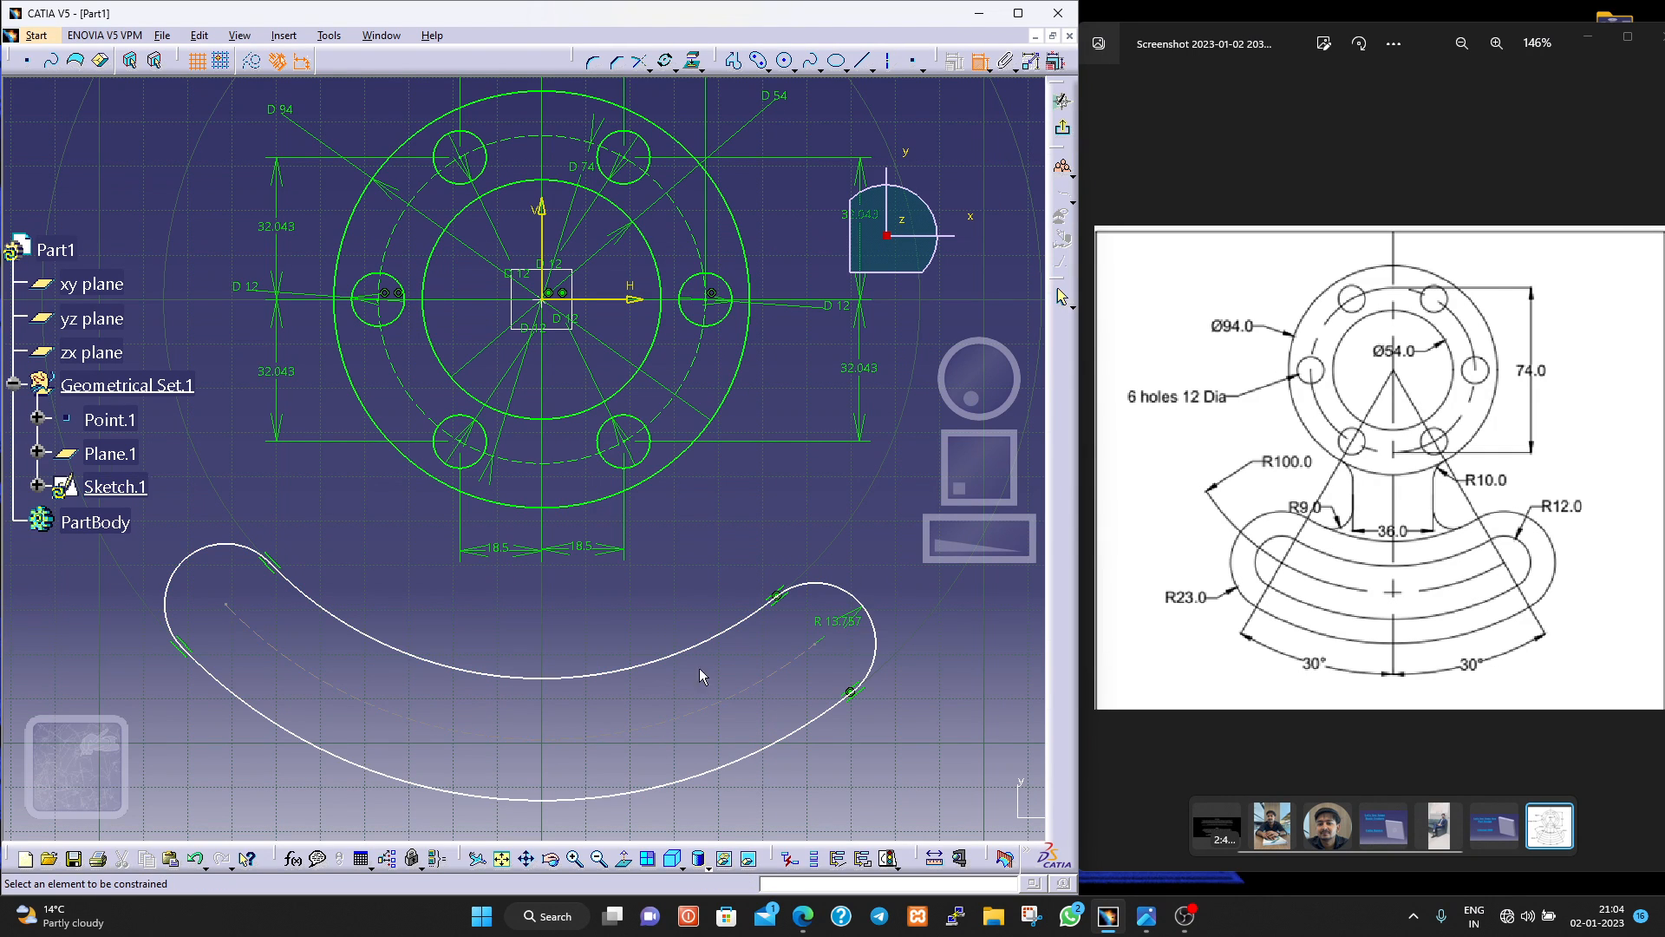
{"action": "left_click", "coordinate": [277, 645]}
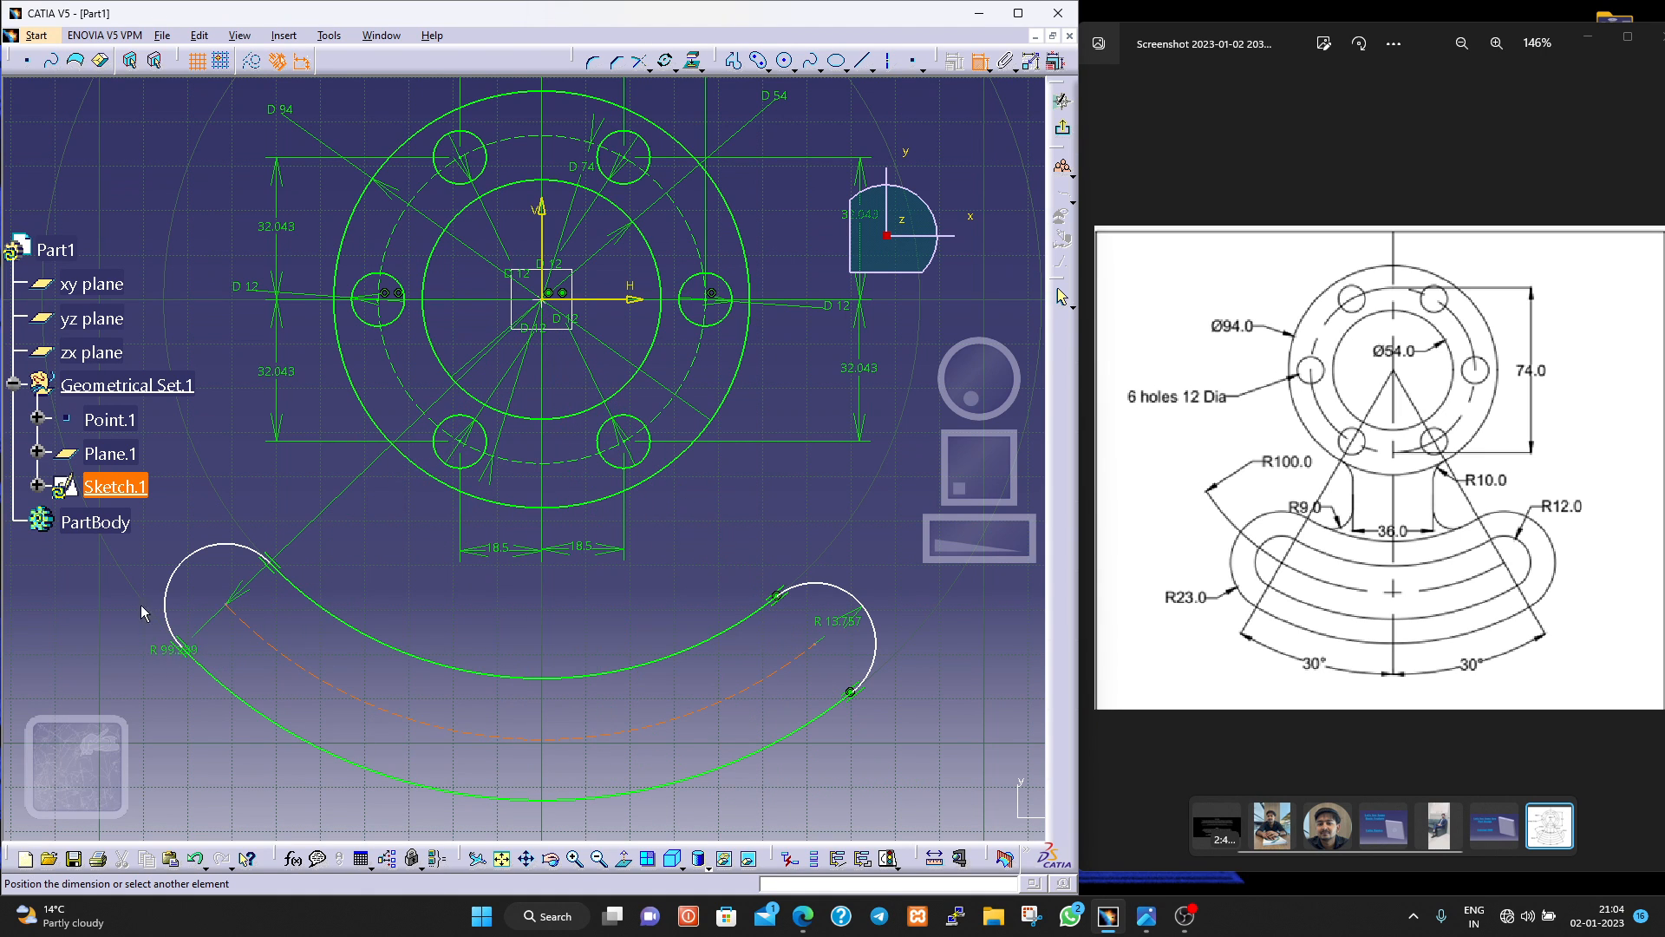
{"action": "left_click", "coordinate": [101, 655]}
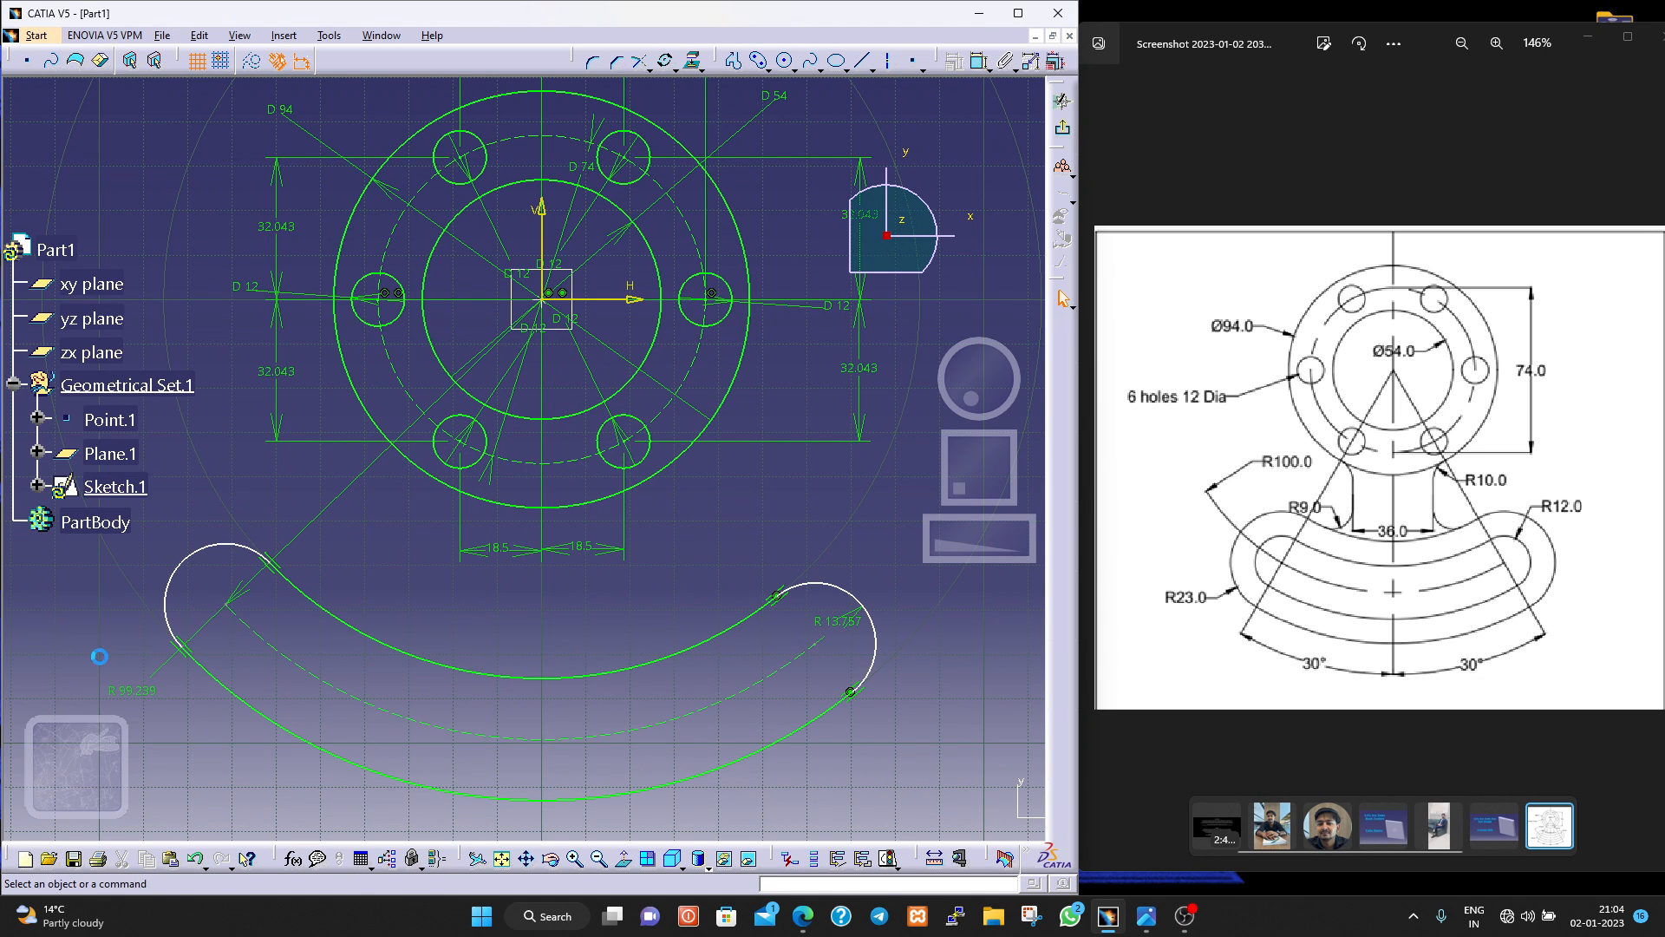
{"action": "double_click", "coordinate": [153, 691]}
{"action": "type", "text": "100"}
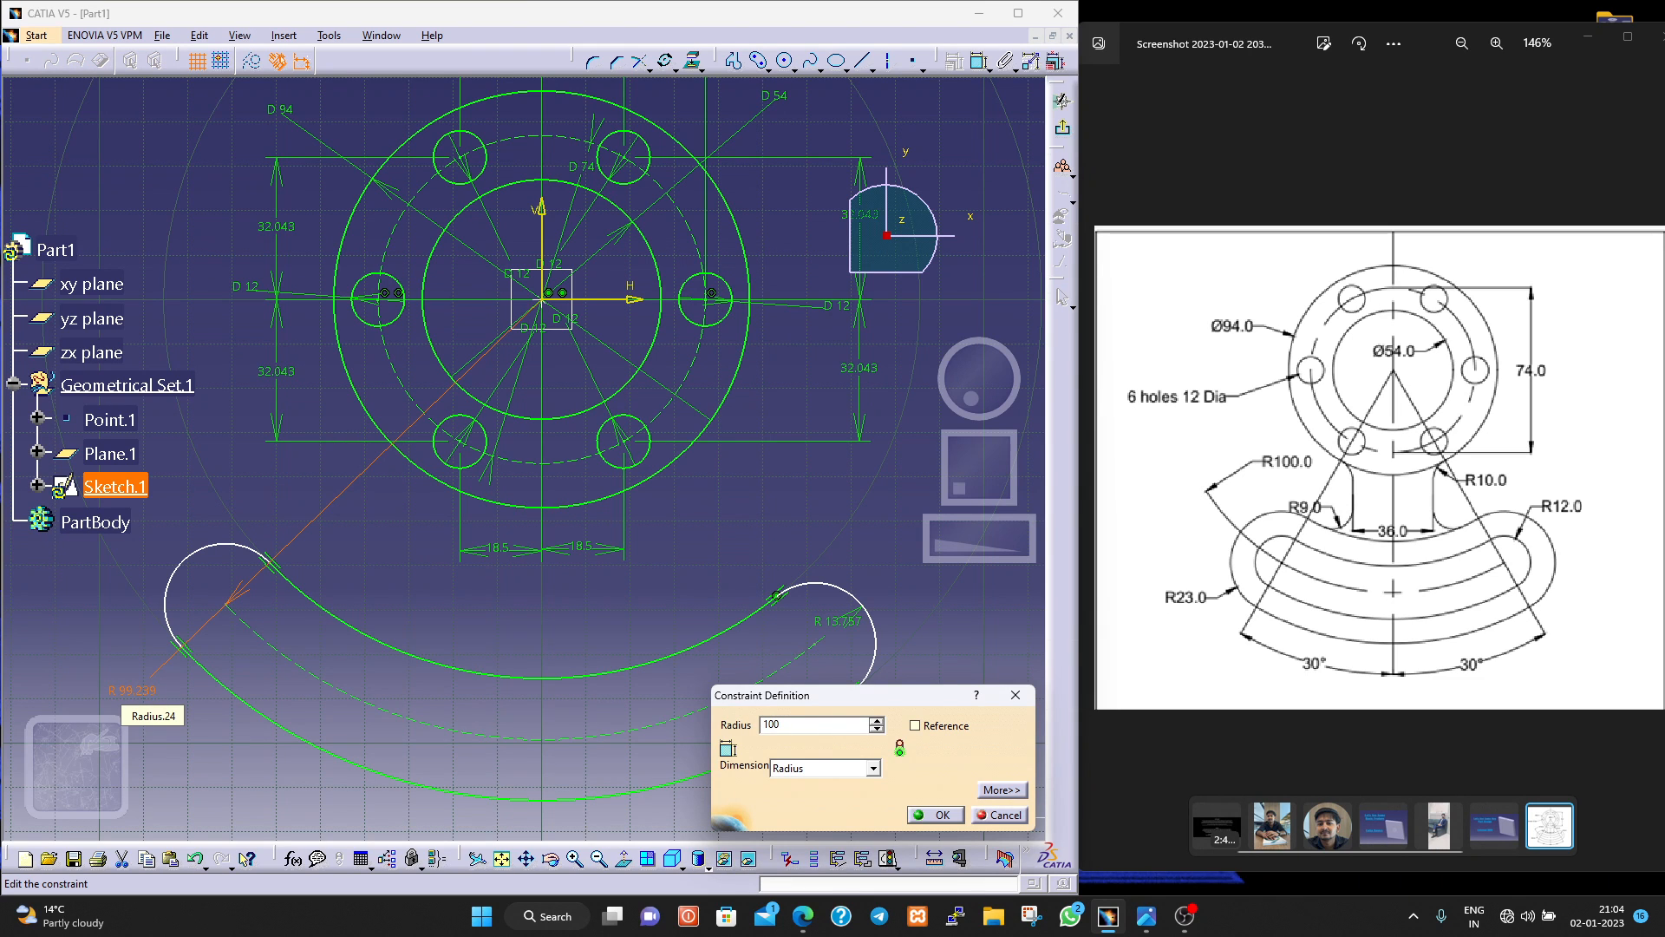
{"action": "key", "text": "Return"}
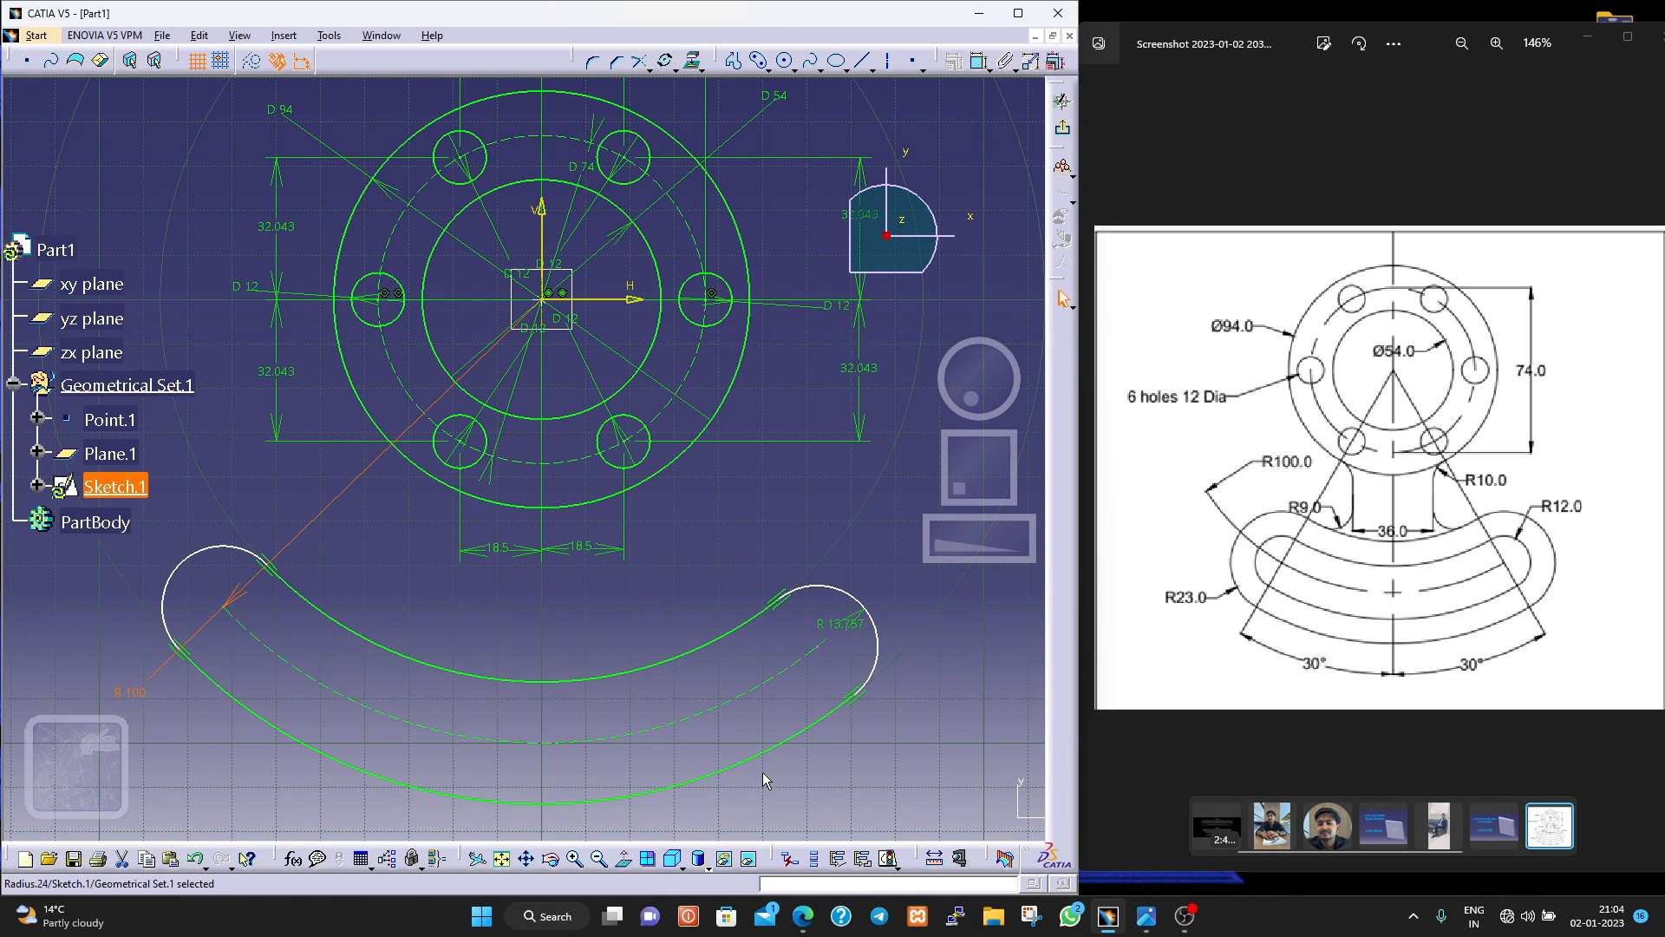
Draw a vertical axis line about 247 mm long through the origin, extending above the flange and below the curved slot.
{"action": "left_click", "coordinate": [887, 60]}
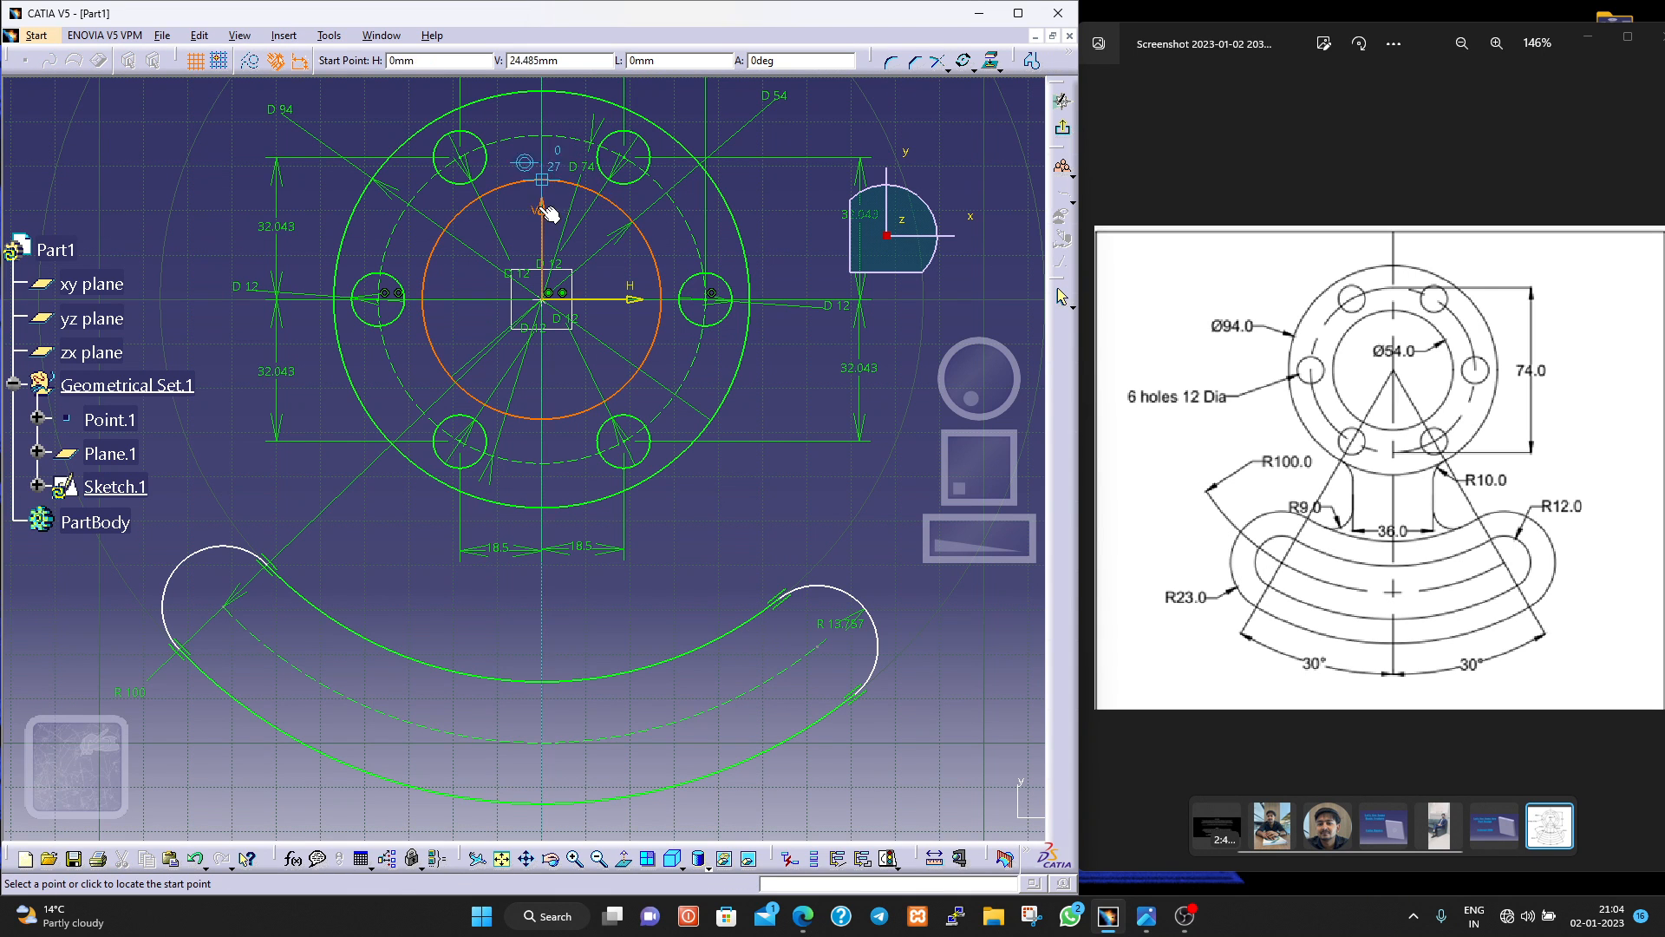
{"action": "middle_click_drag", "start_coordinate": [579, 346], "coordinate": [582, 416]}
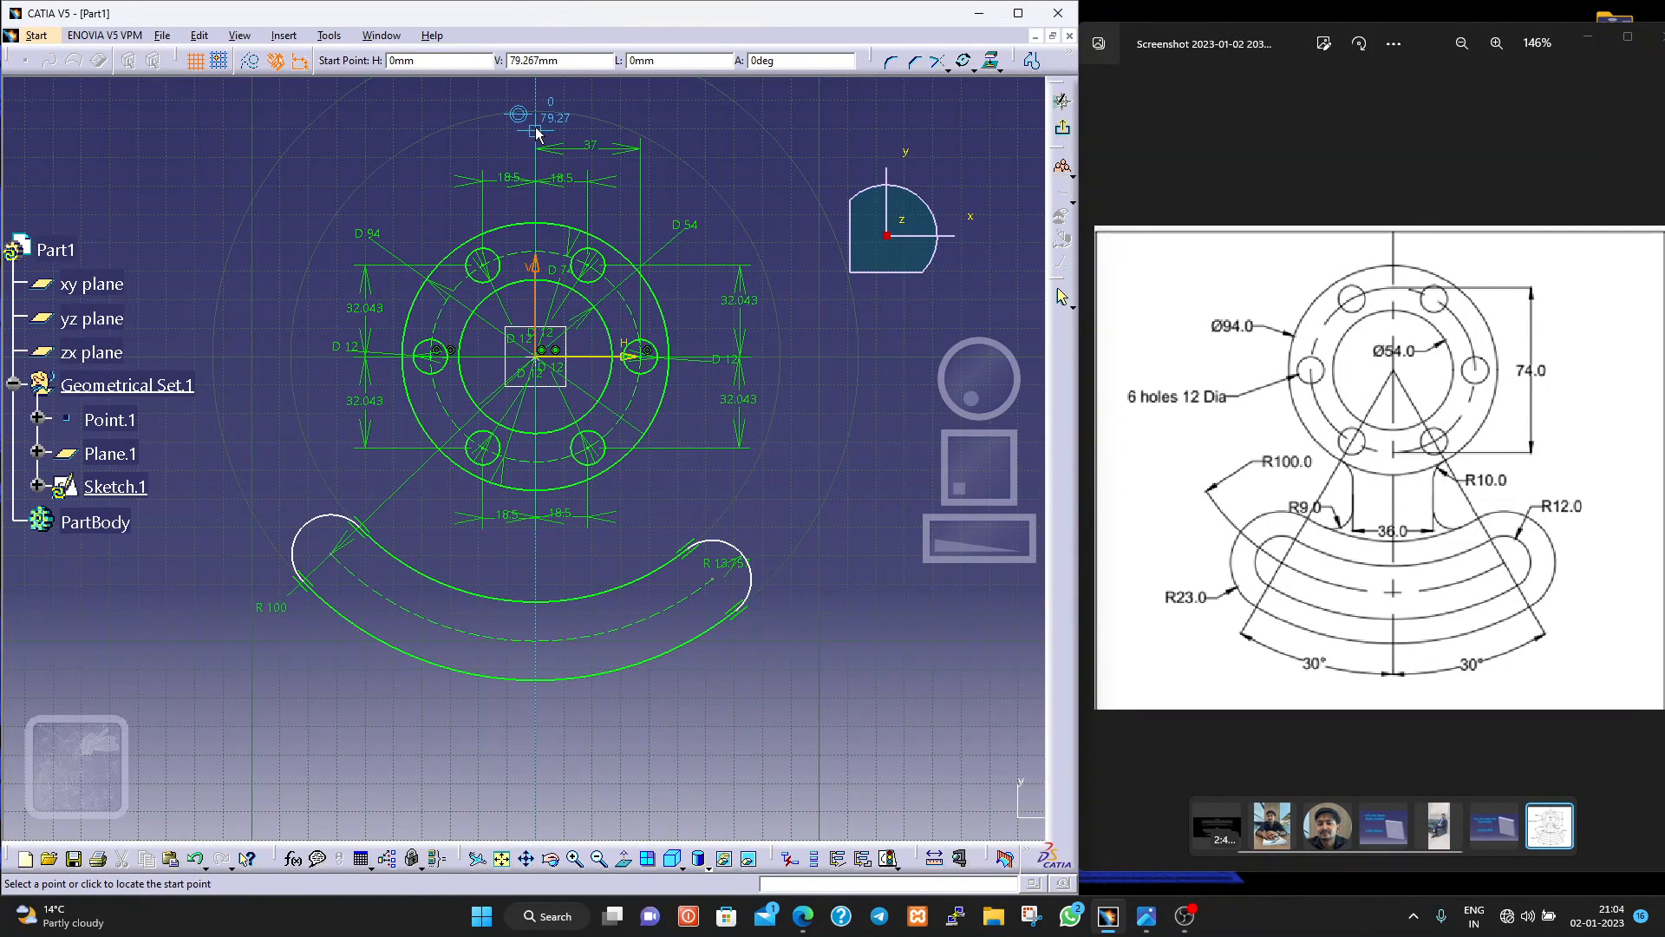
{"action": "left_click", "coordinate": [539, 99]}
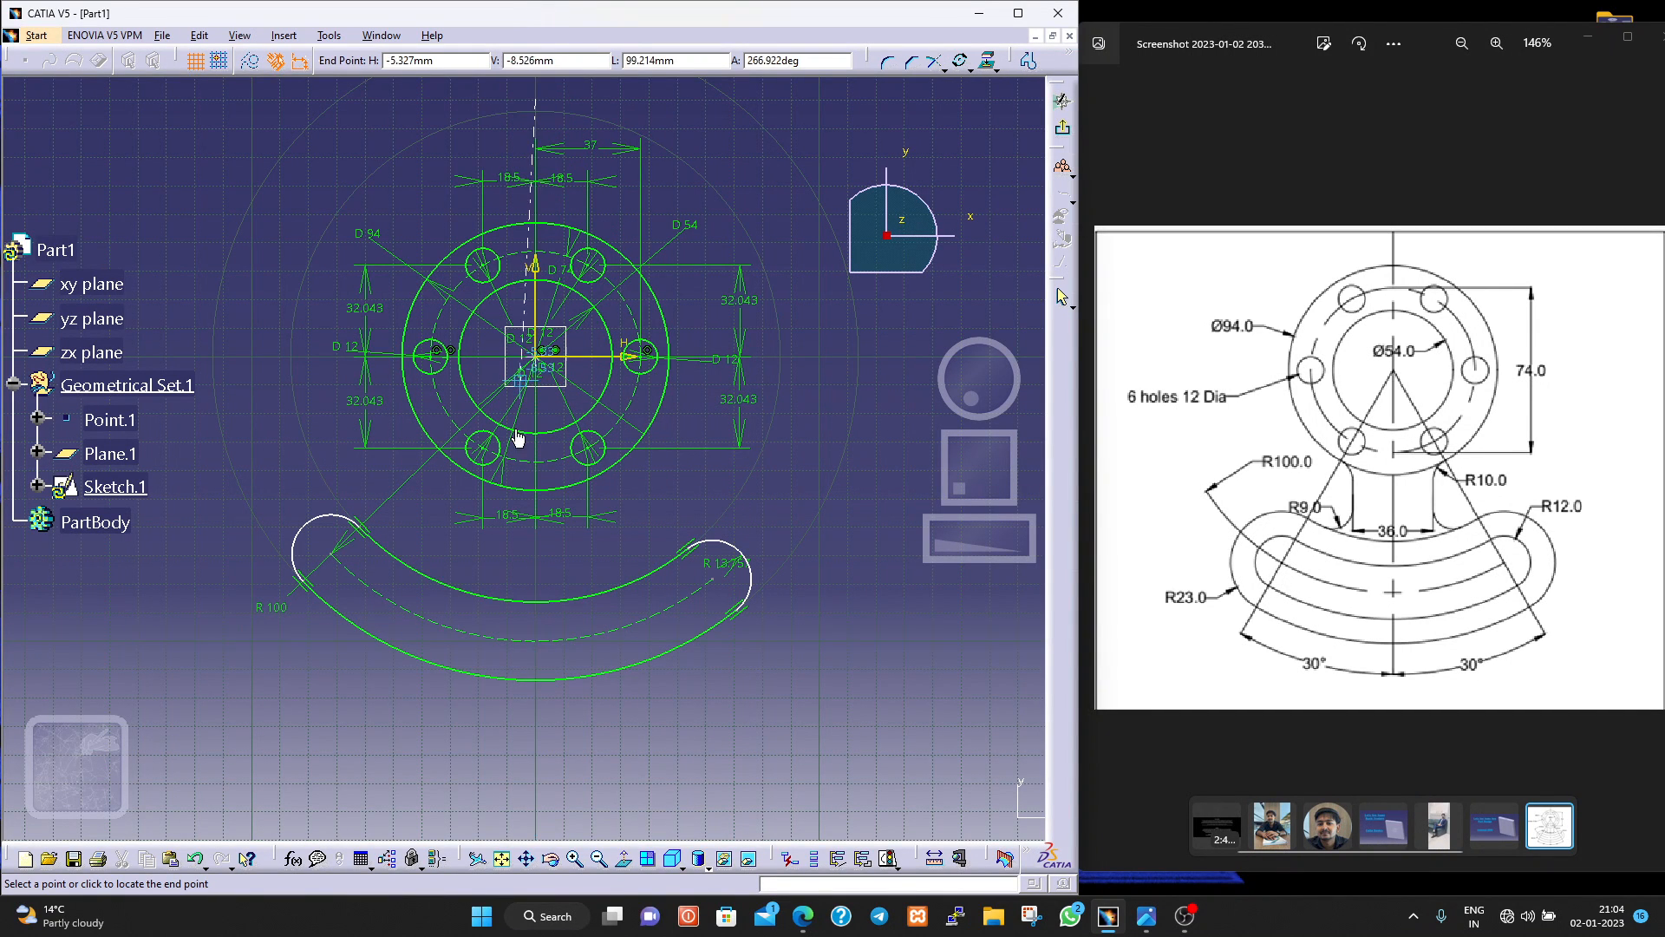
{"action": "left_click", "coordinate": [536, 801]}
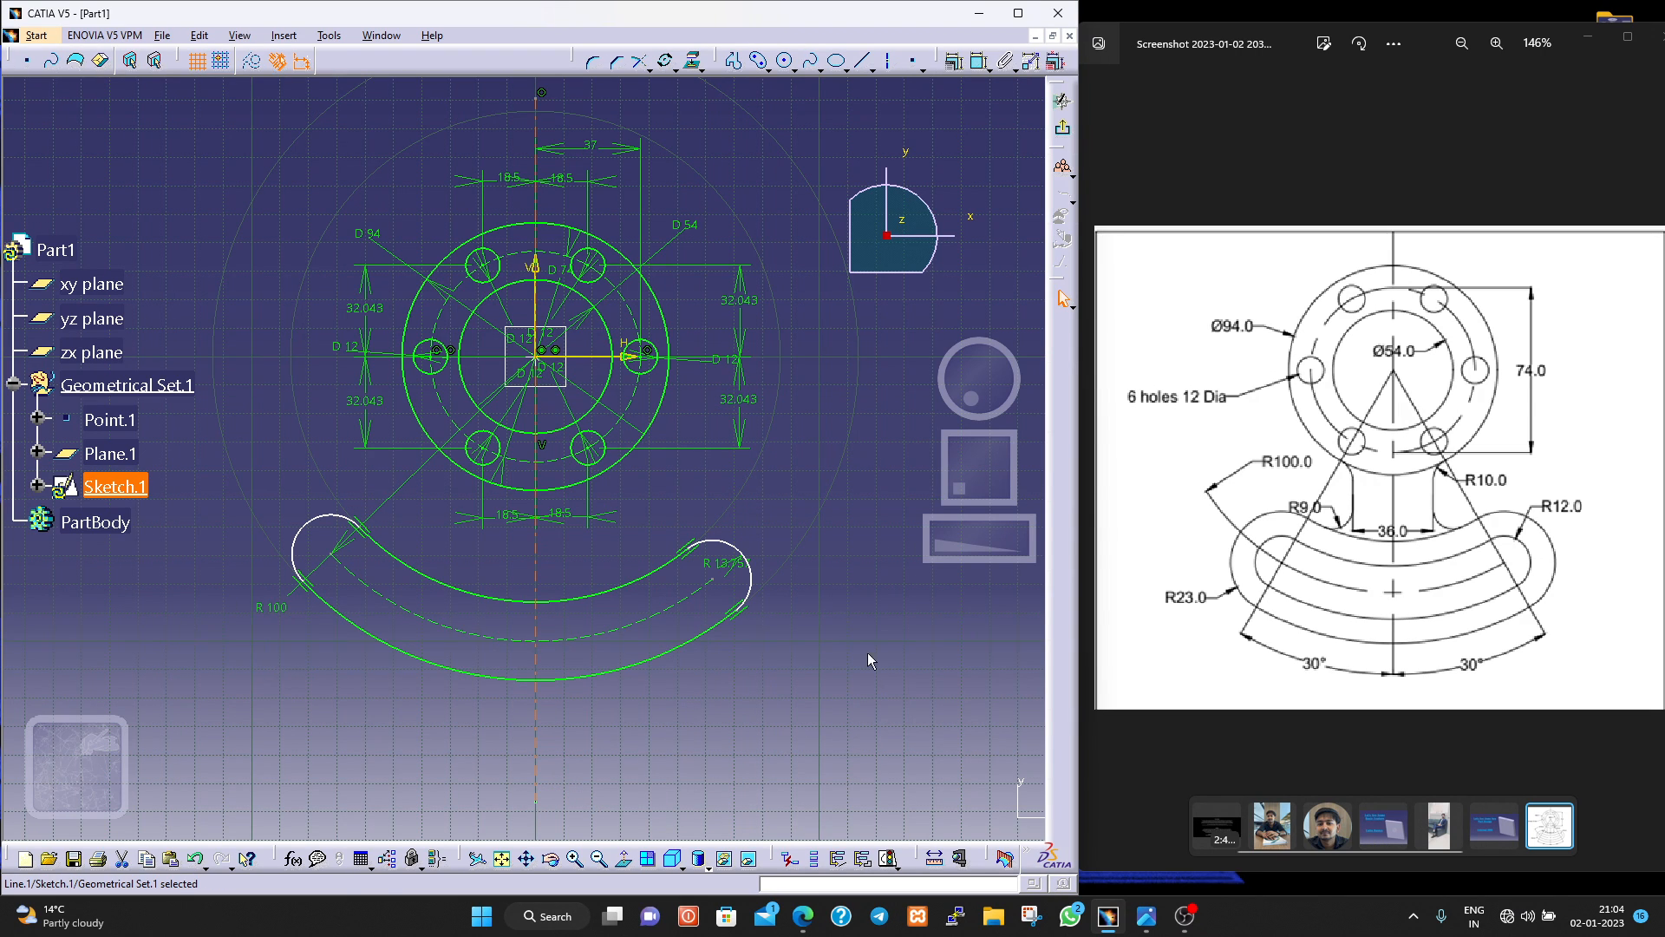
Dimension the horizontal distances from both slot end centres to the vertical axis line, placing them between the flange and the slot.
{"action": "left_click", "coordinate": [980, 61]}
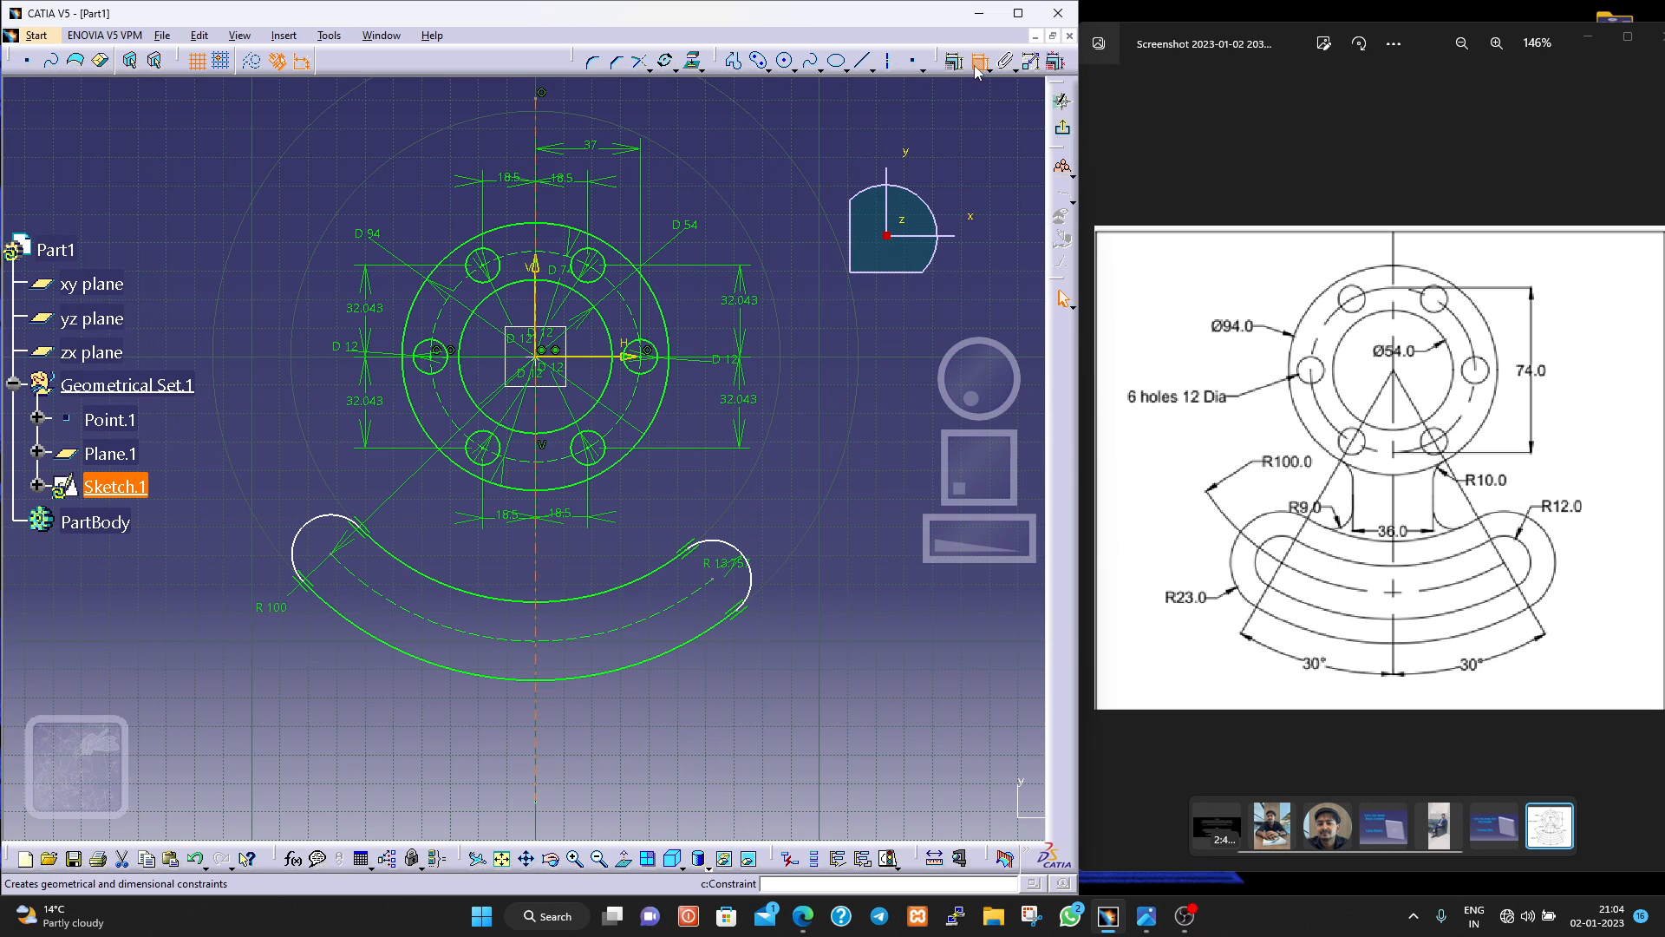
{"action": "left_click", "coordinate": [343, 559]}
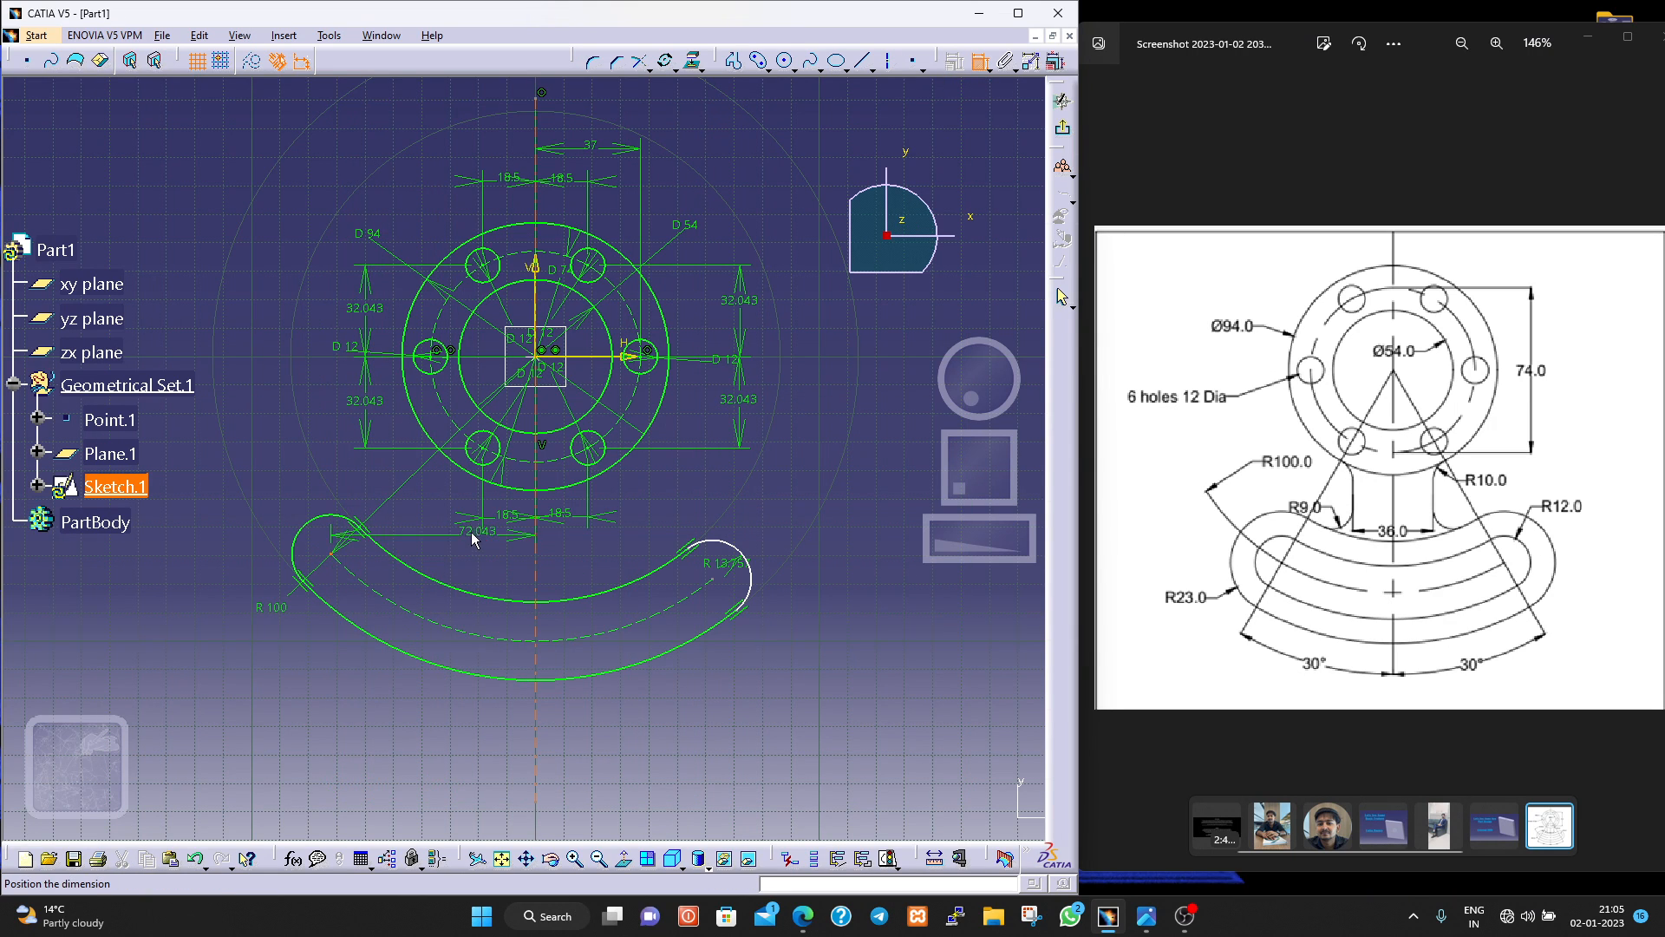
{"action": "left_click", "coordinate": [436, 538]}
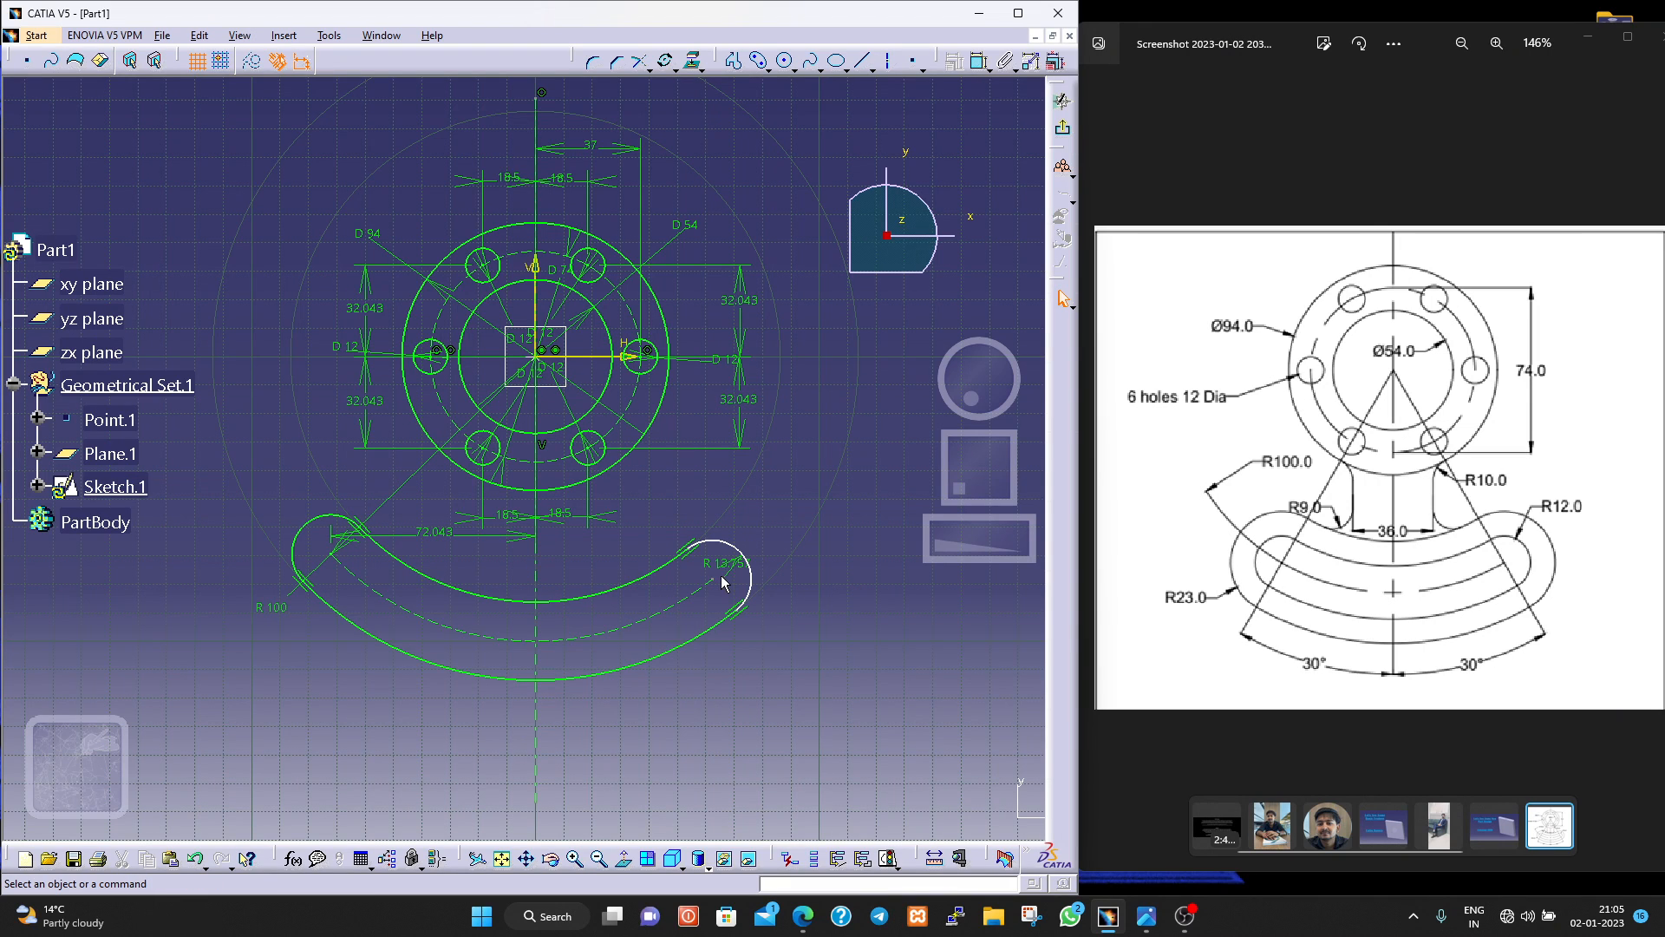
{"action": "left_click", "coordinate": [979, 62]}
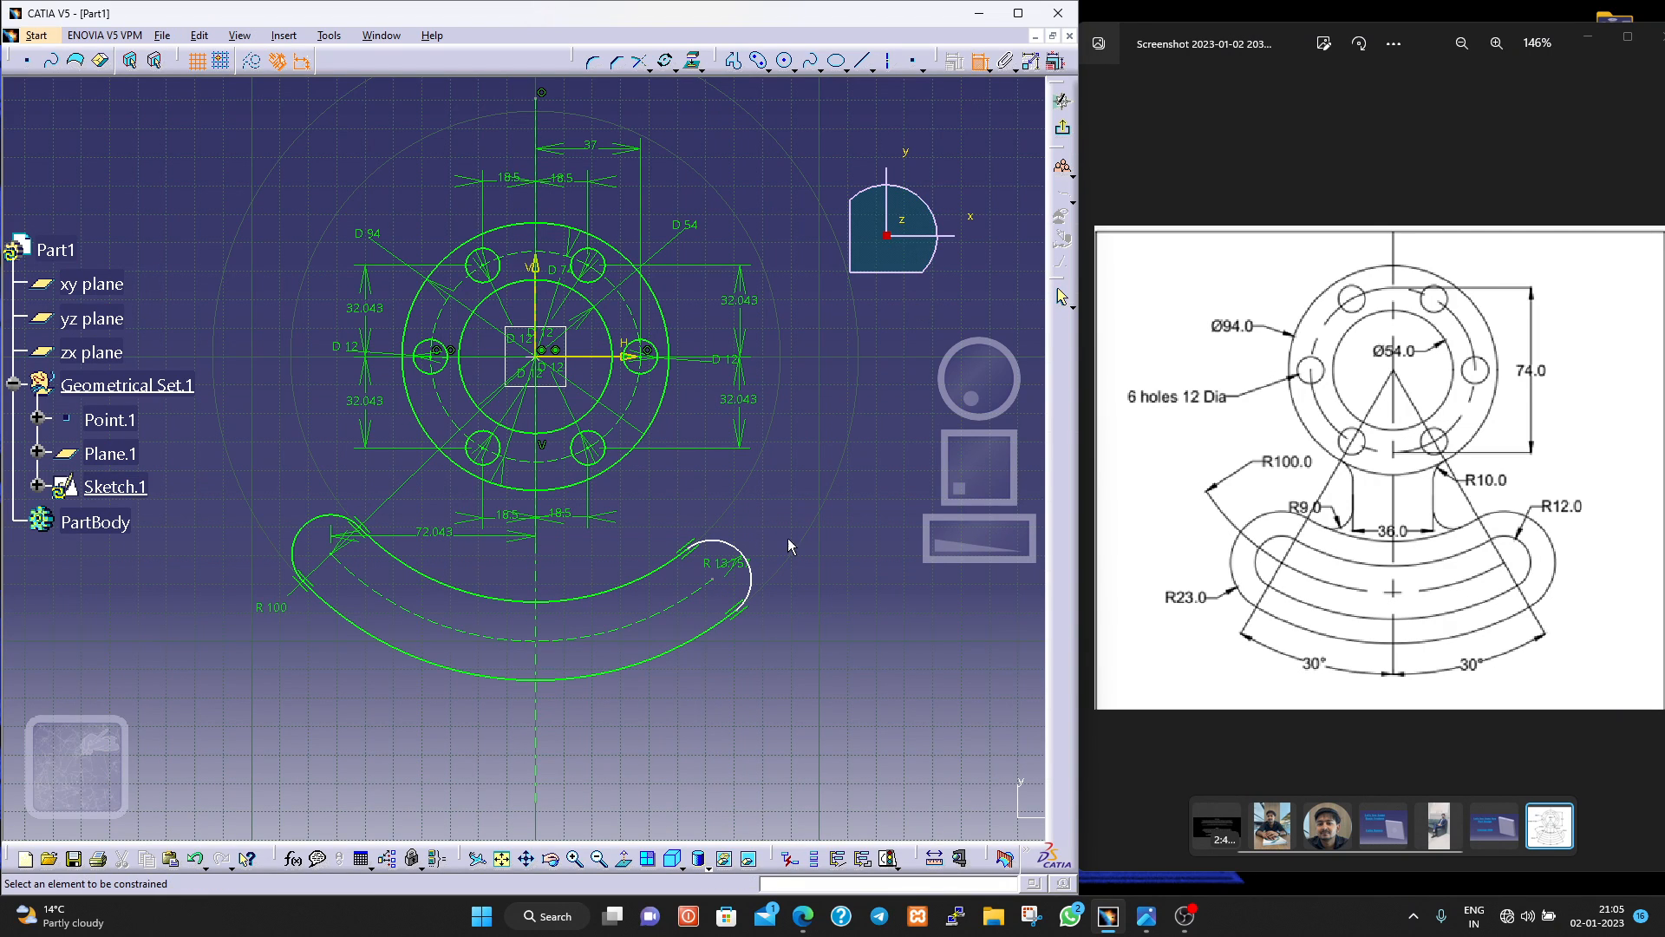
{"action": "left_click", "coordinate": [714, 577]}
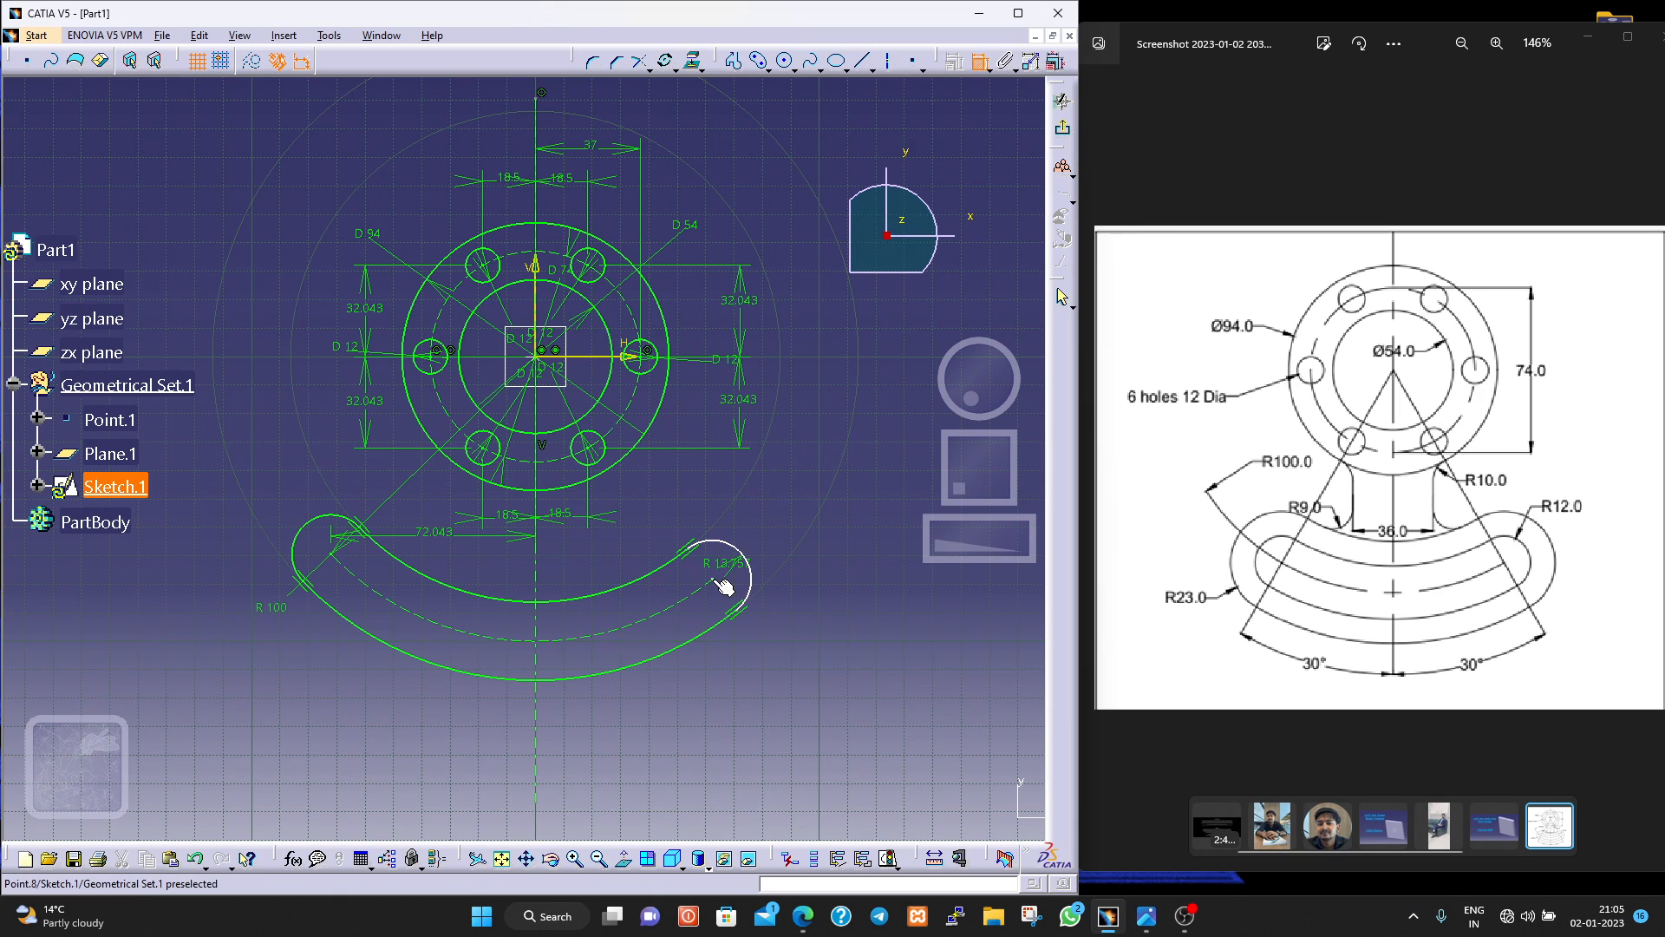
{"action": "left_click", "coordinate": [540, 555]}
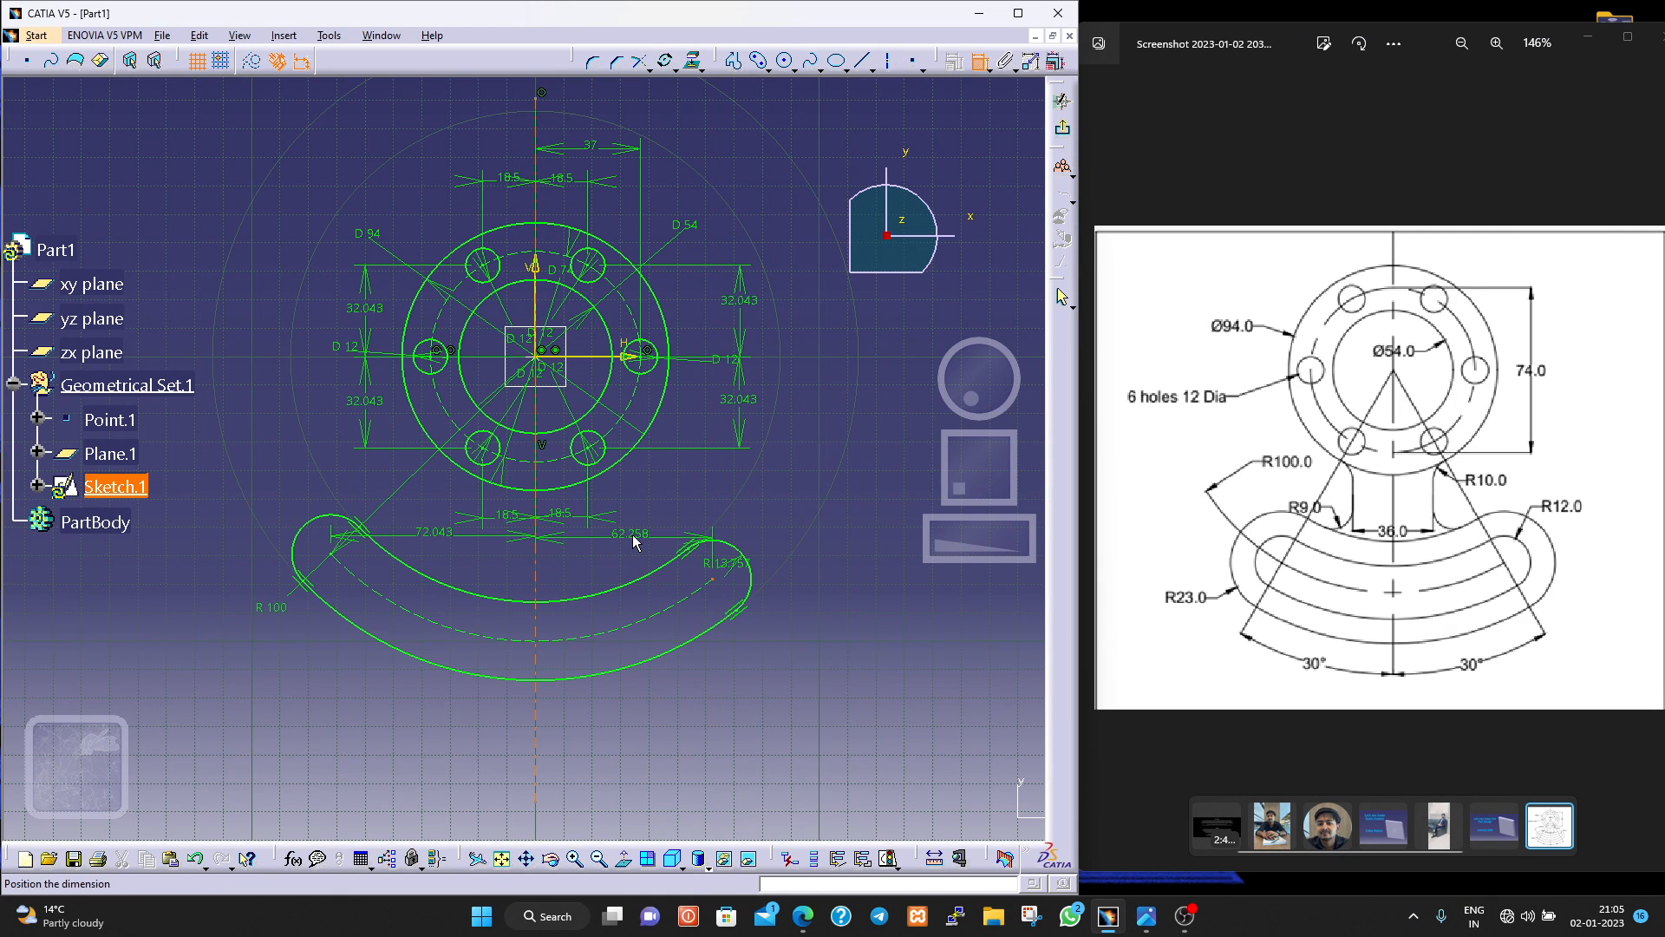
{"action": "left_click", "coordinate": [634, 542]}
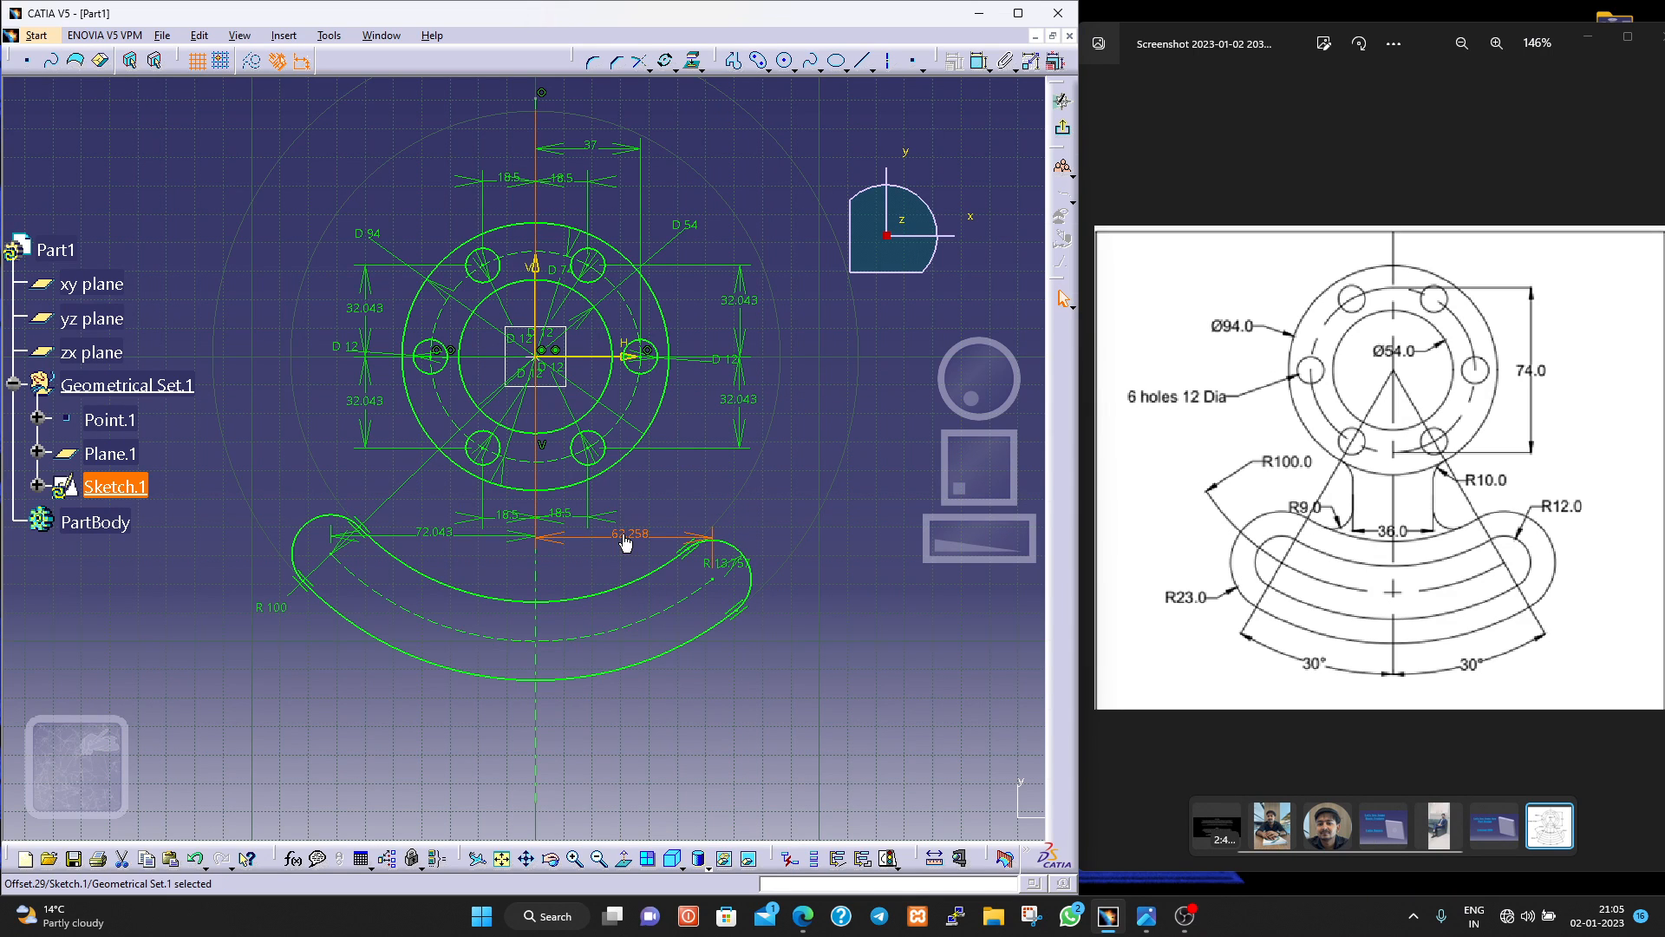
Delete the two horizontal dimensions between the slot end centres and the vertical axis line.
{"action": "key", "text": "Delete"}
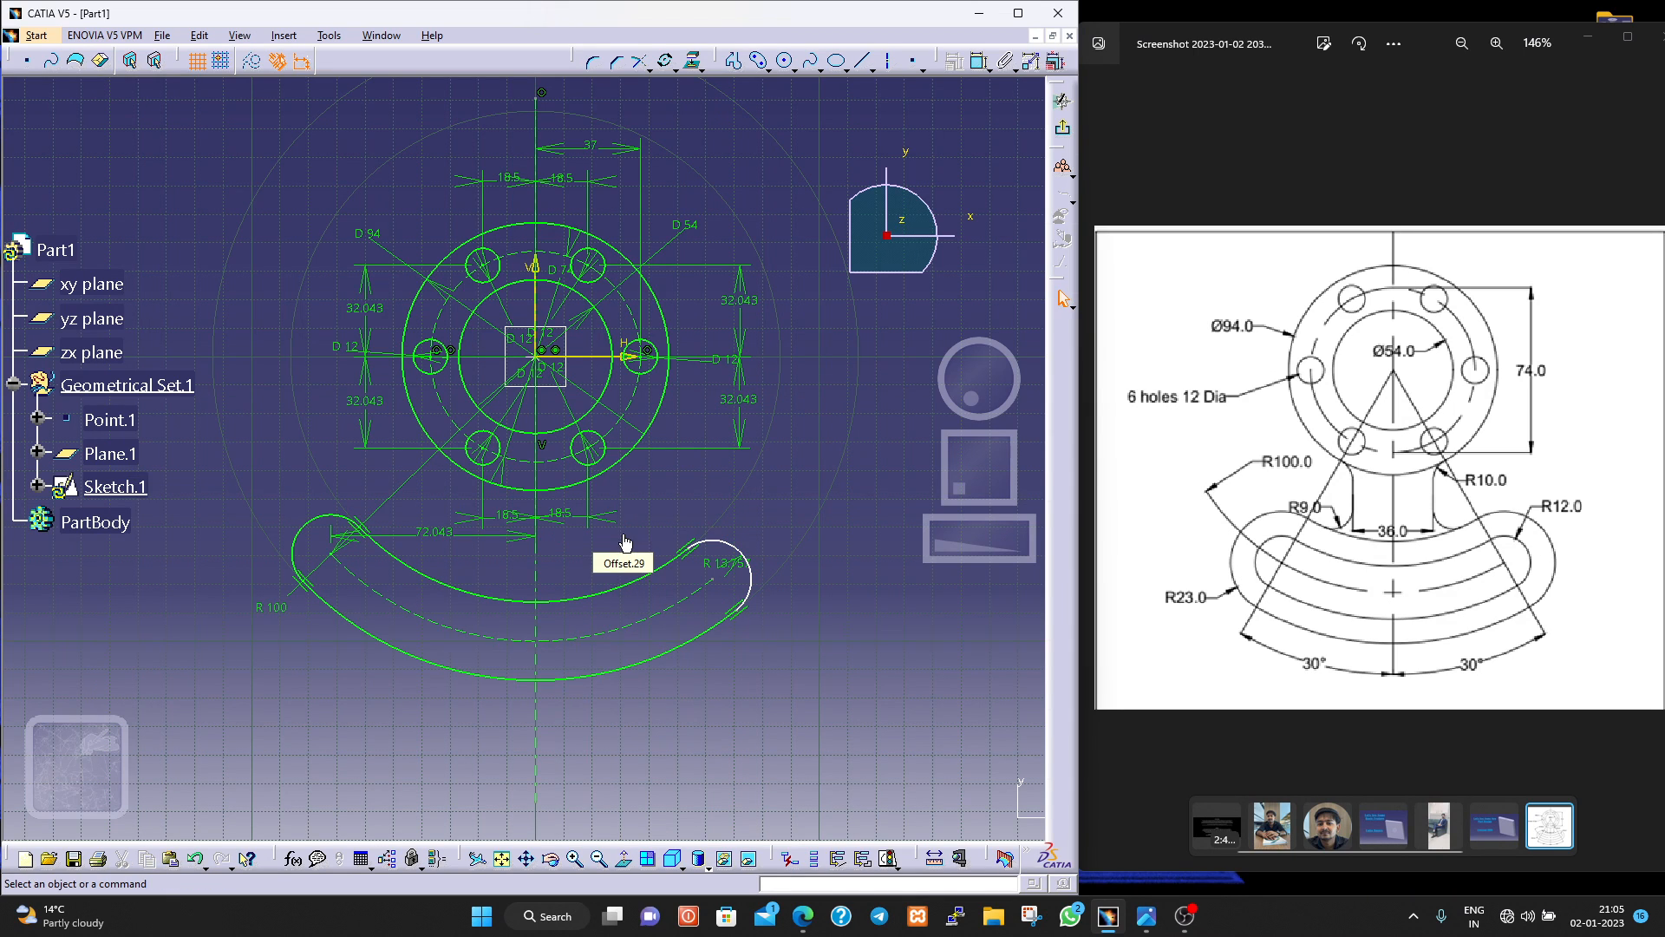
{"action": "left_click", "coordinate": [442, 536]}
{"action": "key", "text": "Delete"}
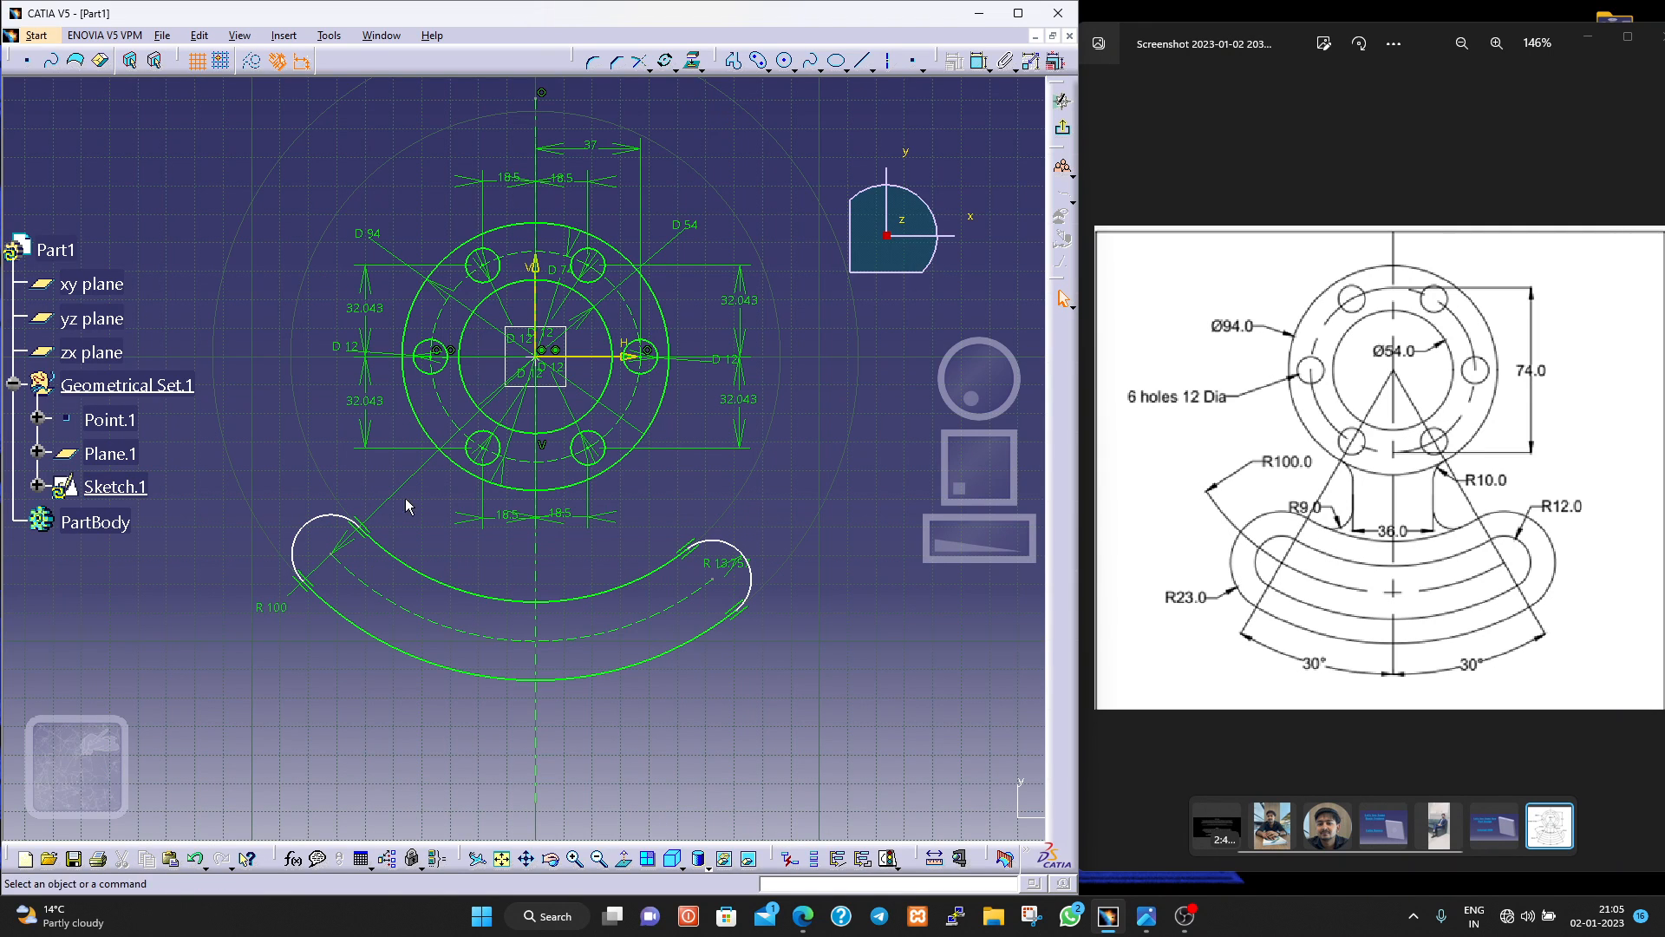
{"action": "left_click", "coordinate": [982, 66]}
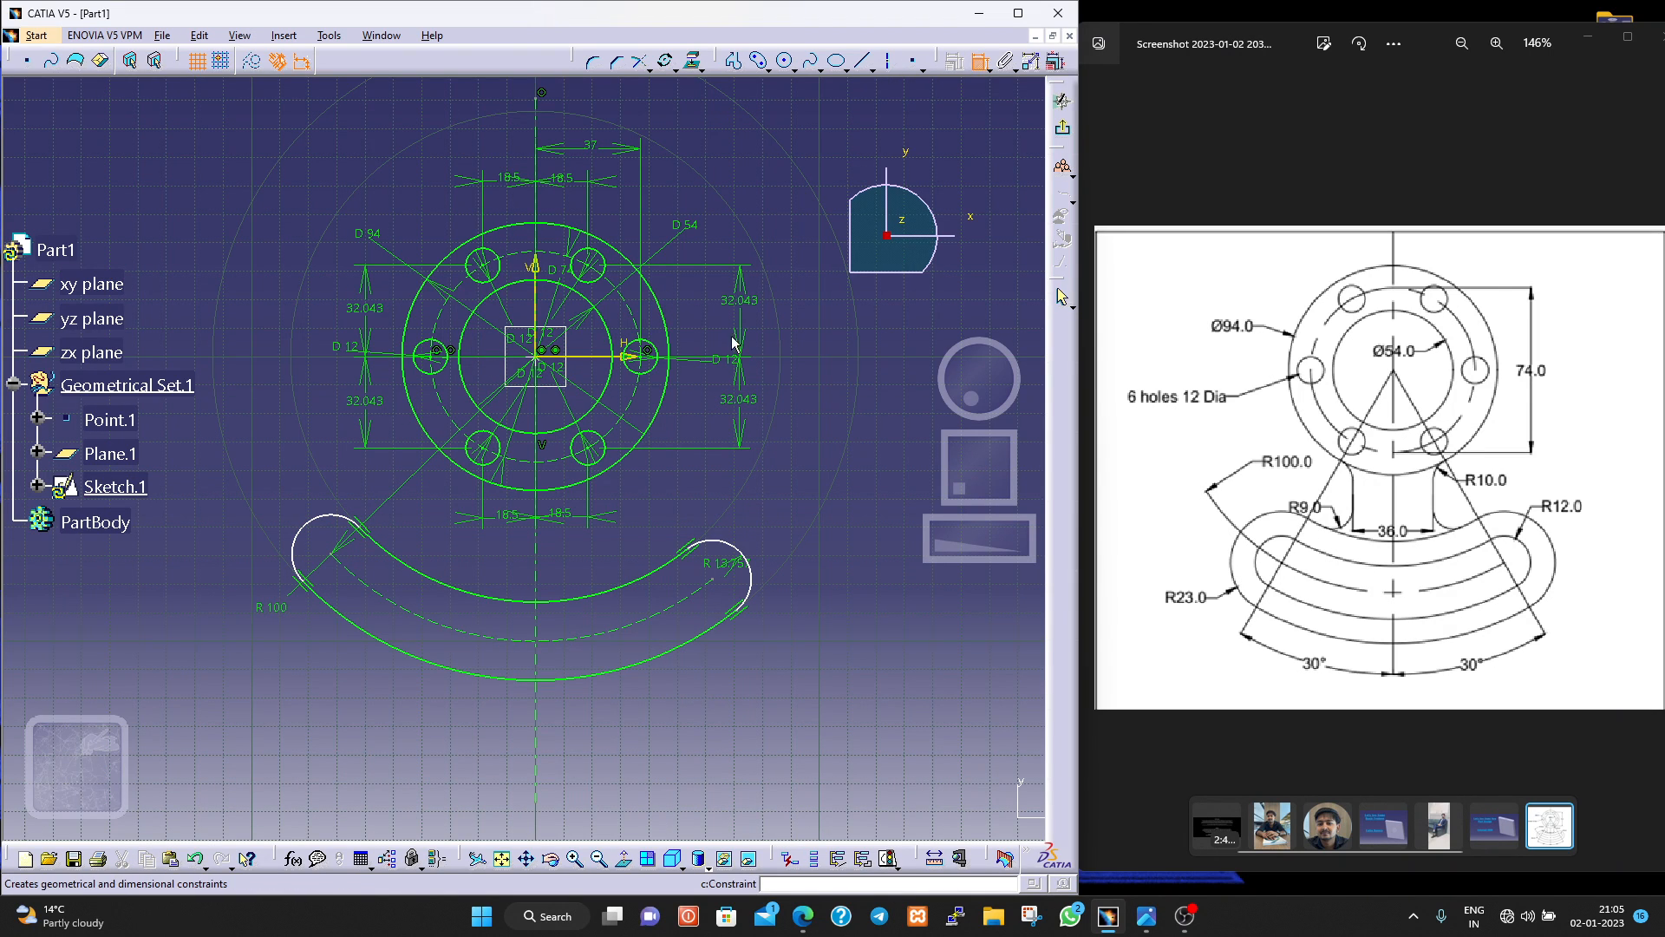
{"action": "left_click", "coordinate": [331, 555]}
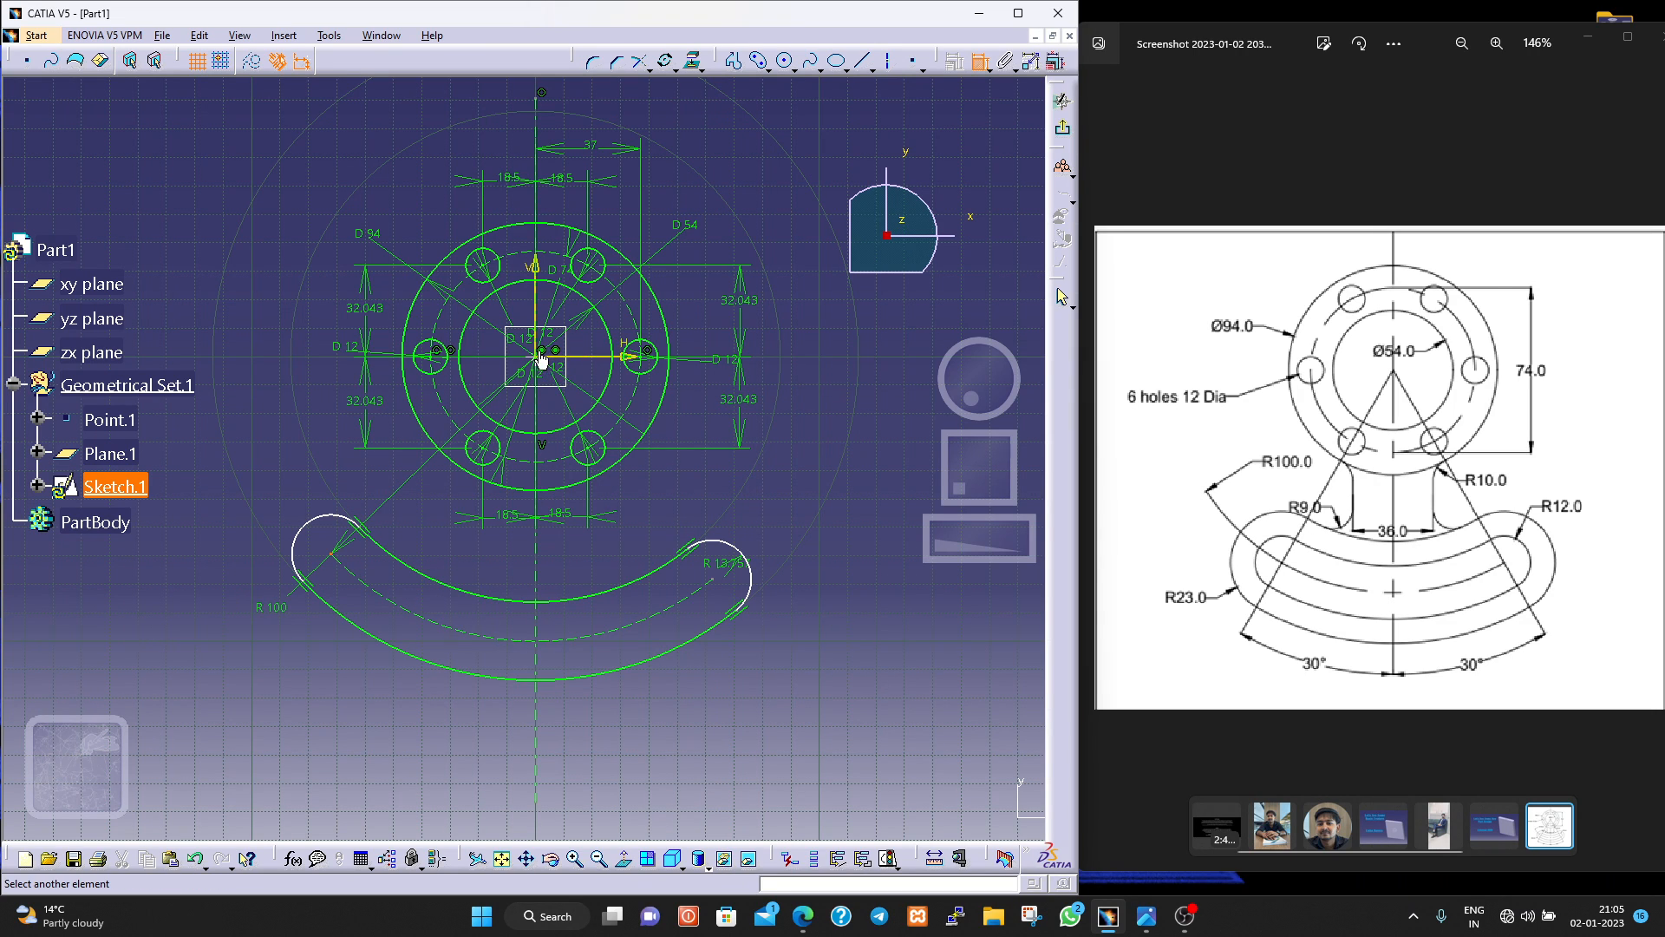
{"action": "left_click", "coordinate": [536, 269]}
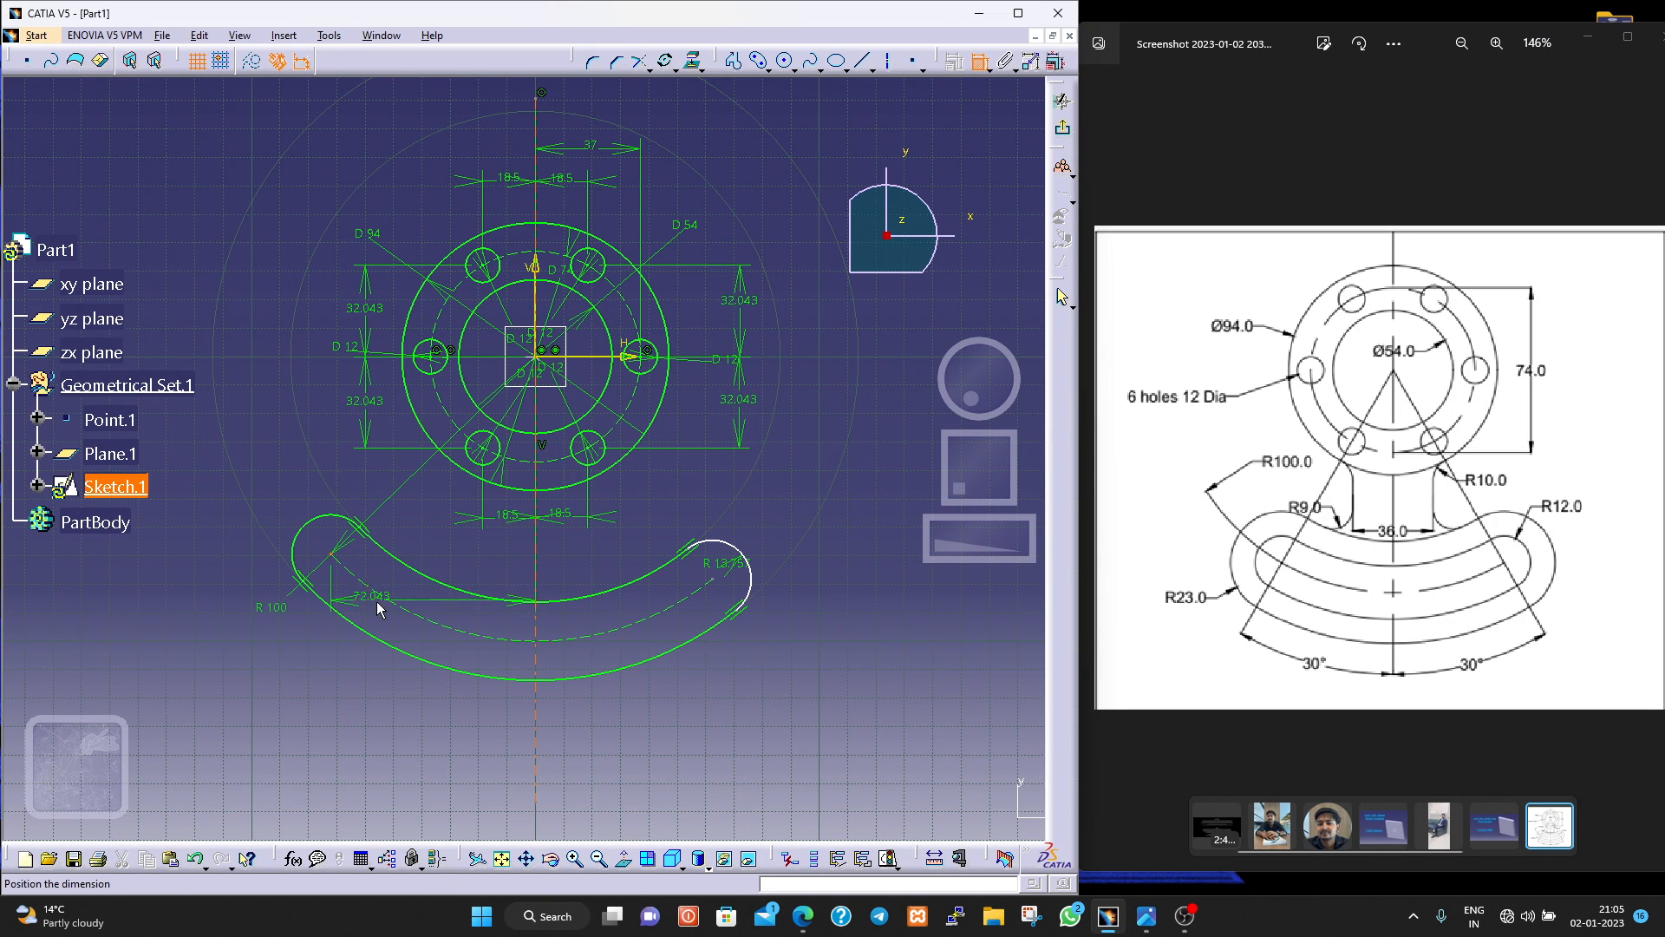
{"action": "key", "text": "Escape"}
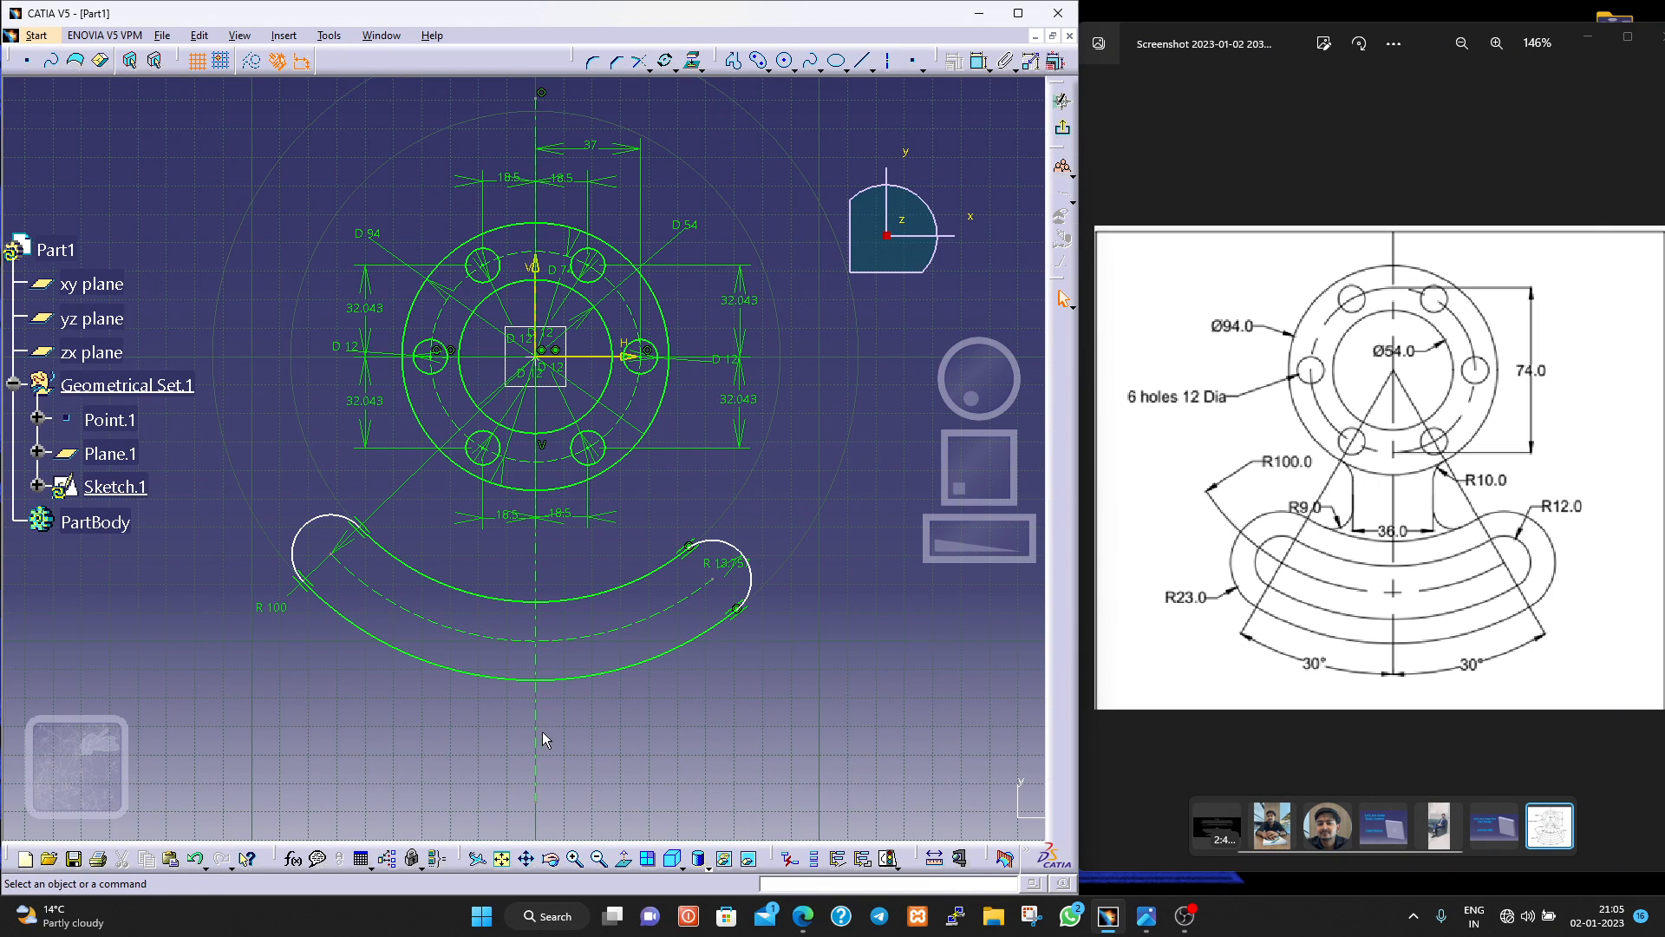
Delete the vertical axis line running through the flange and the slot.
{"action": "left_click", "coordinate": [538, 731]}
{"action": "key", "text": "Delete"}
Reposition the slot centreline's R 100 dimension further along the arc, away from the left end centre.
{"action": "left_click", "coordinate": [270, 608]}
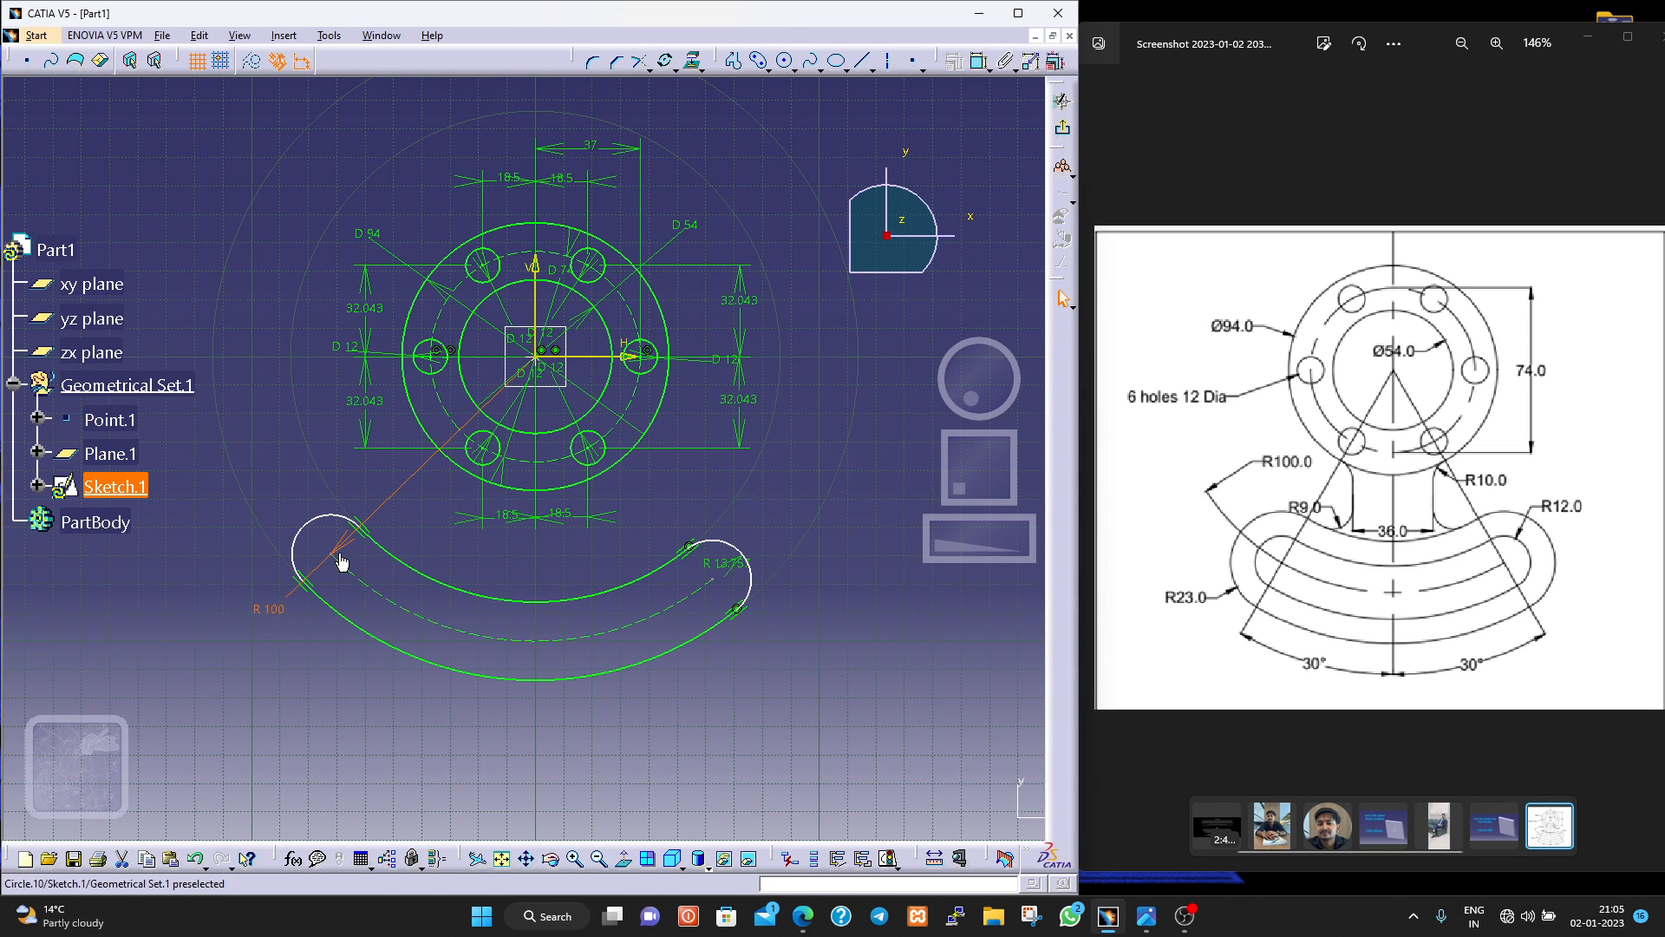
{"action": "left_click_drag", "start_coordinate": [334, 549], "coordinate": [382, 591]}
{"action": "left_click", "coordinate": [980, 60]}
{"action": "left_click", "coordinate": [335, 553]}
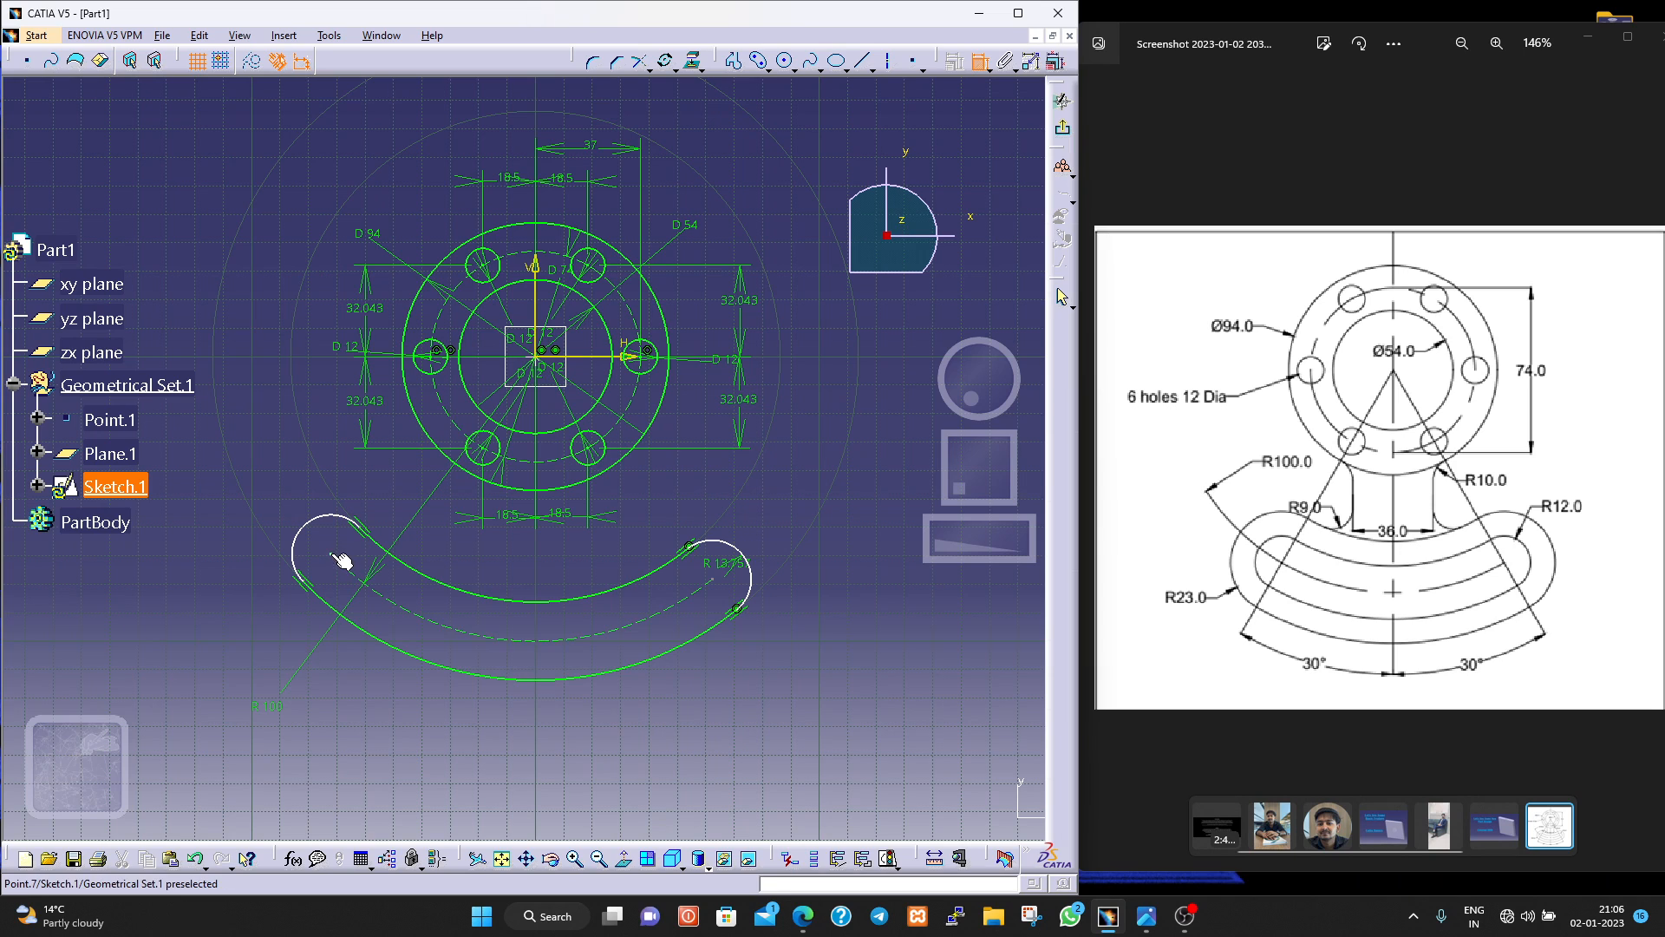
{"action": "left_click", "coordinate": [714, 578]}
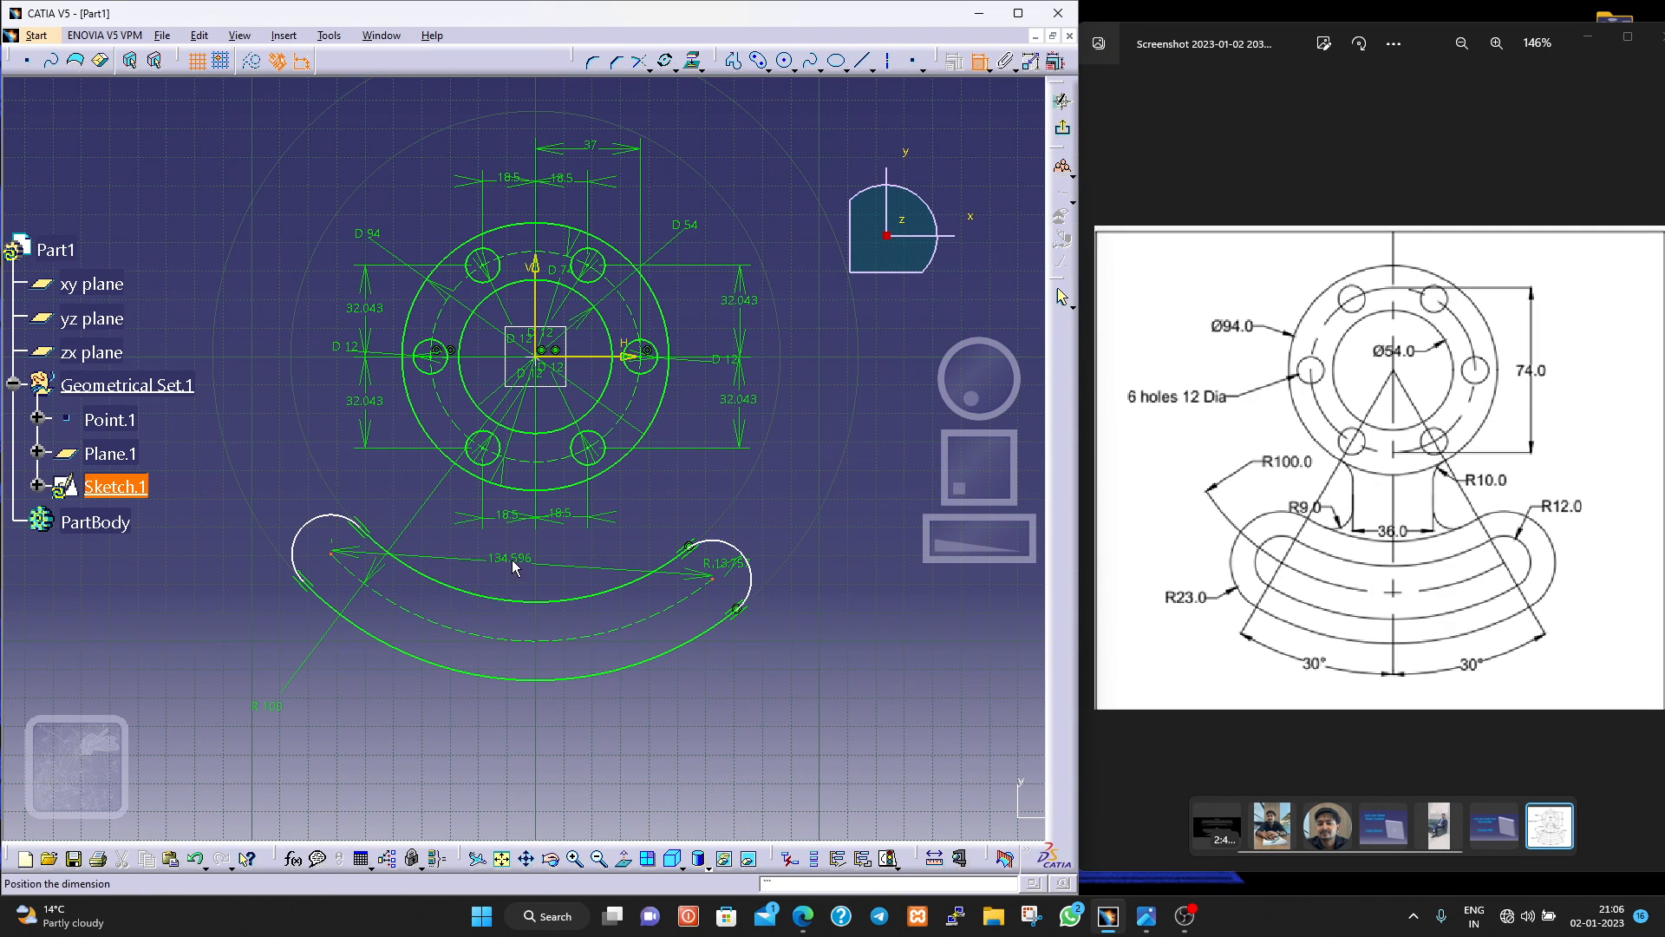
{"action": "key", "text": "Escape"}
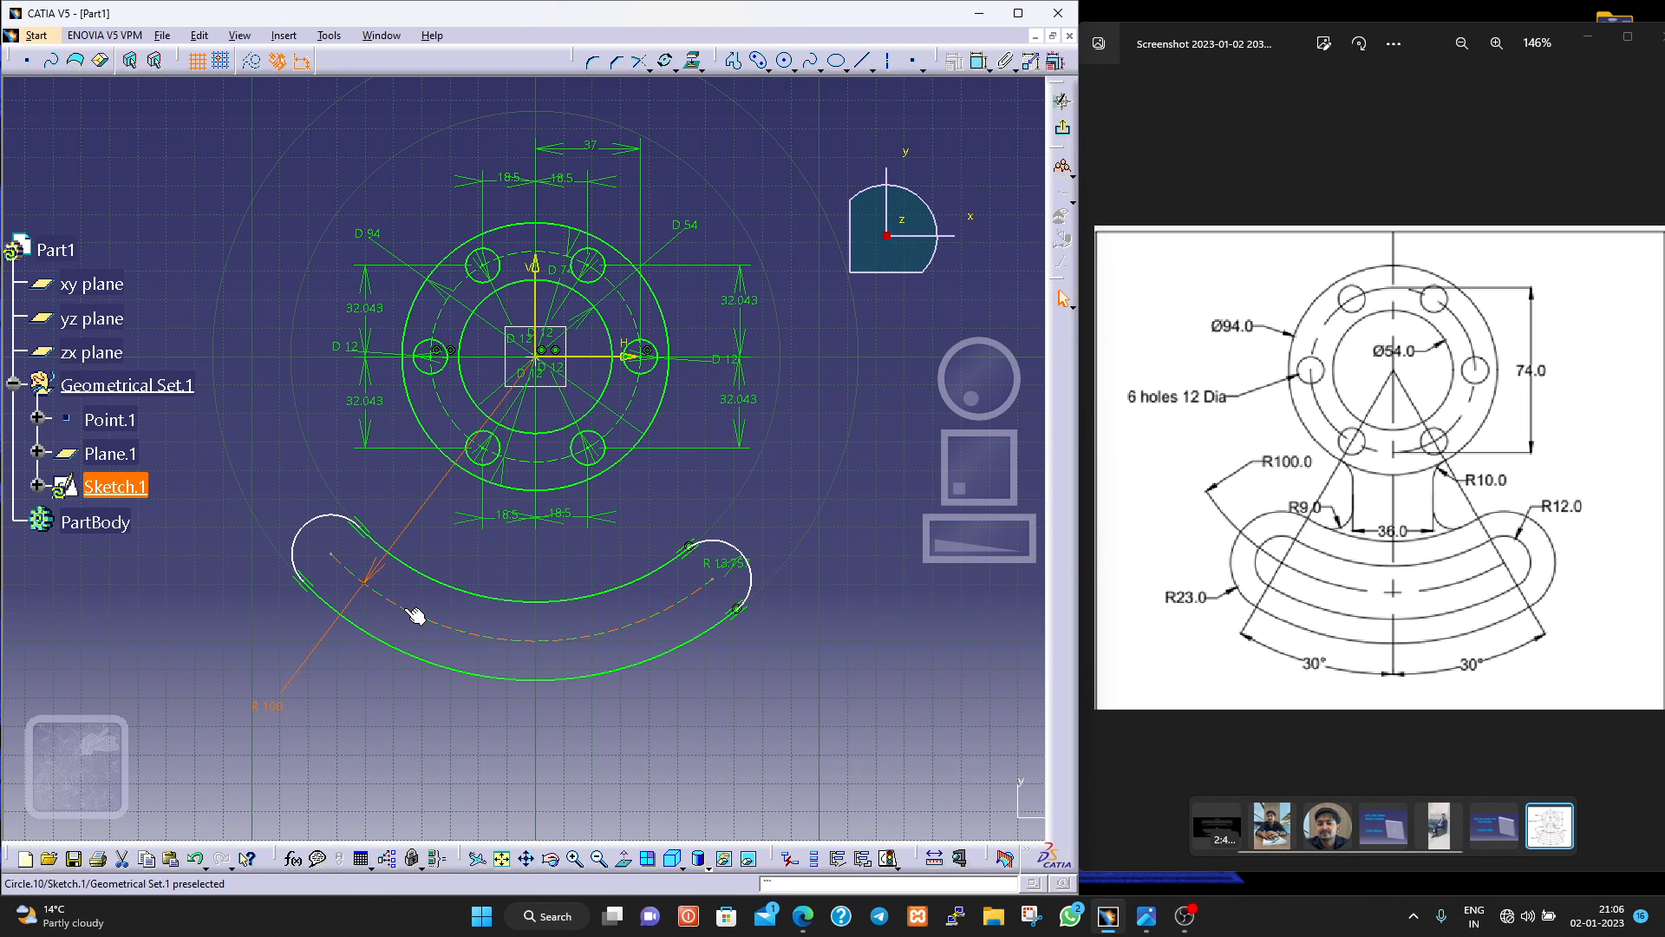
Shift the curved slot along its centreline arc so its two ends sit more evenly about the vertical axis.
{"action": "left_click_drag", "start_coordinate": [412, 612], "coordinate": [434, 613]}
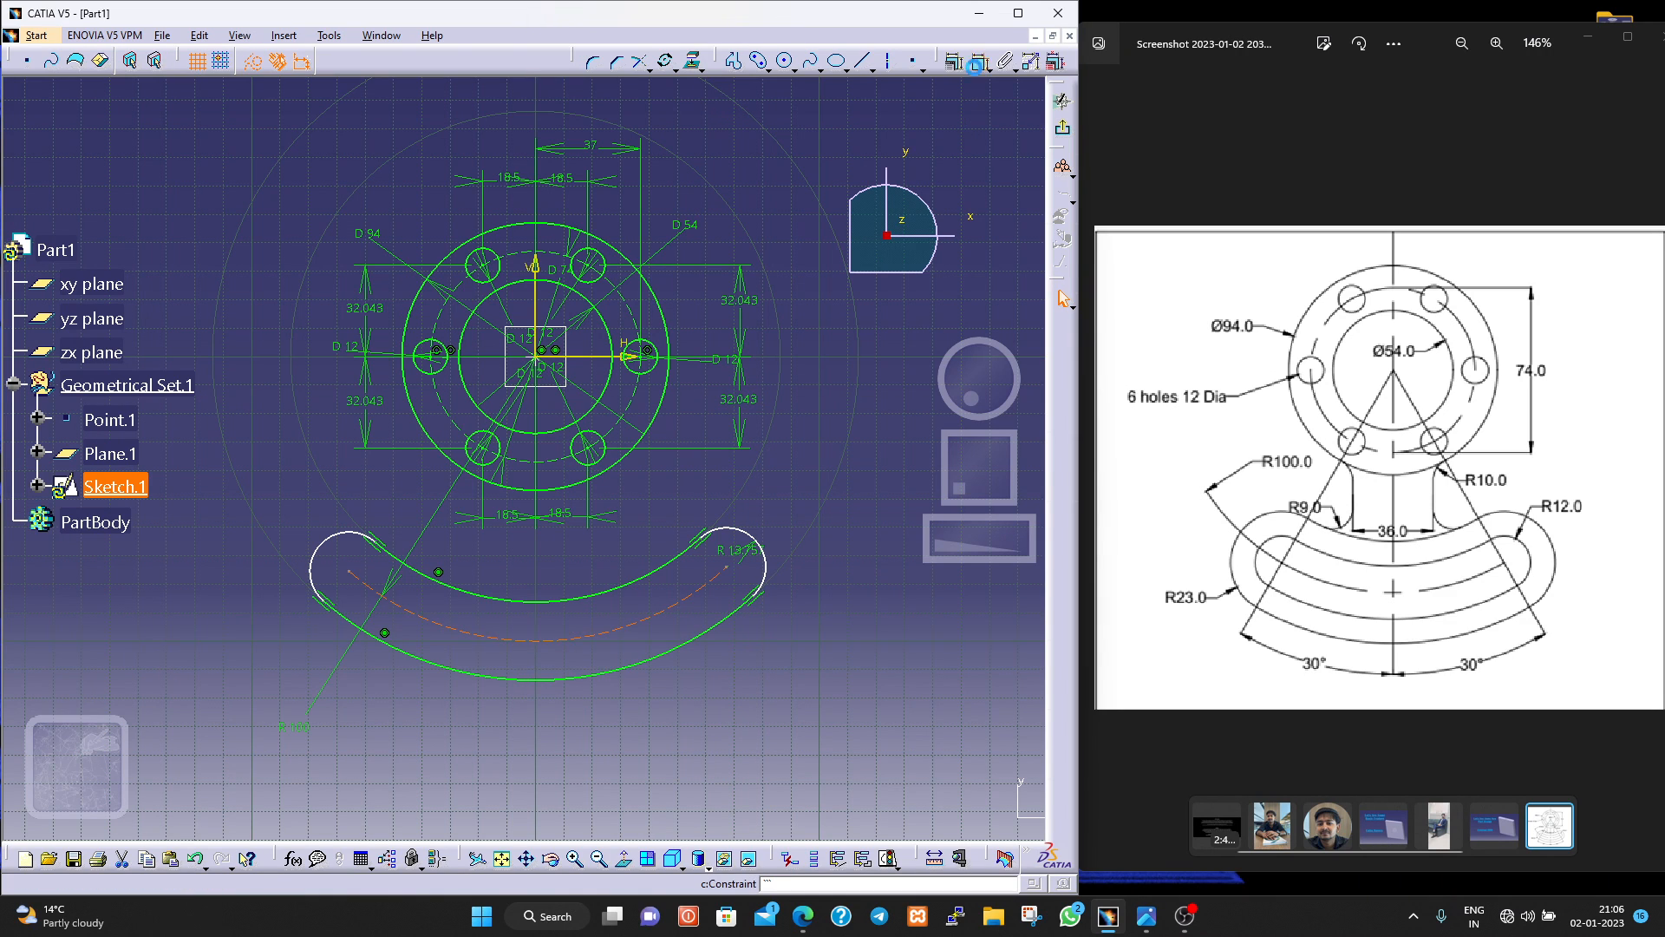
{"action": "left_click", "coordinate": [975, 66]}
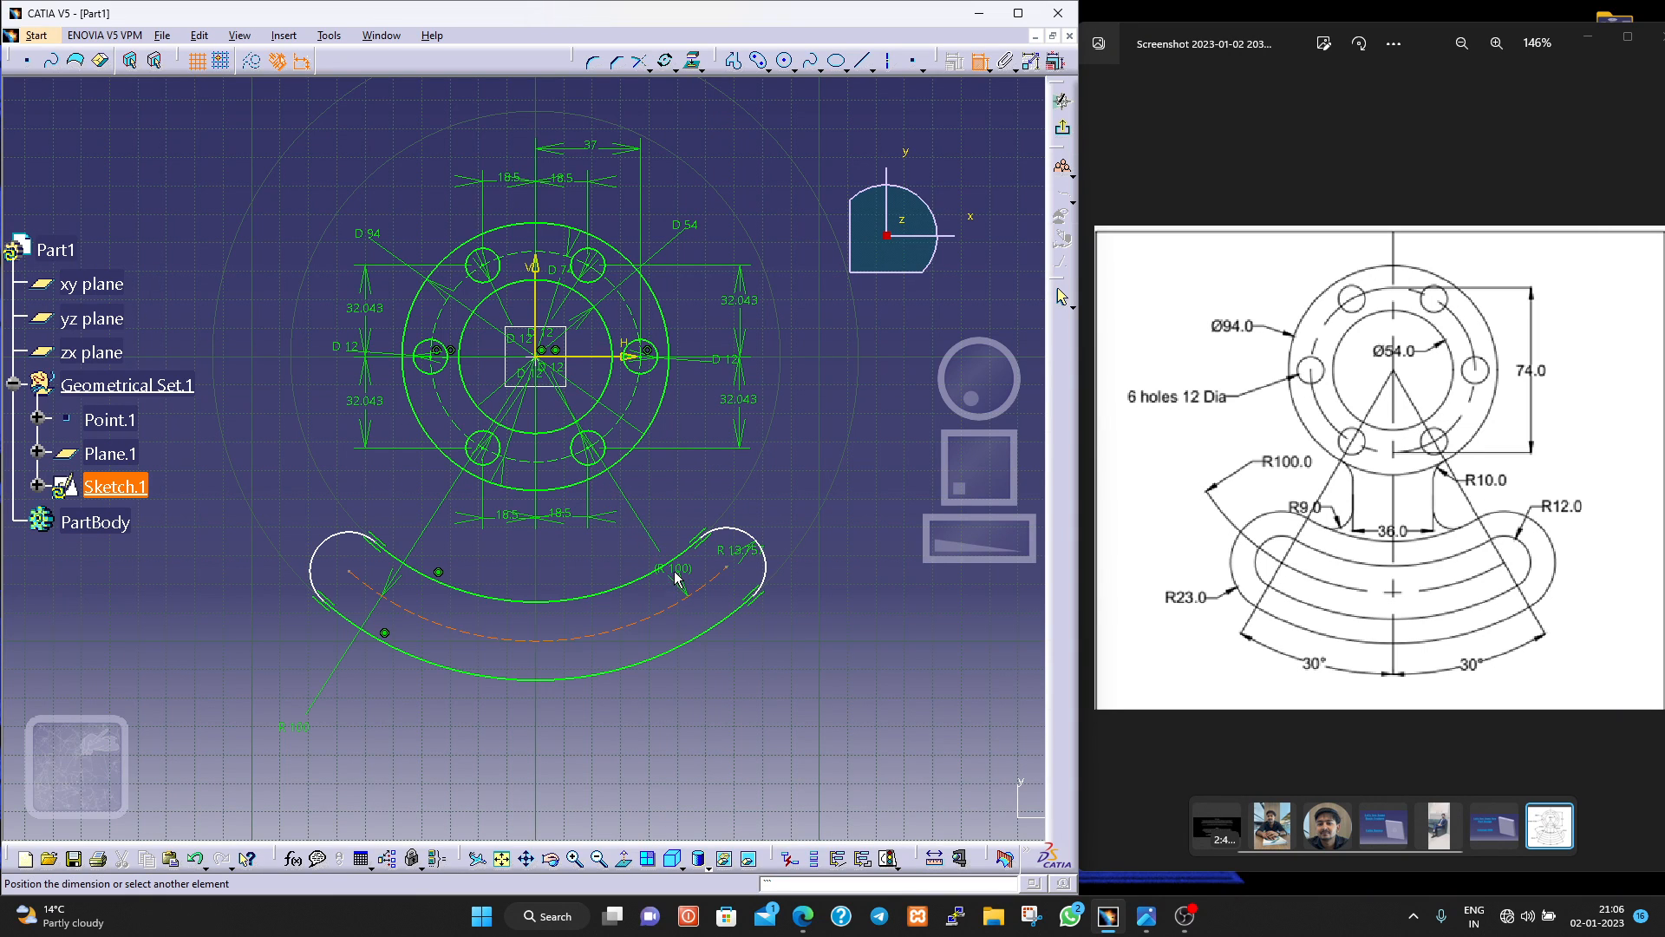
{"action": "key", "text": "Escape"}
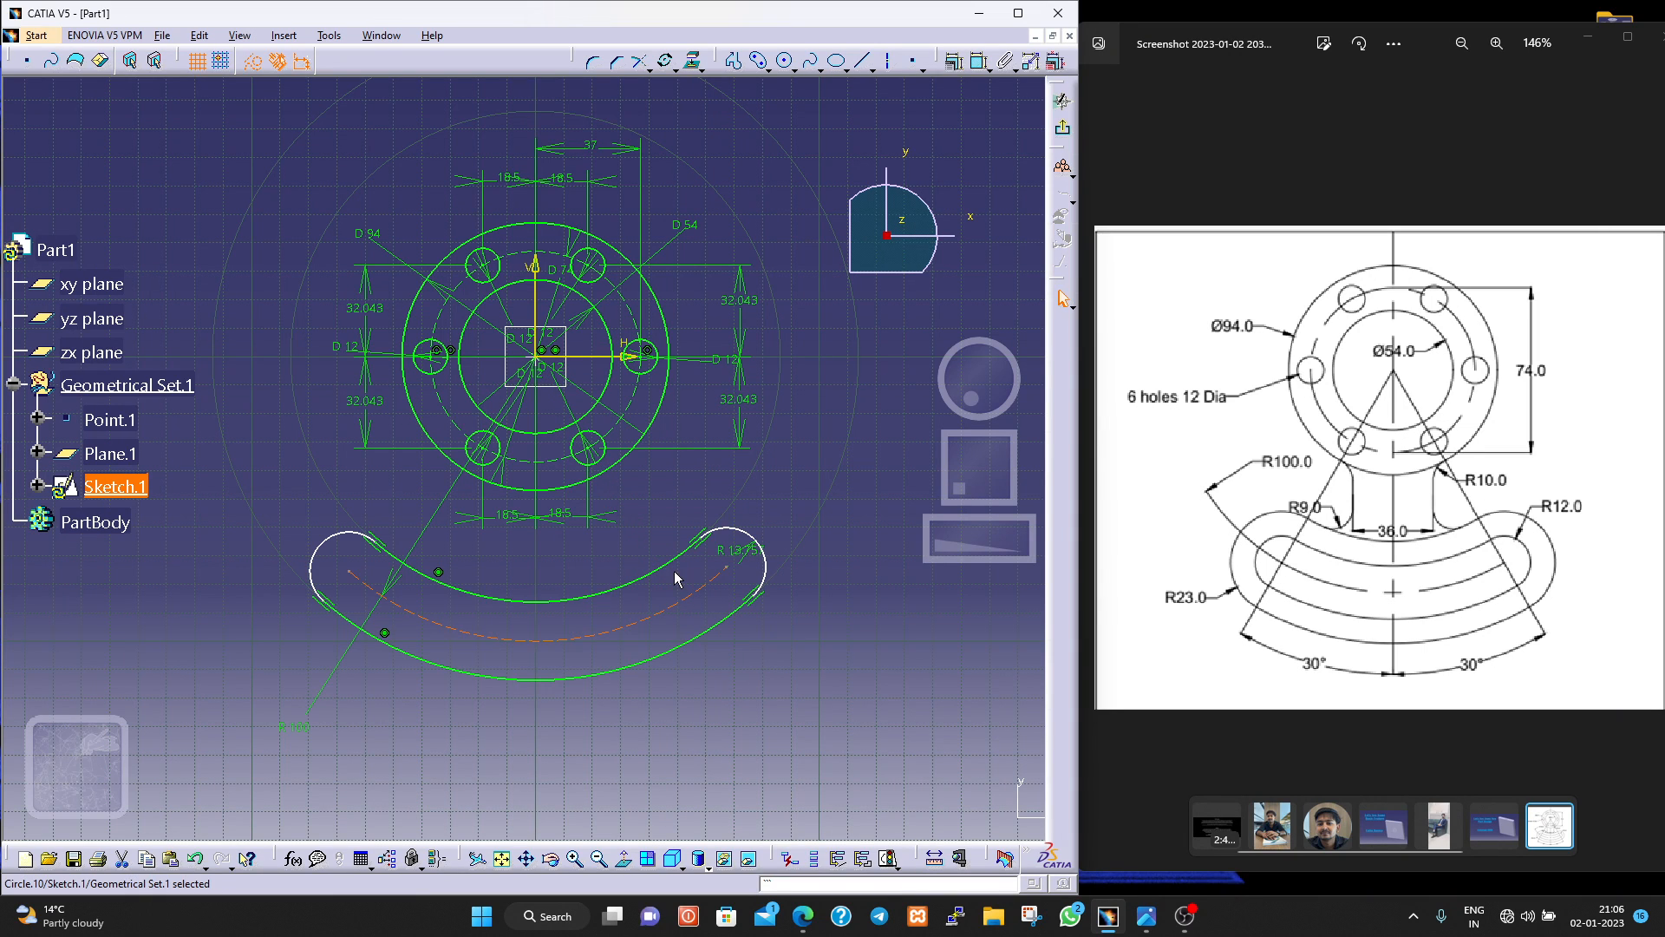
Draw a vertical axis line about 239 mm long through the origin, from above the flange to below the slot.
{"action": "left_click", "coordinate": [890, 64]}
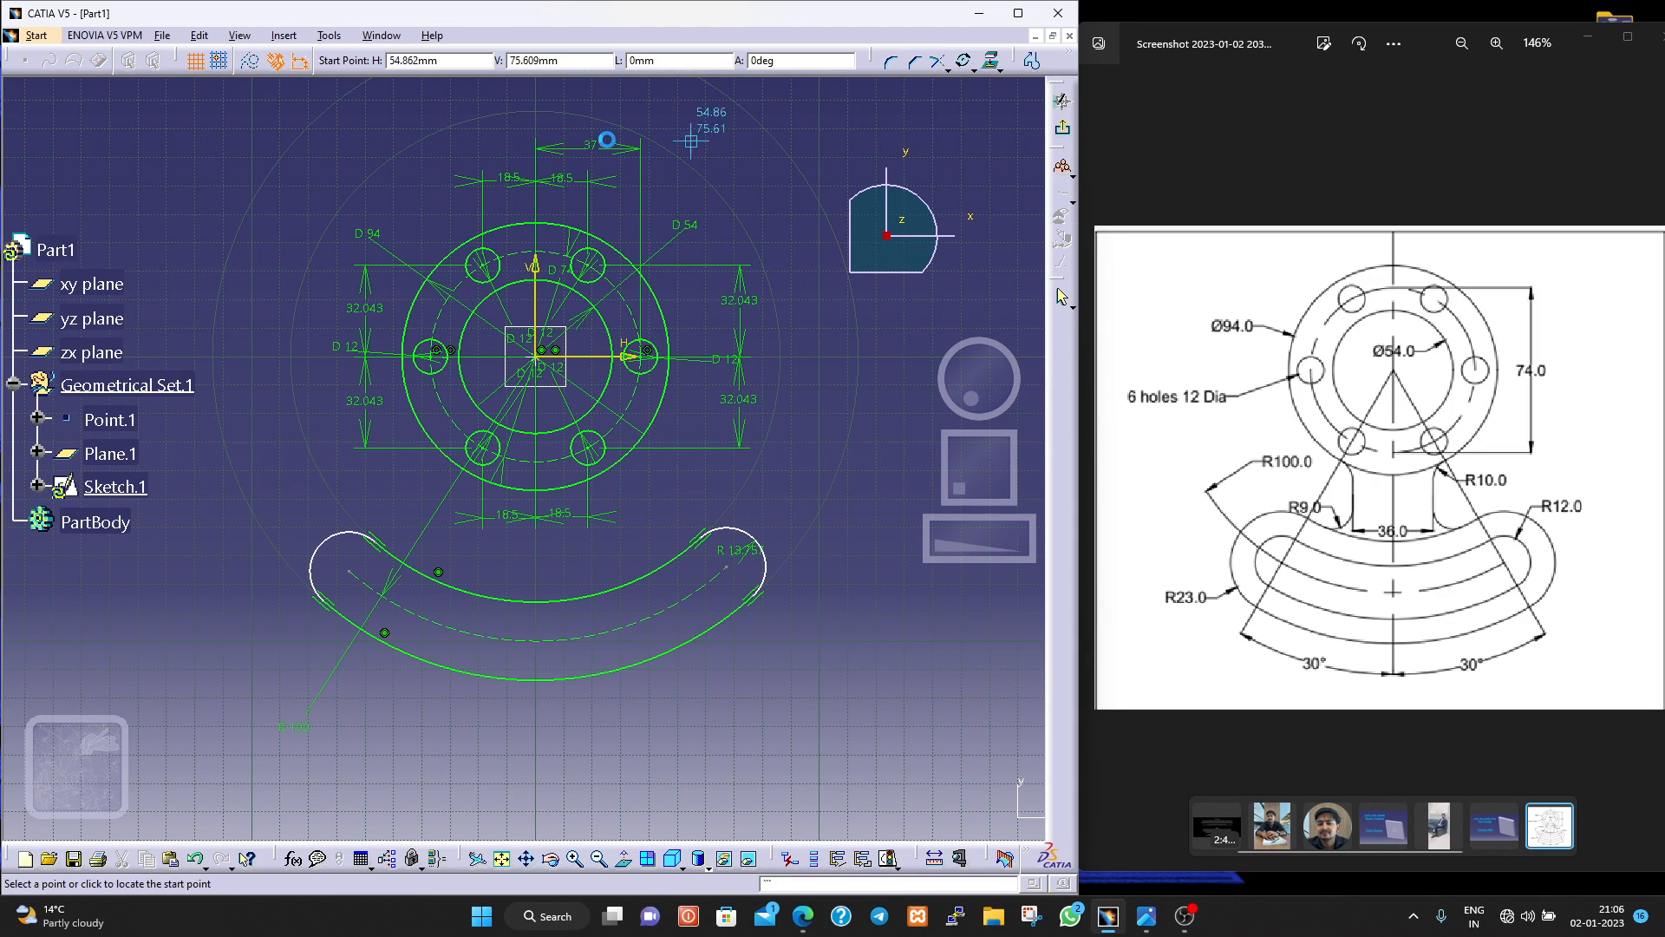
{"action": "left_click", "coordinate": [535, 98]}
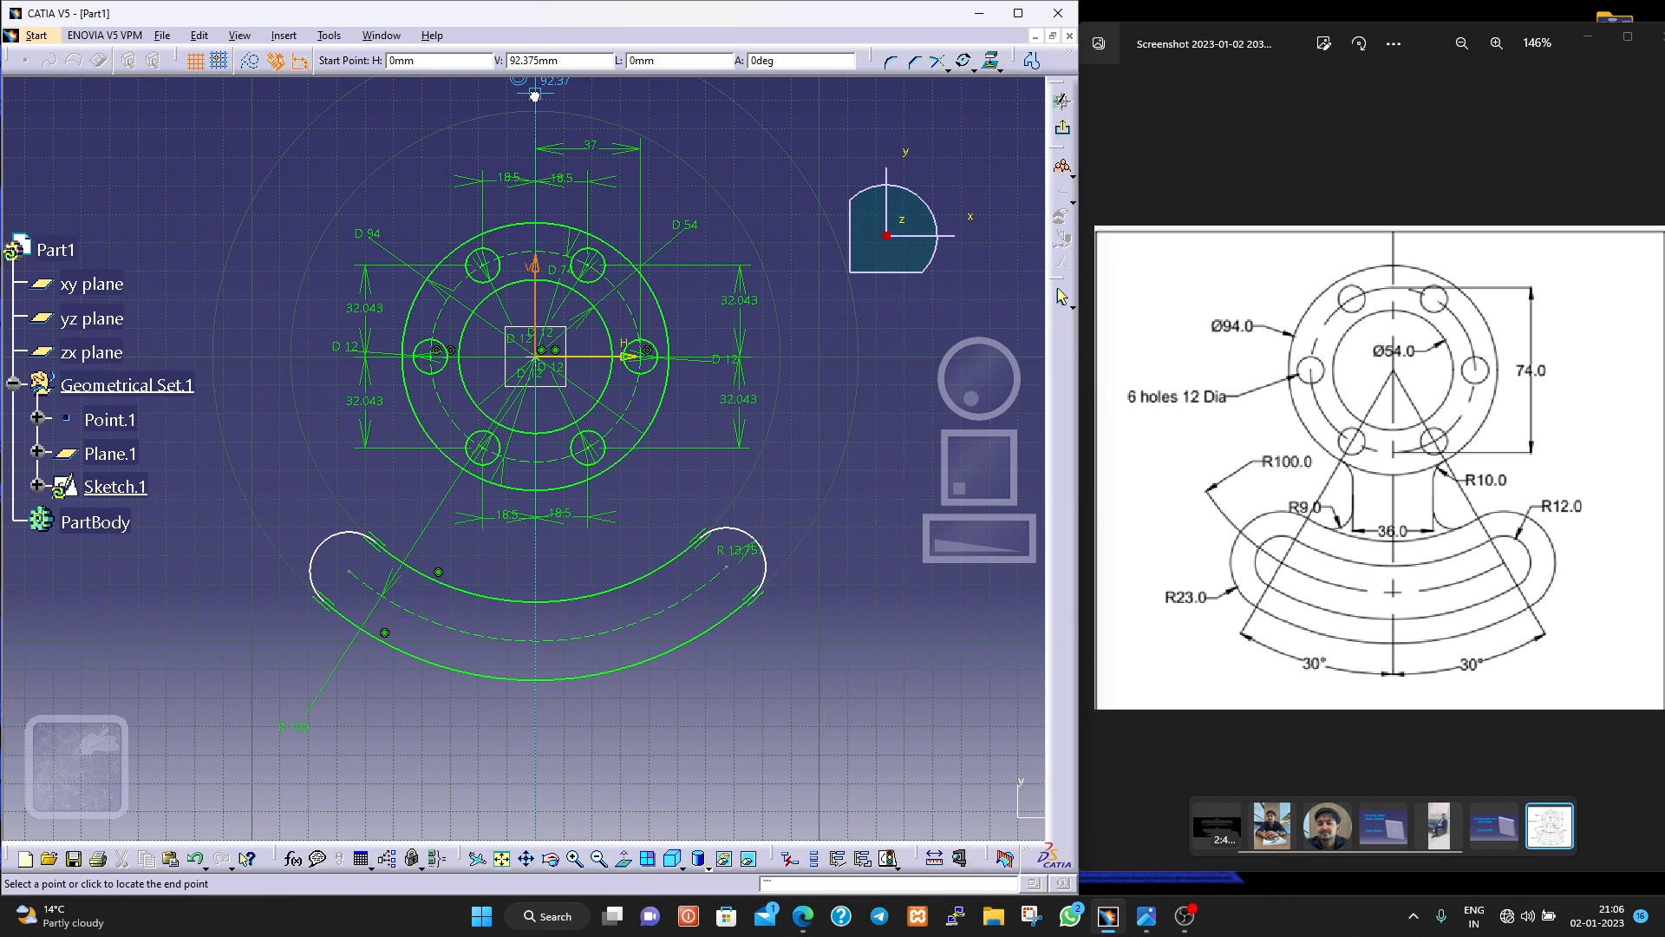
{"action": "left_click", "coordinate": [533, 773]}
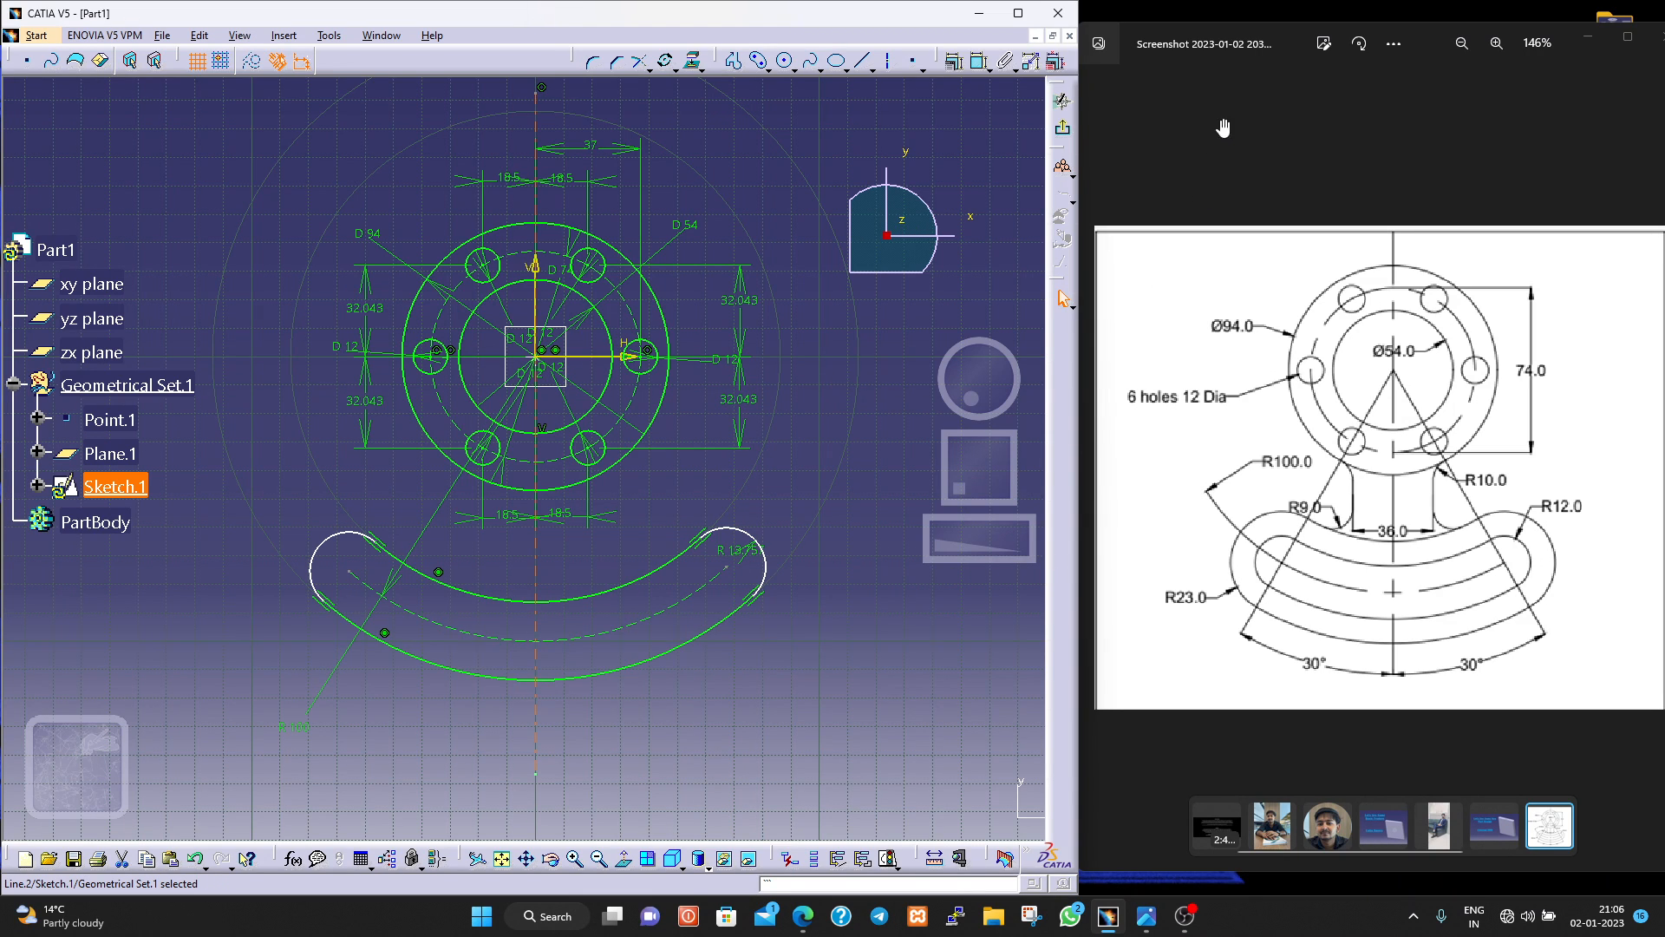
Dimension the horizontal distance from each slot end centre to the new axis line, placing both dimensions just above the slot.
{"action": "left_click", "coordinate": [978, 64]}
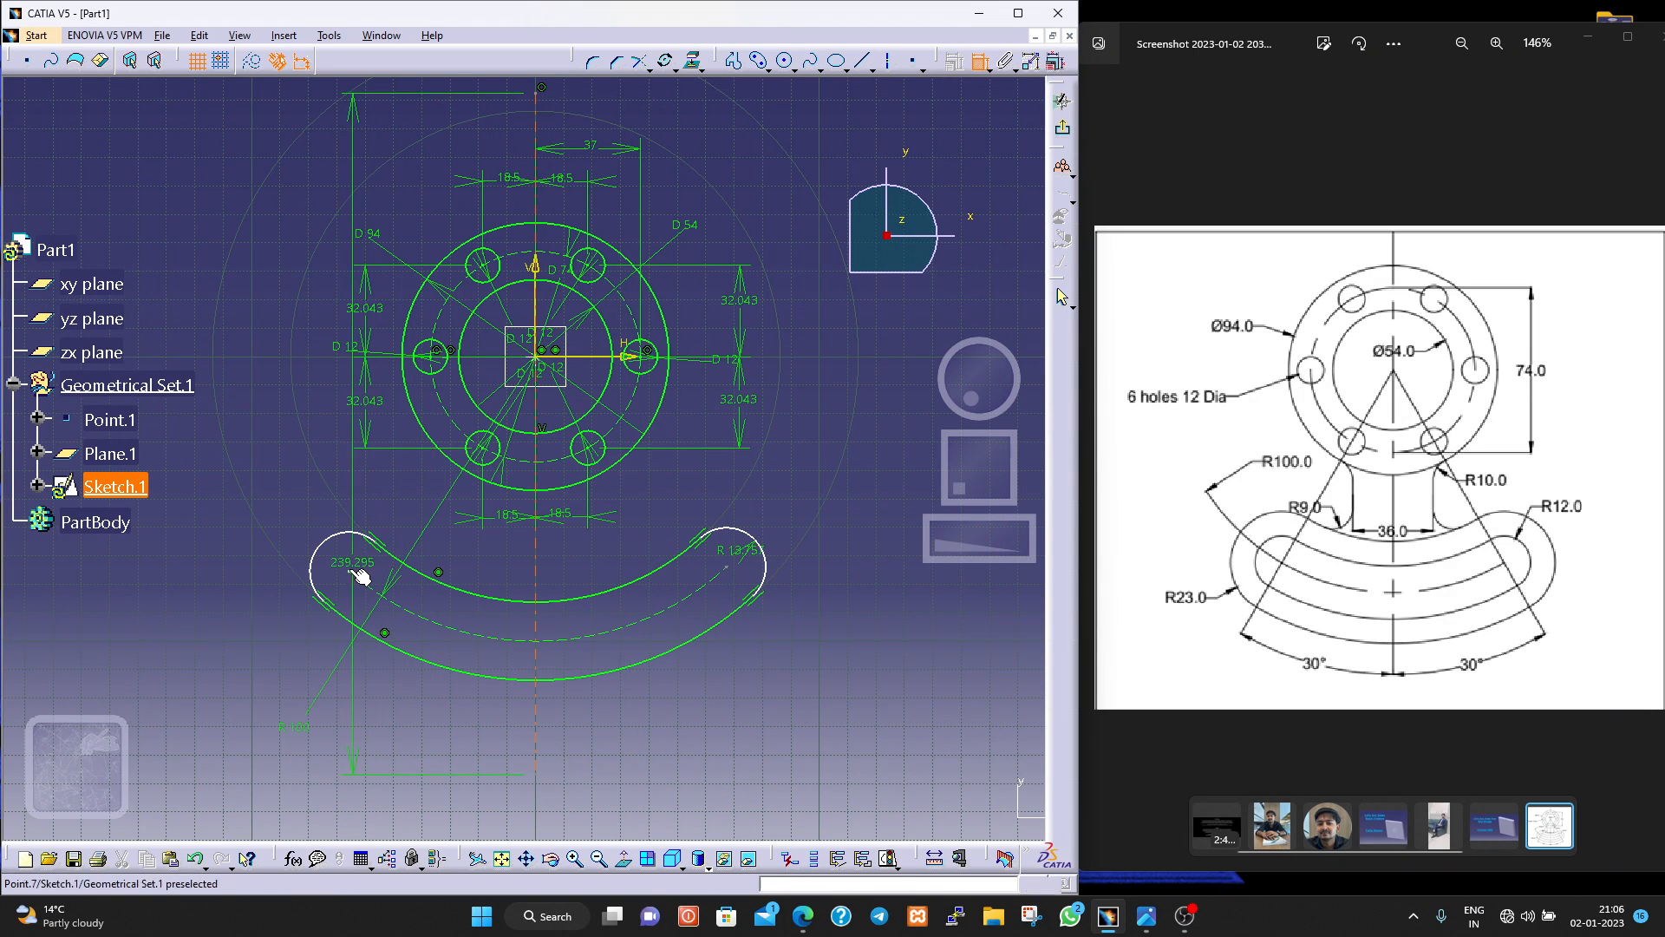
{"action": "left_click", "coordinate": [348, 570]}
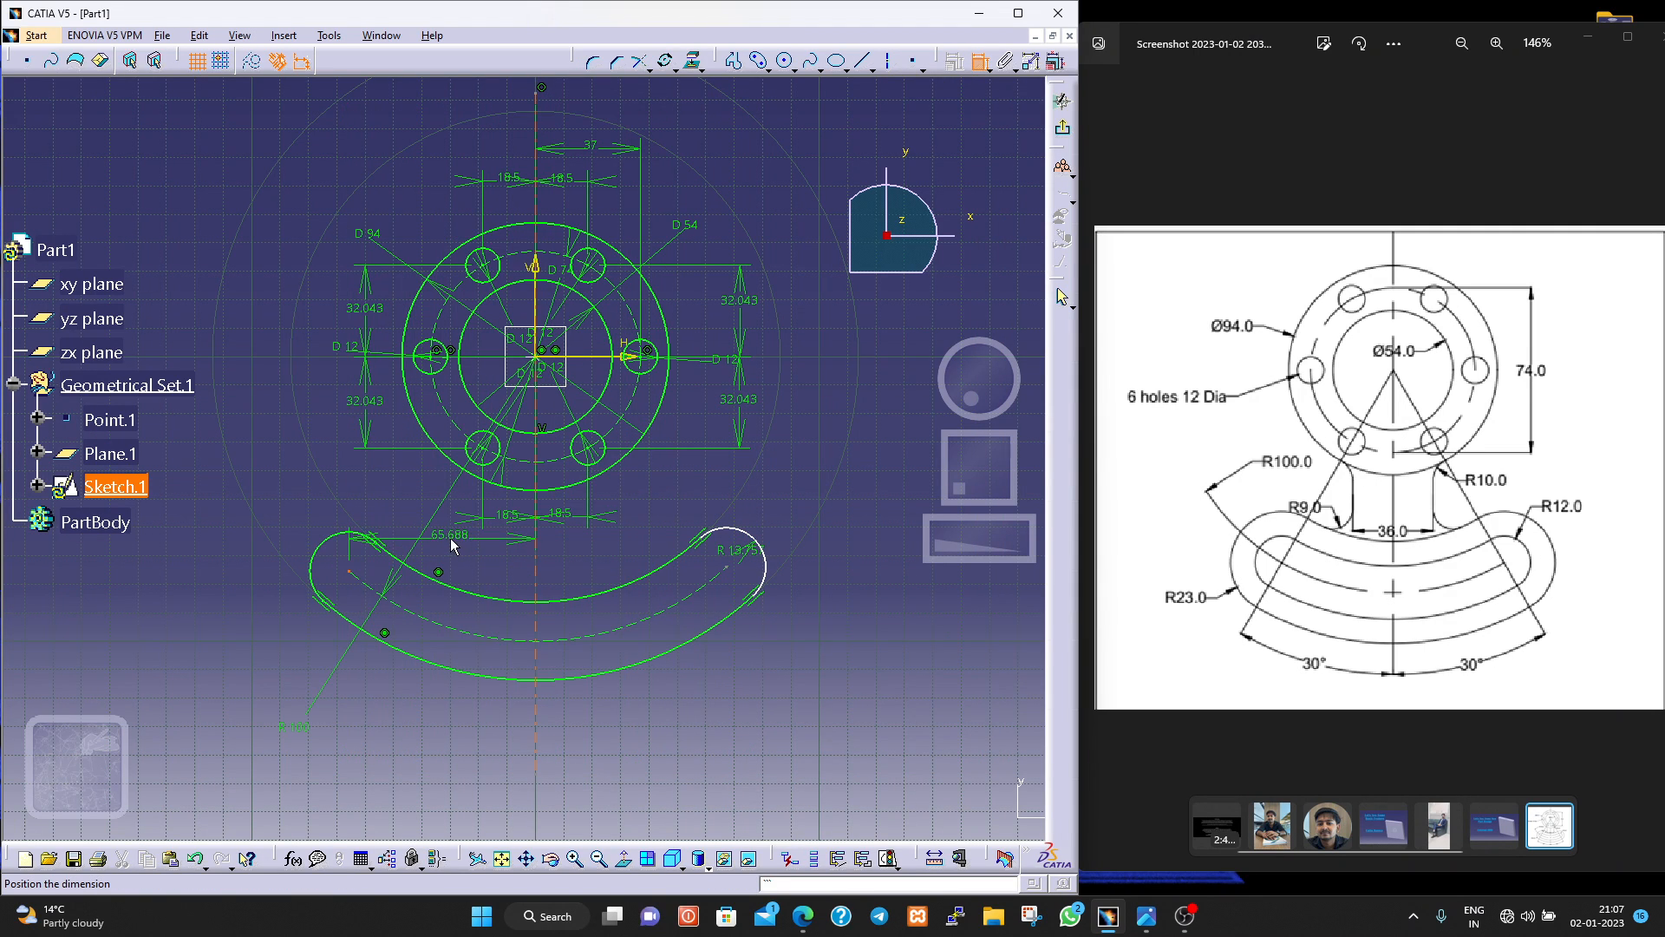
{"action": "left_click", "coordinate": [448, 539]}
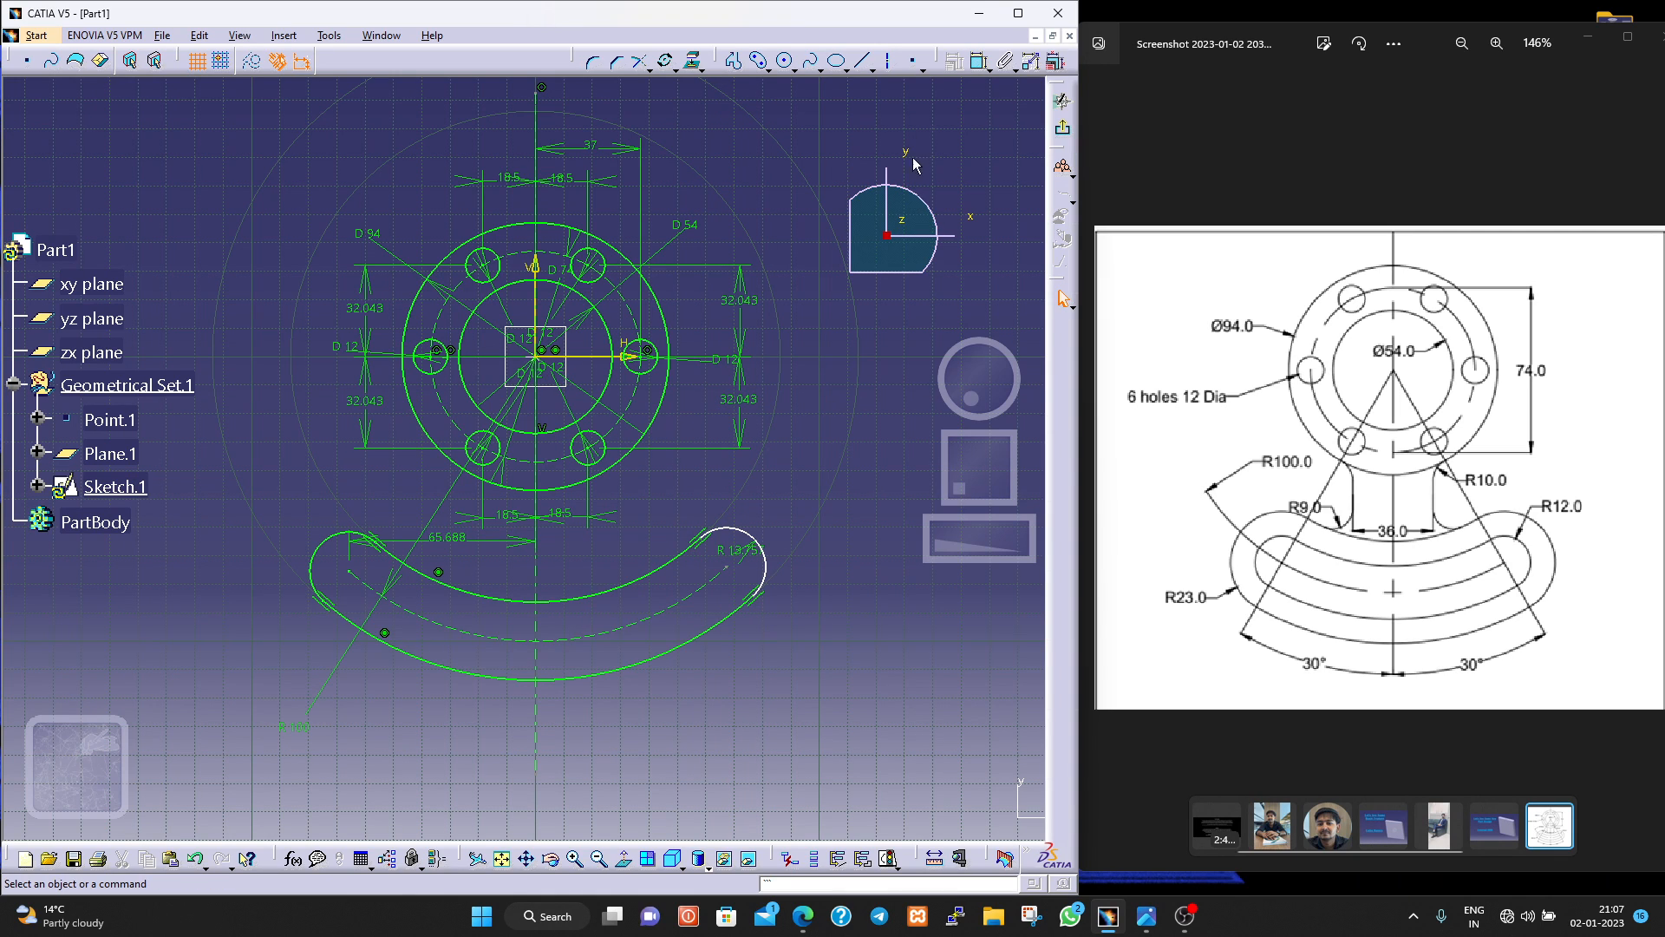
{"action": "left_click", "coordinate": [979, 60]}
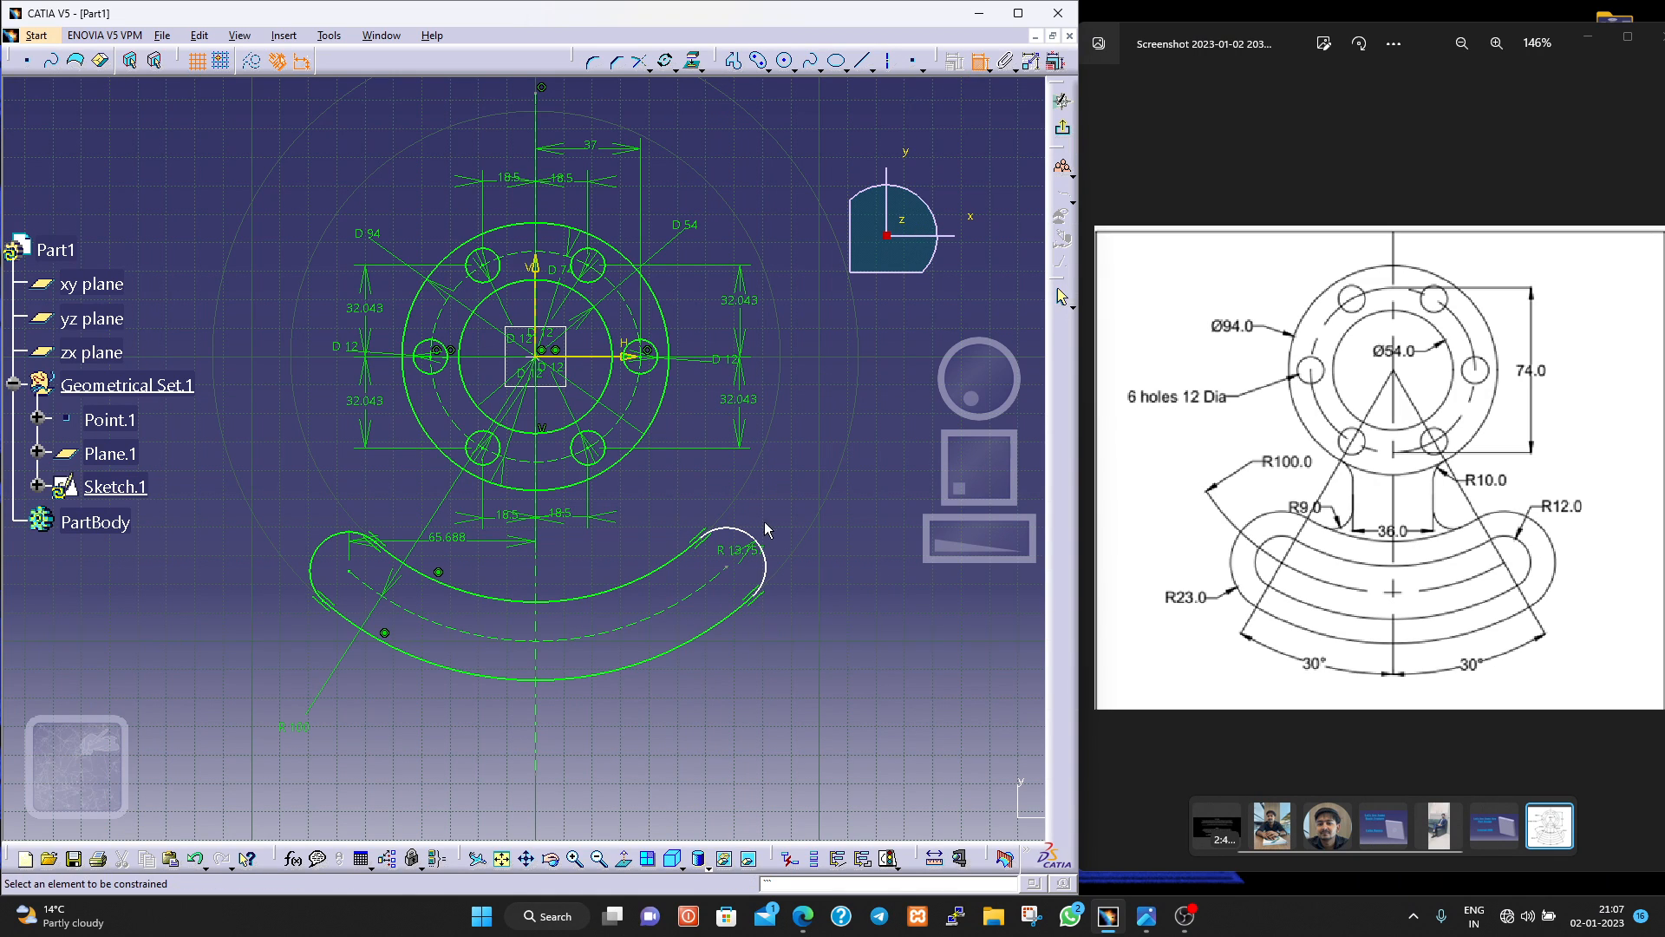
{"action": "left_click", "coordinate": [728, 567]}
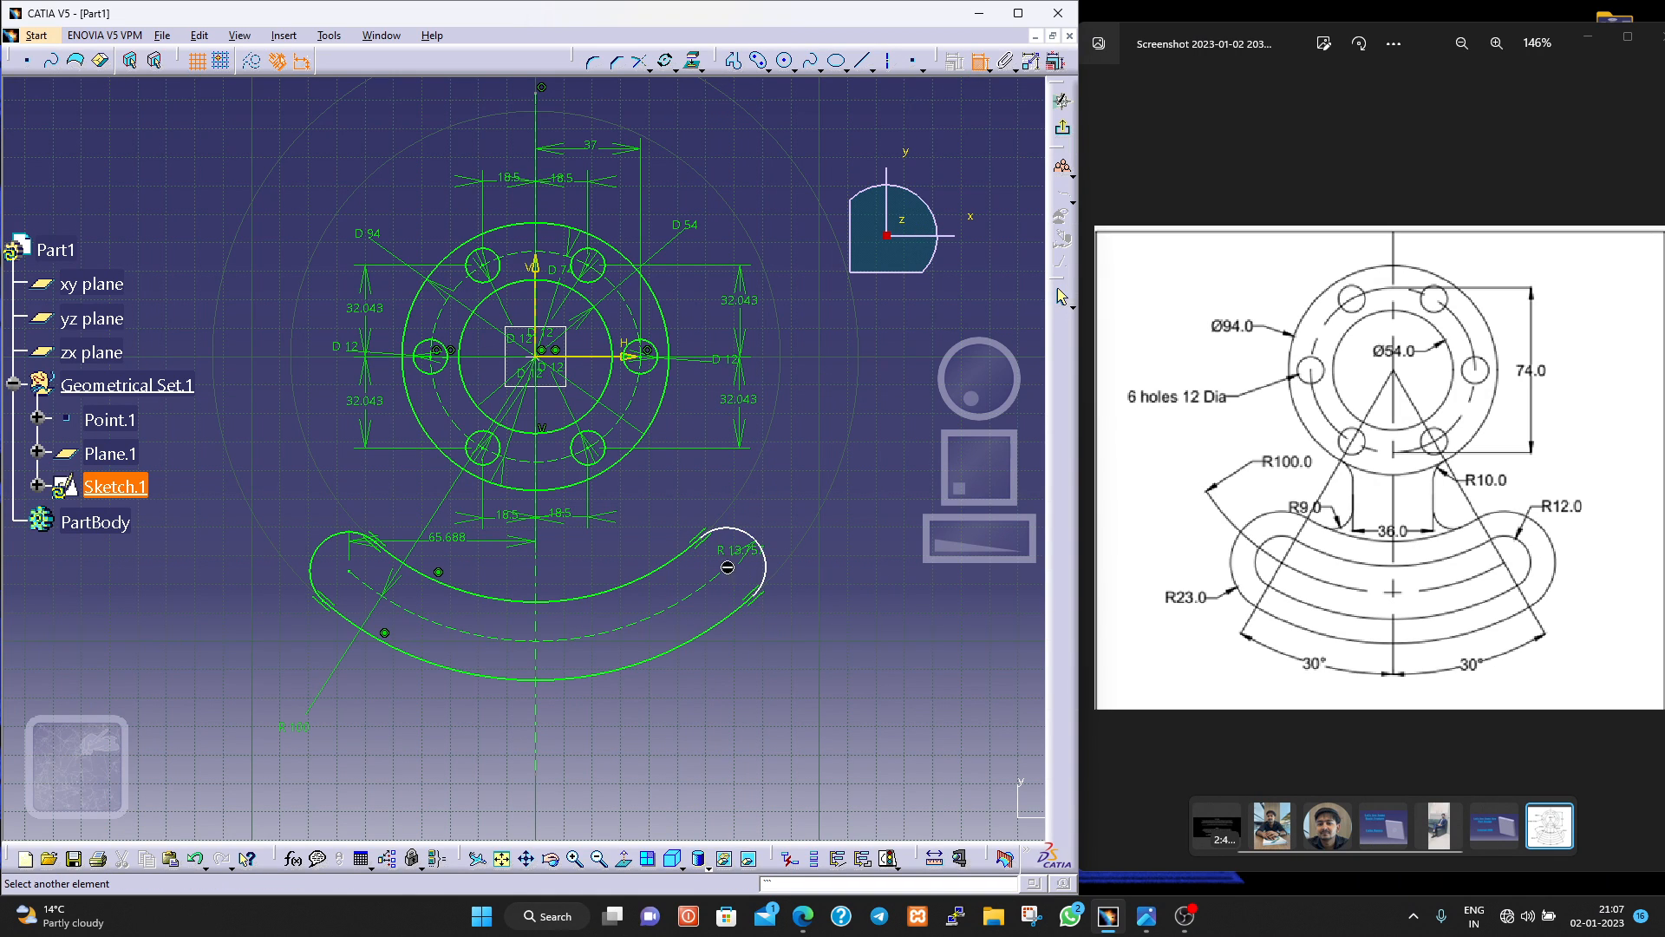
{"action": "left_click", "coordinate": [536, 563]}
{"action": "left_click", "coordinate": [625, 538]}
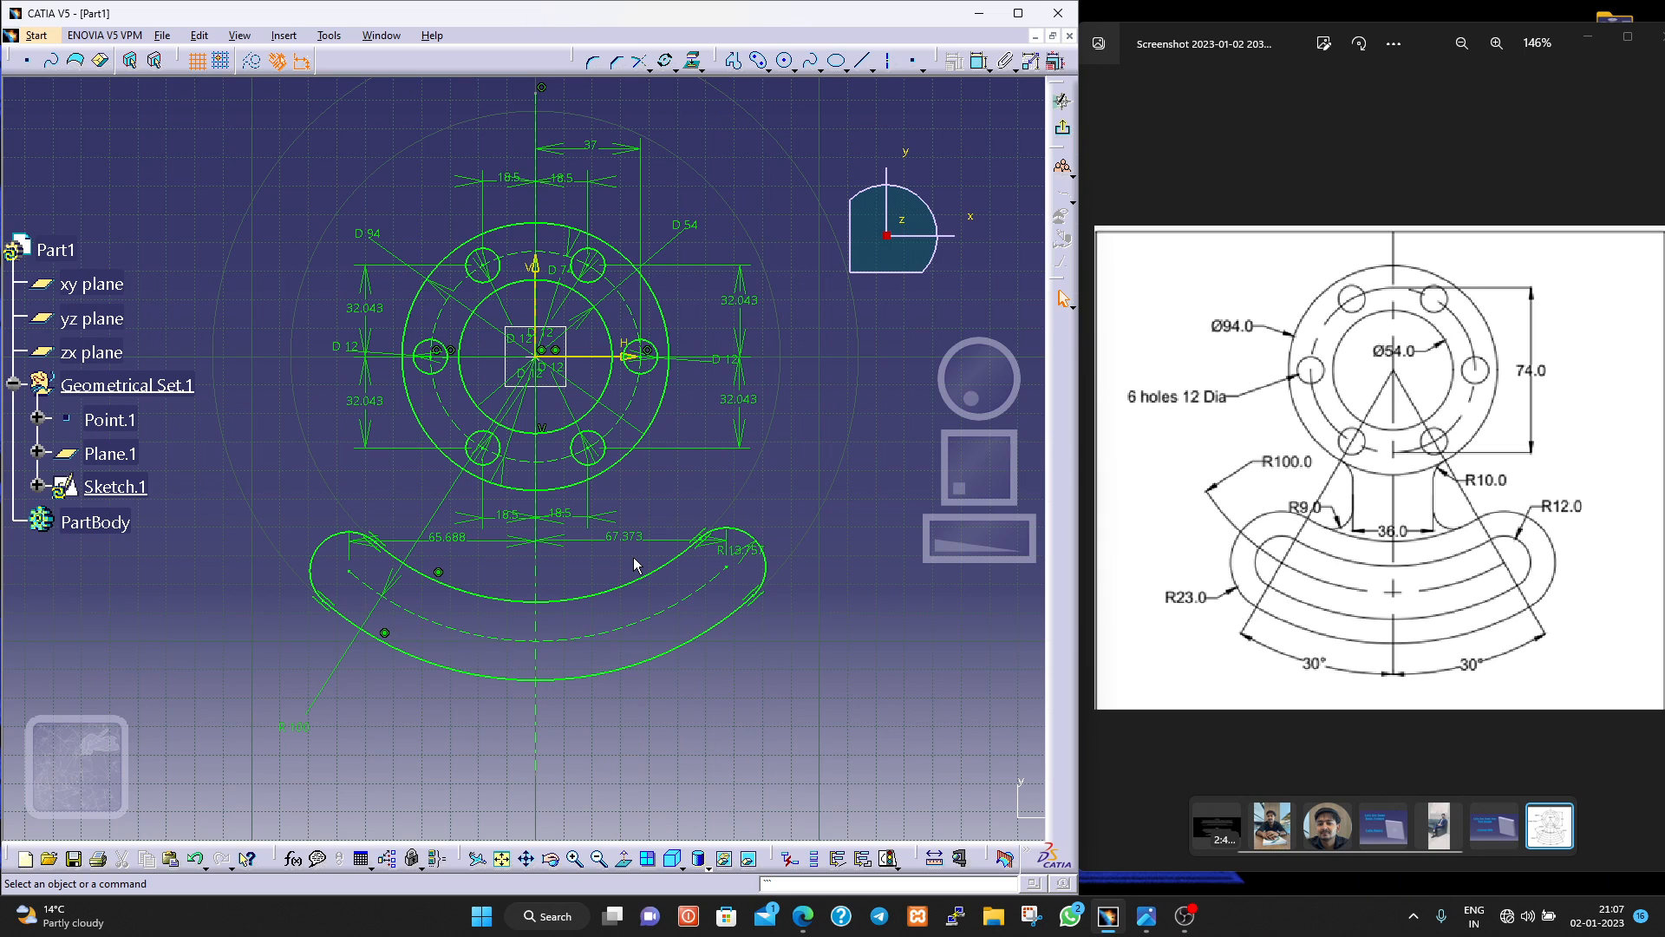
Delete both horizontal dimensions from the slot end centres to the axis line.
{"action": "left_click", "coordinate": [436, 571]}
{"action": "left_click", "coordinate": [625, 538]}
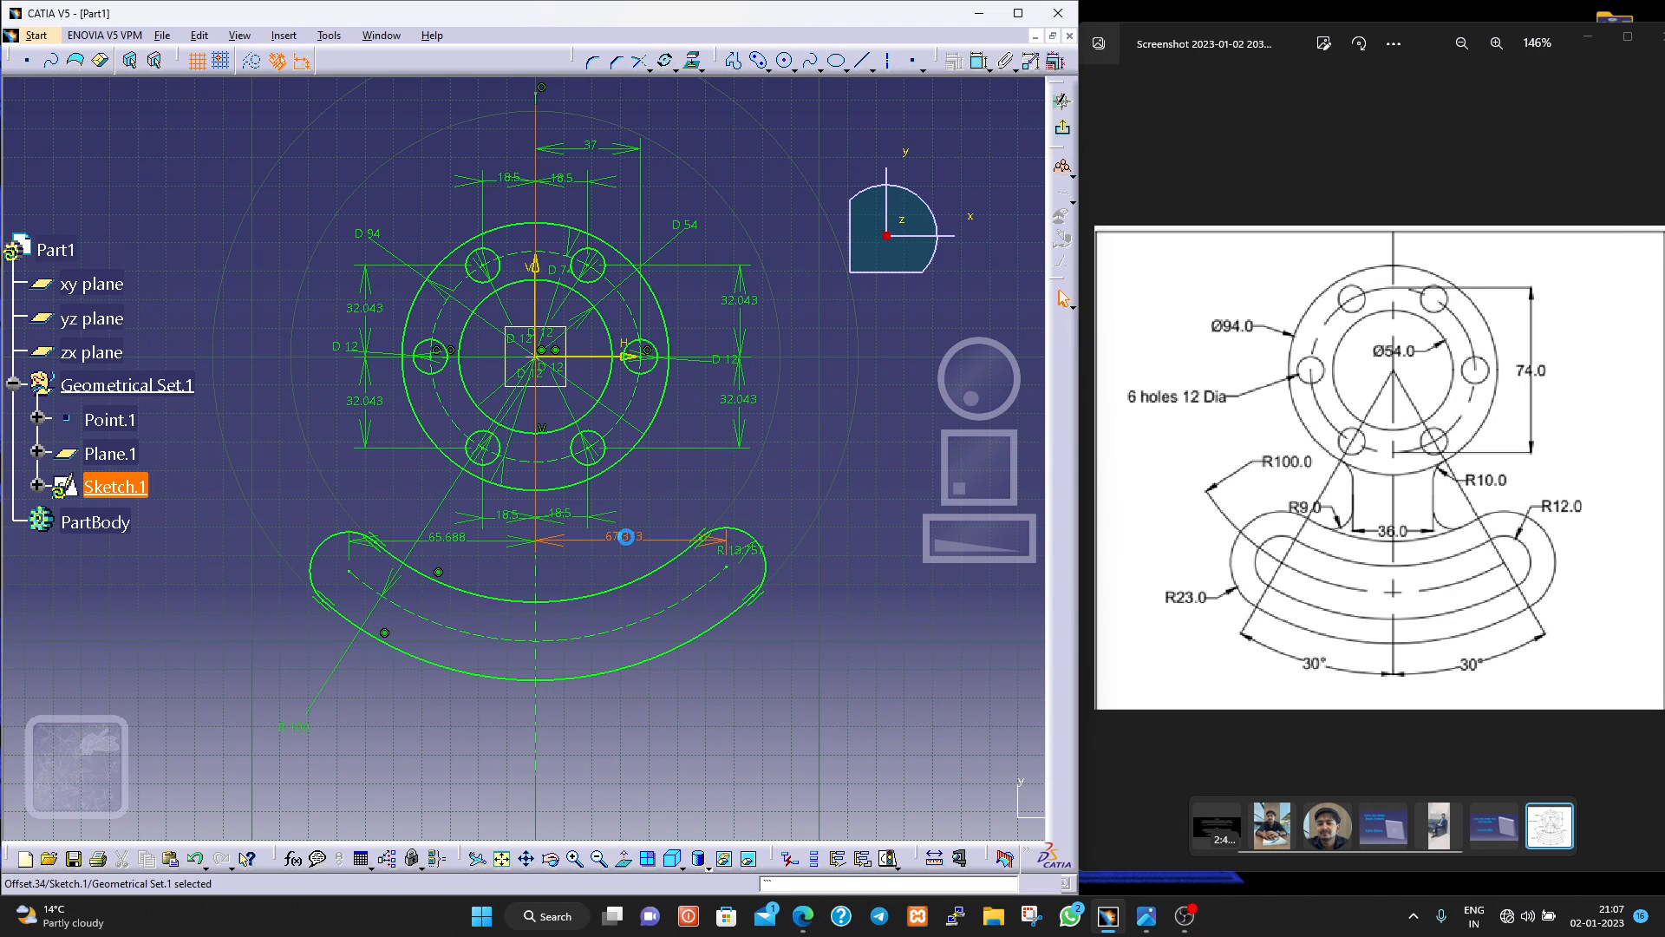
{"action": "key", "text": "Delete"}
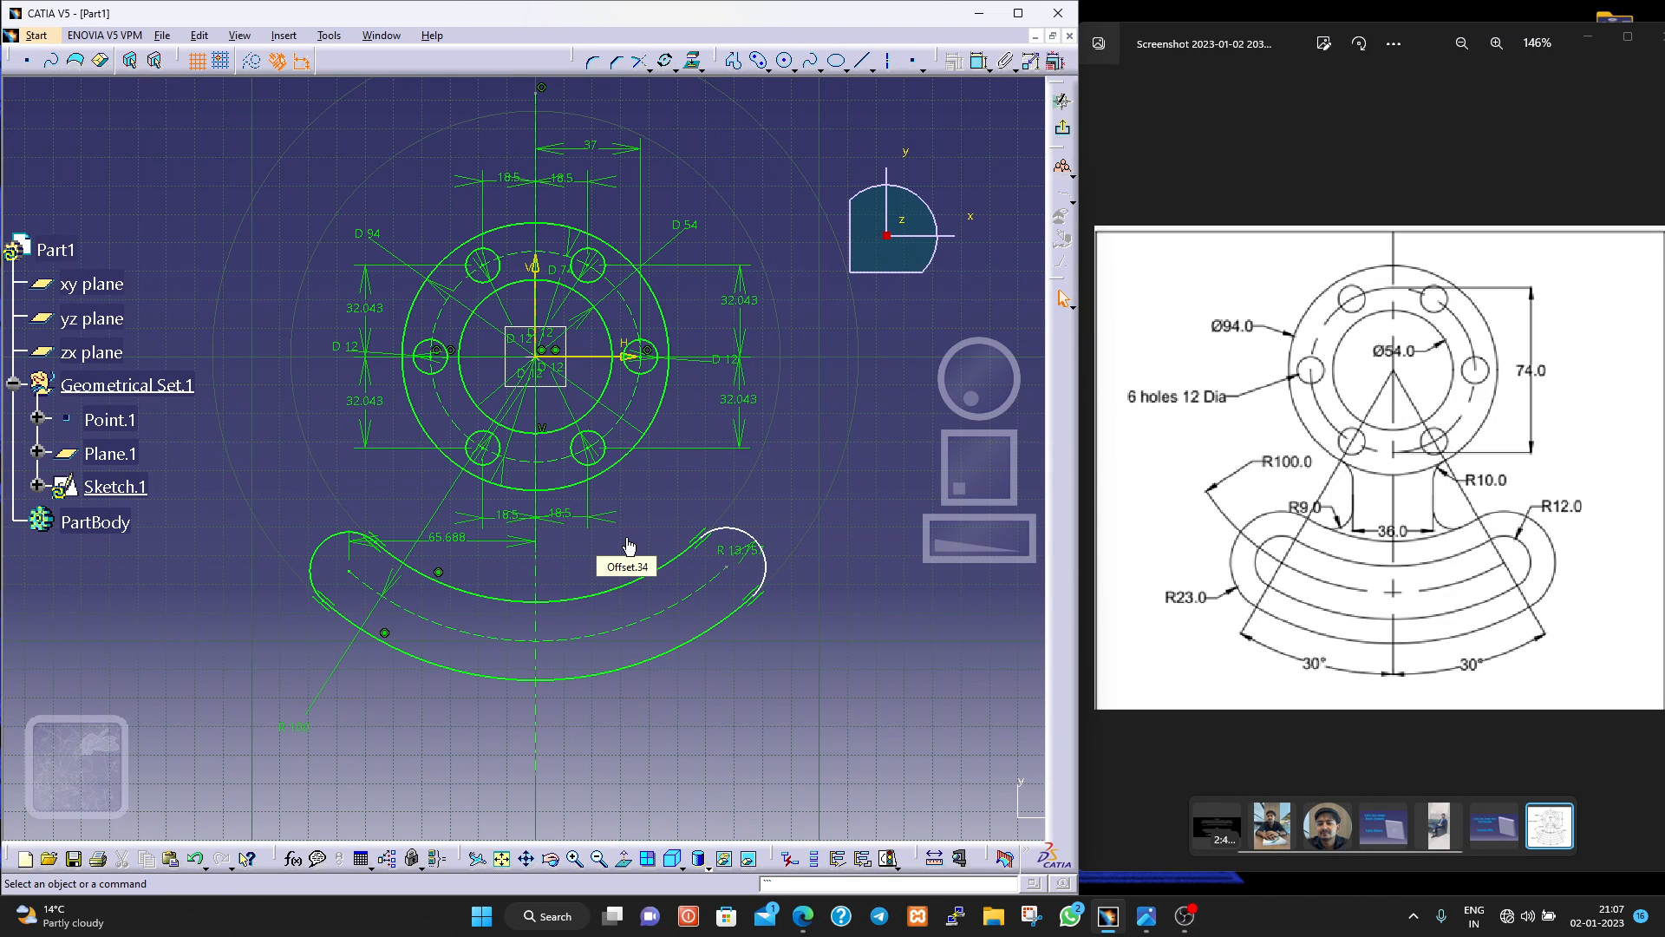
{"action": "left_click", "coordinate": [424, 542]}
{"action": "key", "text": "Delete"}
Set the radius of the curved slot's ends to 12 mm.
{"action": "left_click", "coordinate": [981, 63]}
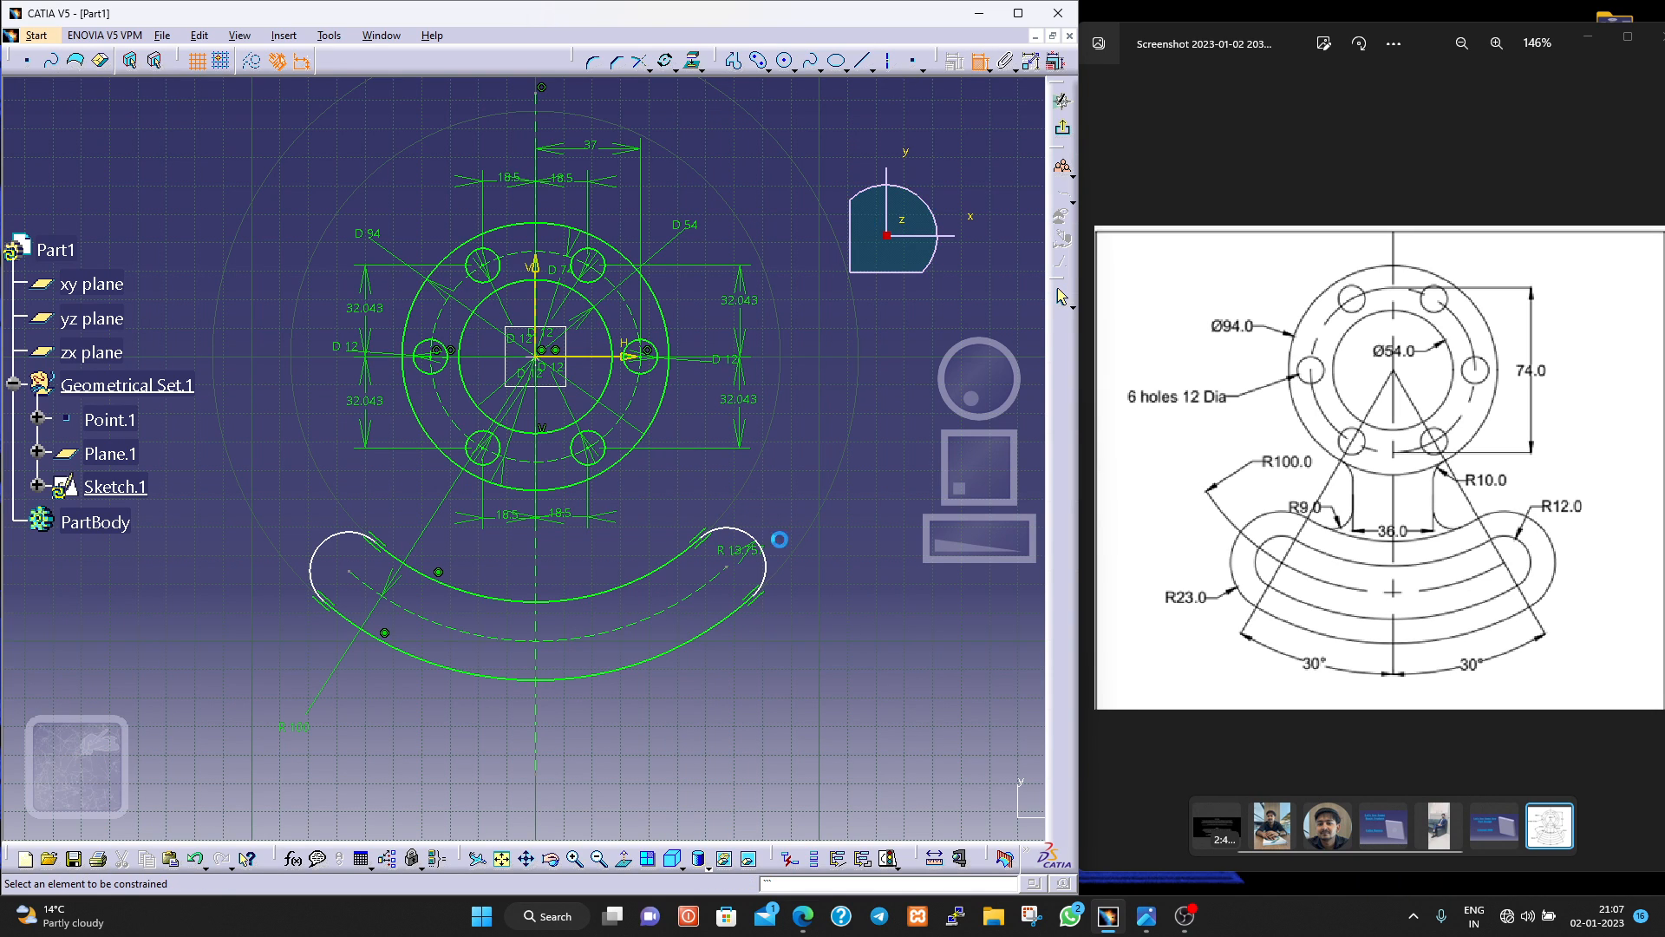
{"action": "double_click", "coordinate": [737, 558]}
{"action": "type", "text": "12"}
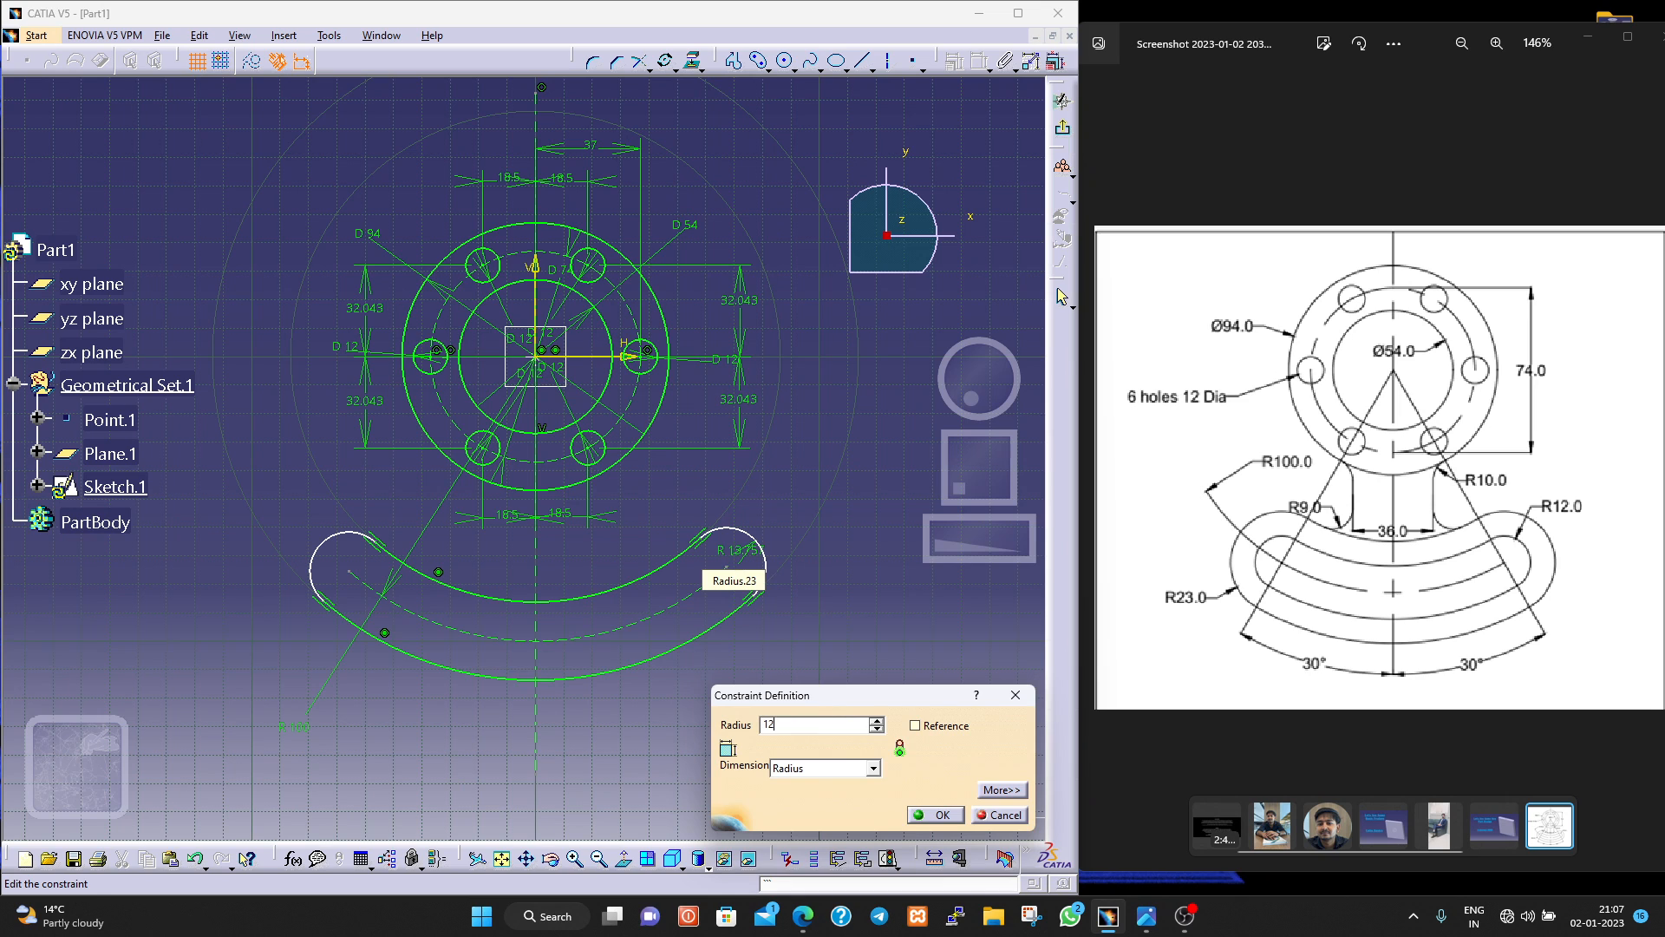
{"action": "key", "text": "Return"}
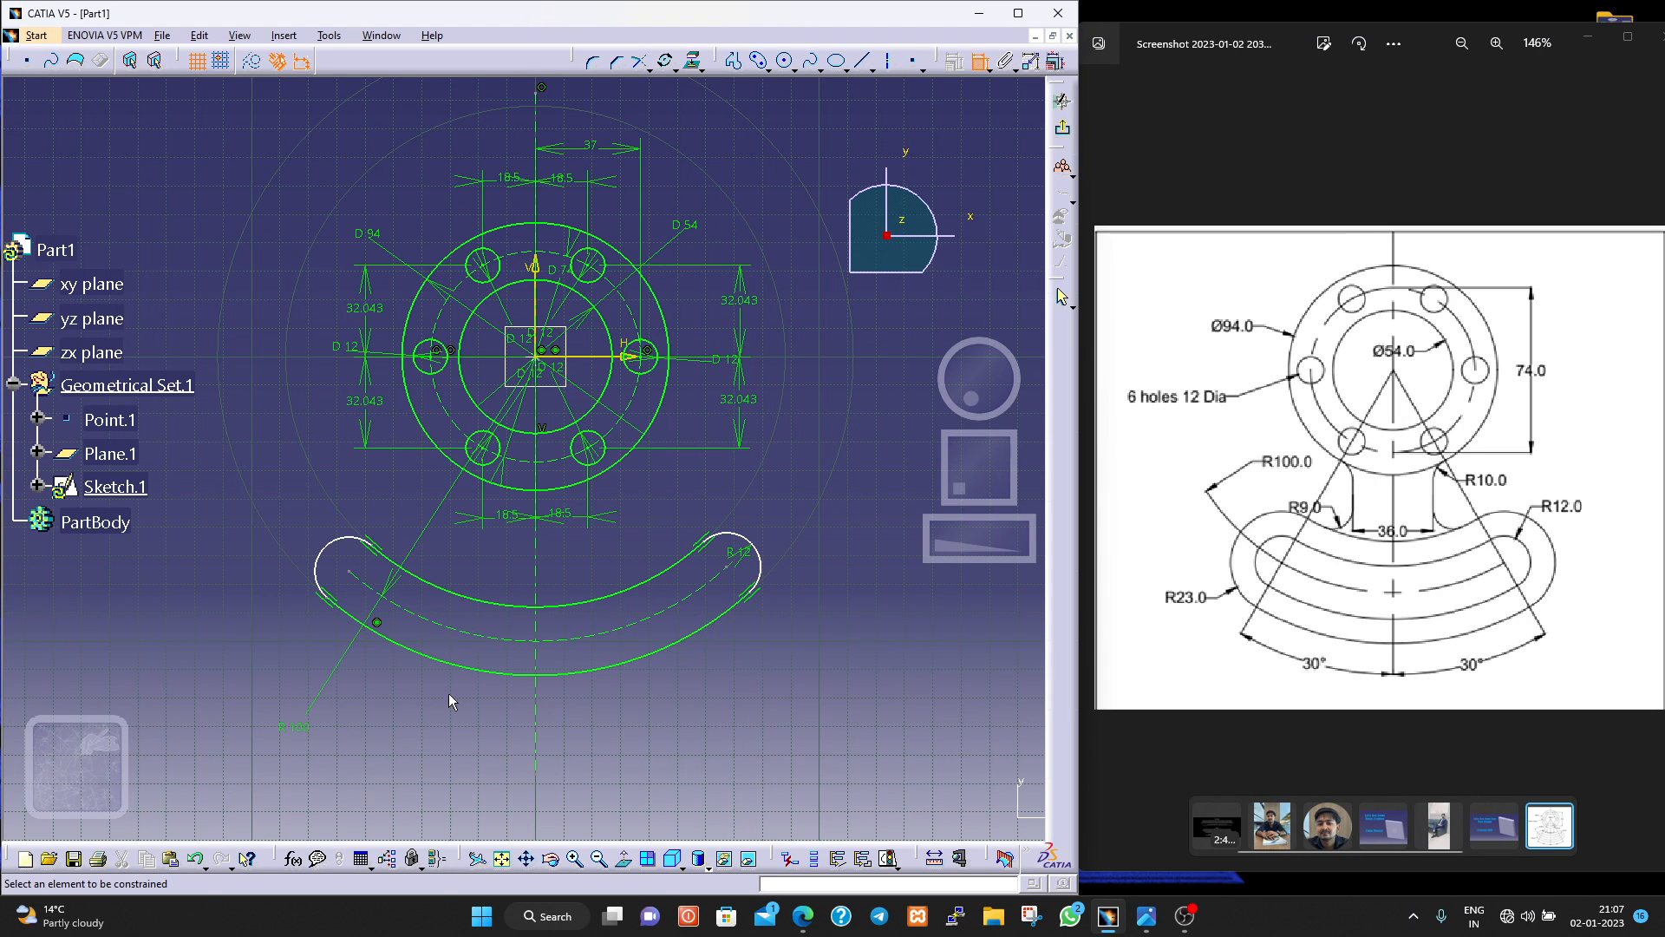
{"action": "left_click", "coordinate": [349, 572]}
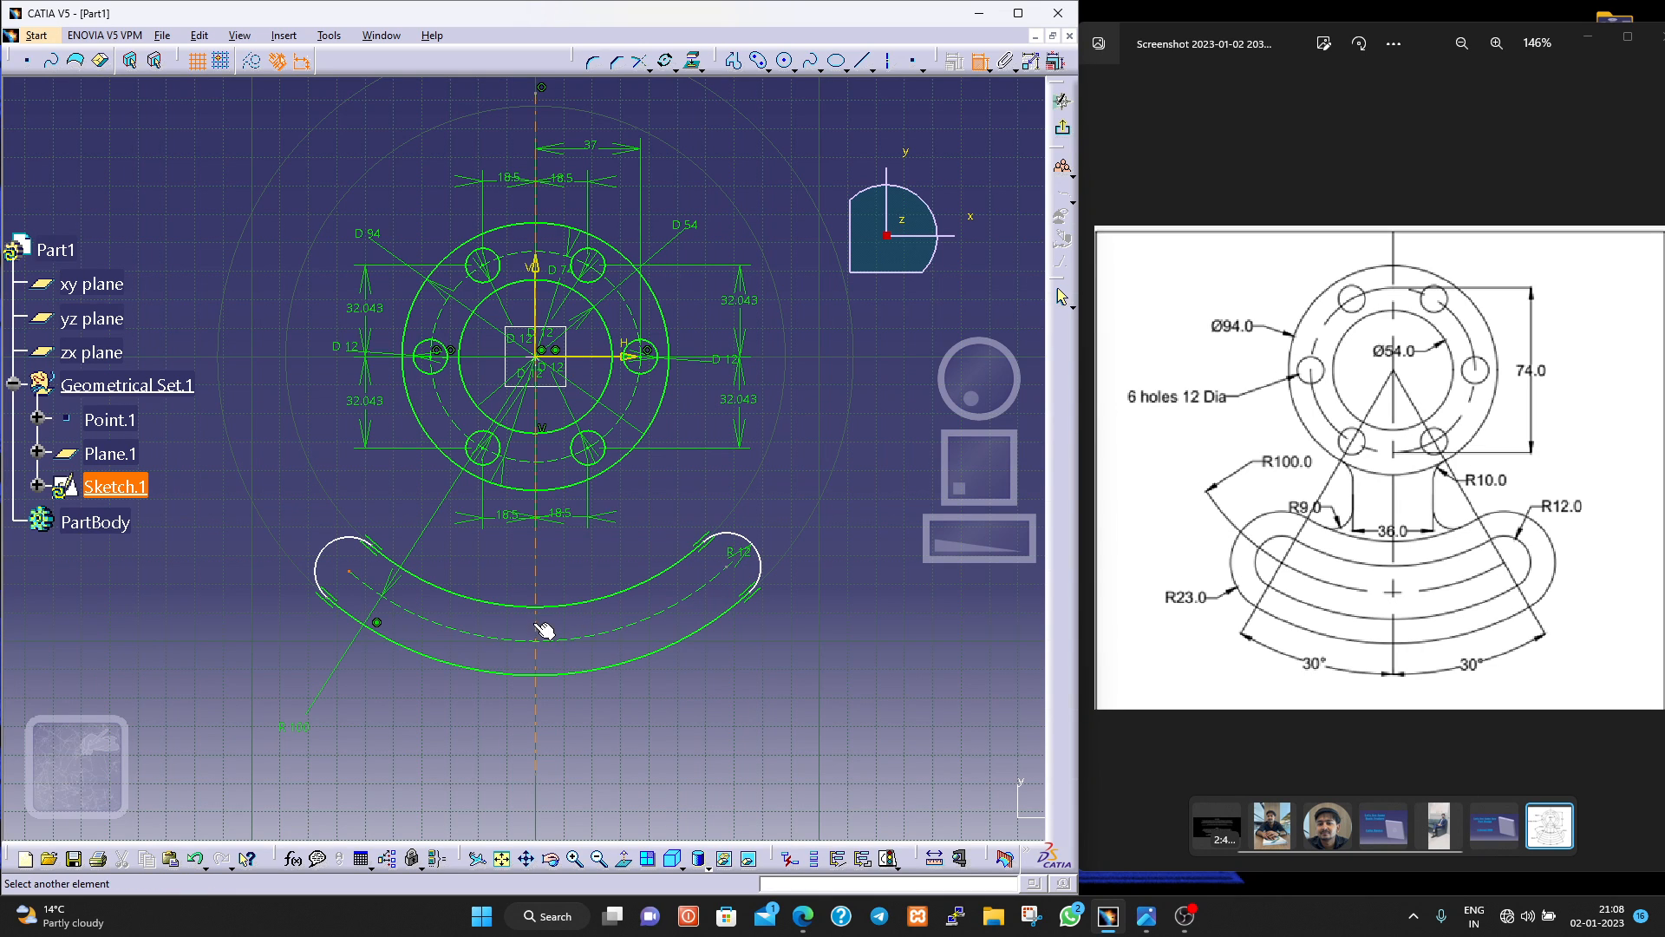
{"action": "key", "text": "Escape"}
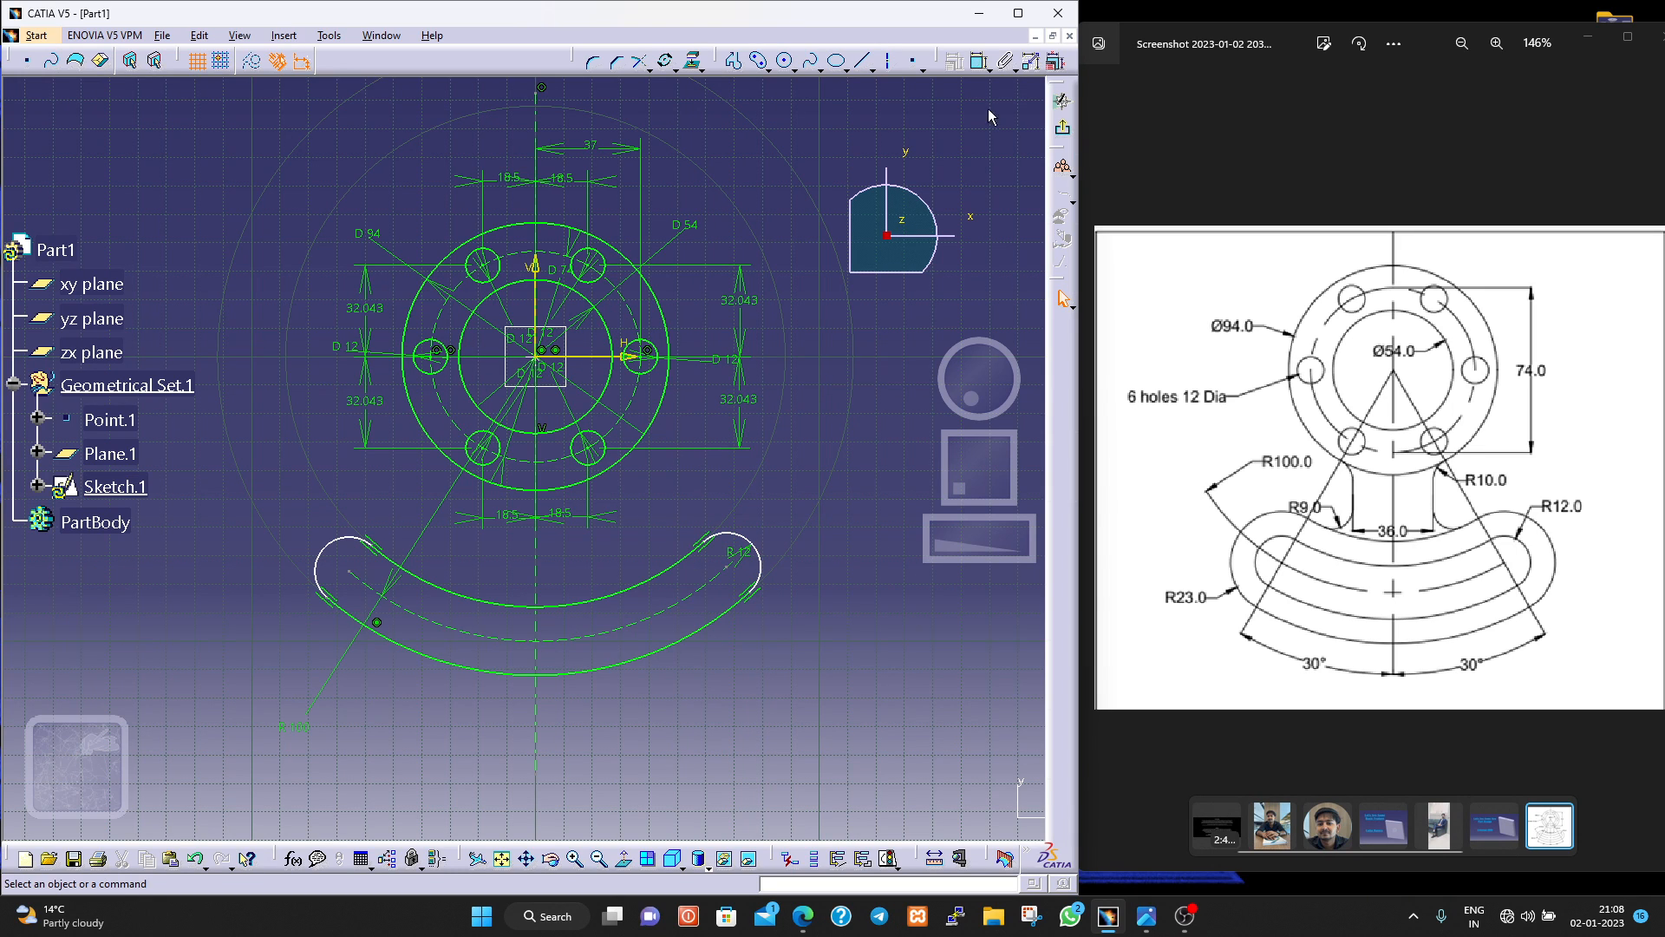
{"action": "left_click", "coordinate": [981, 62]}
{"action": "left_click", "coordinate": [539, 639]}
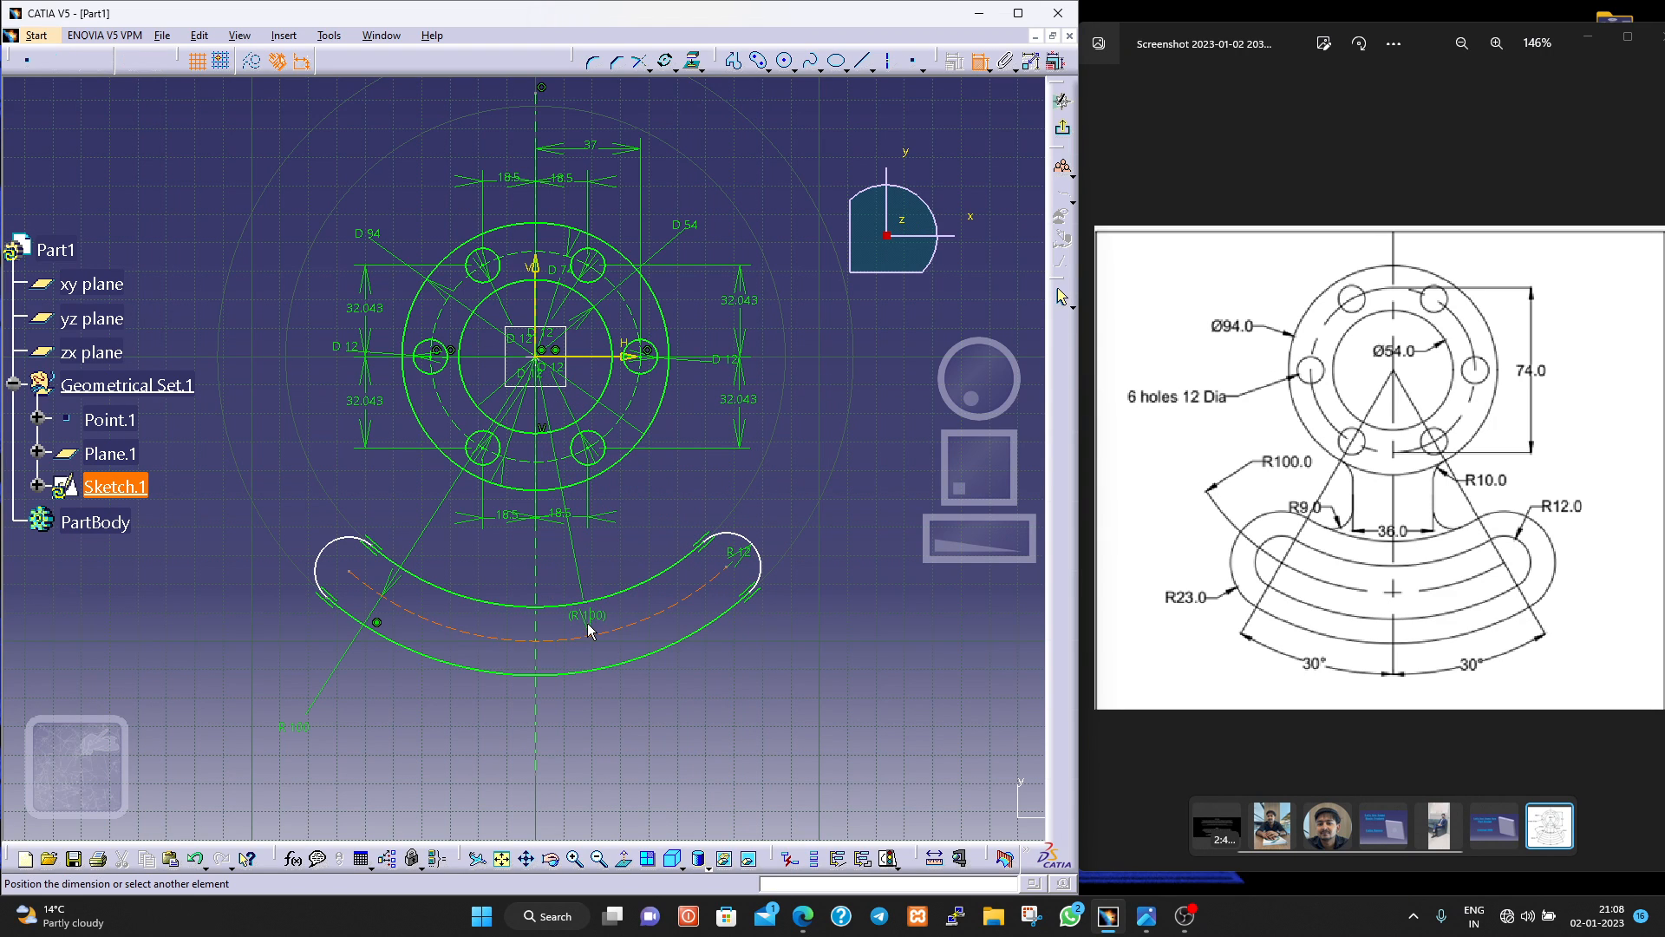
{"action": "key", "text": "Escape"}
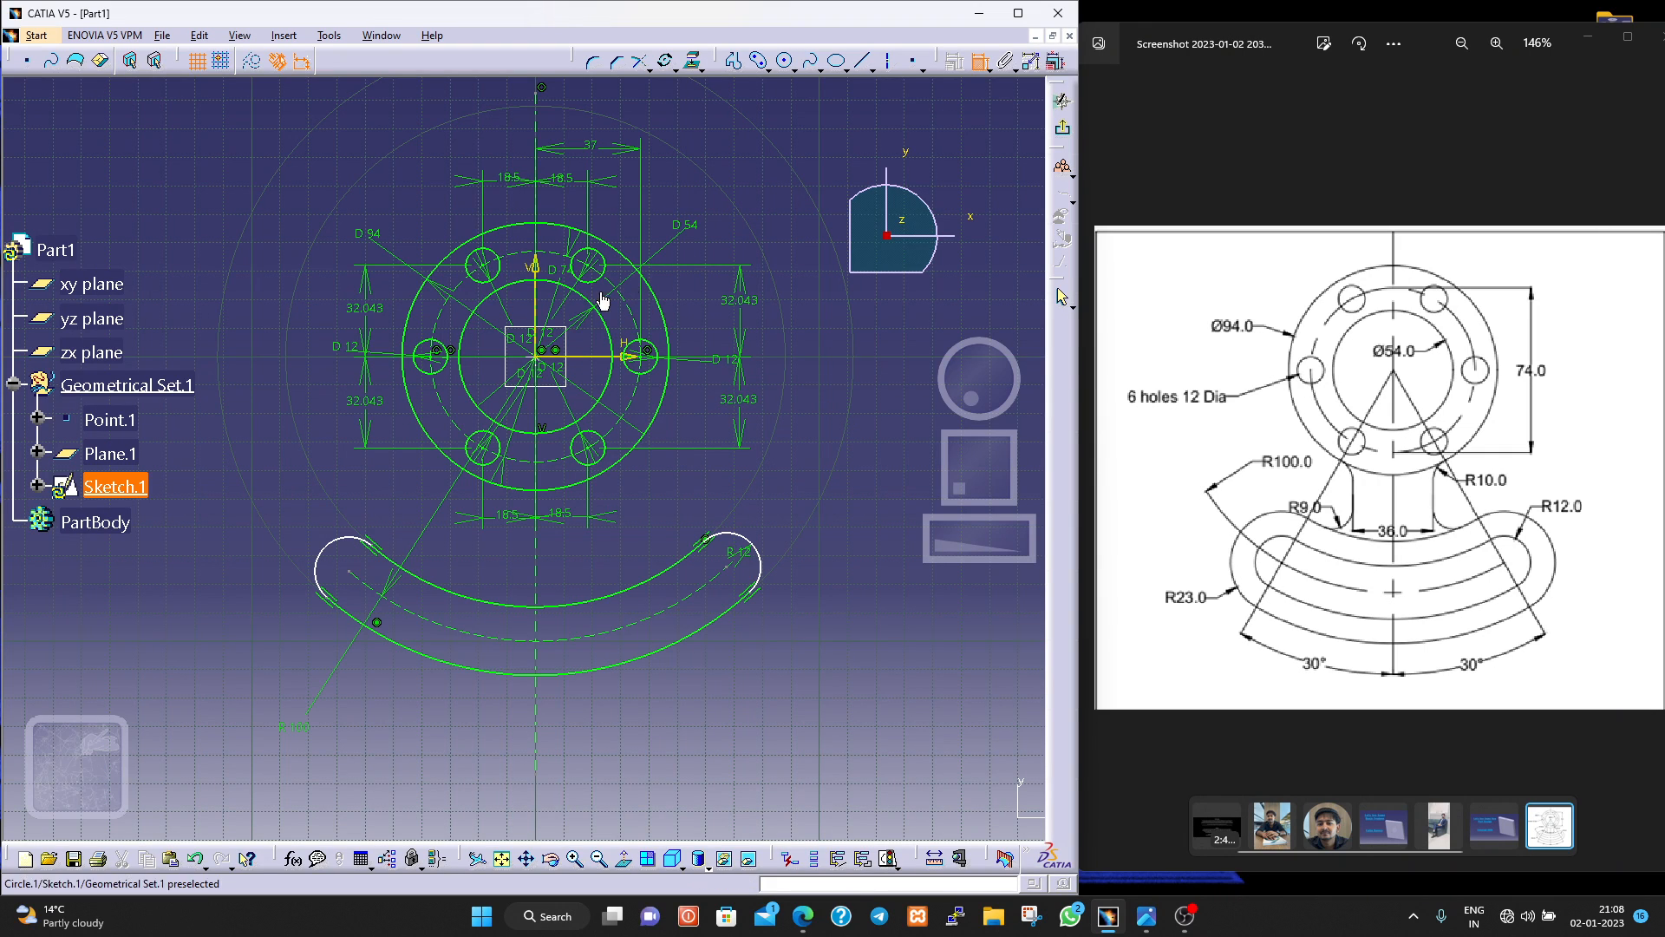
{"action": "left_click", "coordinate": [537, 276]}
{"action": "key", "text": "Escape"}
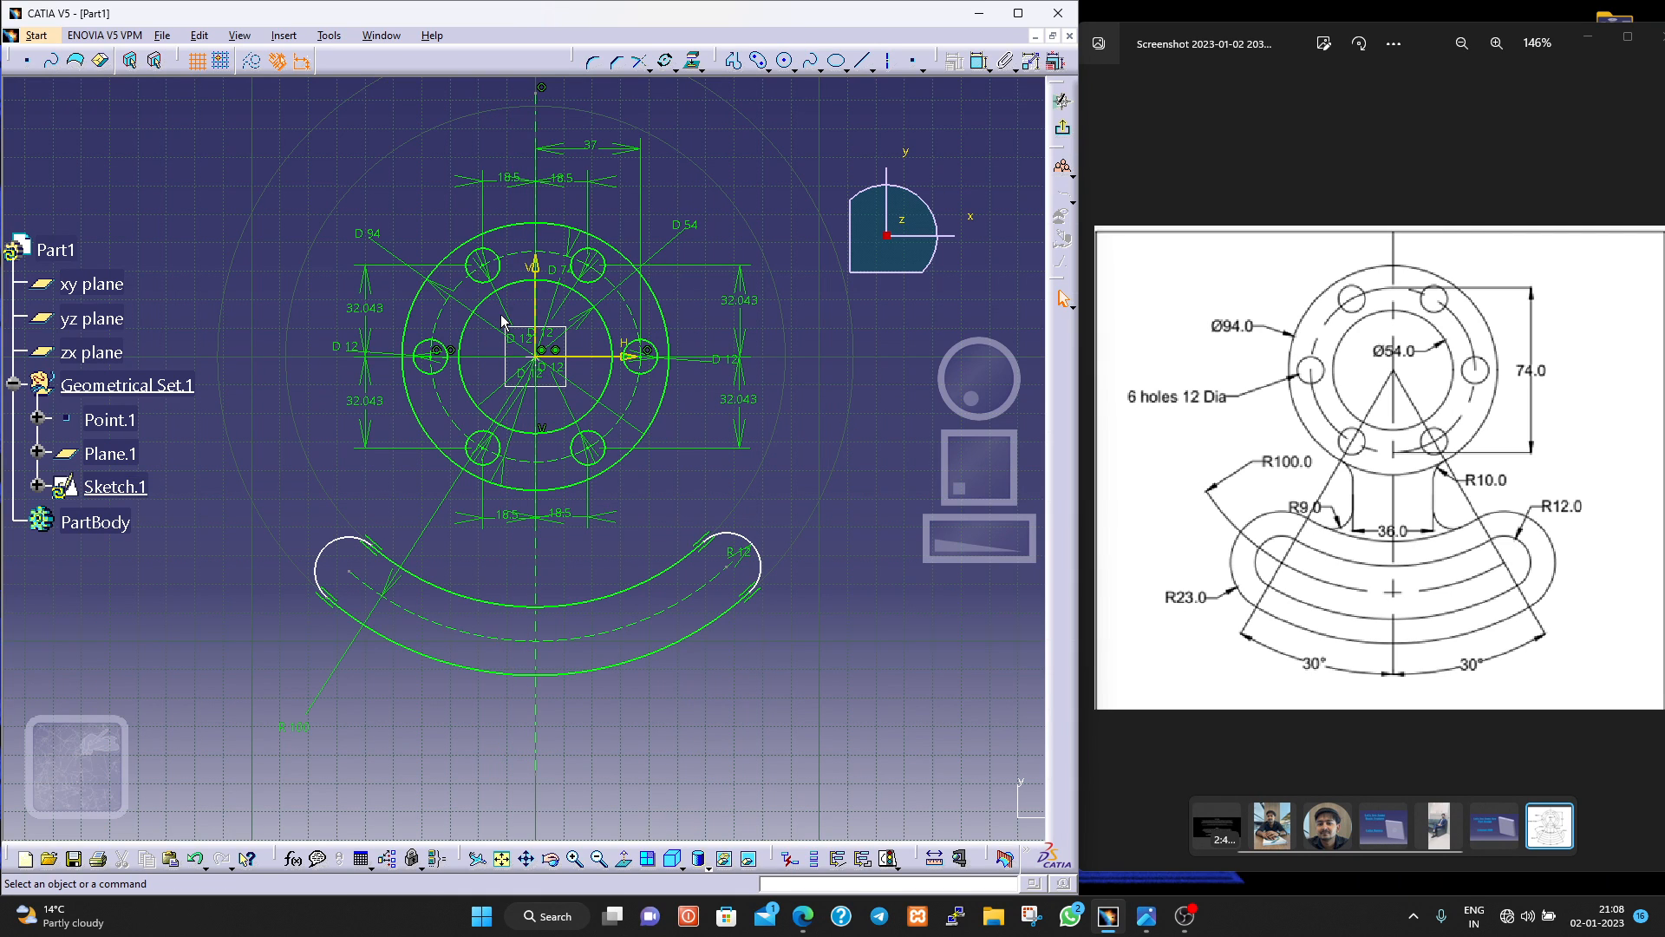
{"action": "left_click", "coordinate": [544, 269]}
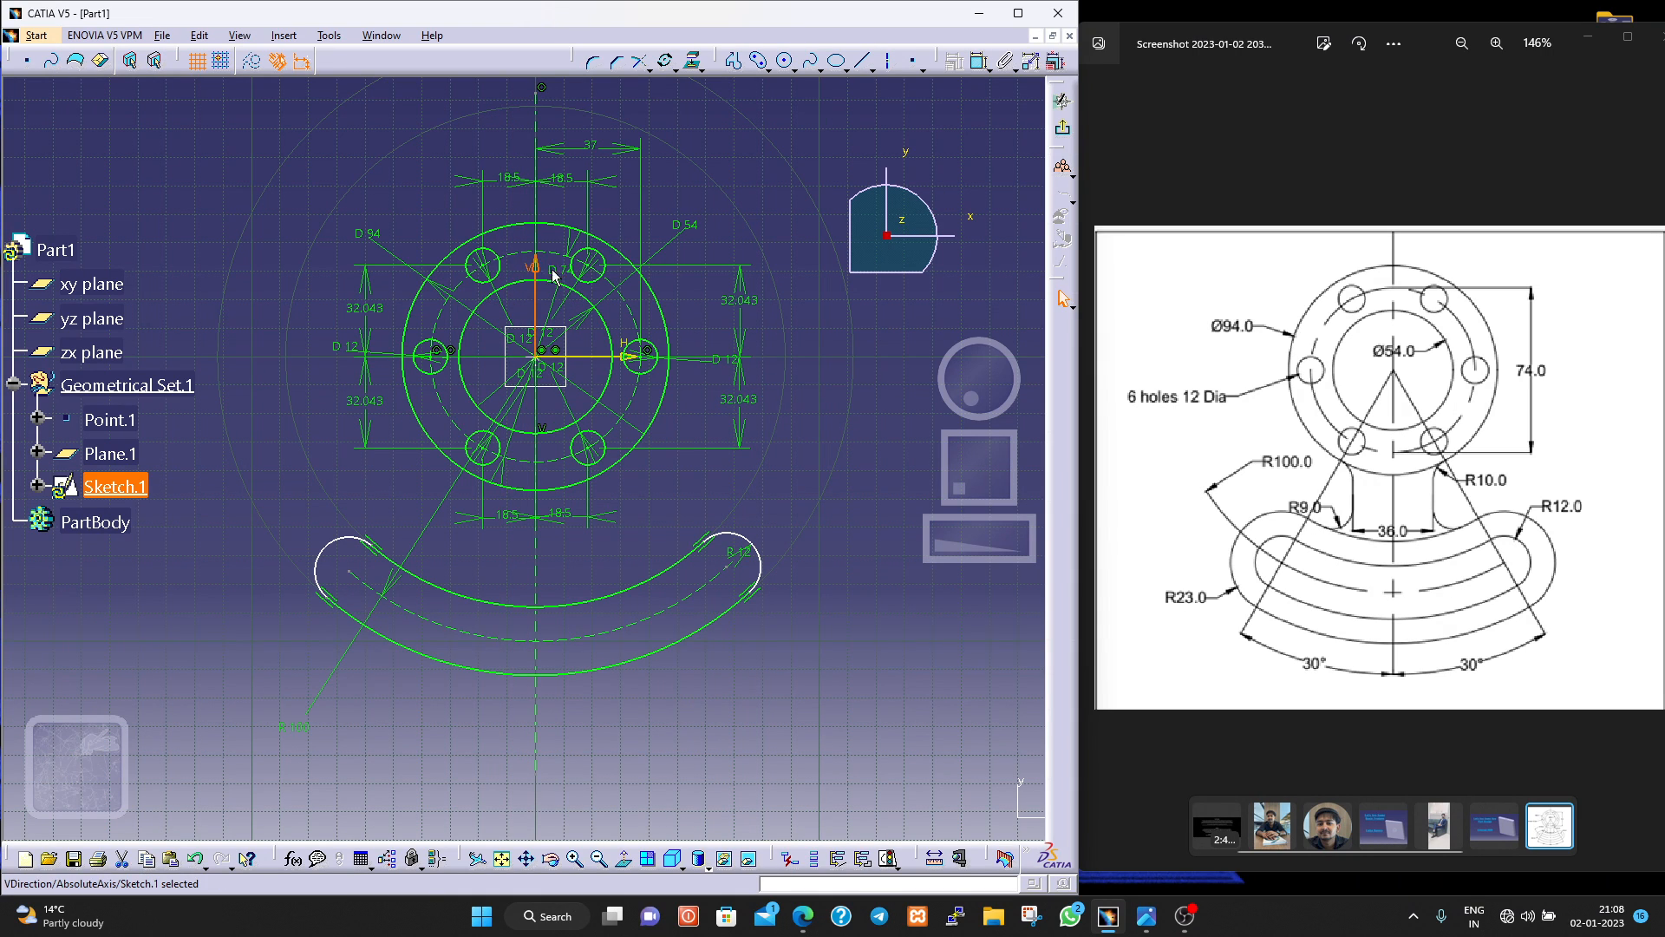
{"action": "left_click", "coordinate": [347, 565]}
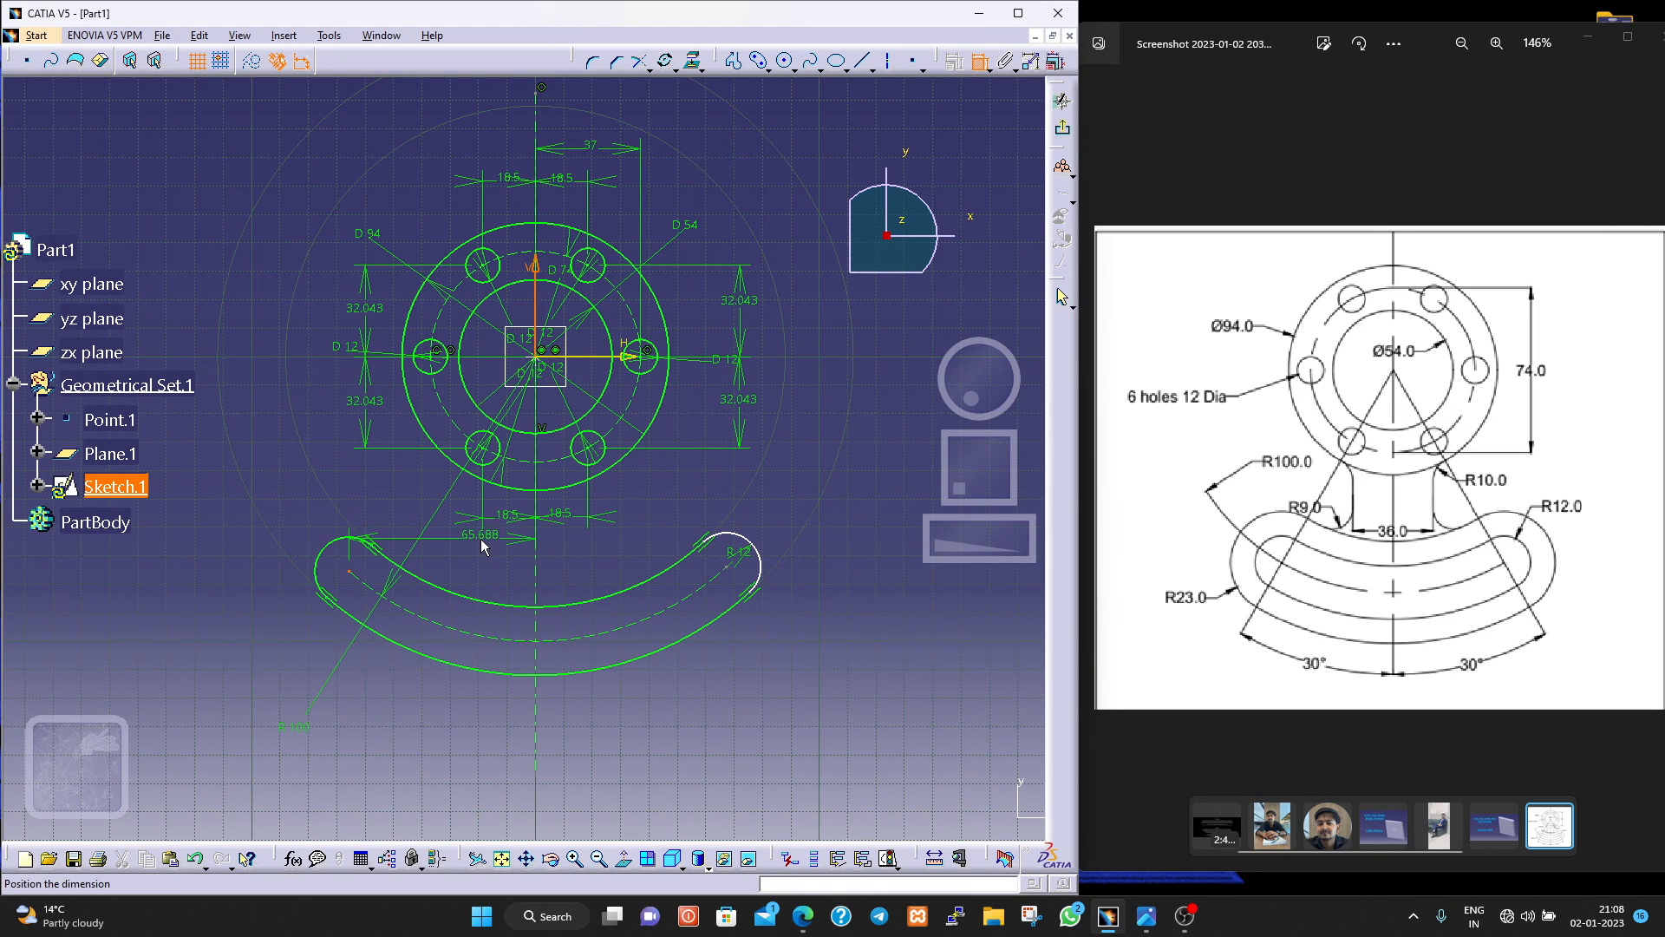
{"action": "key", "text": "Escape"}
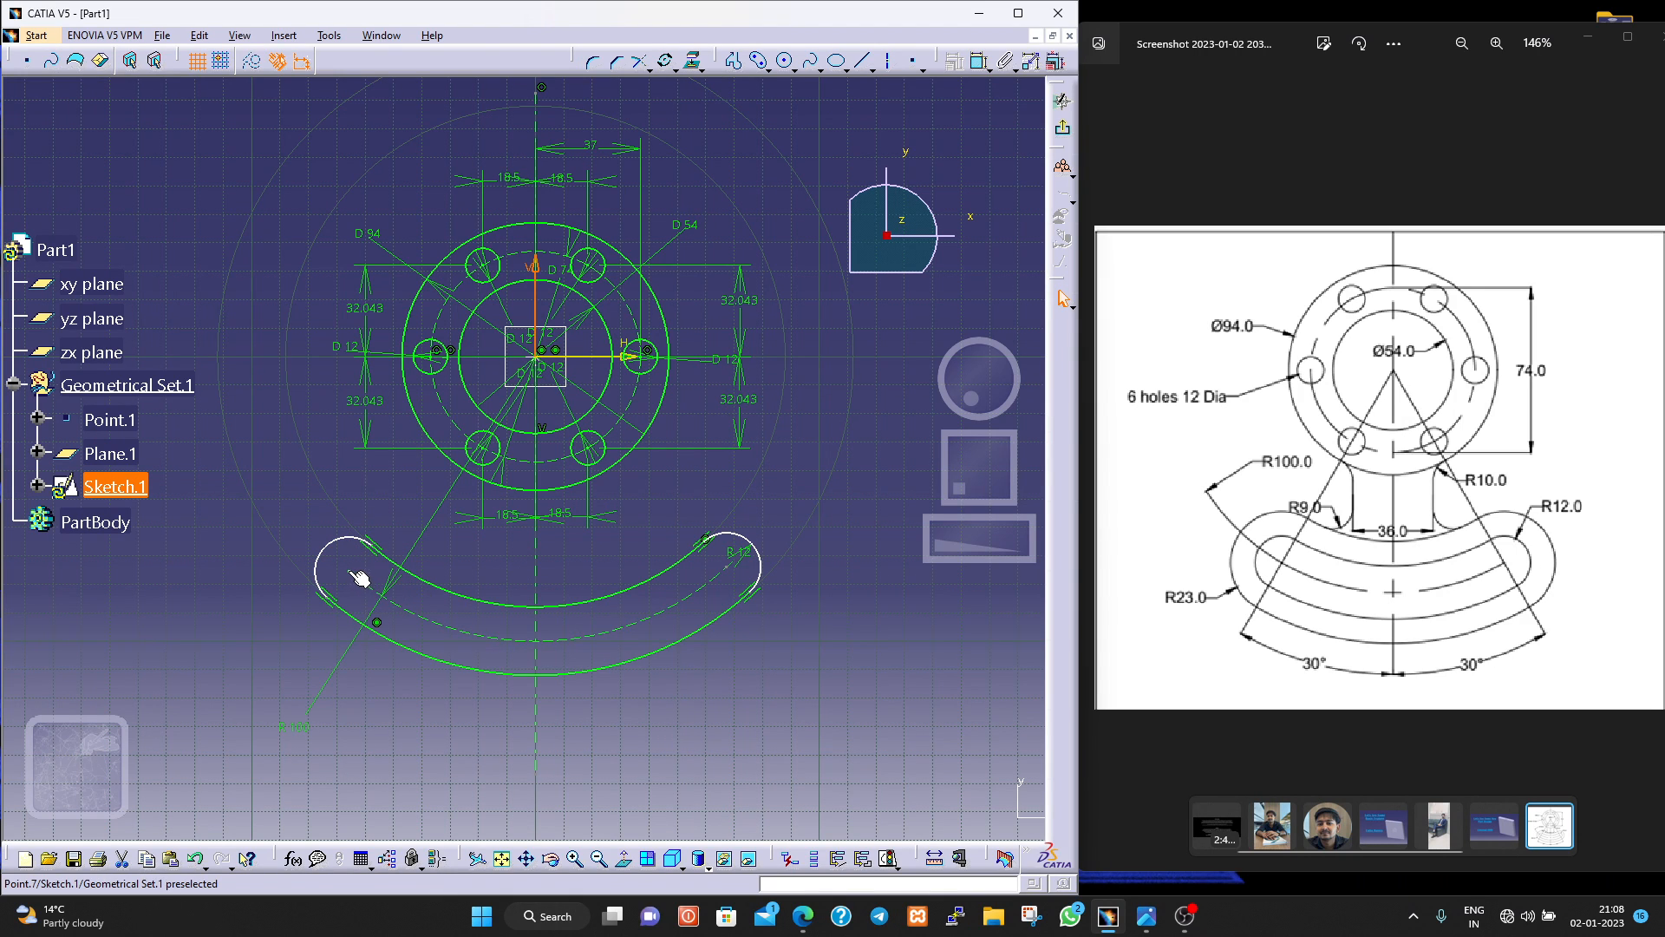
Undo the recent edits back through the vertical axis line, the slot dimensions and the curved slot itself, leaving only the flange geometry.
{"action": "left_click", "coordinate": [440, 625]}
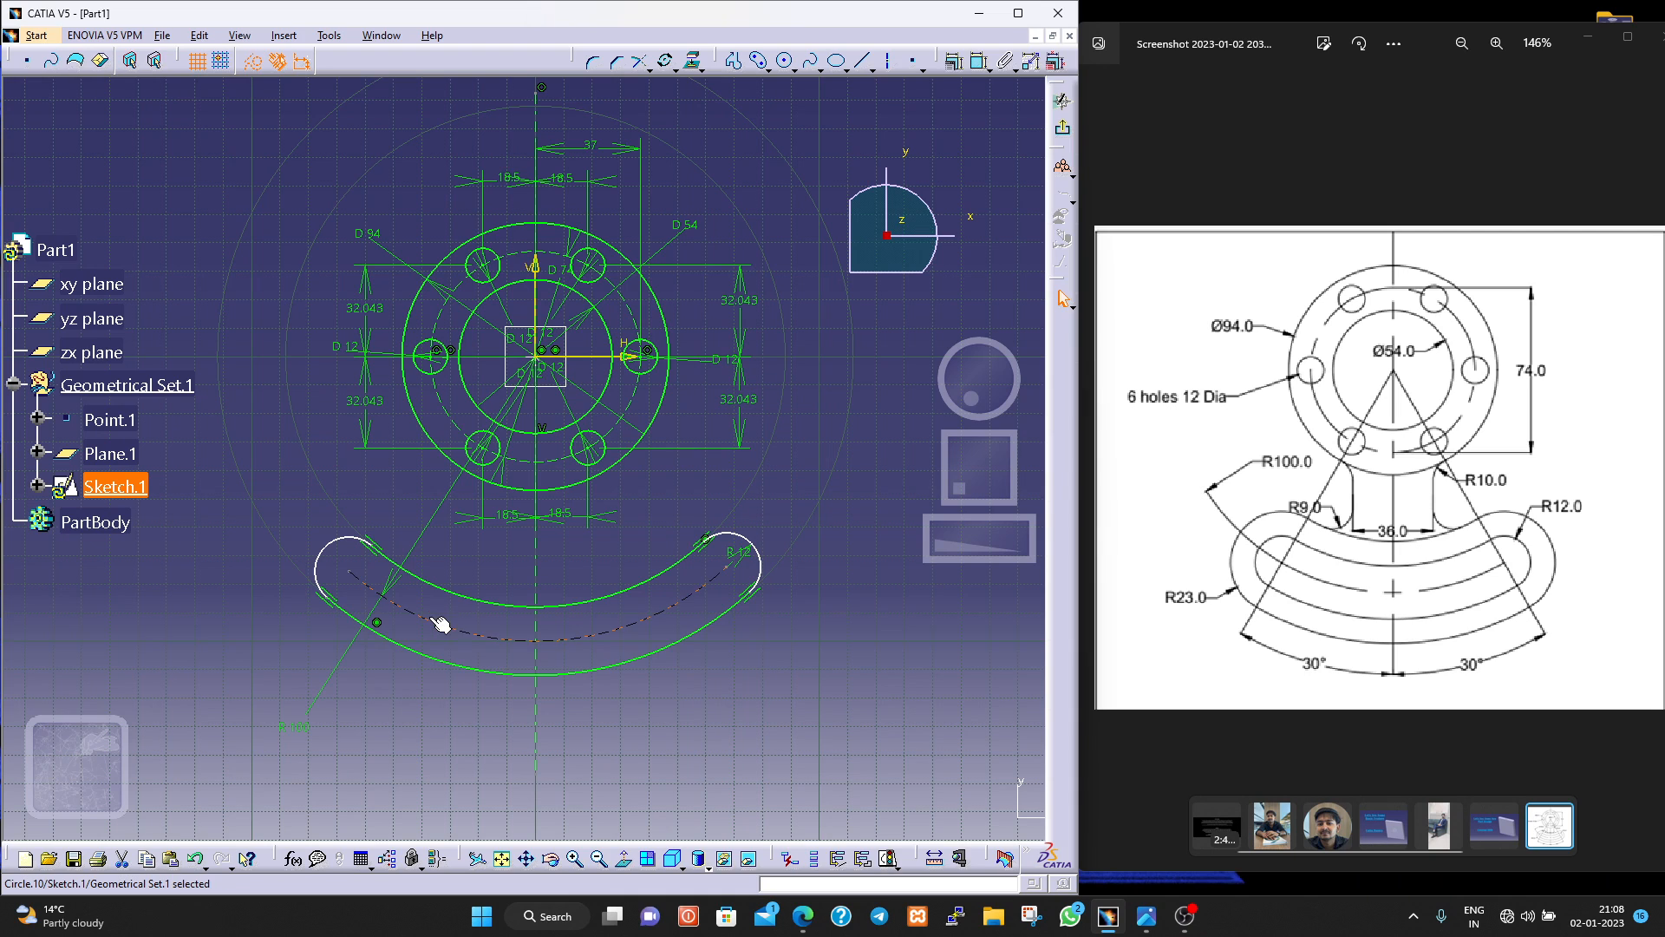
{"action": "key", "text": "ctrl+z"}
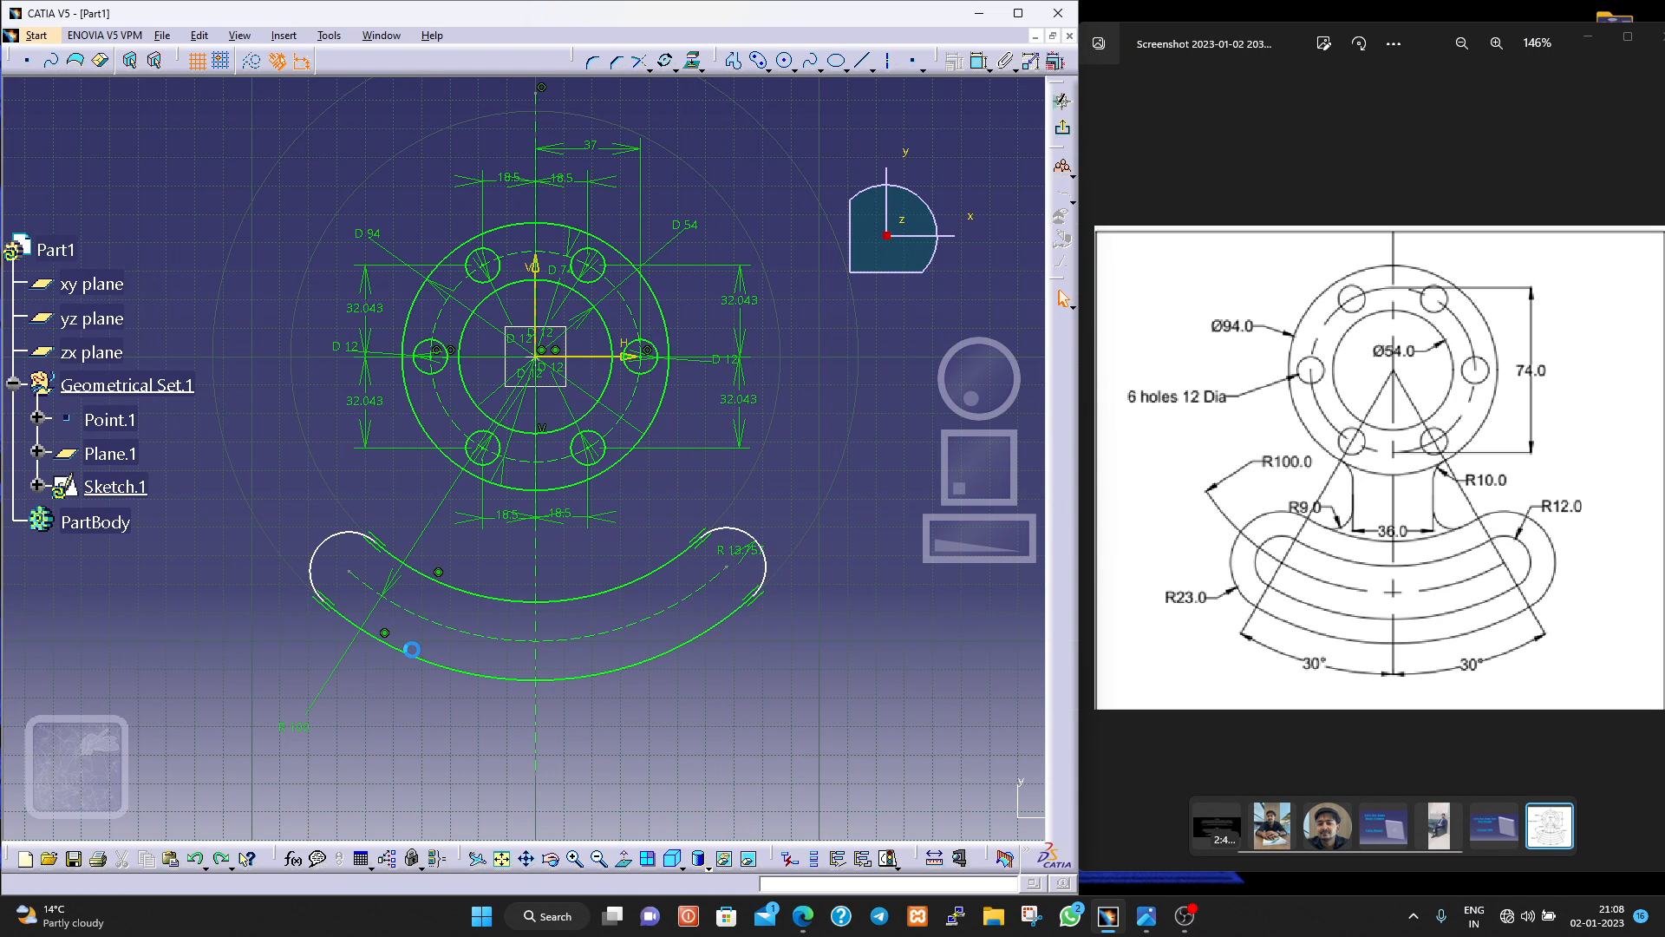
{"action": "key", "text": "ctrl+z"}
{"action": "key", "text": "ctrl+z"}
{"action": "key", "text": "ctrl+z"}
{"action": "key", "text": "ctrl+z"}
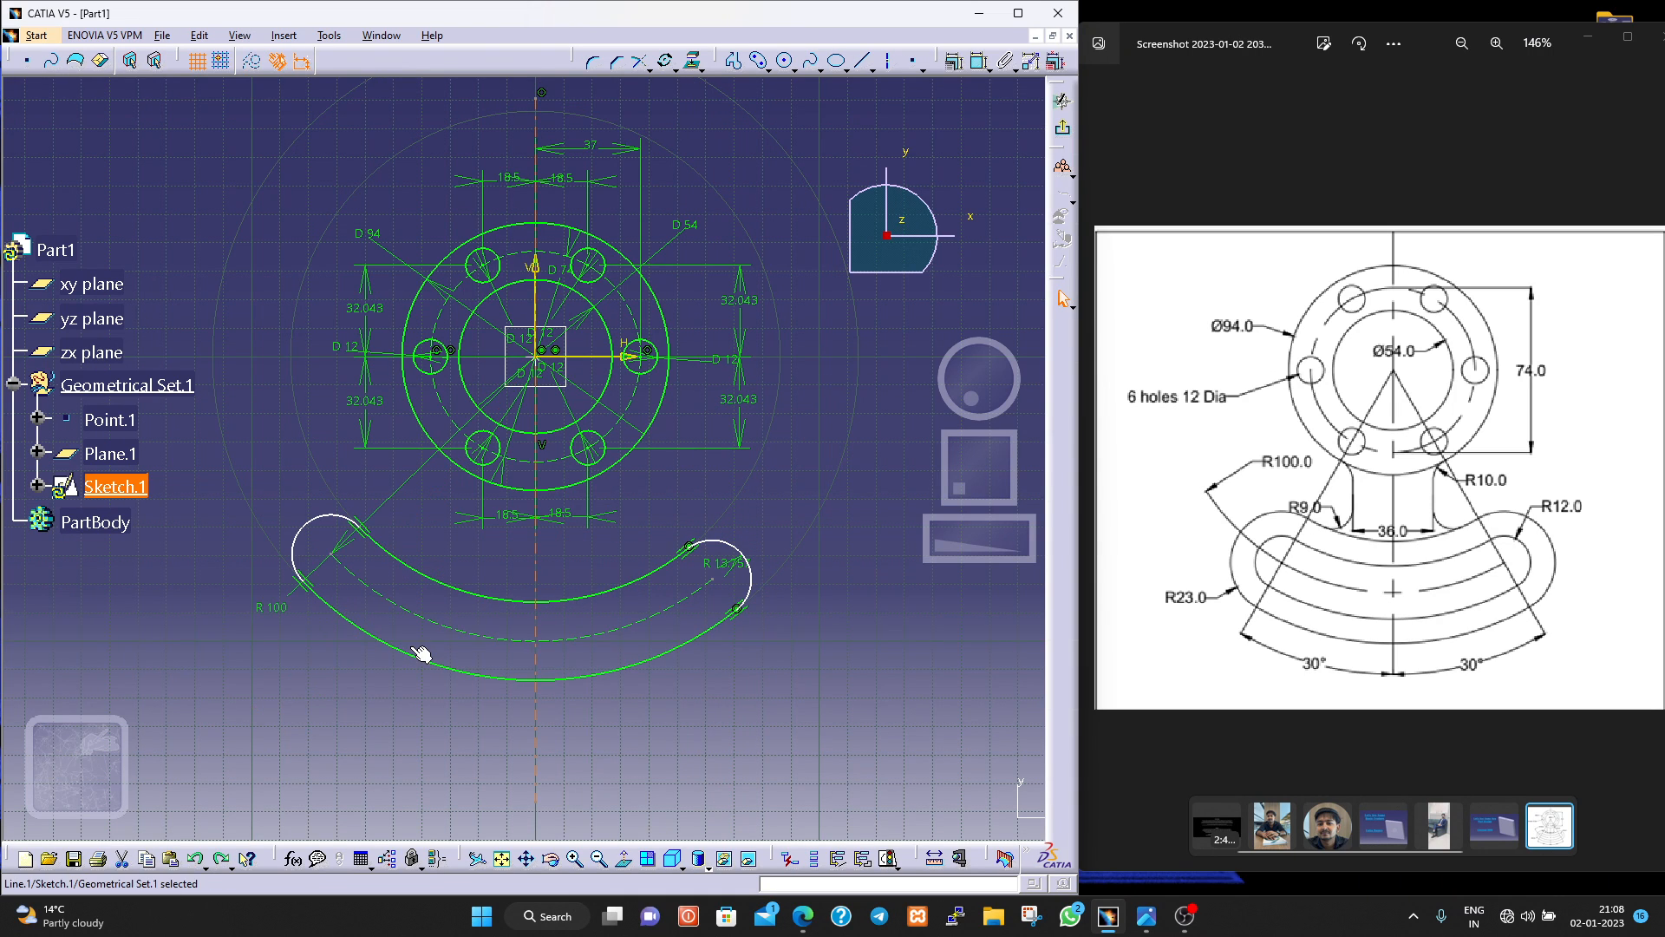
{"action": "key", "text": "ctrl+z"}
{"action": "key", "text": "ctrl+z"}
{"action": "key", "text": "ctrl+z"}
{"action": "key", "text": "ctrl+z"}
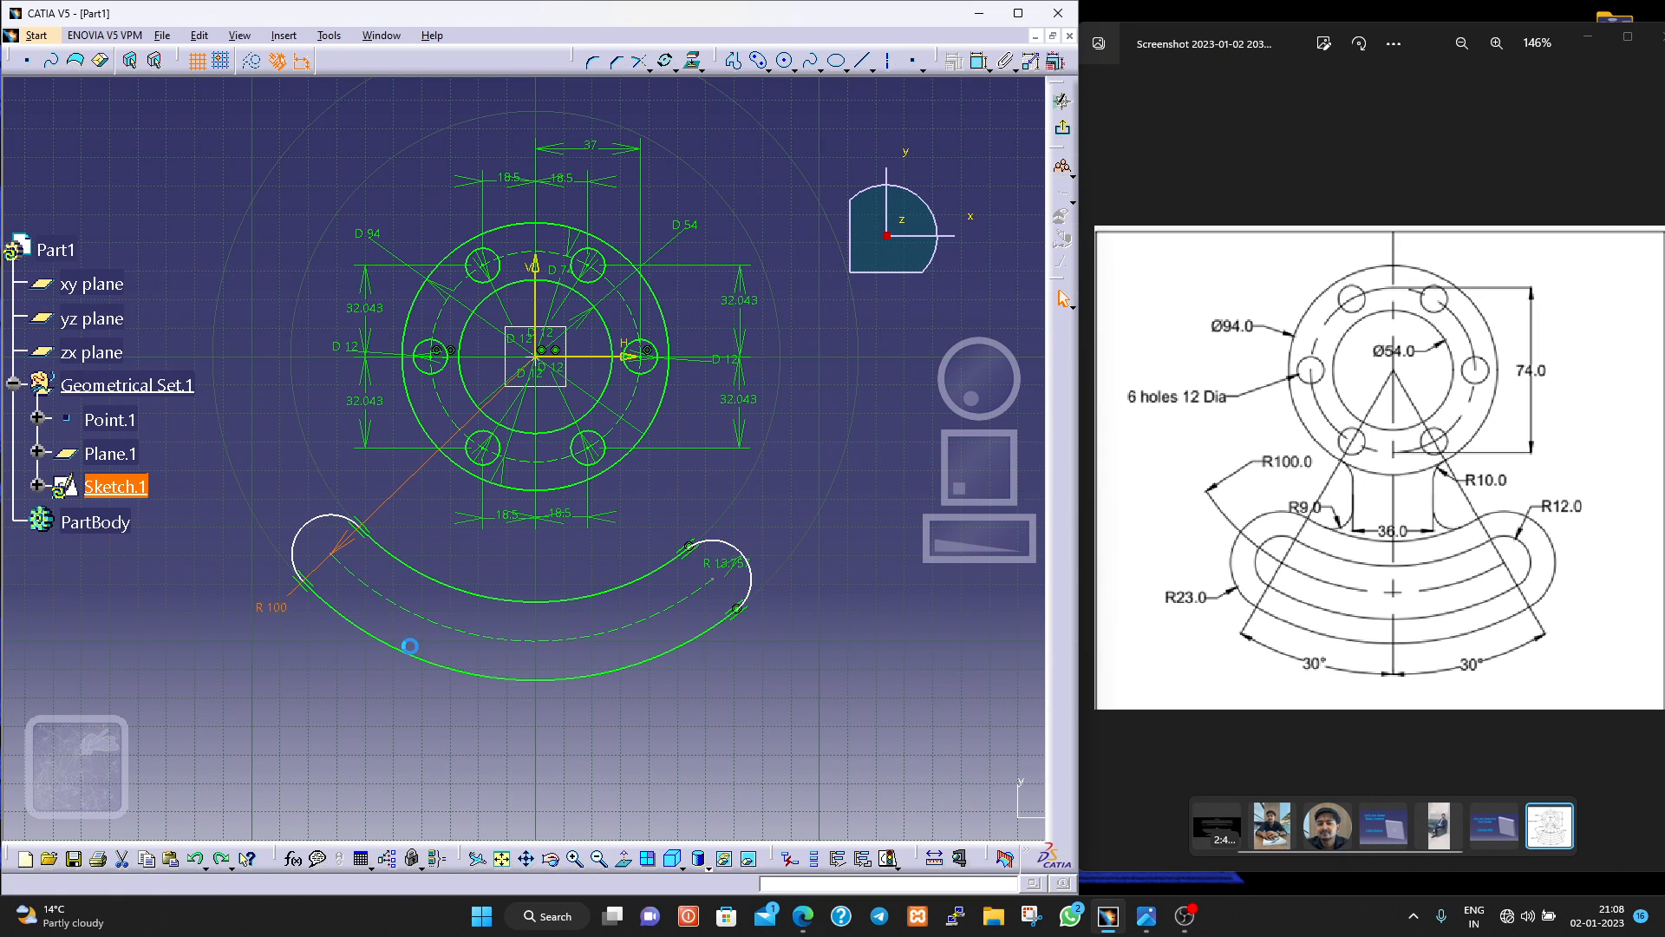
{"action": "key", "text": "ctrl+z"}
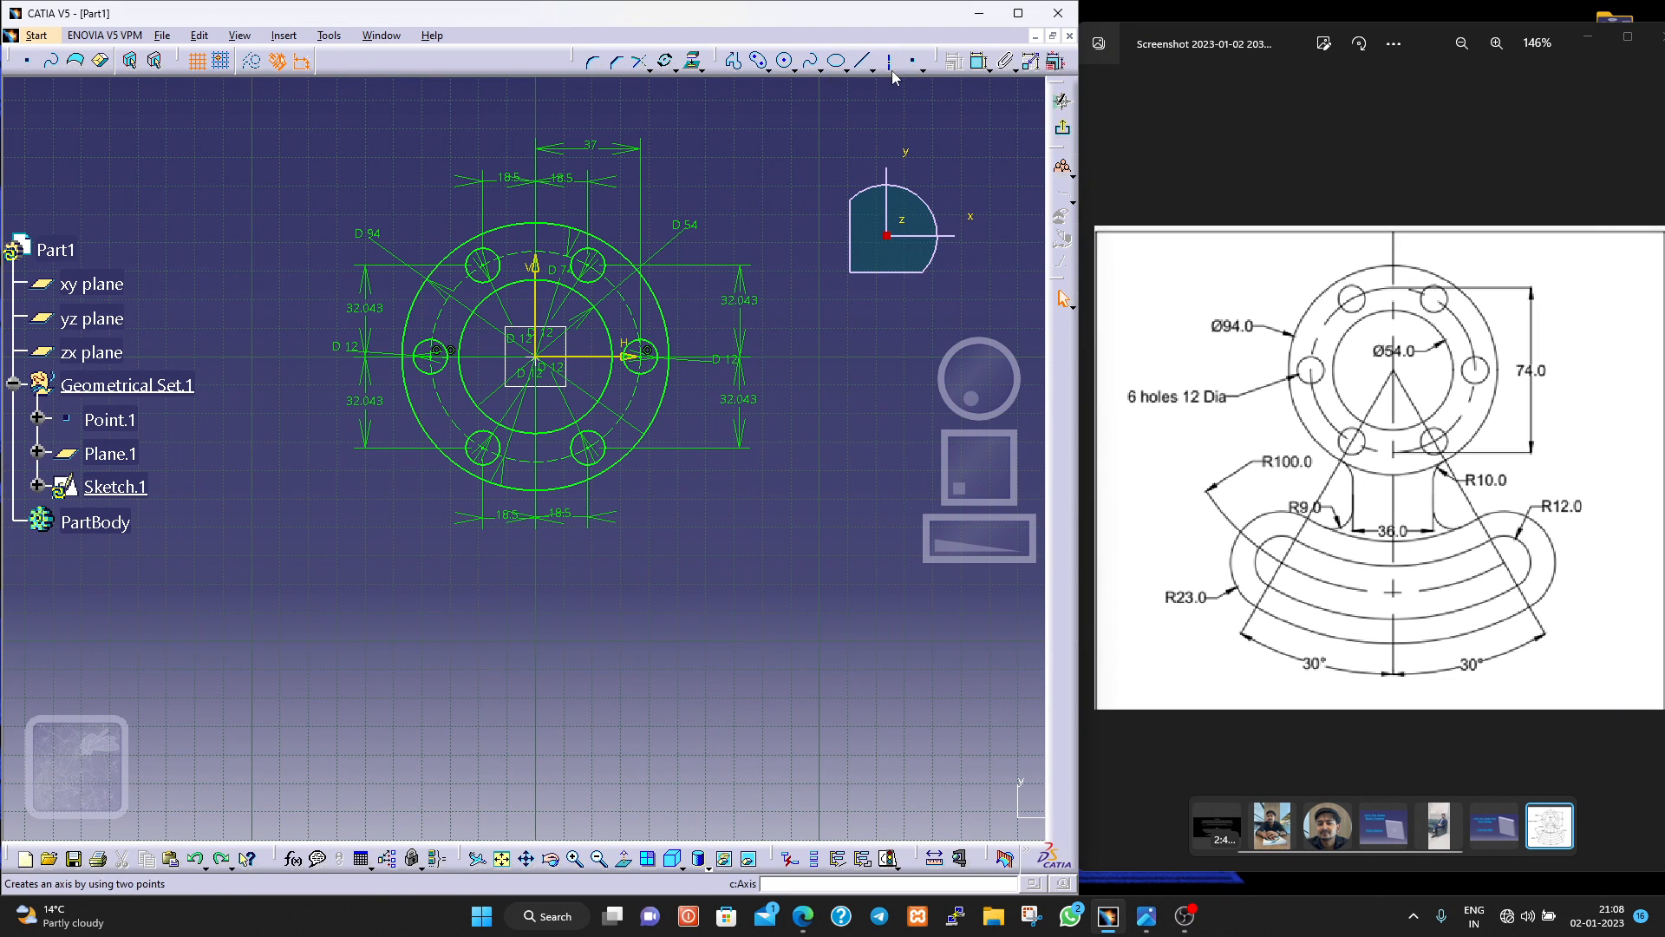
Draw a vertical axis line through the origin, extending above and below the flange, and a second axis about 134 mm long from the origin toward the lower left.
{"action": "left_click", "coordinate": [760, 63]}
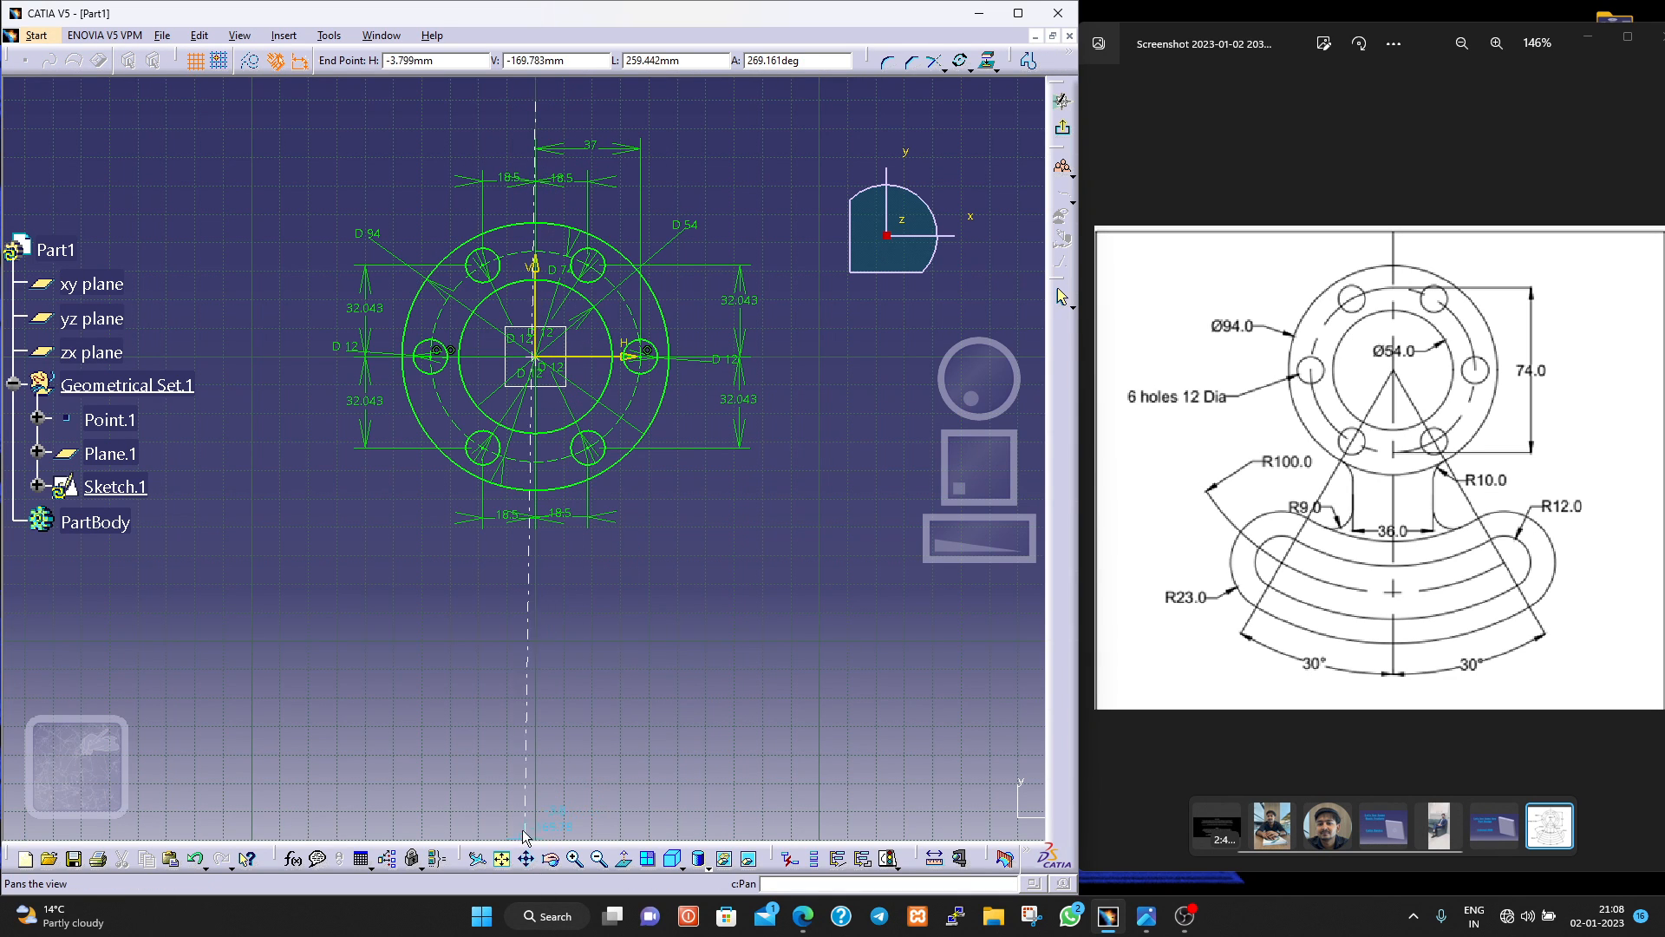
{"action": "left_click", "coordinate": [533, 793]}
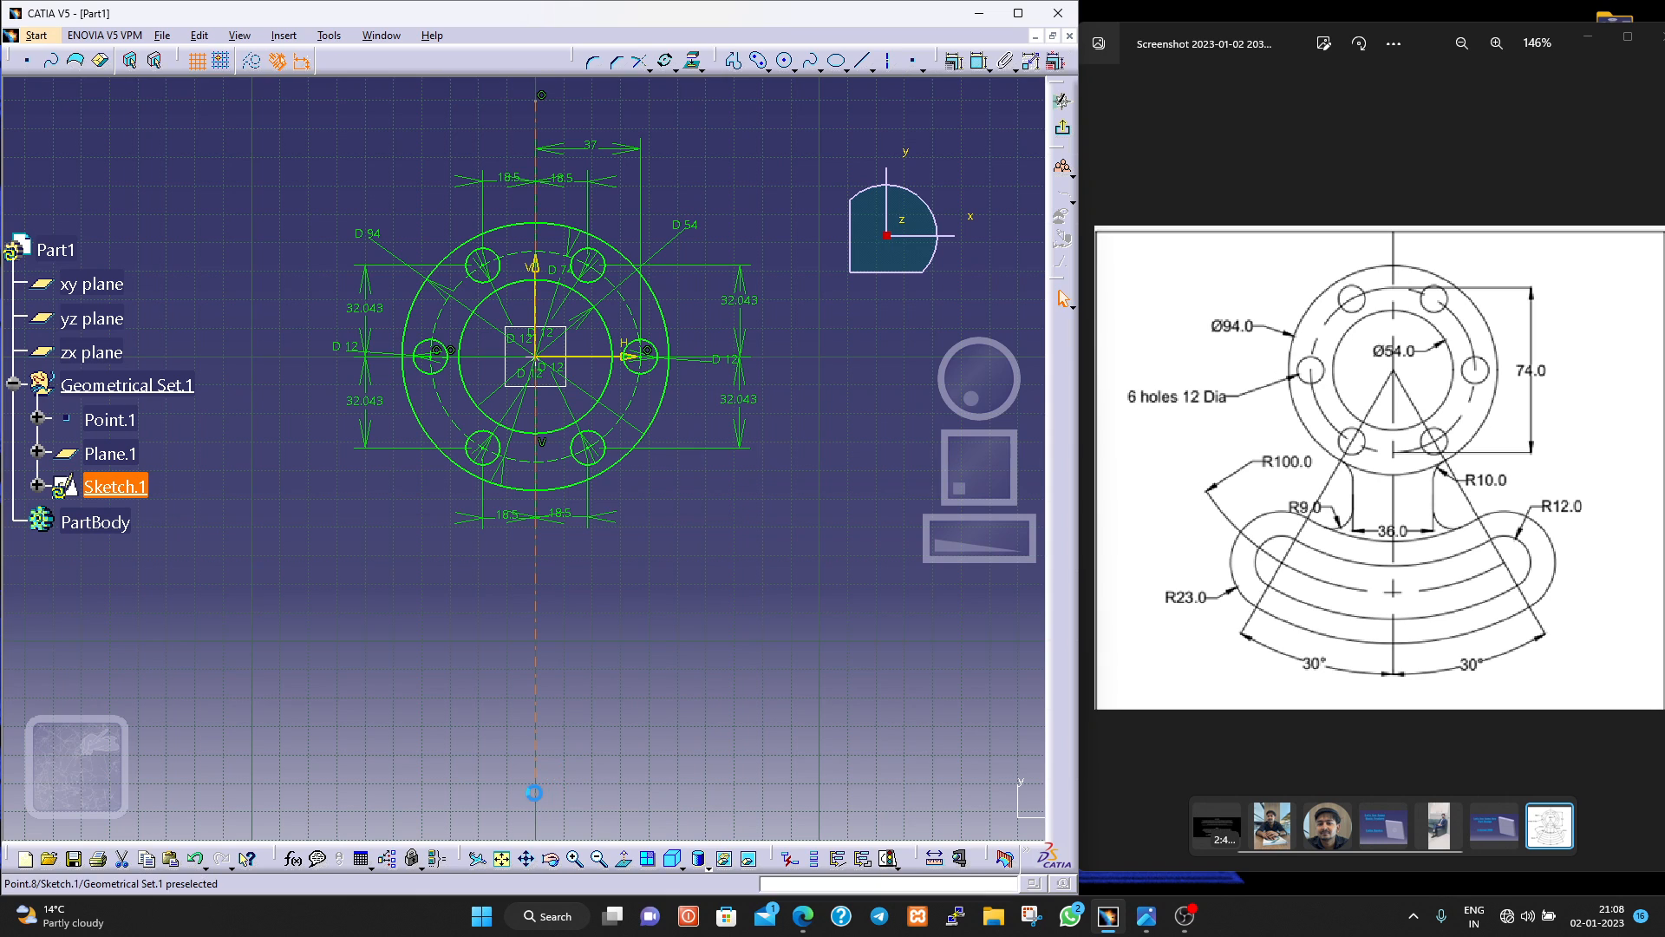
{"action": "left_click", "coordinate": [892, 62]}
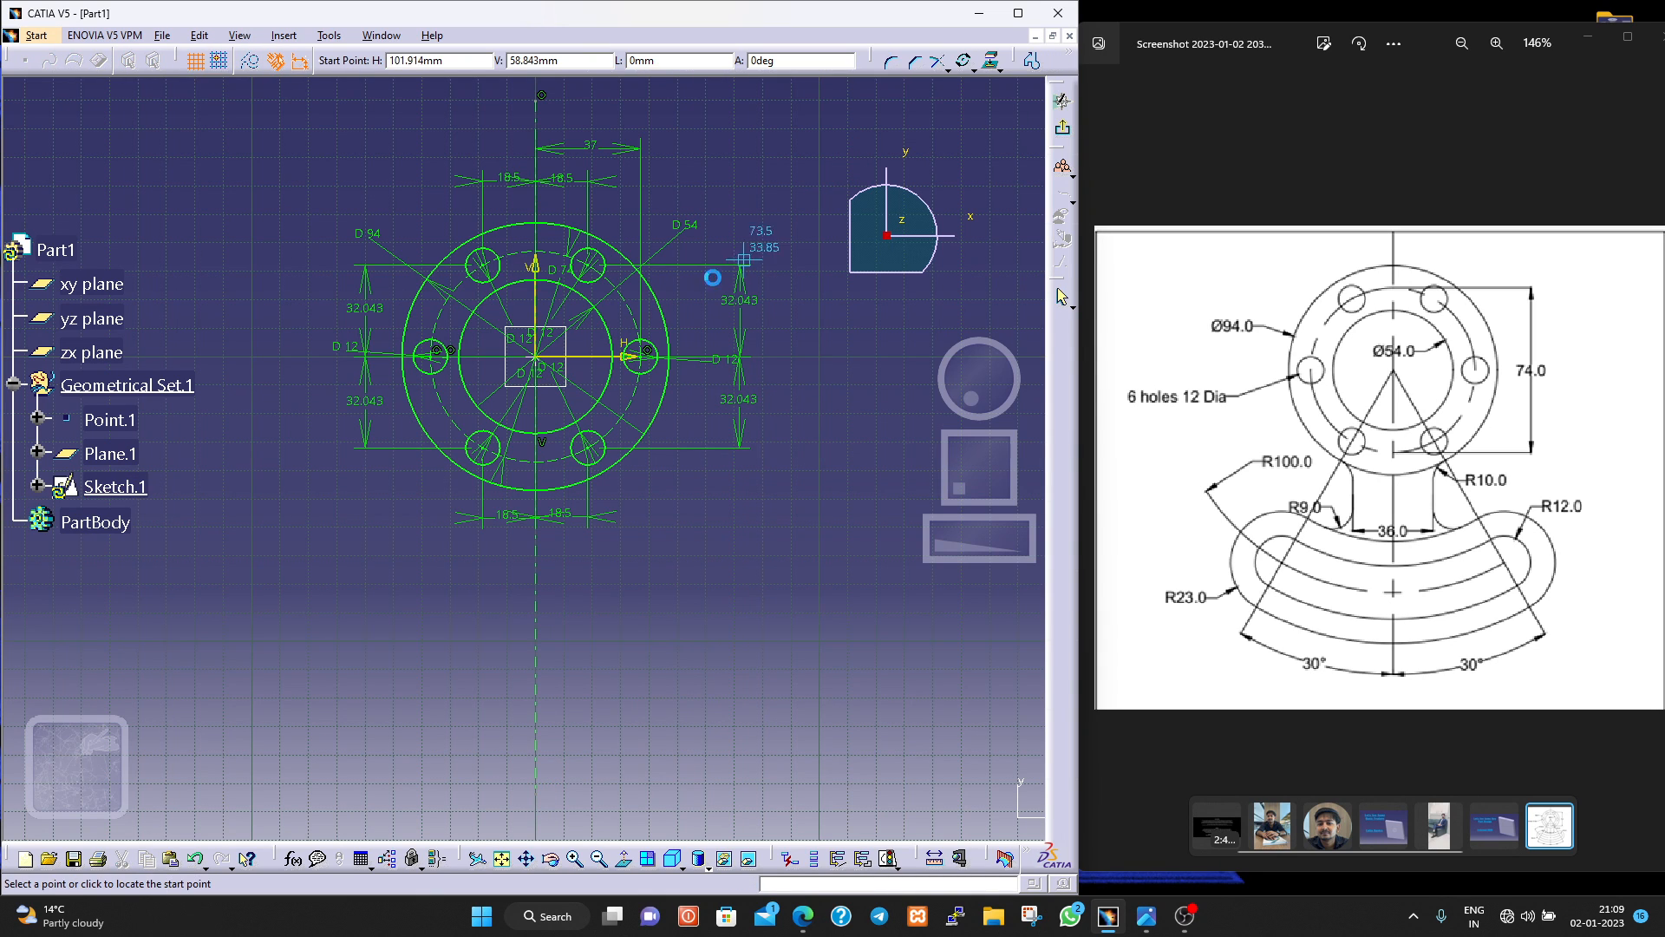
{"action": "left_click", "coordinate": [537, 357]}
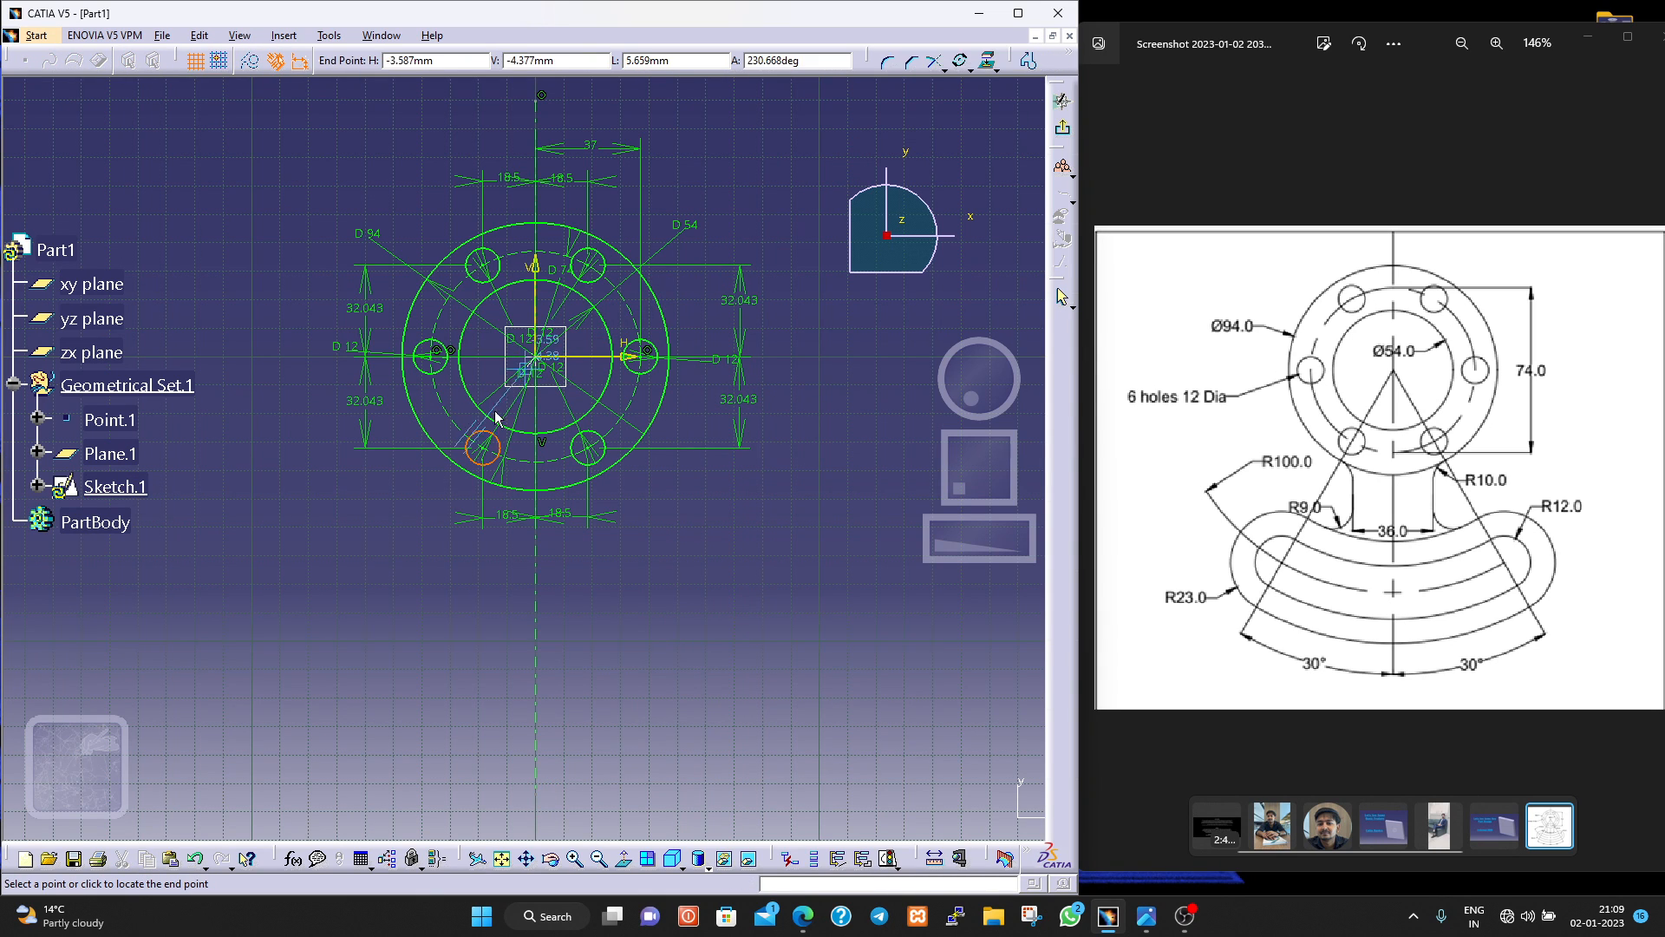
{"action": "left_click", "coordinate": [306, 666]}
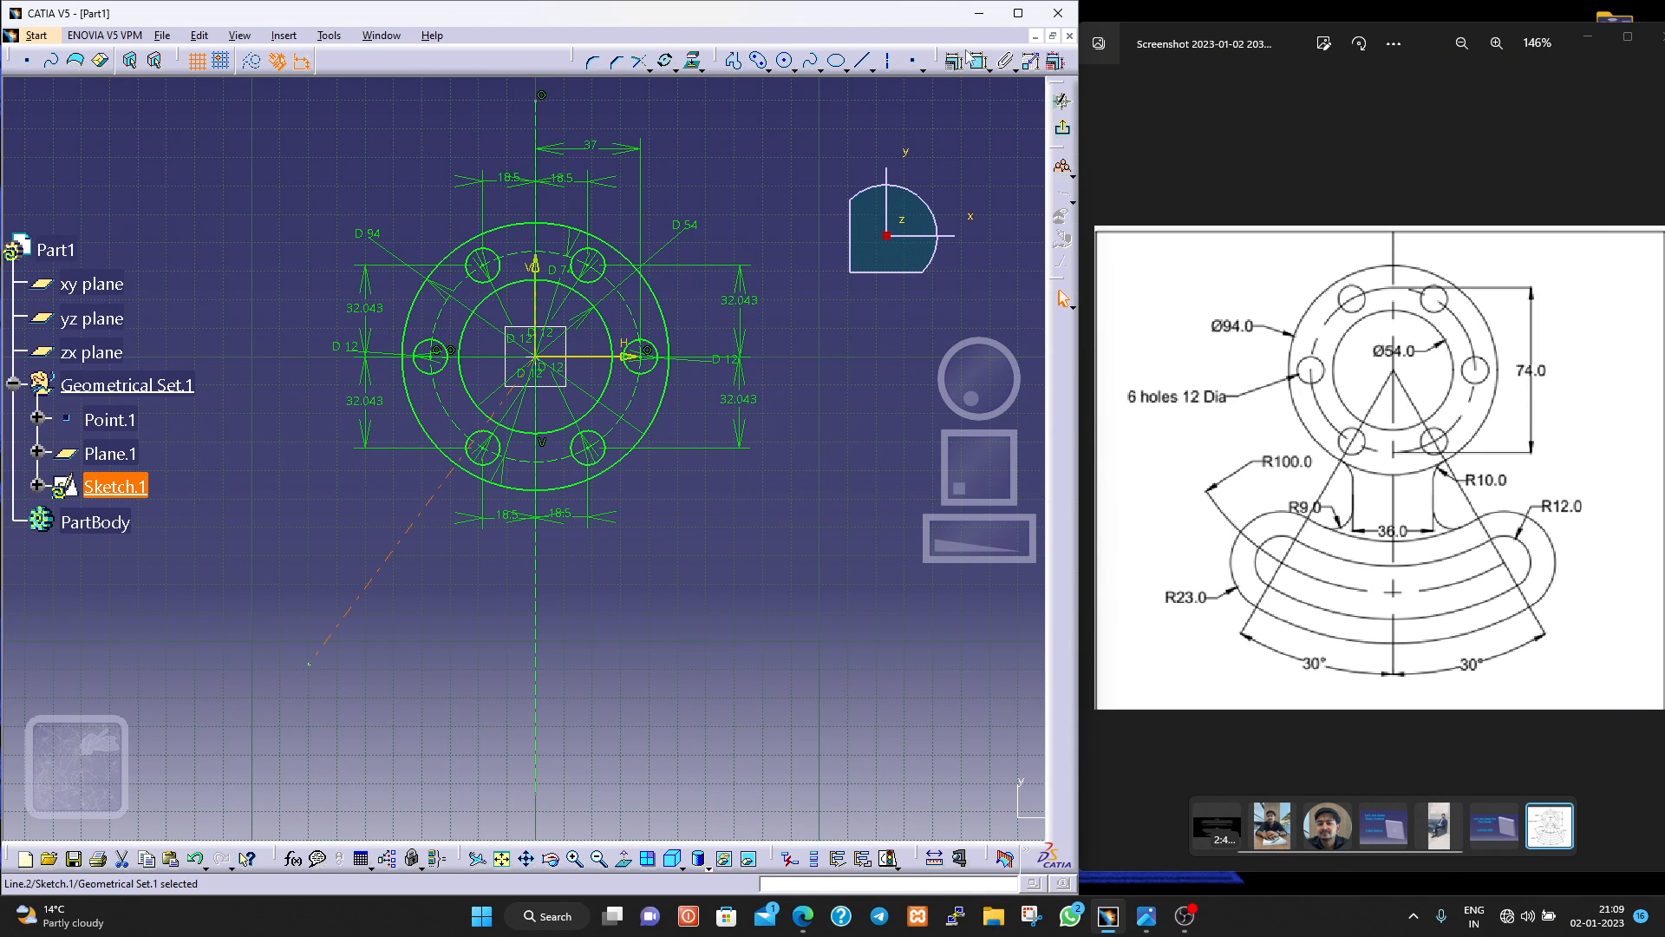
Dimension the angle between the lower-left slanted axis and the vertical axis, and set it to 30°.
{"action": "left_click", "coordinate": [979, 62]}
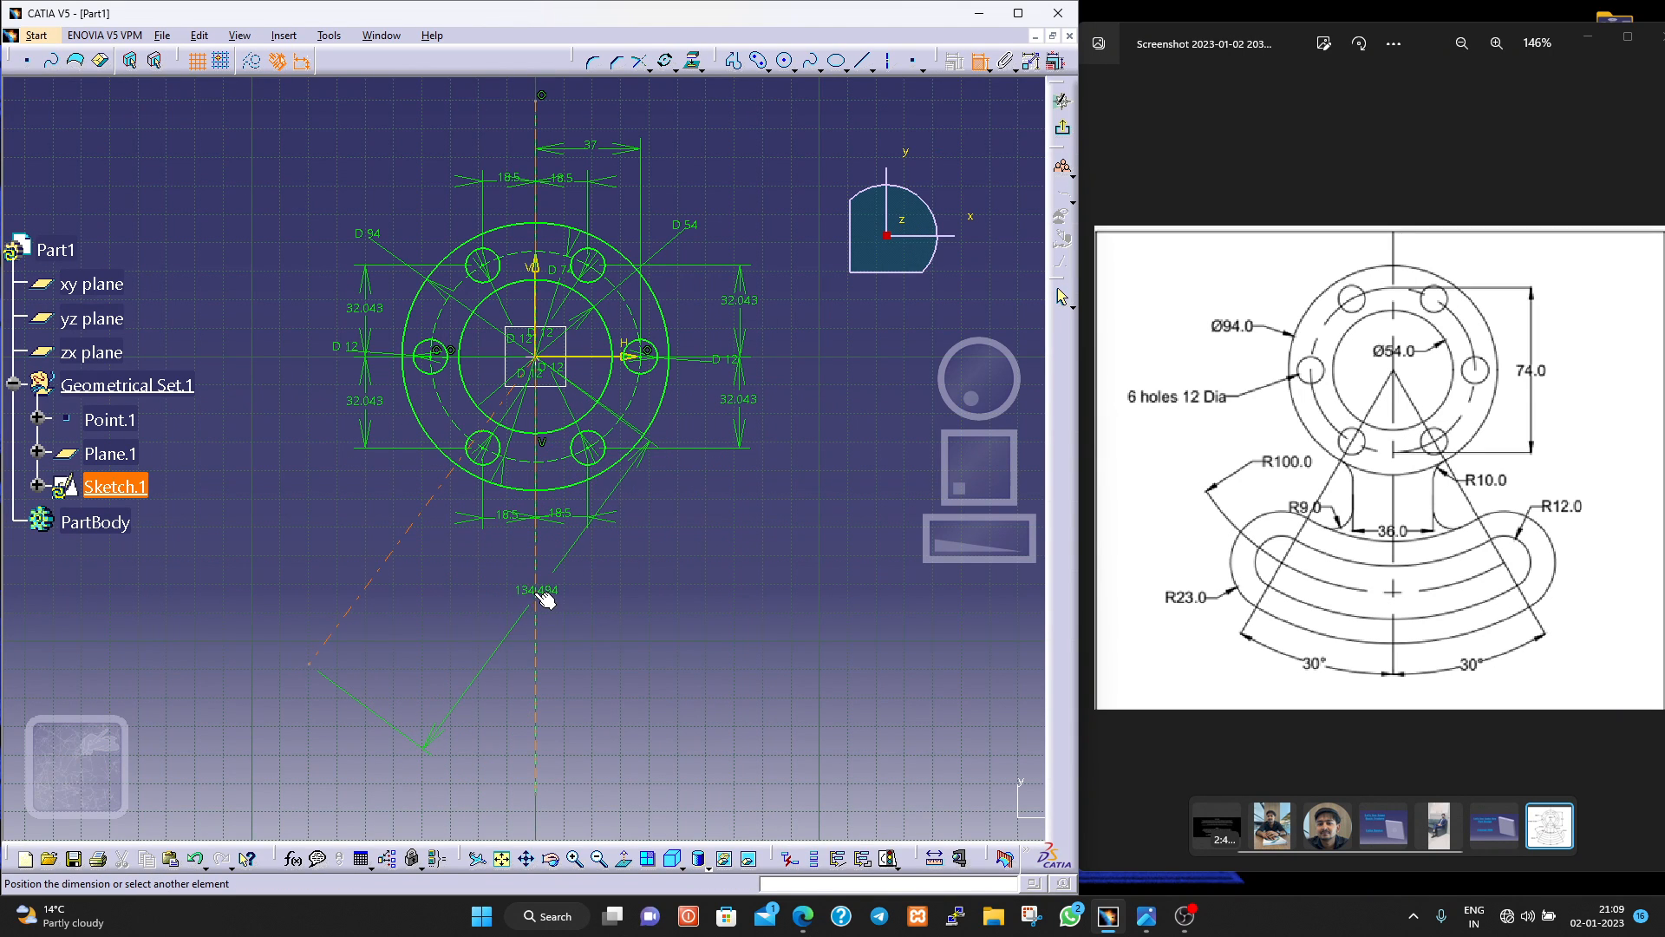
{"action": "left_click", "coordinate": [537, 596]}
{"action": "left_click", "coordinate": [457, 609]}
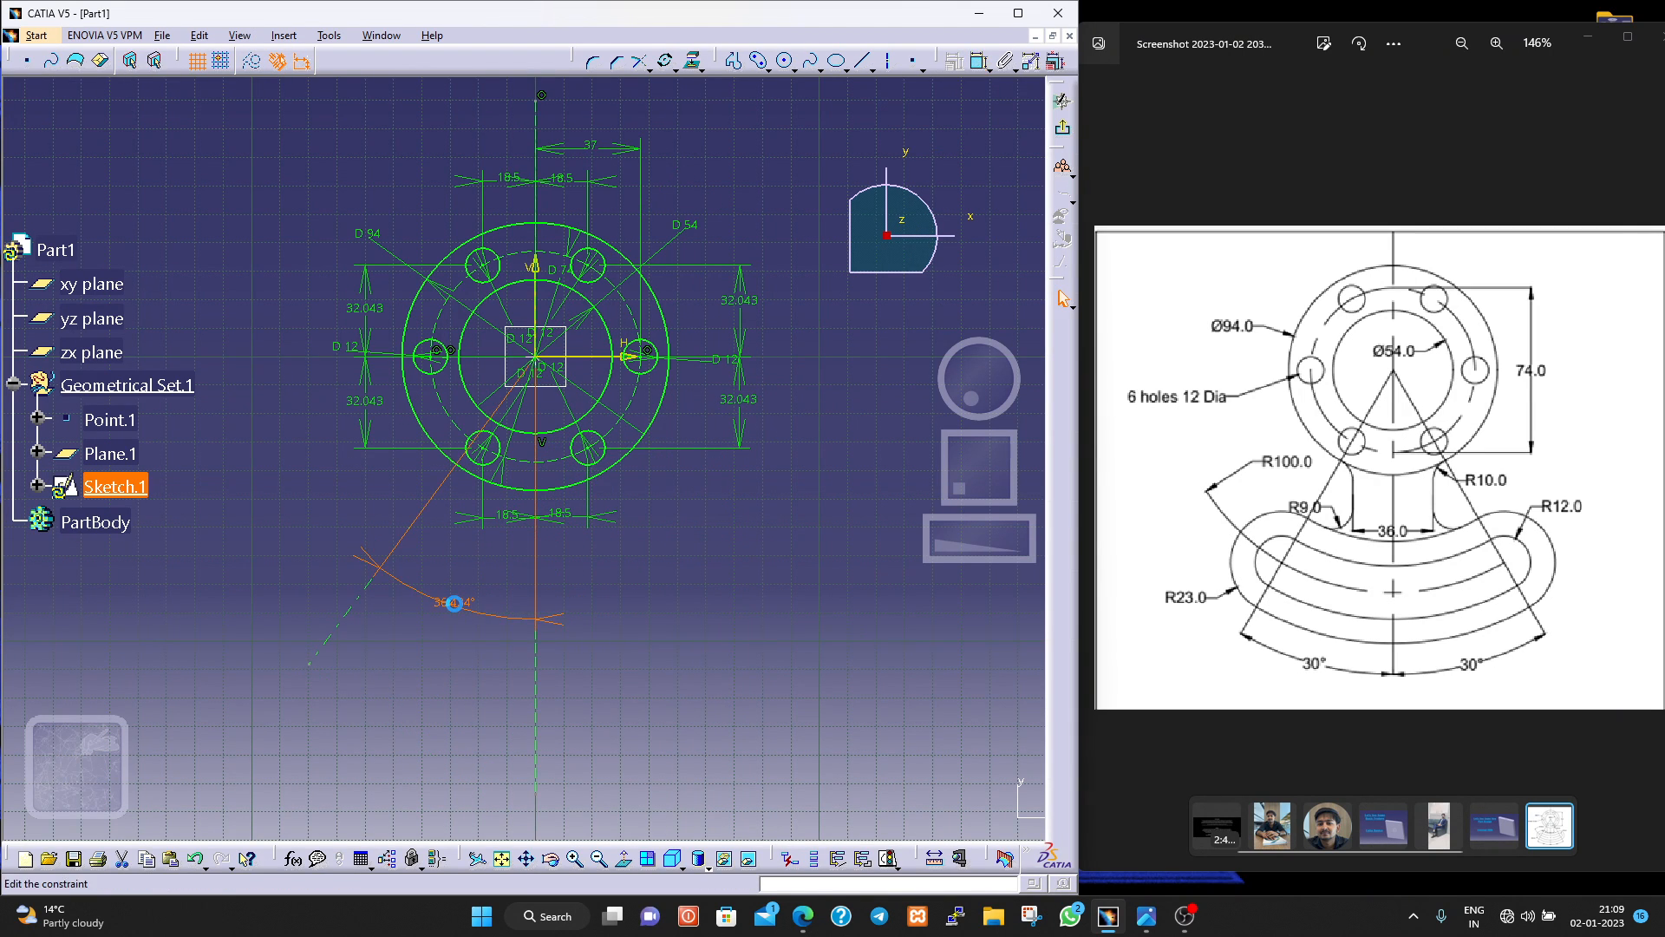
{"action": "double_click", "coordinate": [464, 607]}
{"action": "type", "text": "30"}
{"action": "key", "text": "Return"}
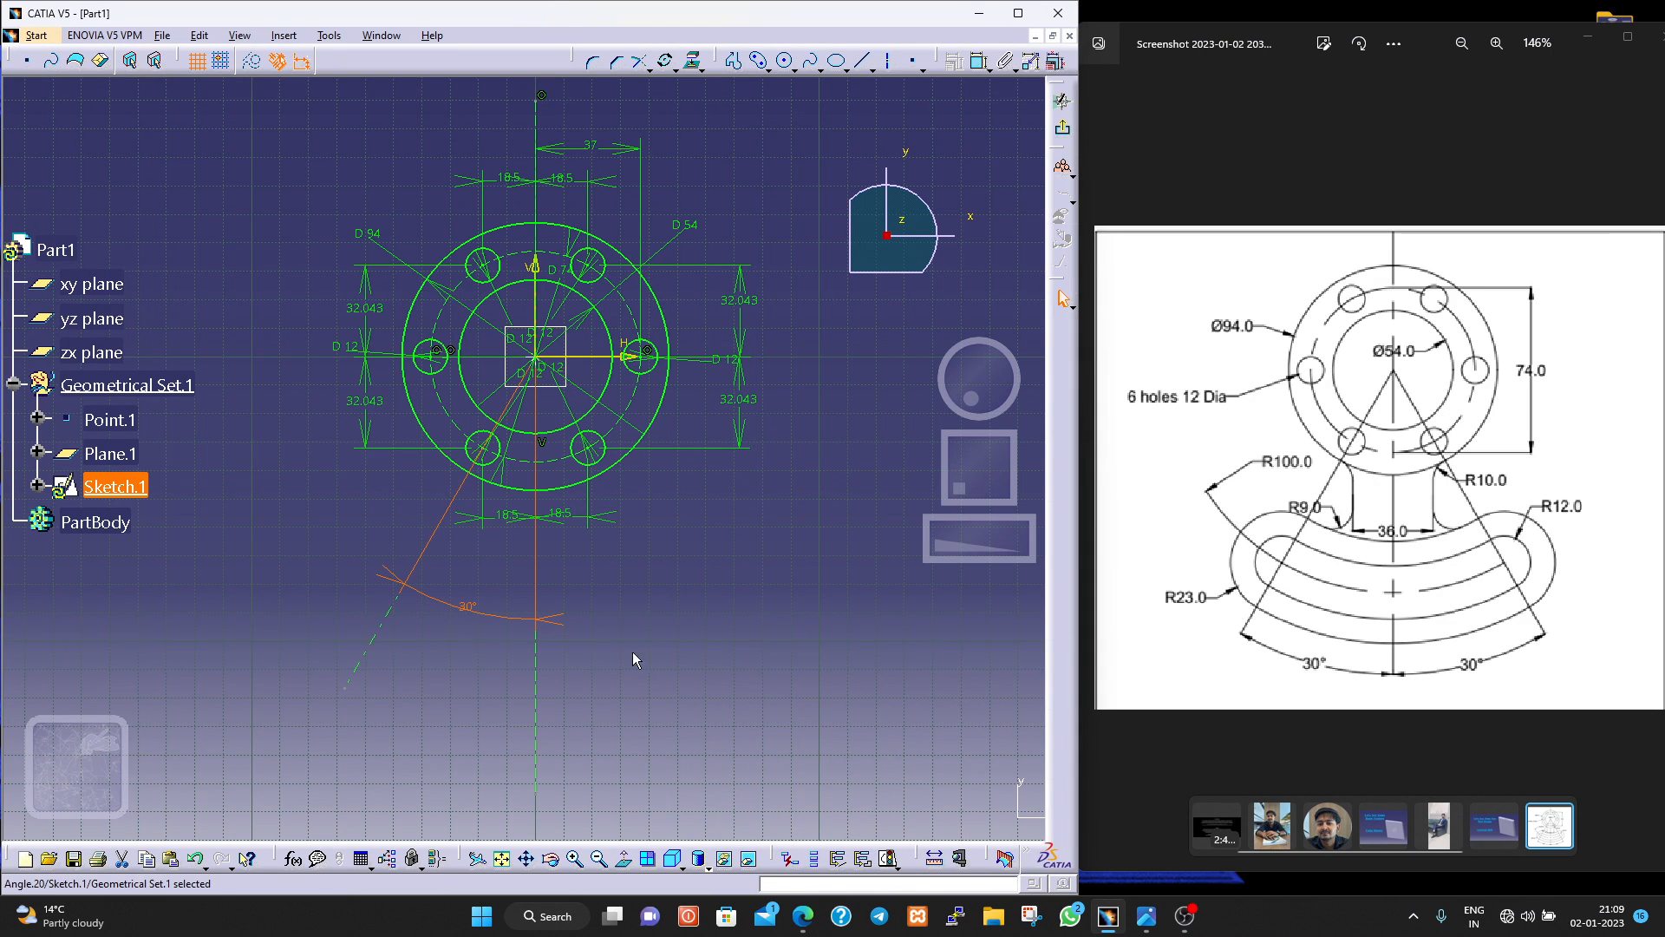
{"action": "left_click", "coordinate": [673, 727]}
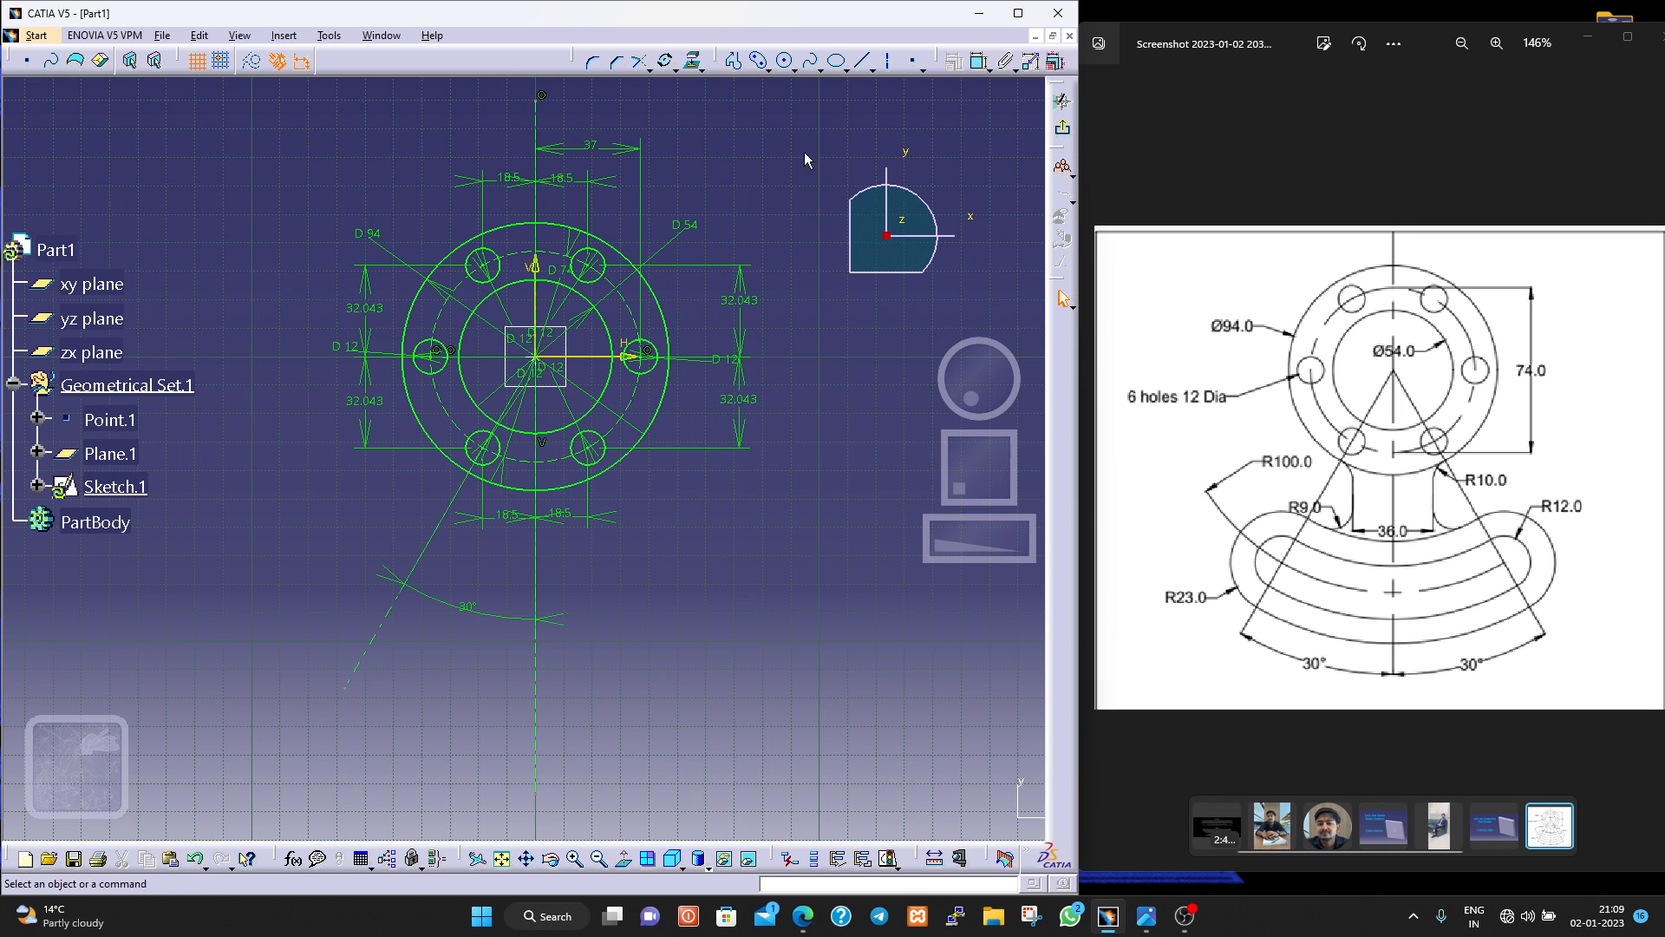
Draw a third axis line about 118 mm long from the origin toward the lower right.
{"action": "left_click", "coordinate": [882, 60]}
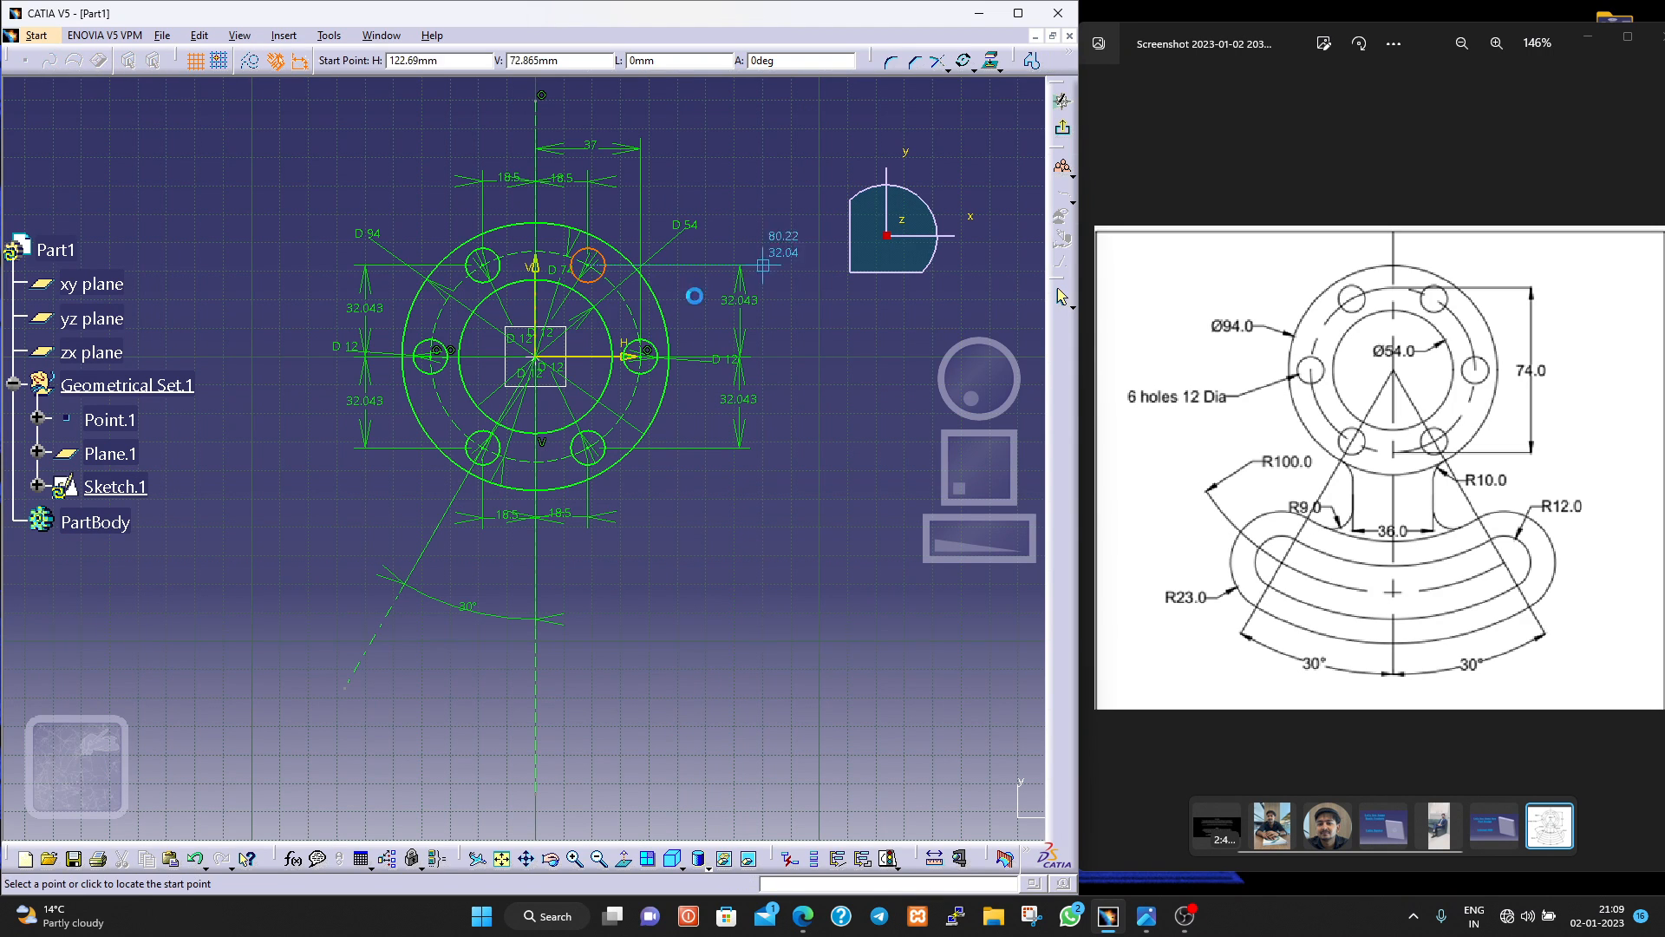
{"action": "left_click", "coordinate": [539, 362]}
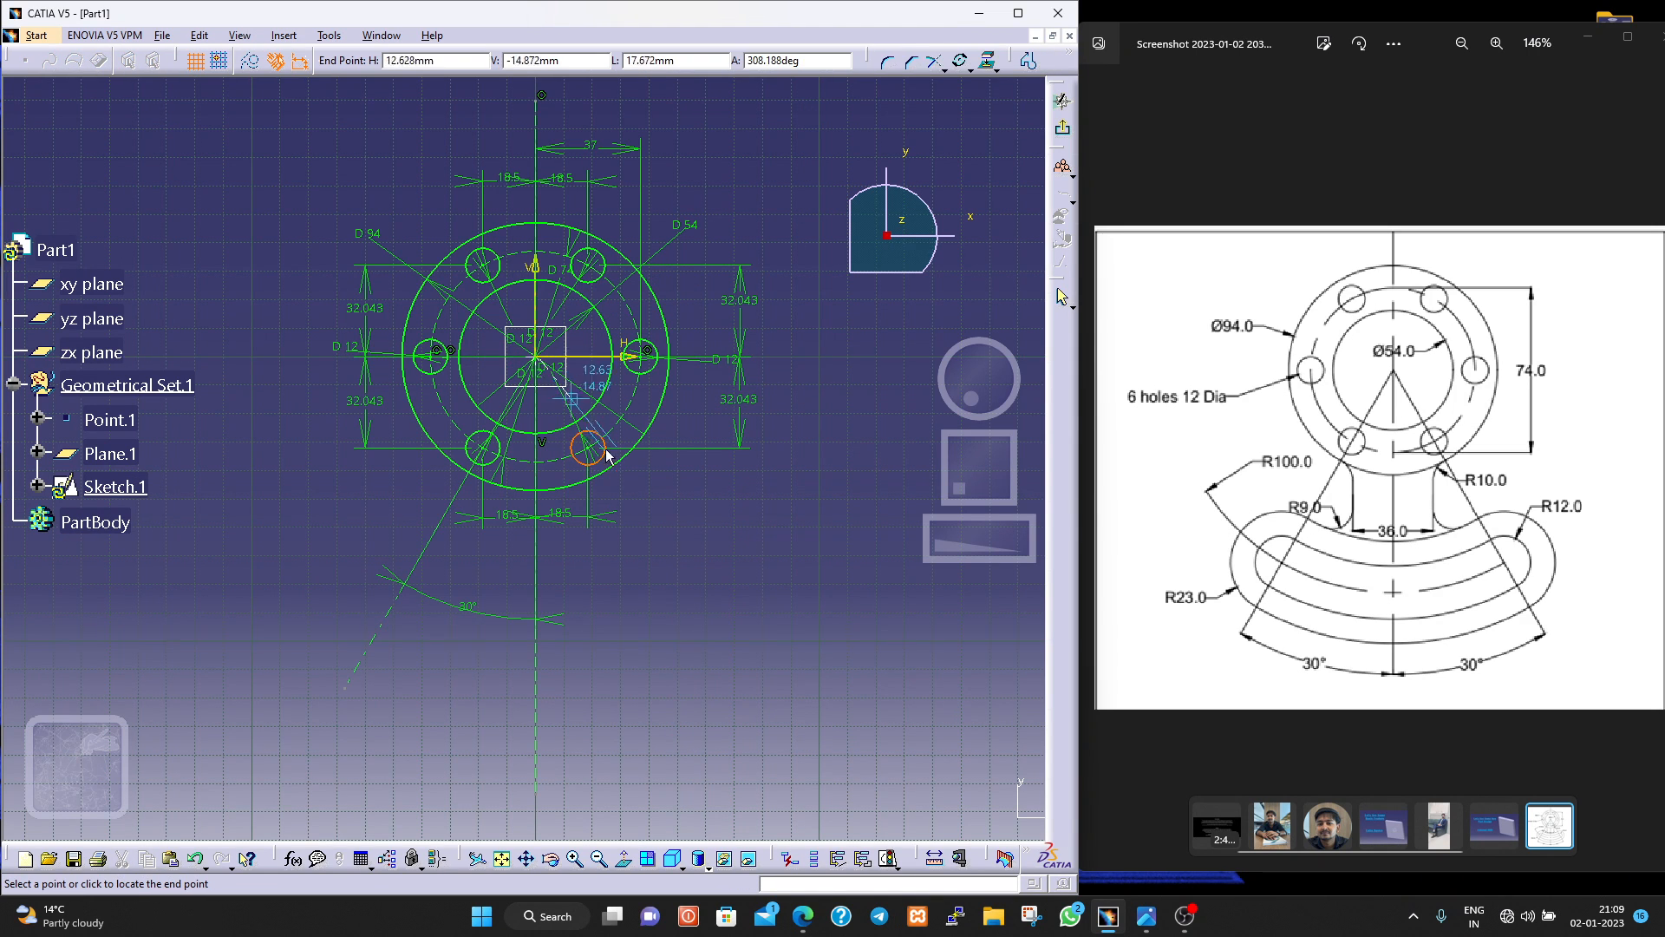
{"action": "left_click", "coordinate": [711, 648]}
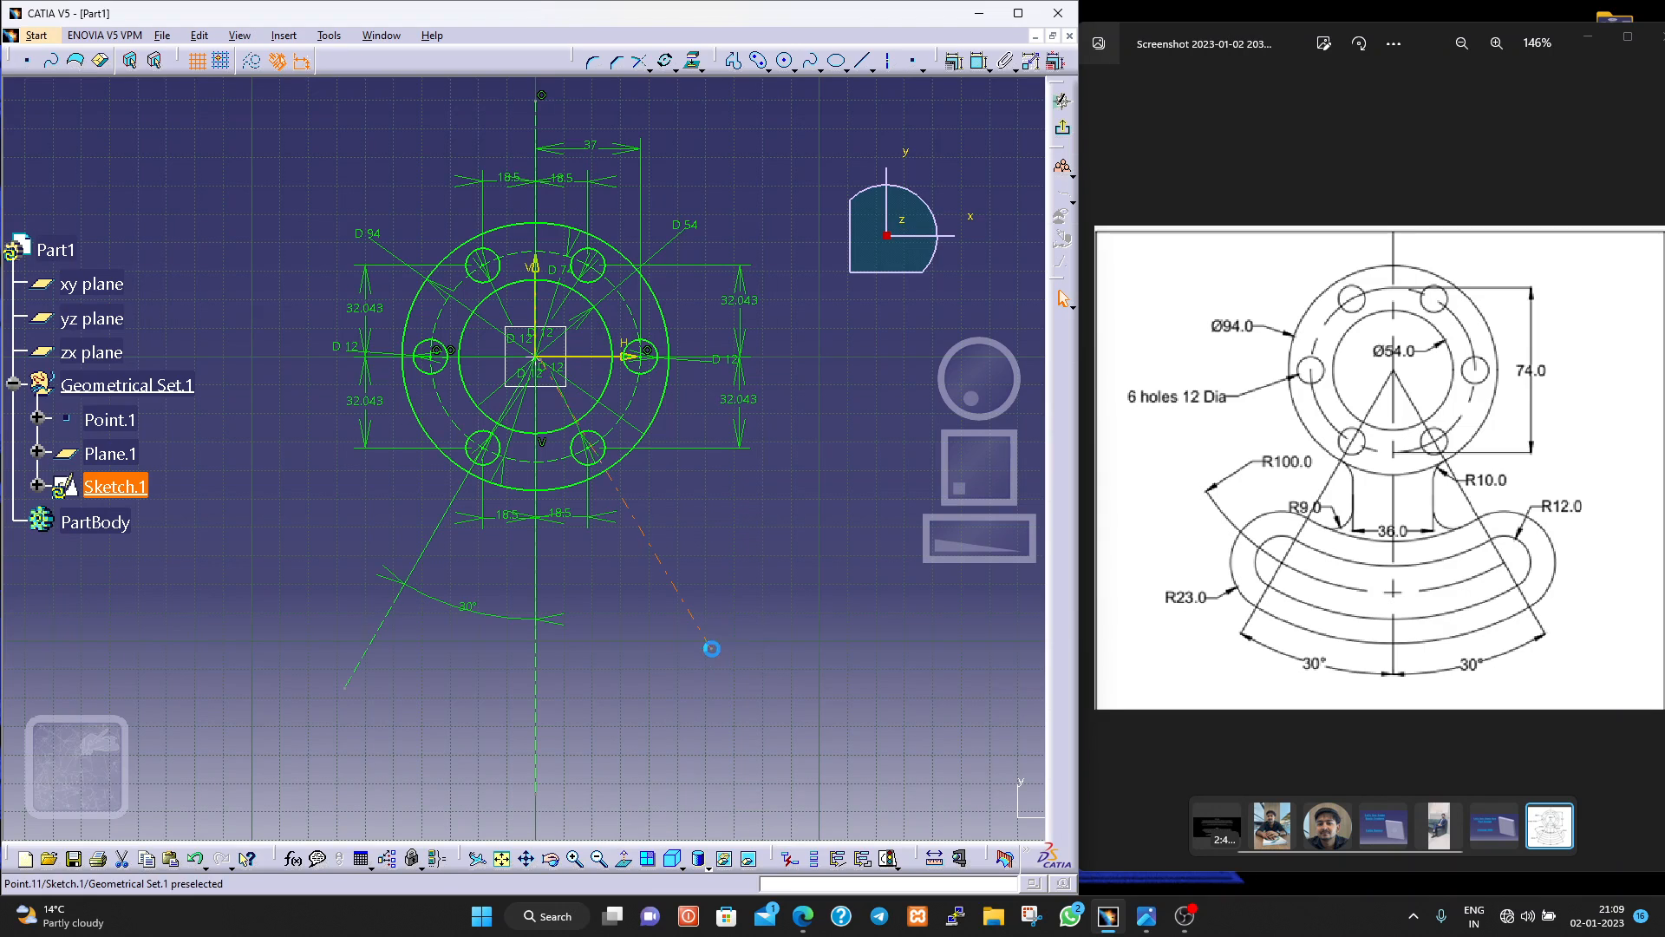
Dimension the angle between the lower-right slanted axis and the vertical axis, and set it to 30°.
{"action": "left_click", "coordinate": [978, 59]}
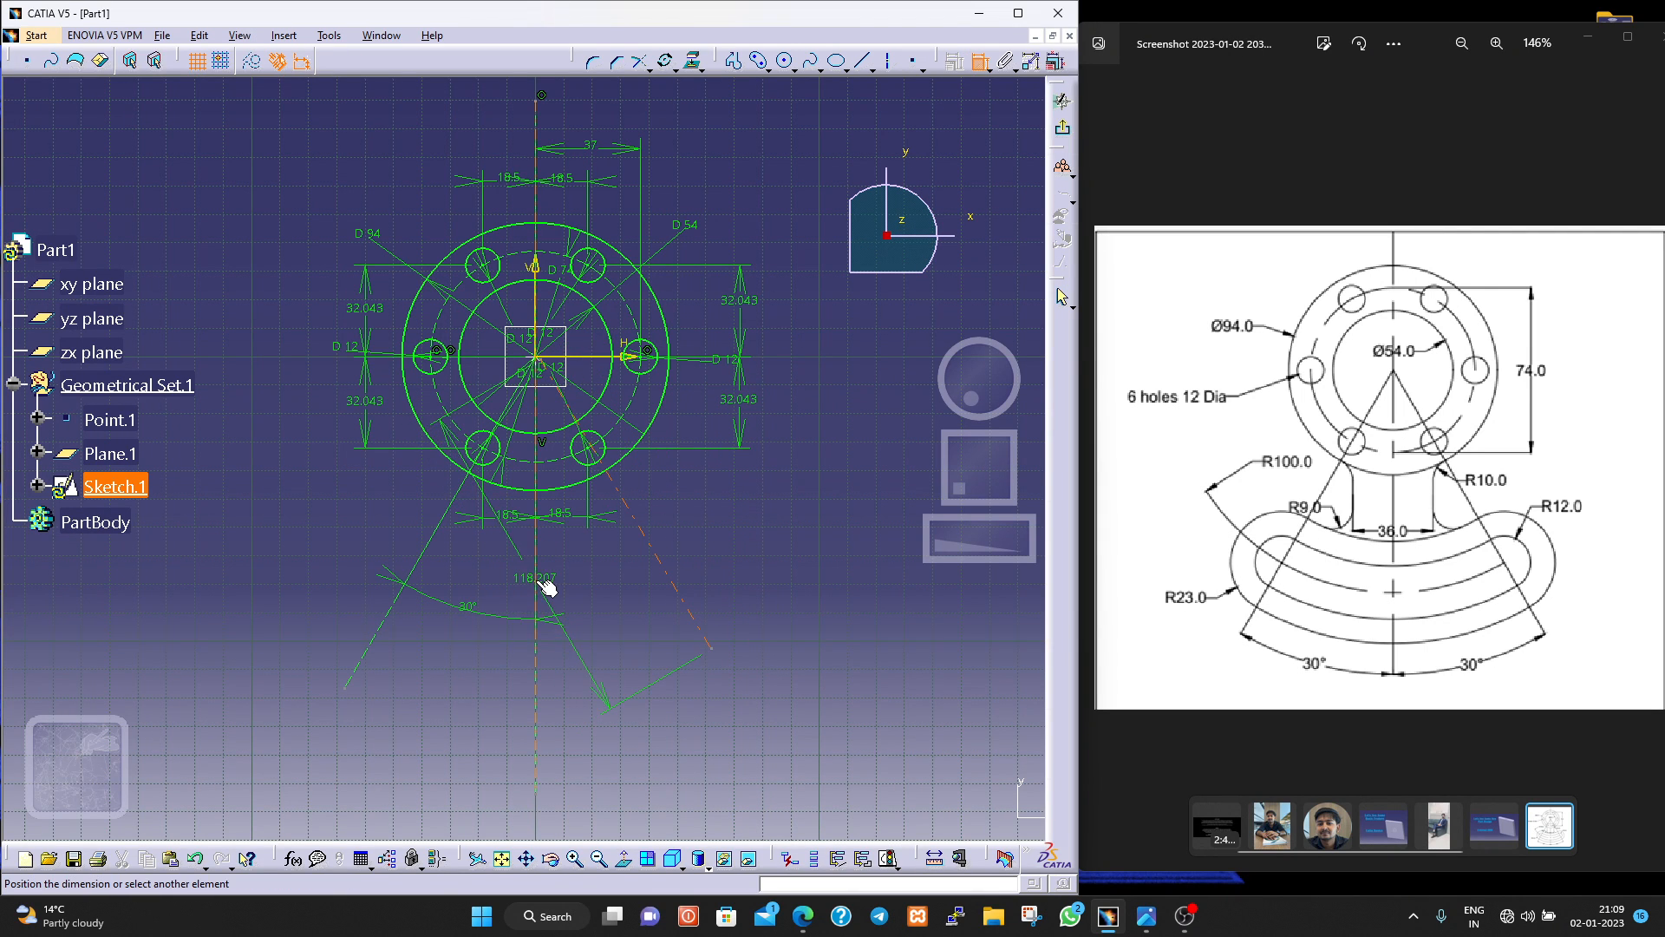
{"action": "left_click", "coordinate": [536, 579]}
{"action": "left_click", "coordinate": [621, 598]}
{"action": "double_click", "coordinate": [621, 599]}
{"action": "type", "text": "30"}
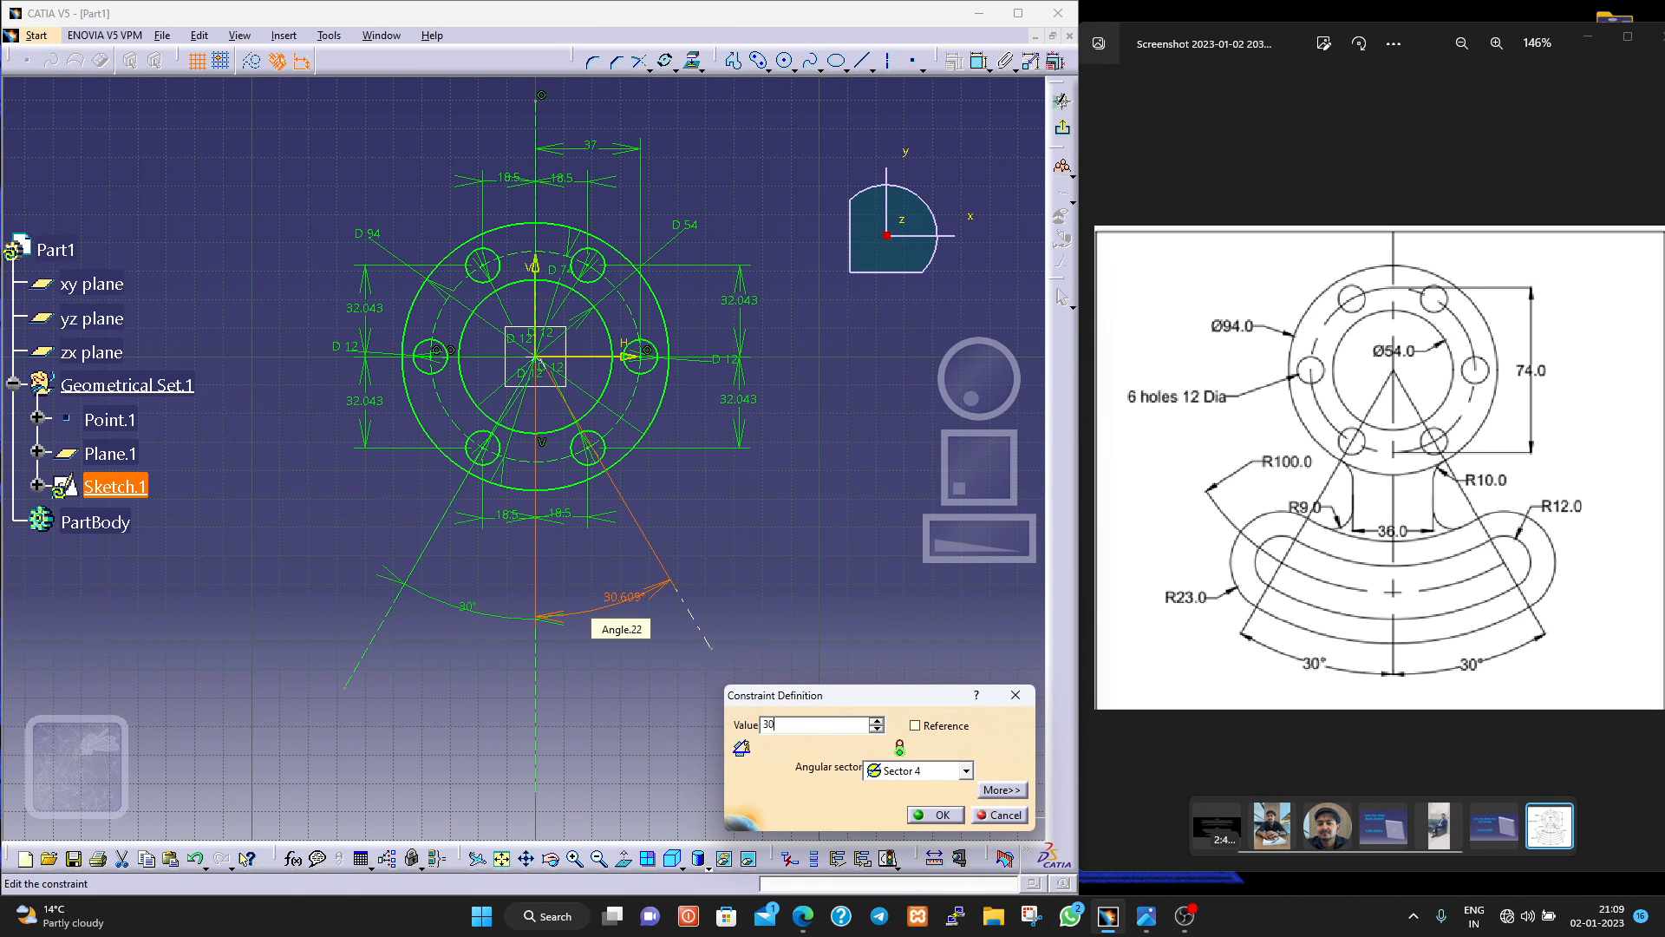
{"action": "key", "text": "Return"}
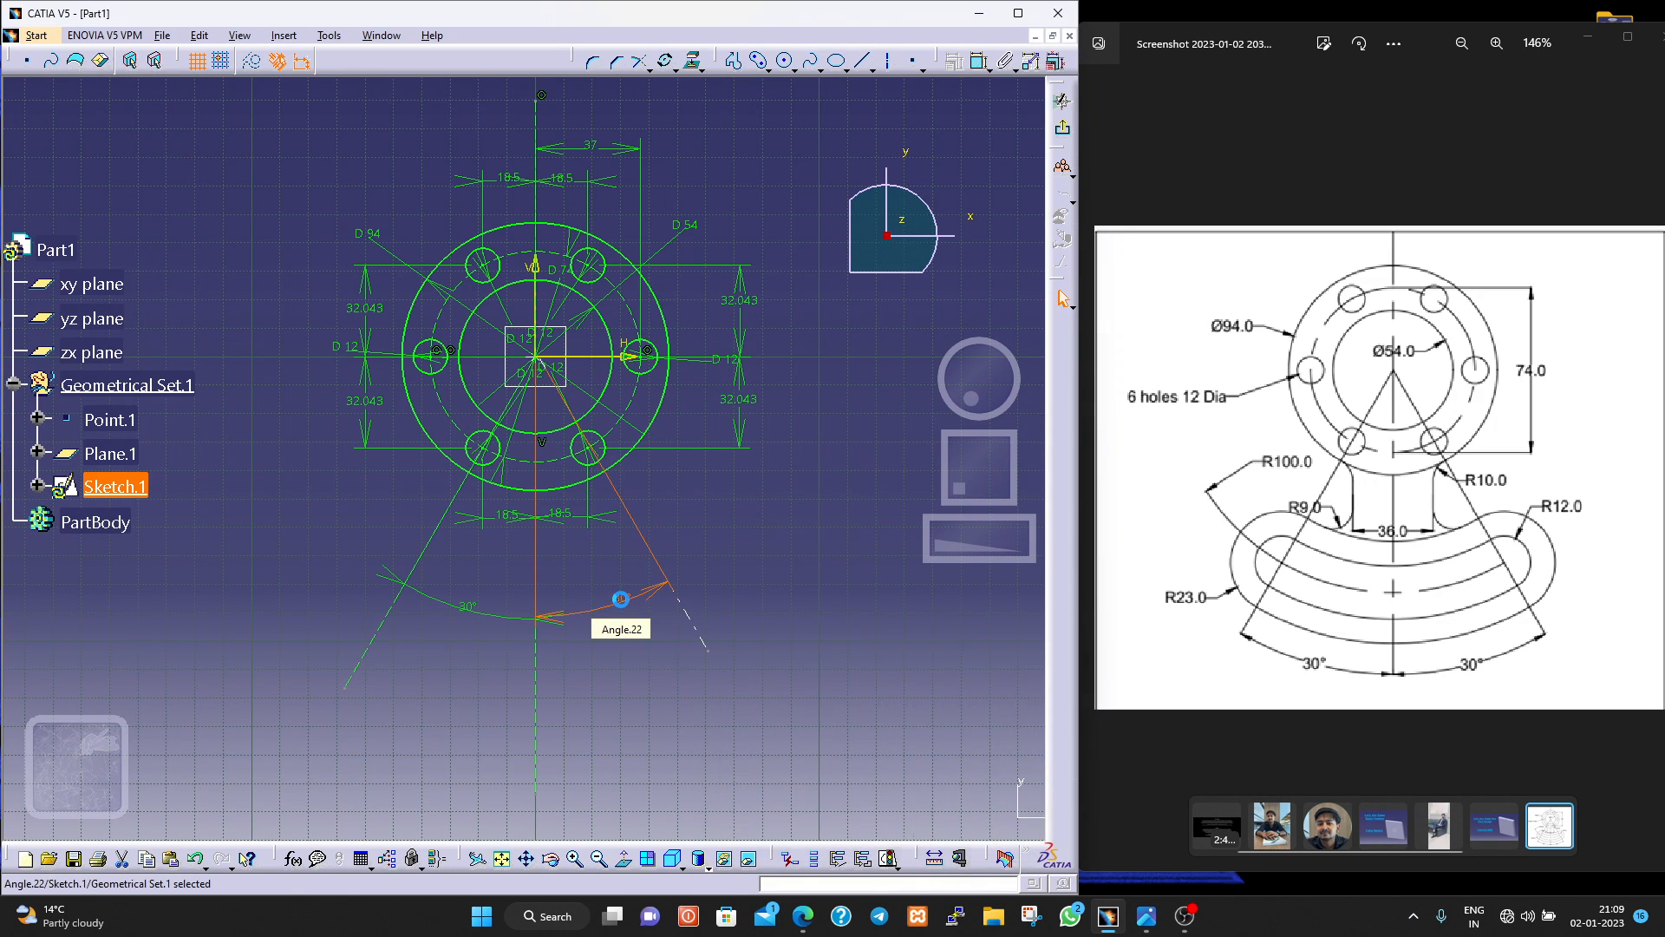
{"action": "left_click", "coordinate": [687, 668]}
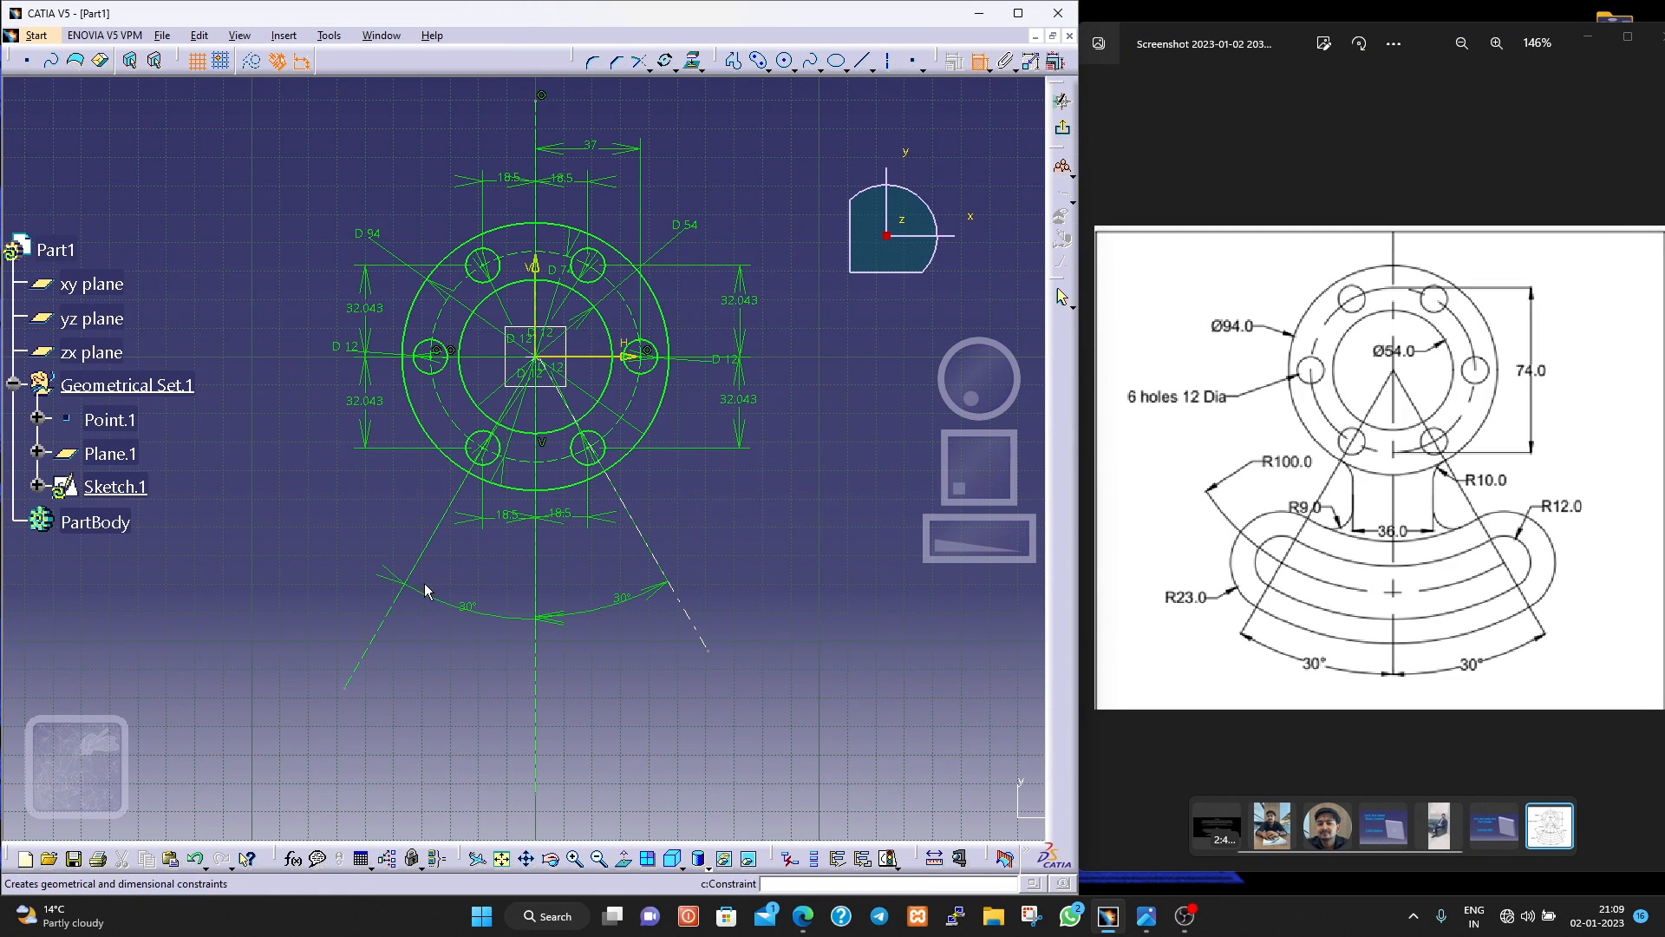
Dimension the length of the lower-left slanted axis and set it to 100 mm.
{"action": "left_click", "coordinate": [387, 621]}
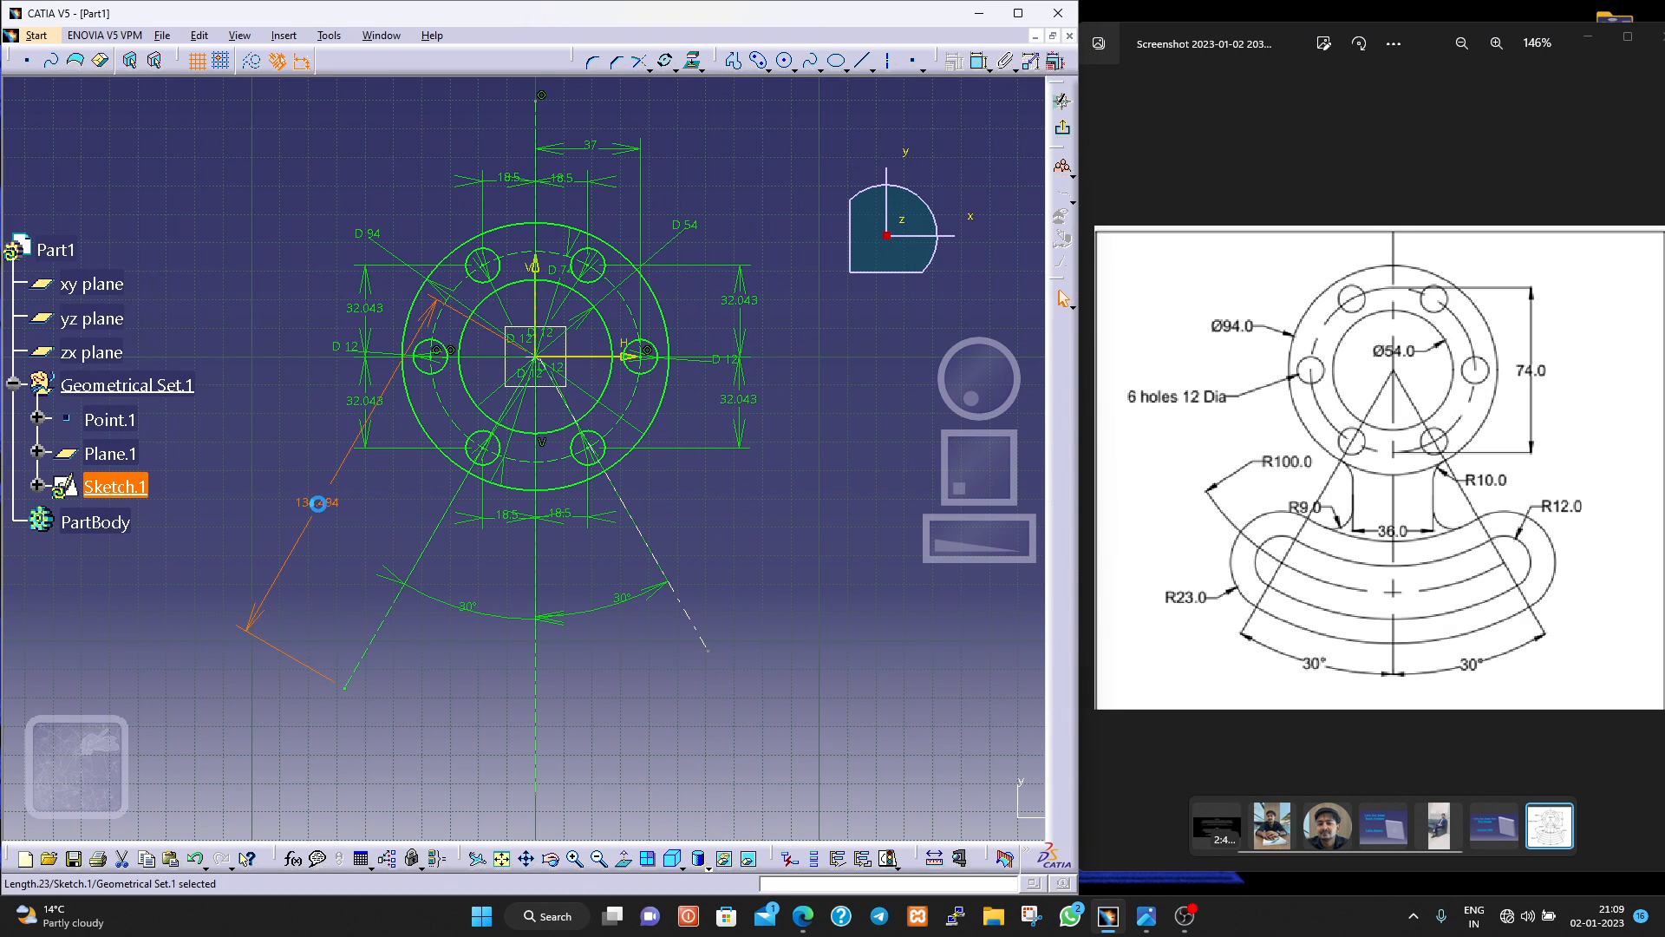
{"action": "double_click", "coordinate": [318, 503]}
{"action": "type", "text": "100"}
{"action": "key", "text": "Return"}
Sketch a cylindrical elongated hole centred on the origin between the two slanted axes, through the 100 mm axis end, with about 8 mm end radius.
{"action": "left_click", "coordinate": [768, 69]}
{"action": "left_click", "coordinate": [757, 61]}
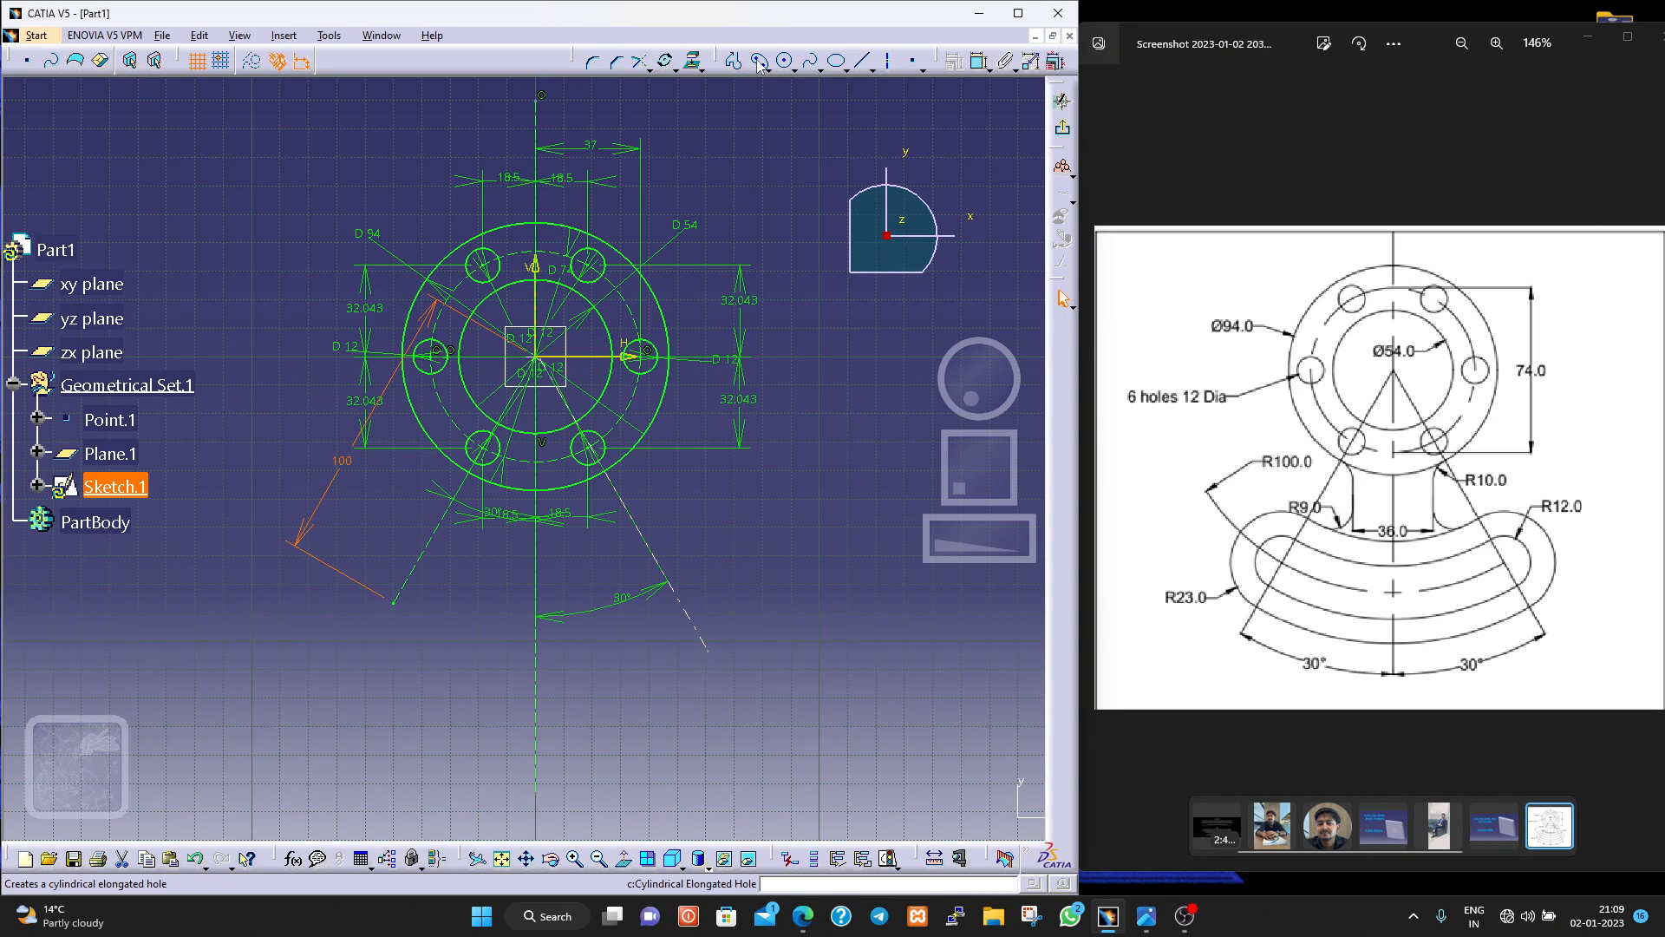
{"action": "left_click", "coordinate": [758, 61]}
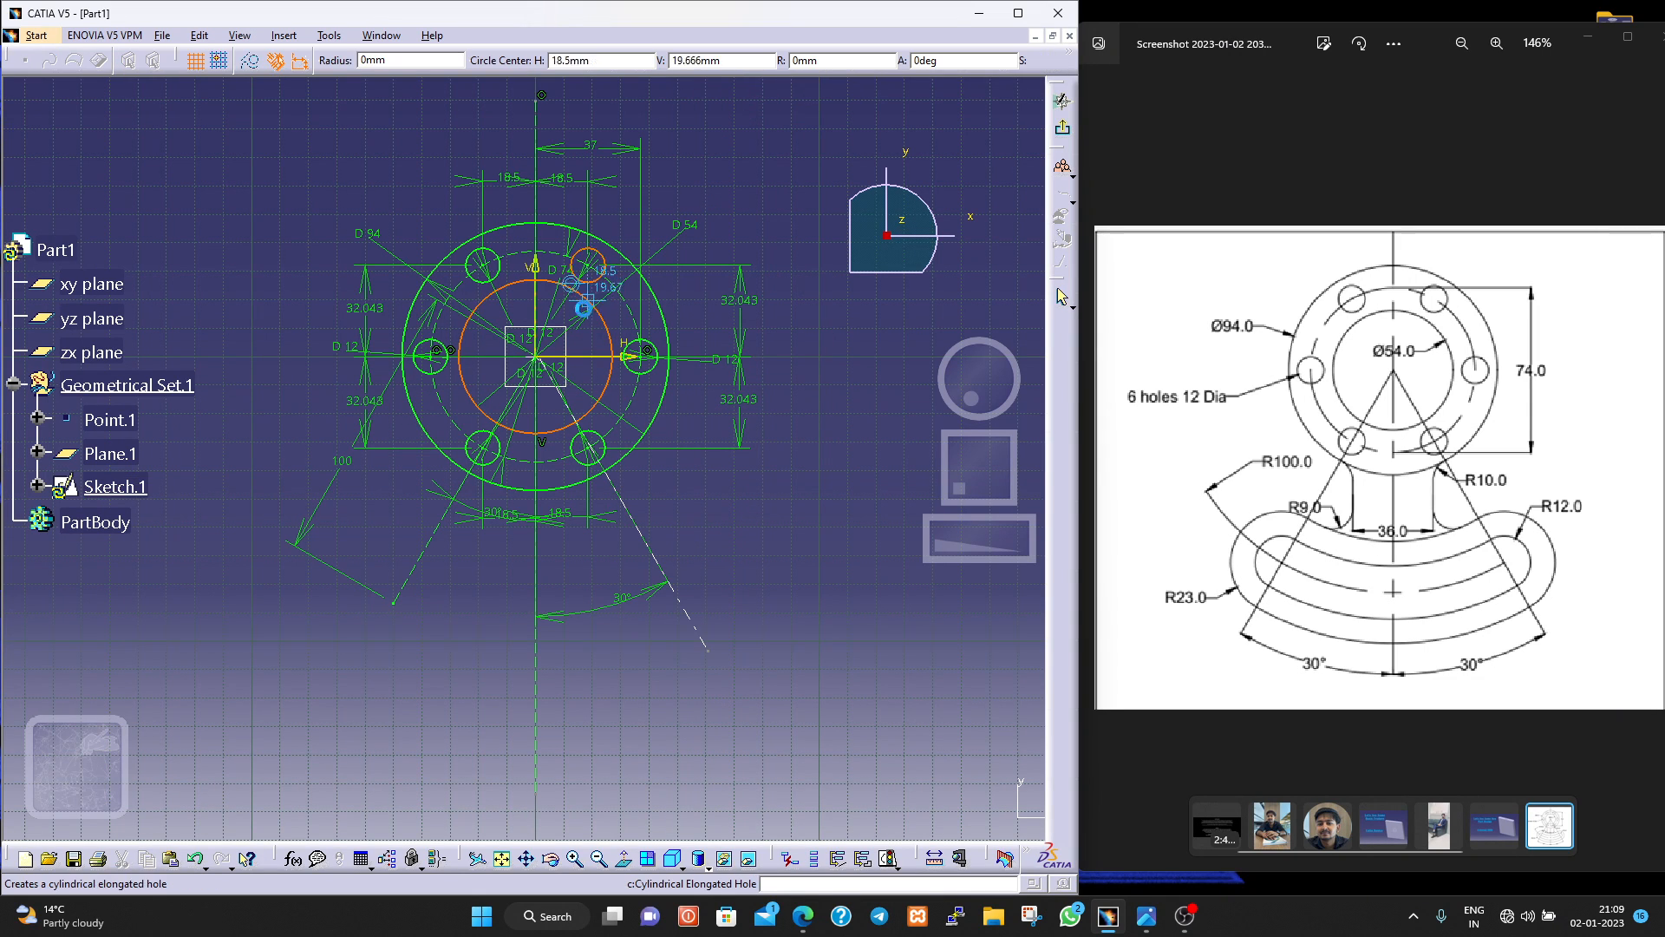
{"action": "left_click", "coordinate": [536, 355]}
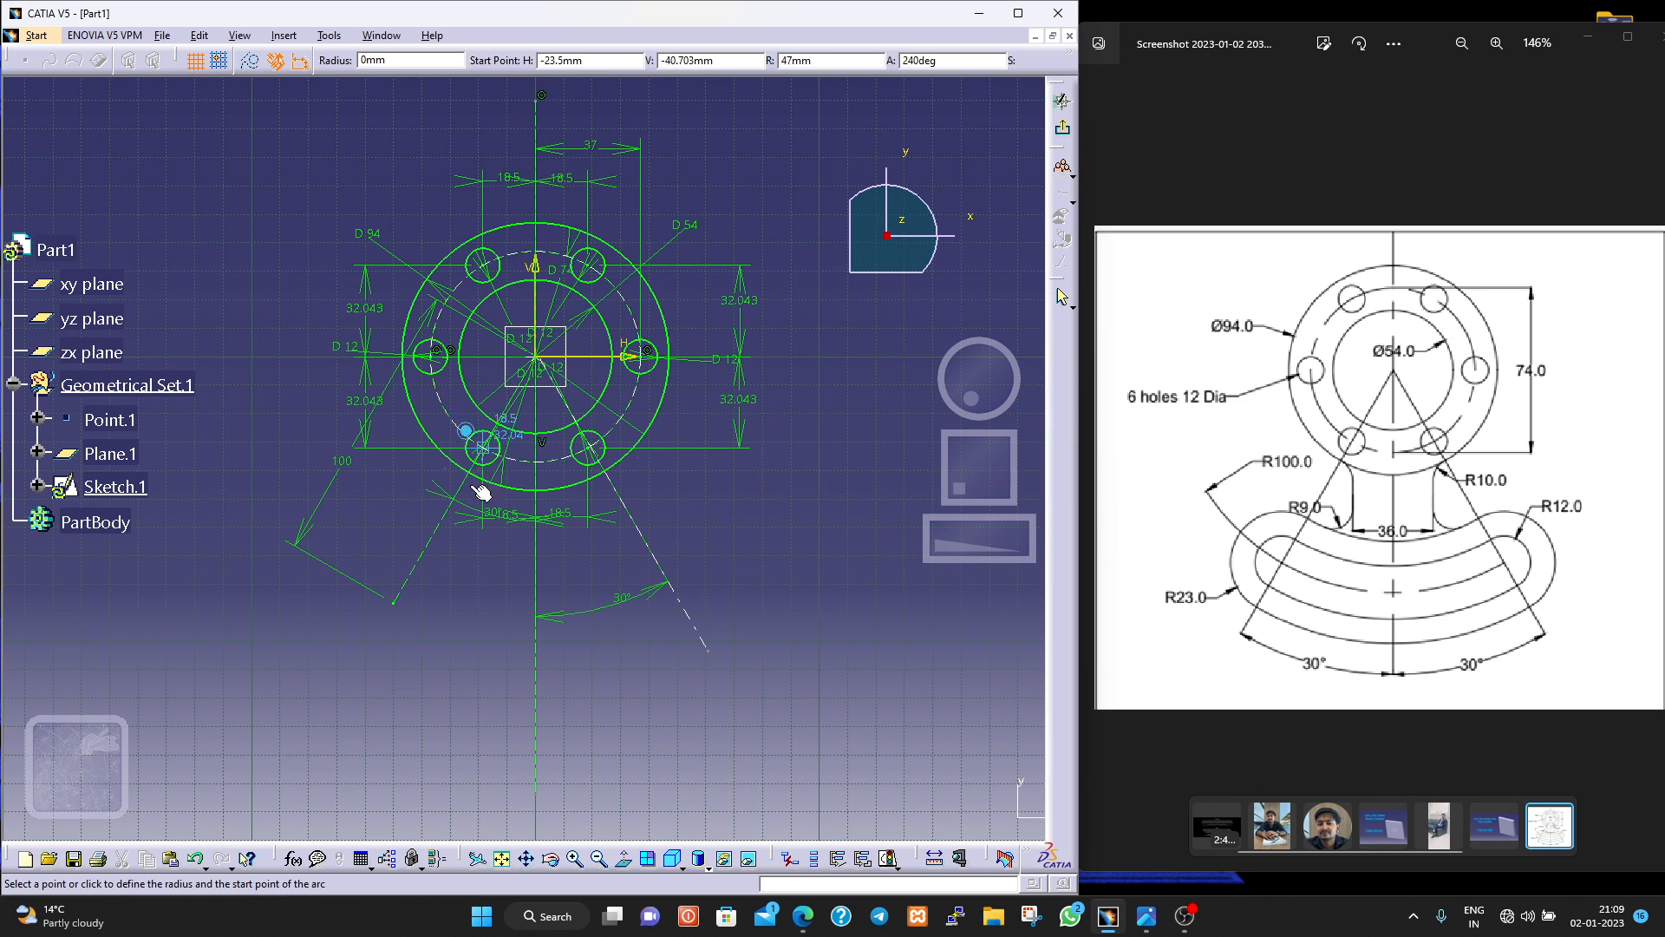
{"action": "left_click", "coordinate": [394, 602]}
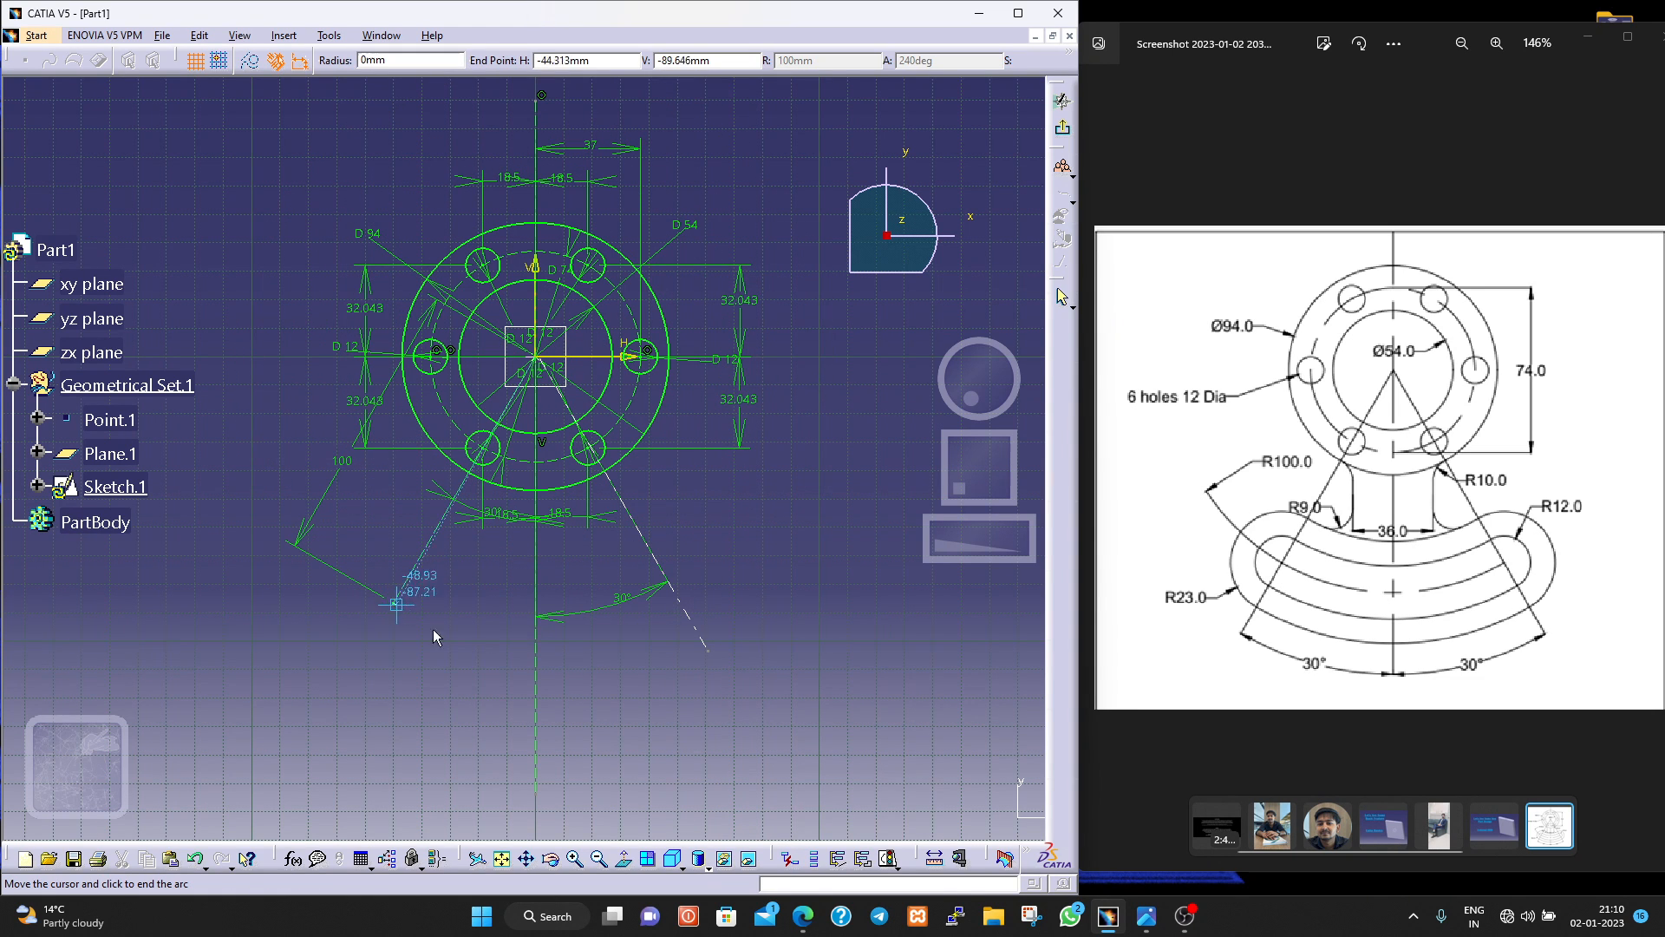
{"action": "left_click", "coordinate": [695, 619]}
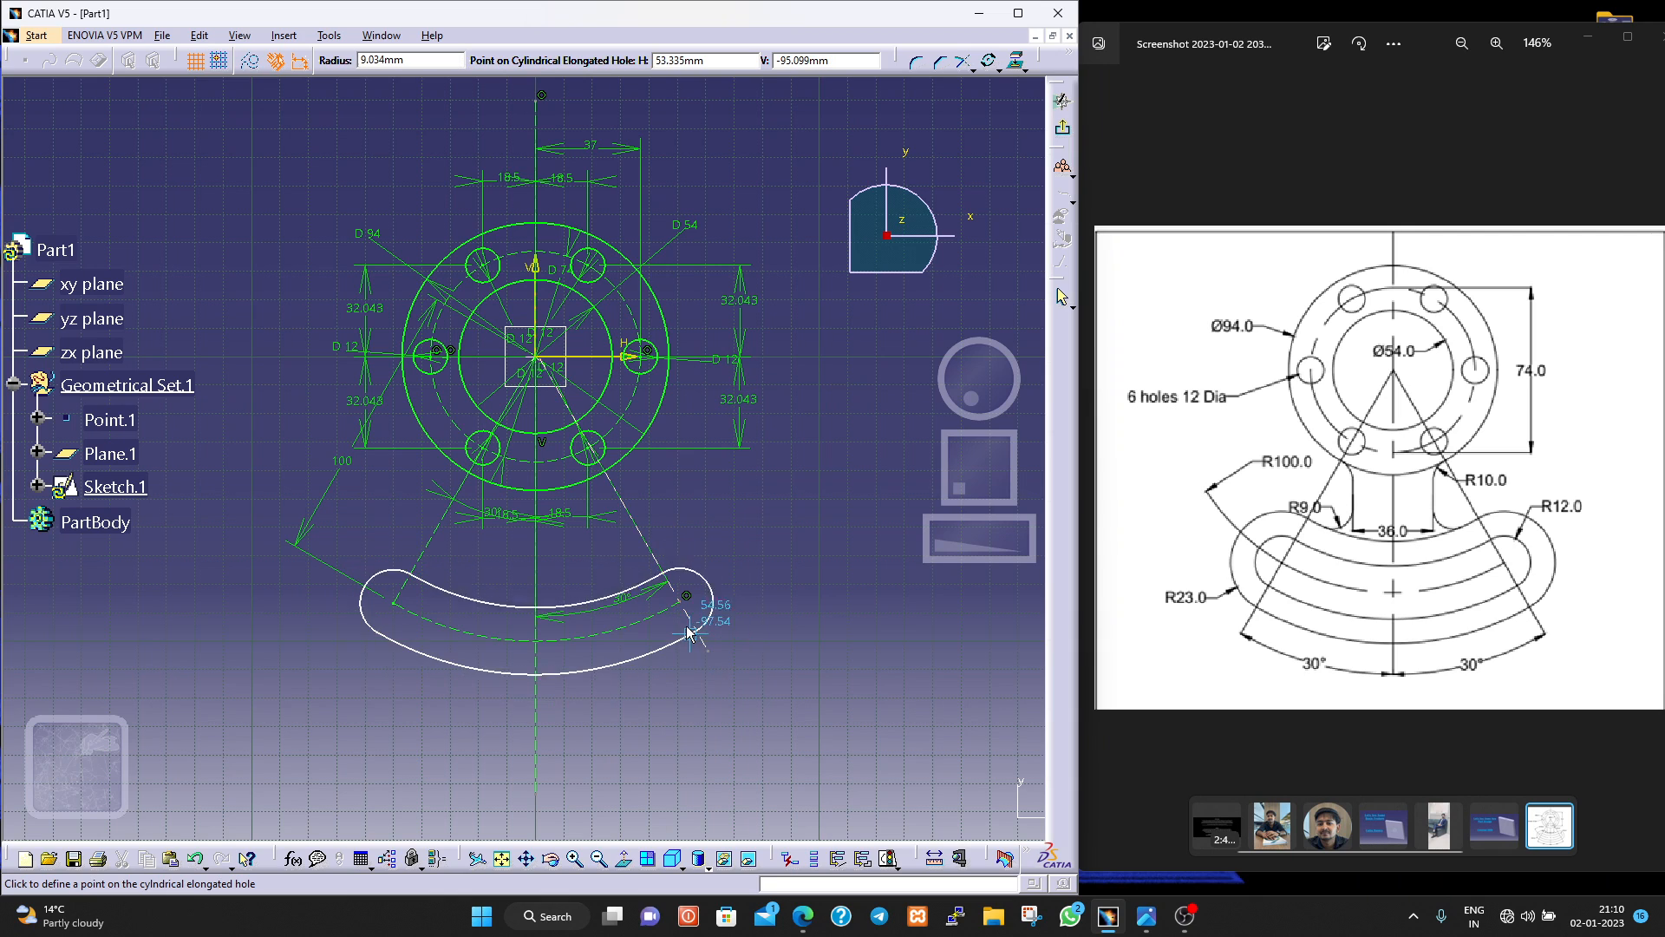
{"action": "left_click", "coordinate": [689, 624]}
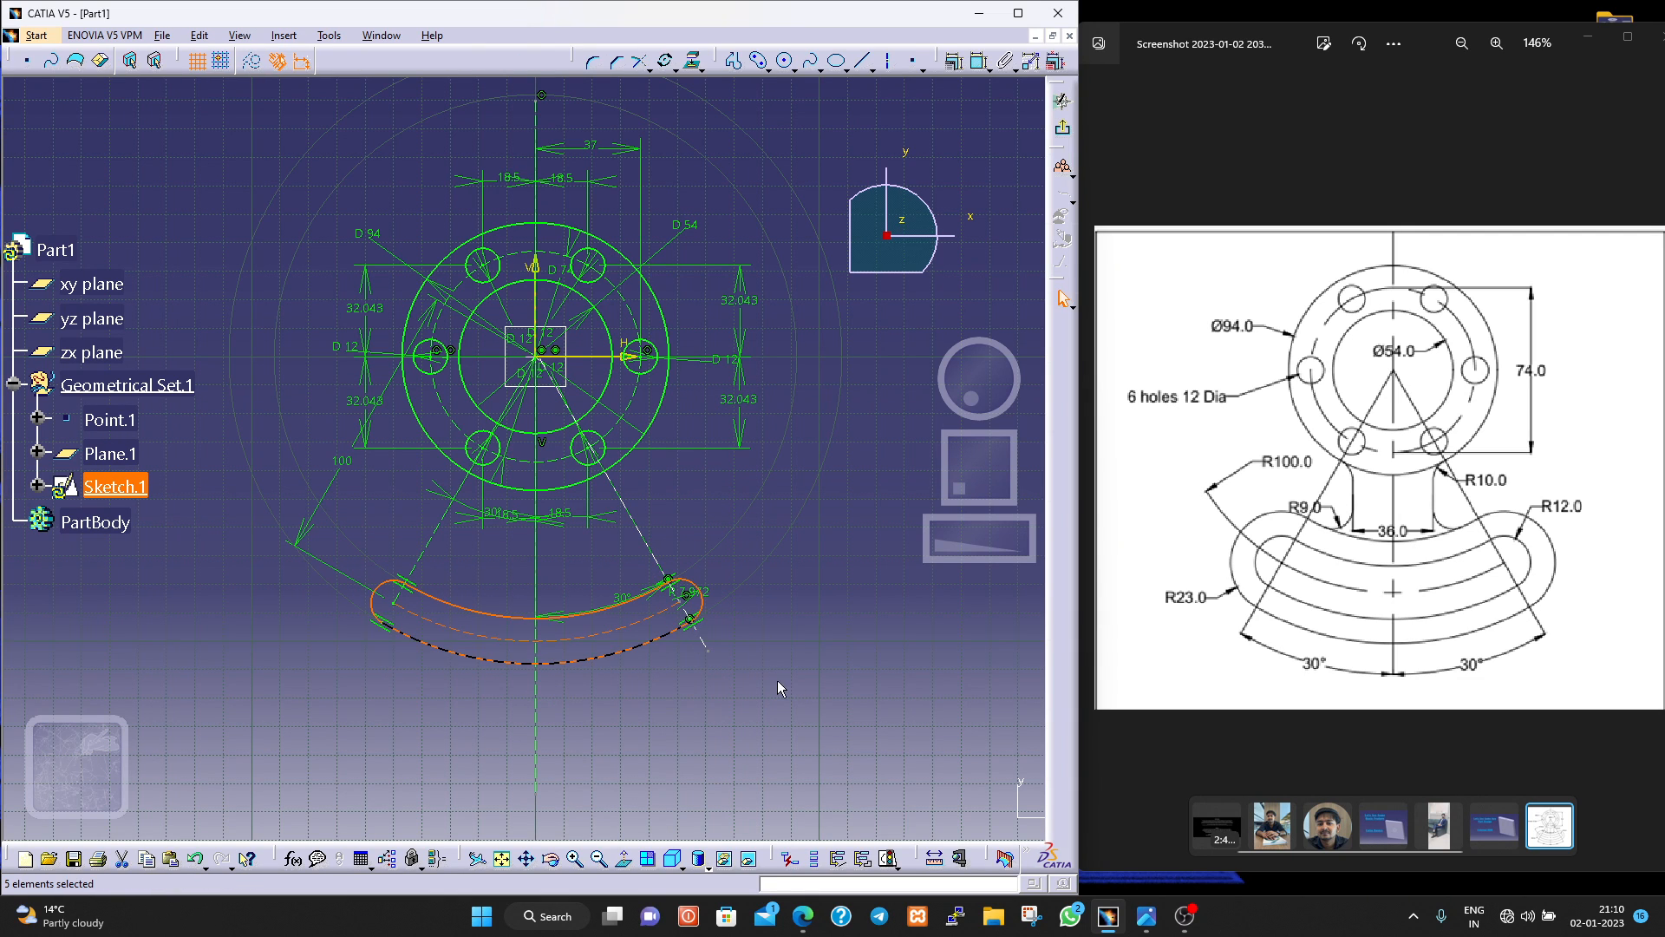
{"action": "left_click", "coordinate": [726, 697]}
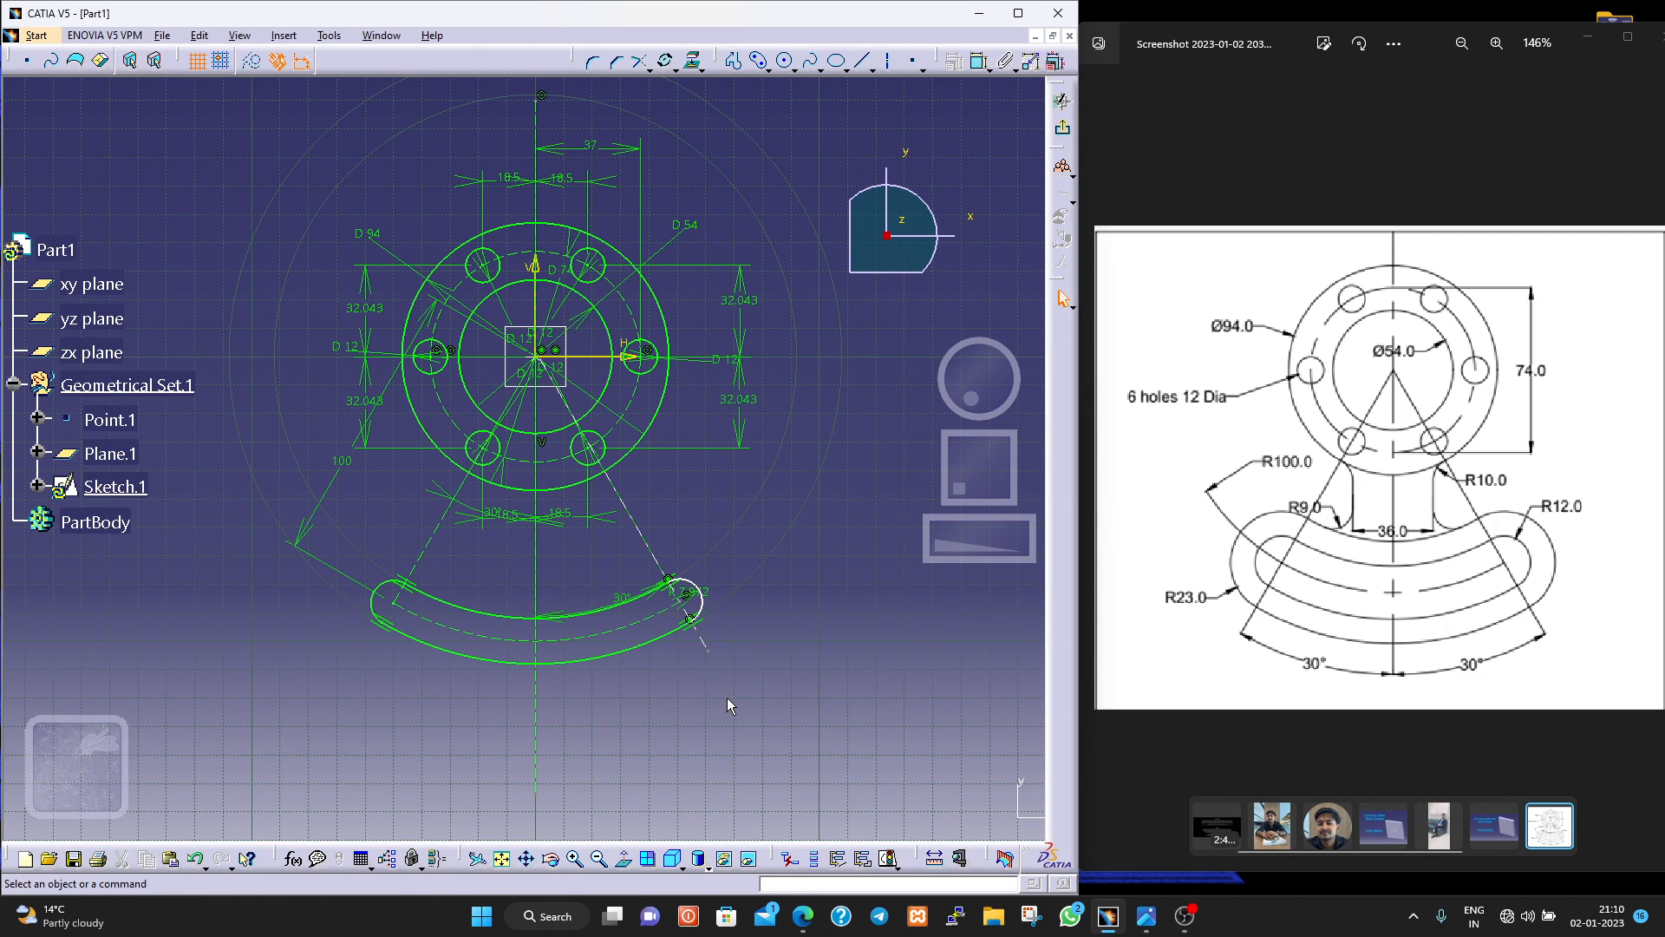
Delete both slanted construction axes below the flange.
{"action": "left_click", "coordinate": [442, 538]}
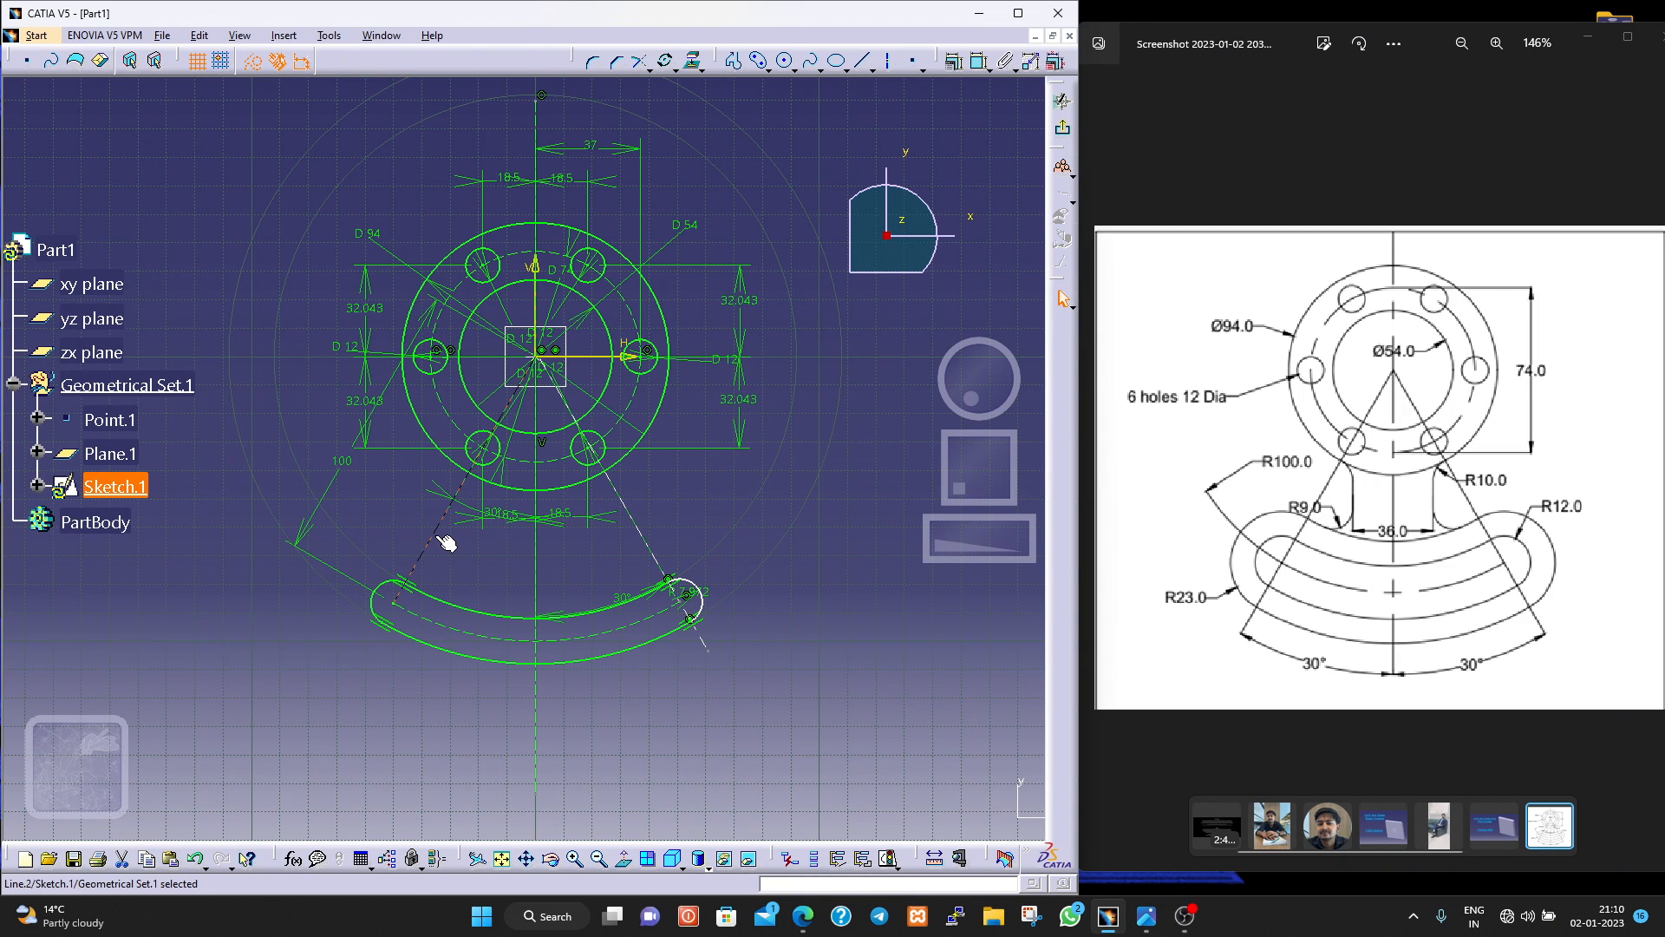
{"action": "key", "text": "Delete"}
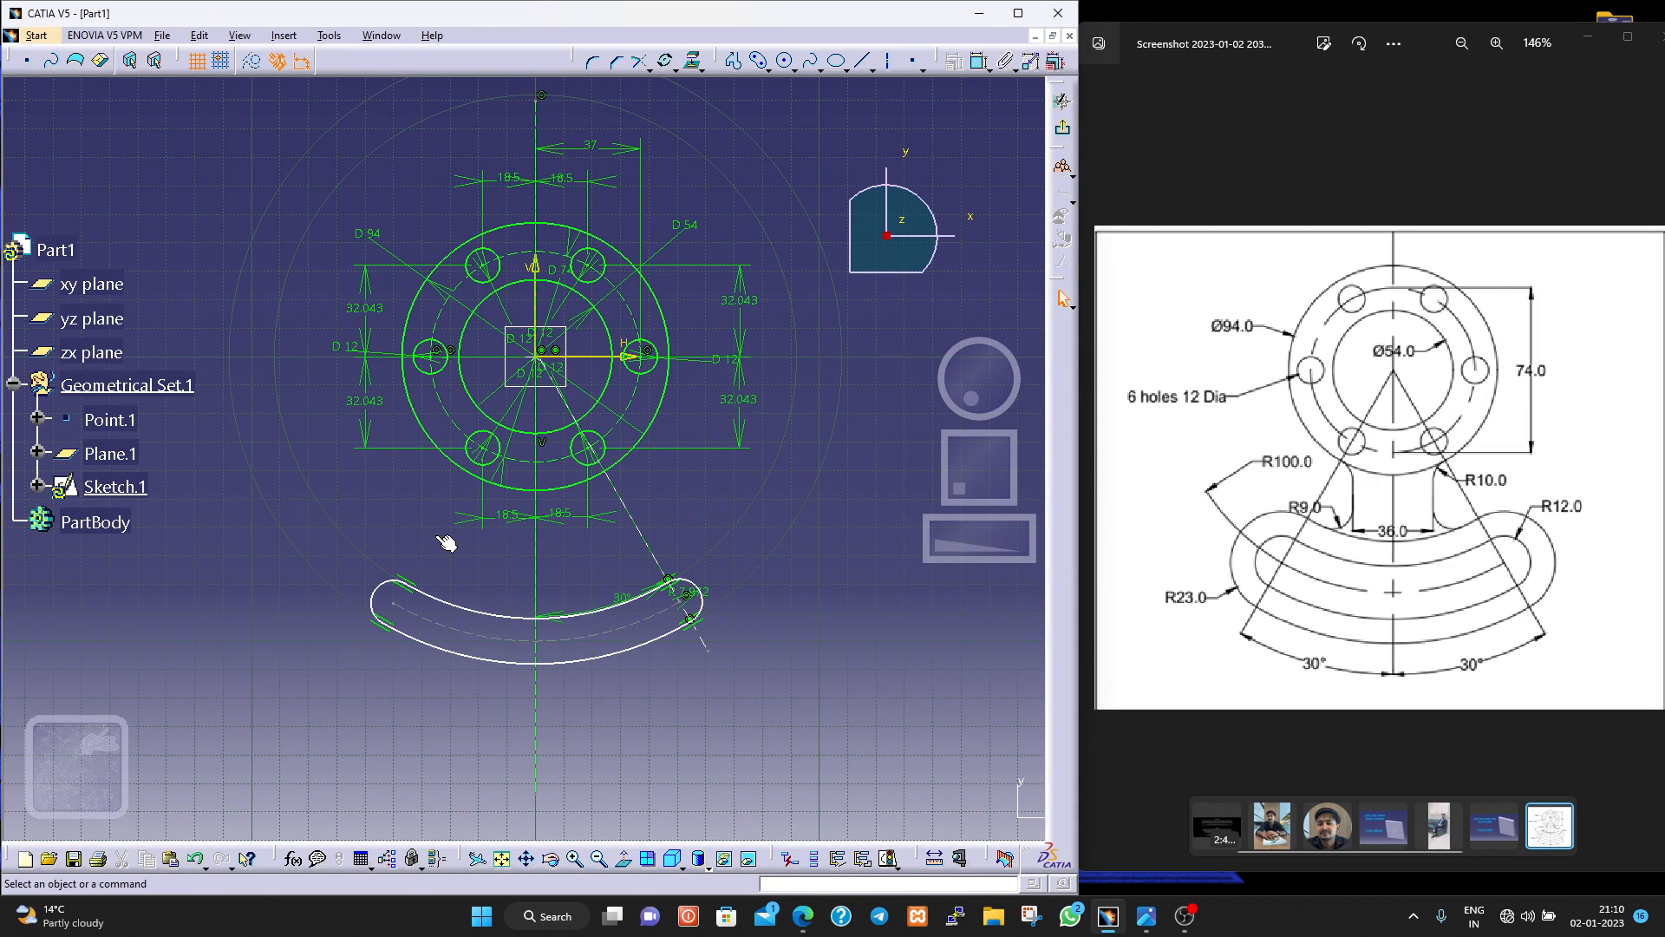
{"action": "left_click", "coordinate": [649, 547]}
{"action": "key", "text": "Delete"}
Dimension the curved slot's centre arc, placing the dimension below the slot.
{"action": "left_click", "coordinate": [980, 61]}
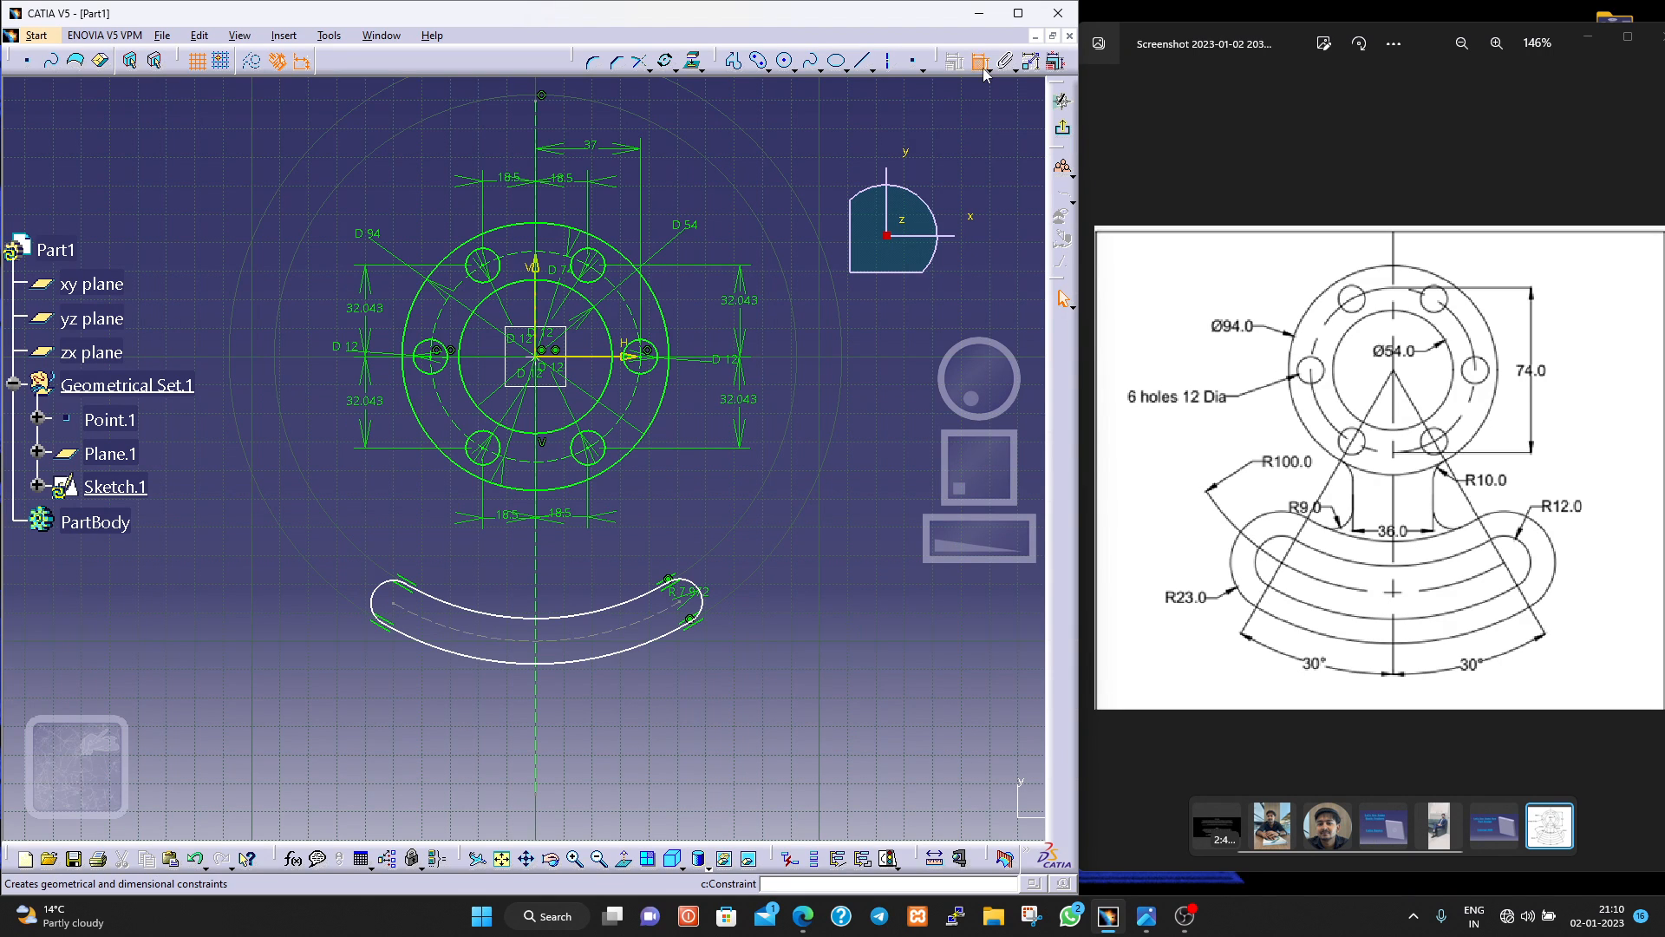
{"action": "left_click", "coordinate": [425, 622]}
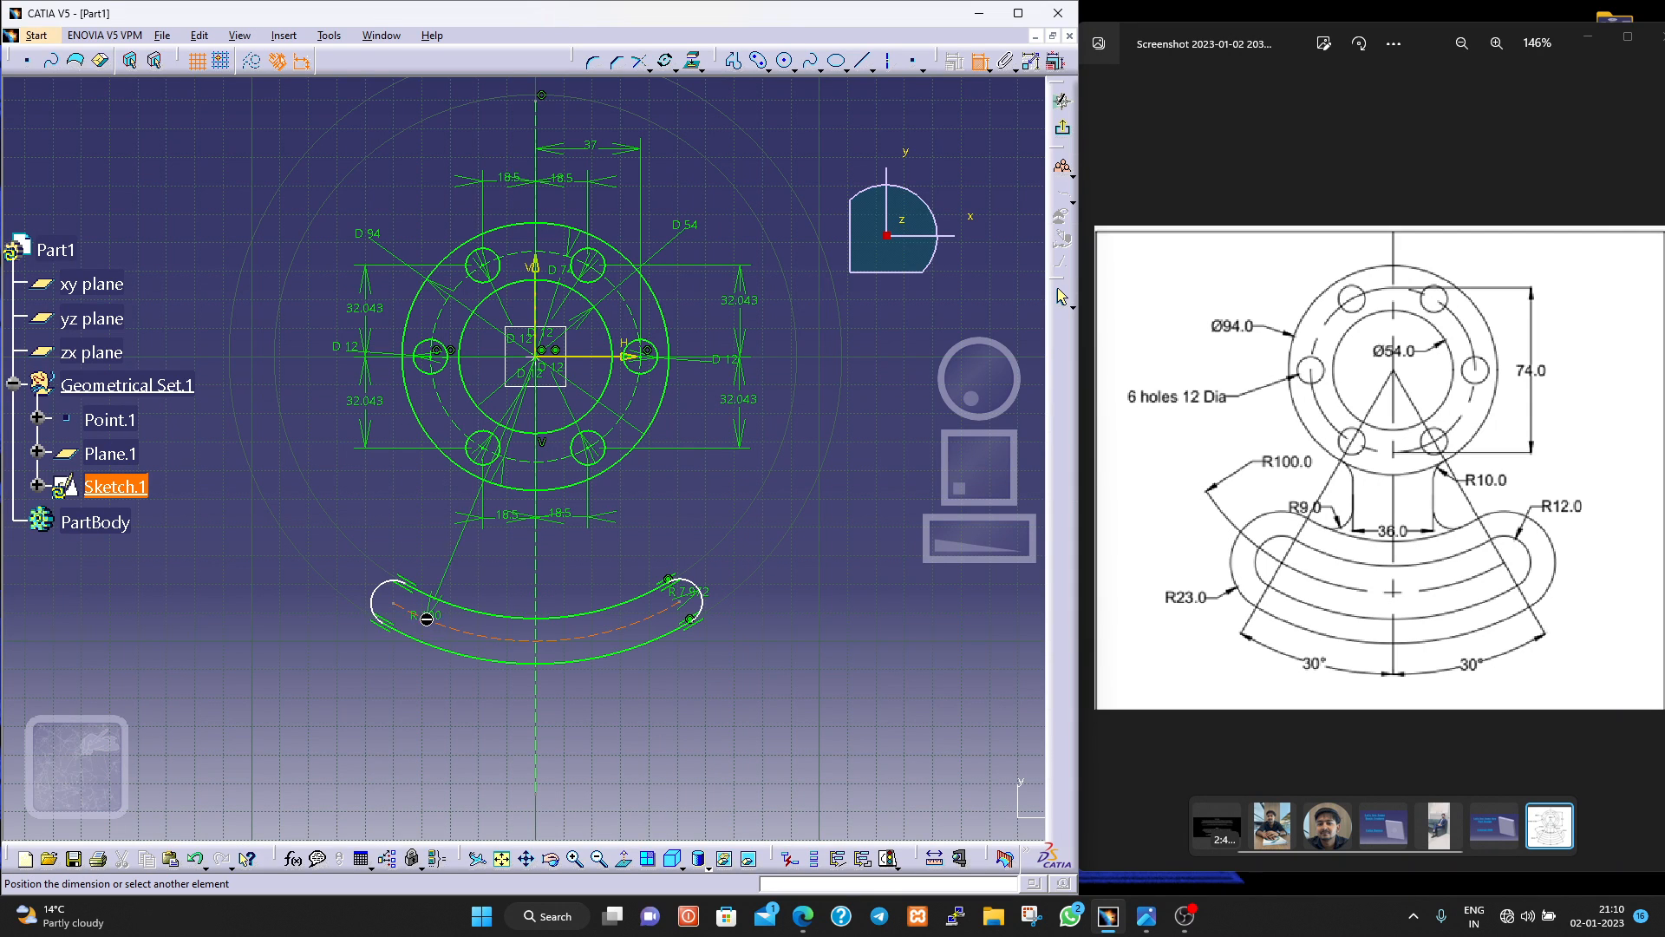
{"action": "left_click", "coordinate": [423, 713]}
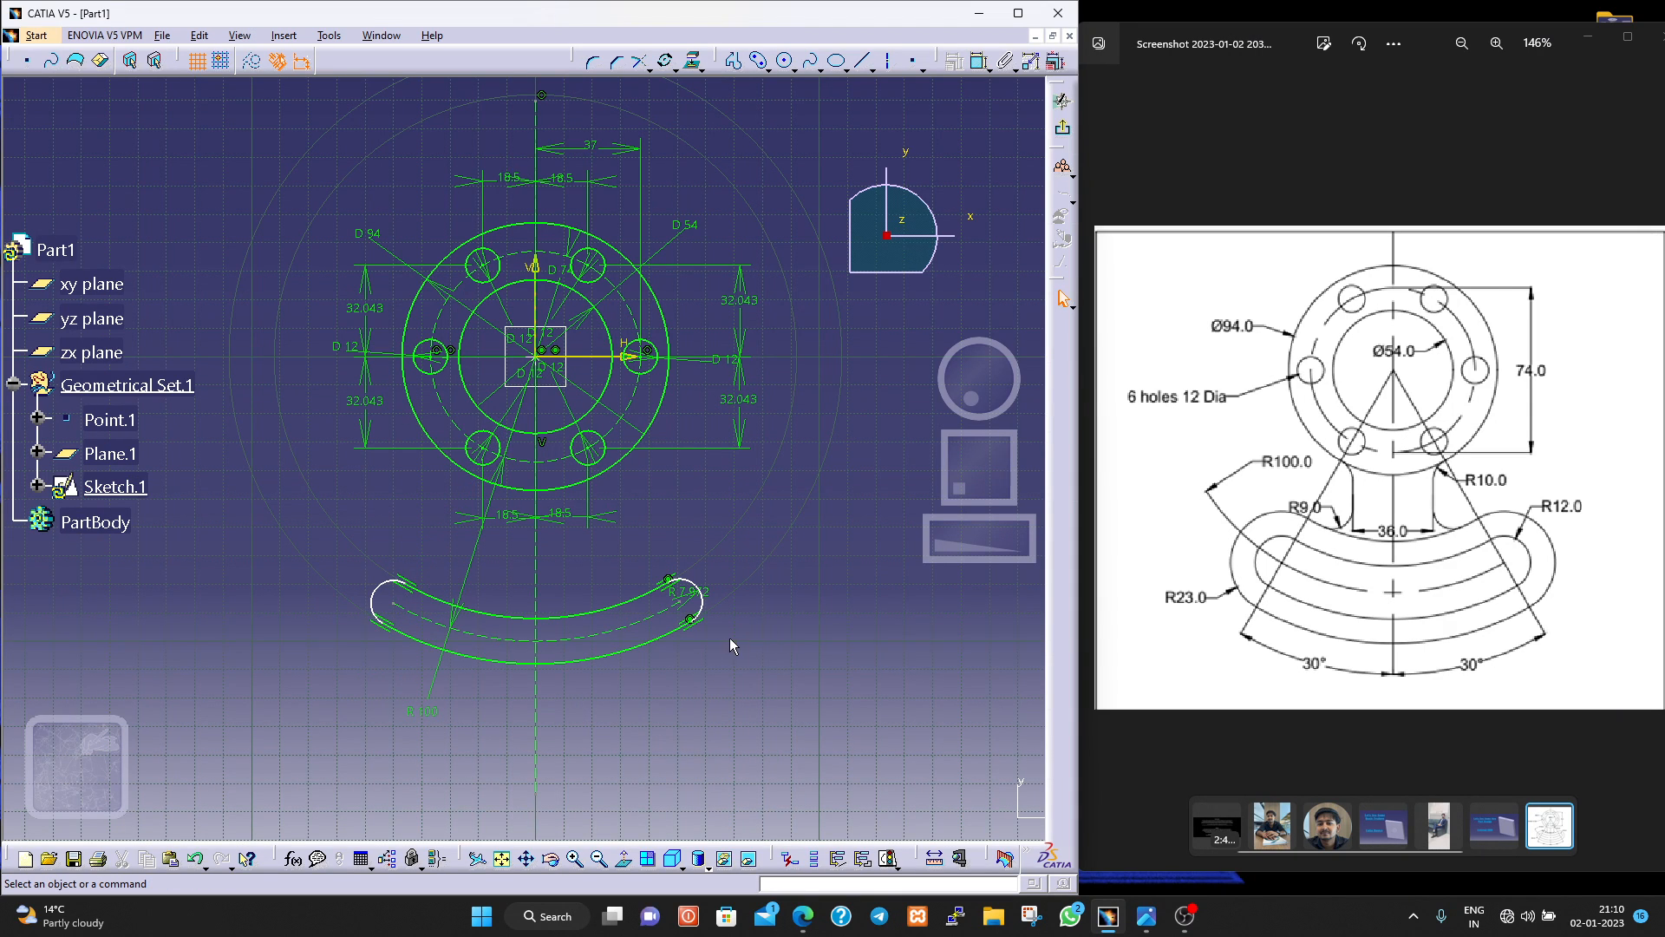
Set the curved slot's end radius to 12 mm.
{"action": "left_click", "coordinate": [981, 67]}
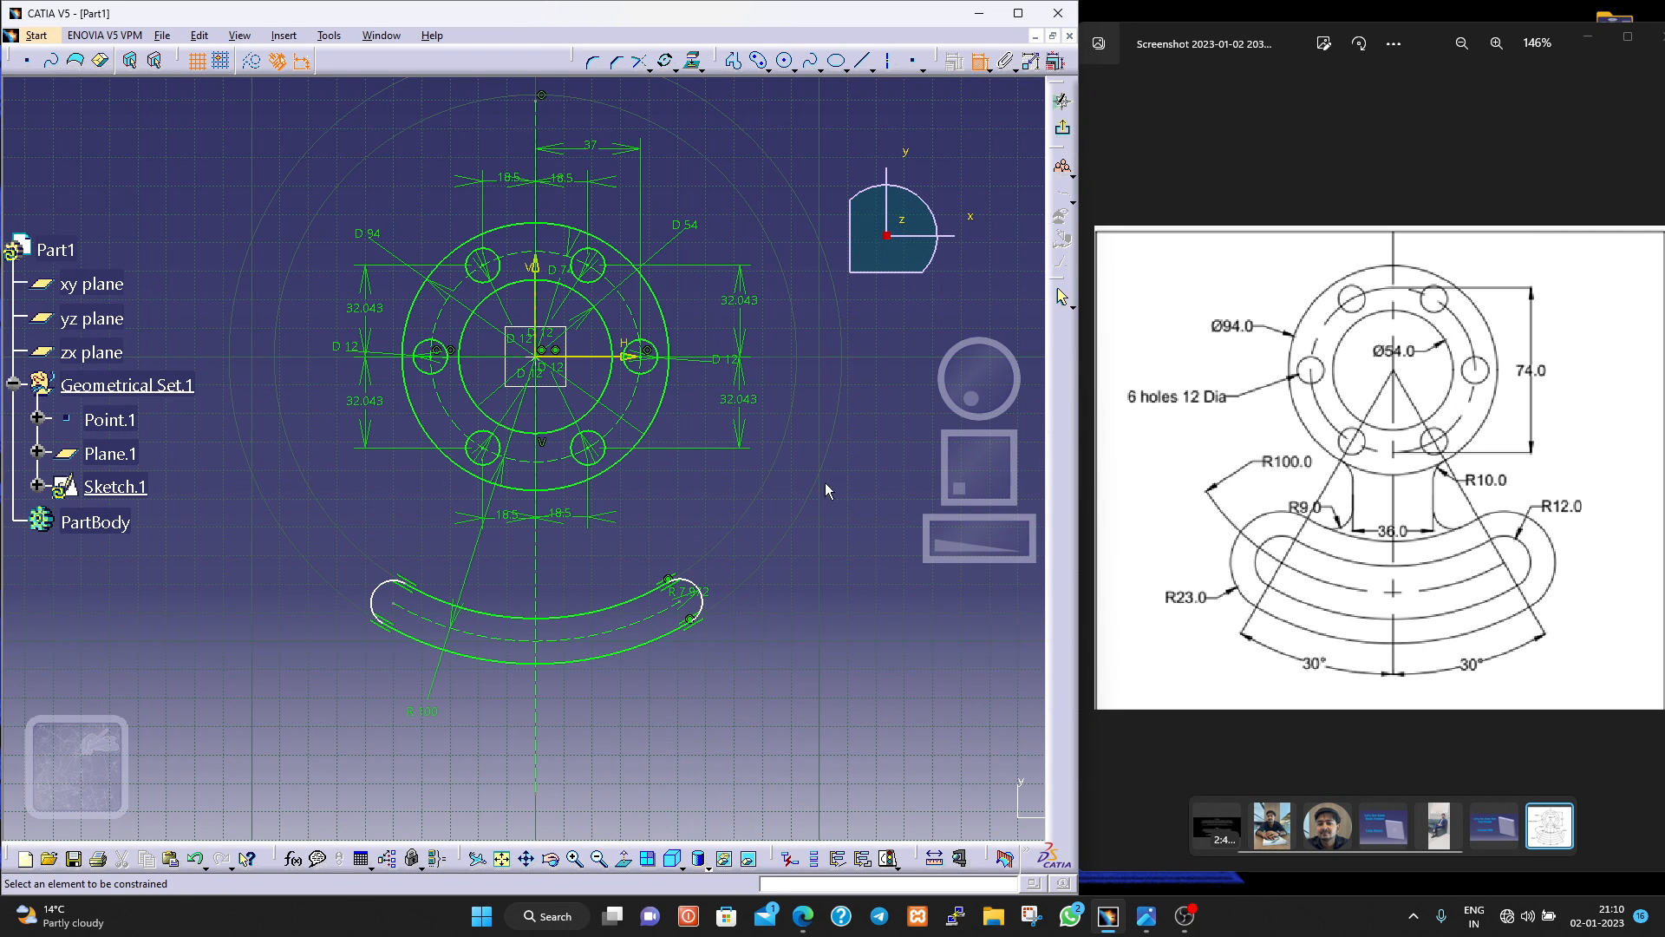
{"action": "double_click", "coordinate": [690, 590]}
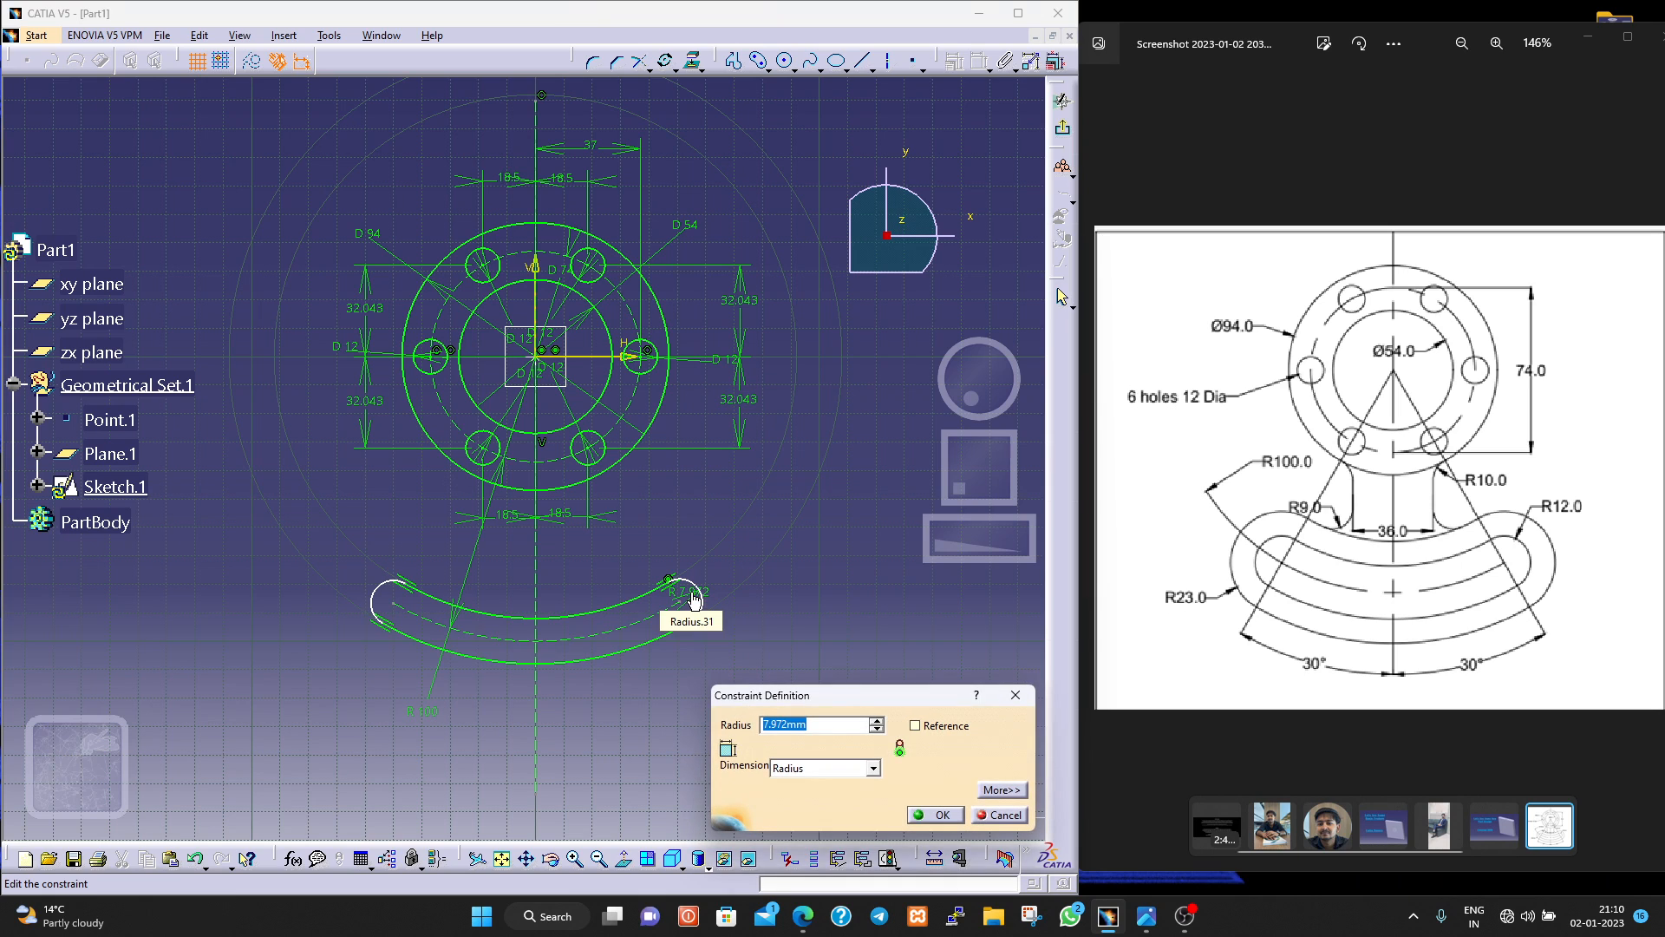
{"action": "type", "text": "12"}
{"action": "key", "text": "Return"}
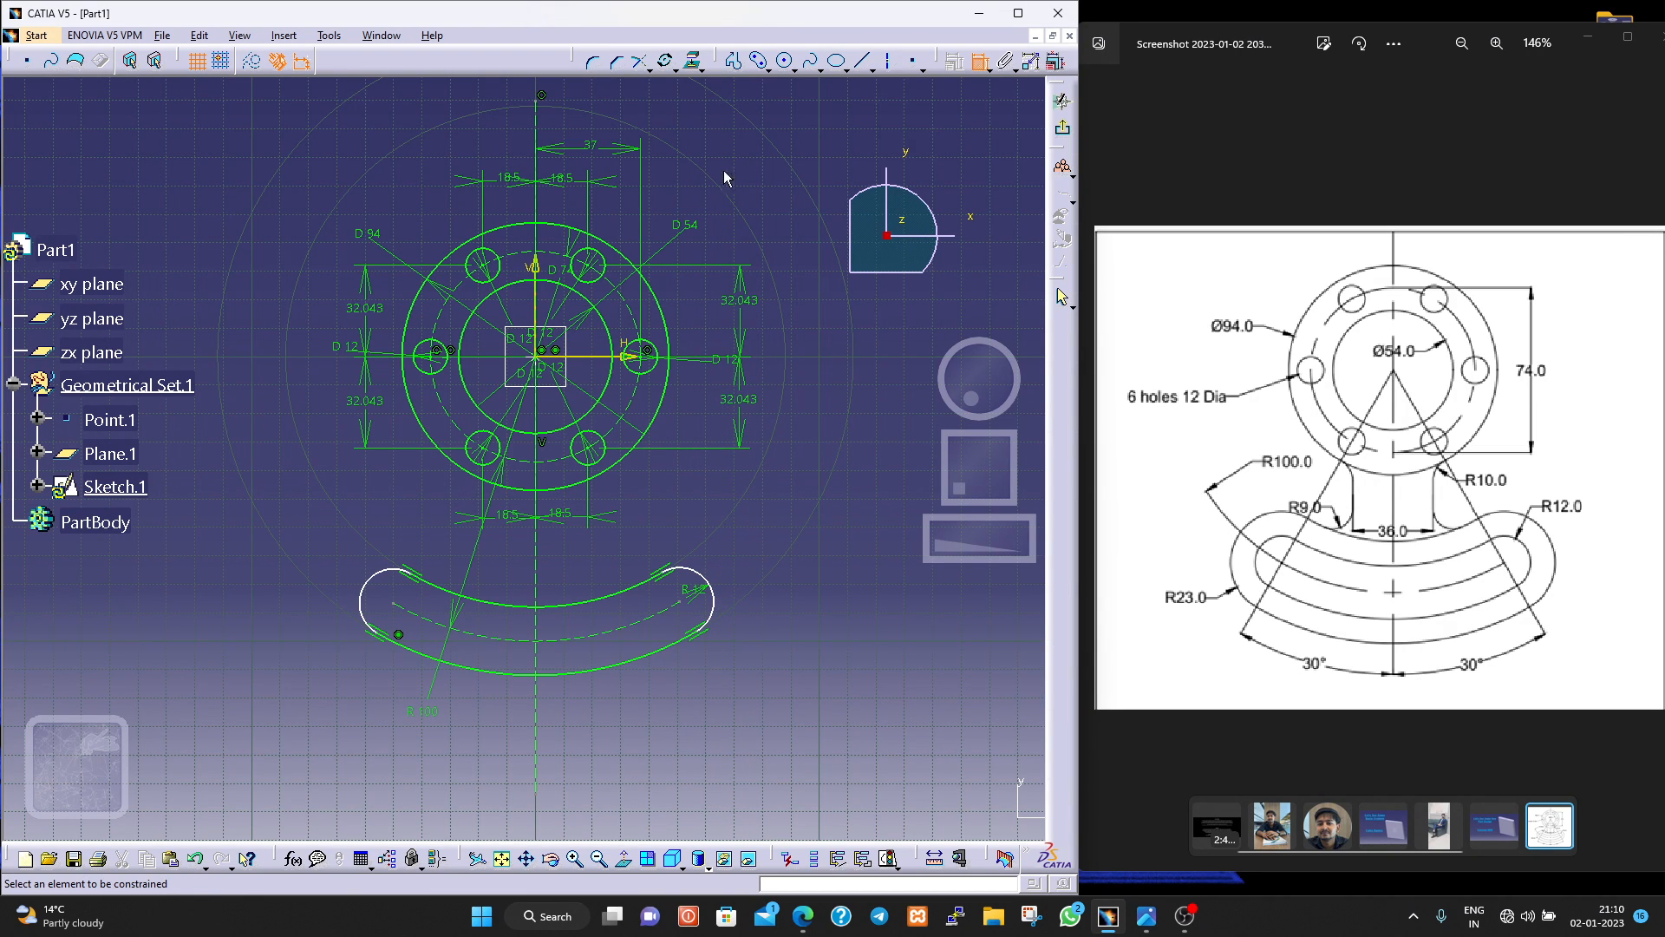
Sketch a second cylindrical elongated hole around the slot, on the same centre arc and end points, with about 24 mm end radius.
{"action": "left_click", "coordinate": [759, 60]}
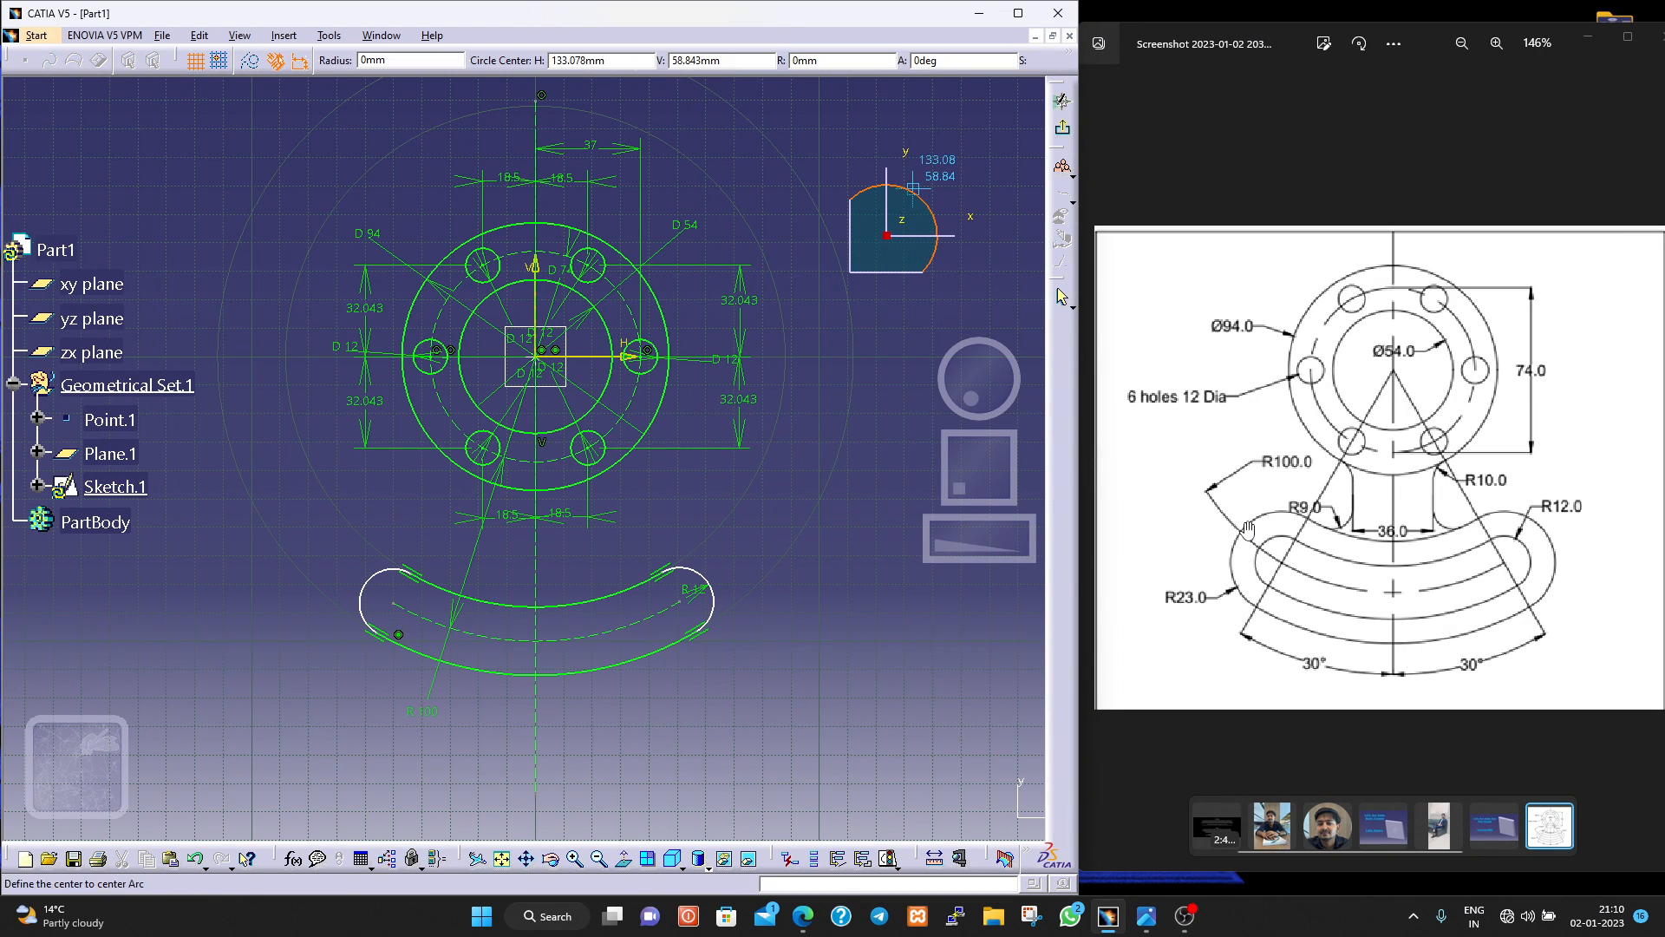
{"action": "left_click", "coordinate": [544, 360]}
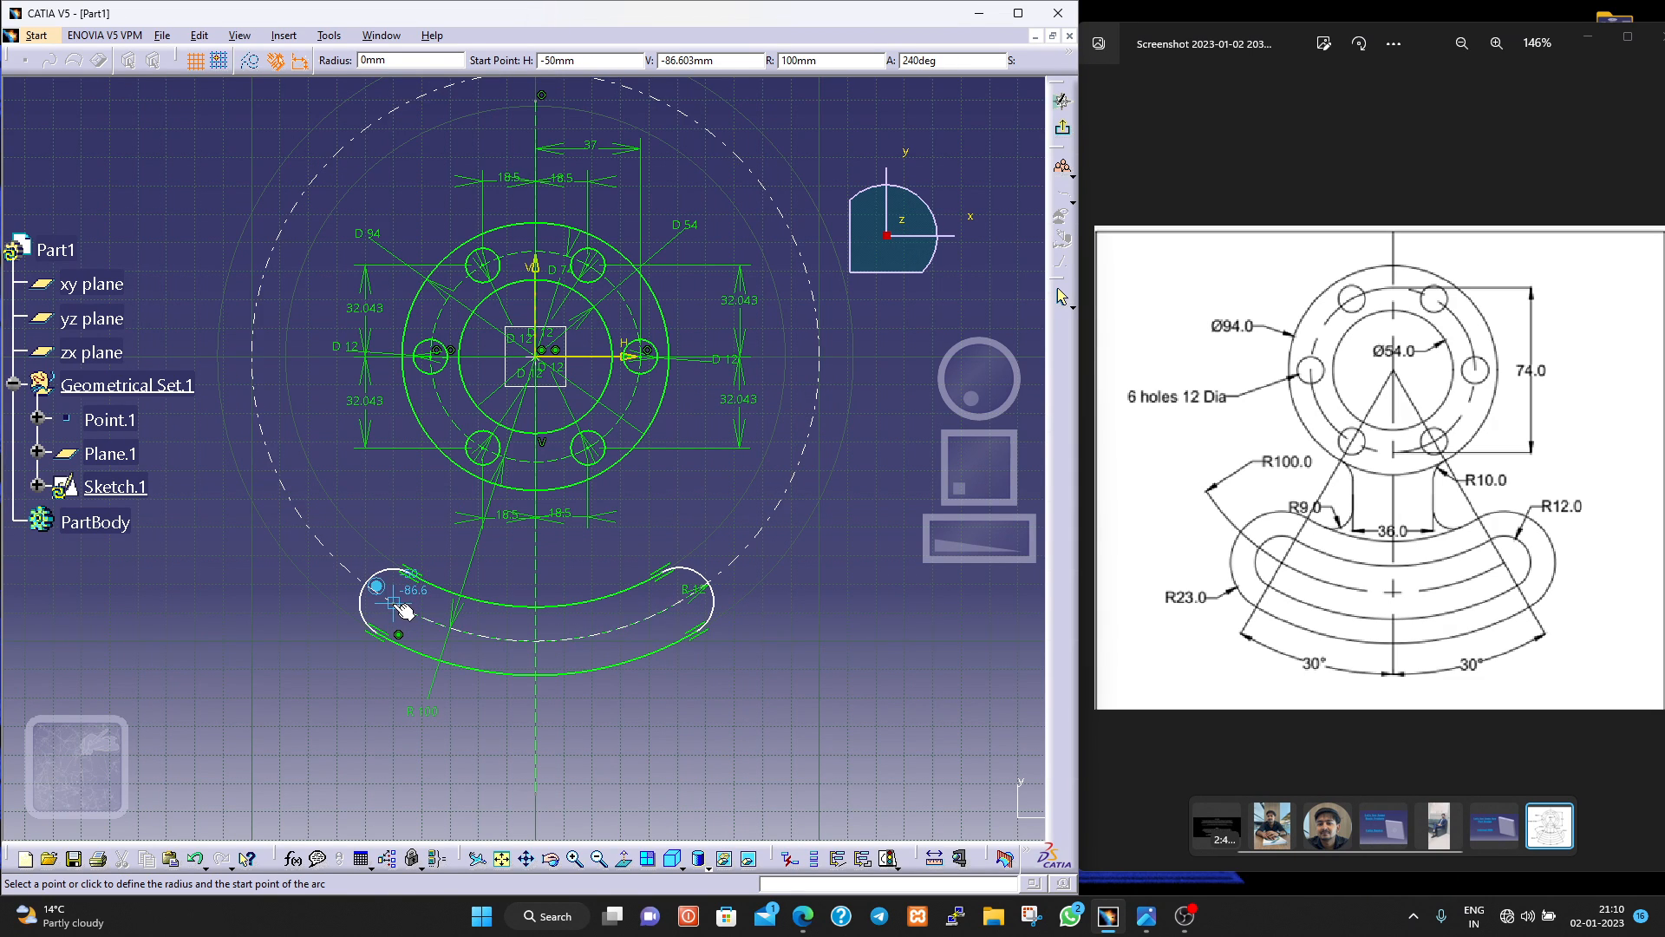
{"action": "left_click", "coordinate": [399, 605]}
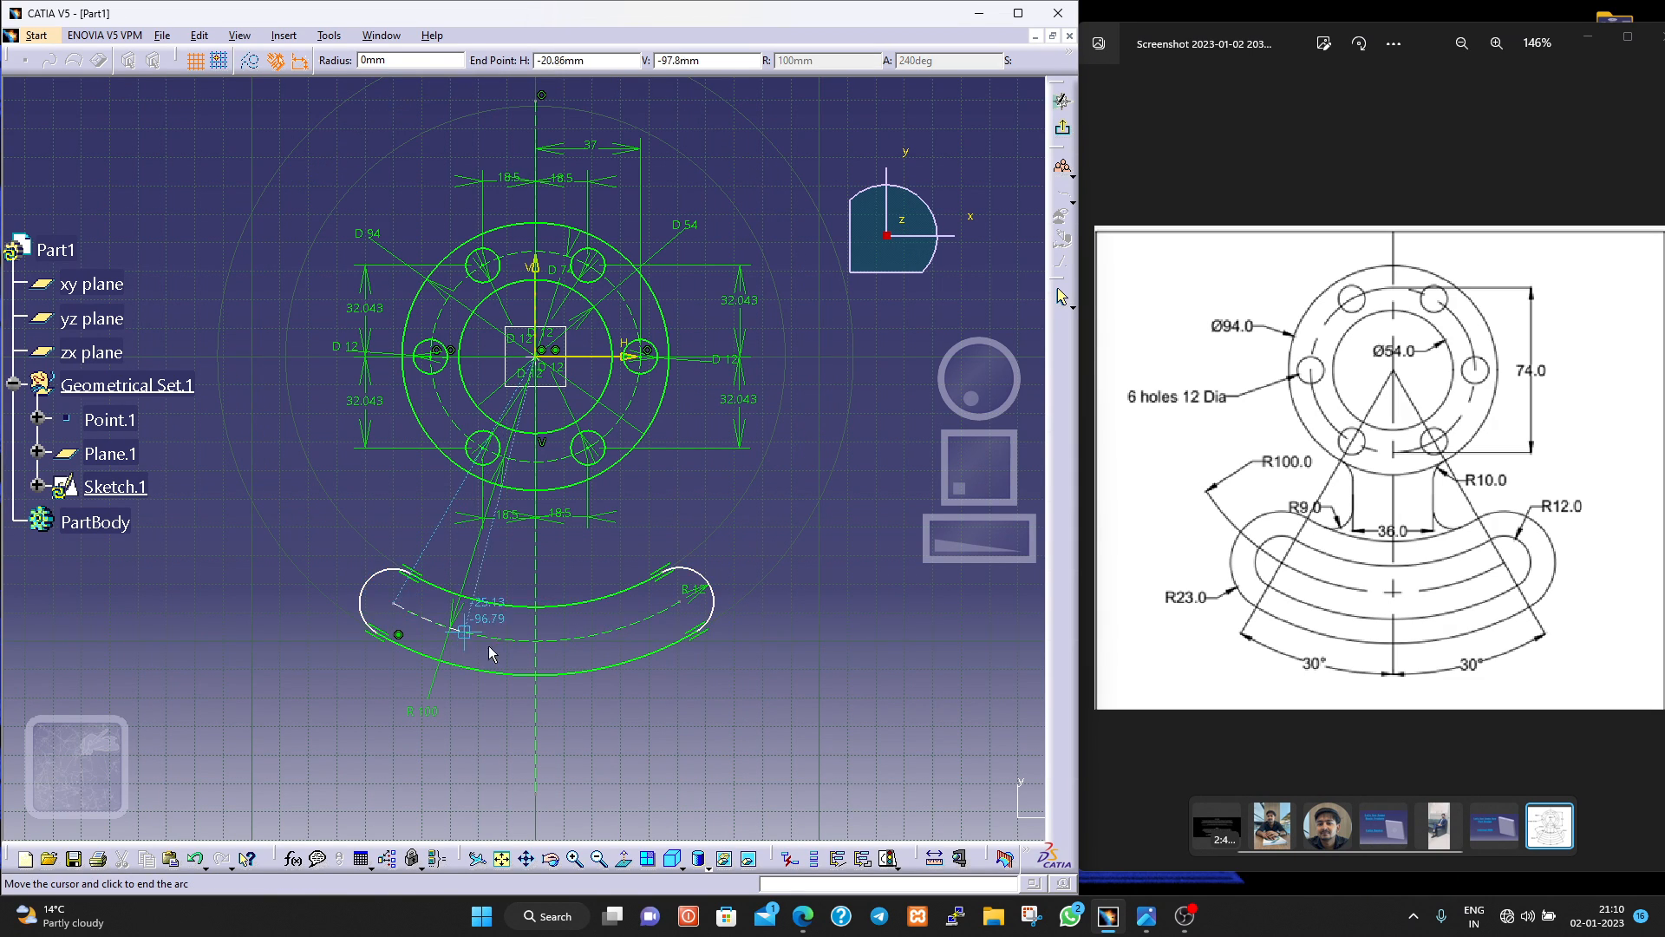
{"action": "left_click", "coordinate": [679, 621]}
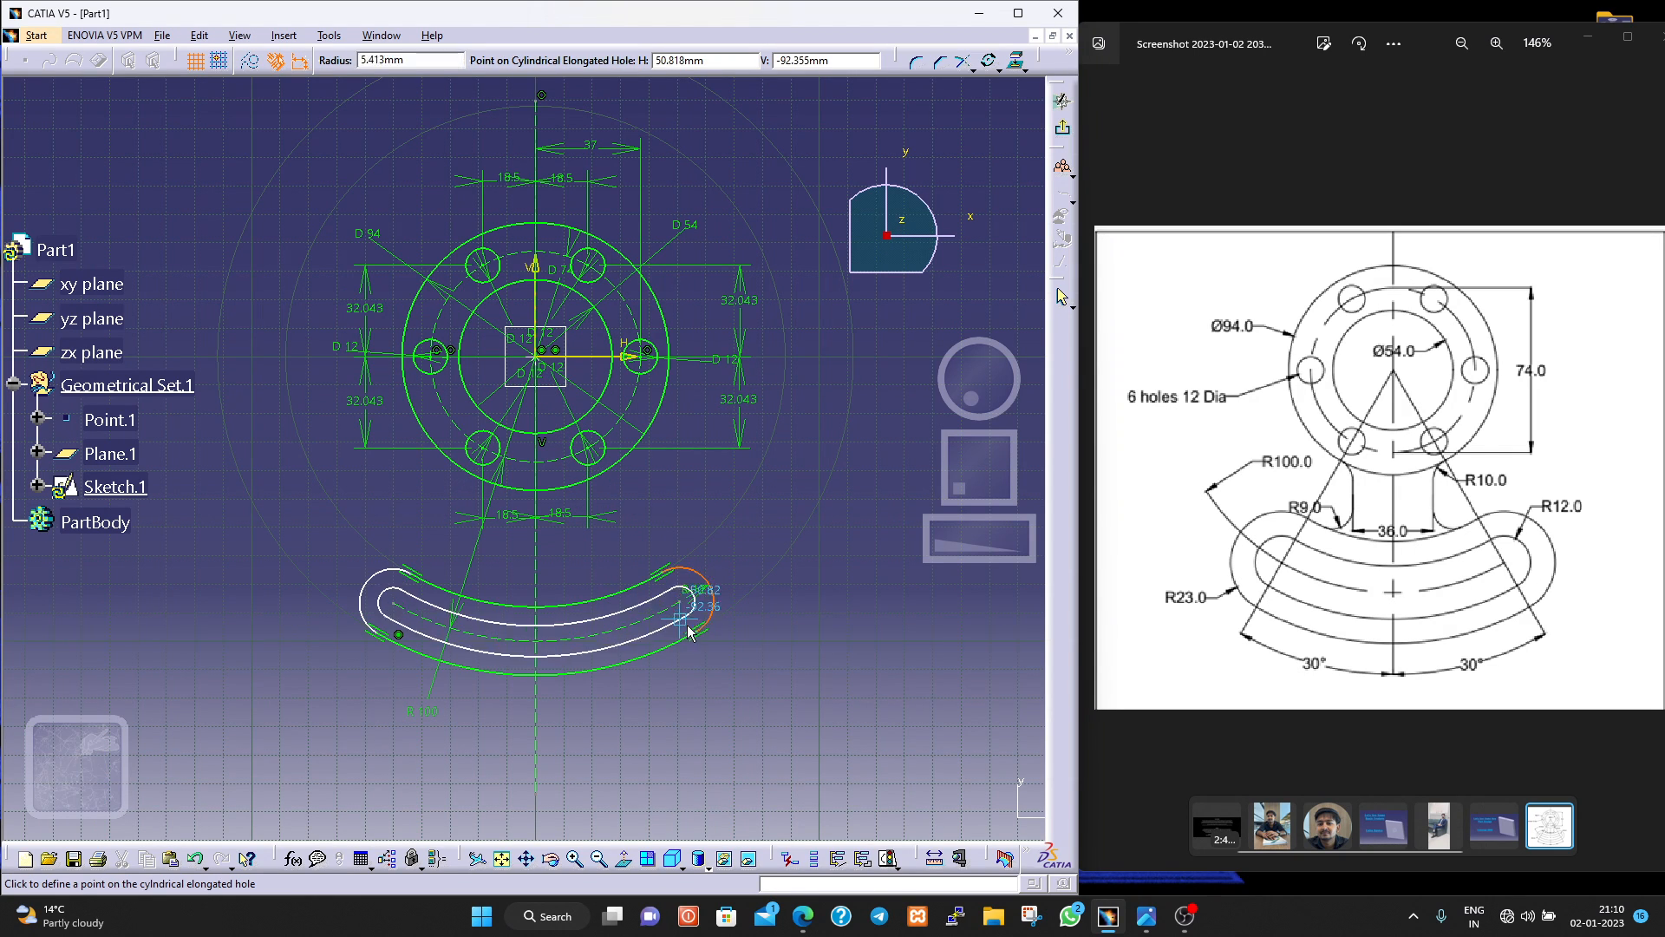
{"action": "left_click", "coordinate": [725, 656]}
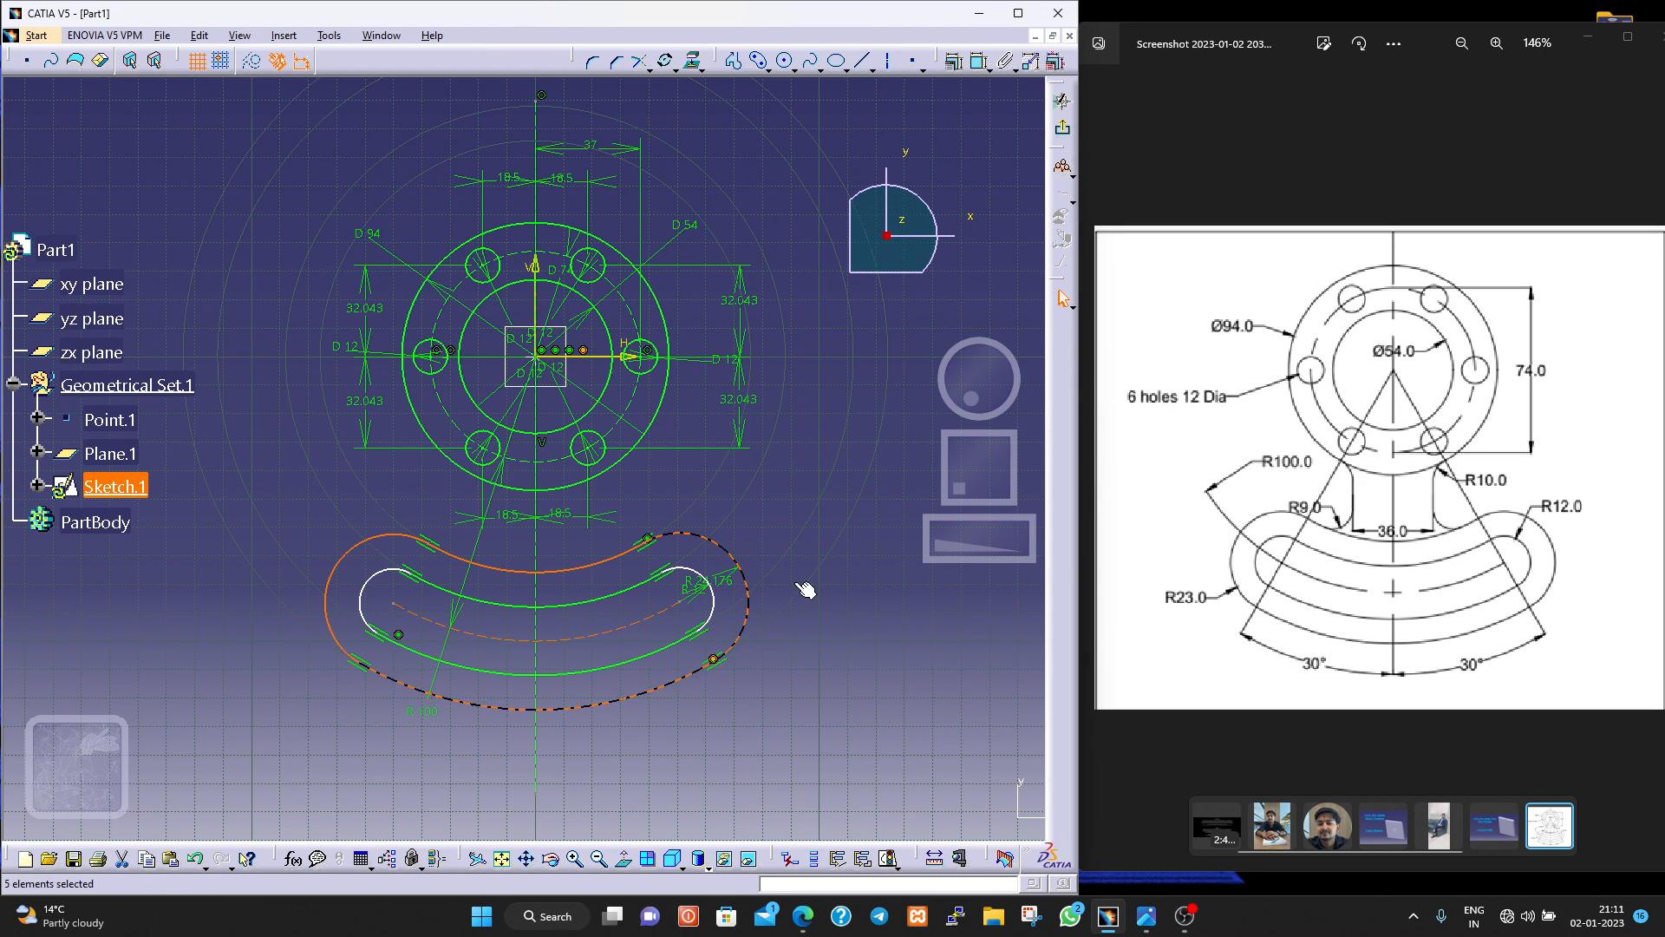
Set the outer curved profile's end radius to 23 mm.
{"action": "double_click", "coordinate": [727, 589]}
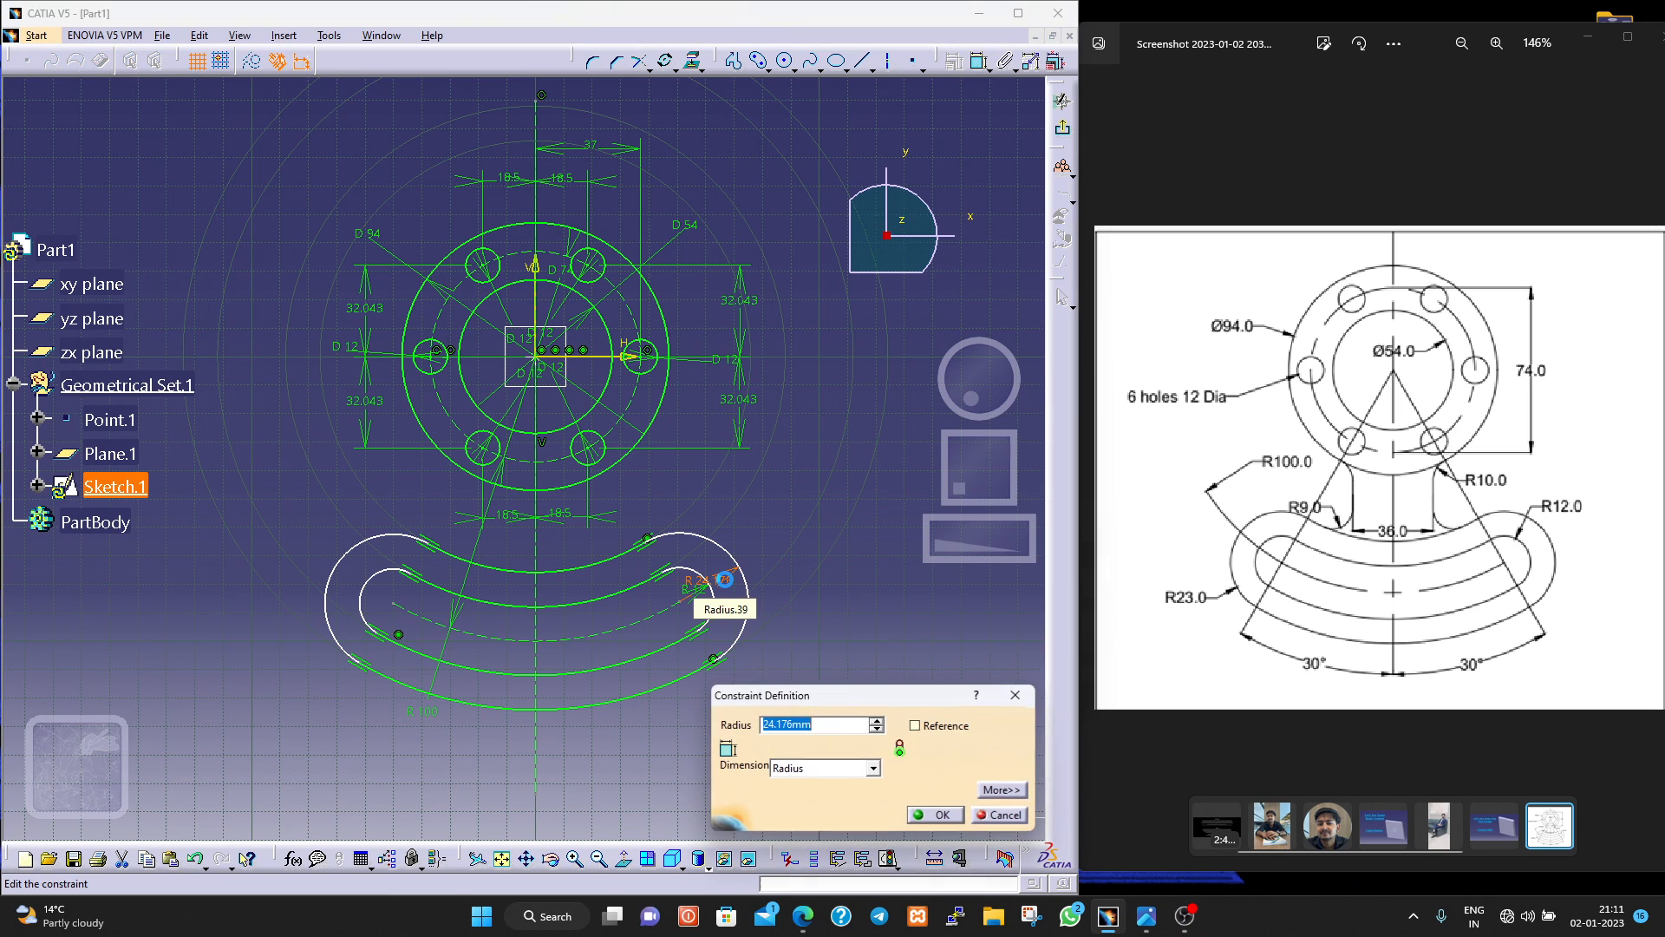
{"action": "type", "text": "23"}
{"action": "key", "text": "Return"}
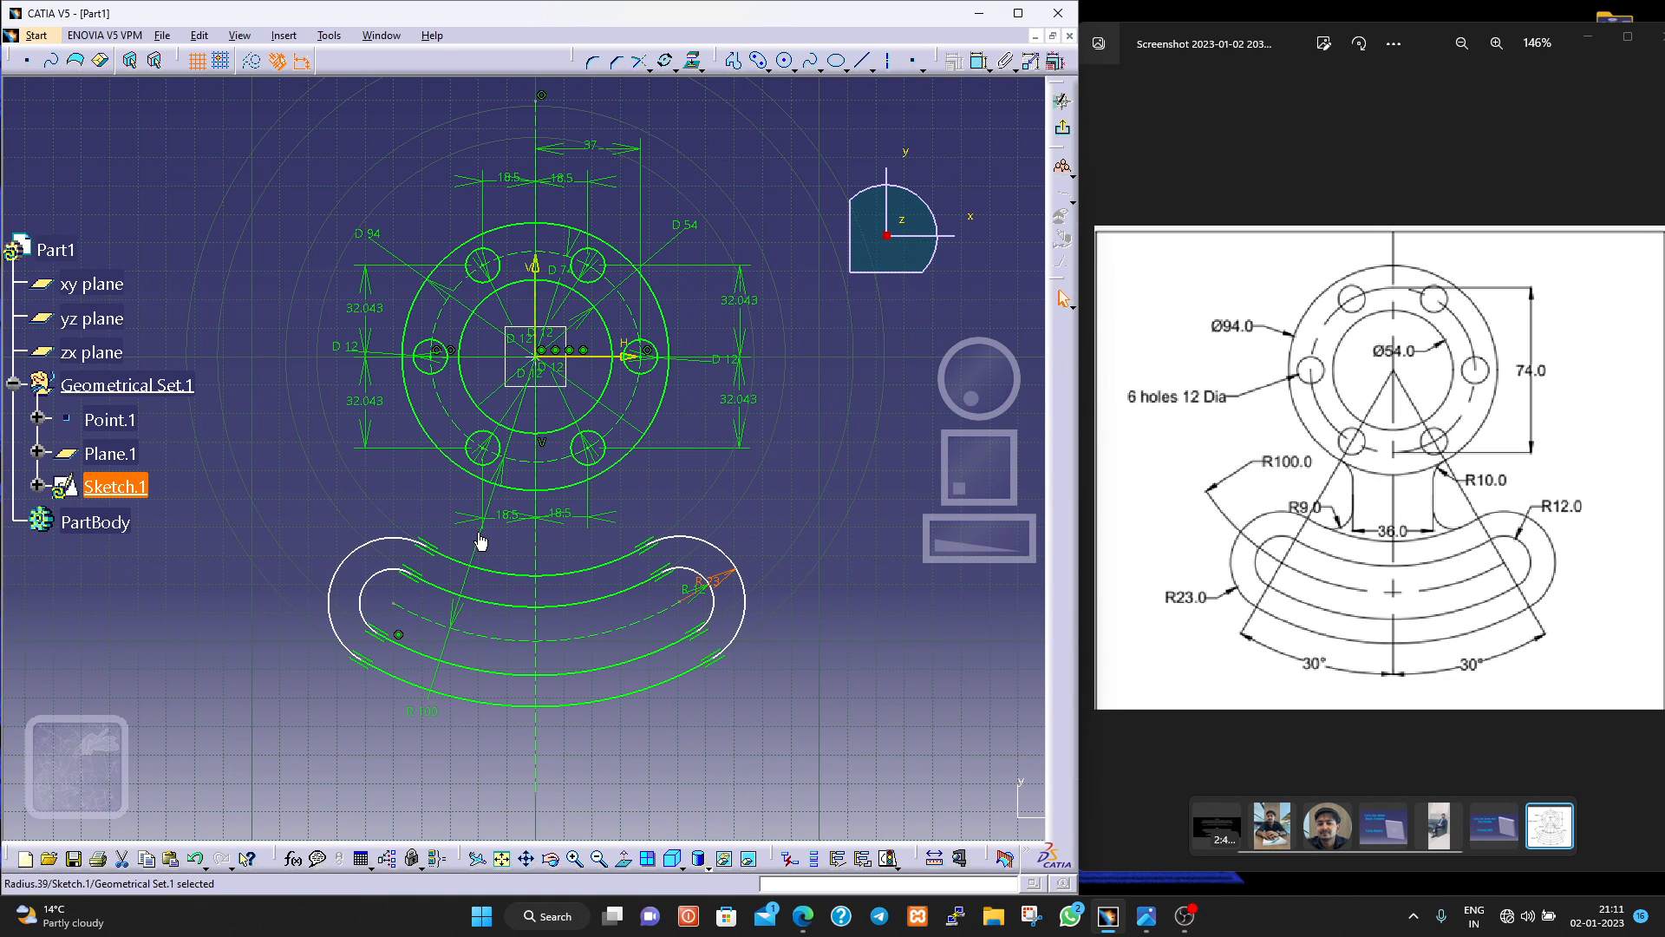
Draw a vertical line between the flange and the curved profile, about 12 mm left of the vertical axis.
{"action": "left_click", "coordinate": [432, 557]}
{"action": "scroll", "coordinate": [1399, 512], "scroll_direction": "up", "scroll_amount": 5}
{"action": "scroll", "coordinate": [1401, 517], "scroll_direction": "up", "scroll_amount": 1}
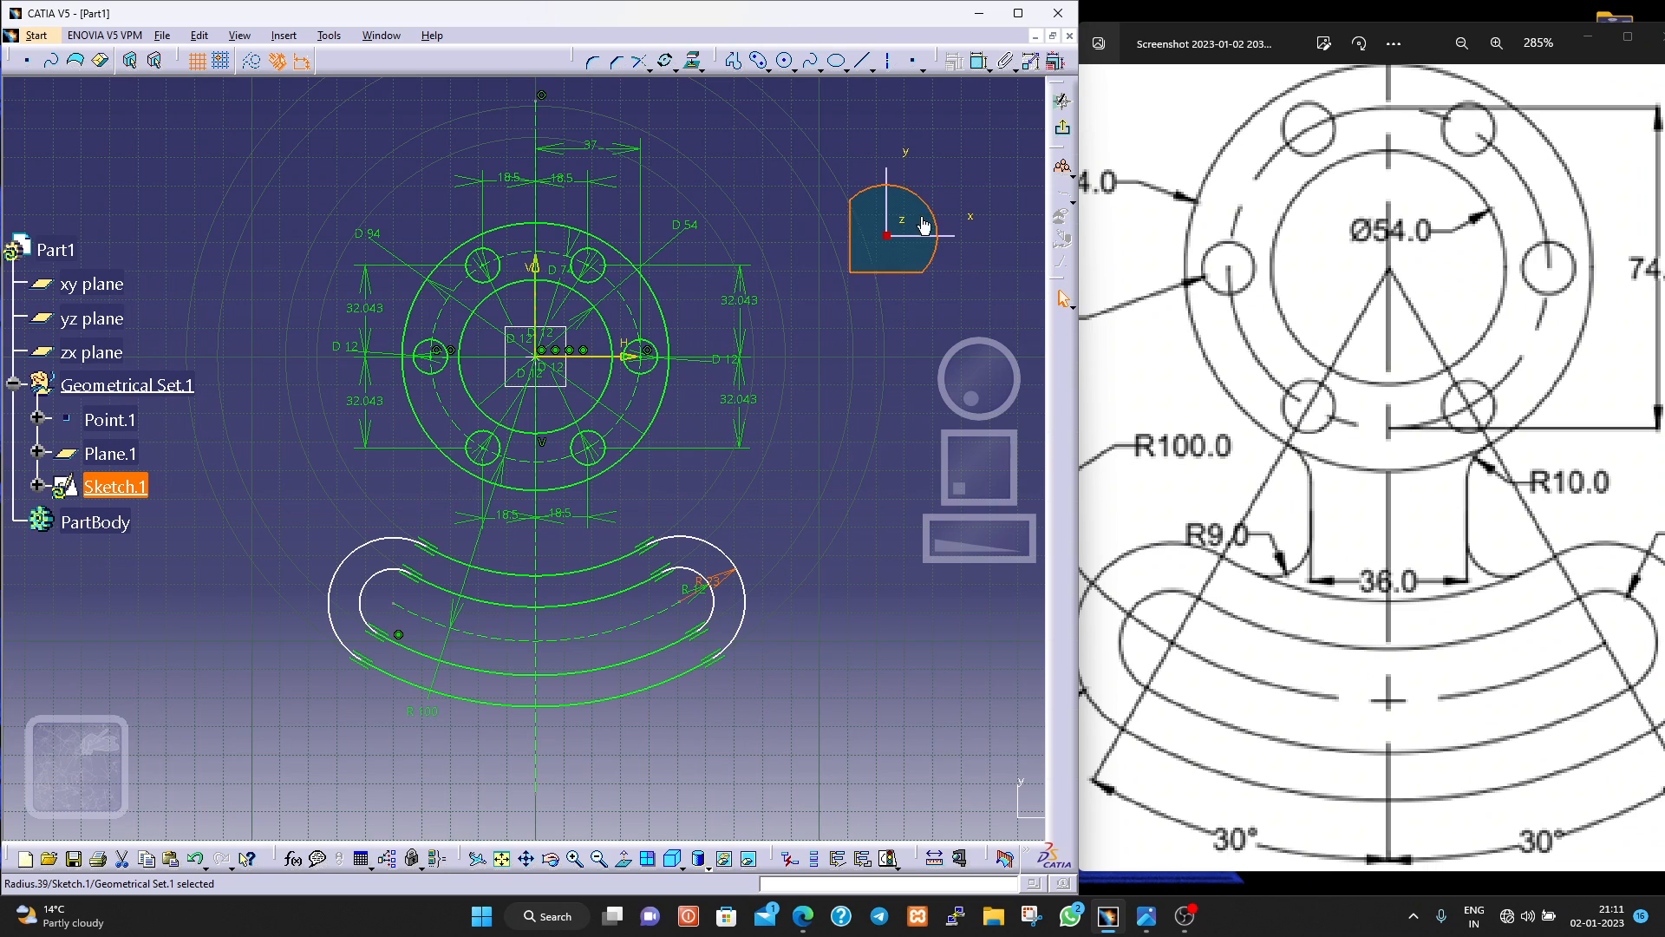
{"action": "left_click", "coordinate": [865, 63]}
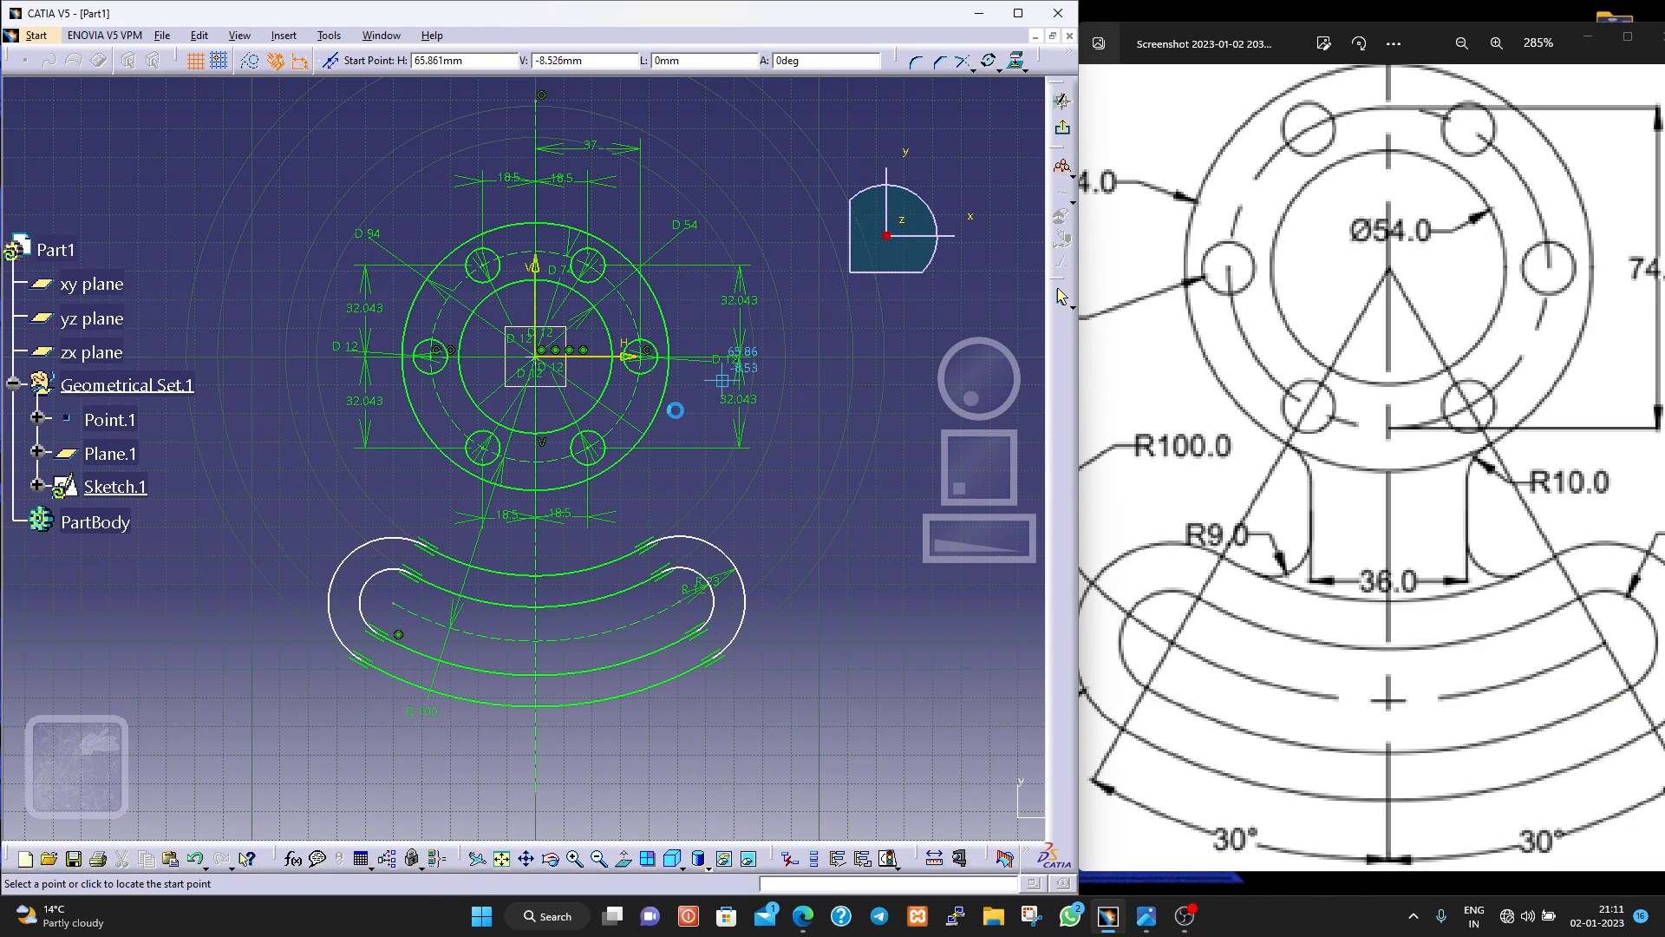
{"action": "left_click", "coordinate": [500, 500]}
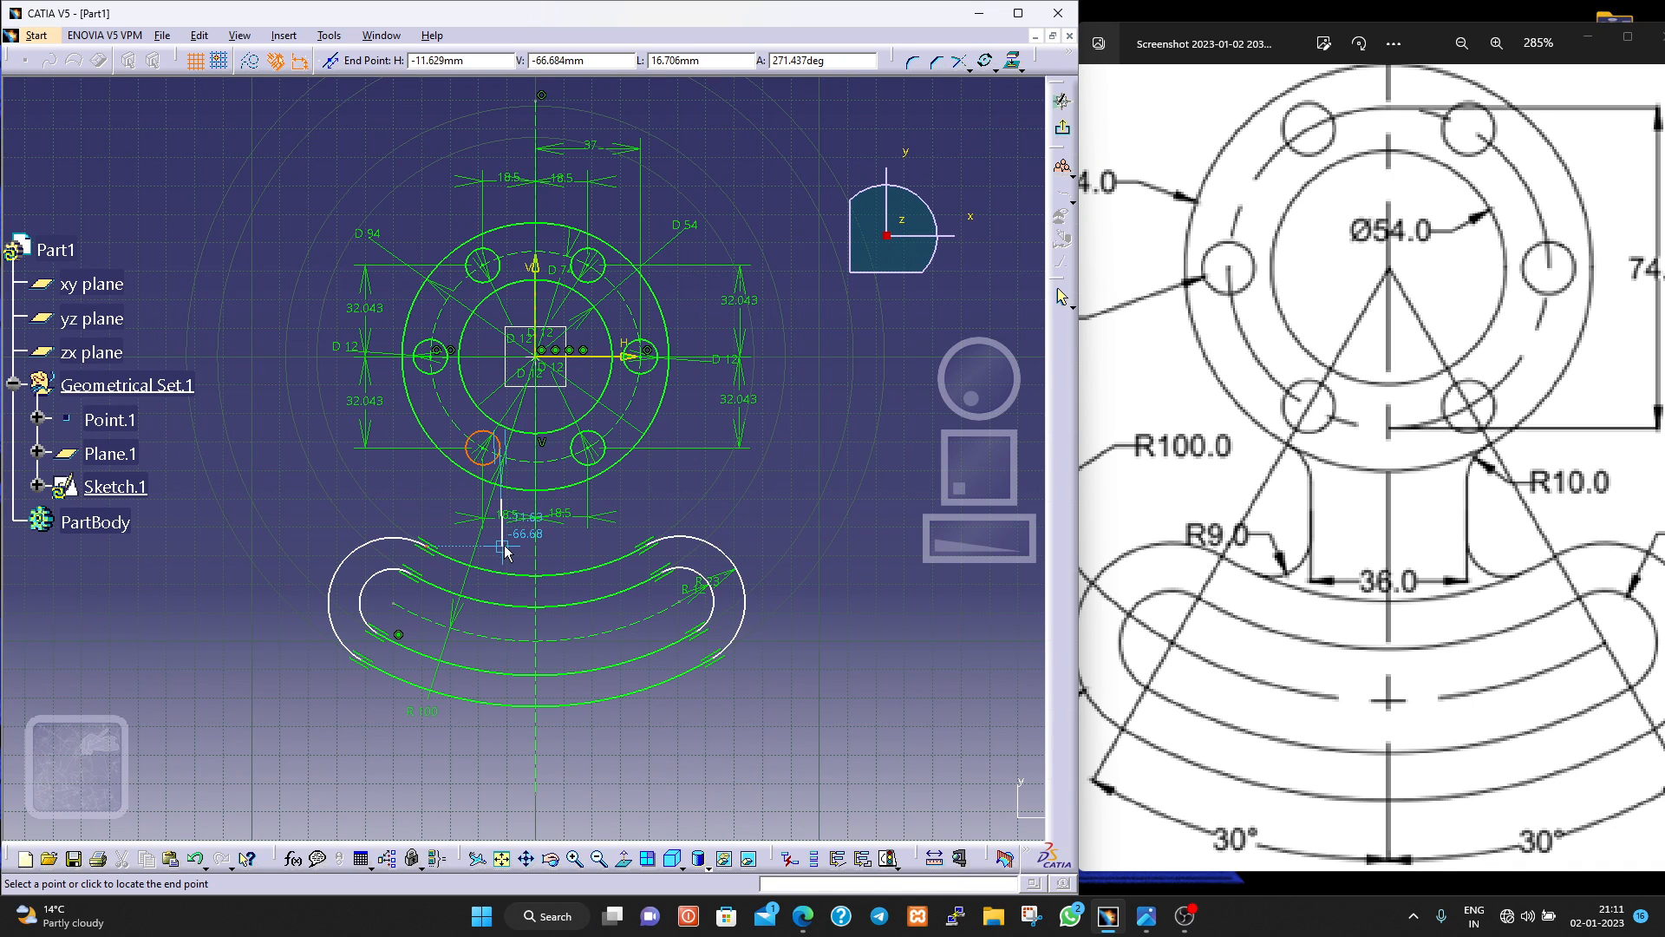
{"action": "left_click", "coordinate": [504, 559]}
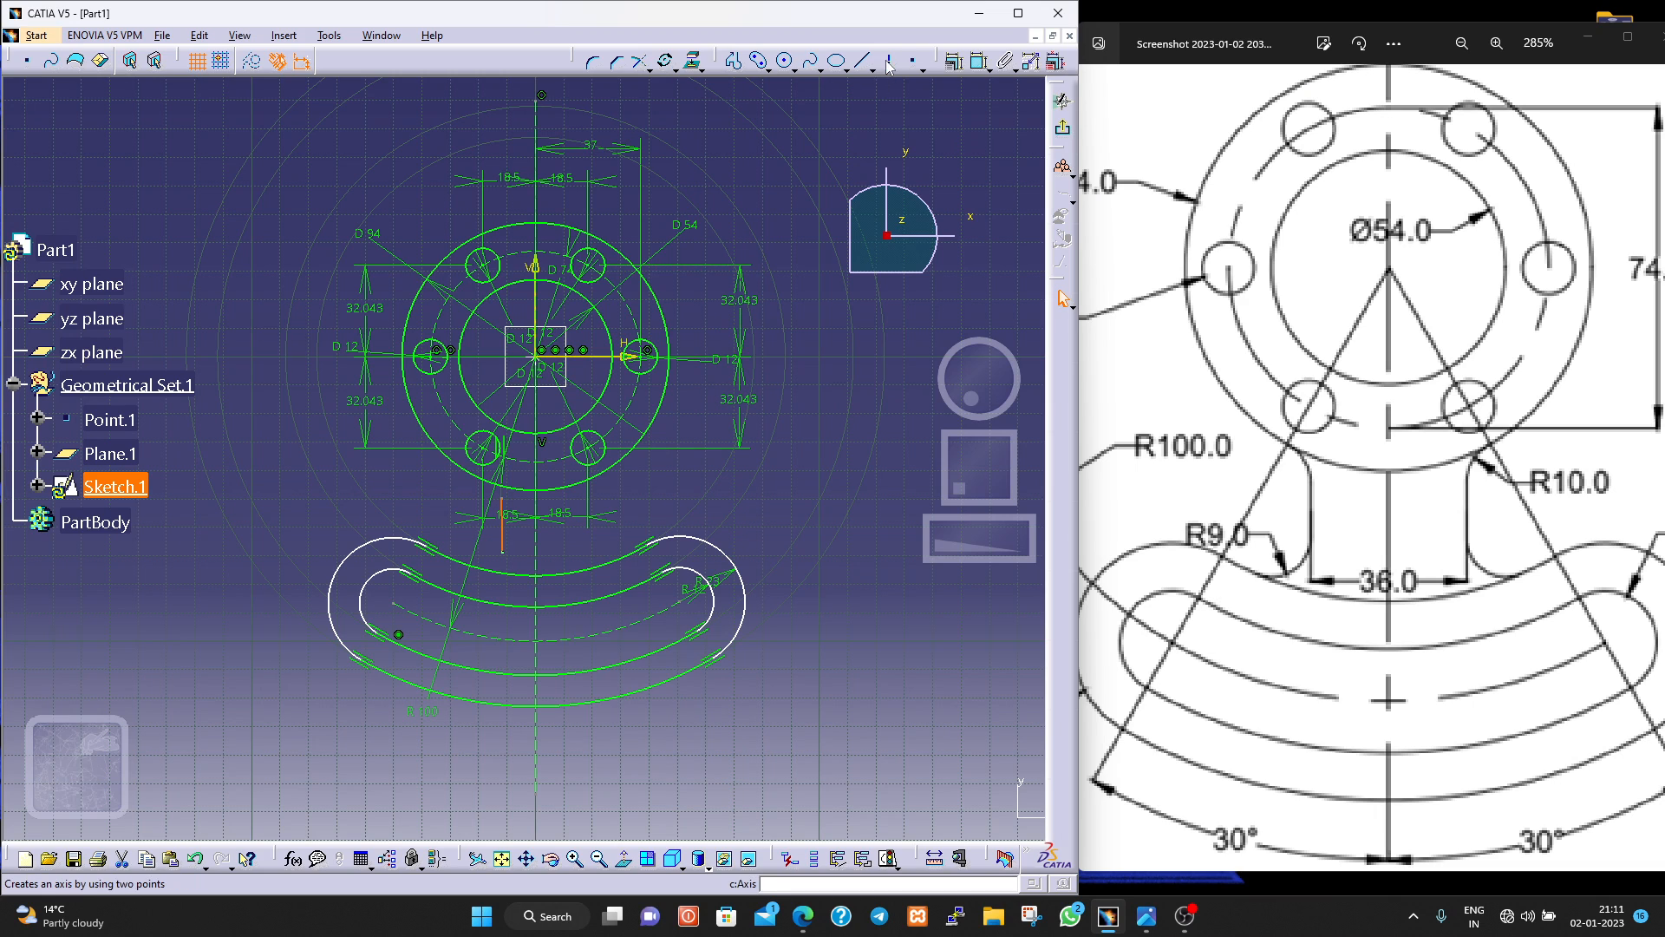
Draw a vertical line about 19 mm long between the flange and the curved profile, on the right side of the vertical axis.
{"action": "left_click", "coordinate": [866, 64]}
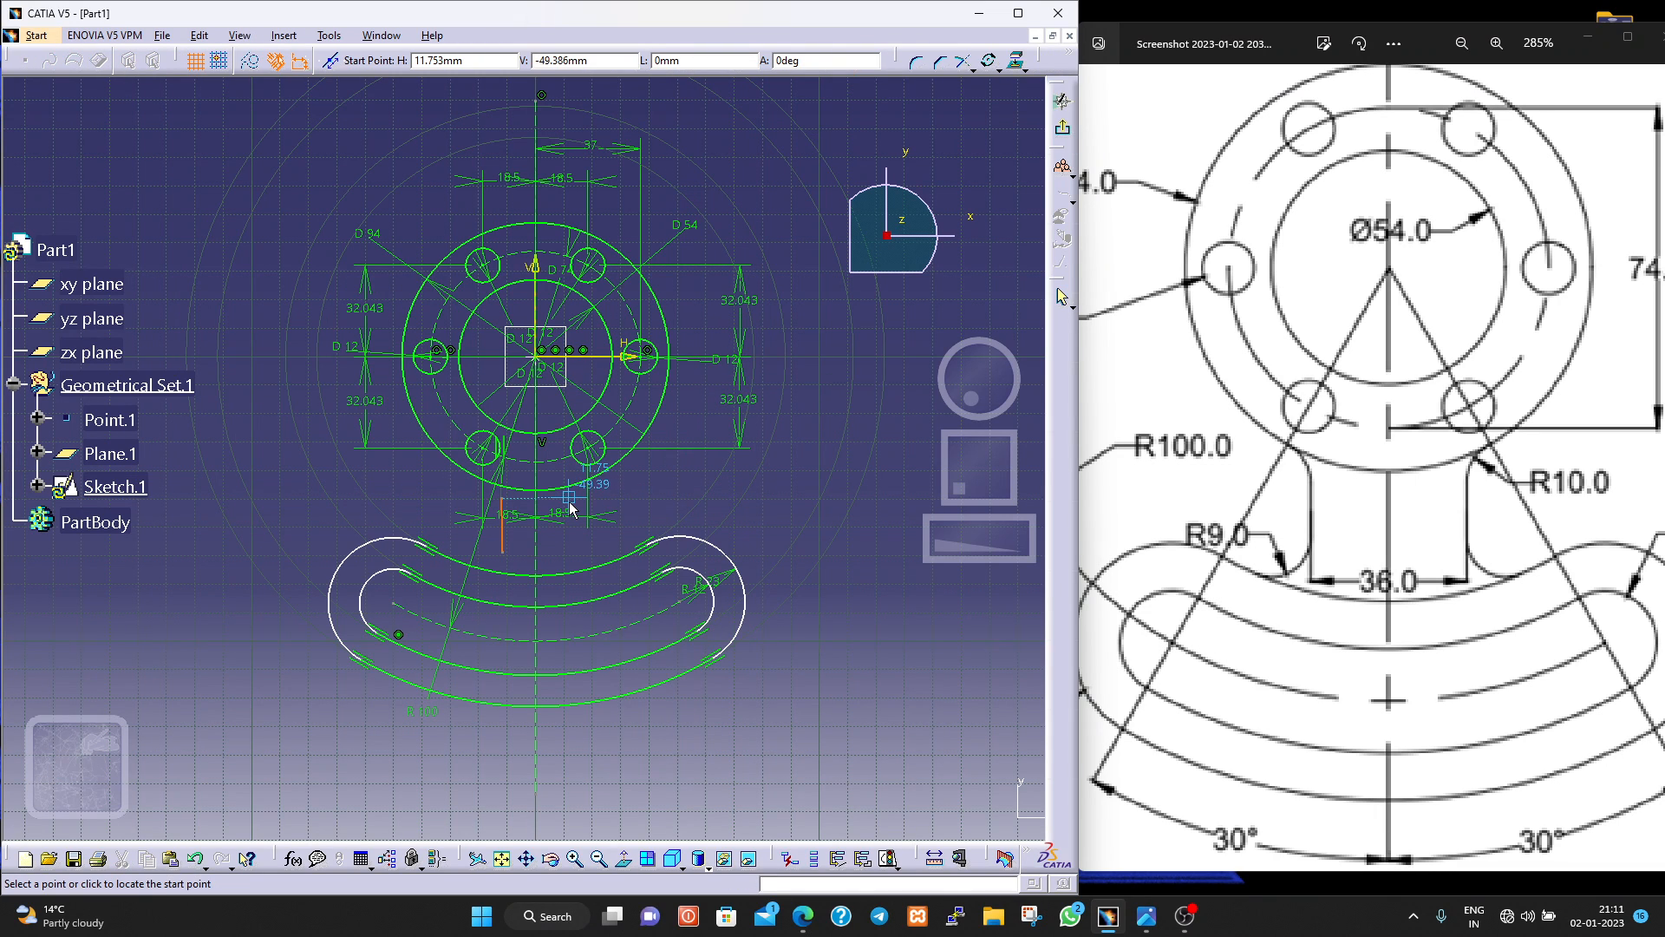
{"action": "left_click", "coordinate": [569, 500]}
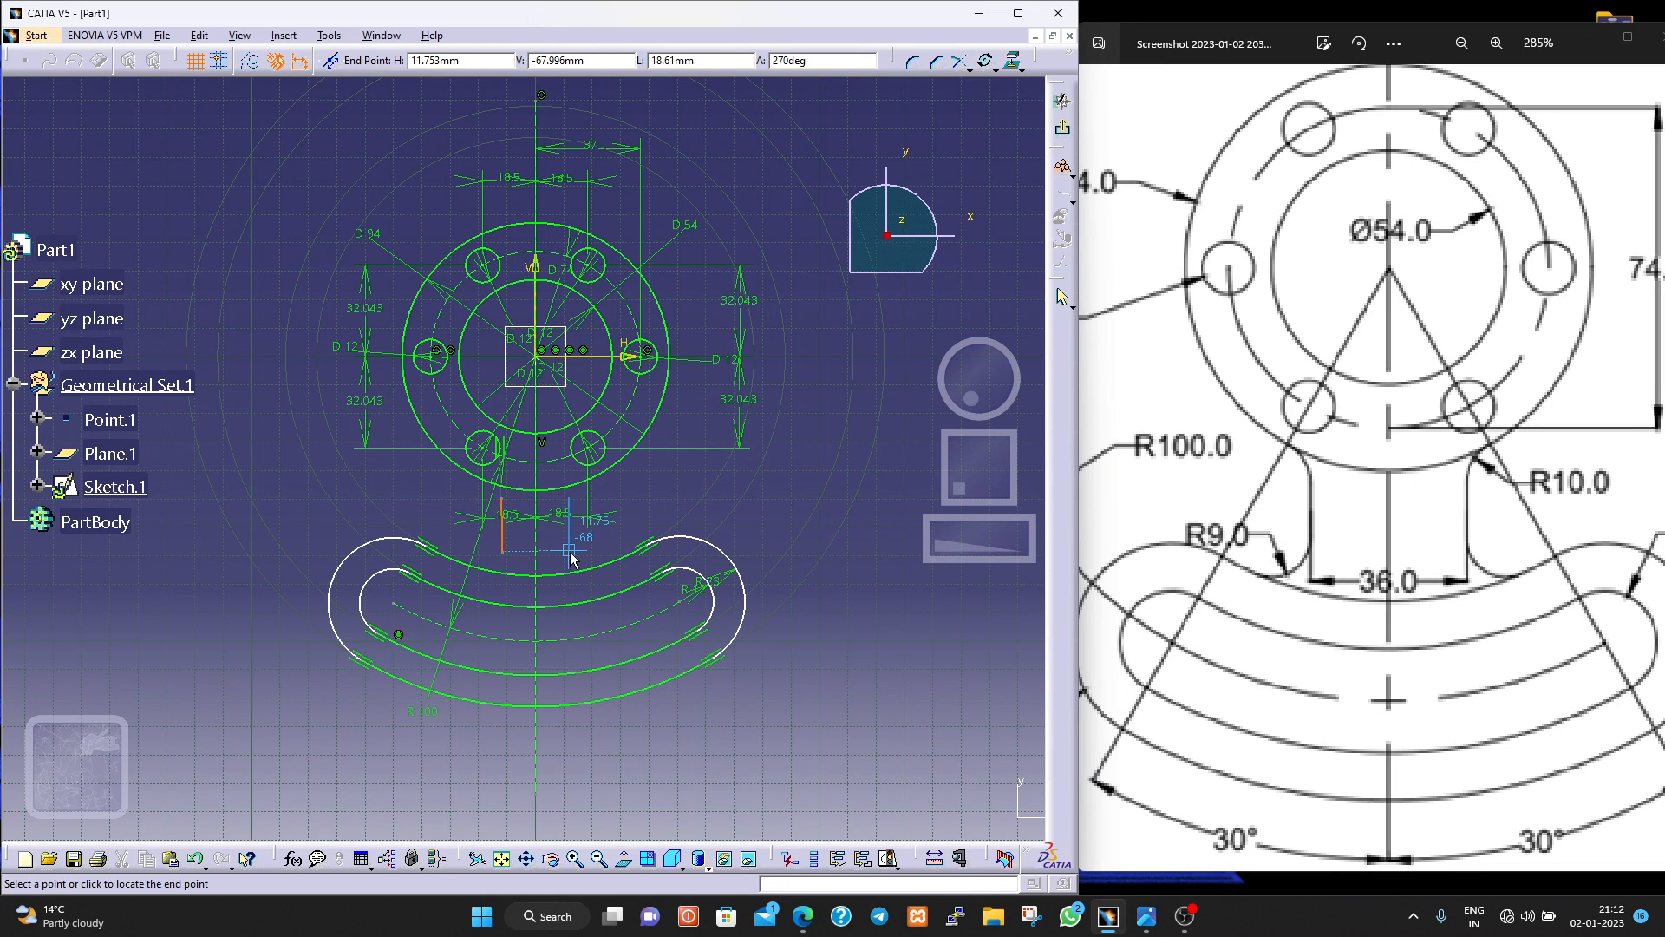
{"action": "left_click", "coordinate": [570, 551]}
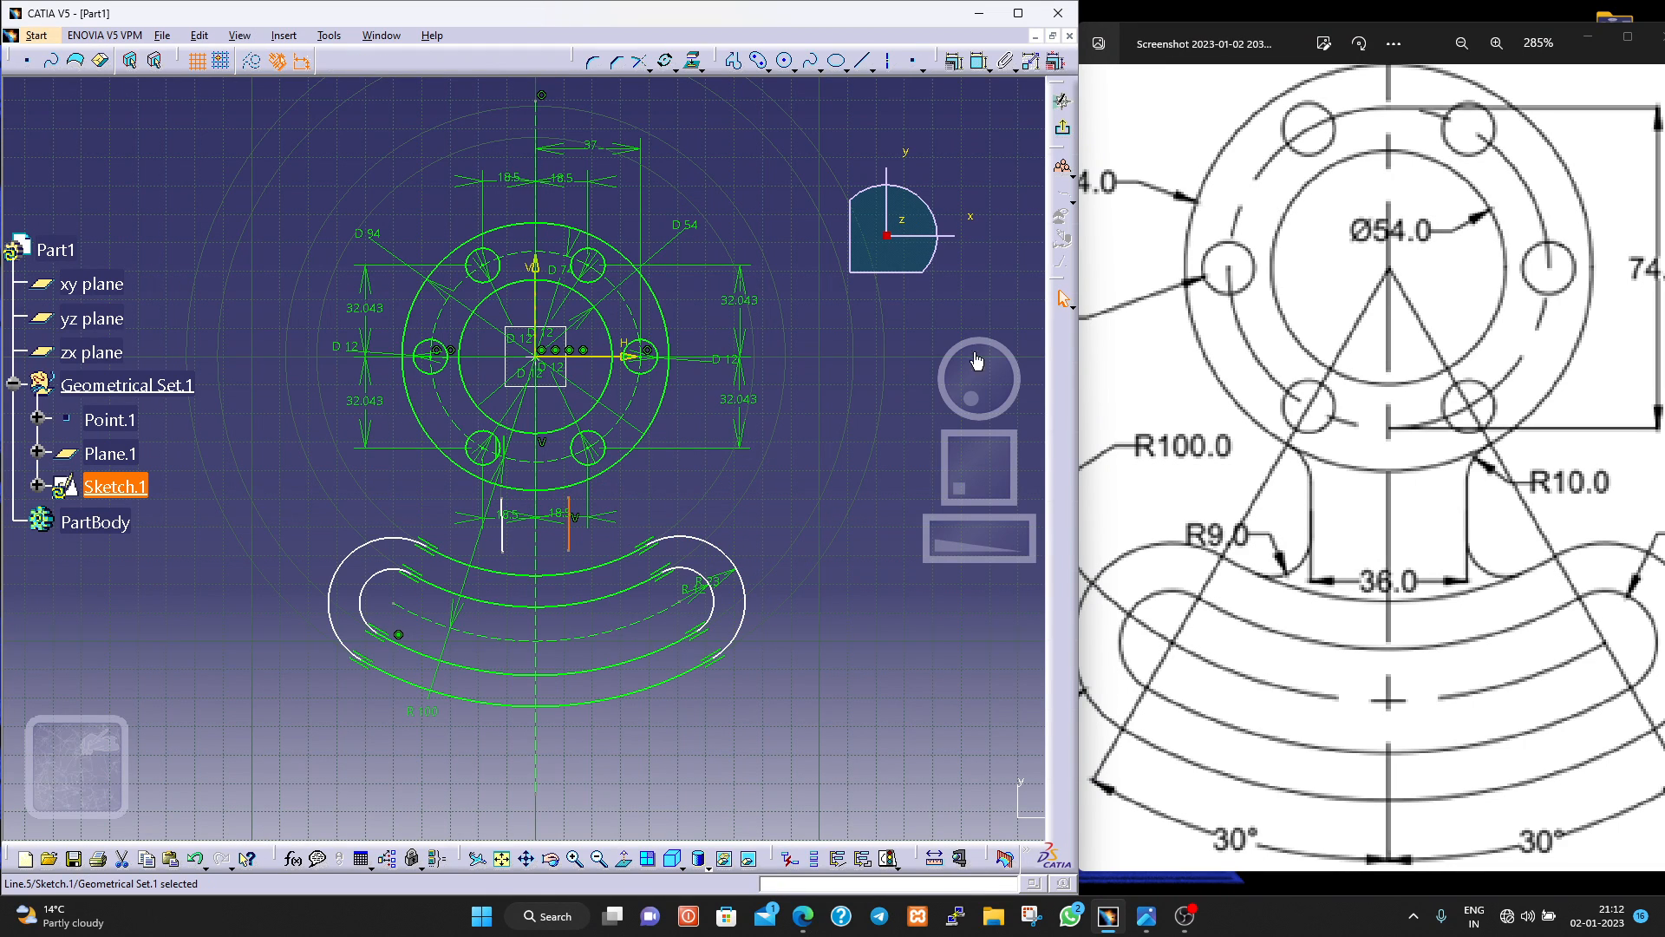
Dimension the distance from the right vertical line to the vertical axis and set it to 18 mm.
{"action": "left_click", "coordinate": [978, 61]}
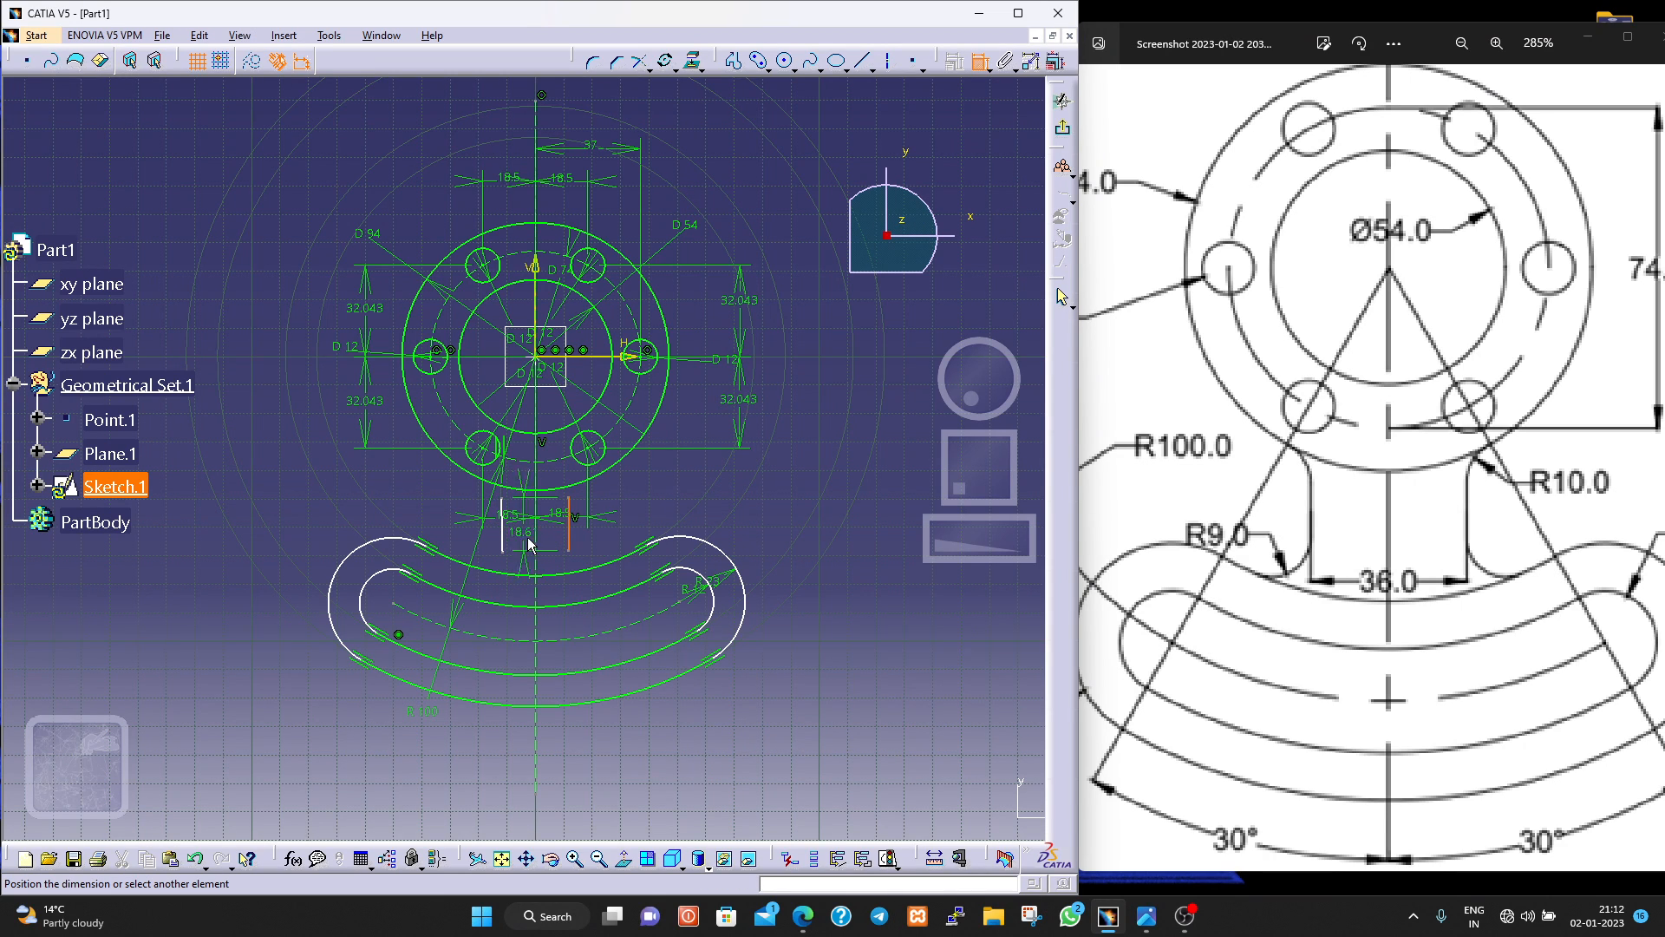
{"action": "left_click", "coordinate": [535, 541]}
{"action": "left_click", "coordinate": [555, 721]}
{"action": "double_click", "coordinate": [552, 719]}
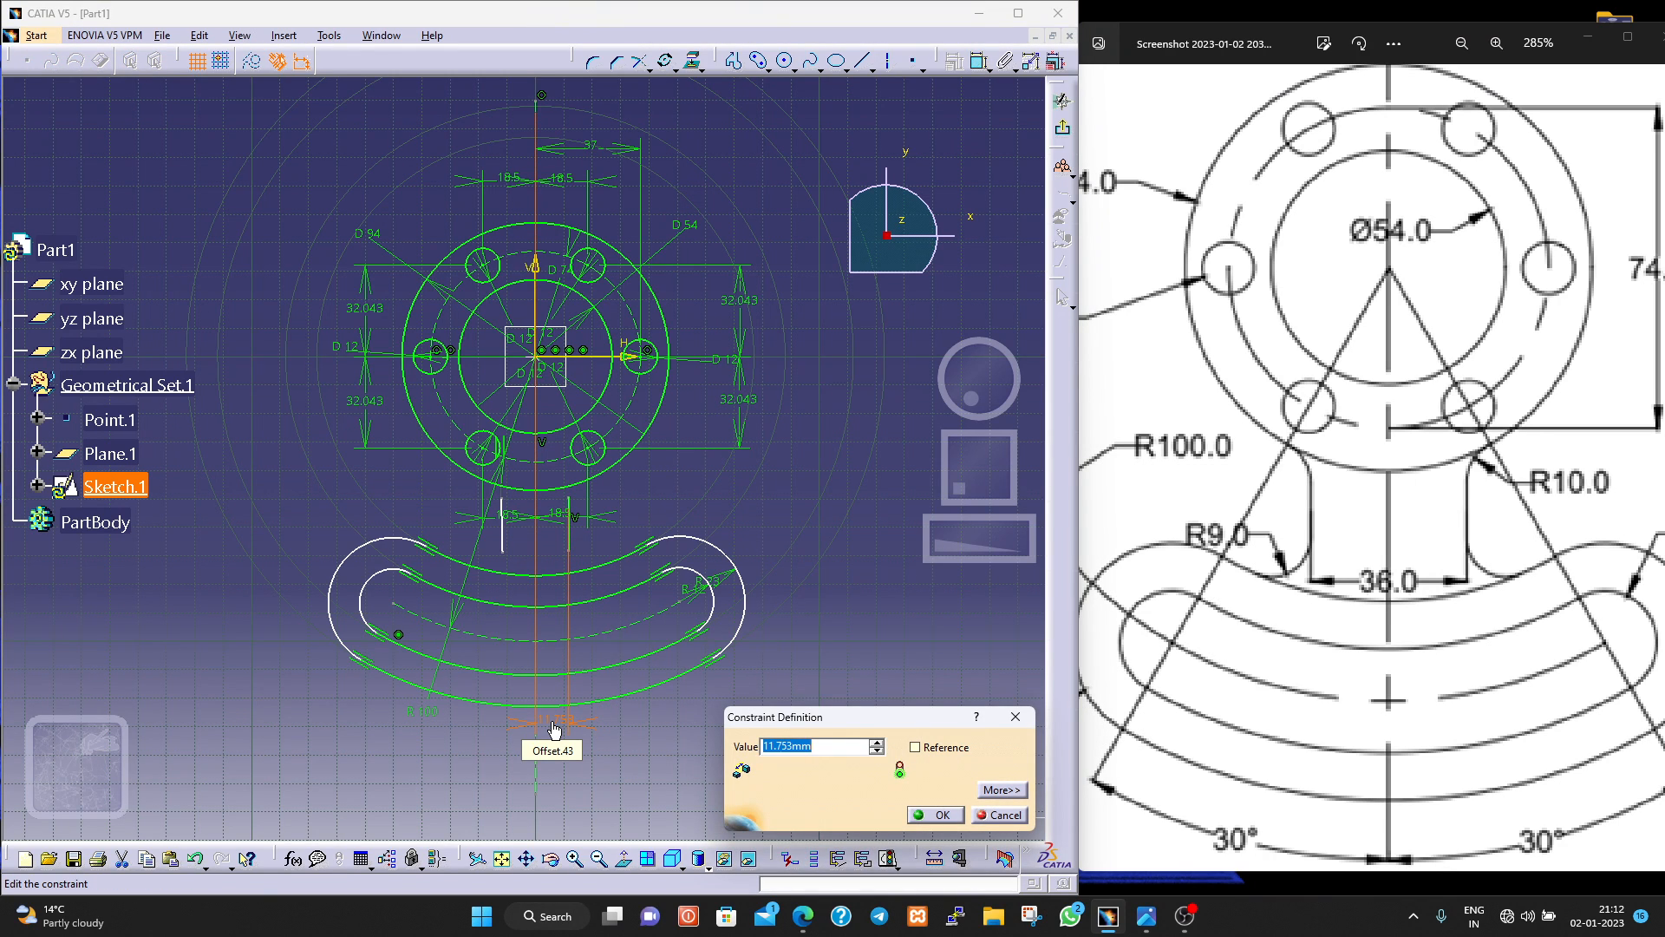
{"action": "type", "text": "18"}
{"action": "key", "text": "Return"}
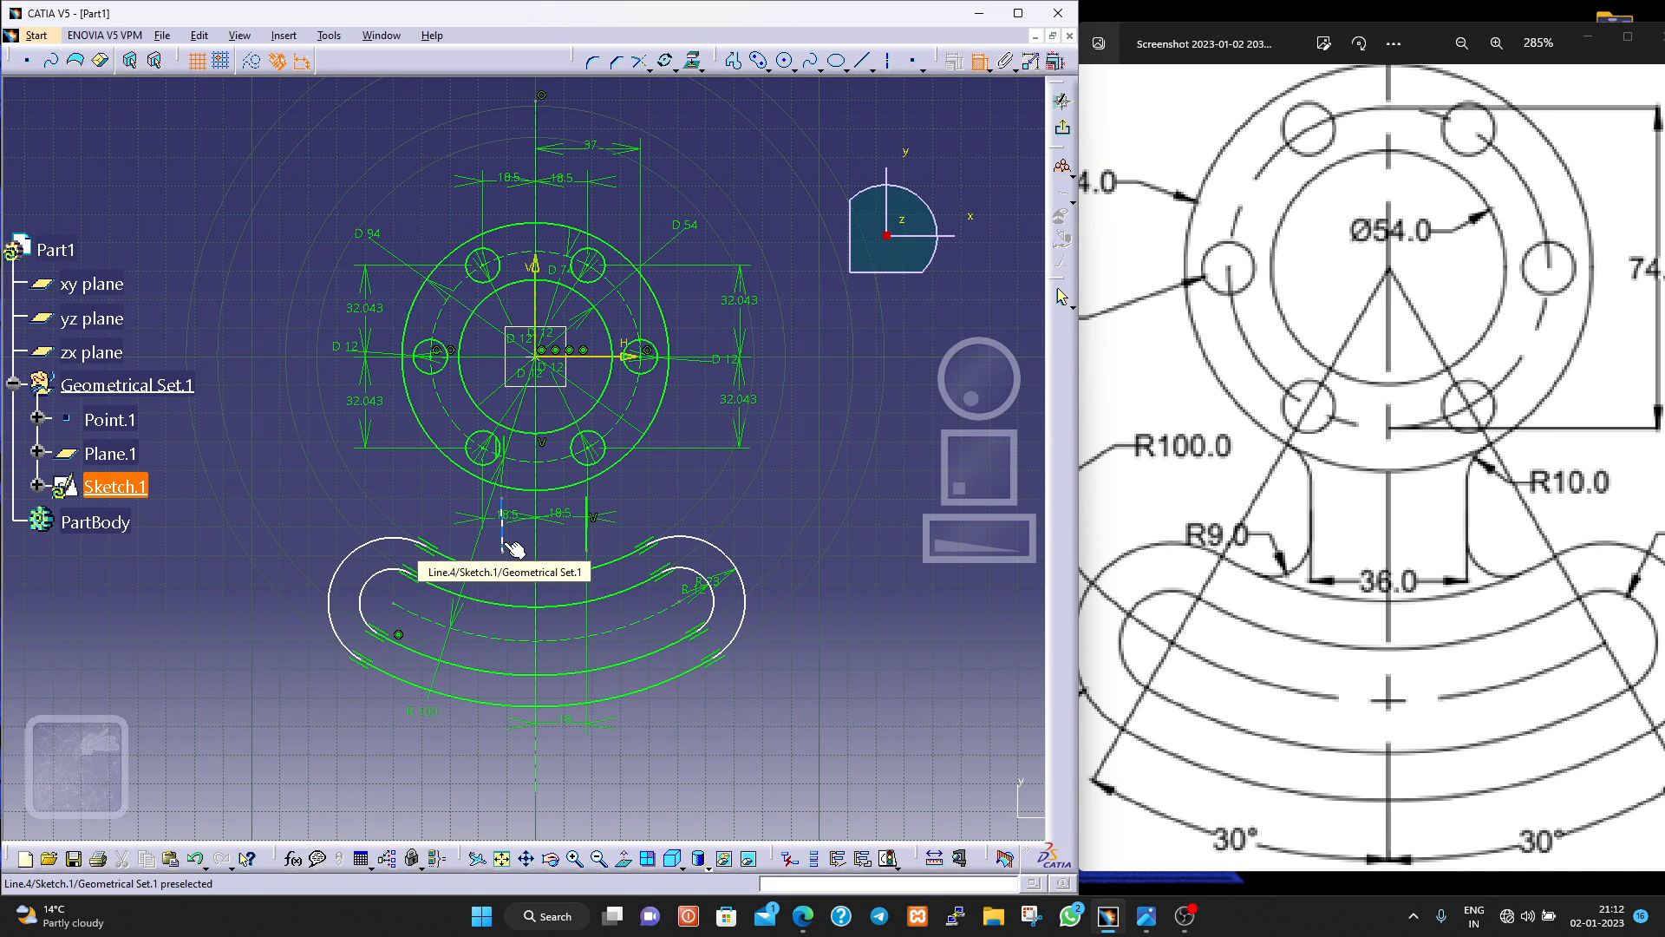
Delete the vertical line on the left side of the vertical axis.
{"action": "key", "text": "Escape"}
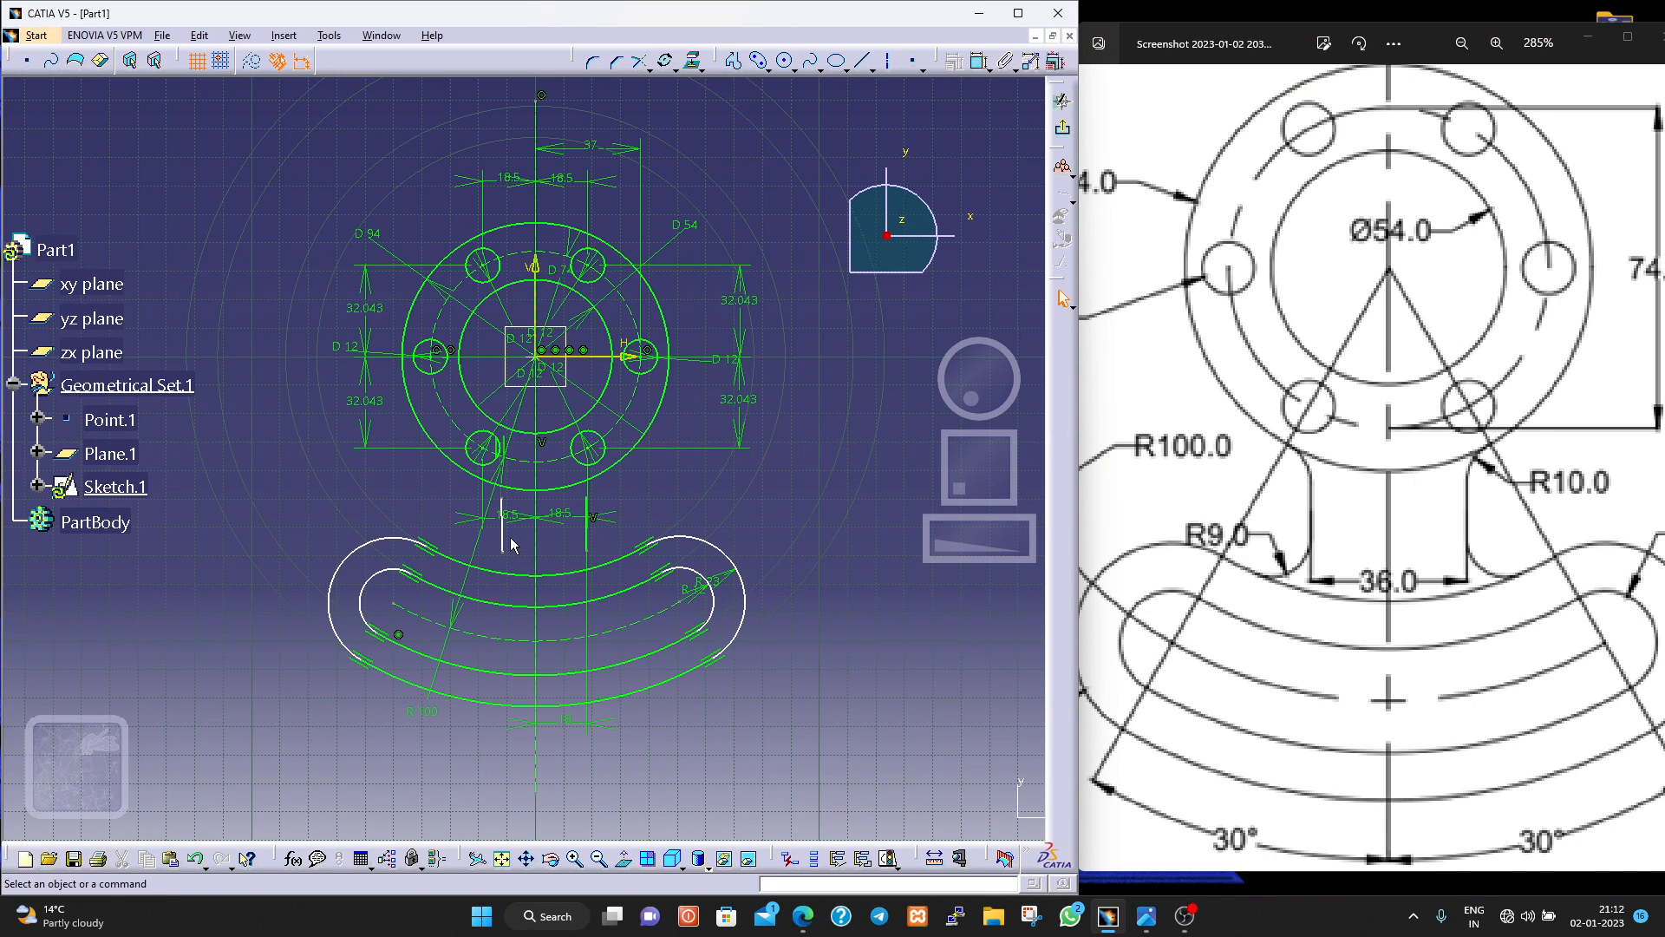
{"action": "left_click", "coordinate": [511, 544]}
{"action": "key", "text": "Delete"}
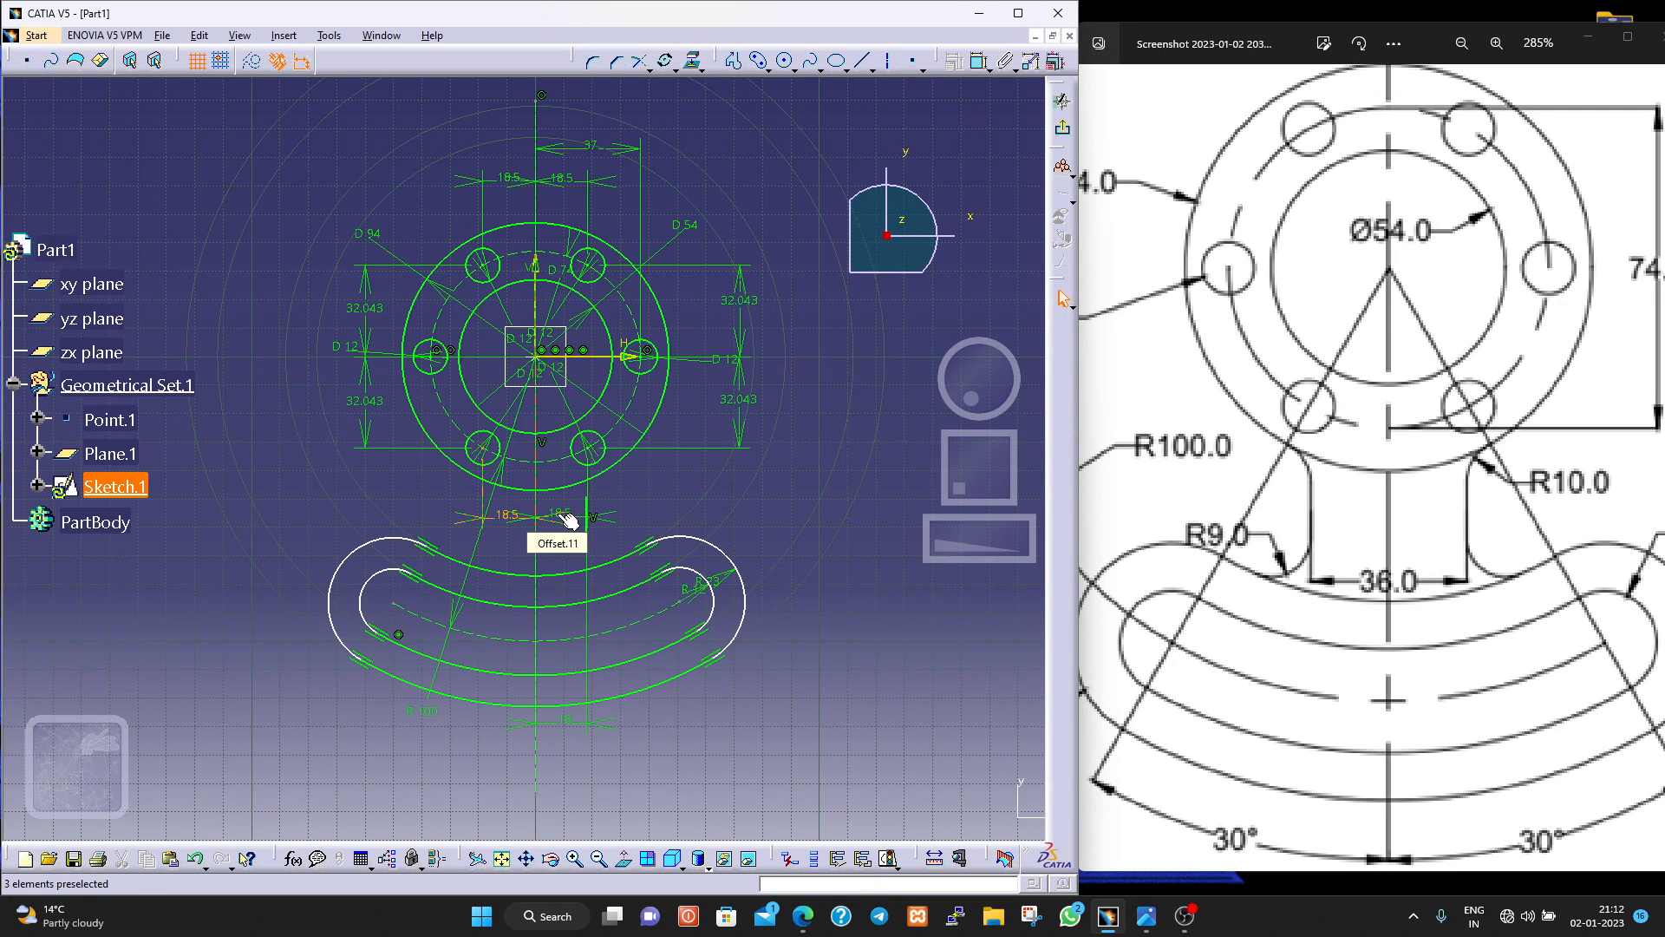
Reposition the two lower holes' 18.5 mm dimensions upward, closer to the flange's lower edge.
{"action": "mouse_move", "coordinate": [563, 514]}
{"action": "left_mouse_down"}
{"action": "mouse_move", "coordinate": [580, 475]}
{"action": "mouse_move", "coordinate": [564, 504]}
{"action": "left_mouse_up"}
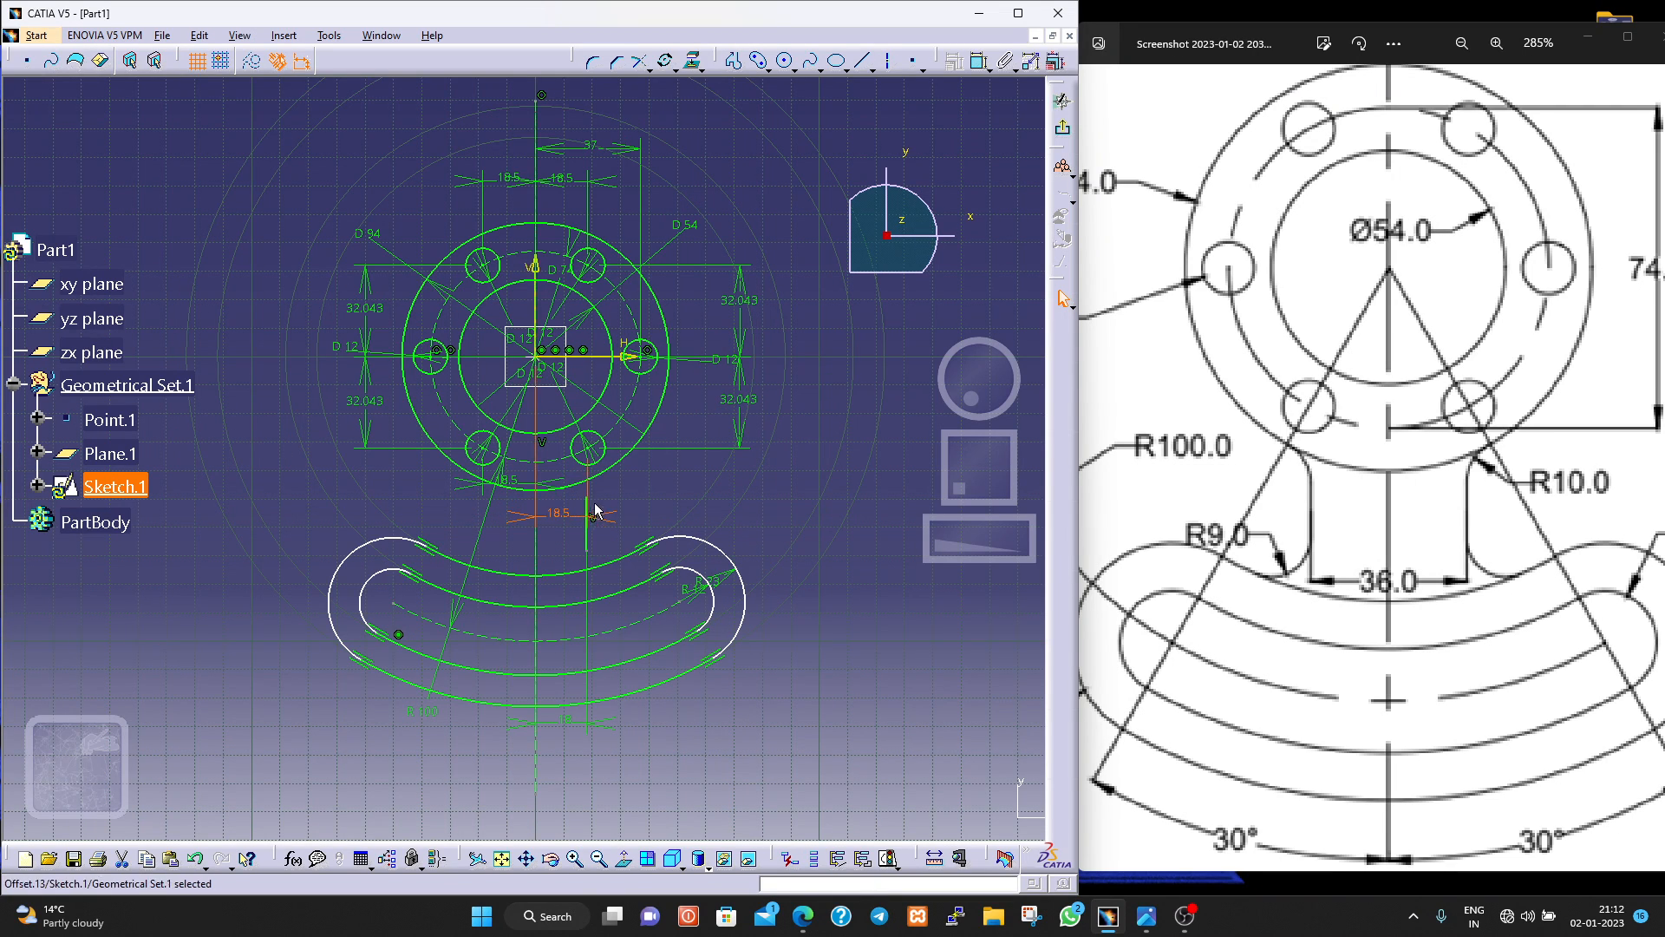
{"action": "left_click_drag", "start_coordinate": [592, 496], "coordinate": [597, 454]}
{"action": "scroll", "coordinate": [624, 528], "scroll_direction": "up", "scroll_amount": 2}
{"action": "scroll", "coordinate": [625, 528], "scroll_direction": "down", "scroll_amount": 4}
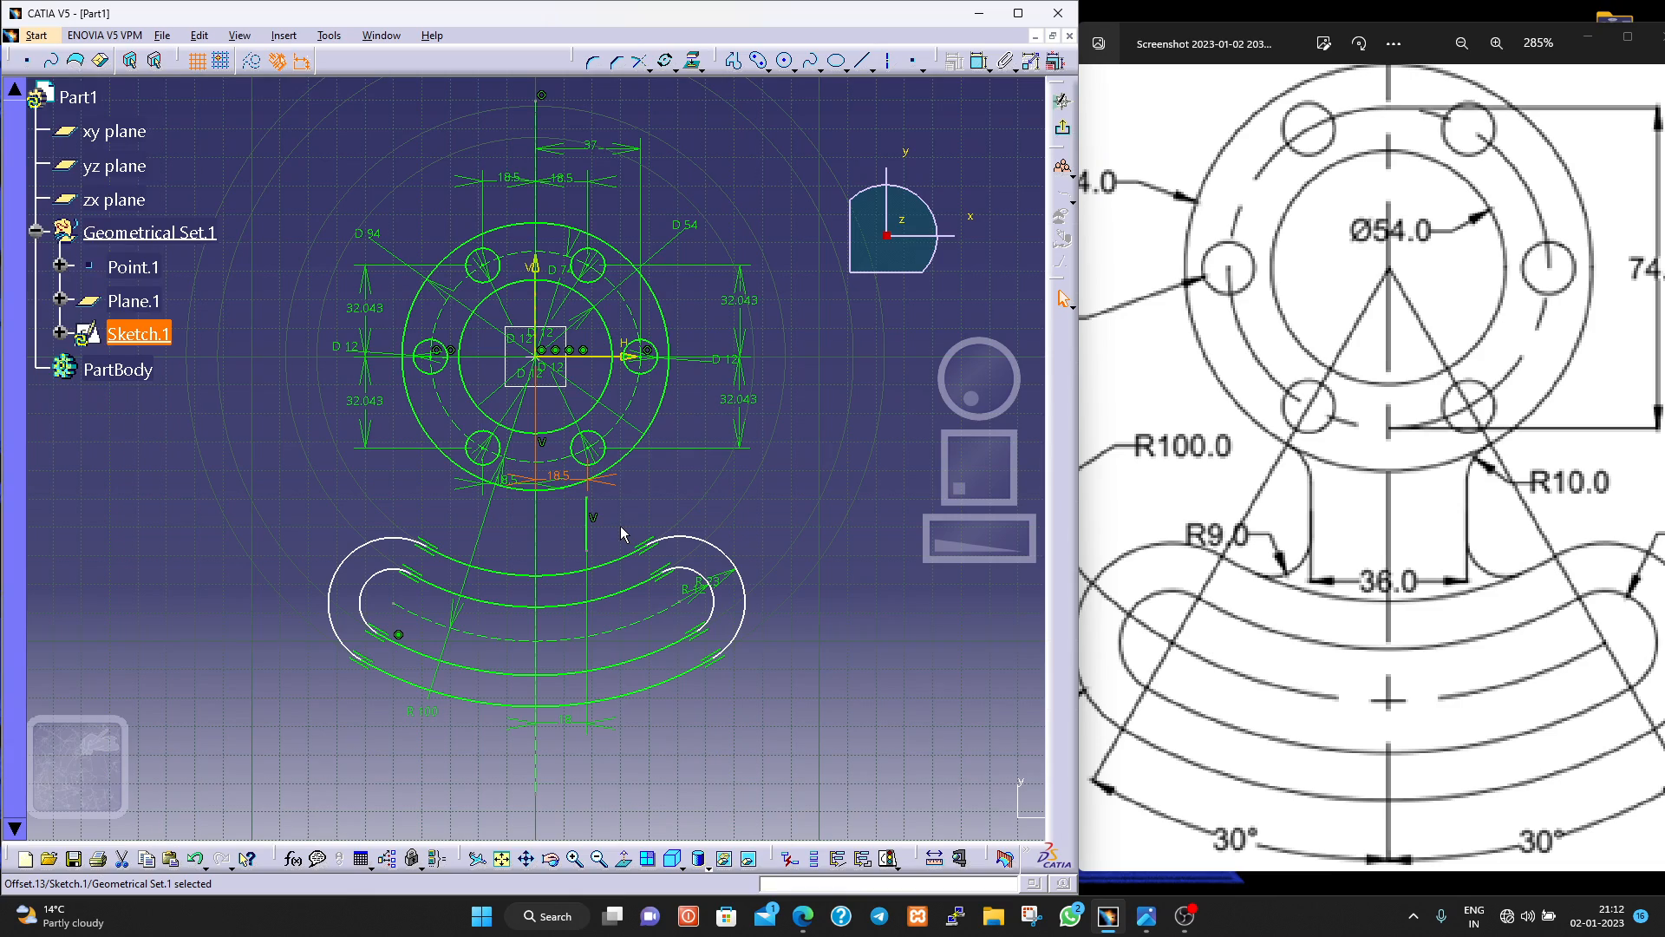
{"action": "scroll", "coordinate": [621, 525], "scroll_direction": "up", "scroll_amount": 2}
{"action": "middle_click_drag", "start_coordinate": [621, 523], "coordinate": [630, 436]}
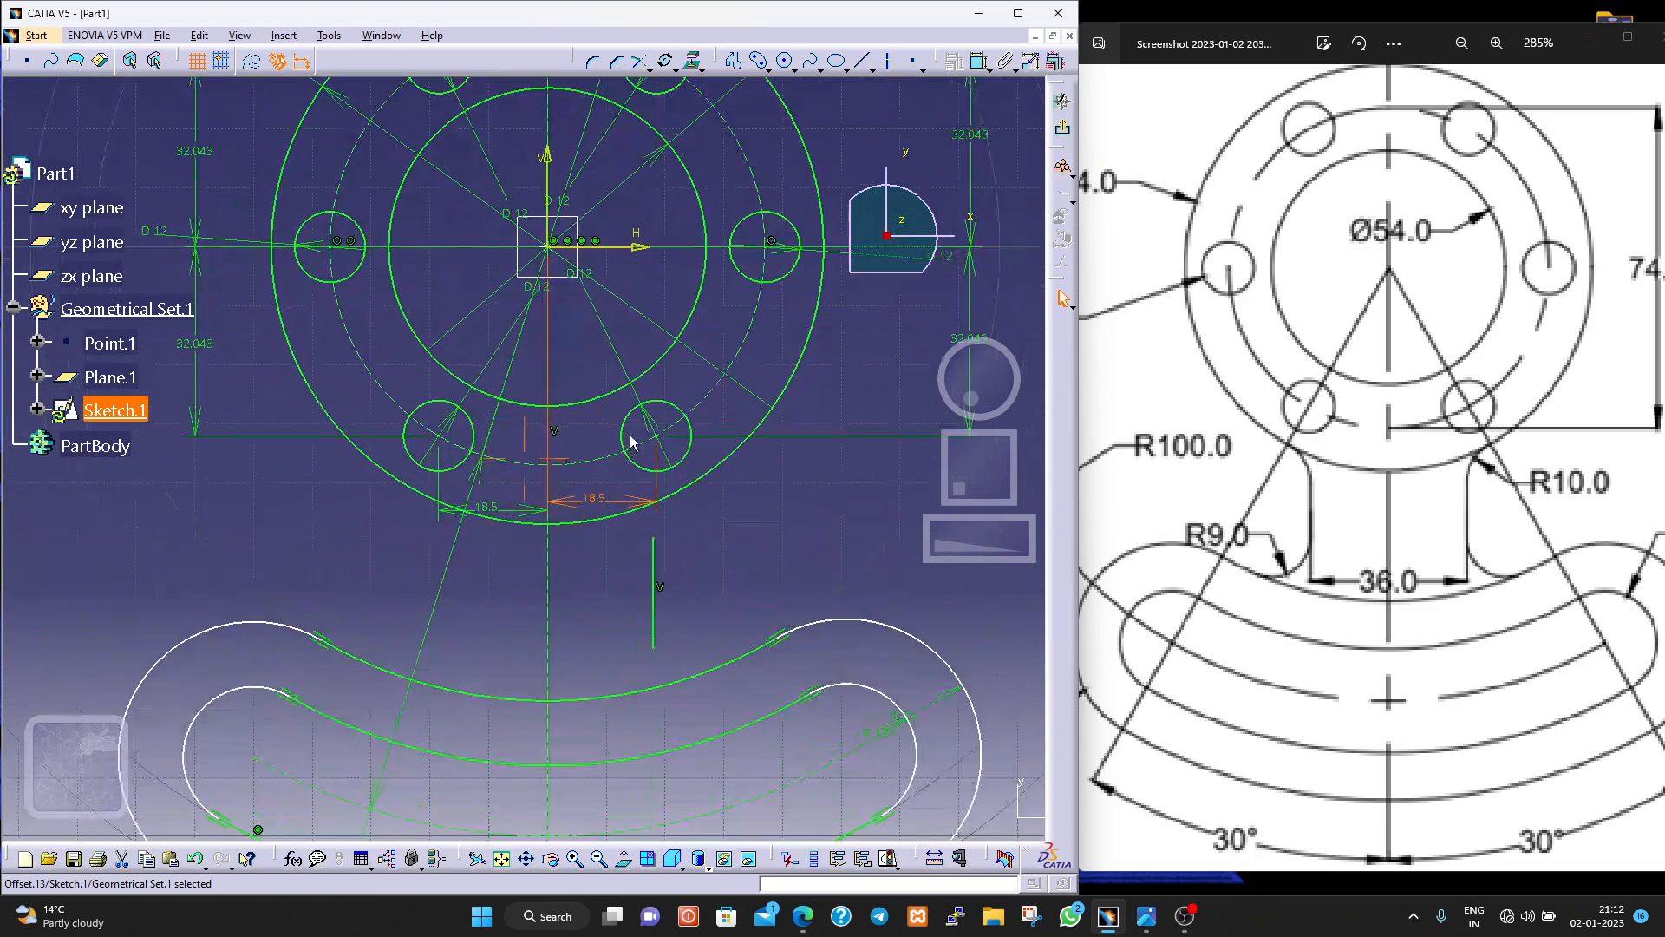
Stretch both ends of the vertical web line until it almost reaches the flange circle and the curved profile.
{"action": "left_click", "coordinate": [653, 595]}
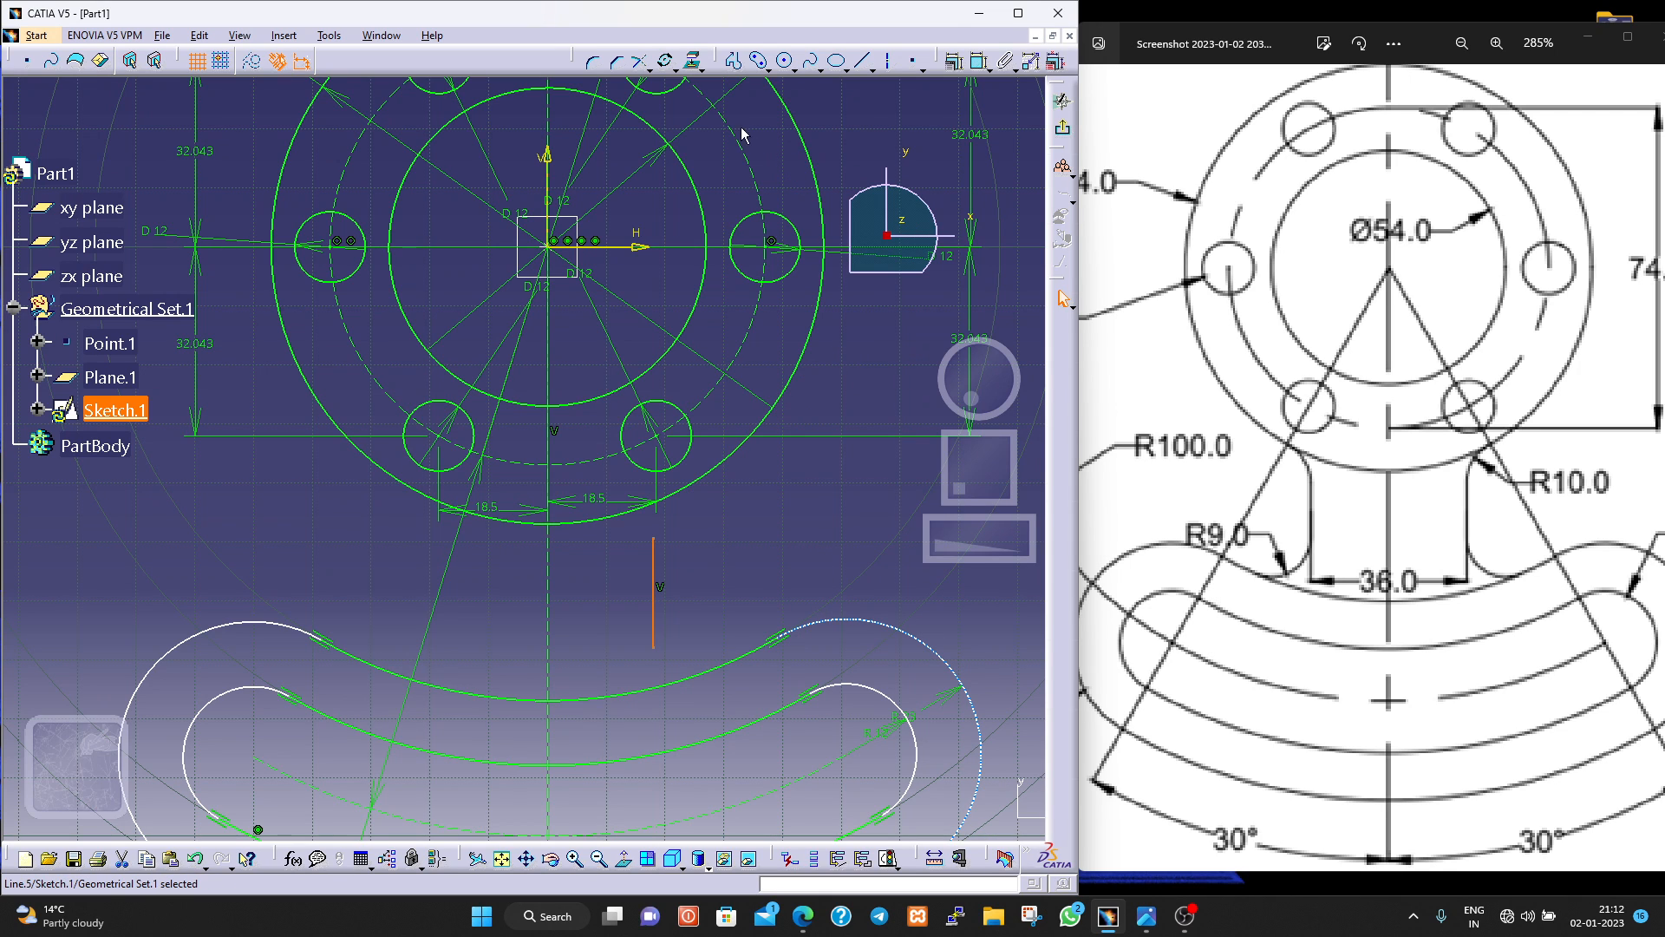
{"action": "left_click", "coordinate": [646, 72]}
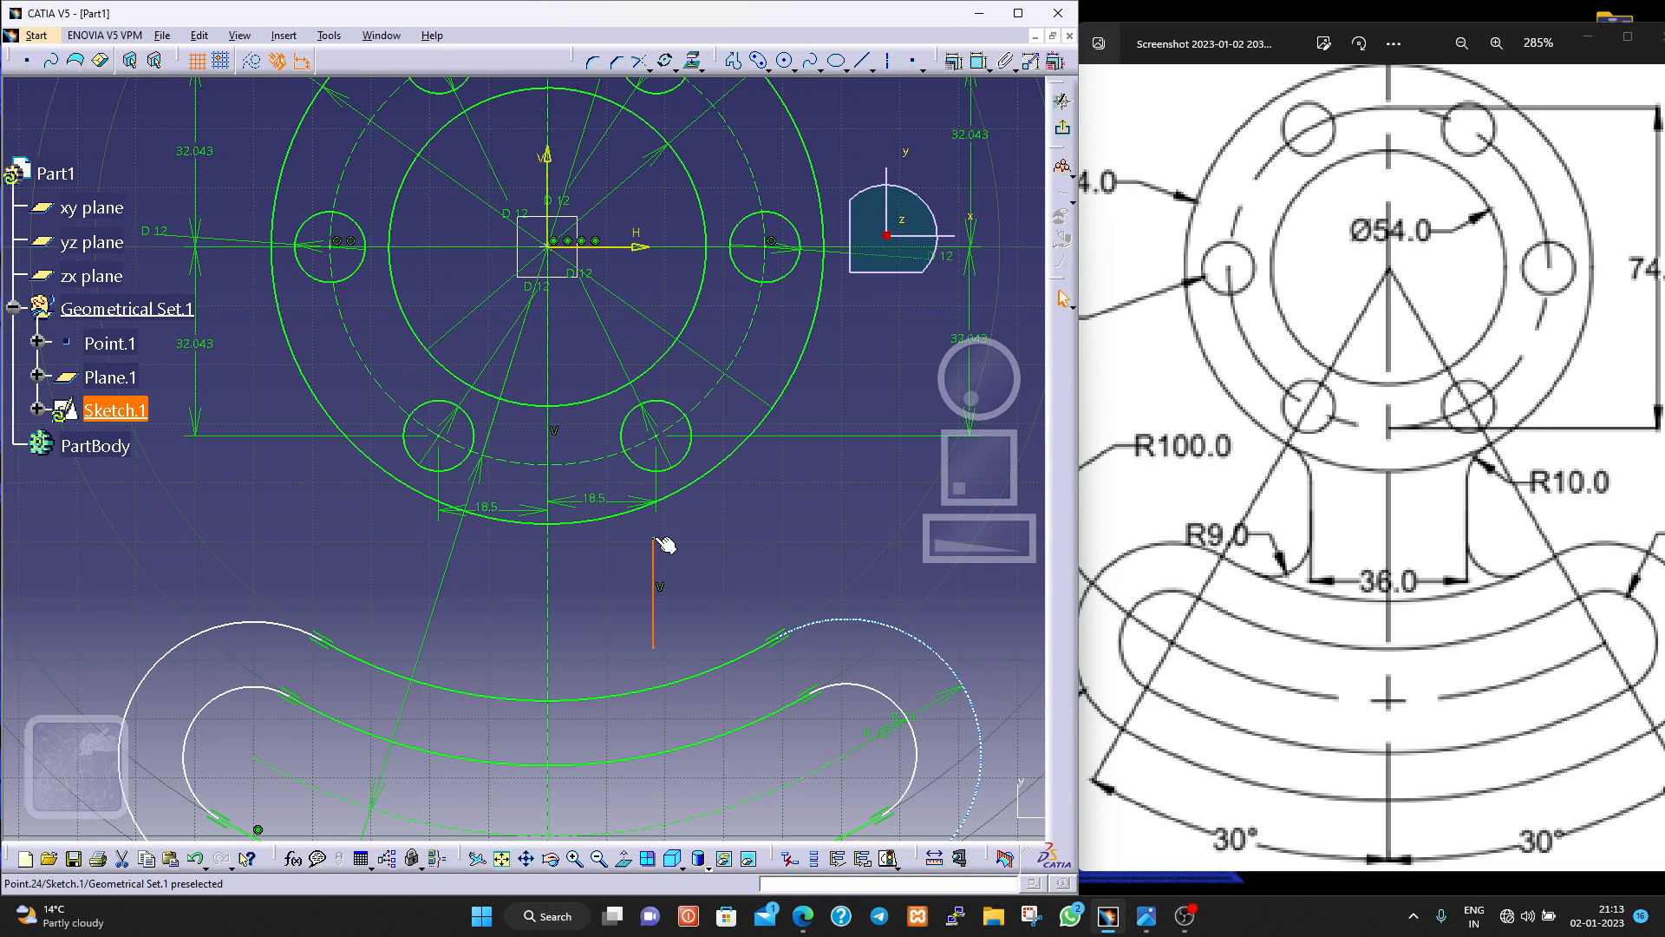
{"action": "left_click_drag", "start_coordinate": [656, 540], "coordinate": [656, 521]}
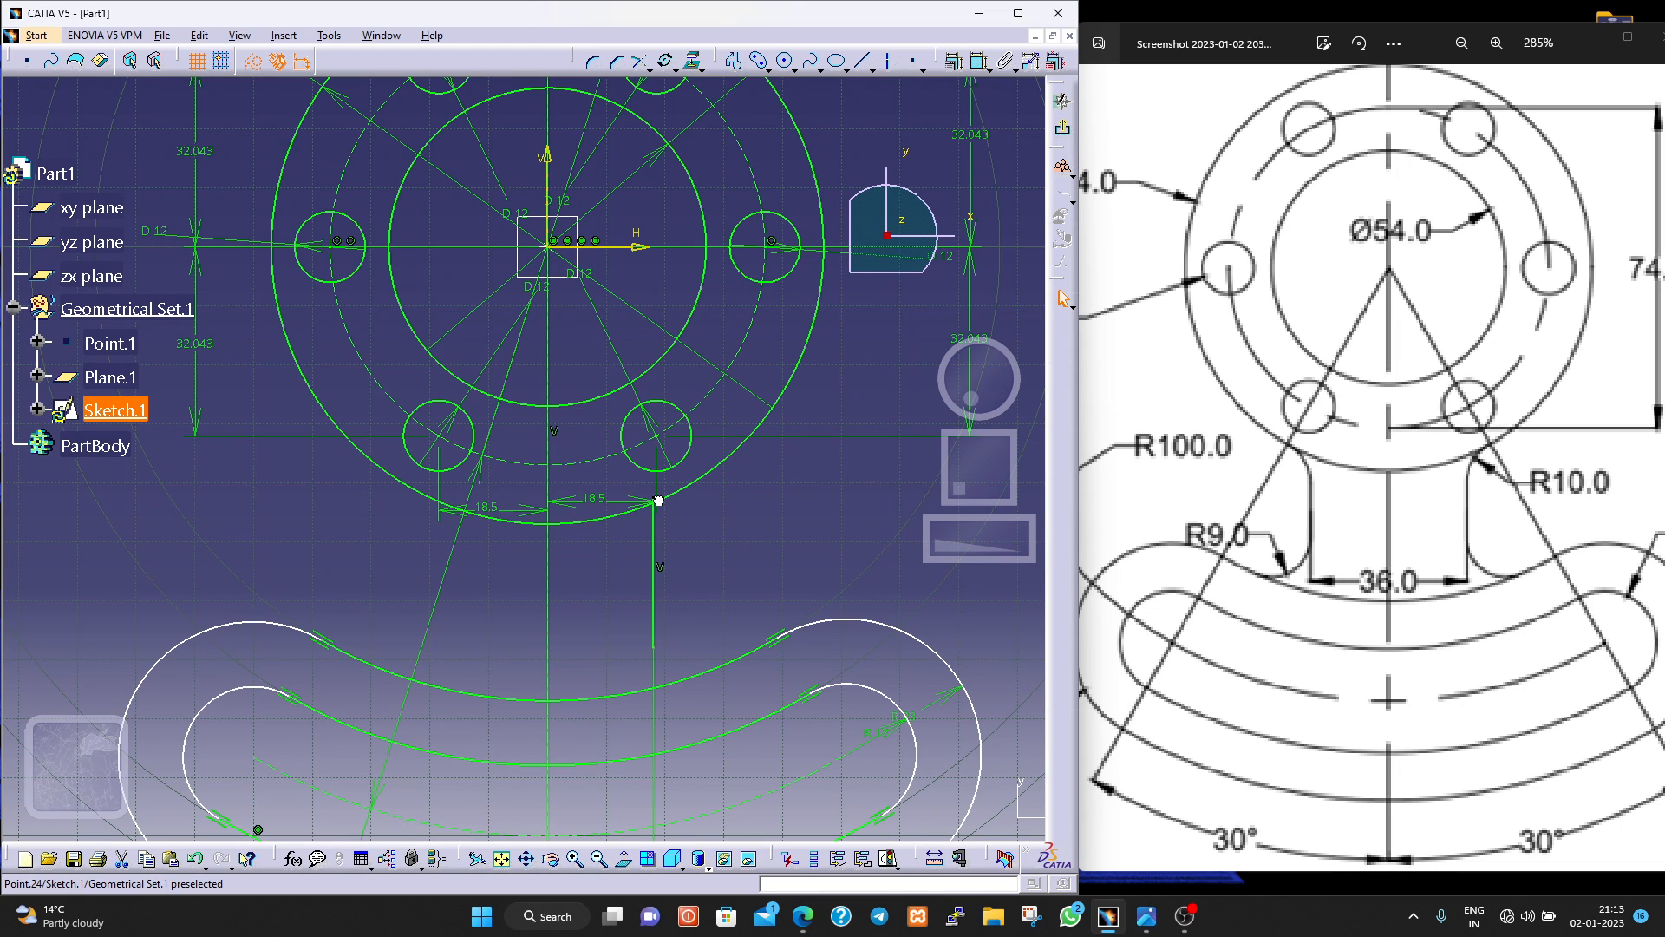
{"action": "left_click", "coordinate": [657, 503]}
{"action": "left_click", "coordinate": [654, 518]}
{"action": "left_click_drag", "start_coordinate": [653, 646], "coordinate": [654, 680]}
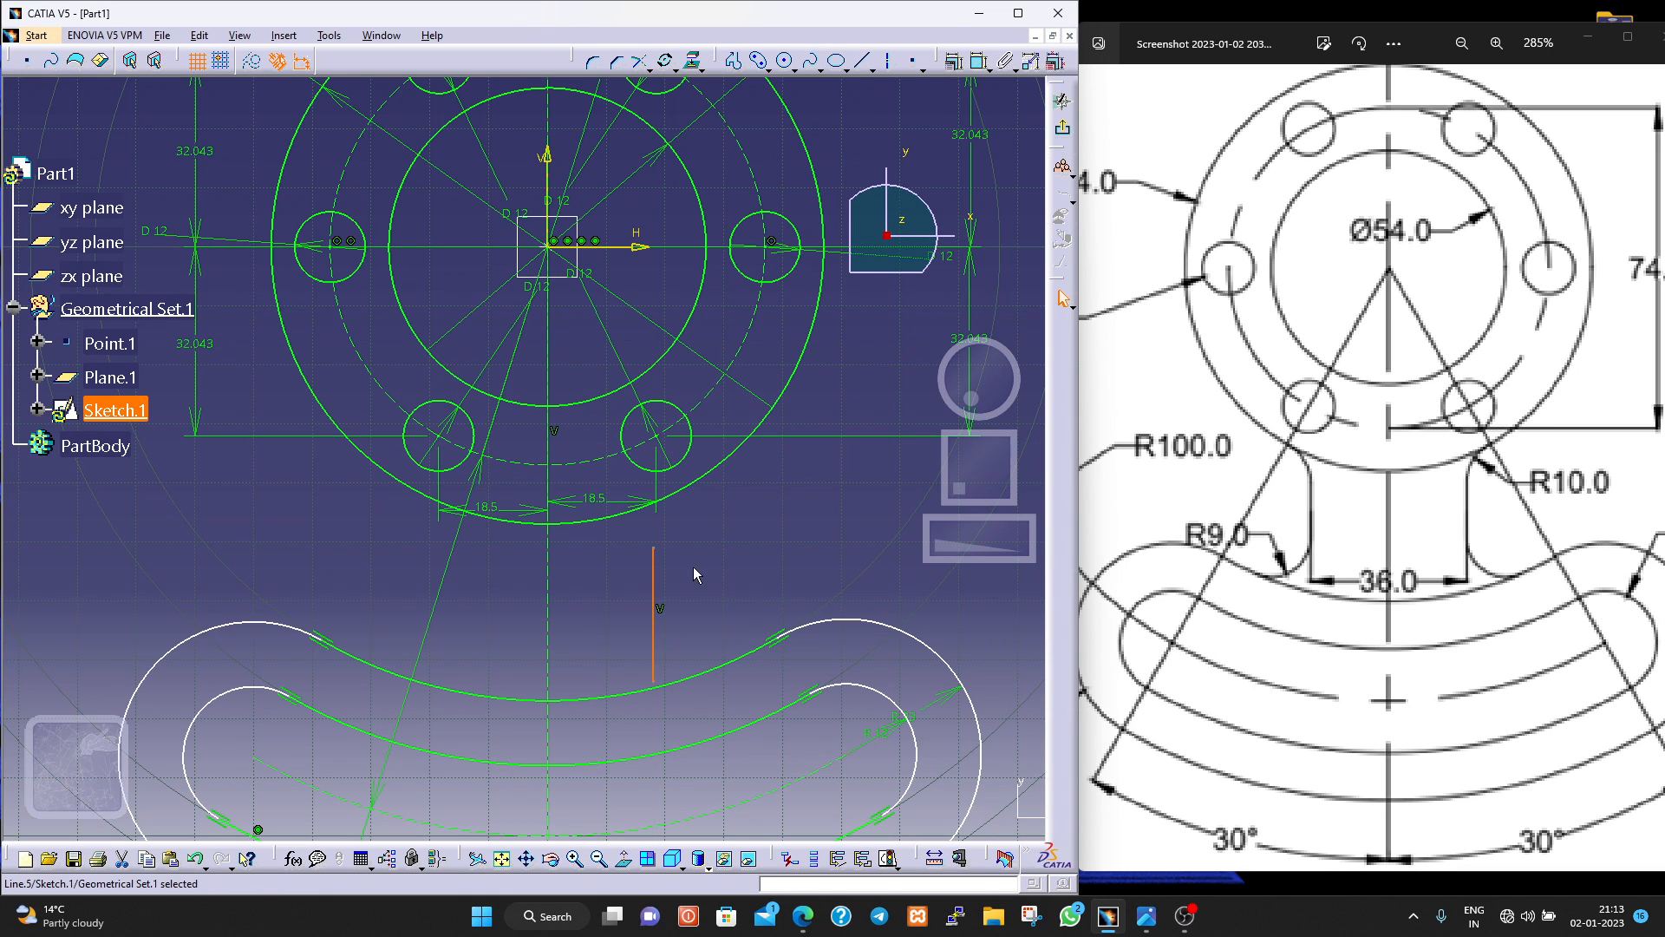
{"action": "left_click_drag", "start_coordinate": [654, 544], "coordinate": [653, 510]}
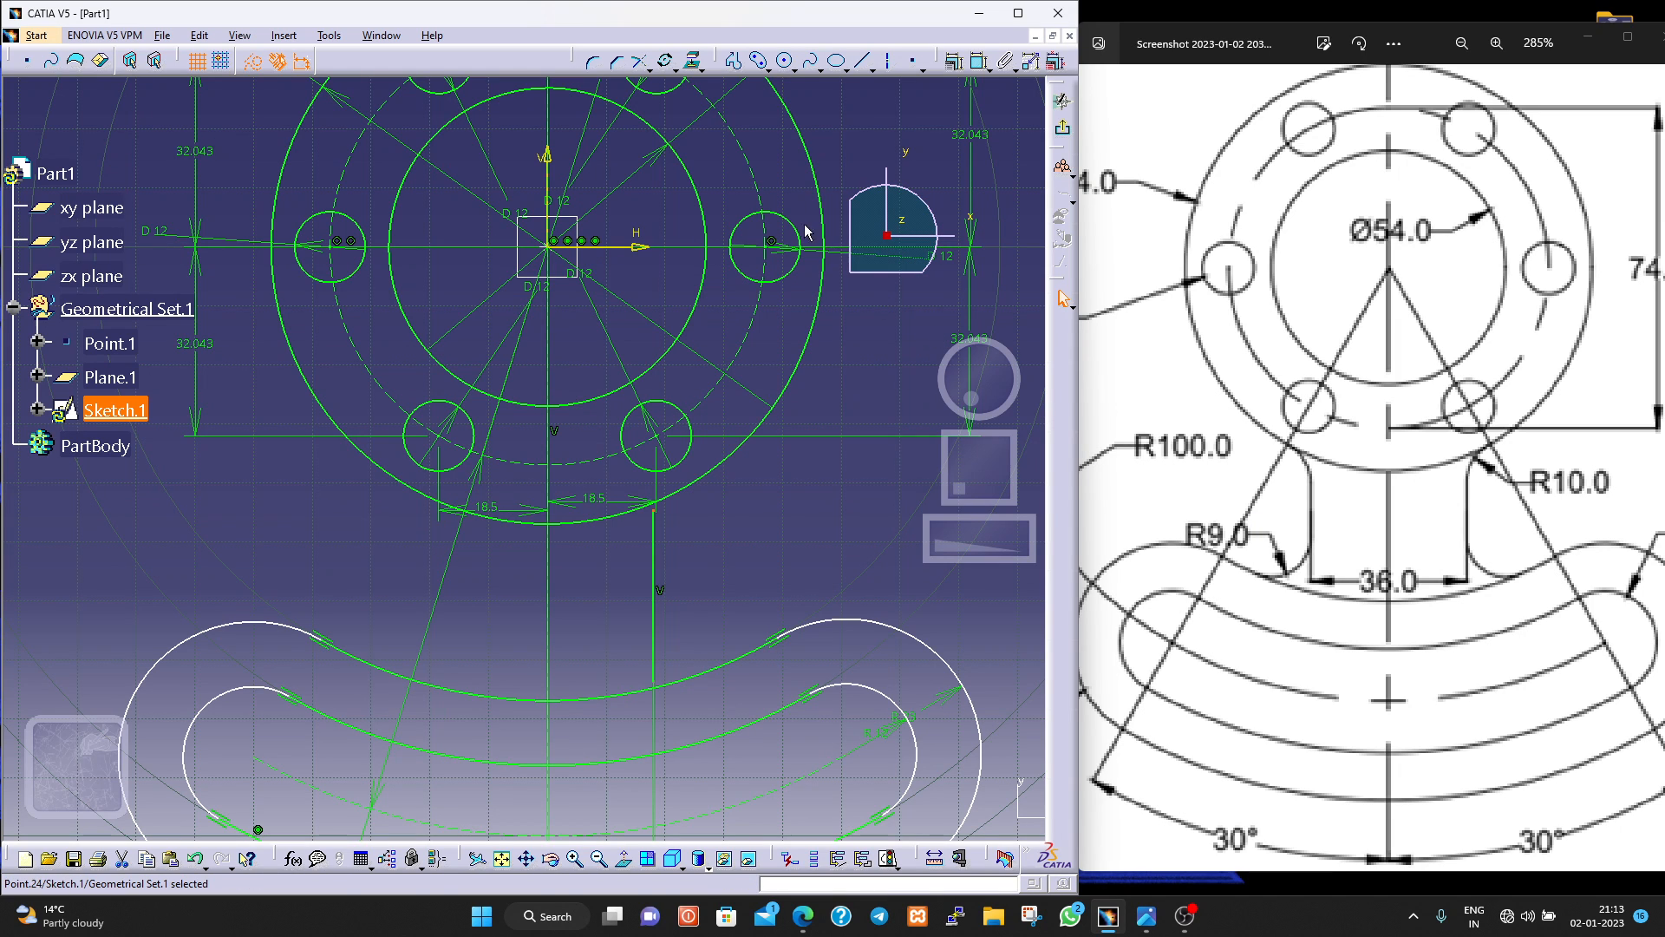
{"action": "left_click", "coordinate": [767, 68]}
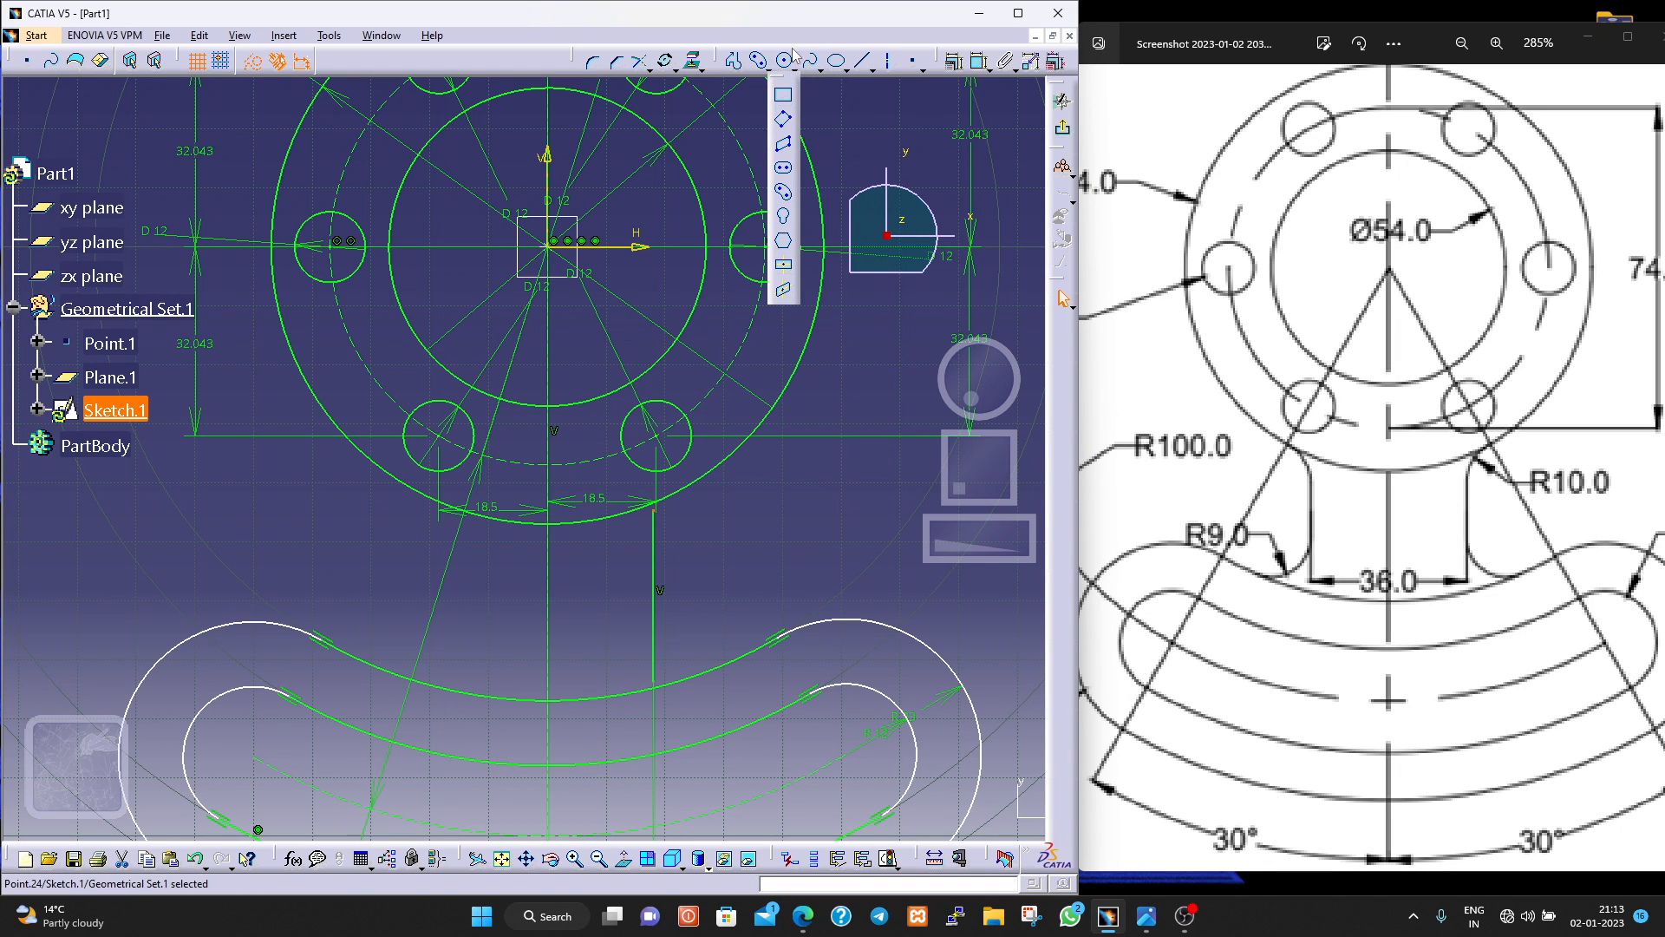
{"action": "left_click", "coordinate": [798, 71]}
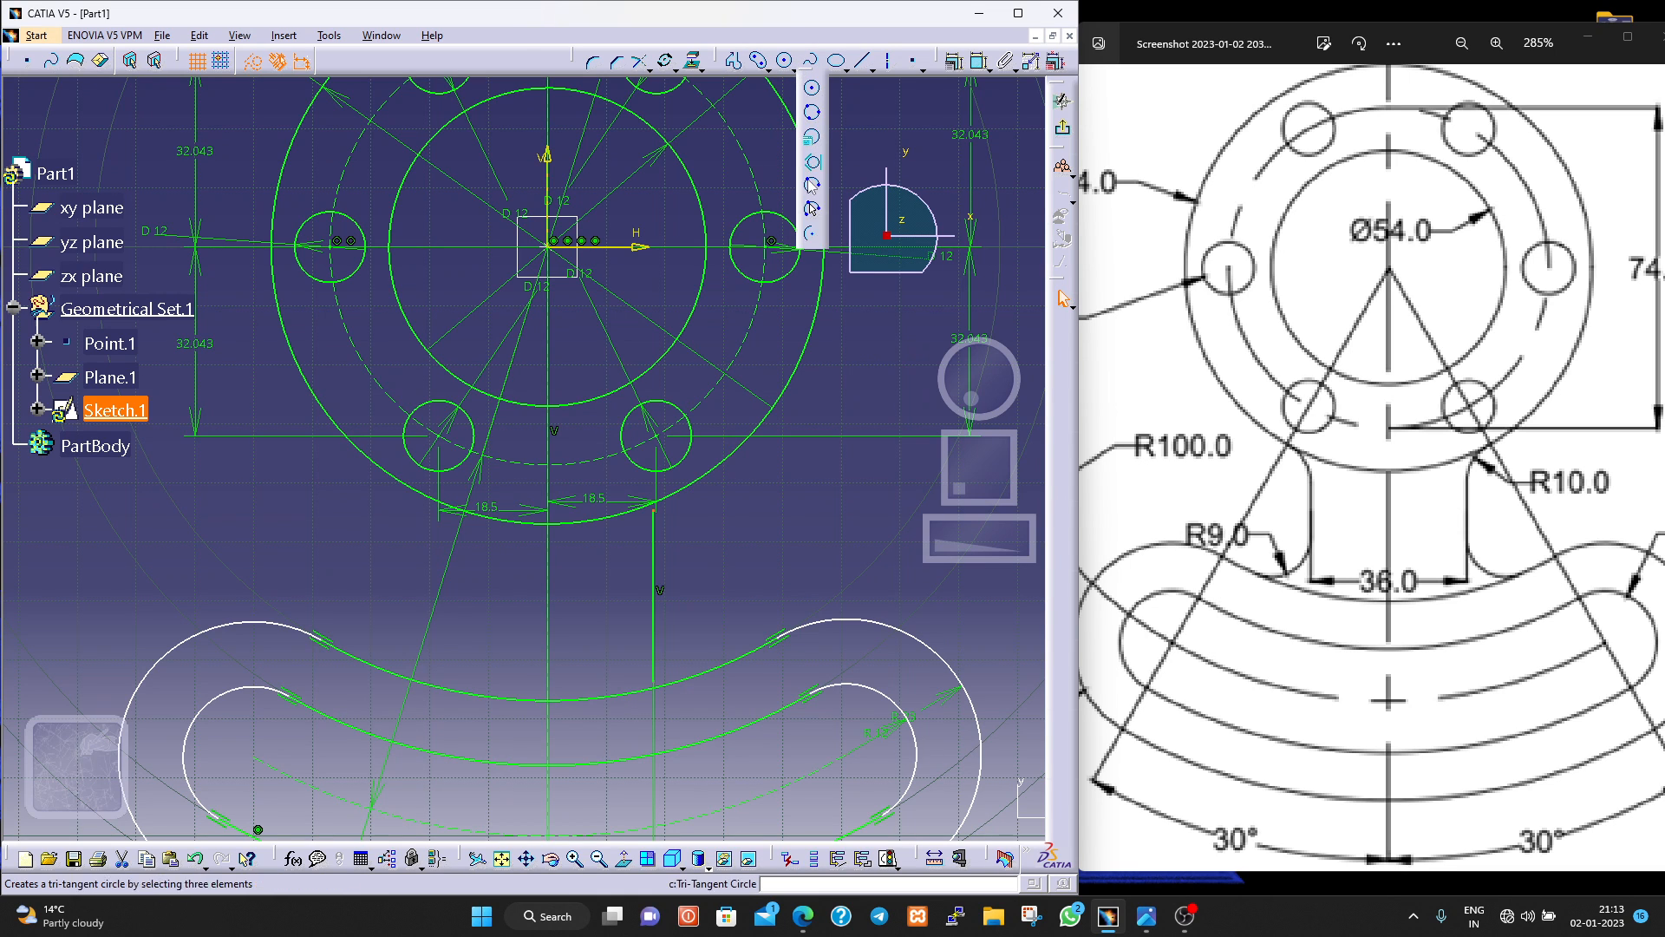
{"action": "left_click", "coordinate": [811, 234]}
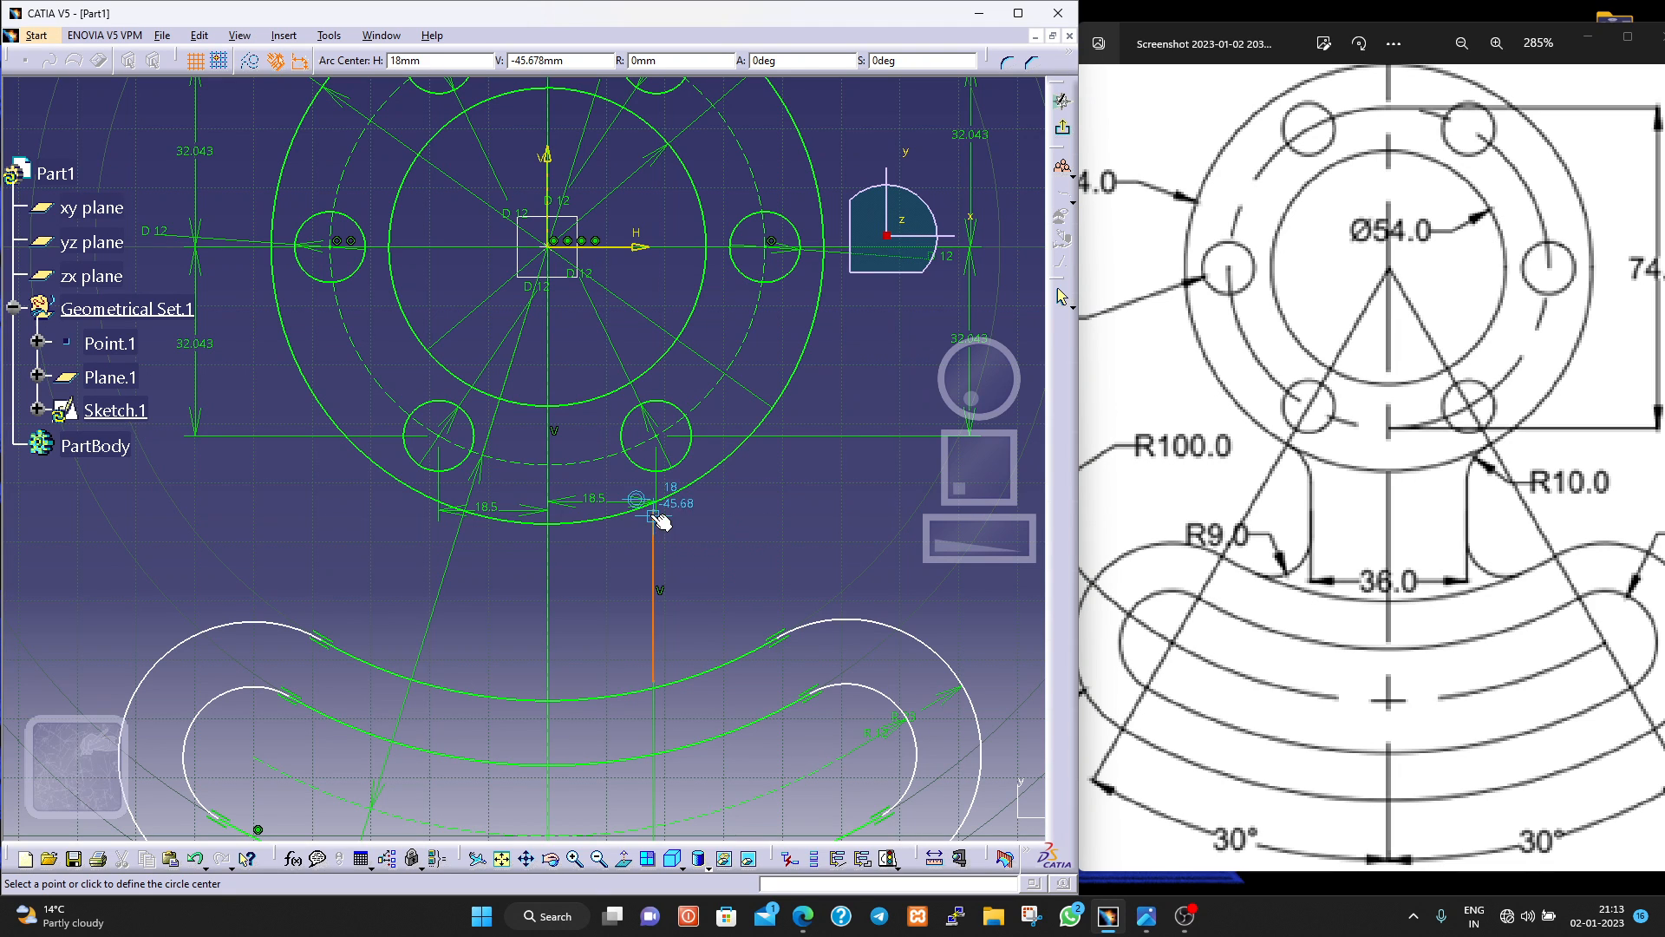
{"action": "key", "text": "Escape"}
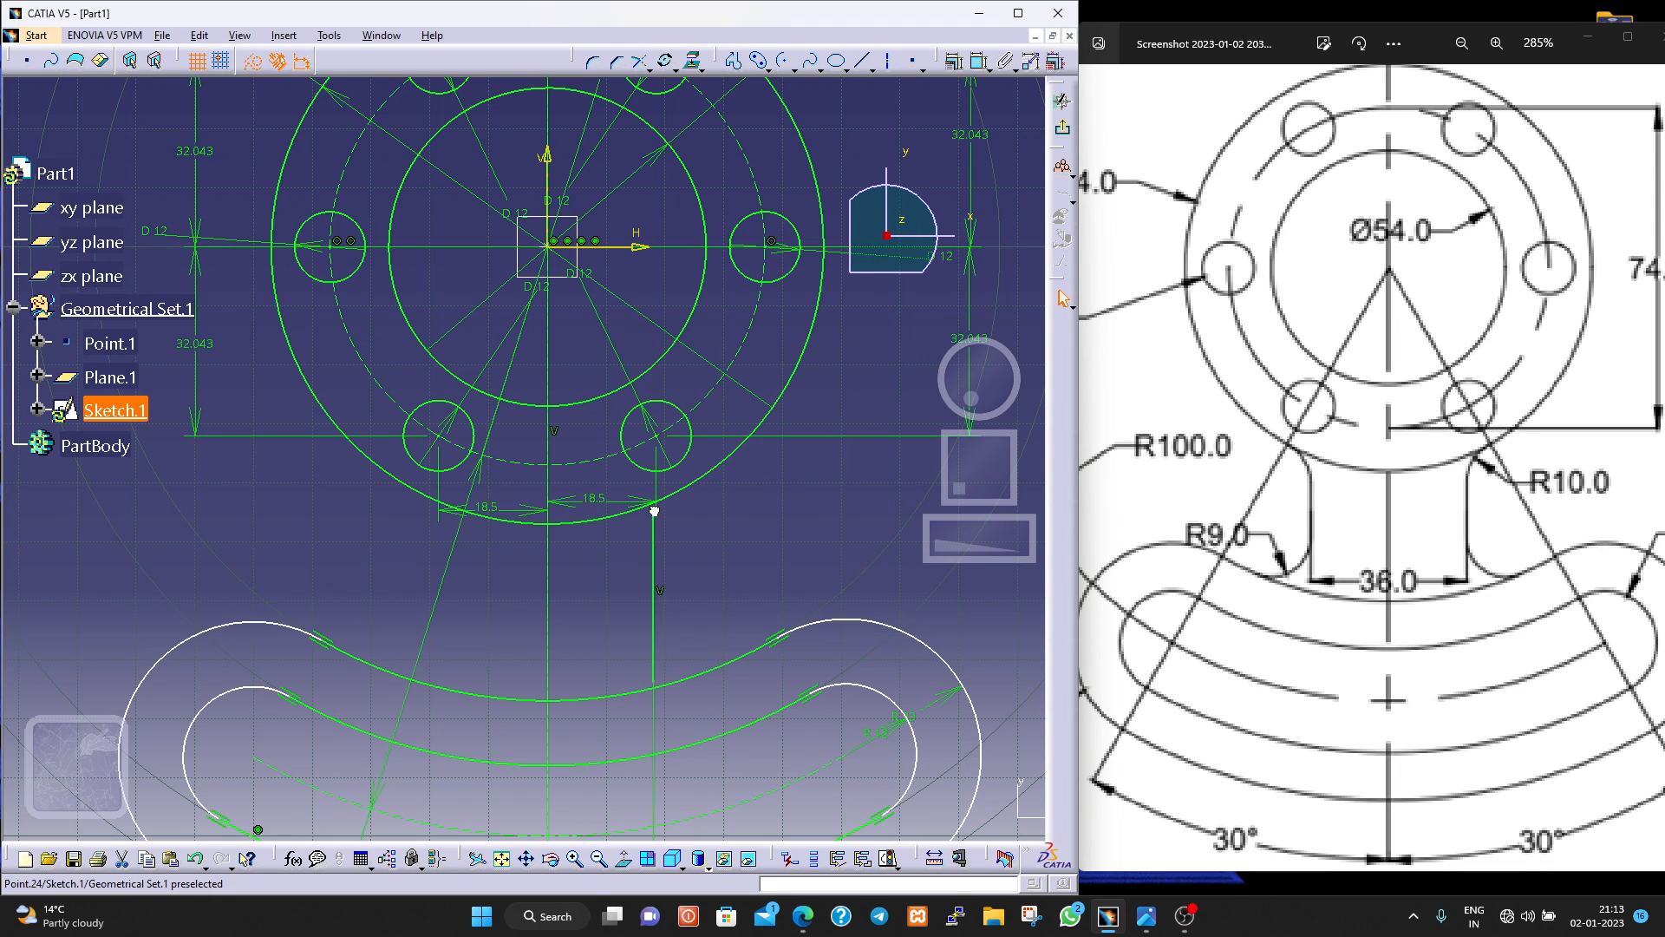
Adjust both ends of the vertical web line to a length of about 21 mm, leaving gaps to the flange and curved profile.
{"action": "left_click_drag", "start_coordinate": [654, 511], "coordinate": [651, 530]}
{"action": "left_click", "coordinate": [655, 662]}
{"action": "left_click_drag", "start_coordinate": [1290, 559], "coordinate": [1185, 565]}
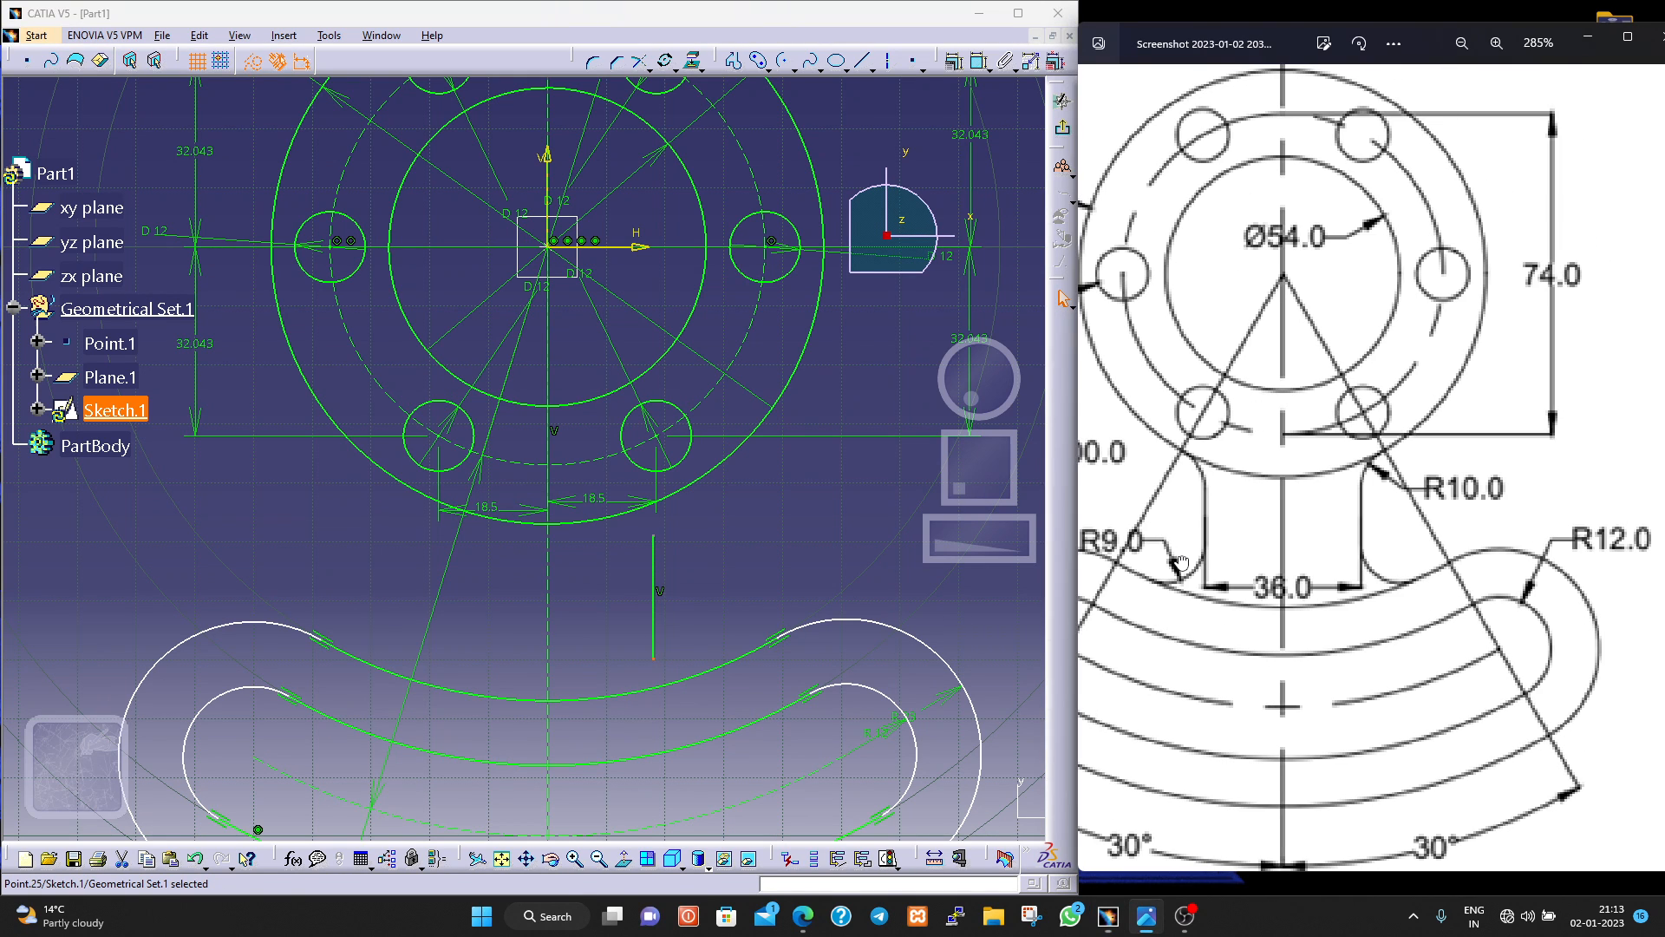
{"action": "mouse_move", "coordinate": [1313, 559]}
{"action": "left_mouse_down"}
{"action": "mouse_move", "coordinate": [1218, 601]}
{"action": "mouse_move", "coordinate": [1498, 572]}
{"action": "mouse_move", "coordinate": [1615, 526]}
{"action": "mouse_move", "coordinate": [1532, 514]}
{"action": "mouse_move", "coordinate": [1375, 579]}
{"action": "left_mouse_up"}
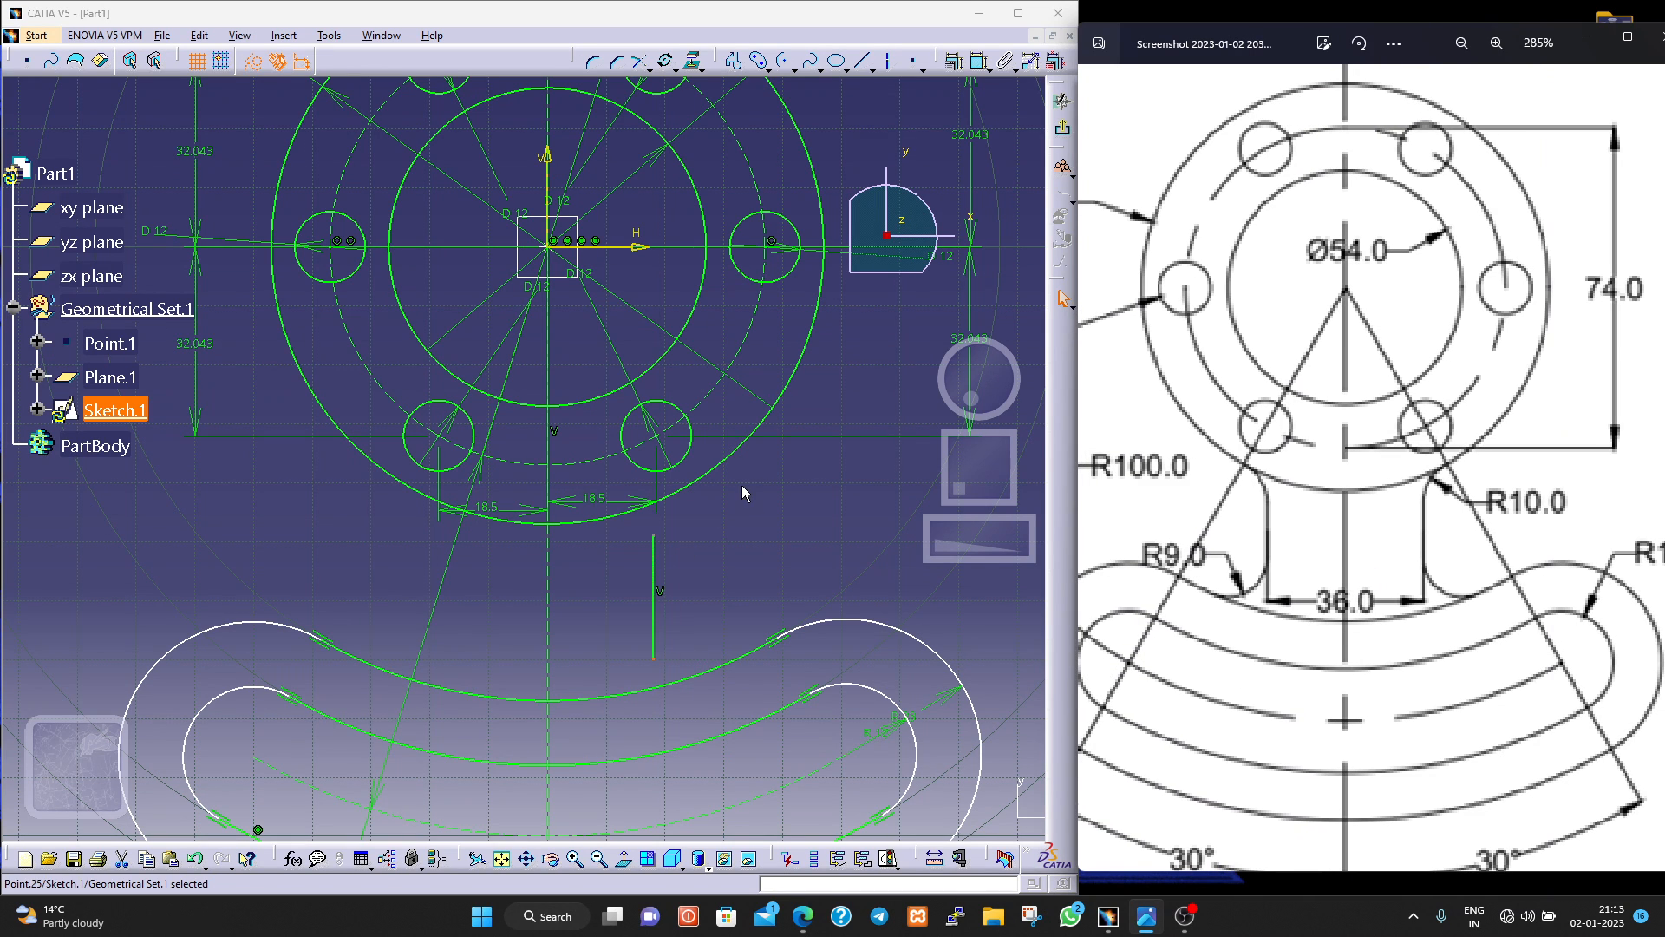
{"action": "left_click", "coordinate": [810, 60]}
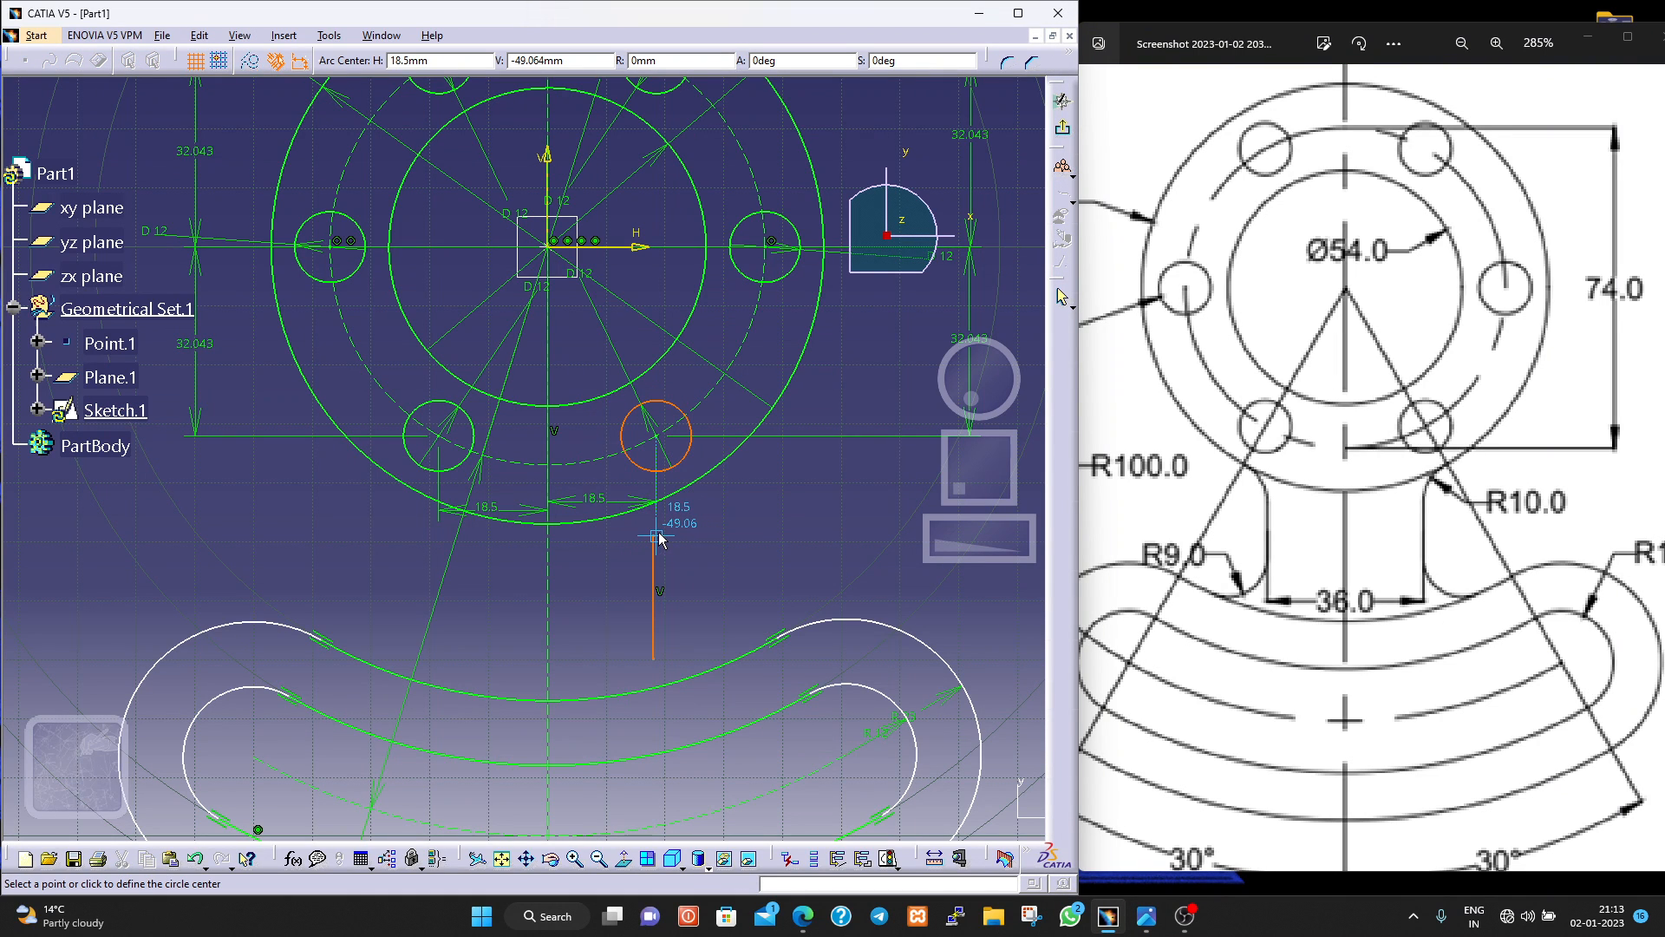
{"action": "left_click", "coordinate": [655, 536]}
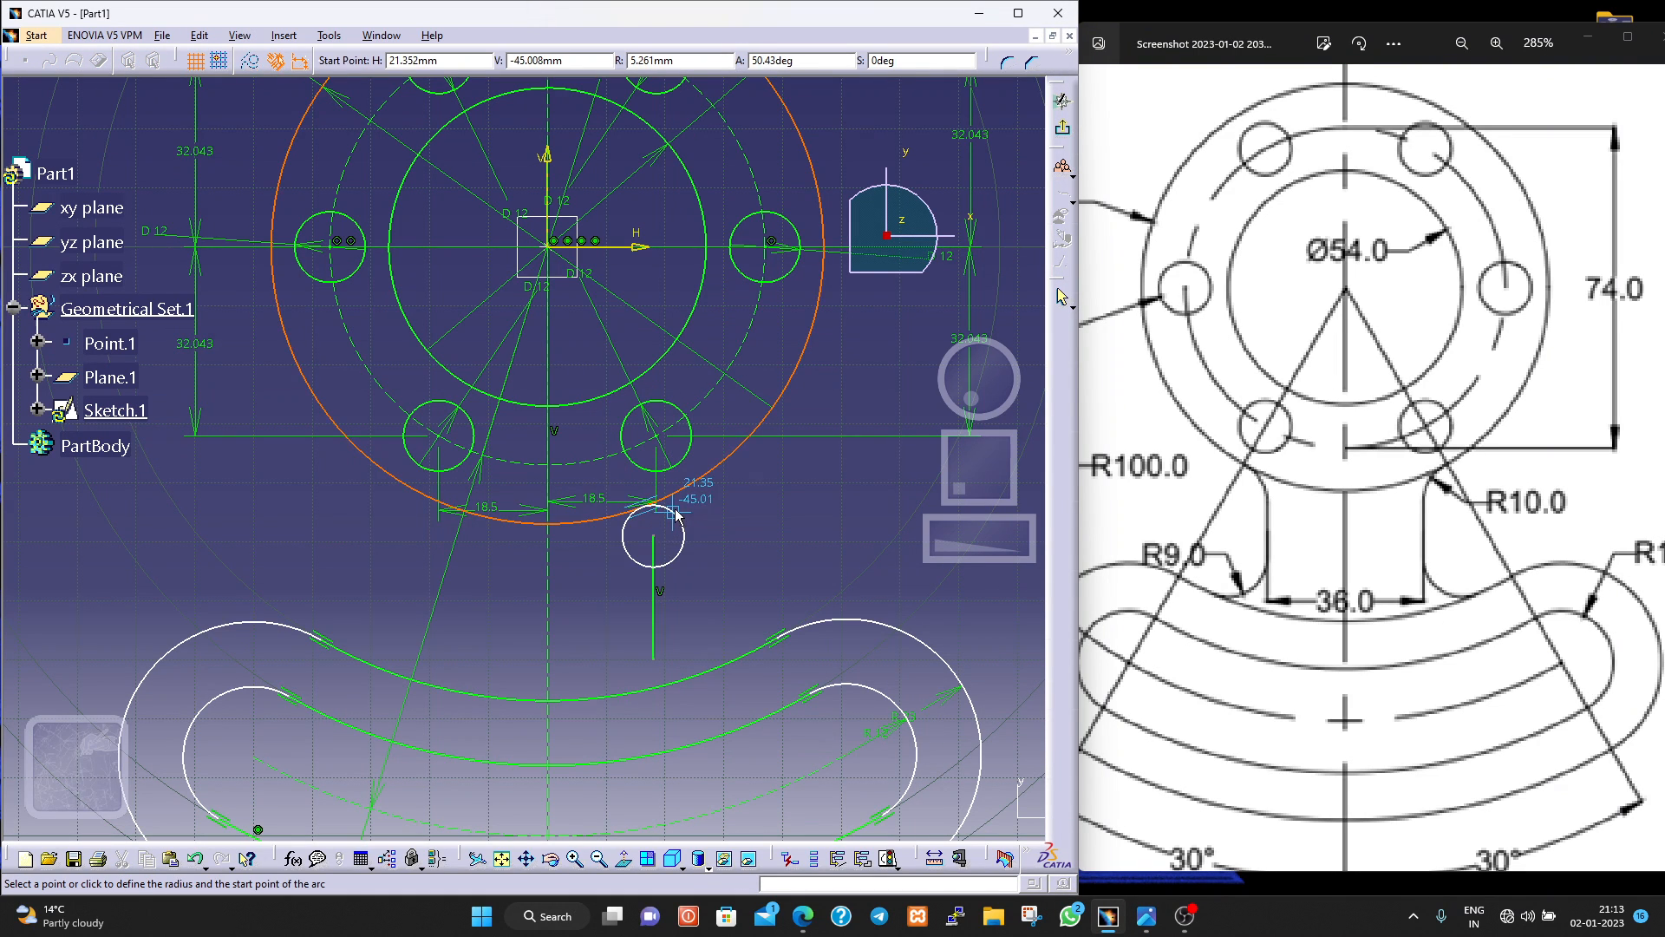
{"action": "key", "text": "Escape"}
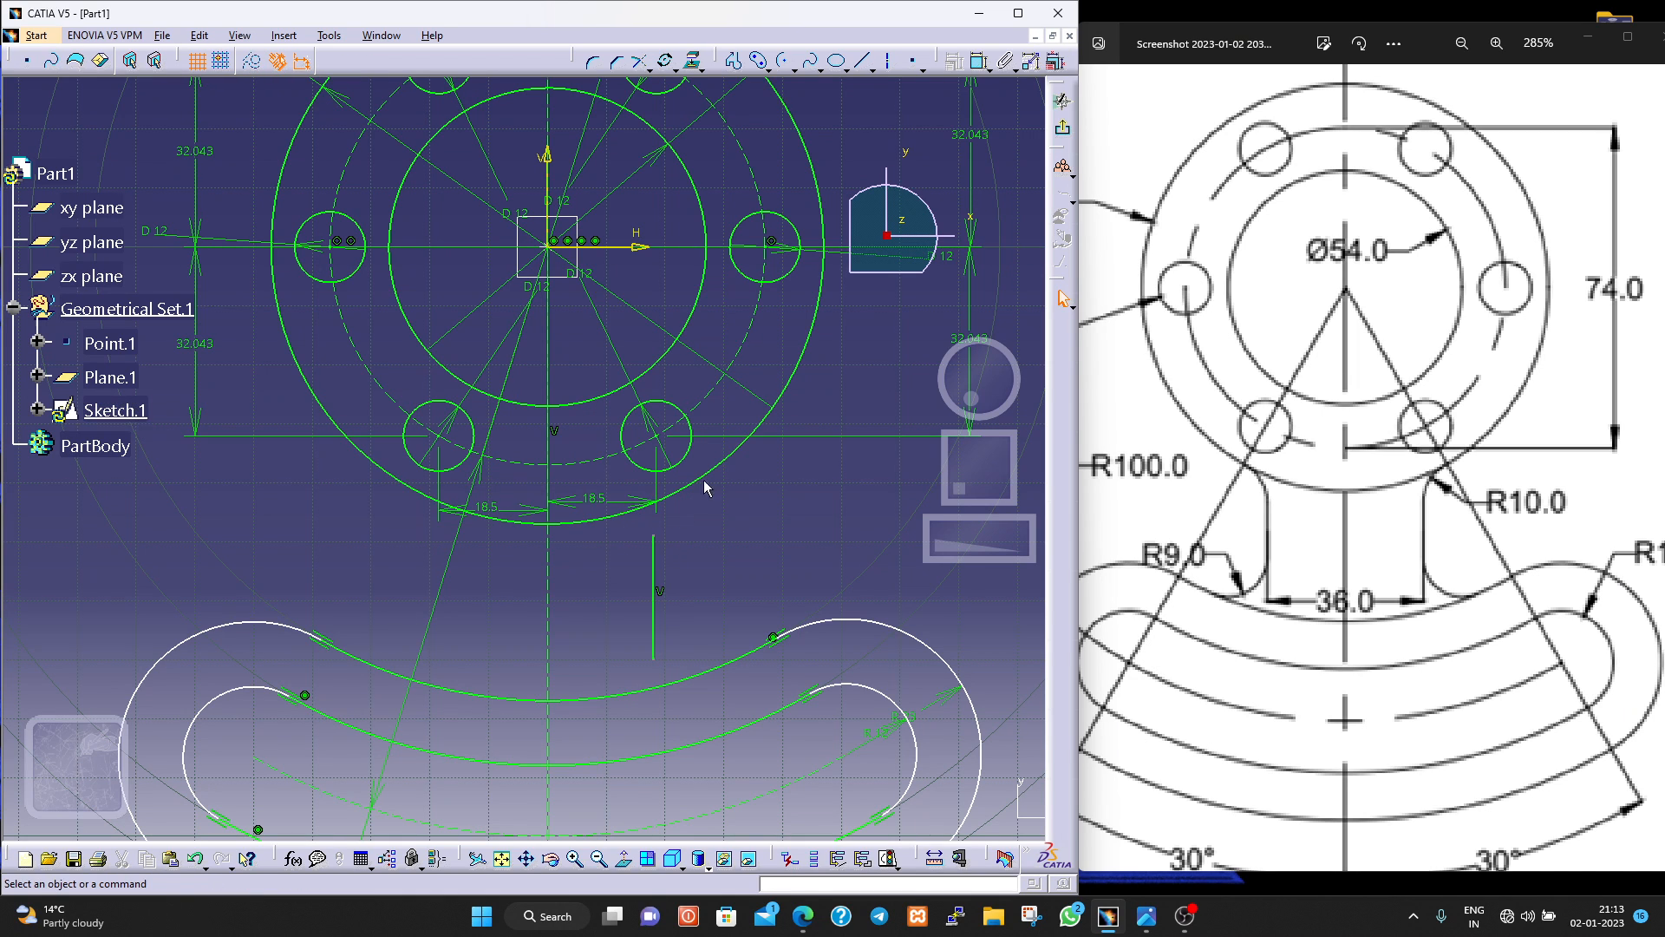
Draw a three-point arc of about 9 mm radius from the web line's upper end to the flange's outer circle.
{"action": "left_click", "coordinate": [793, 71]}
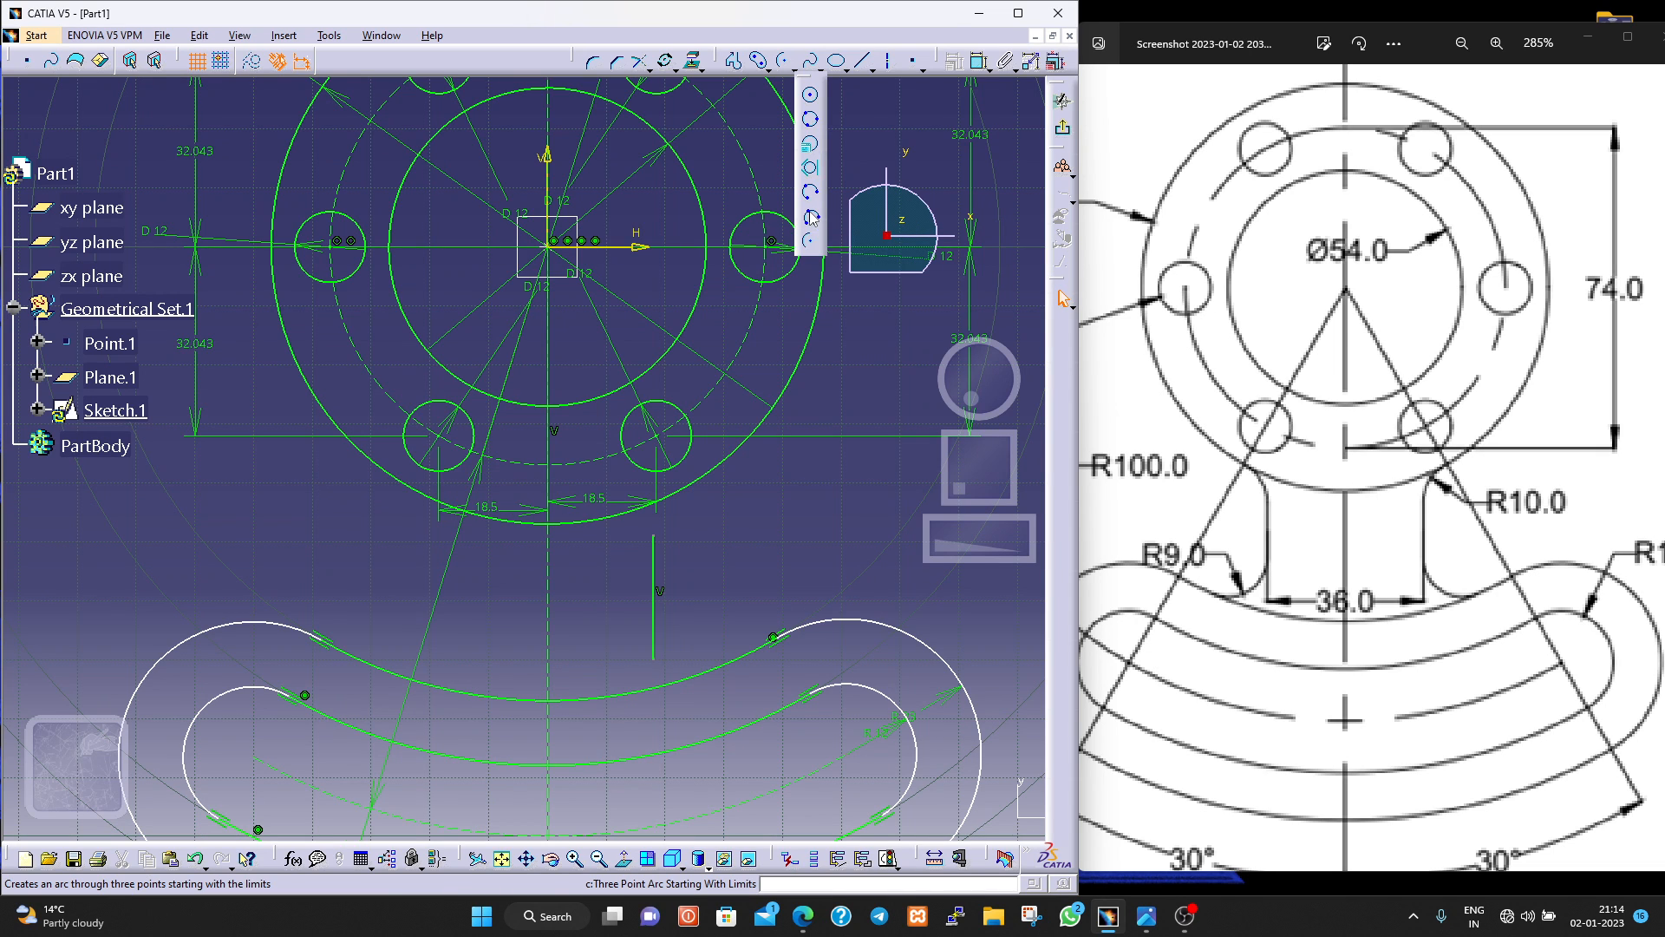
{"action": "left_click", "coordinate": [812, 217]}
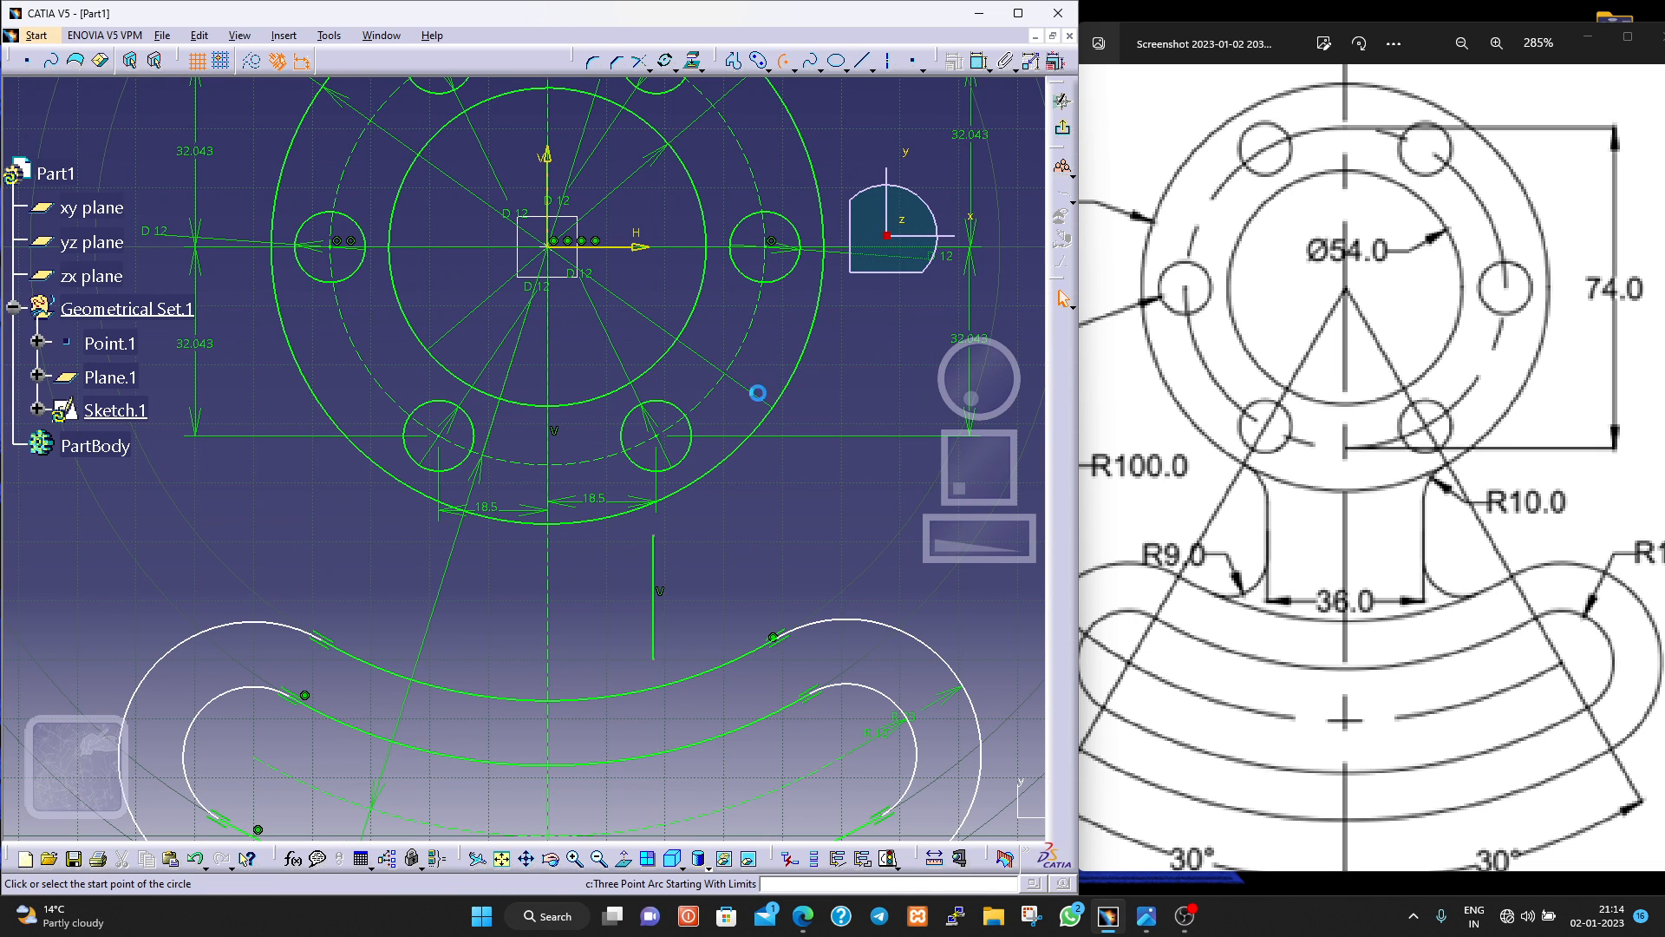
{"action": "left_click", "coordinate": [655, 536]}
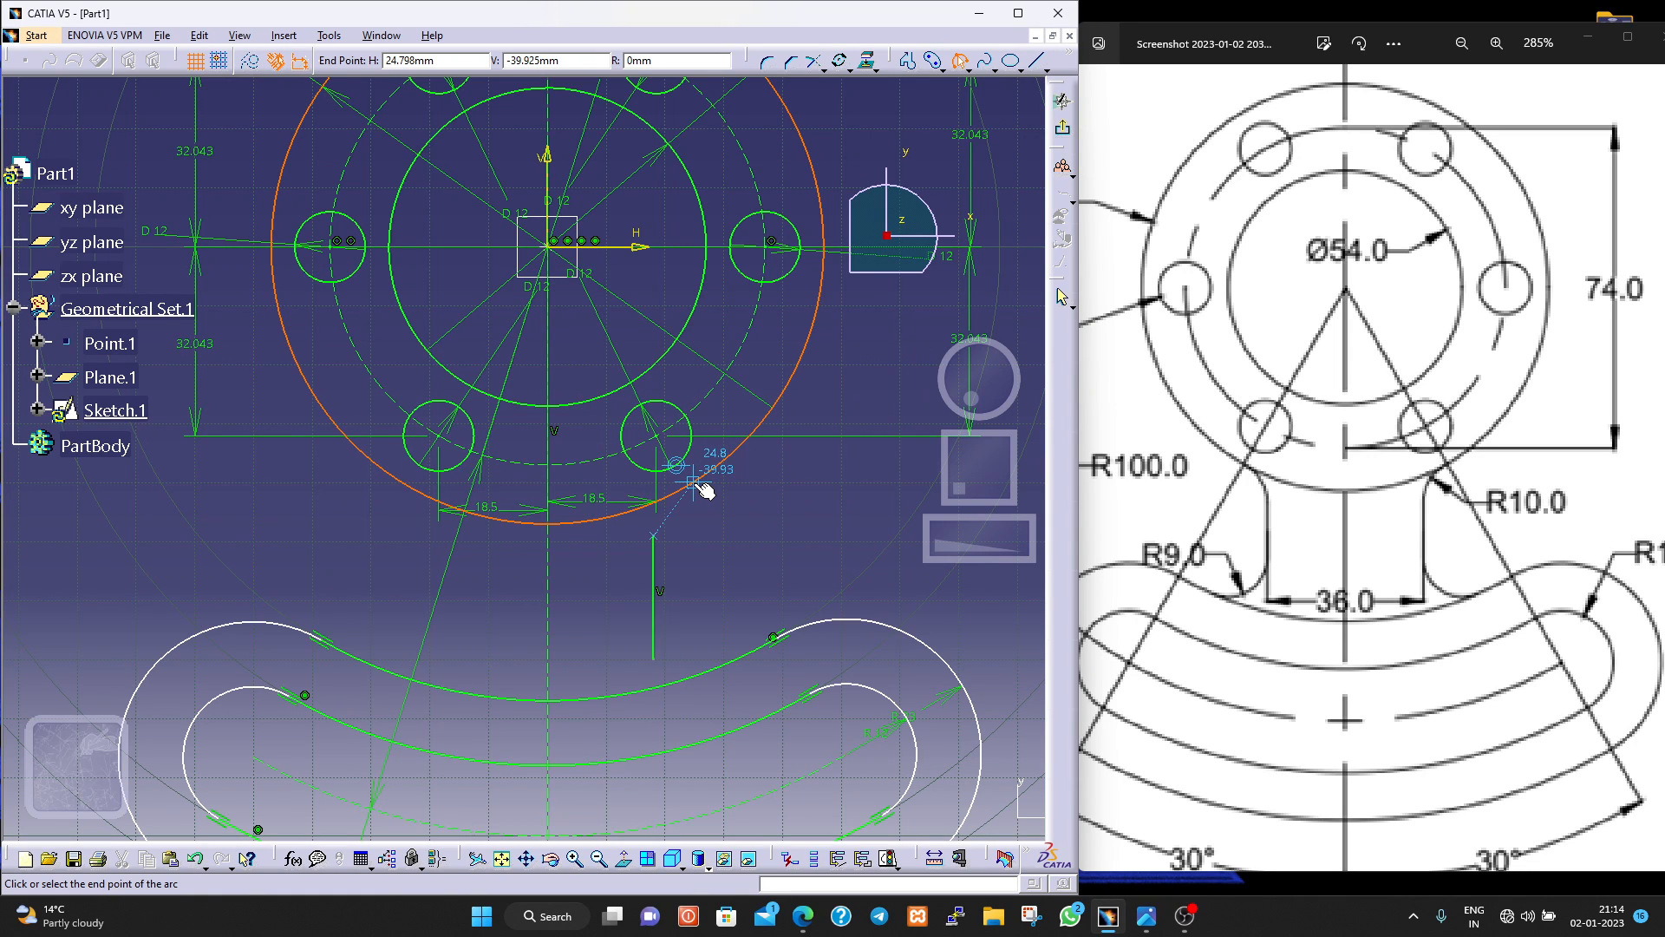
{"action": "left_click", "coordinate": [682, 501]}
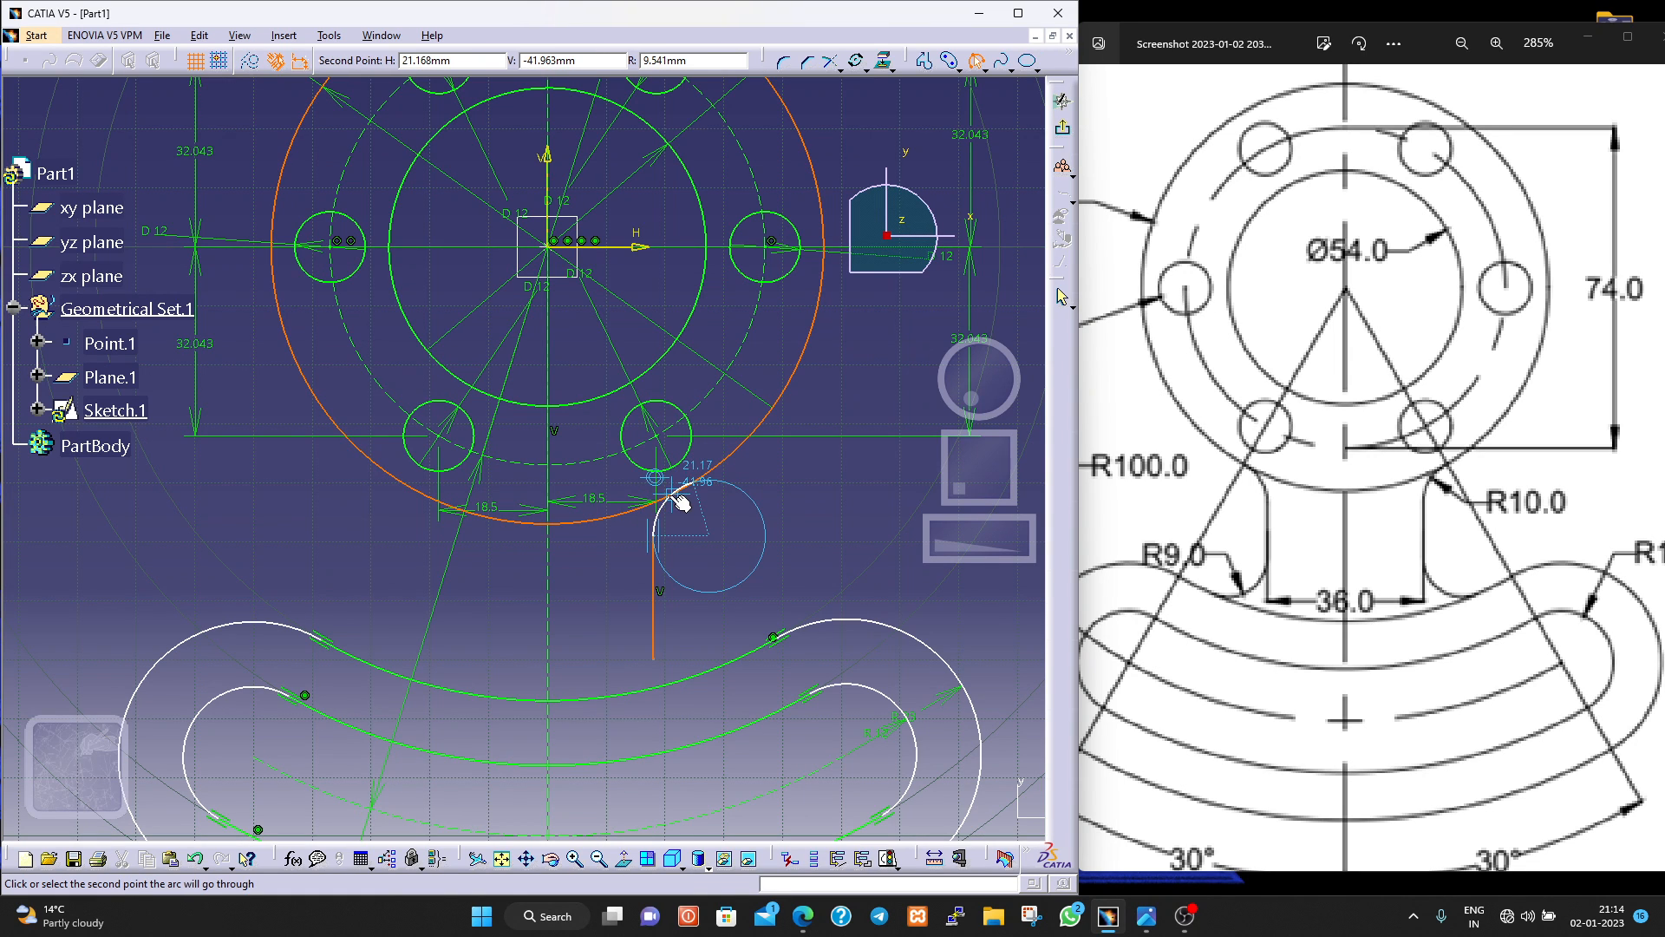
{"action": "left_click", "coordinate": [697, 480]}
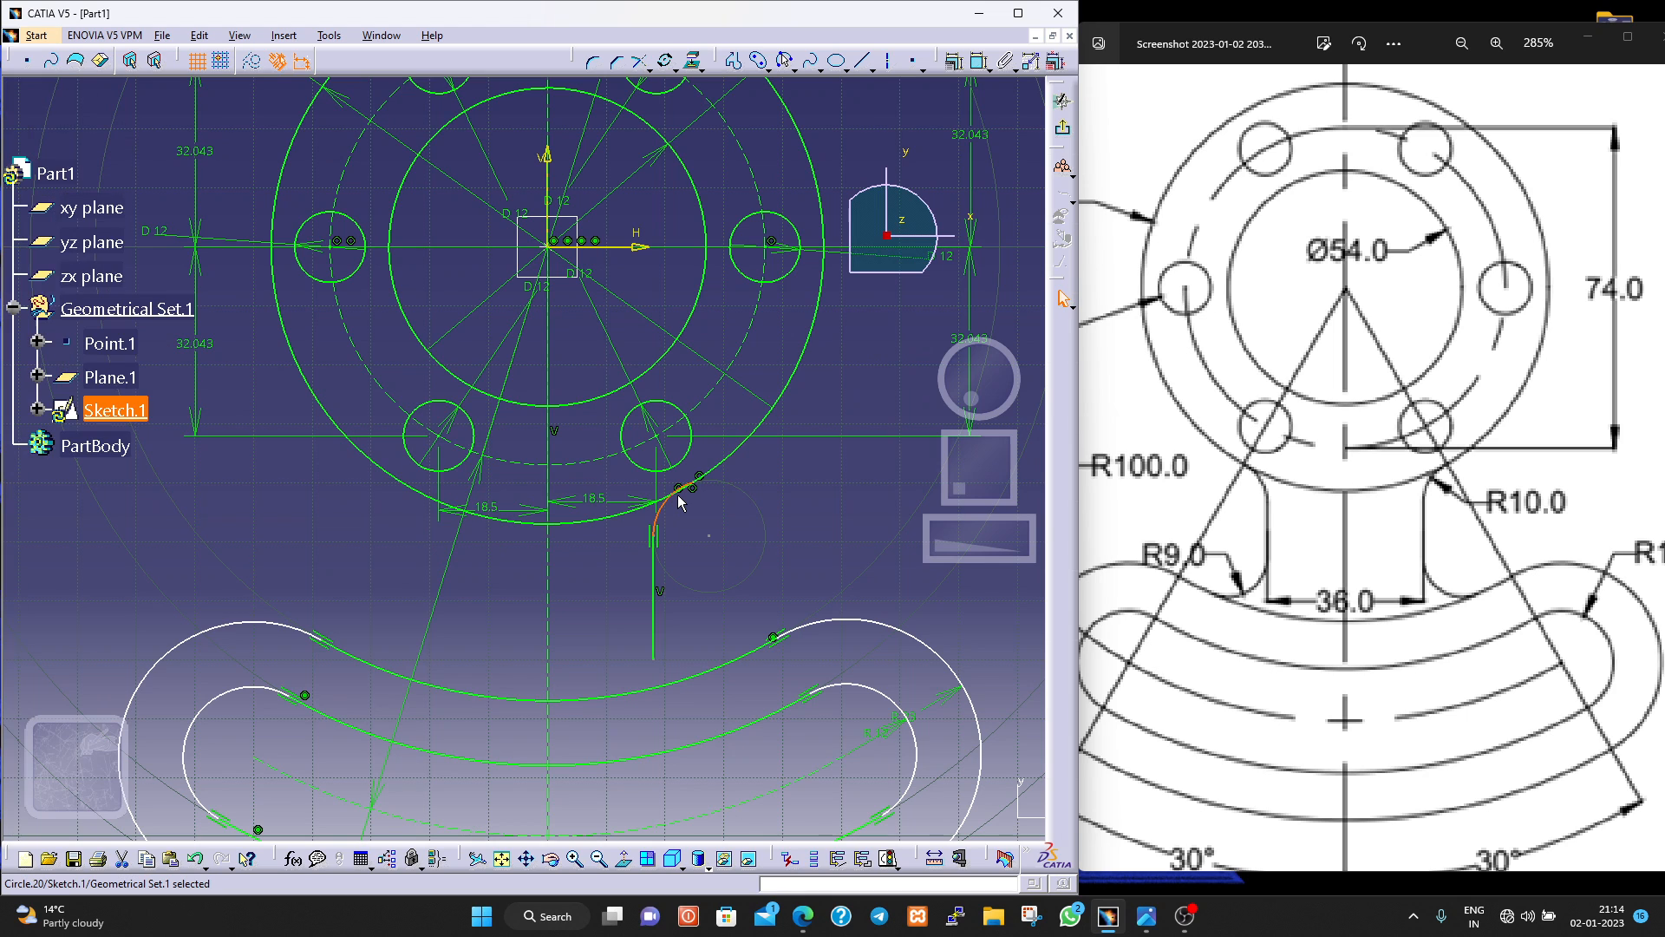
Dimension the radius of the arc joining the web line to the flange and set it to 10 mm.
{"action": "middle_click_drag", "start_coordinate": [681, 499], "coordinate": [672, 429]}
{"action": "left_click_drag", "start_coordinate": [838, 501], "coordinate": [802, 521]}
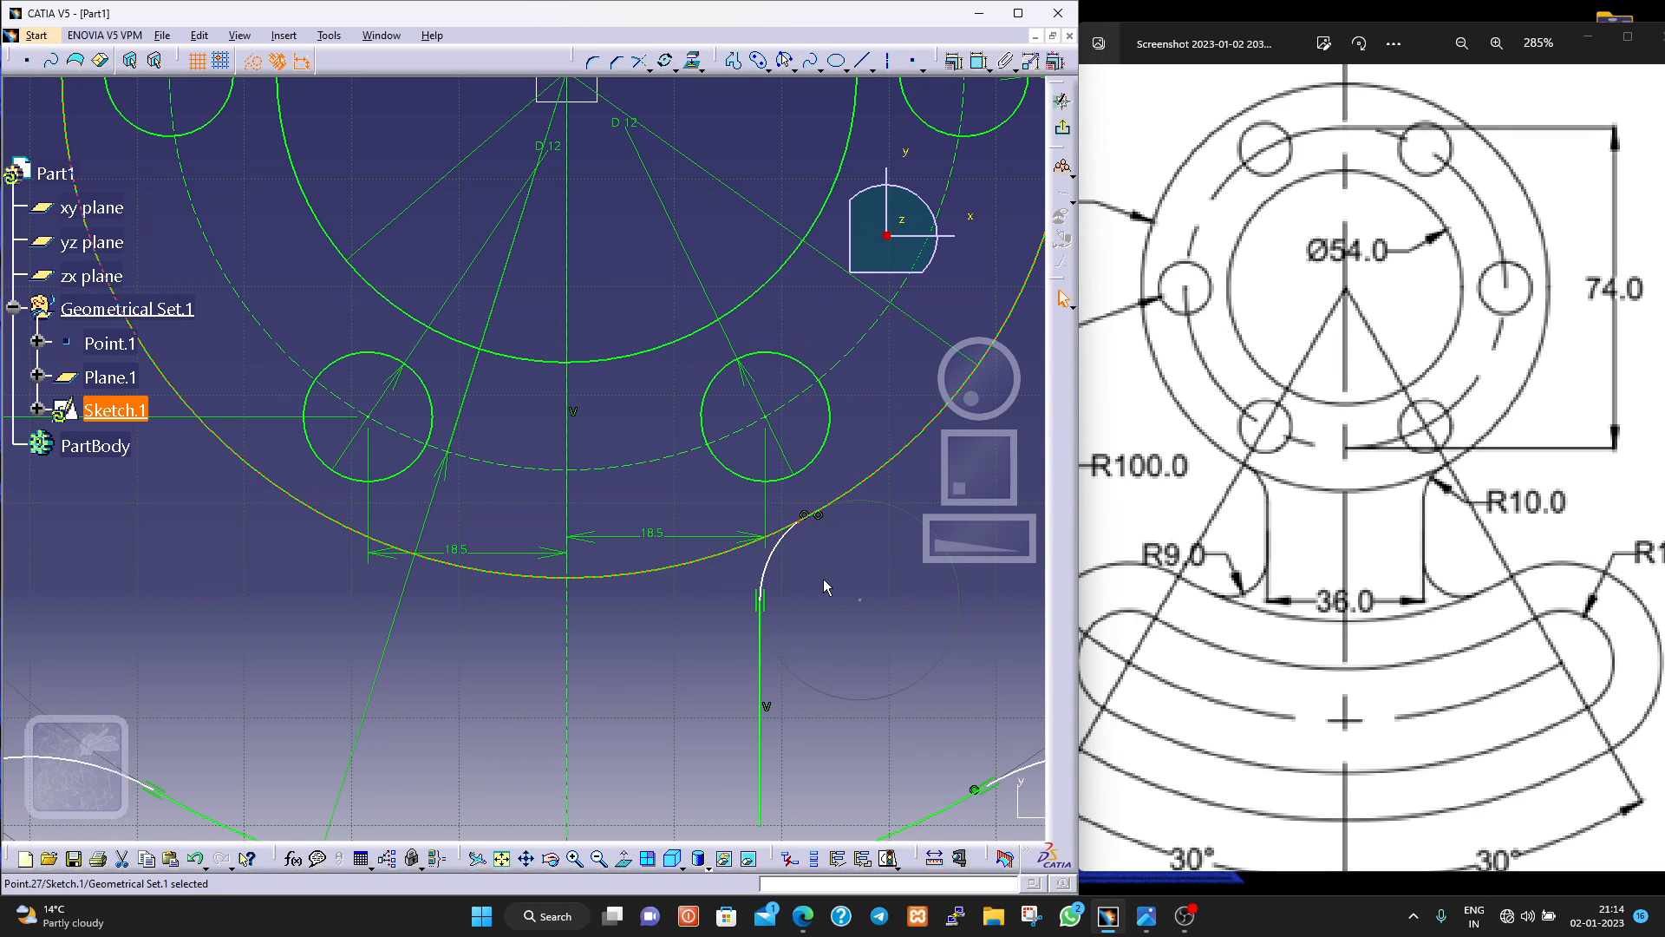
{"action": "left_click", "coordinate": [979, 62]}
{"action": "key", "text": "Escape"}
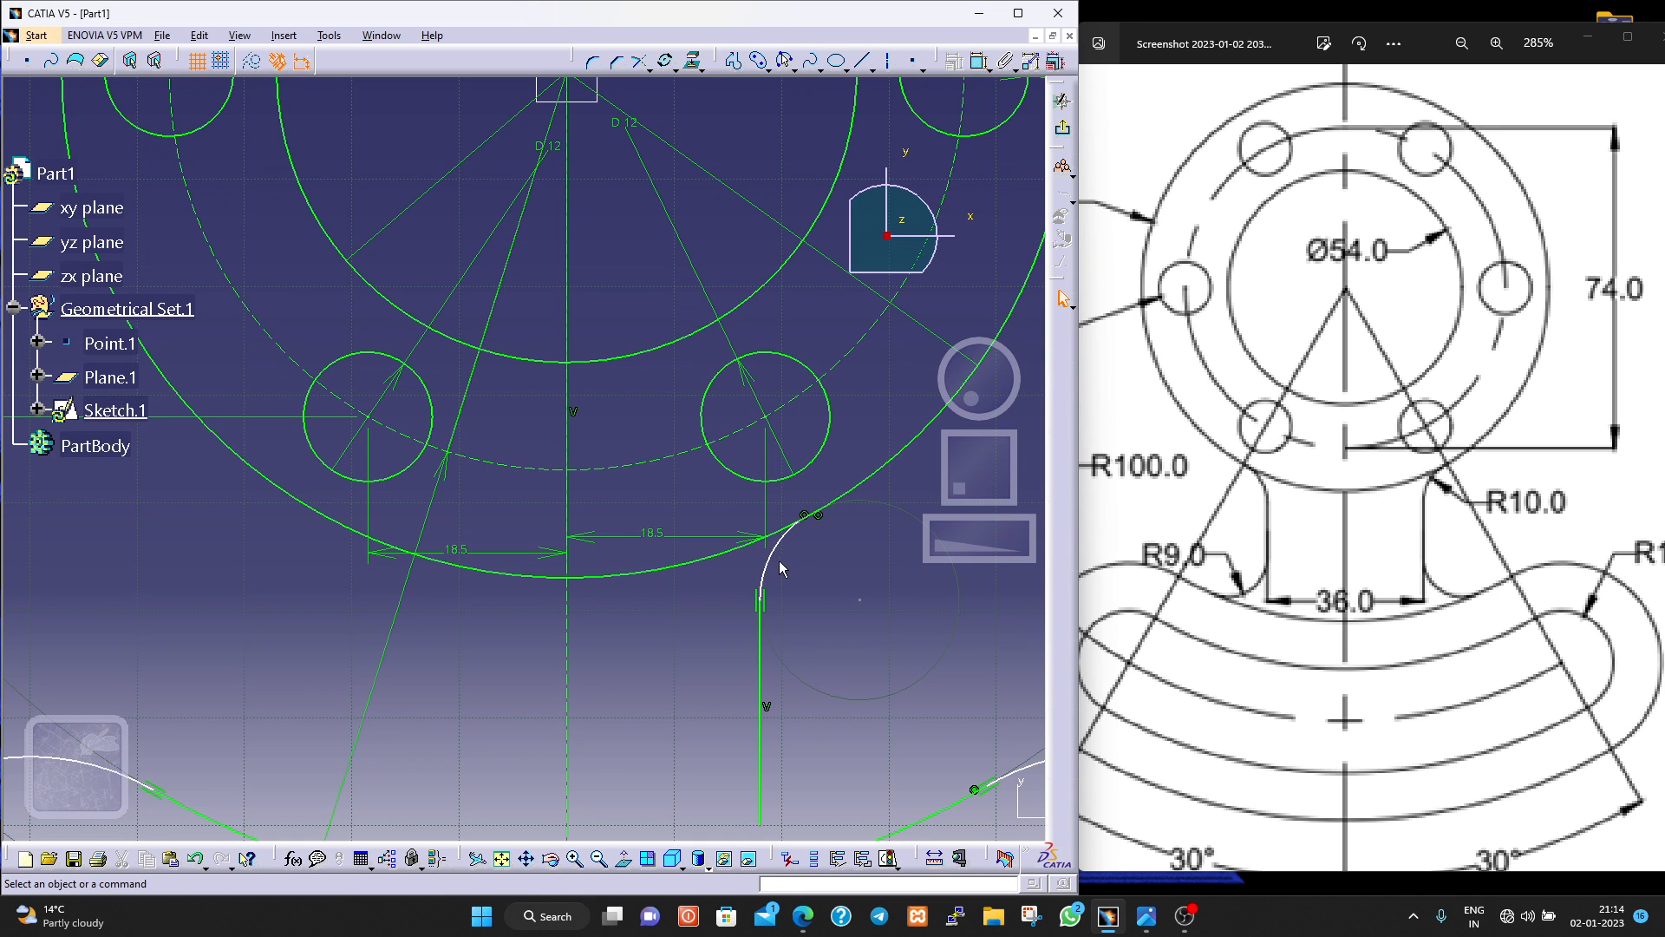
{"action": "left_click", "coordinate": [978, 62]}
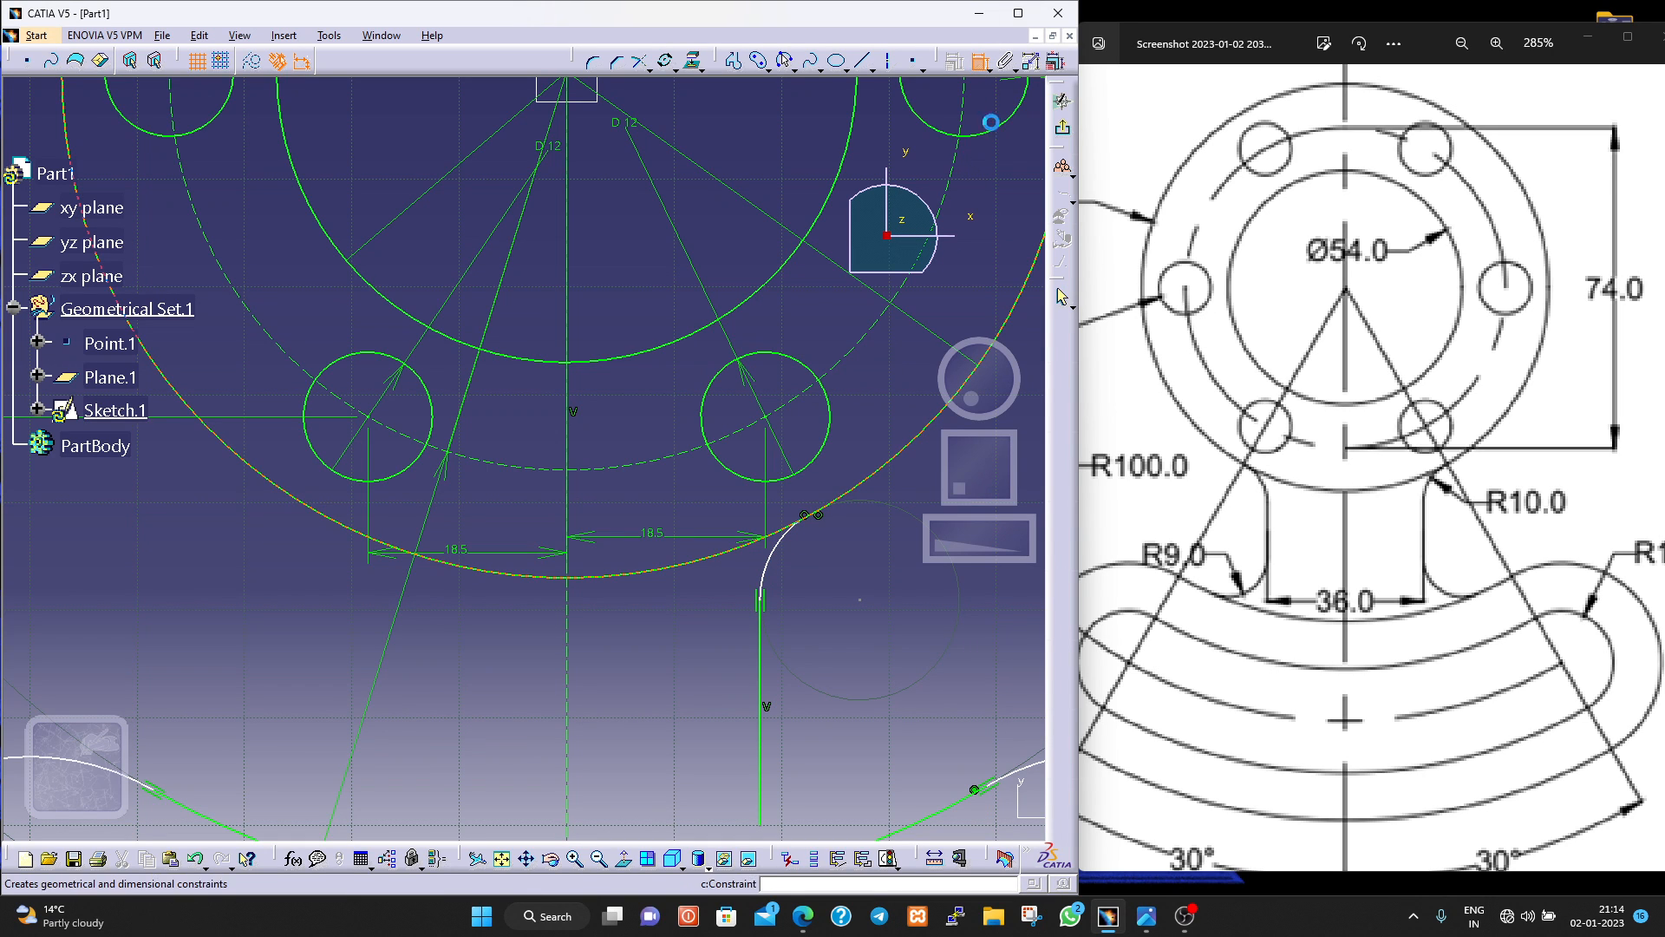
{"action": "left_click", "coordinate": [768, 564]}
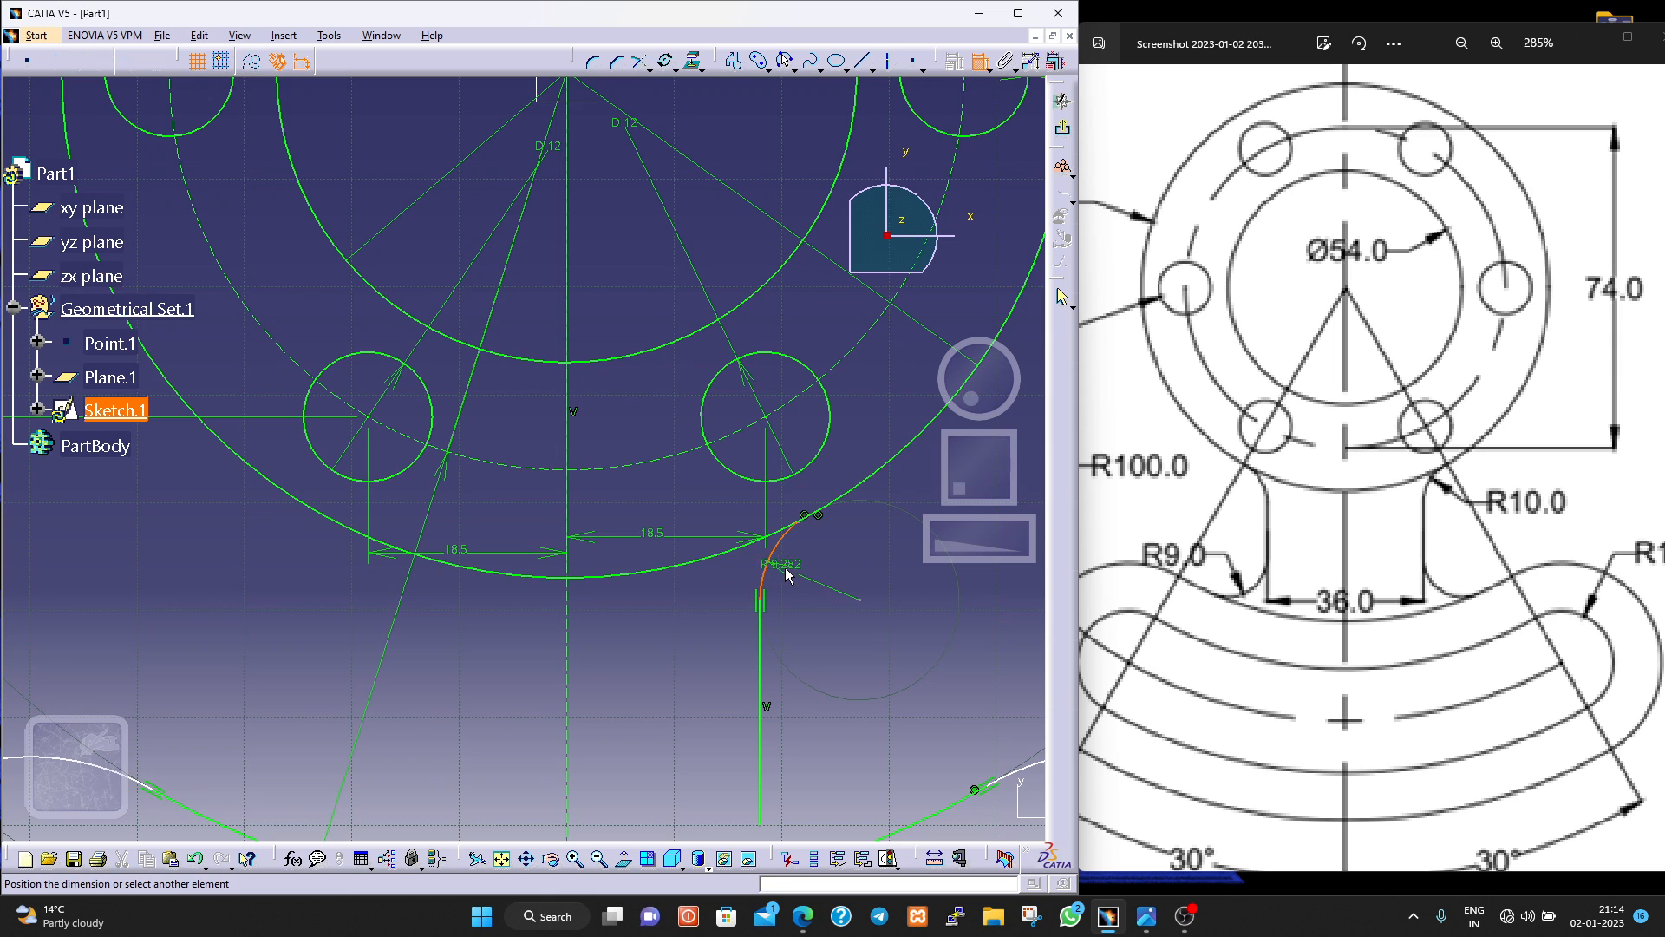
{"action": "left_click", "coordinate": [813, 577]}
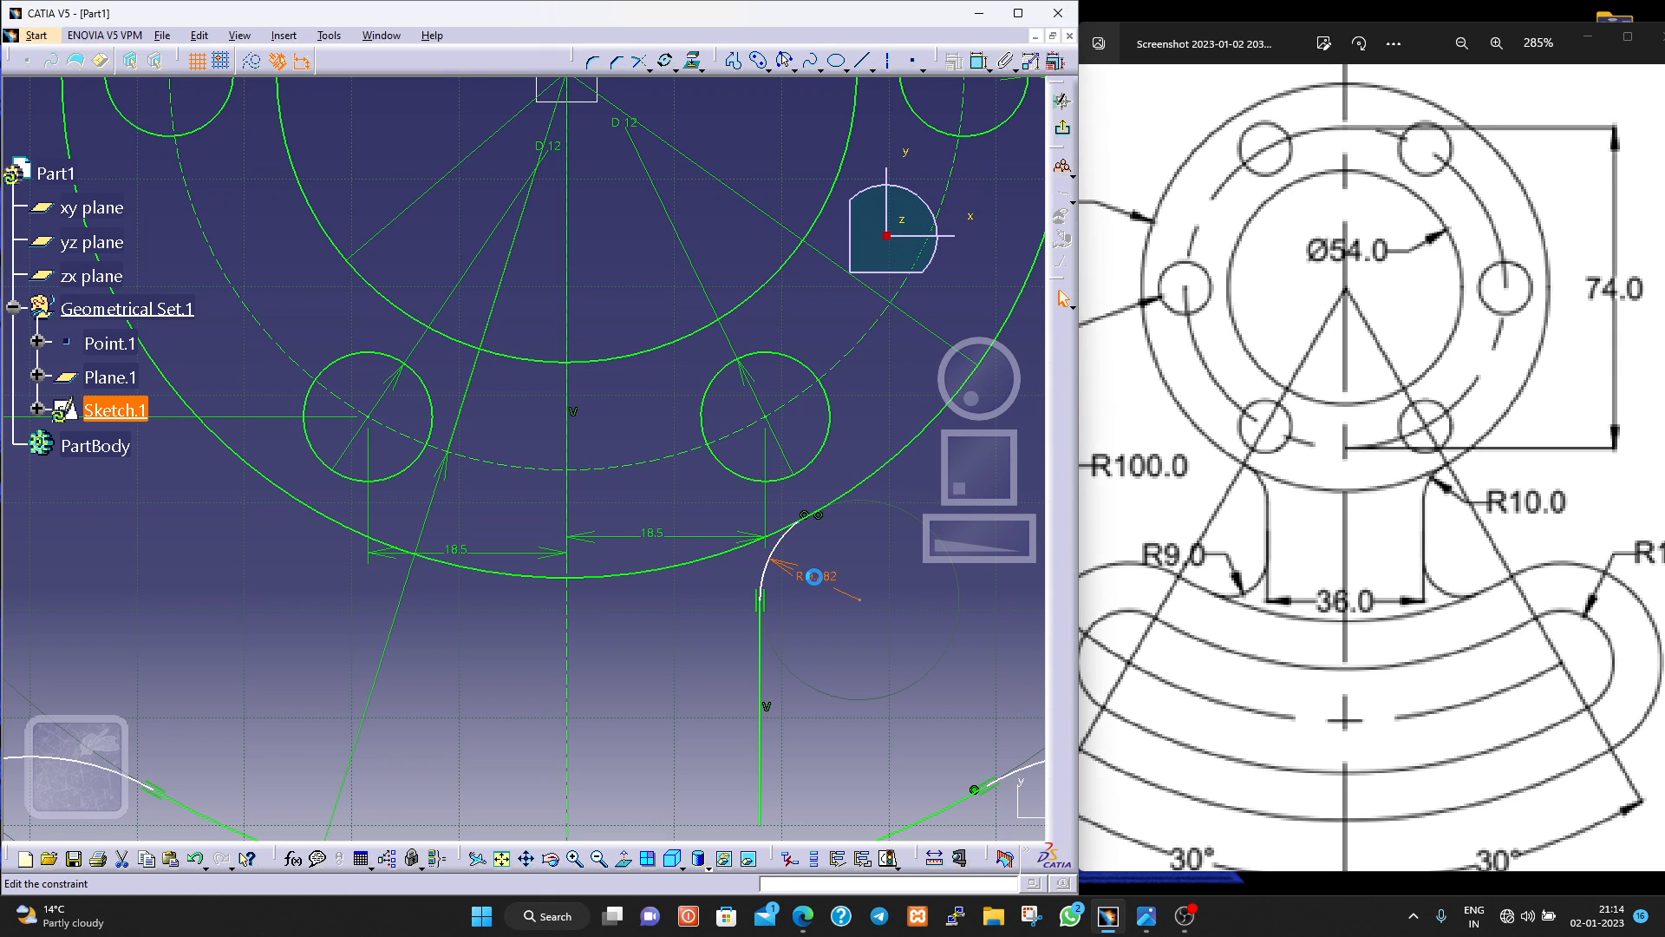
{"action": "double_click", "coordinate": [813, 577]}
{"action": "type", "text": "10mm"}
{"action": "key", "text": "Return"}
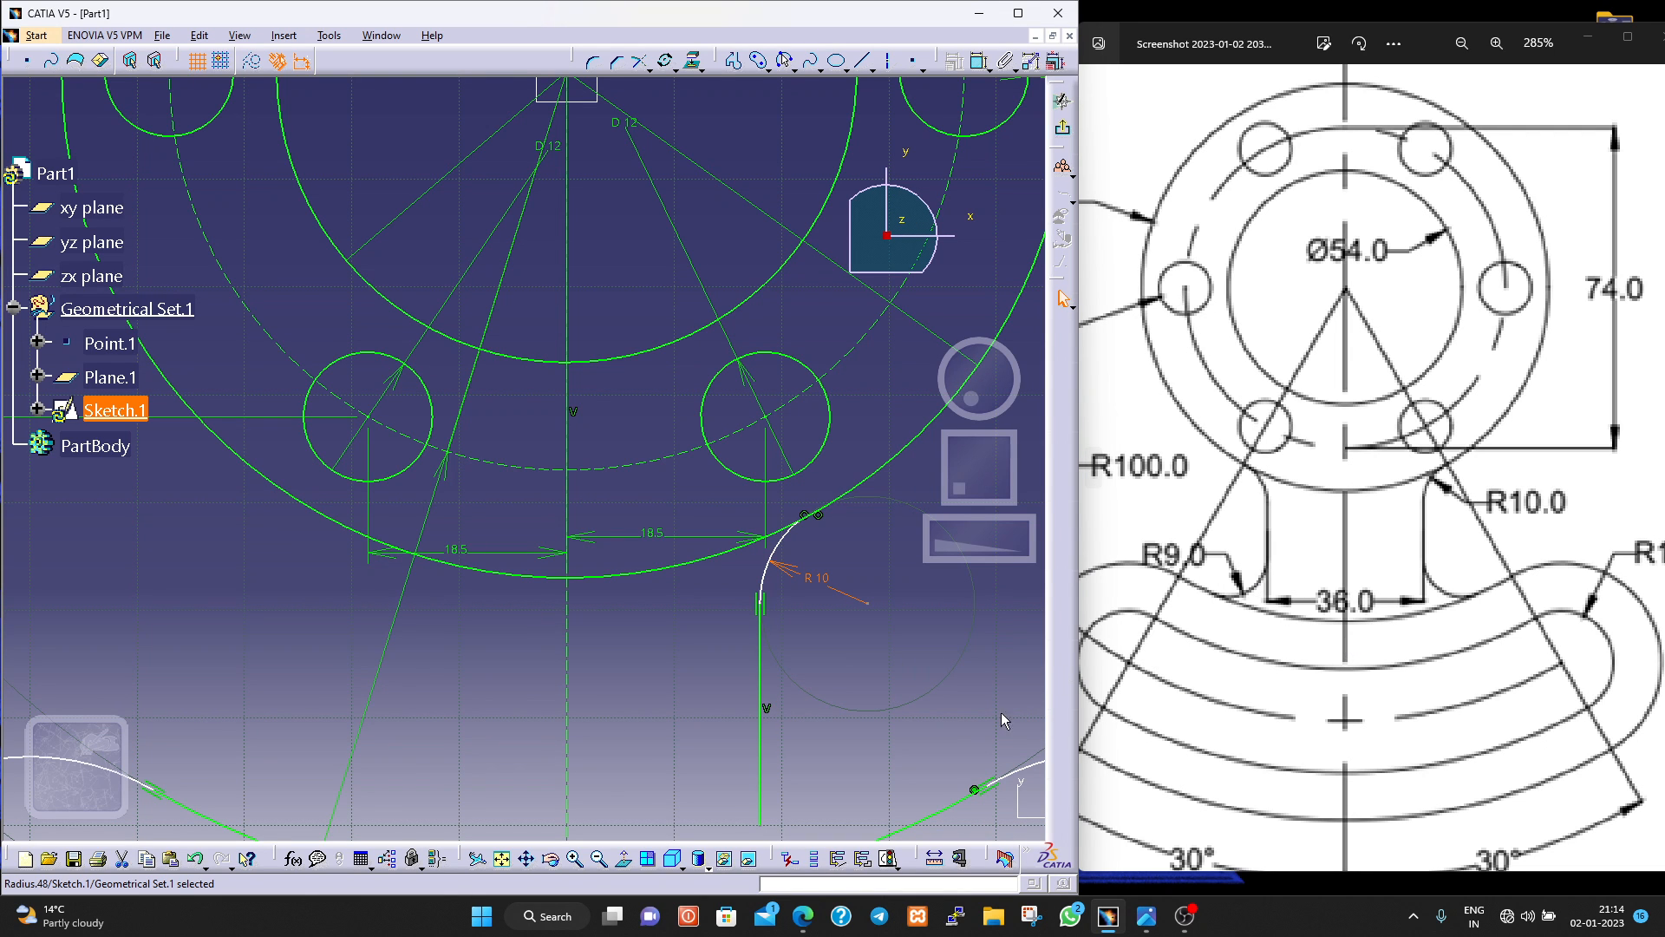
Draw a three-point arc of about 15 mm radius from the web line's lower end to the curved profile's upper edge.
{"action": "mouse_move", "coordinate": [846, 725]}
{"action": "middle_mouse_down"}
{"action": "mouse_move", "coordinate": [733, 460]}
{"action": "mouse_move", "coordinate": [706, 453]}
{"action": "middle_mouse_up"}
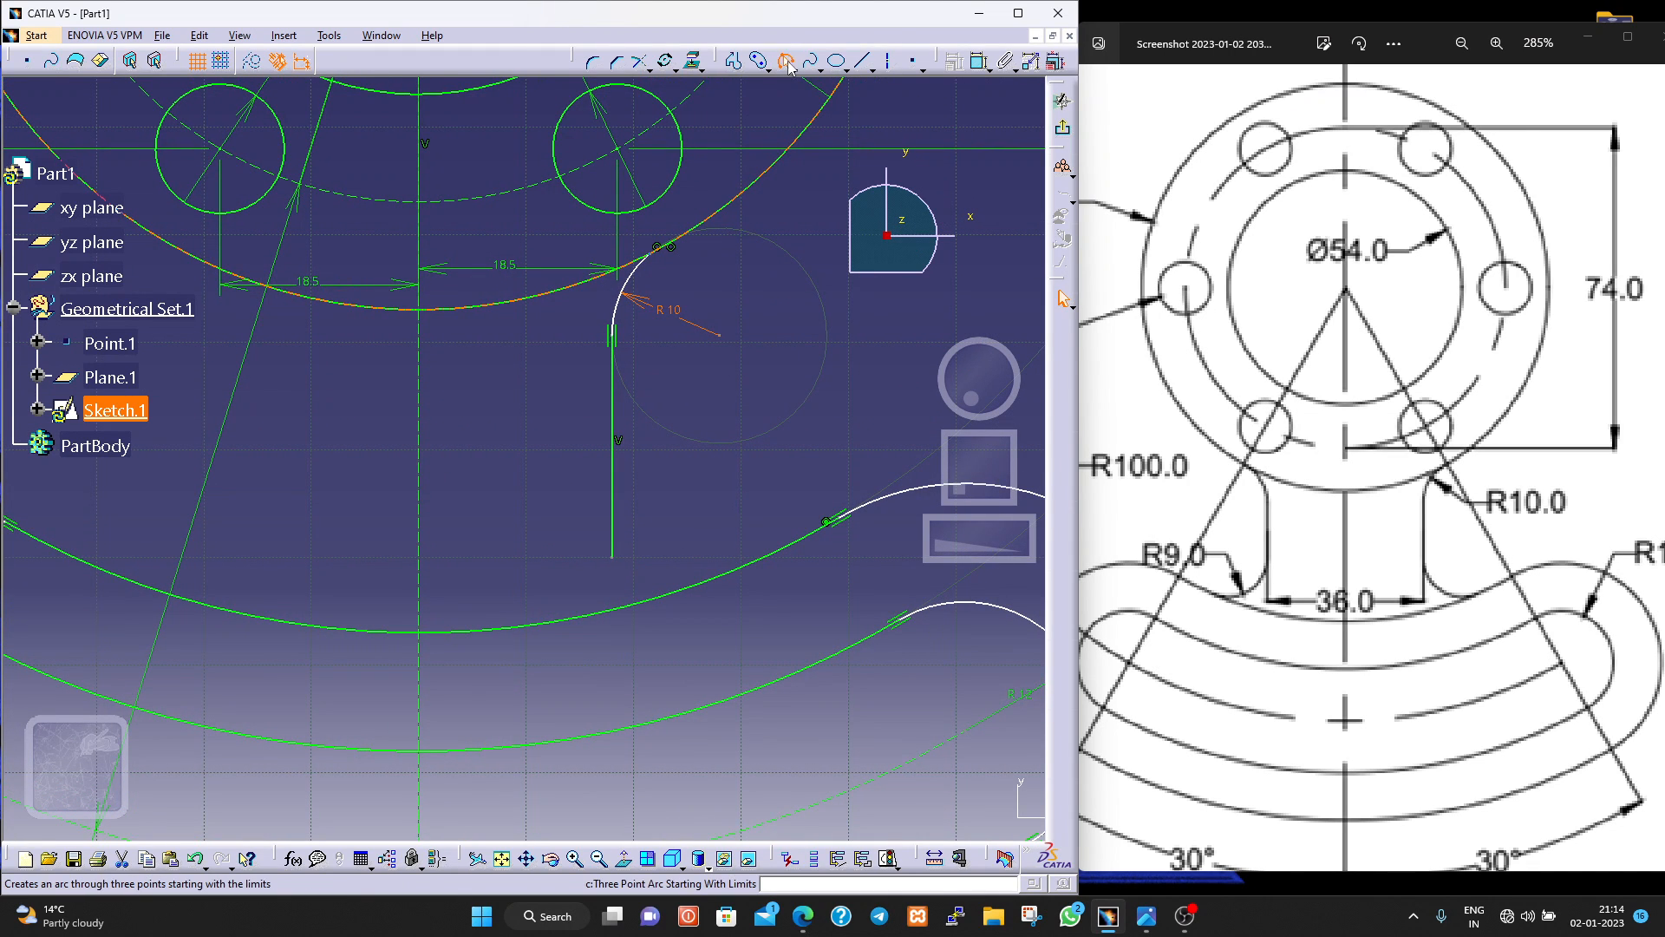
{"action": "left_click", "coordinate": [785, 60]}
{"action": "left_click", "coordinate": [612, 556]}
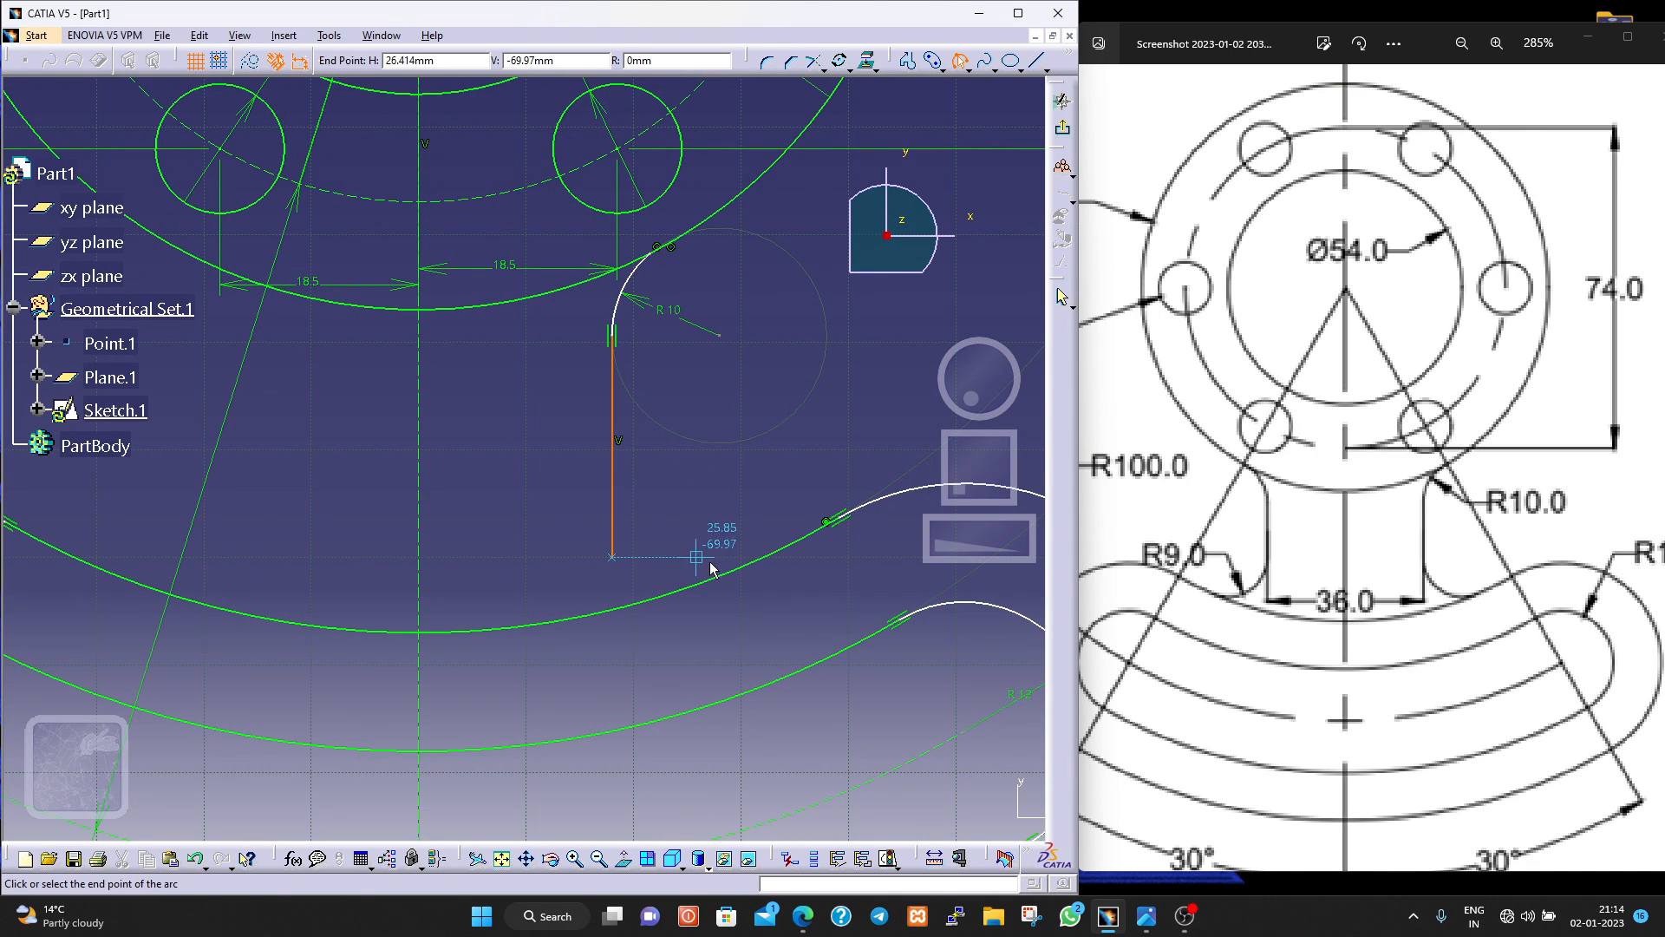
{"action": "left_click", "coordinate": [733, 573]}
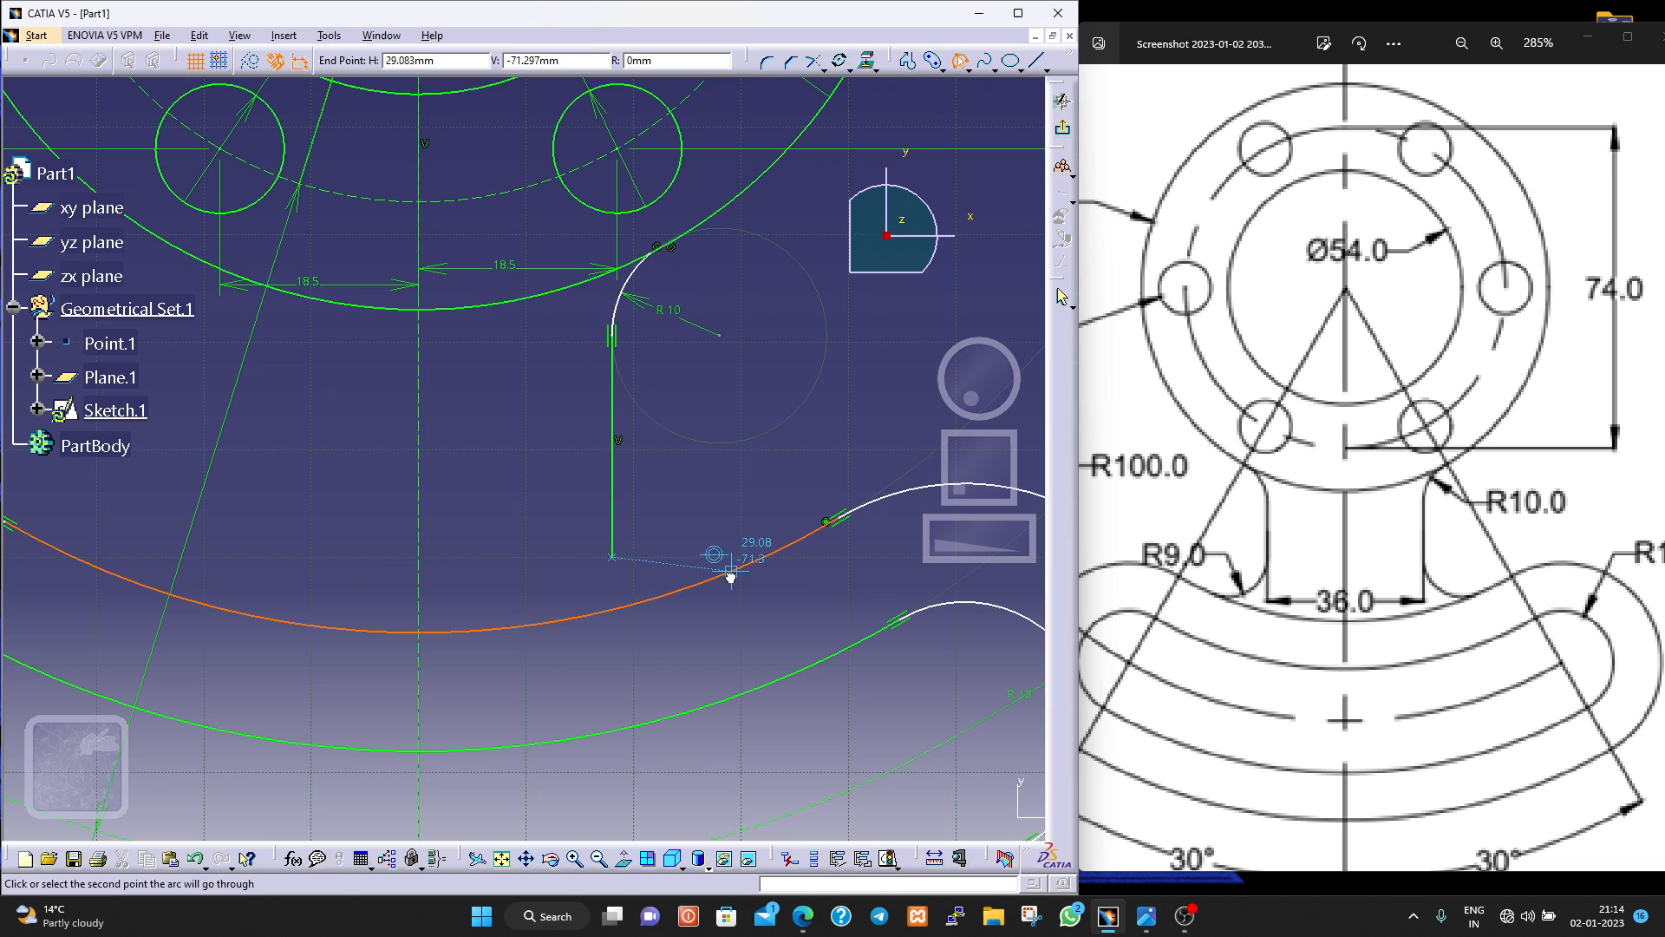
{"action": "left_click", "coordinate": [672, 583]}
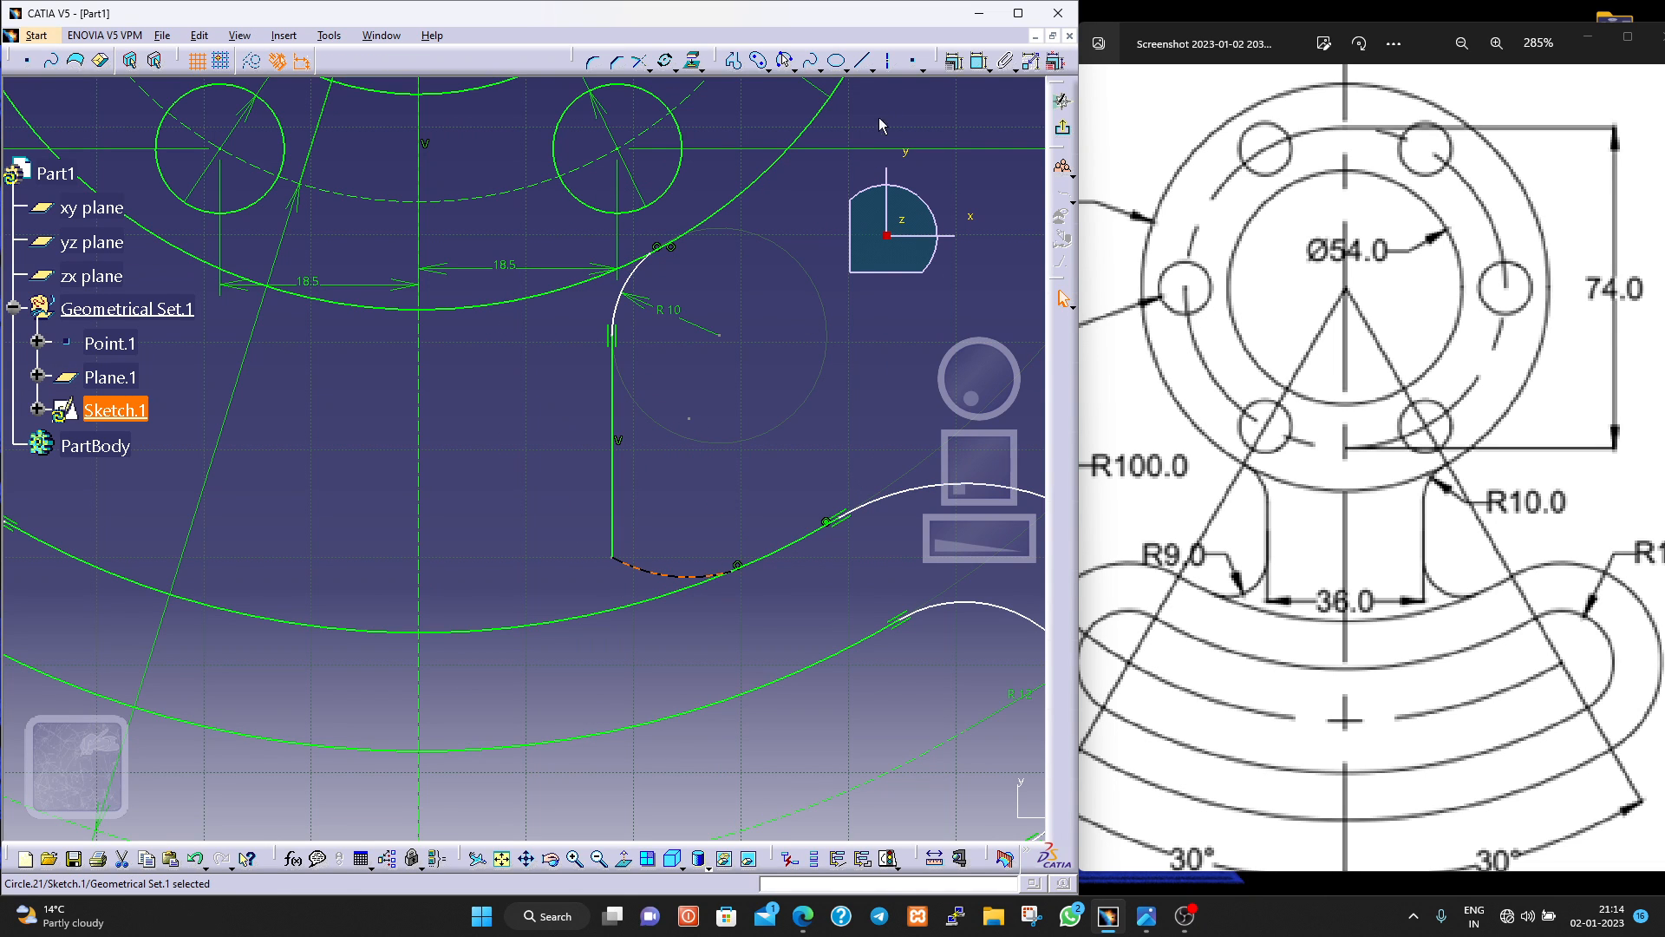
Dimension the radius of the arc joining the web line to the curved profile and set it to 9 mm.
{"action": "left_click", "coordinate": [980, 59]}
{"action": "left_click", "coordinate": [709, 574]}
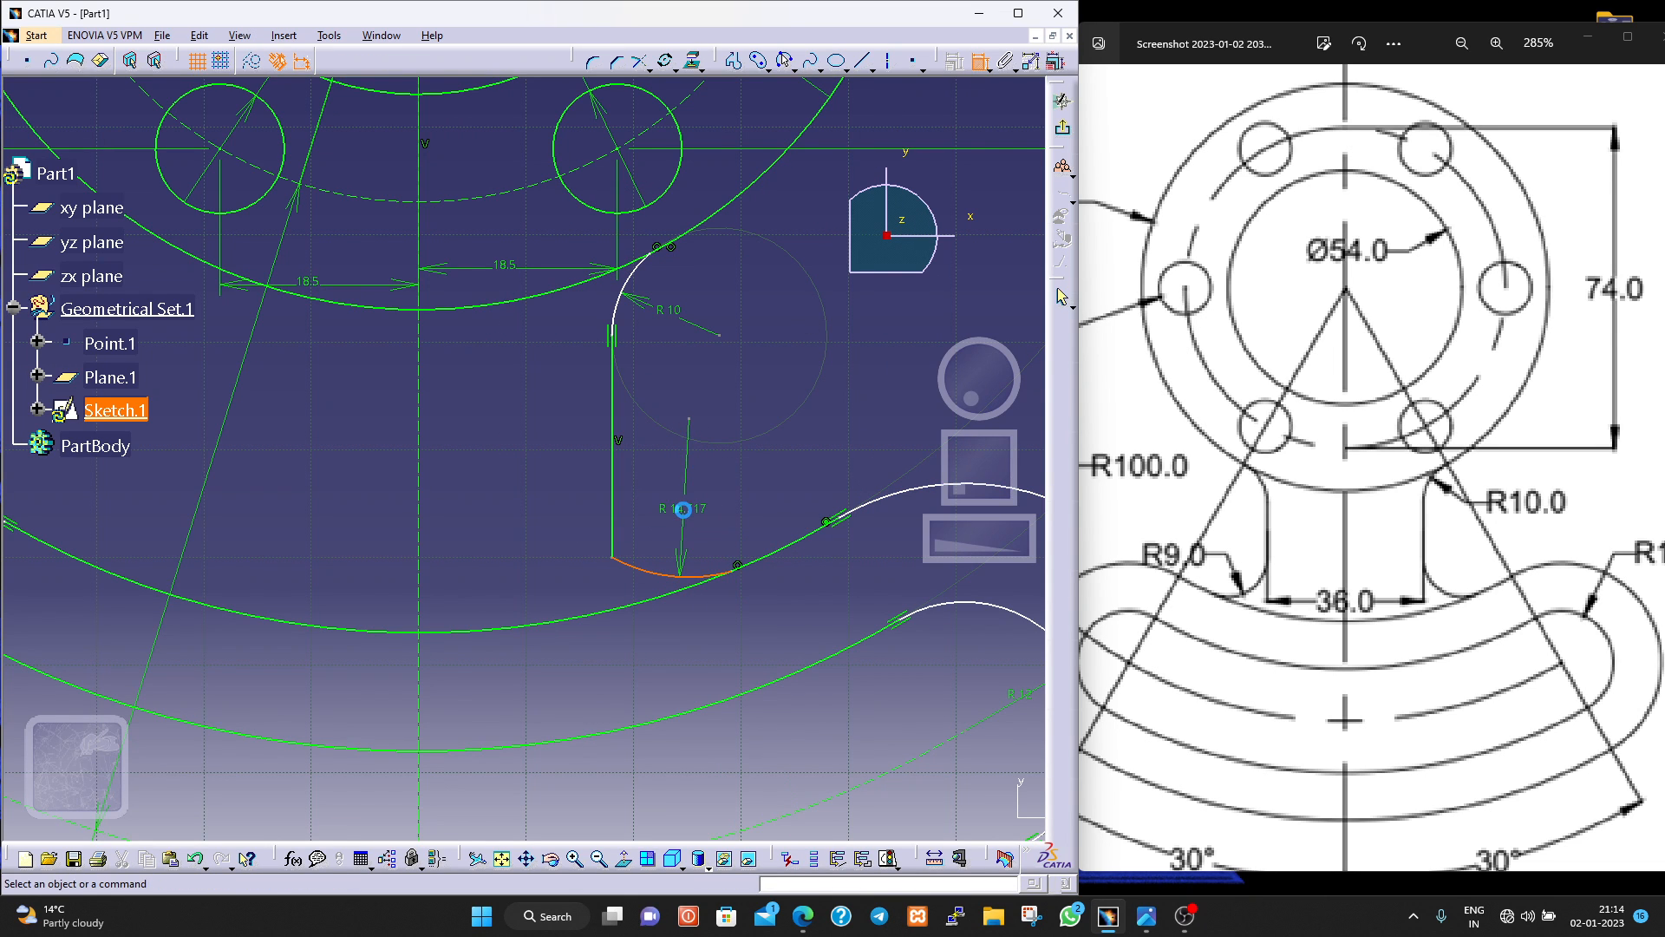
{"action": "left_click", "coordinate": [683, 506]}
{"action": "double_click", "coordinate": [687, 503]}
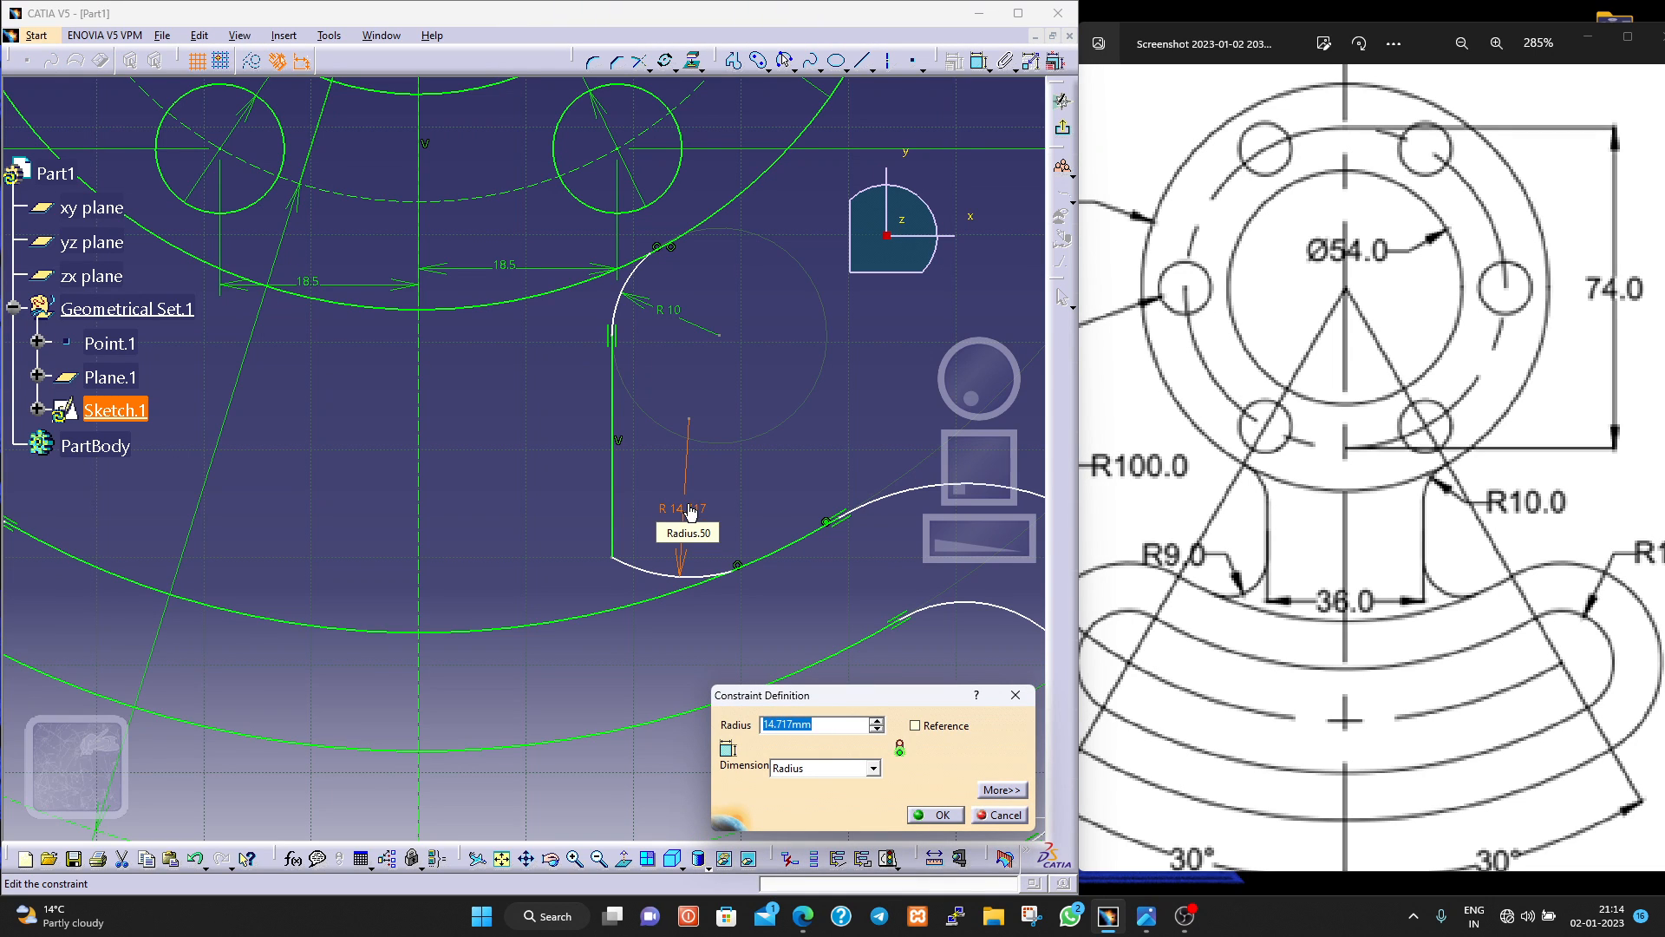
{"action": "type", "text": "9"}
{"action": "key", "text": "Return"}
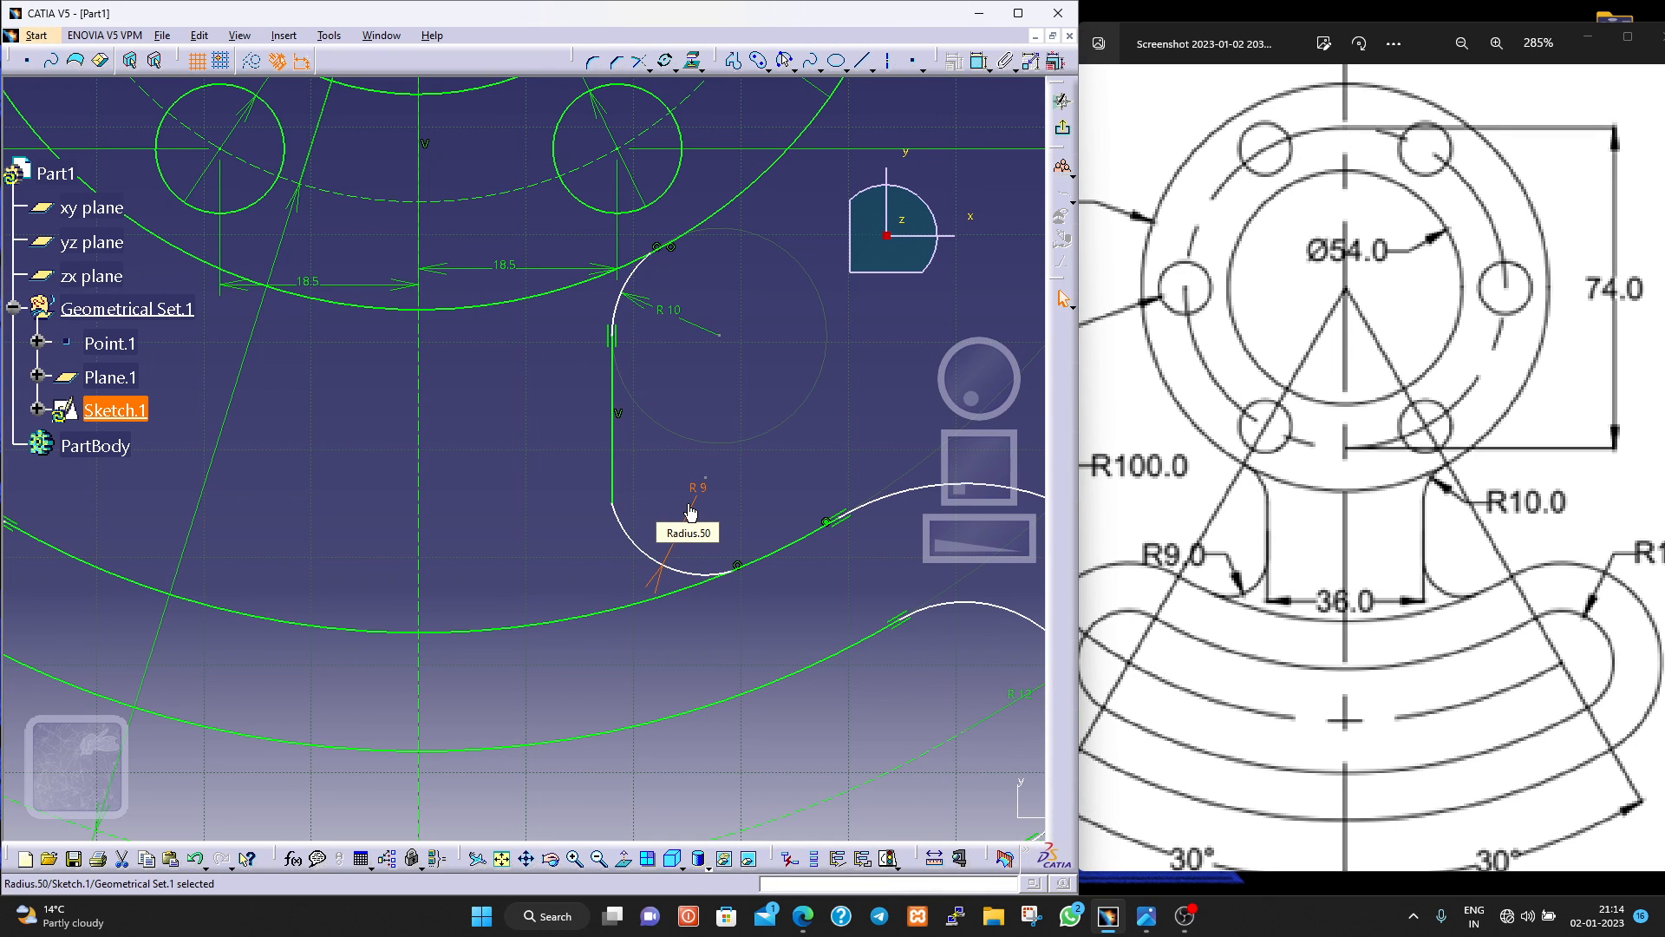
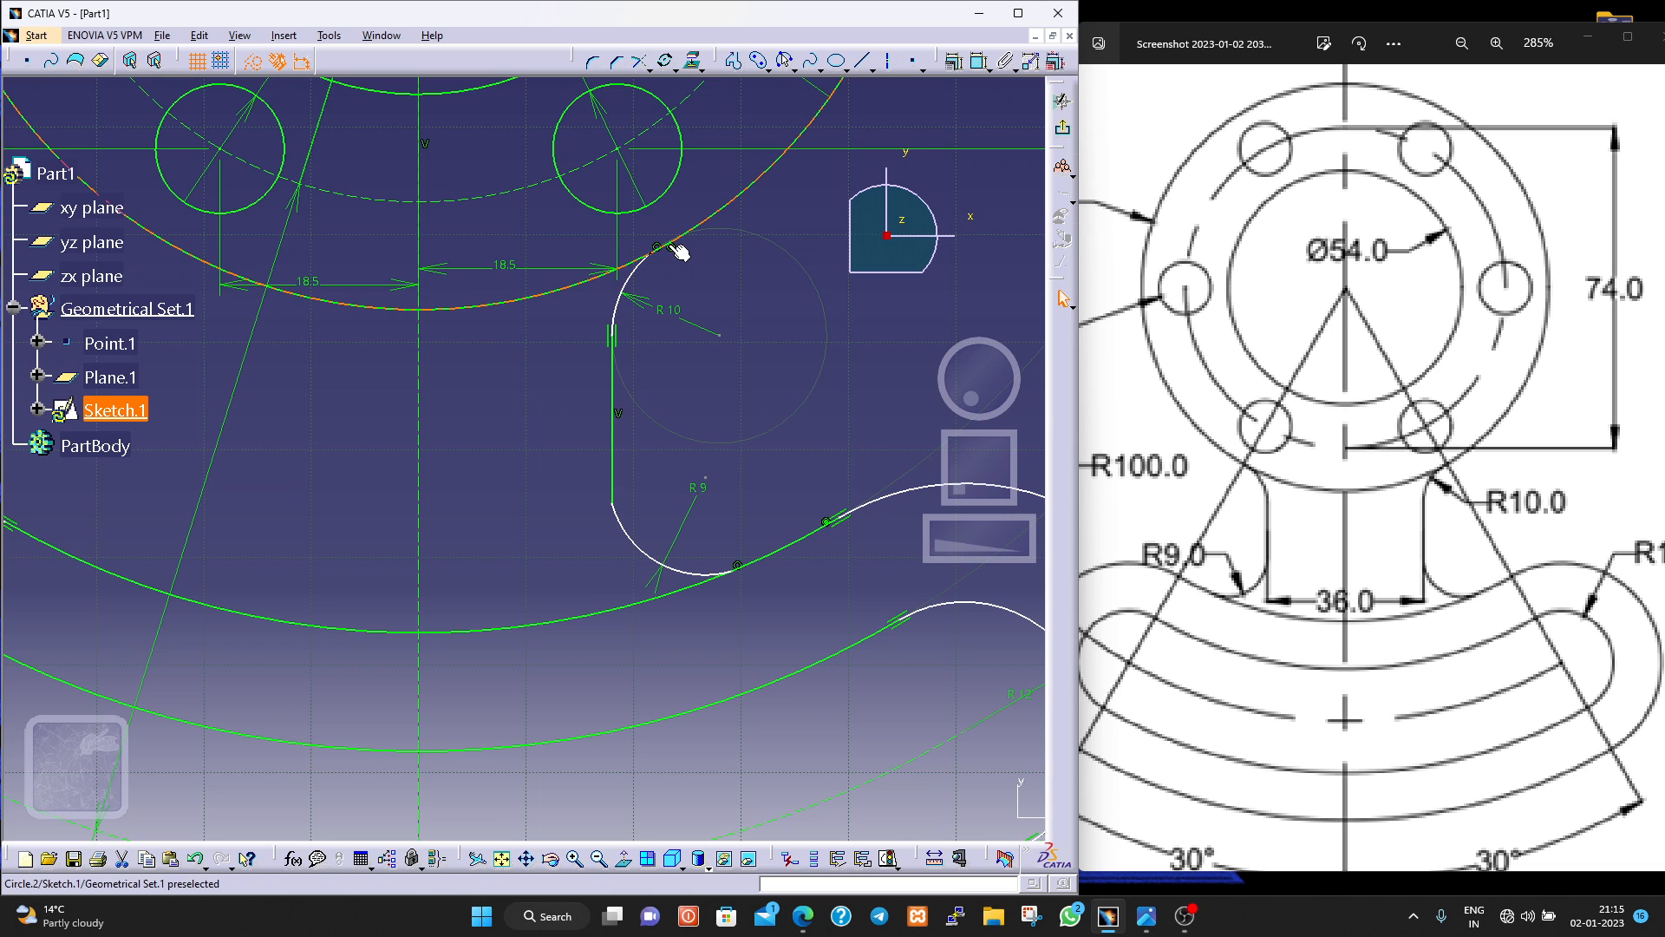
Apply a coincidence constraint between the R10 arc's upper end and the flange's outer circle.
{"action": "left_click", "coordinate": [679, 251]}
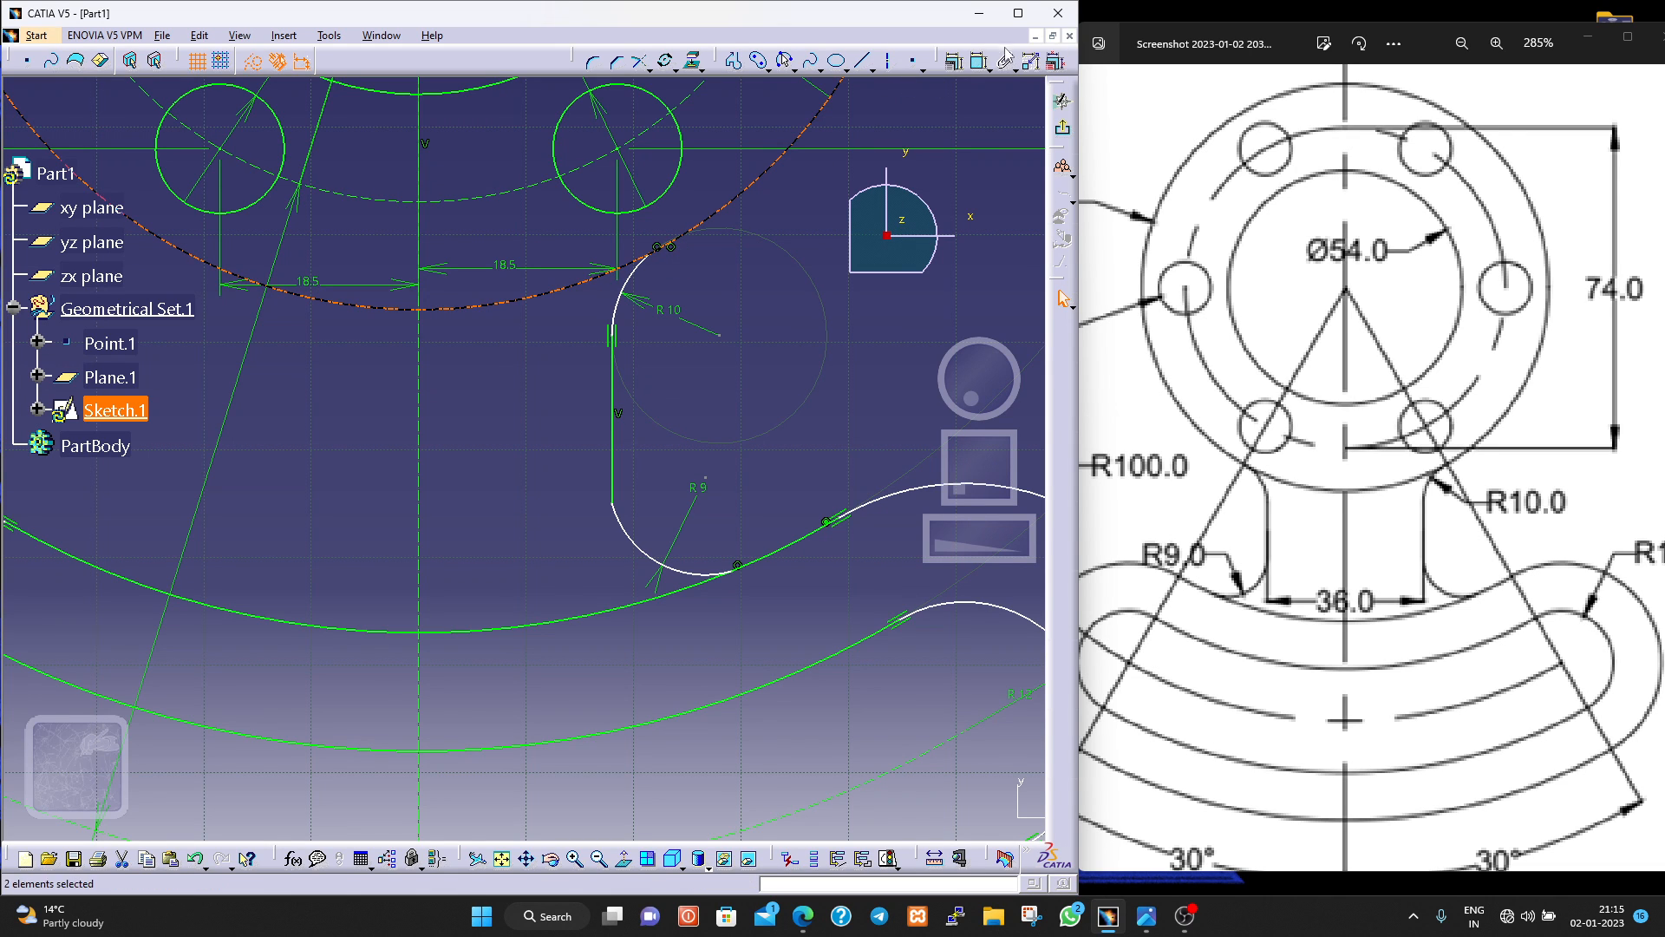
{"action": "left_click", "coordinate": [954, 62]}
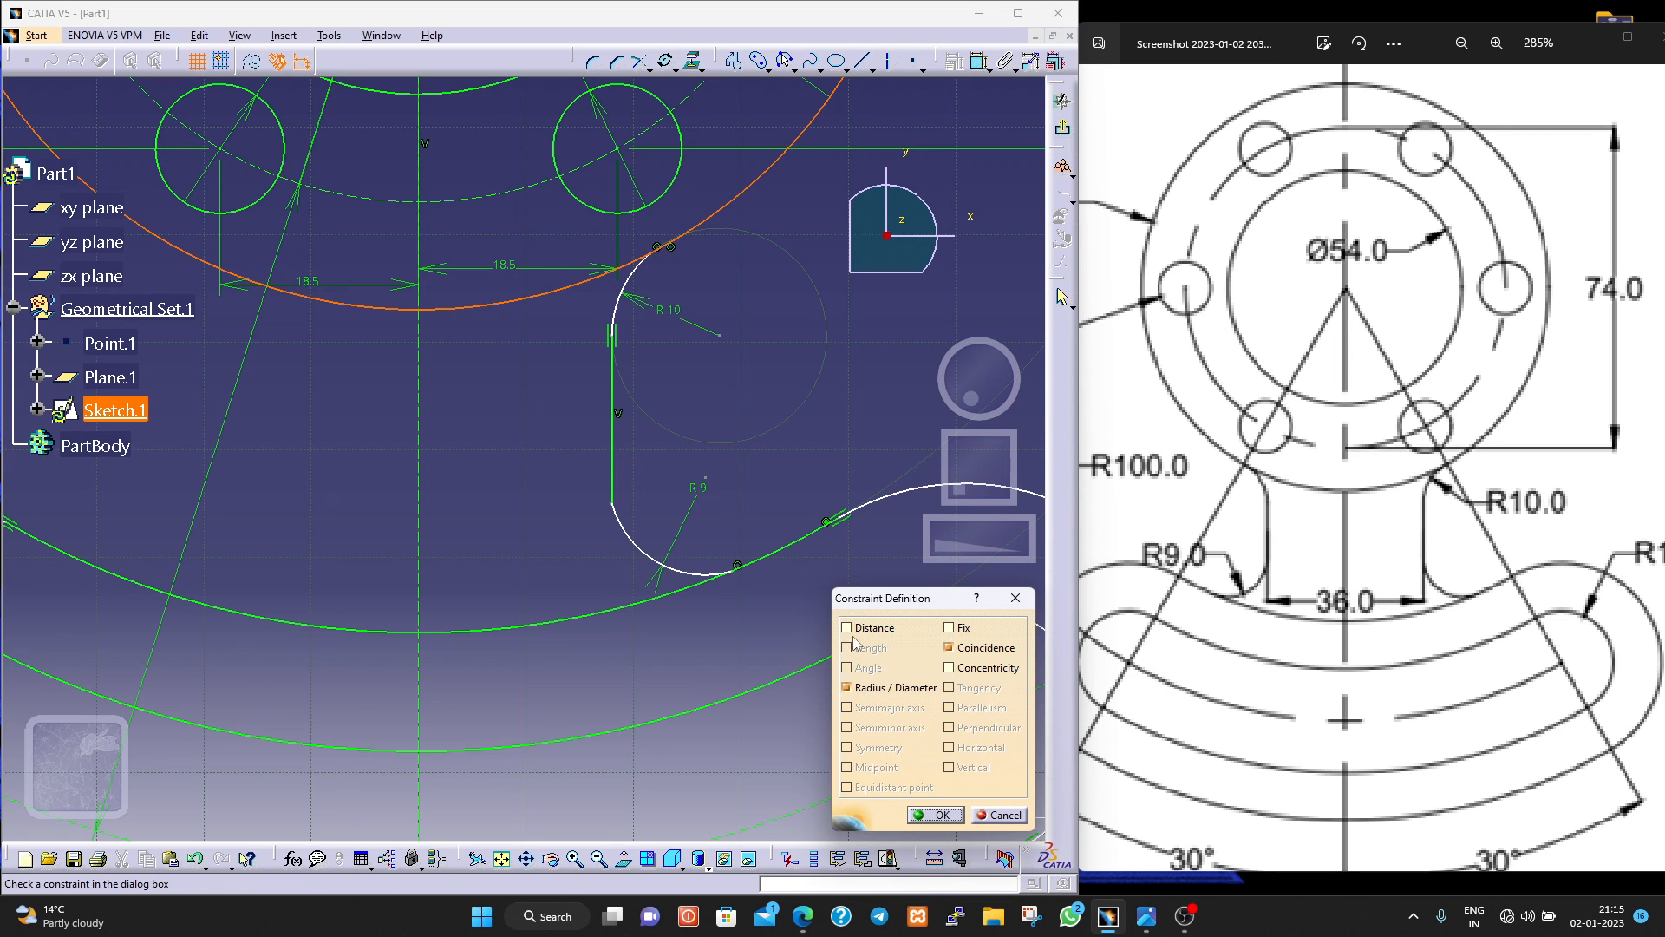
{"action": "left_click", "coordinate": [947, 647]}
{"action": "left_click", "coordinate": [935, 815]}
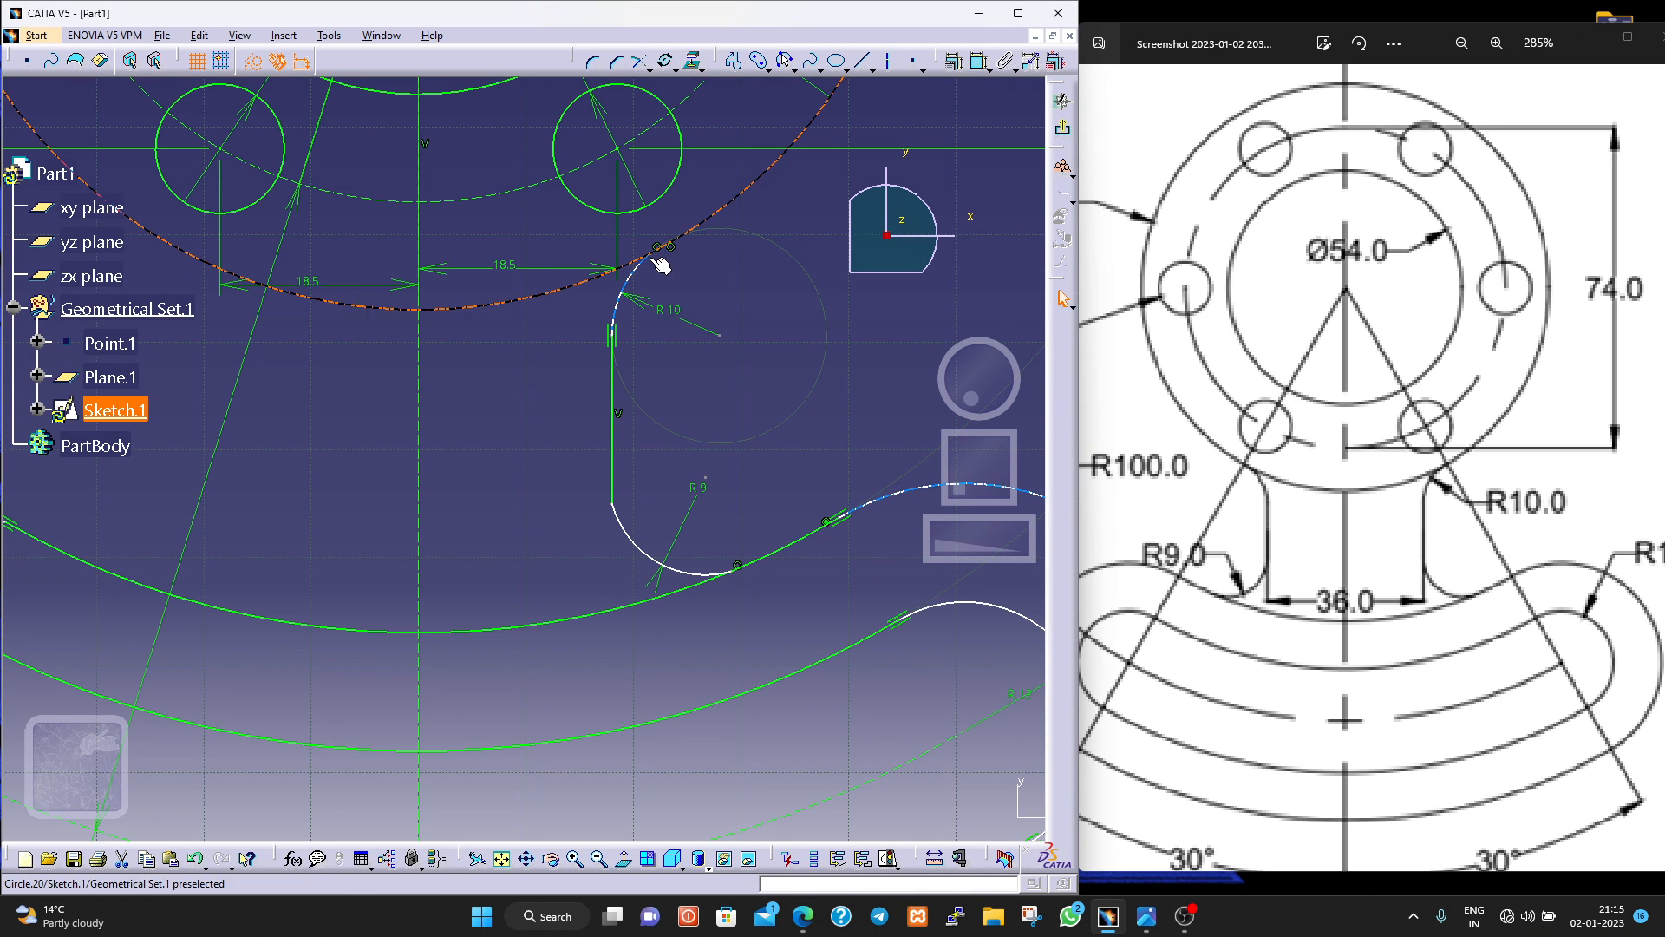
Test the R10 arc's upper end for movement and shift the web line's junction with the R9 arc slightly upward.
{"action": "mouse_move", "coordinate": [653, 253]}
{"action": "left_mouse_down"}
{"action": "mouse_move", "coordinate": [695, 243]}
{"action": "mouse_move", "coordinate": [669, 277]}
{"action": "left_mouse_up"}
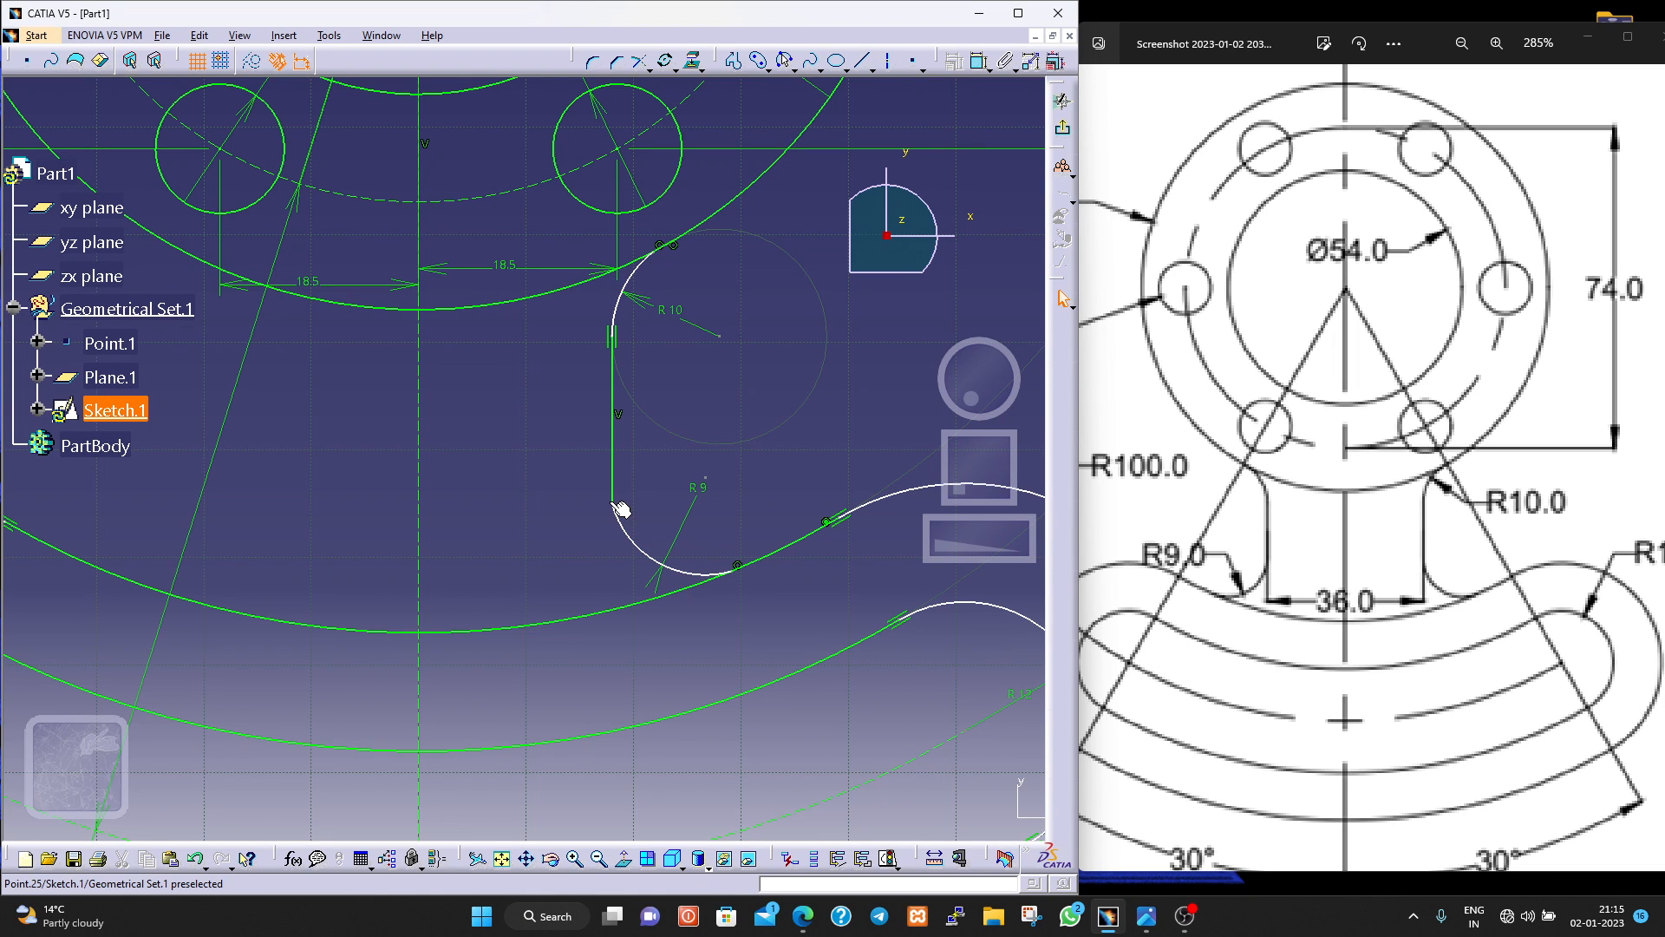
{"action": "mouse_move", "coordinate": [613, 508]}
{"action": "left_mouse_down"}
{"action": "mouse_move", "coordinate": [616, 485]}
{"action": "mouse_move", "coordinate": [617, 539]}
{"action": "mouse_move", "coordinate": [637, 491]}
{"action": "left_mouse_up"}
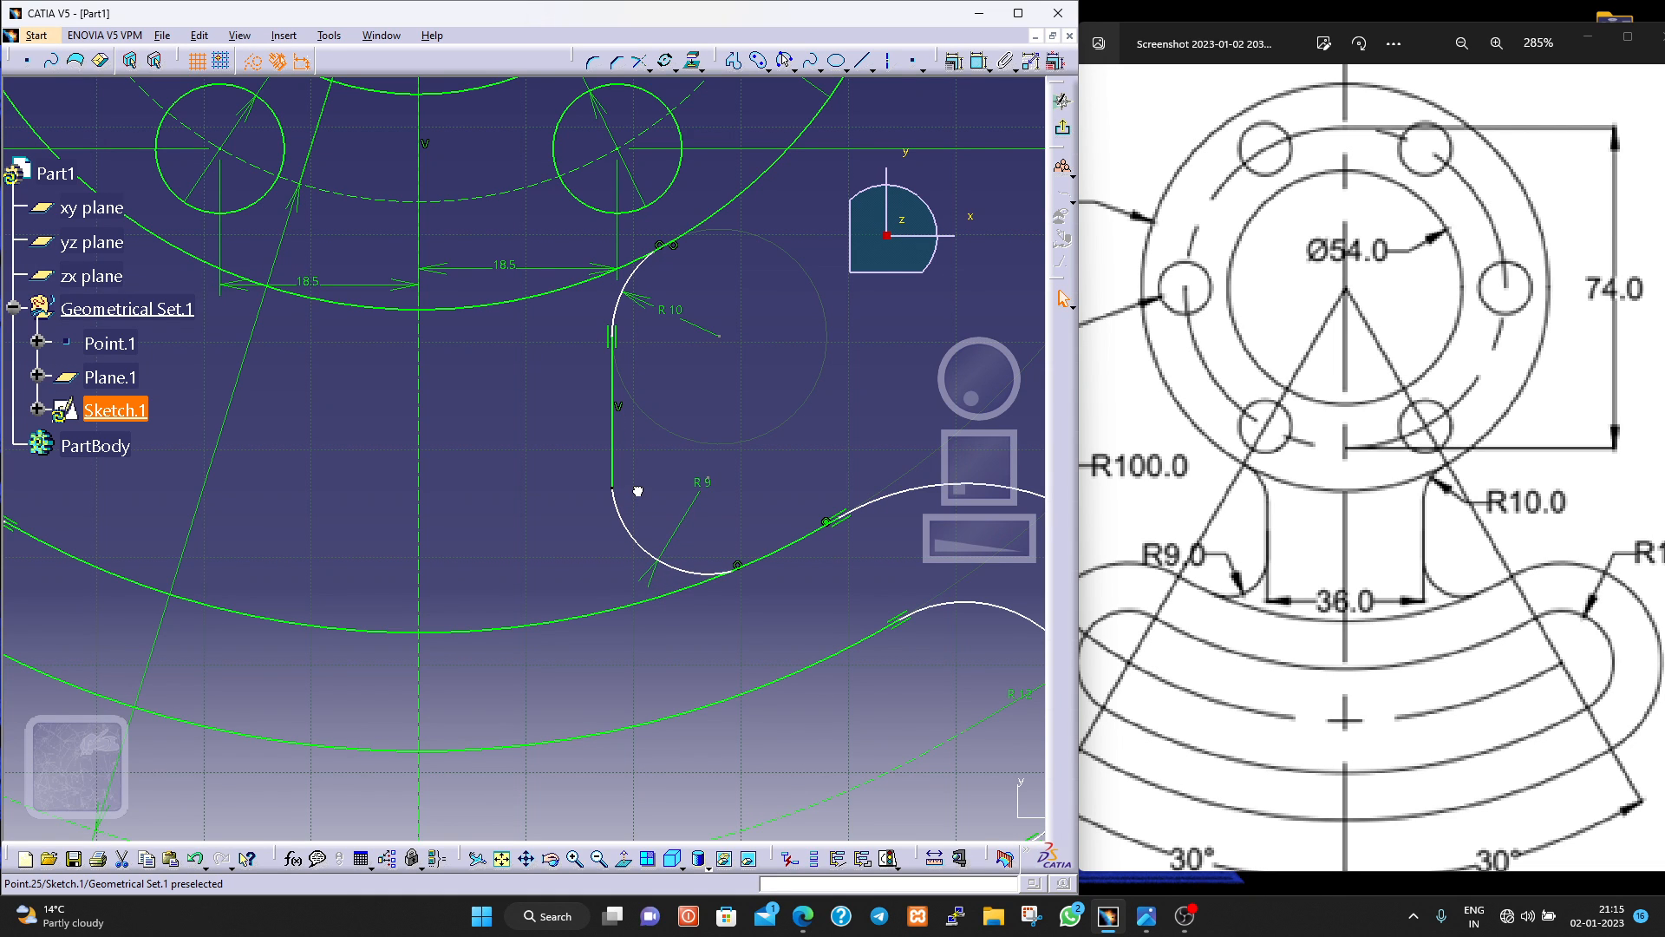
{"action": "left_click", "coordinate": [777, 428]}
{"action": "key", "text": "Delete"}
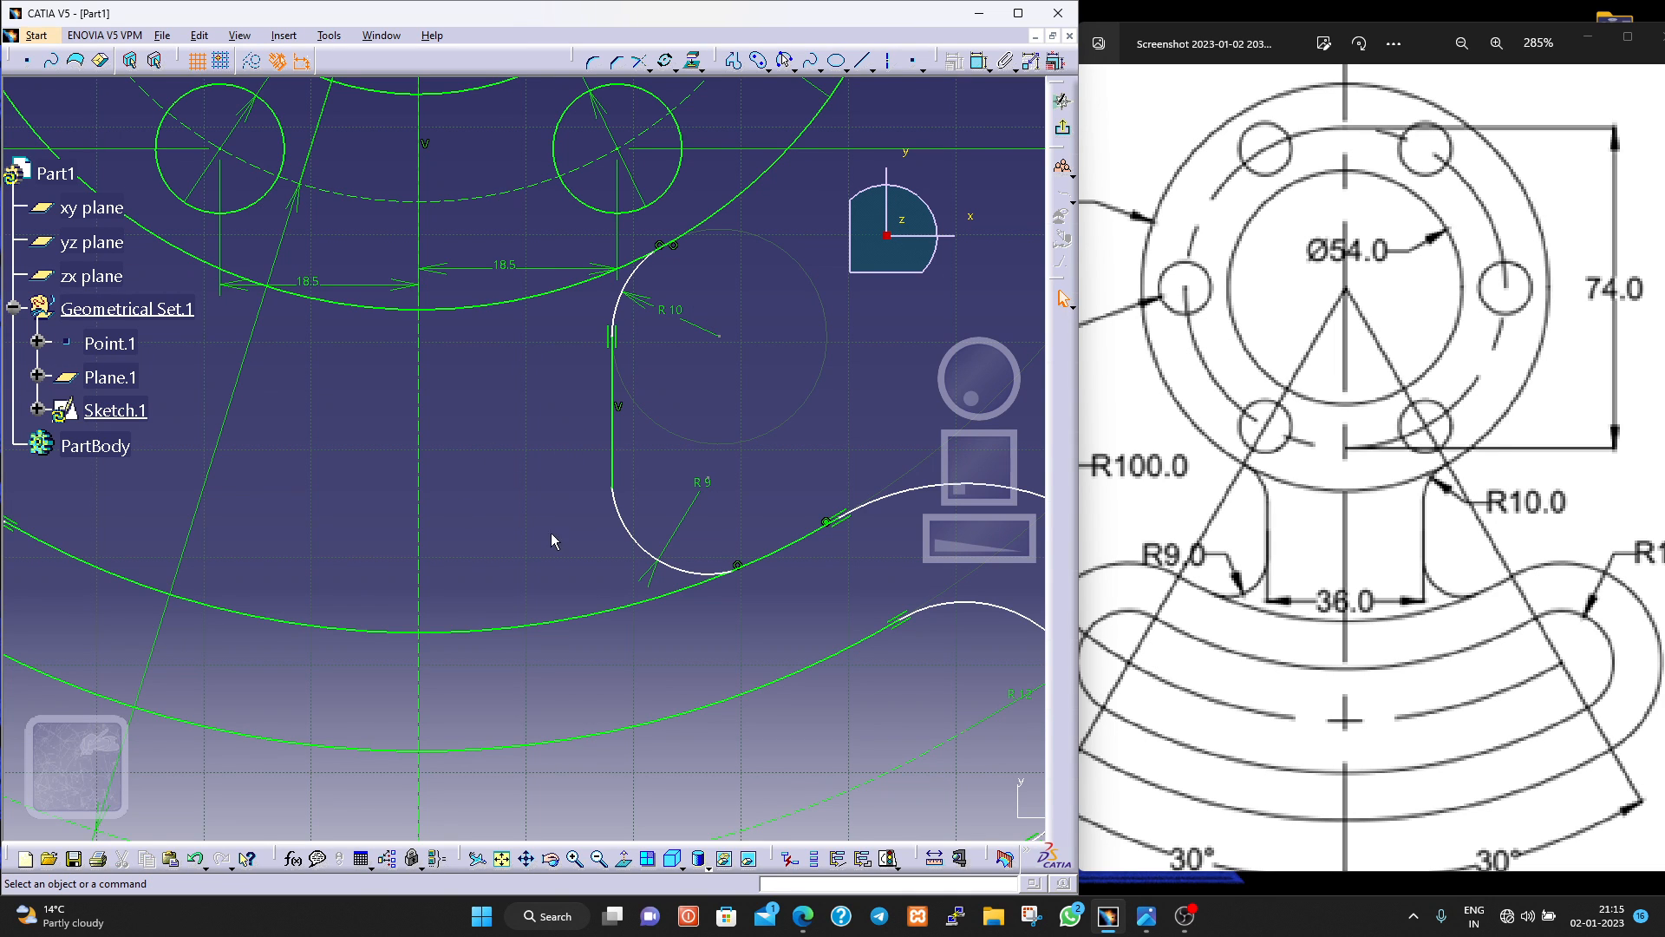
{"action": "scroll", "coordinate": [565, 538], "scroll_direction": "down", "scroll_amount": 1}
{"action": "scroll", "coordinate": [564, 539], "scroll_direction": "up", "scroll_amount": 2}
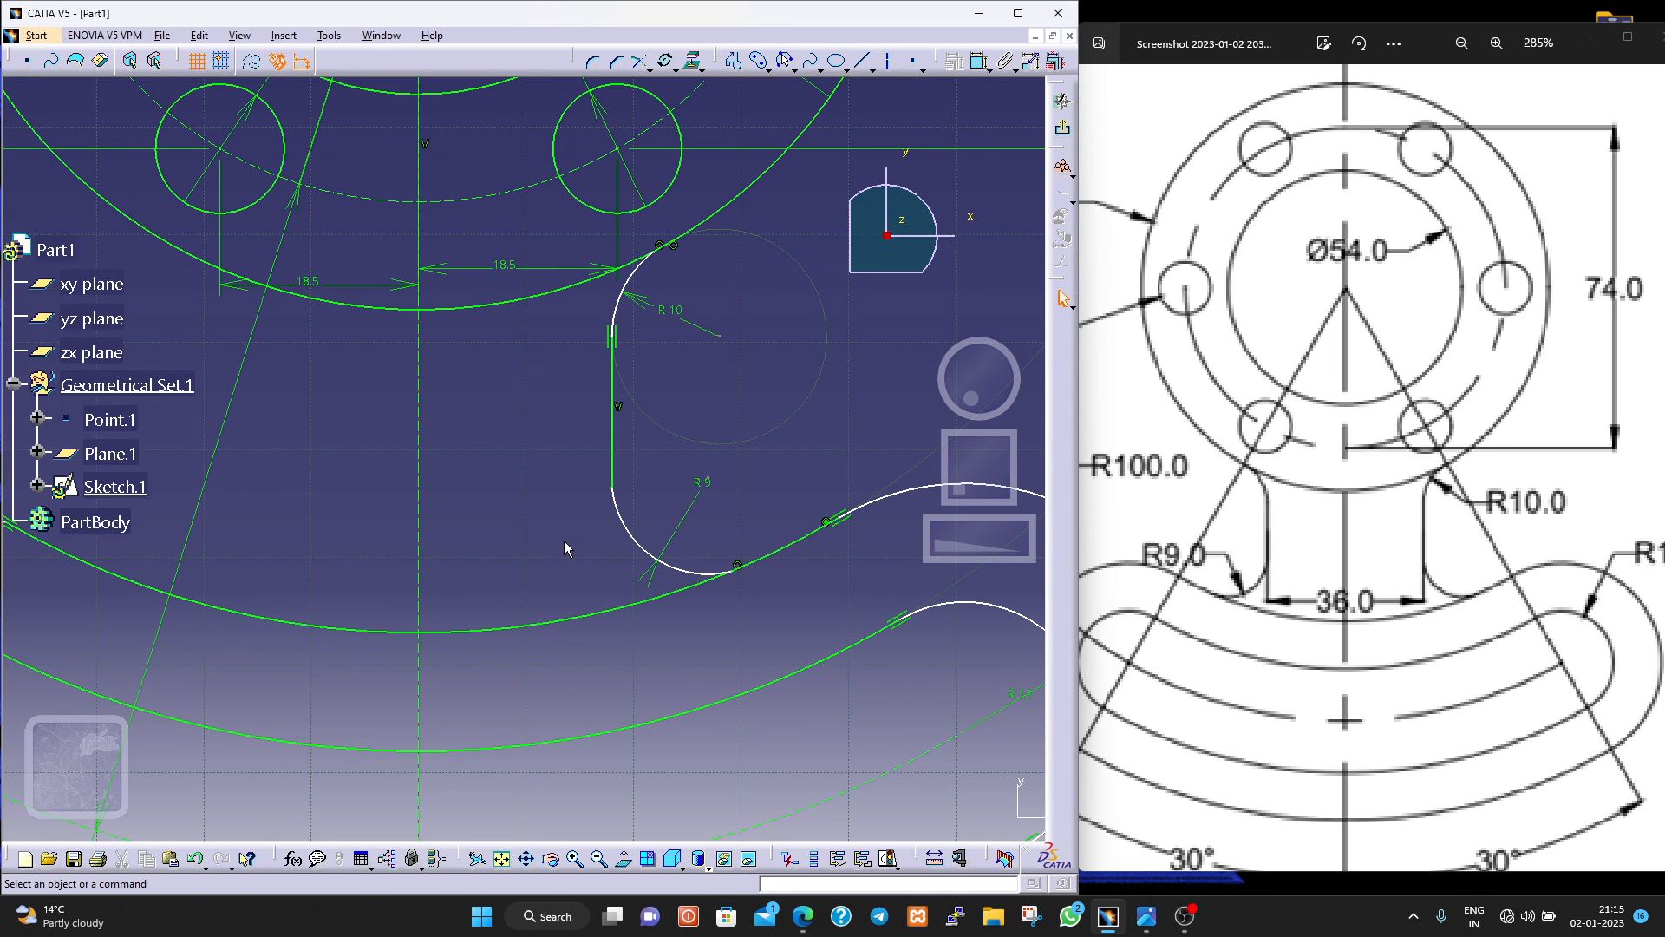
{"action": "scroll", "coordinate": [565, 541], "scroll_direction": "down", "scroll_amount": 2}
{"action": "middle_click_drag", "start_coordinate": [564, 539], "coordinate": [585, 698]}
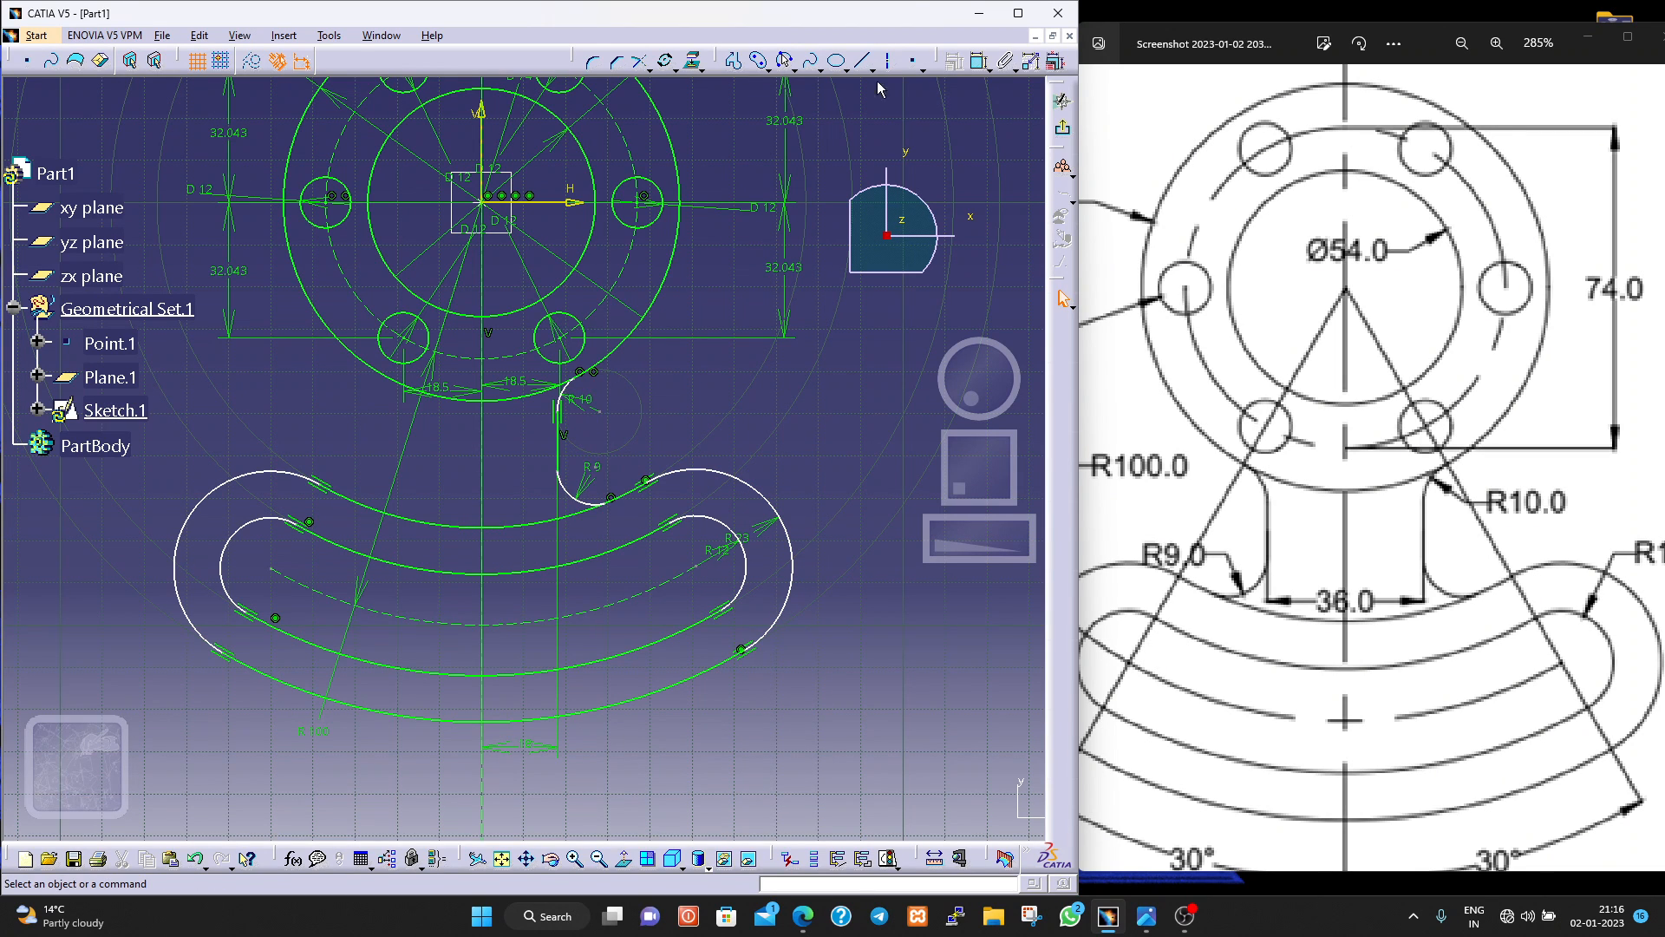
Select the connected web profile with Auto Search and mirror it about the vertical centreline.
{"action": "right_click", "coordinate": [565, 397]}
{"action": "mouse_move", "coordinate": [694, 665]}
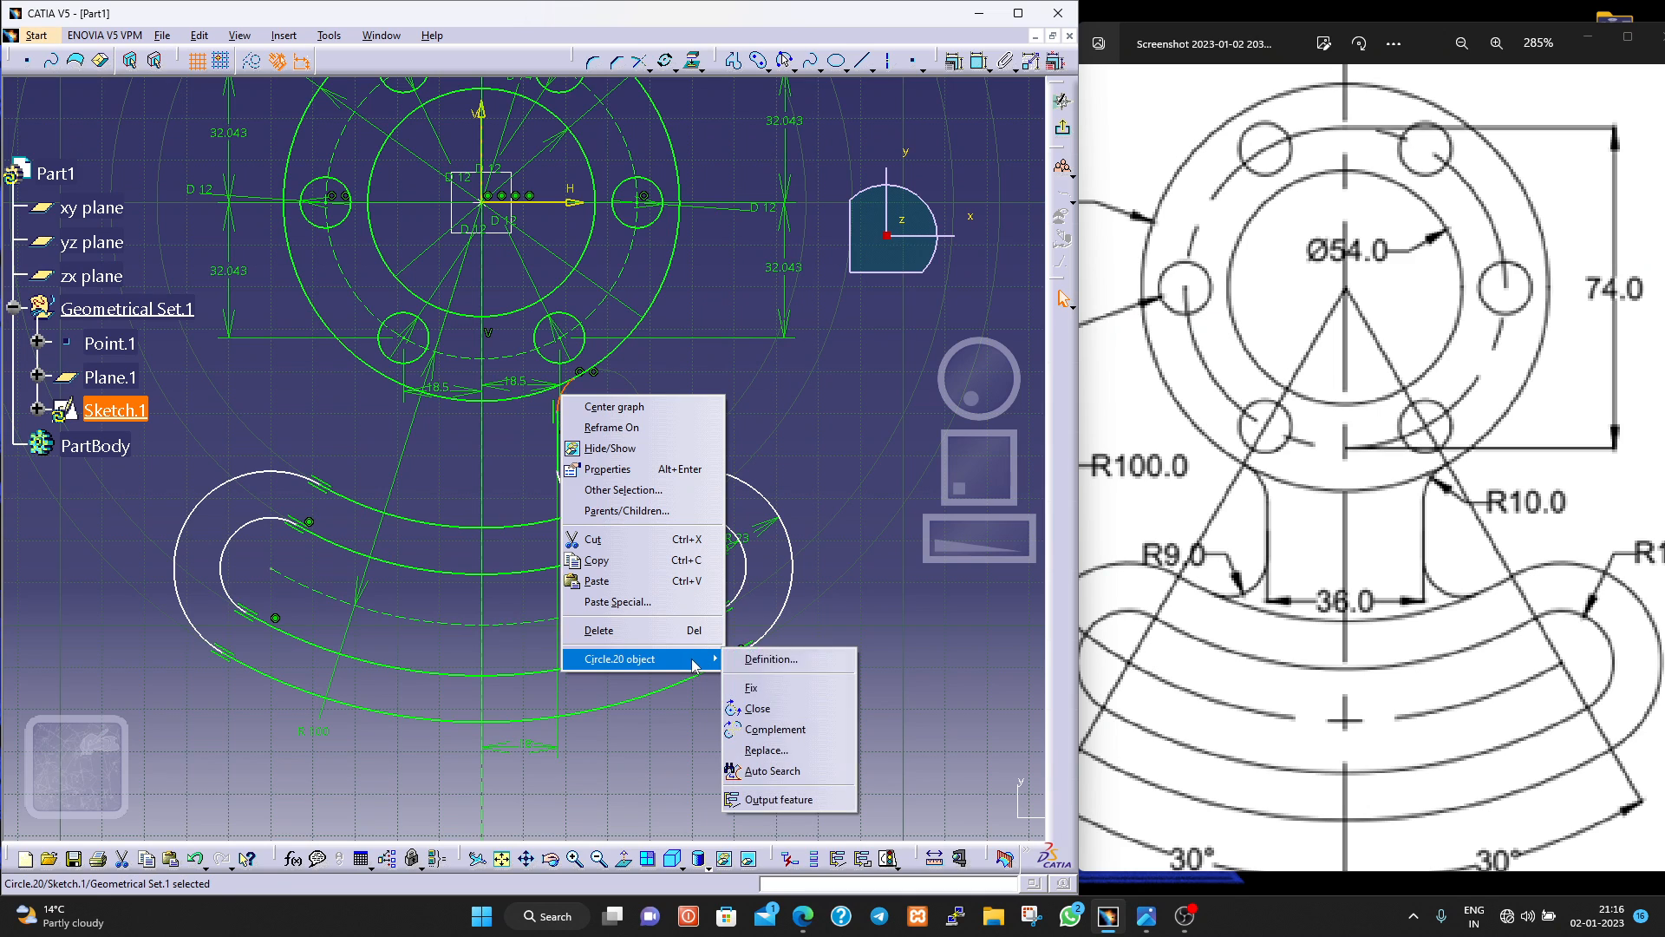
{"action": "left_click", "coordinate": [803, 775]}
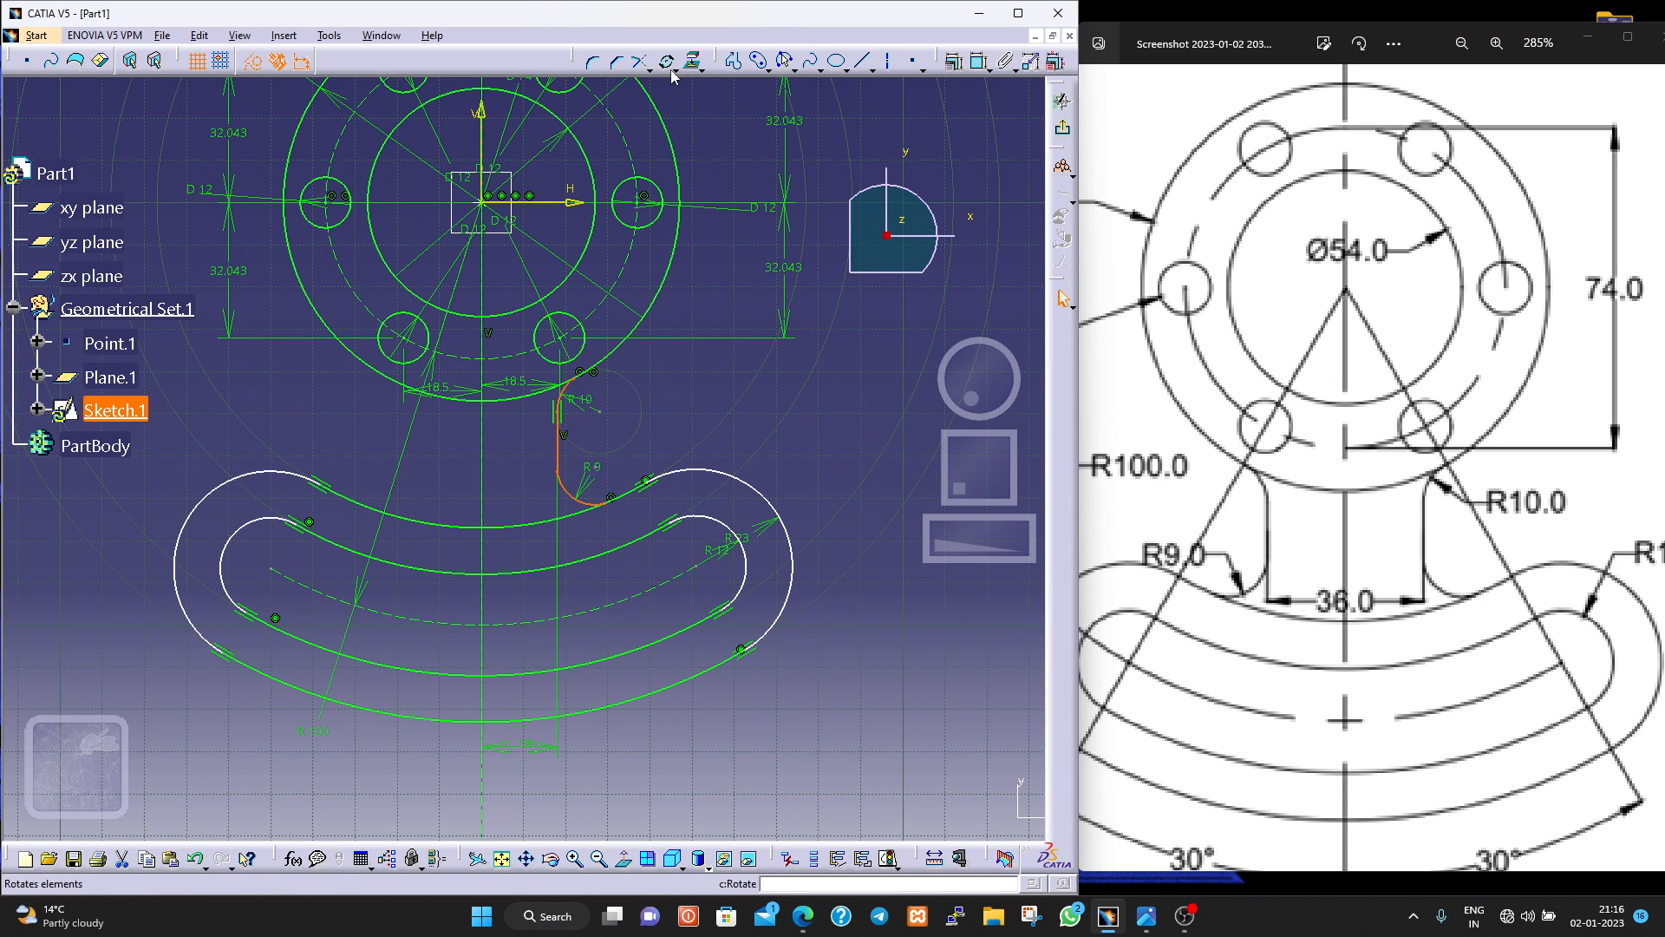
{"action": "left_click", "coordinate": [700, 68]}
{"action": "left_click", "coordinate": [689, 97]}
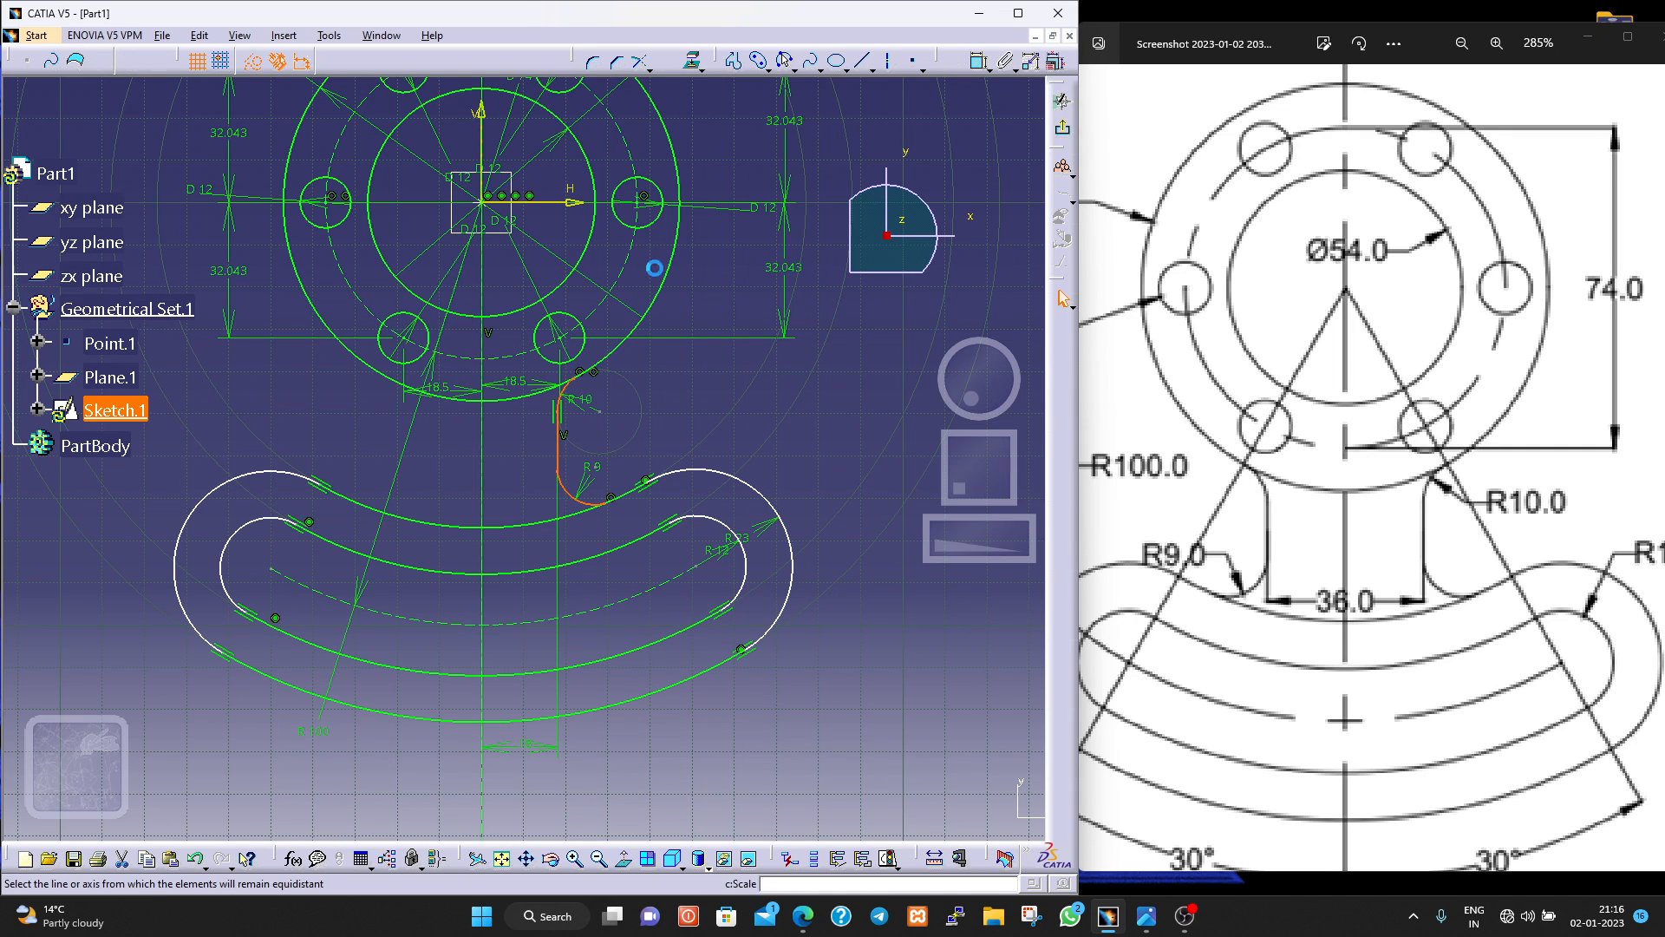
{"action": "left_click", "coordinate": [487, 482]}
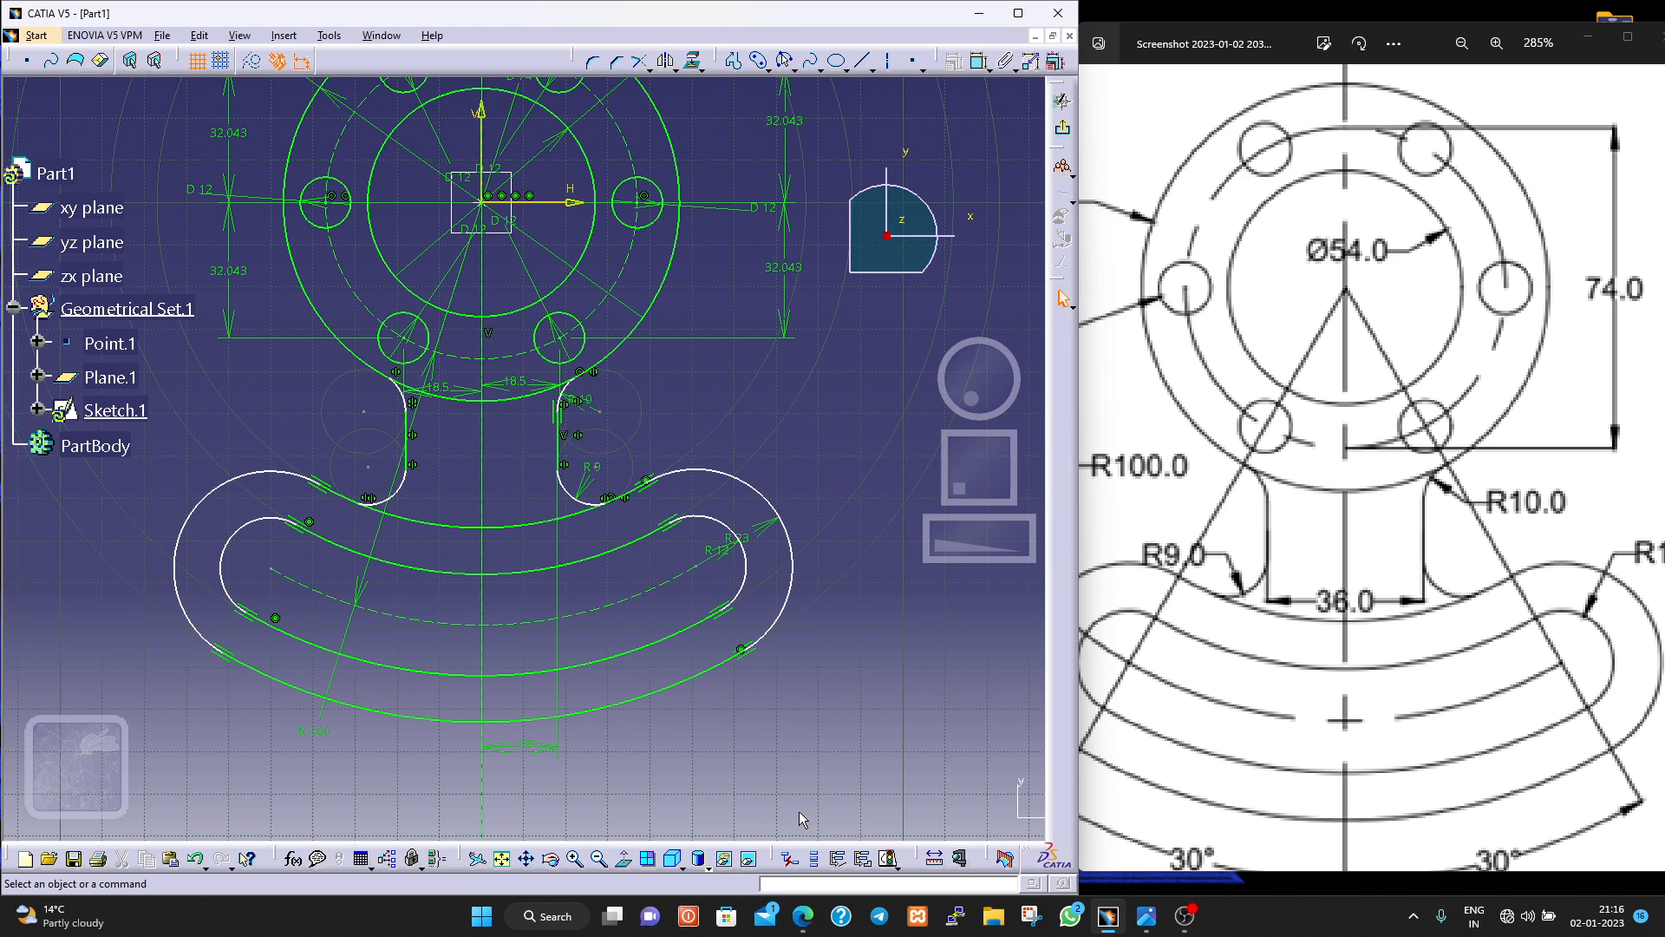
Check the sketch's solving status and examine the under-constrained points and arcs in the sketch analysis diagnostic.
{"action": "left_click", "coordinate": [1004, 857]}
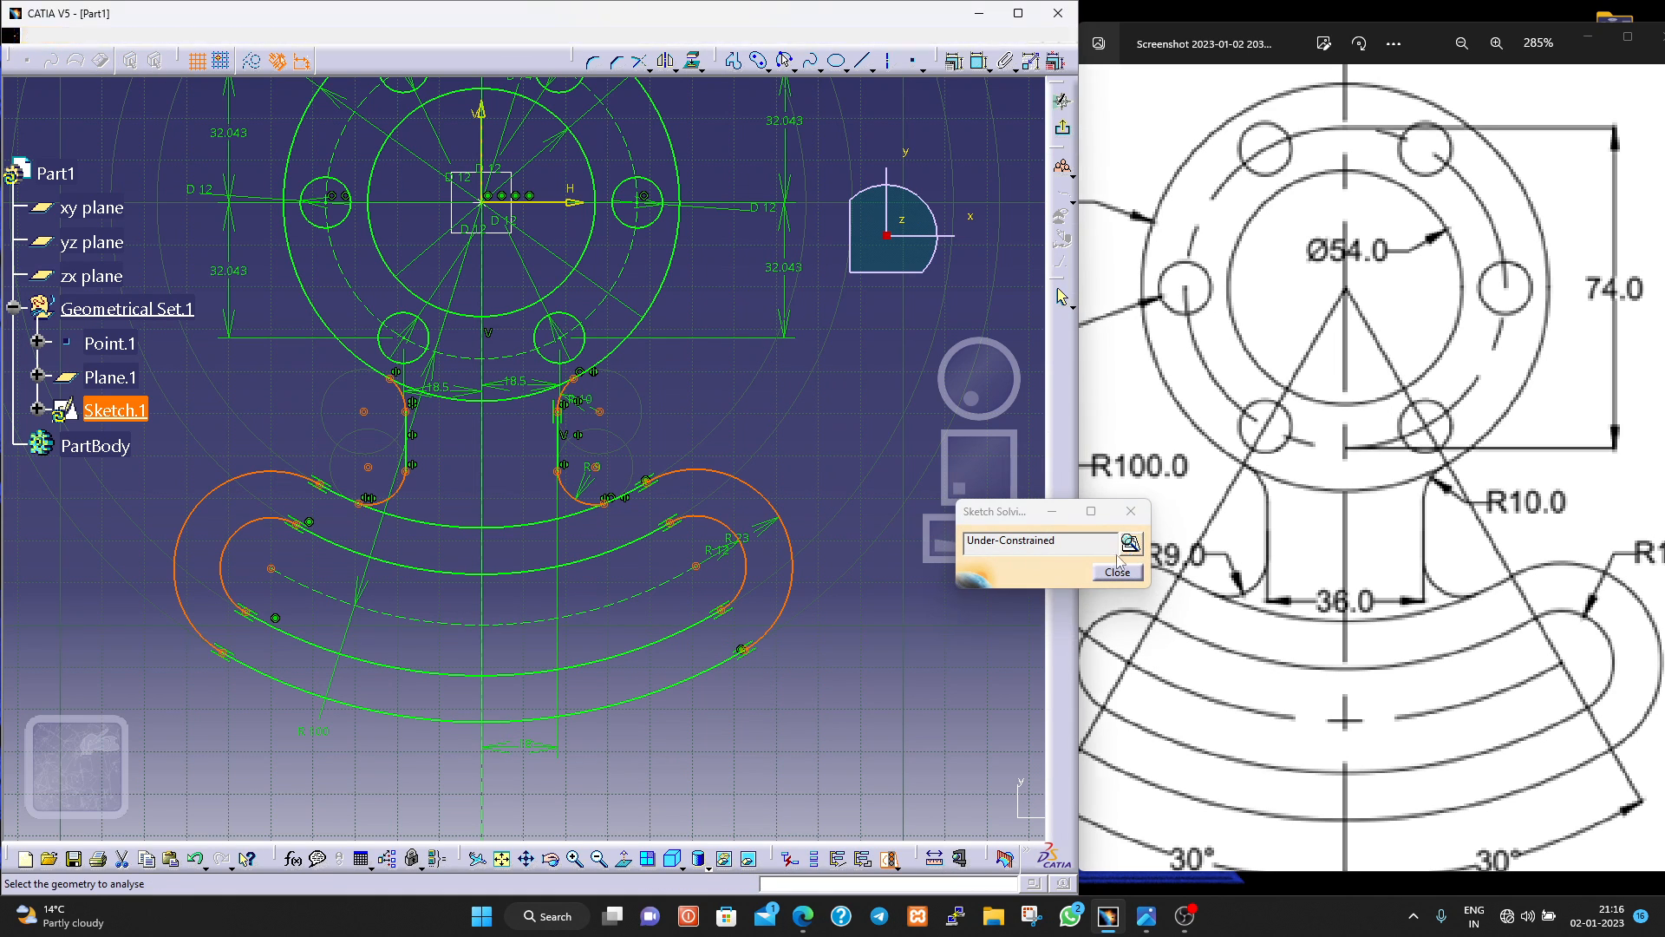
{"action": "left_click", "coordinate": [1117, 572]}
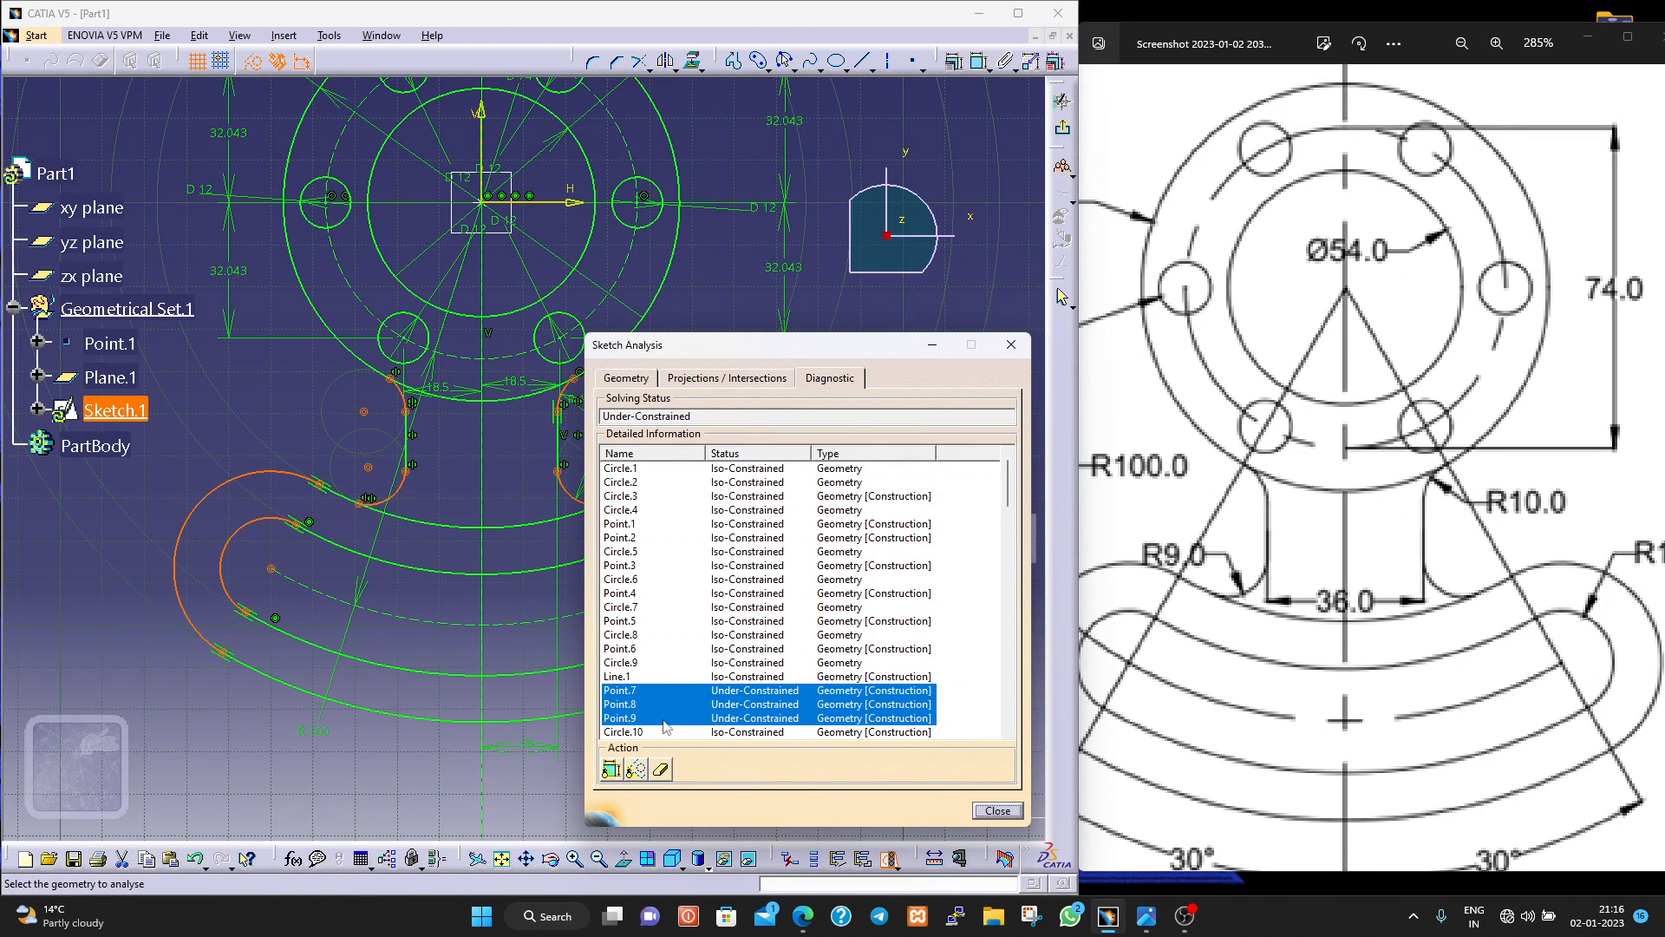
{"action": "scroll", "coordinate": [806, 599], "scroll_direction": "down", "scroll_amount": 4}
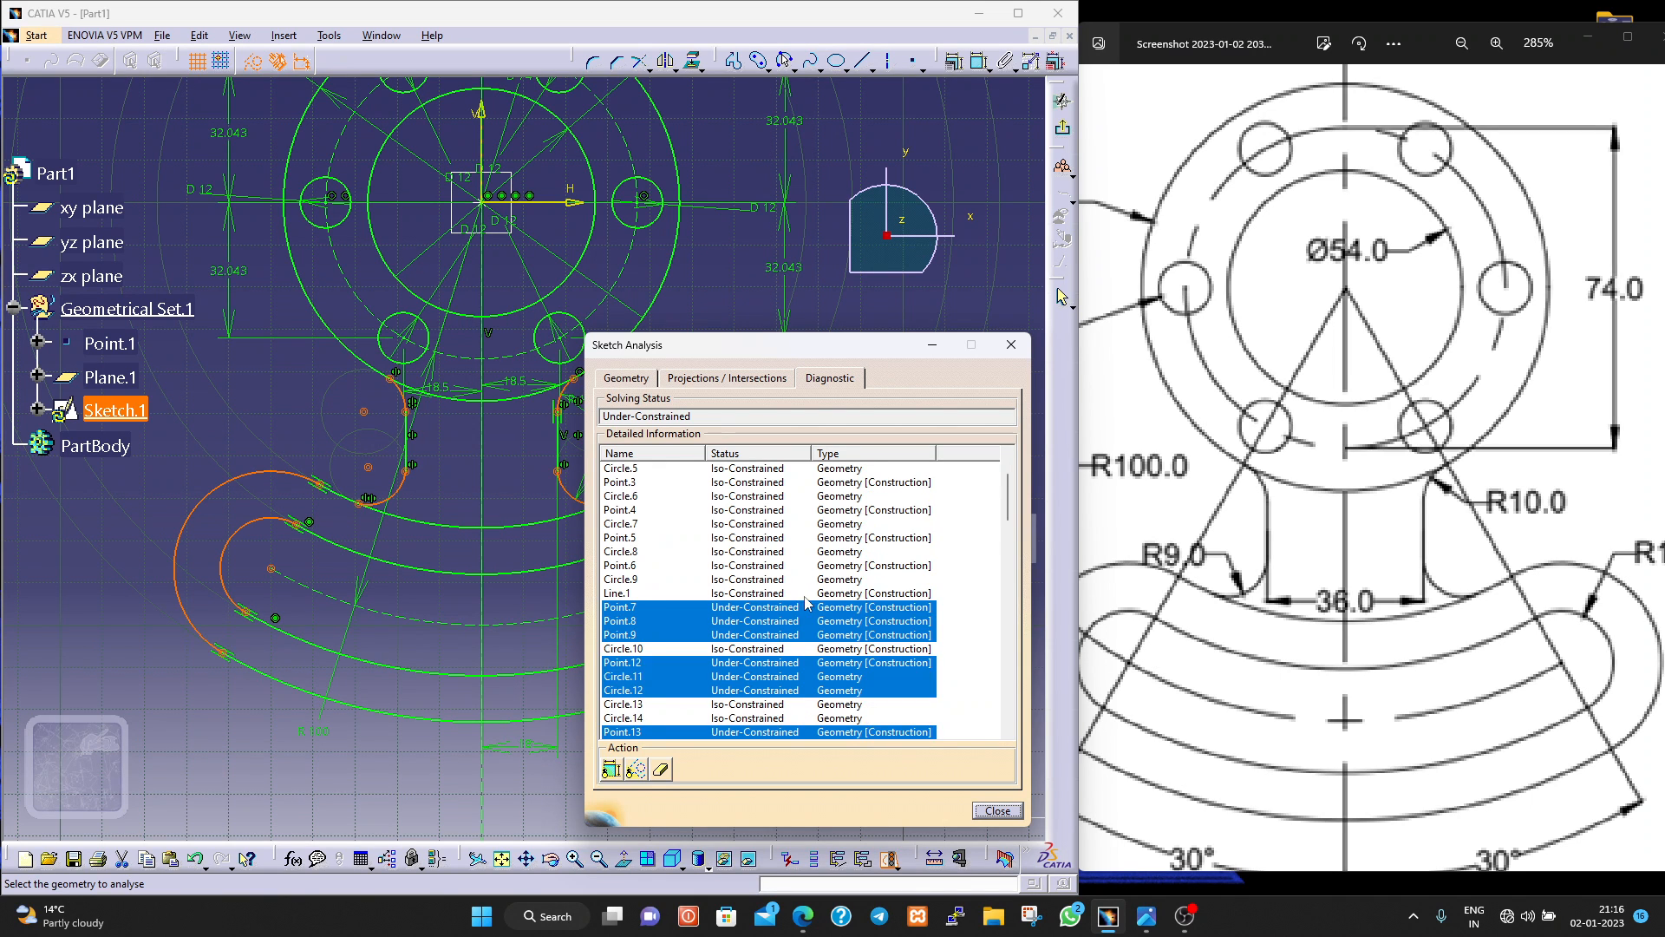
{"action": "scroll", "coordinate": [799, 604], "scroll_direction": "down", "scroll_amount": 7}
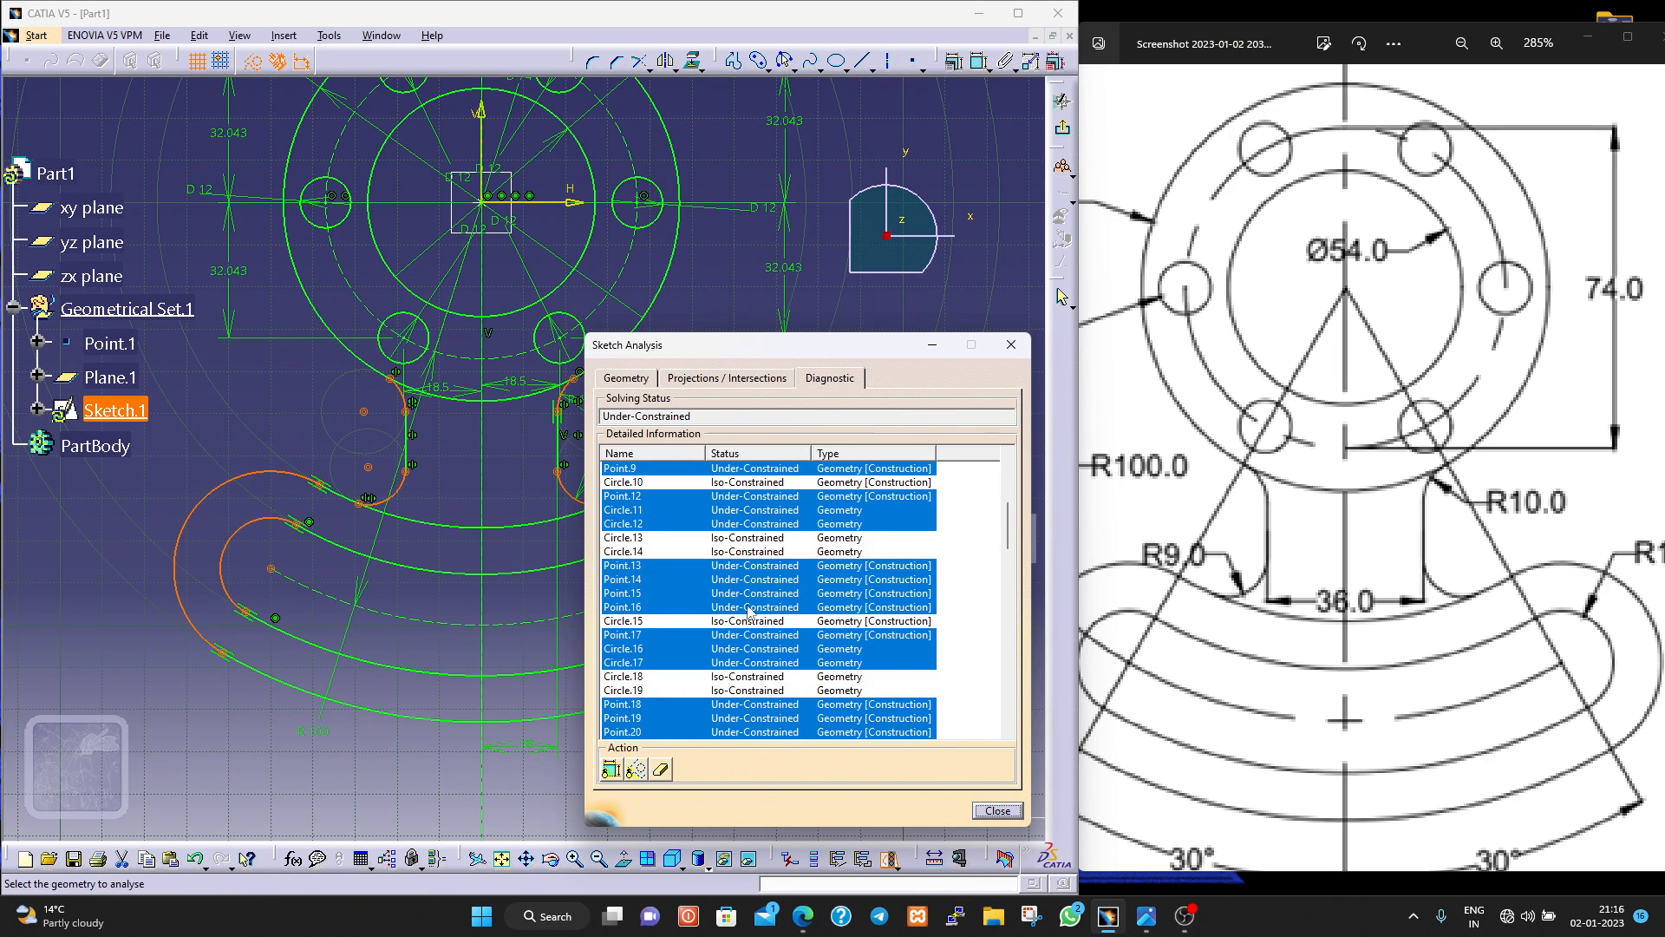
{"action": "scroll", "coordinate": [763, 608], "scroll_direction": "down", "scroll_amount": 2}
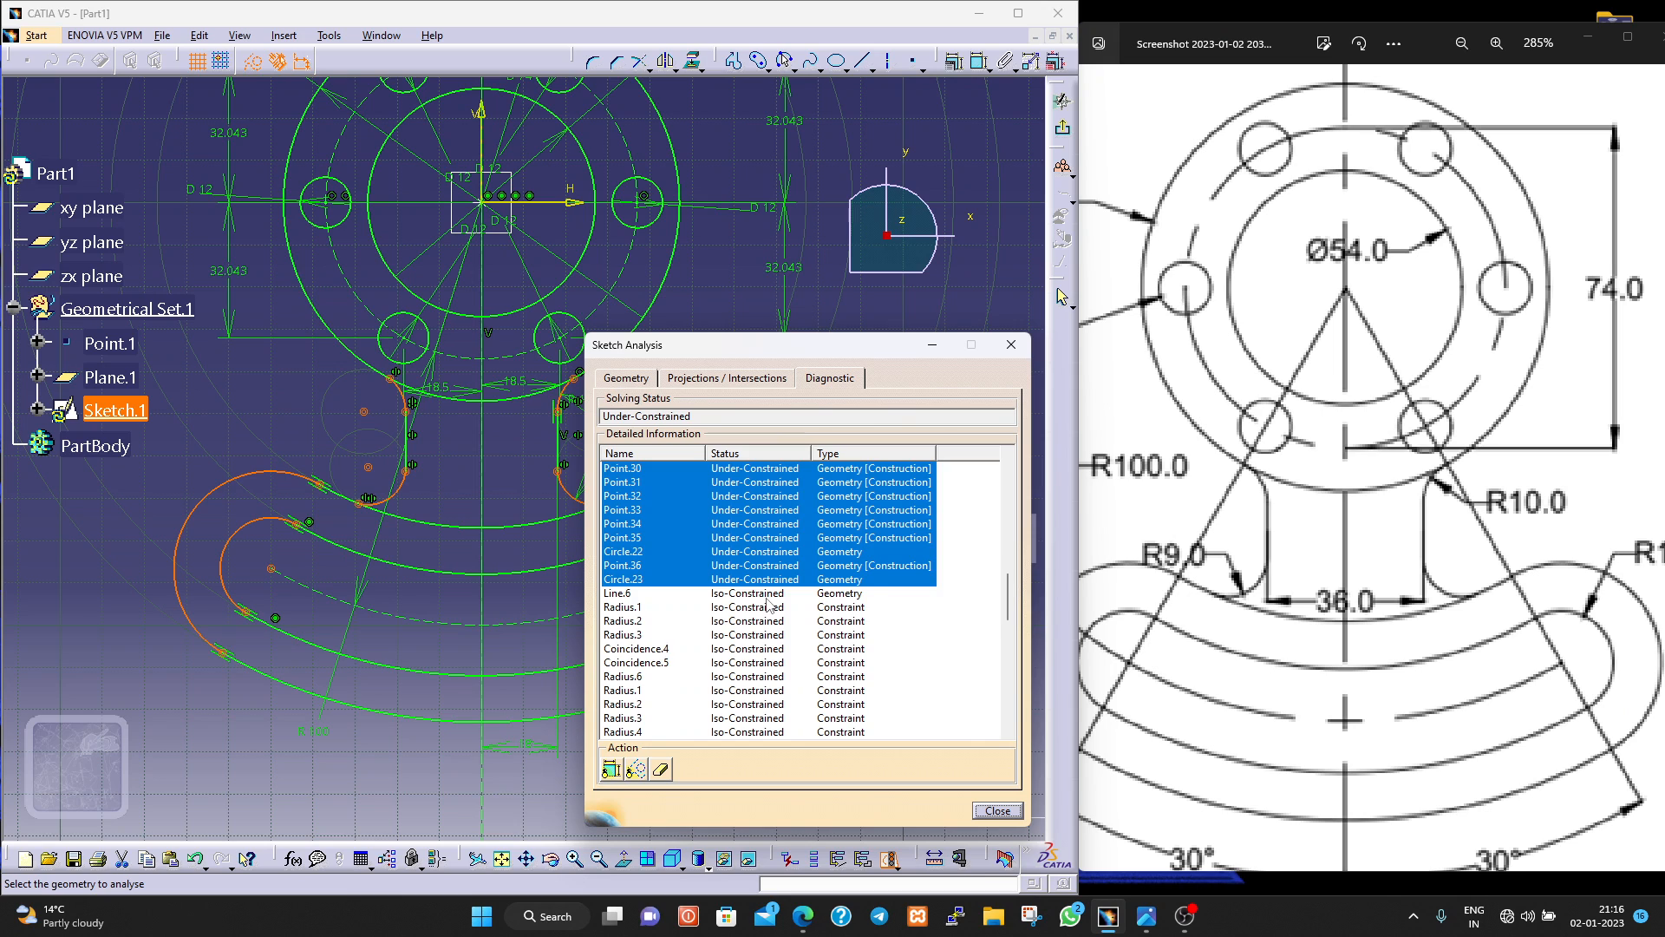
{"action": "scroll", "coordinate": [767, 604], "scroll_direction": "up", "scroll_amount": 5}
{"action": "scroll", "coordinate": [767, 605], "scroll_direction": "up", "scroll_amount": 3}
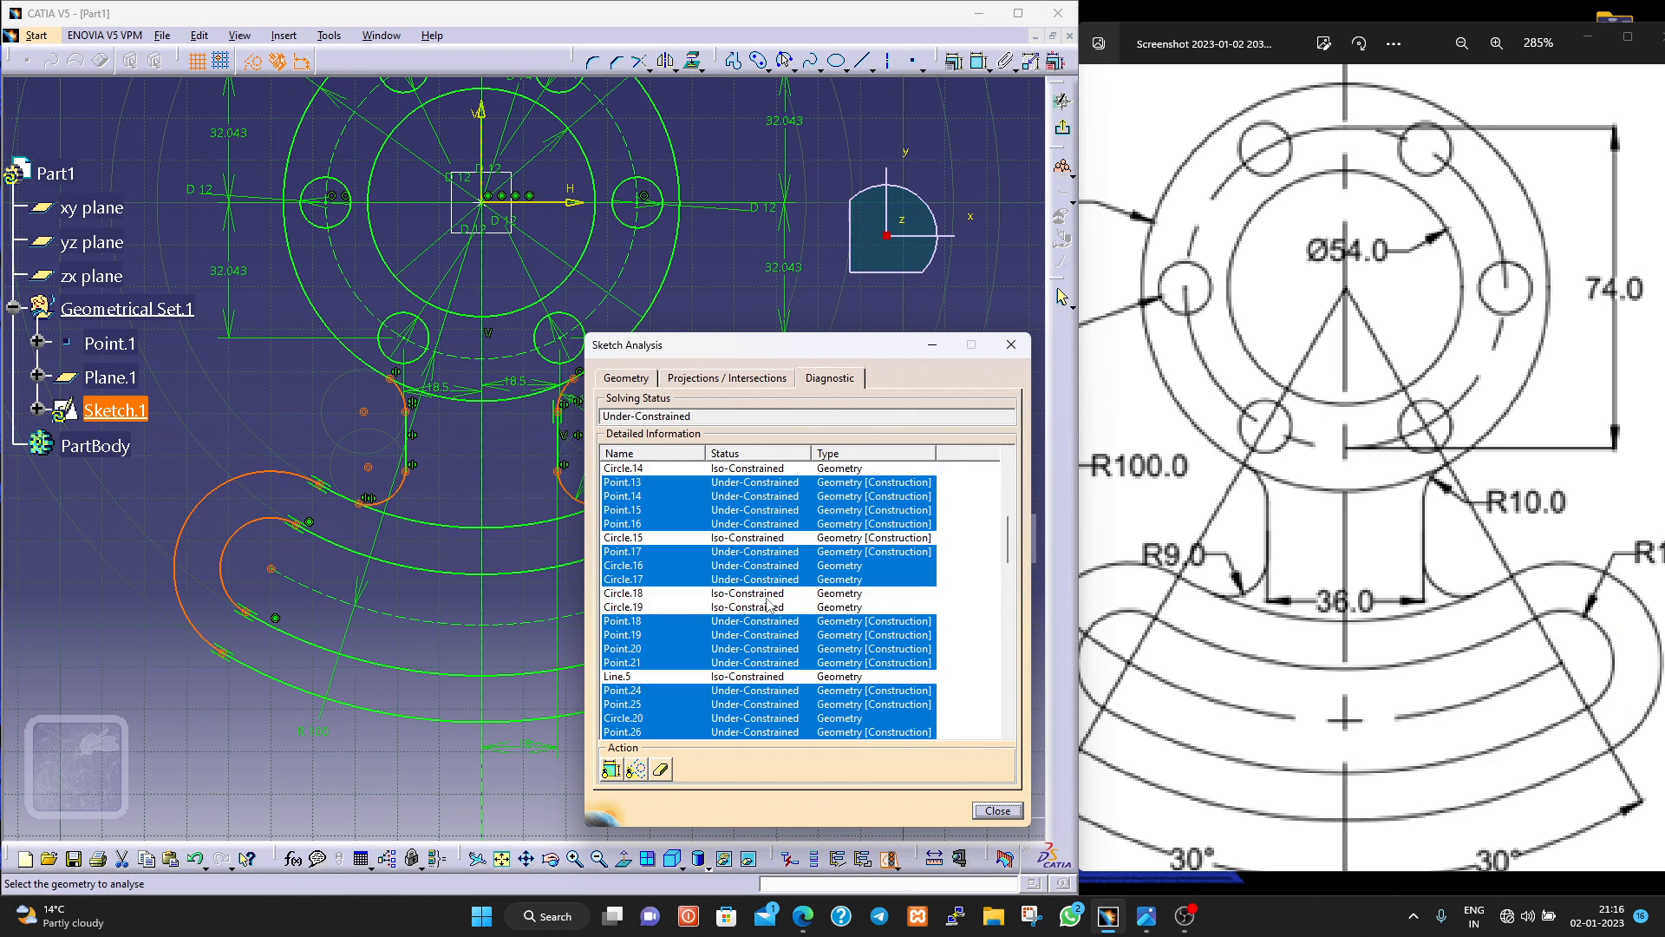
{"action": "scroll", "coordinate": [767, 607], "scroll_direction": "down", "scroll_amount": 3}
{"action": "scroll", "coordinate": [791, 642], "scroll_direction": "down", "scroll_amount": 2}
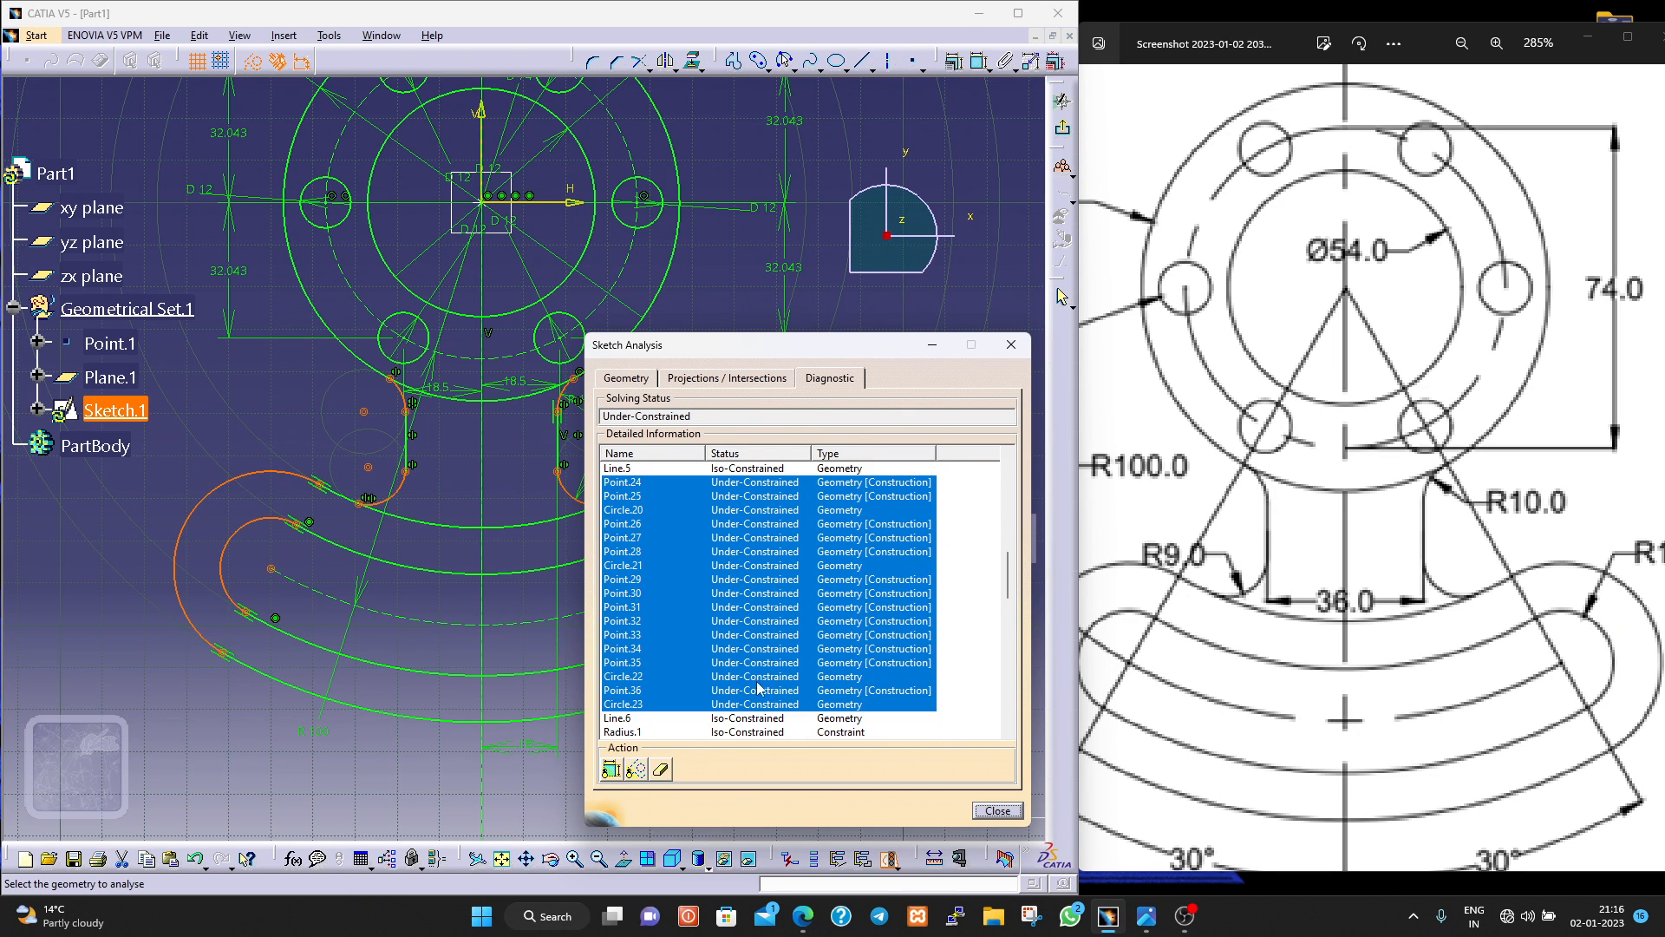
{"action": "left_click", "coordinate": [717, 662]}
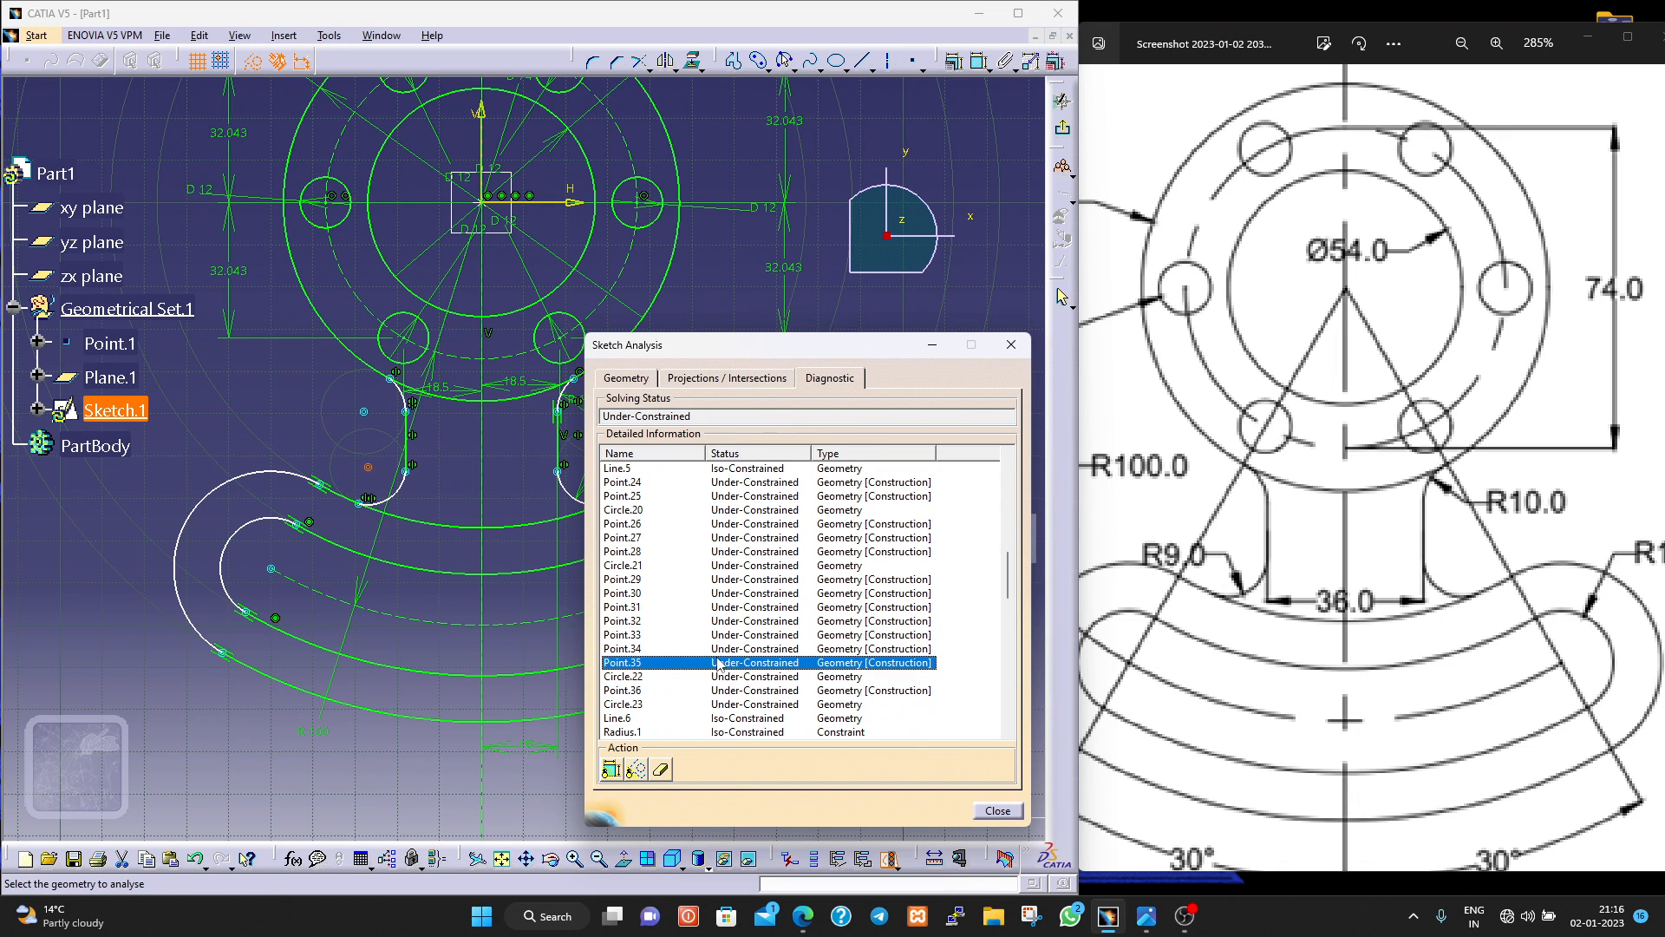
{"action": "left_click", "coordinate": [708, 552]}
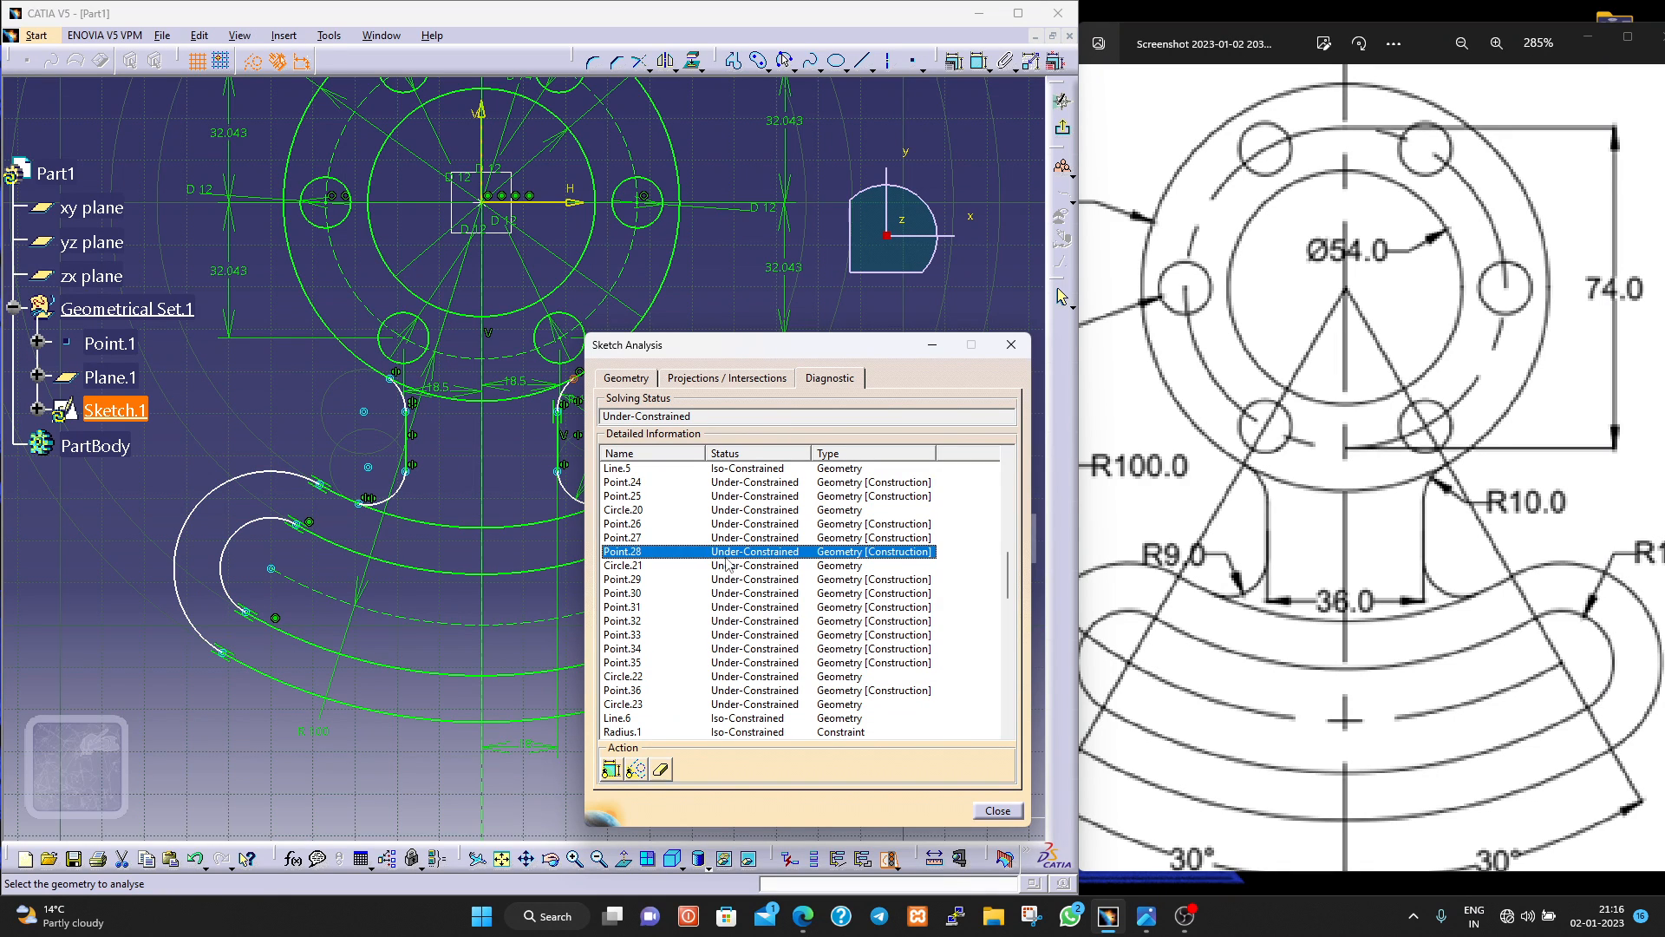
{"action": "left_click", "coordinate": [757, 484]}
{"action": "scroll", "coordinate": [758, 520], "scroll_direction": "up", "scroll_amount": 5}
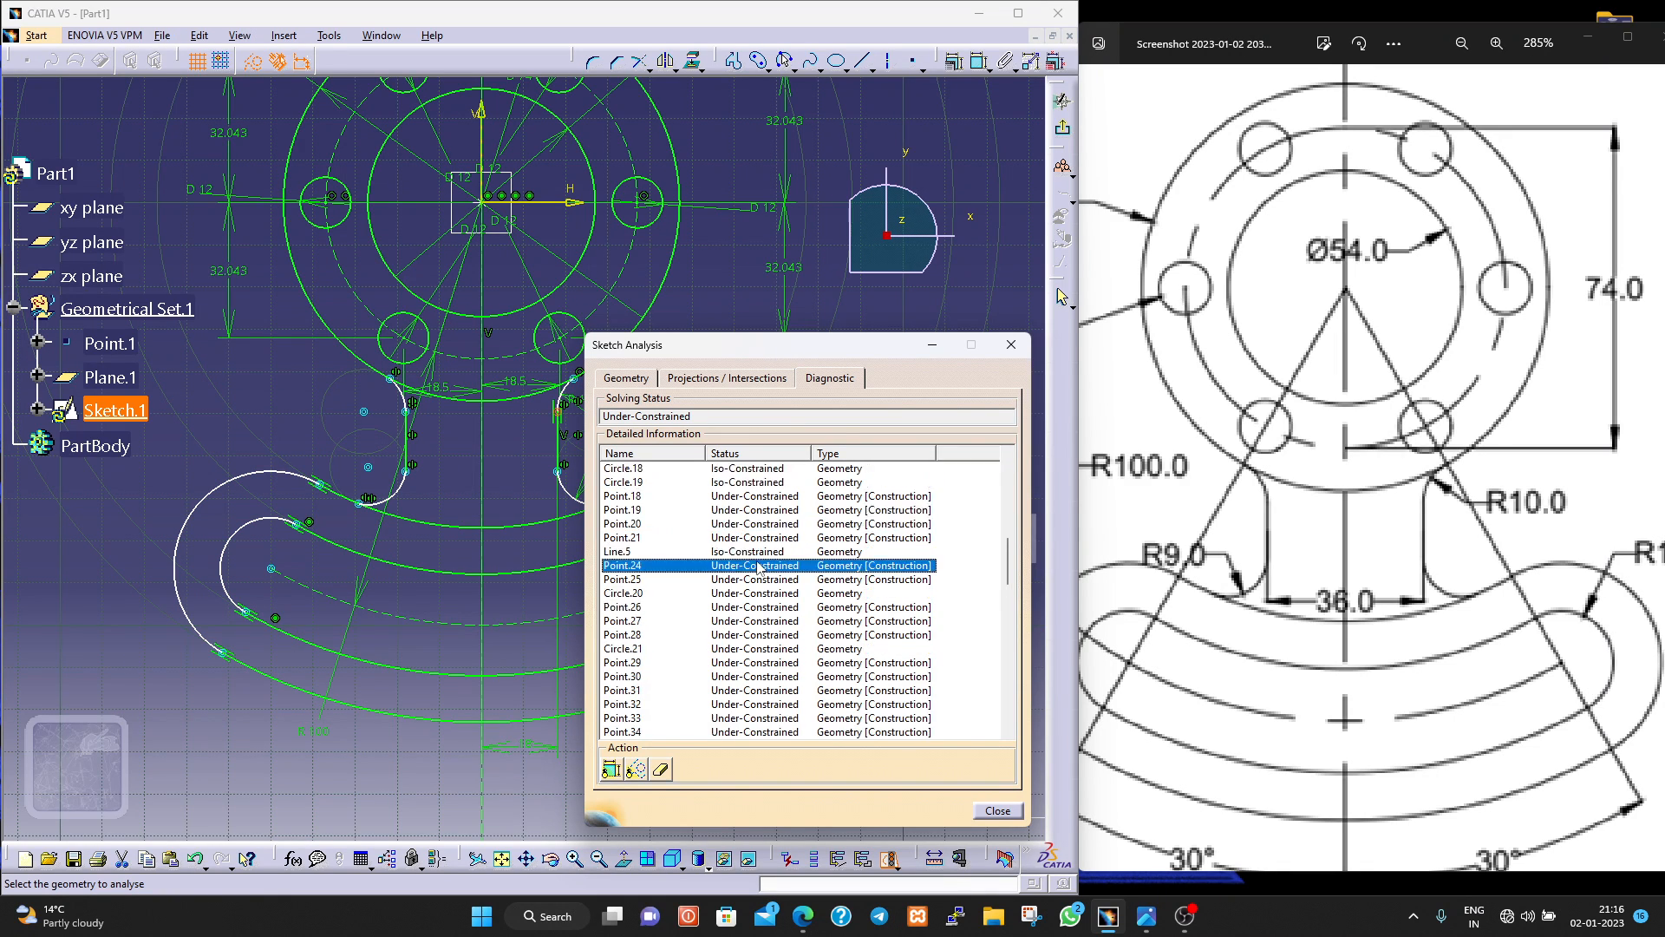
{"action": "left_click", "coordinate": [761, 524]}
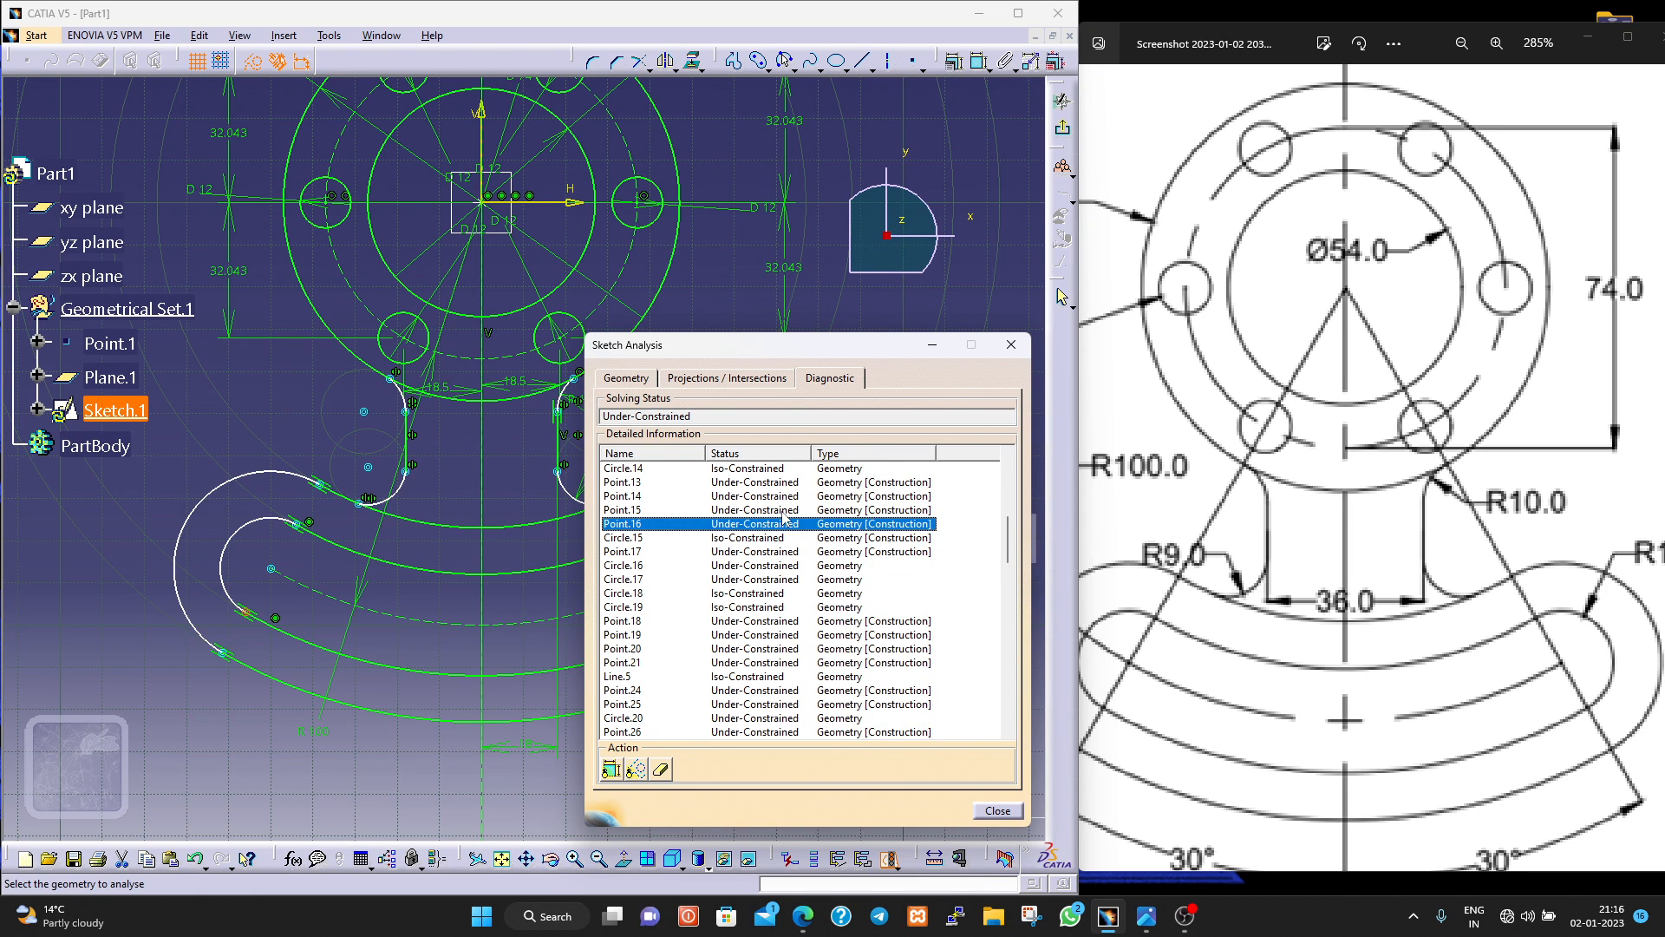
{"action": "scroll", "coordinate": [783, 518], "scroll_direction": "up", "scroll_amount": 2}
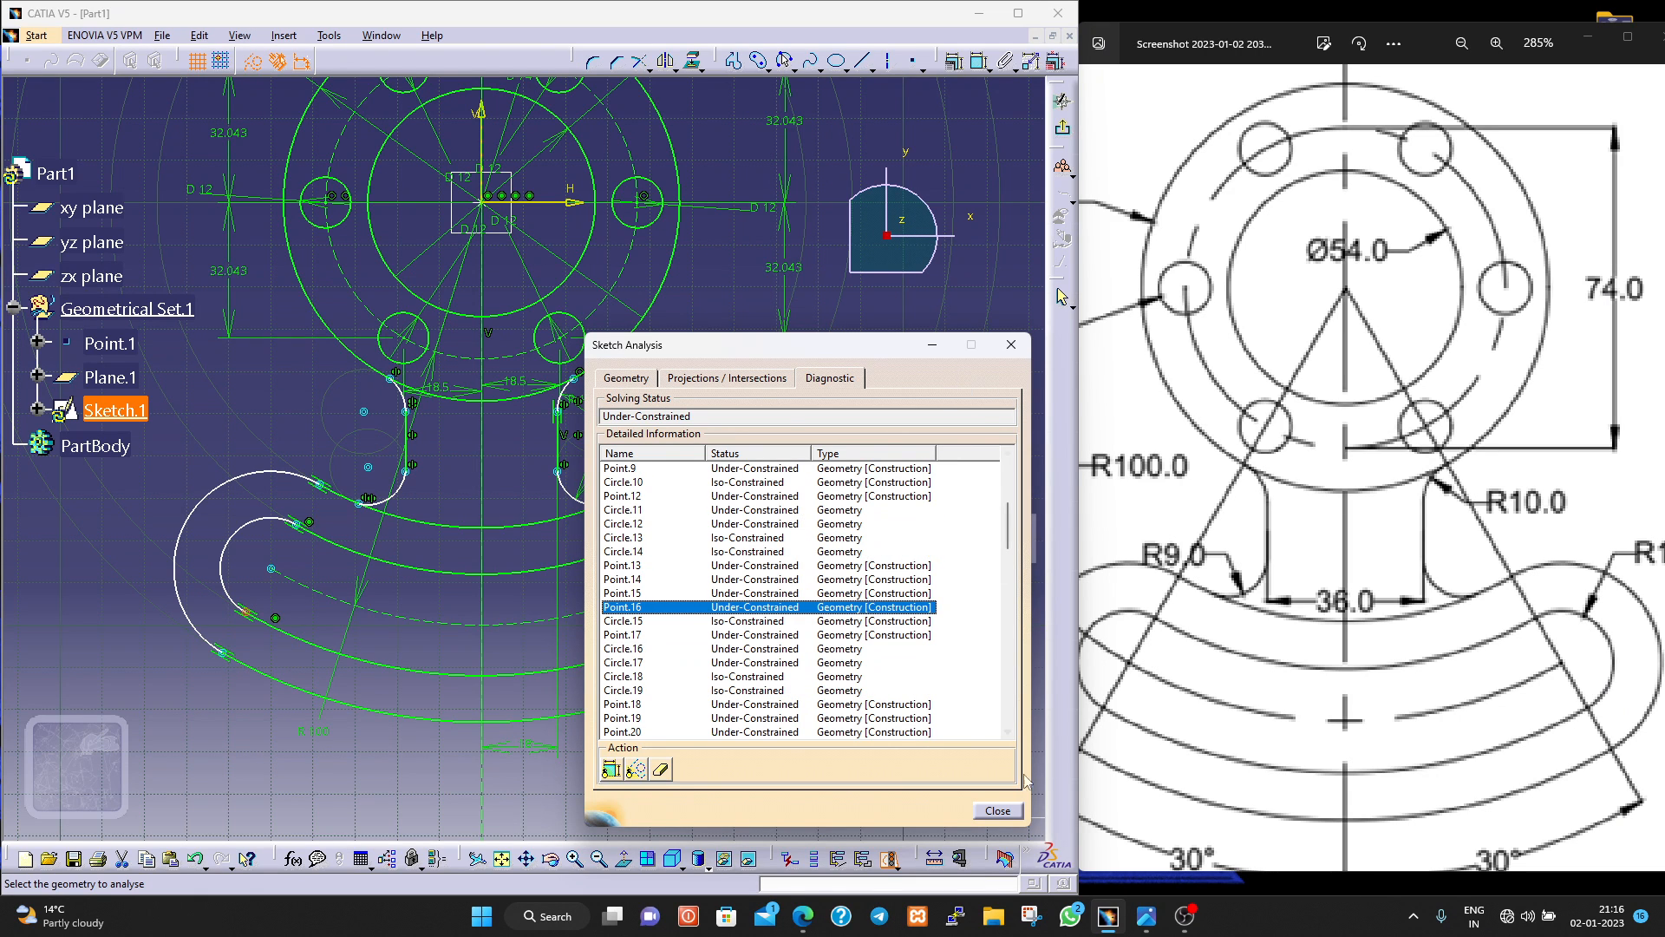
{"action": "left_click", "coordinate": [997, 811]}
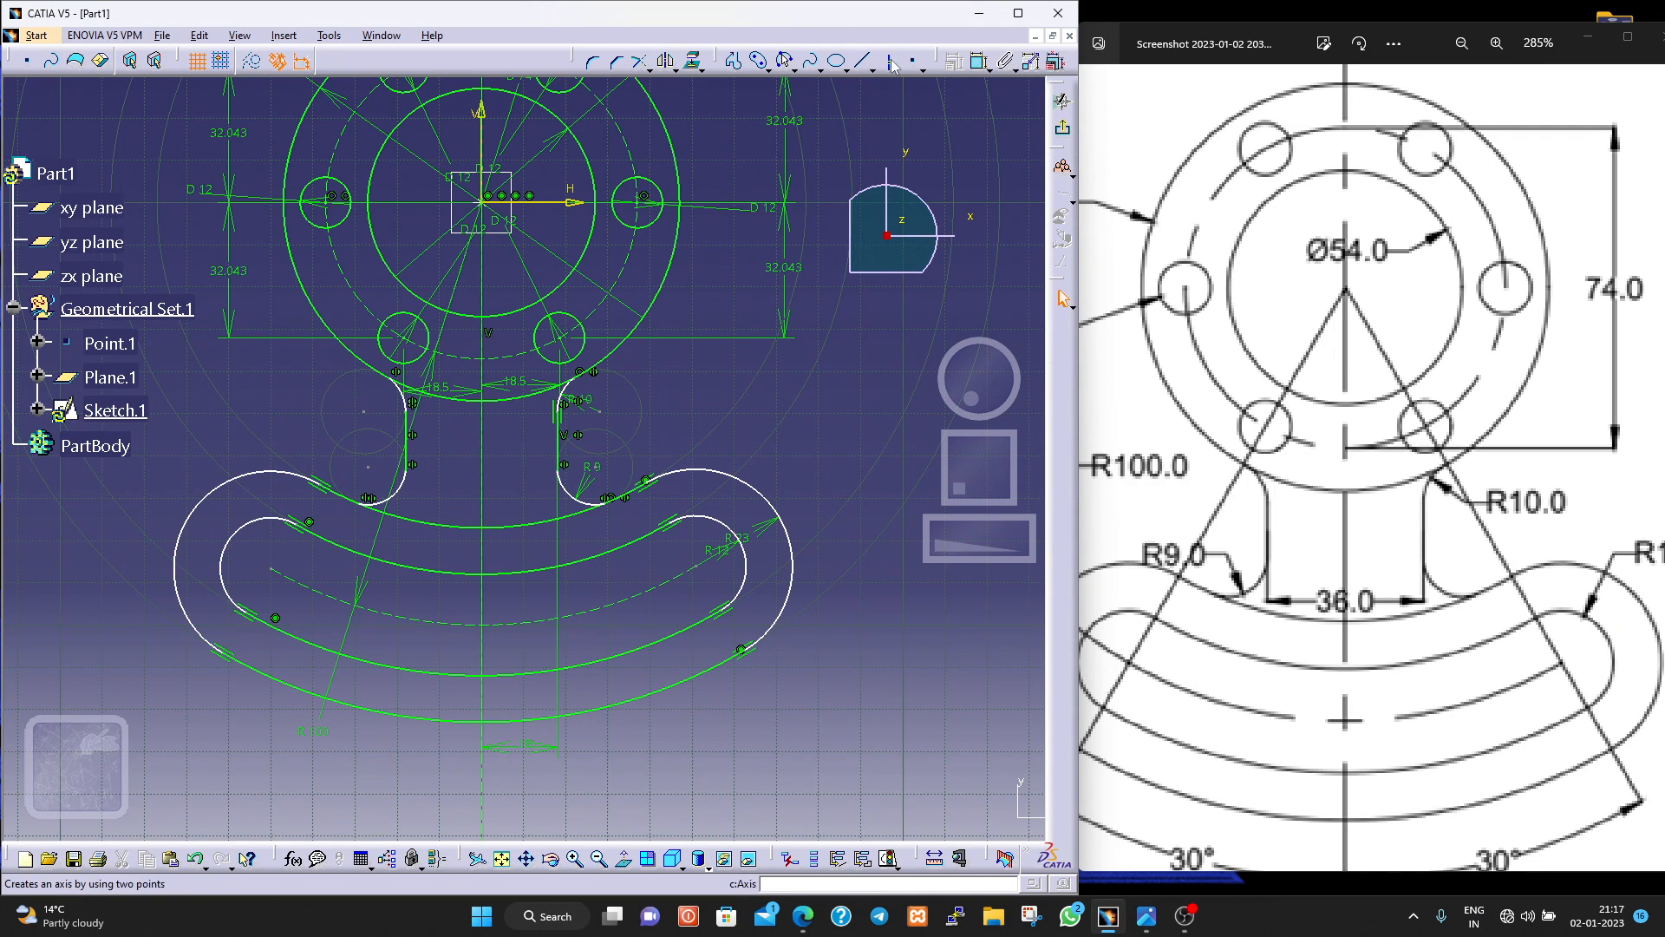
Dimension the vertical distance from the curved profile's left outer end arc to the horizontal axis.
{"action": "left_click", "coordinate": [232, 483]}
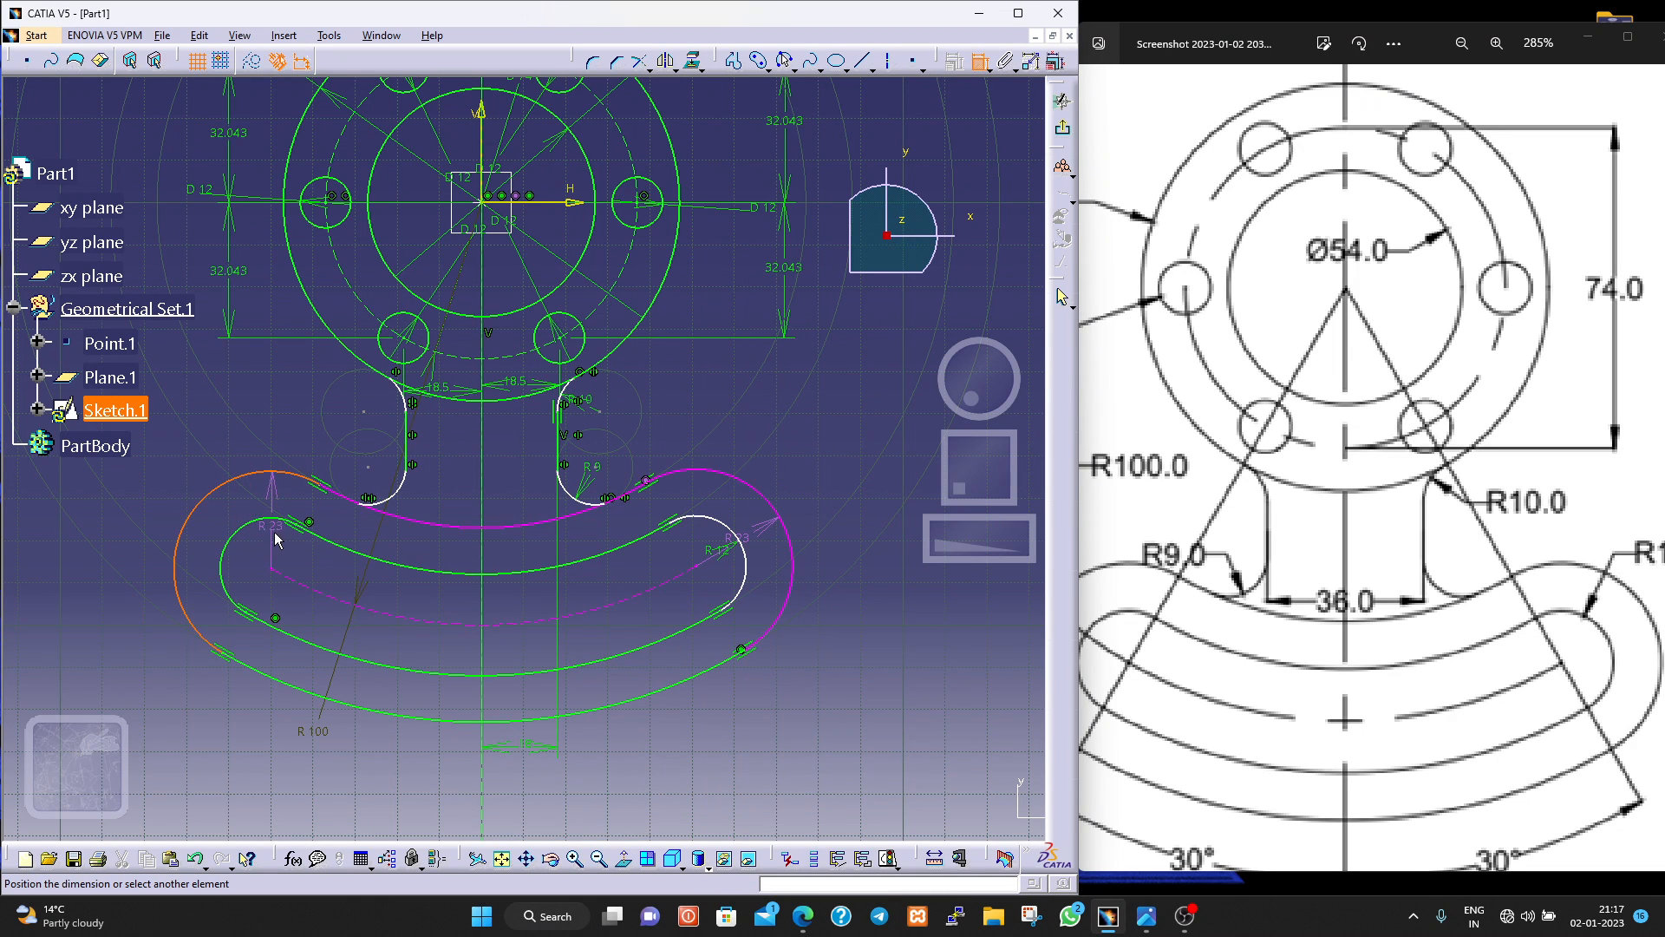
{"action": "left_click", "coordinate": [559, 203]}
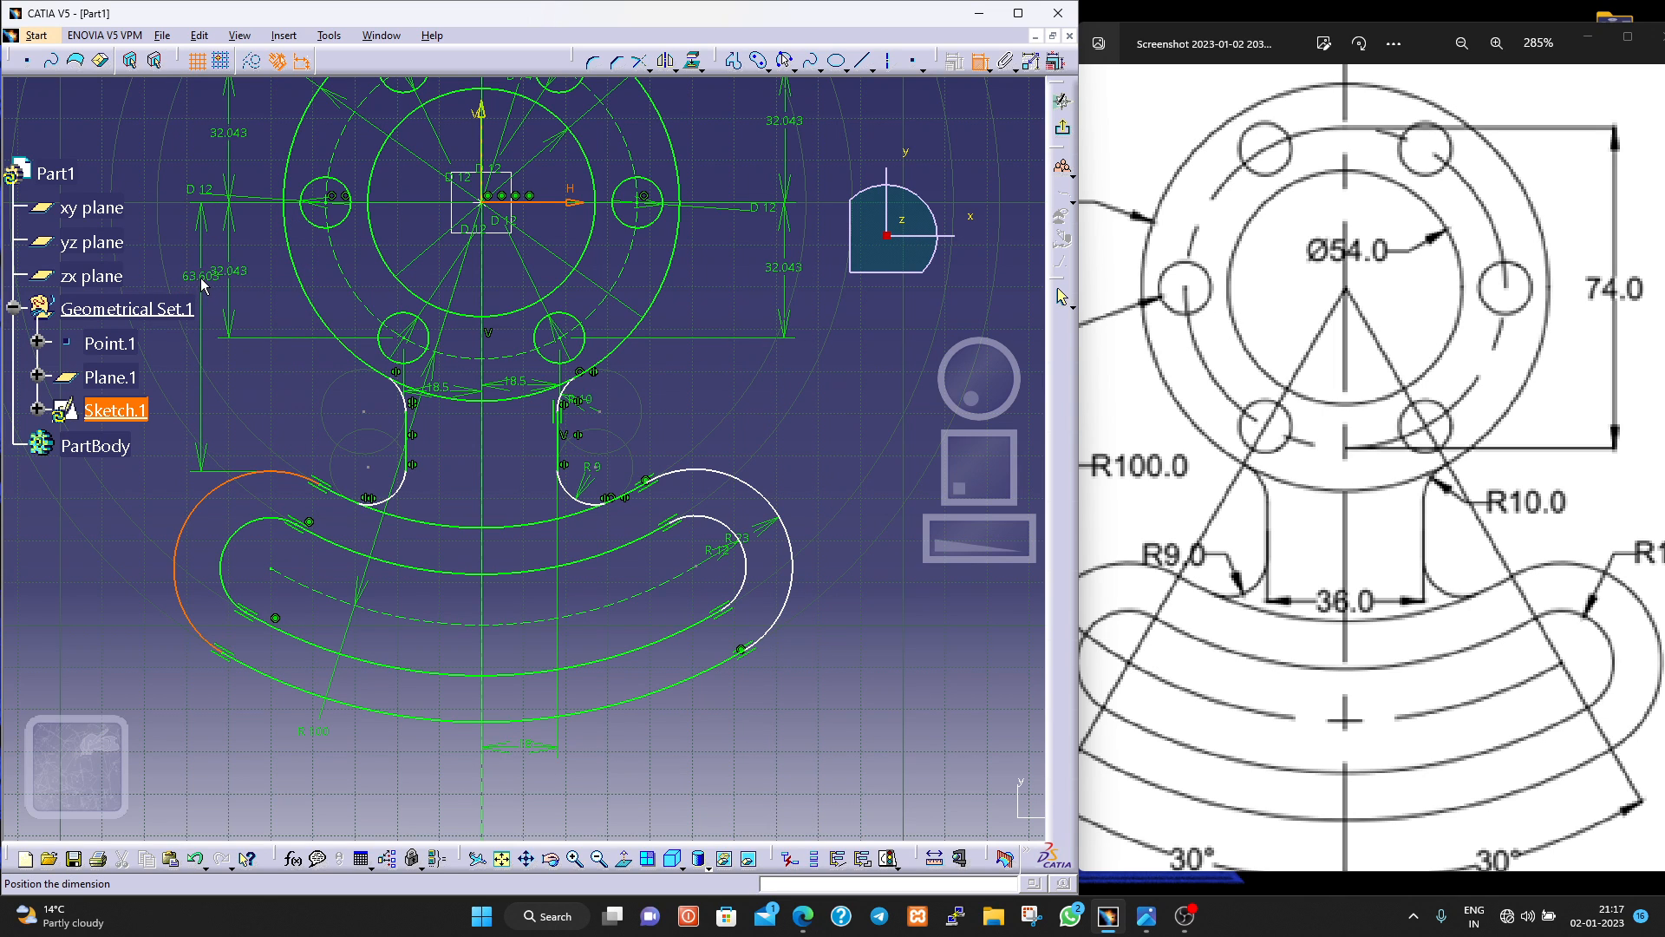
{"action": "left_click", "coordinate": [184, 288]}
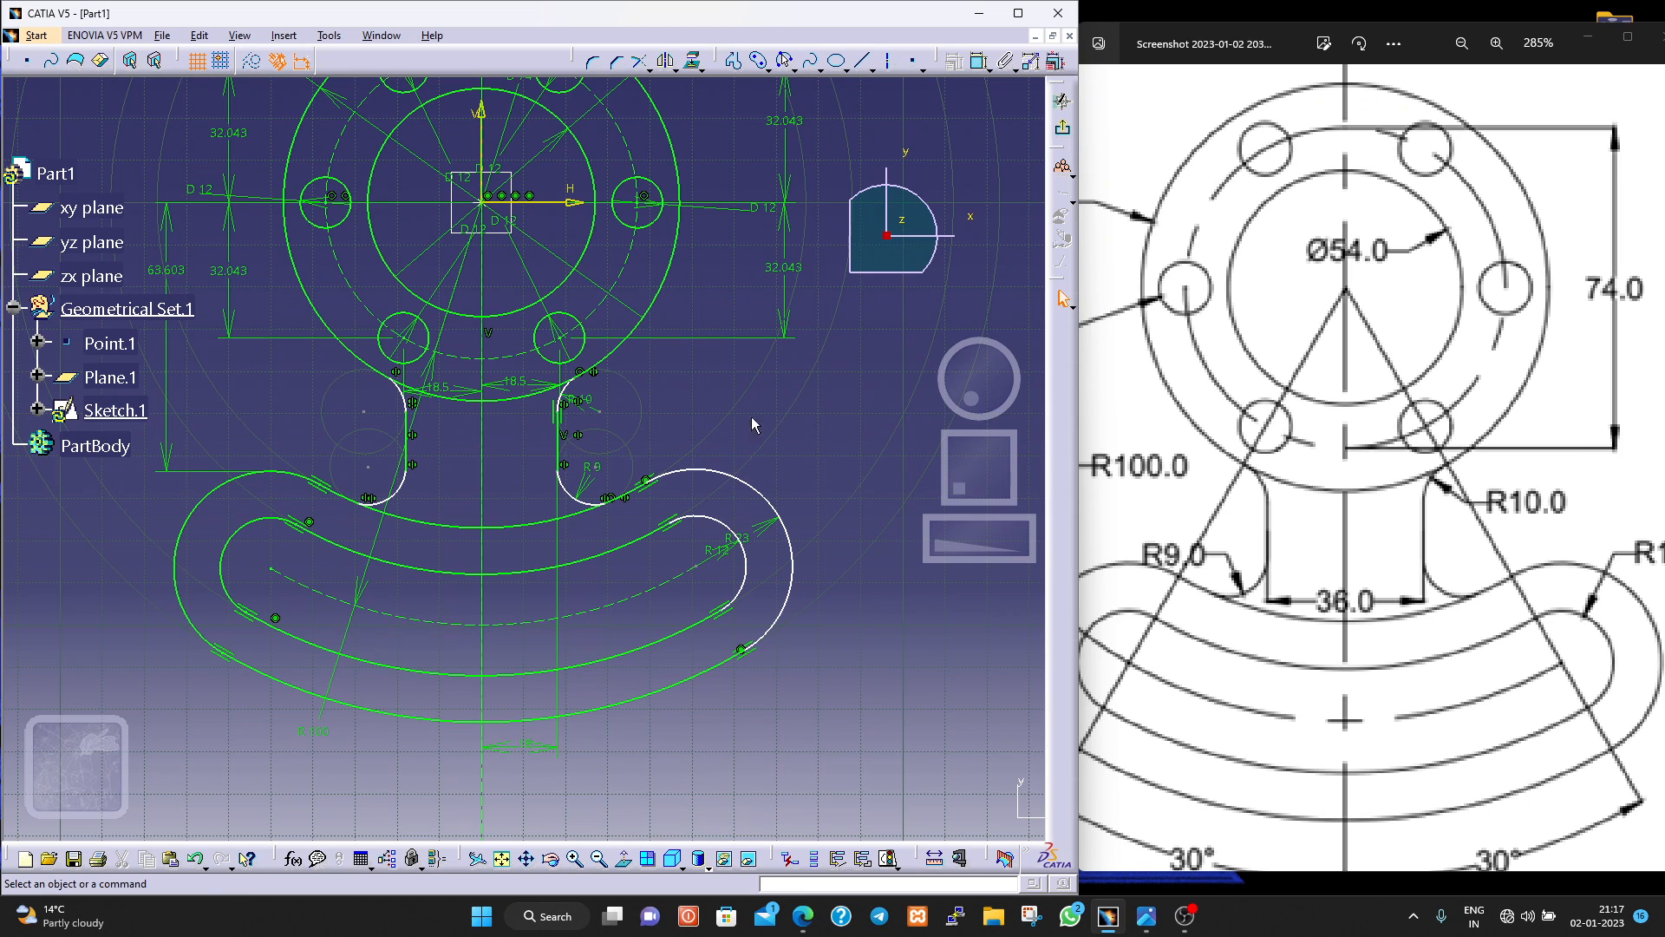
Dimension the vertical distance from the curved profile's right outer end arc to the horizontal axis.
{"action": "left_click", "coordinate": [981, 61]}
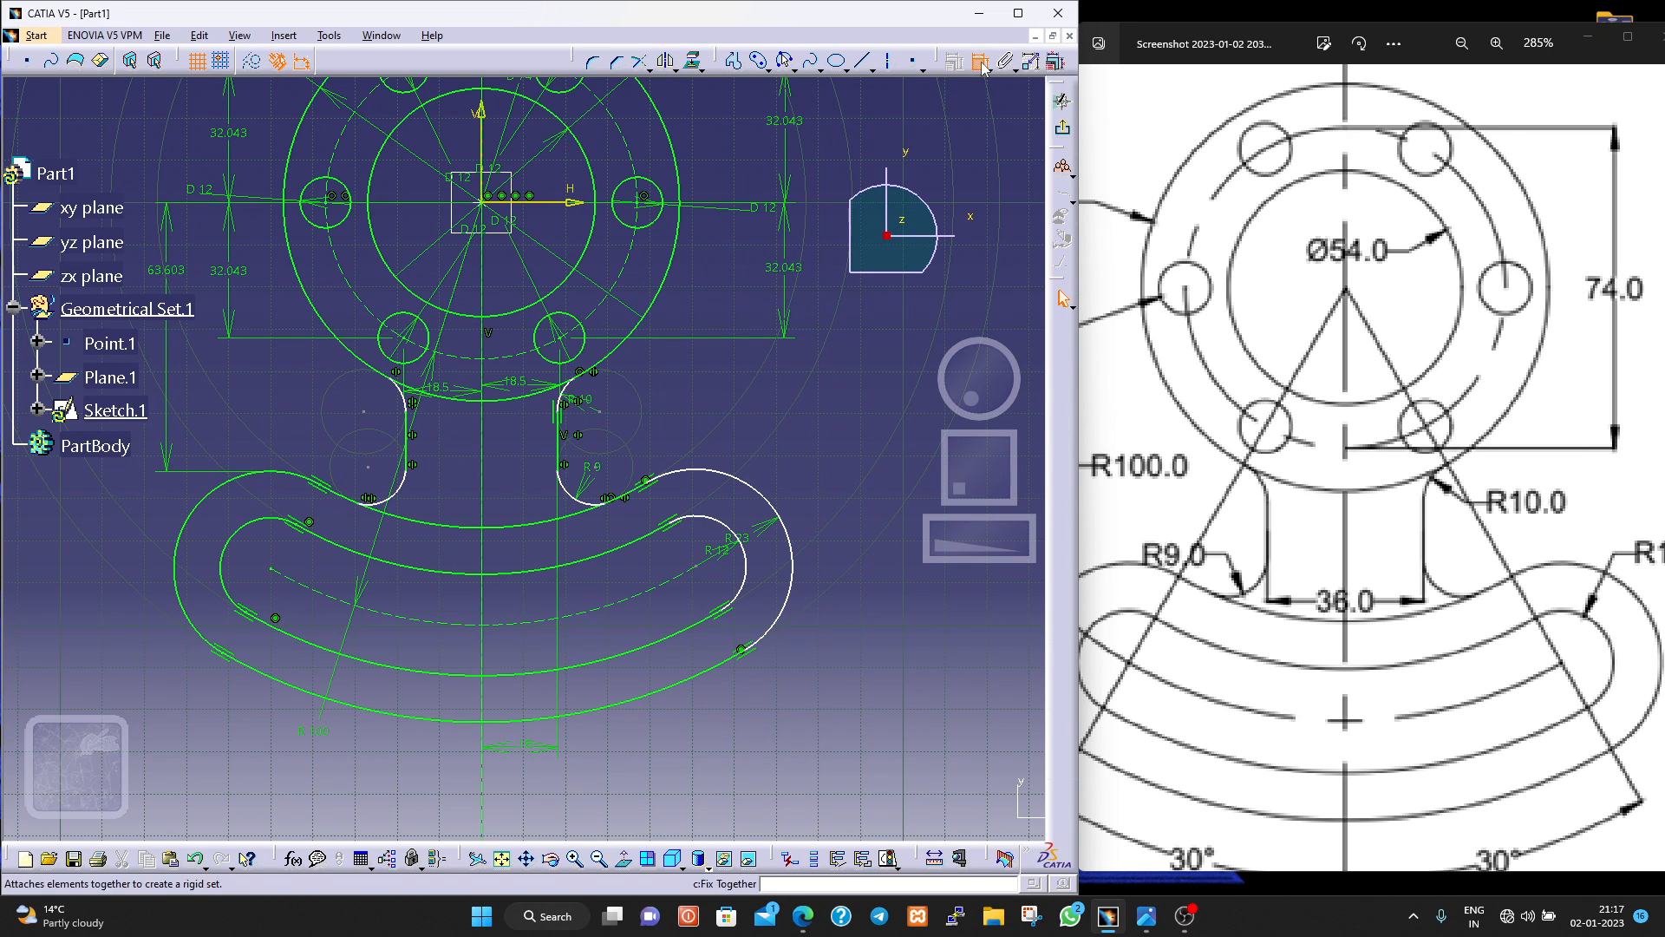
{"action": "left_click", "coordinate": [771, 501]}
{"action": "left_click", "coordinate": [572, 203]}
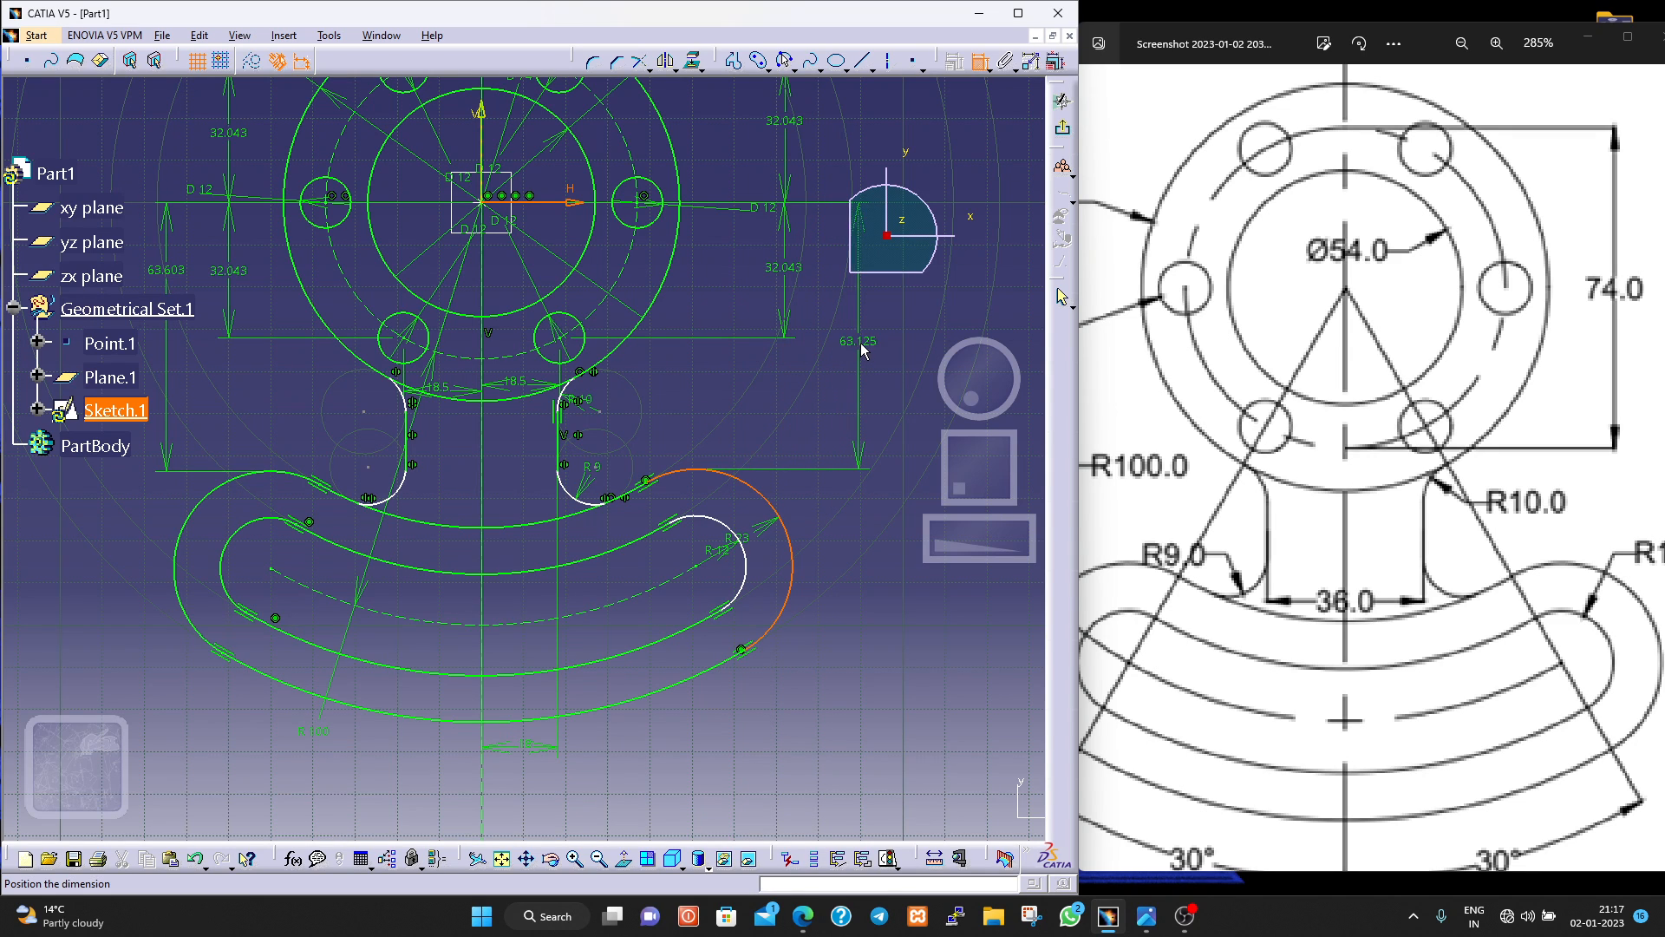
{"action": "left_click", "coordinate": [867, 346]}
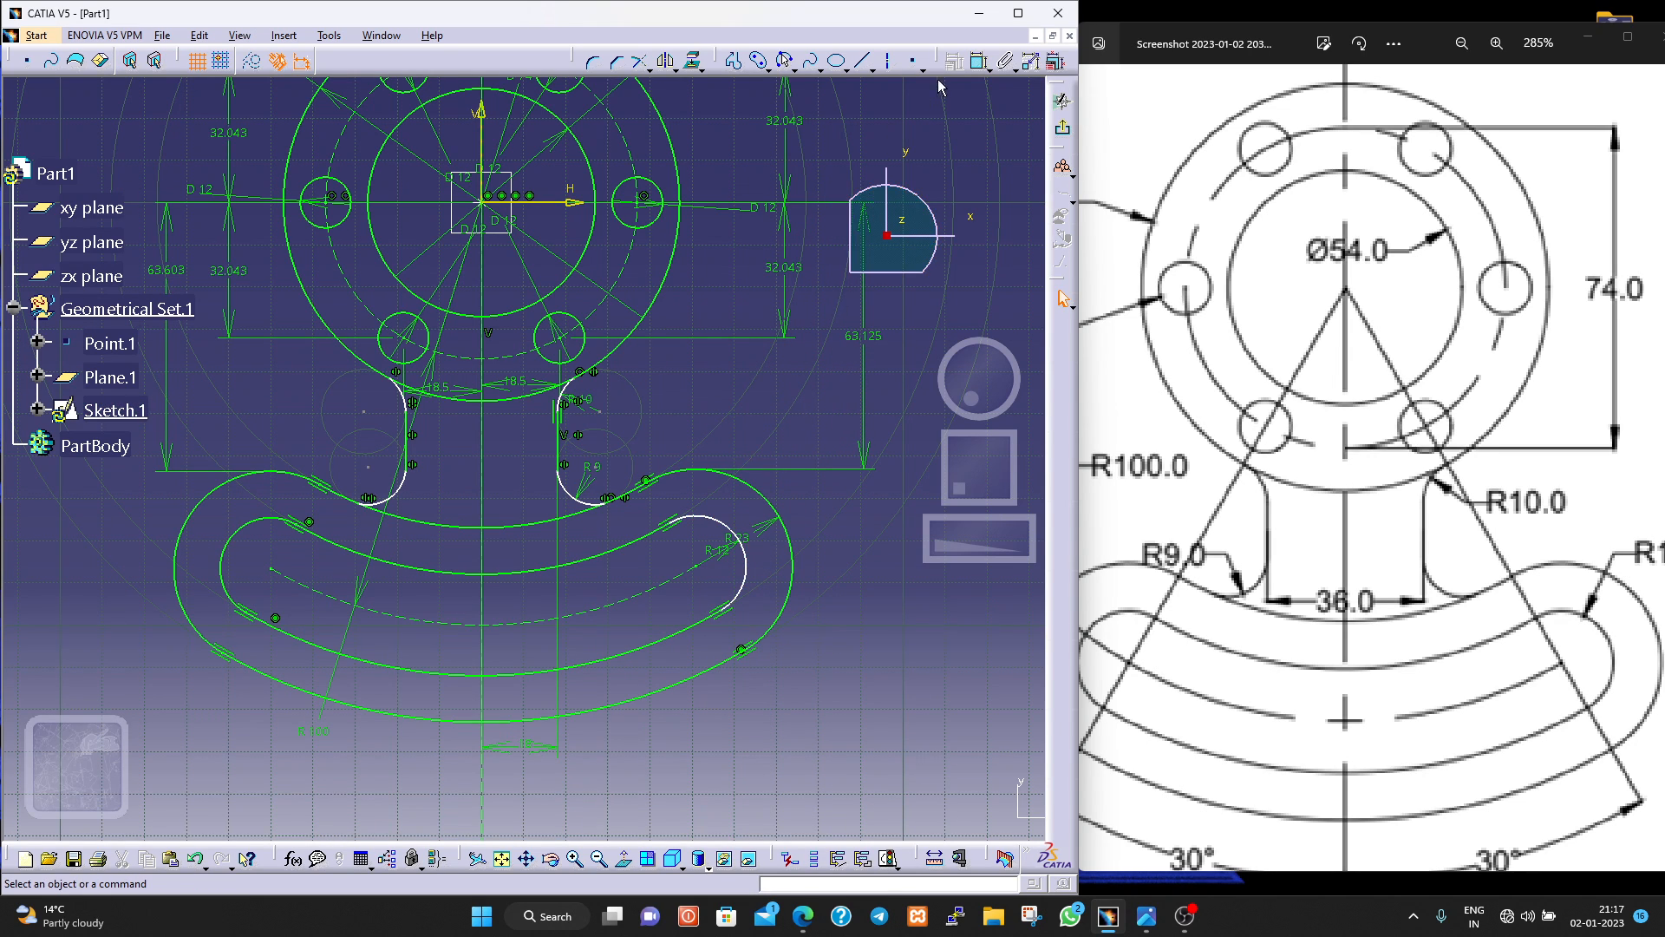
Dimension the vertical distance from the curved slot's right inner end arc to the horizontal axis.
{"action": "left_click", "coordinate": [979, 61]}
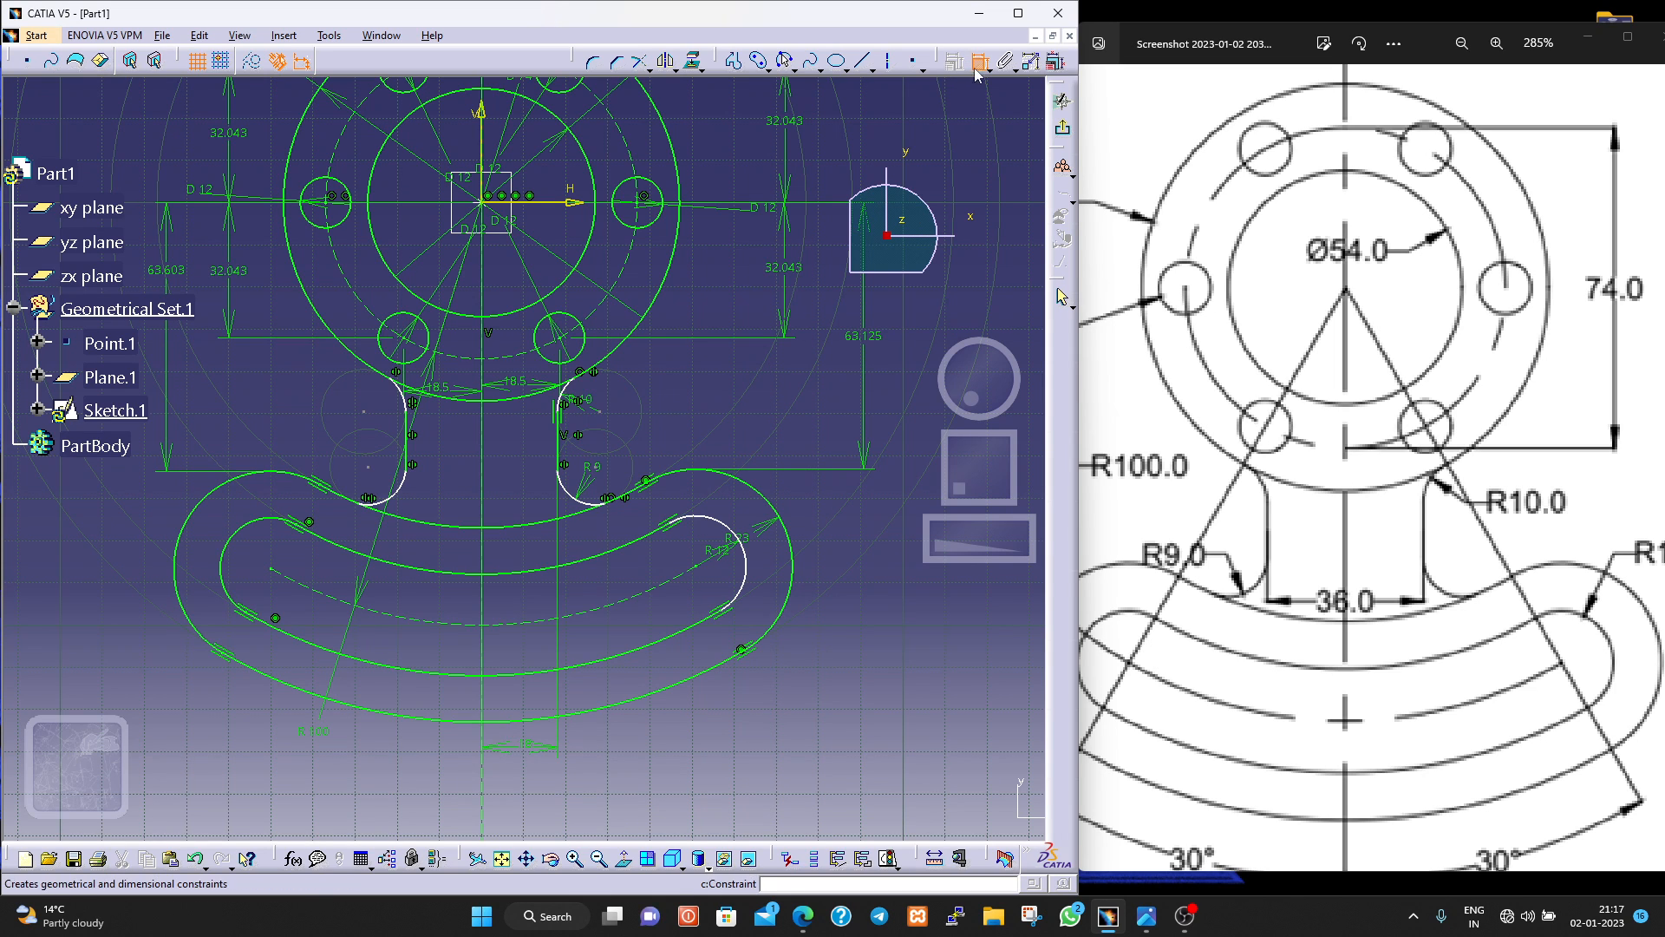
{"action": "left_click", "coordinate": [746, 559]}
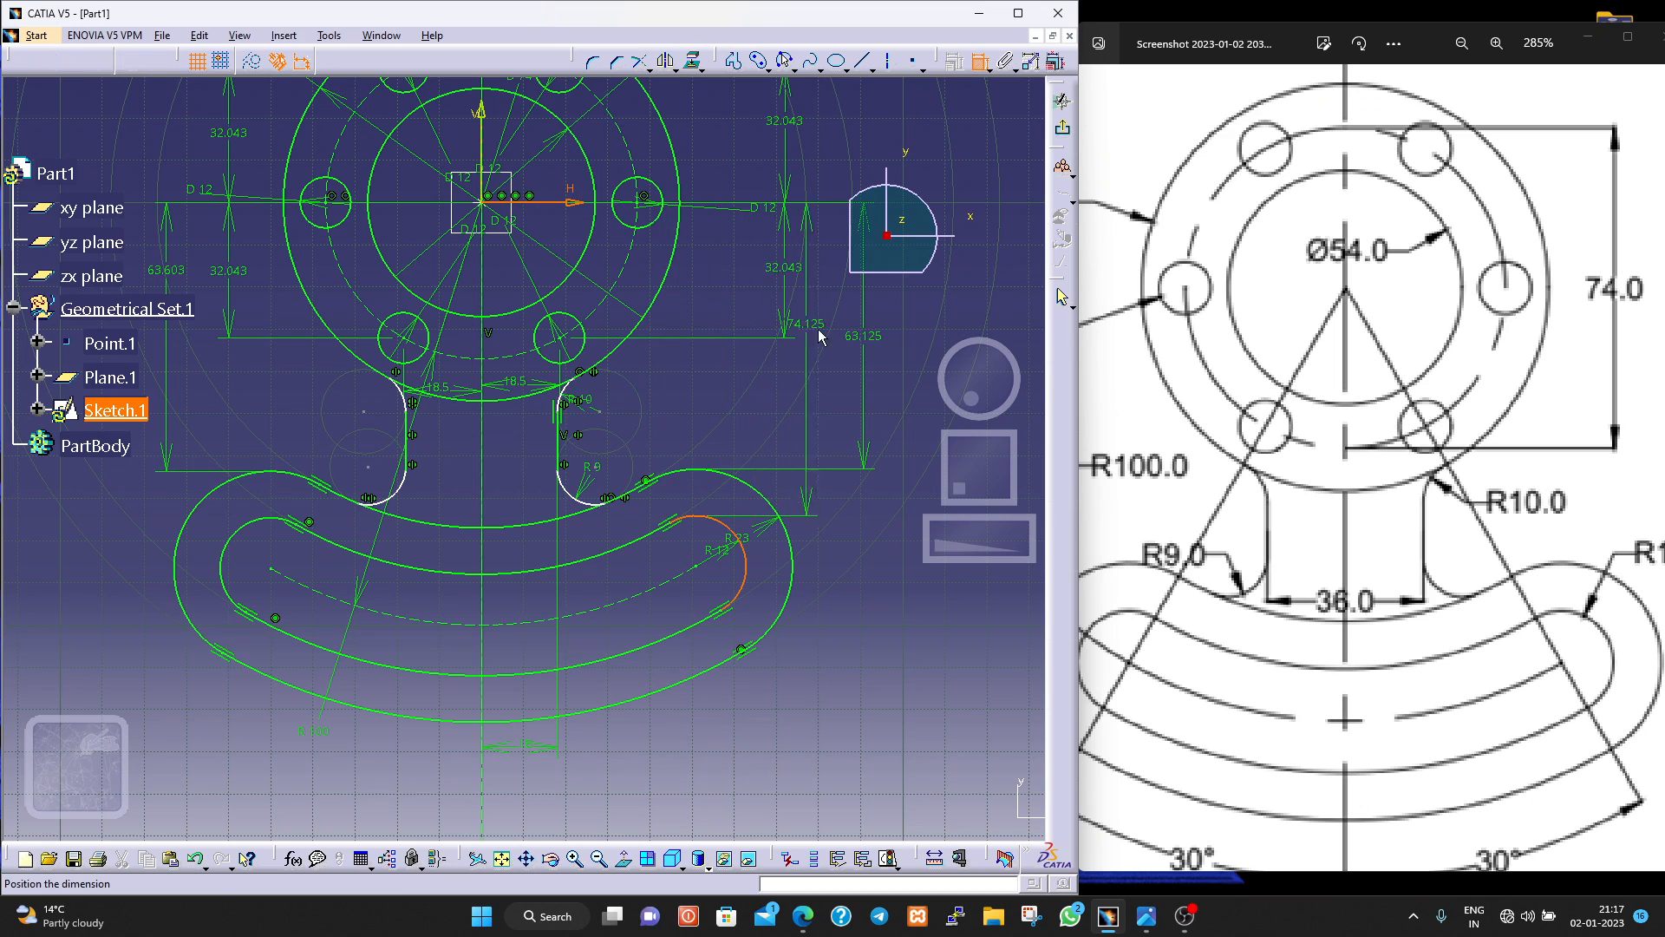
{"action": "left_click", "coordinate": [913, 336]}
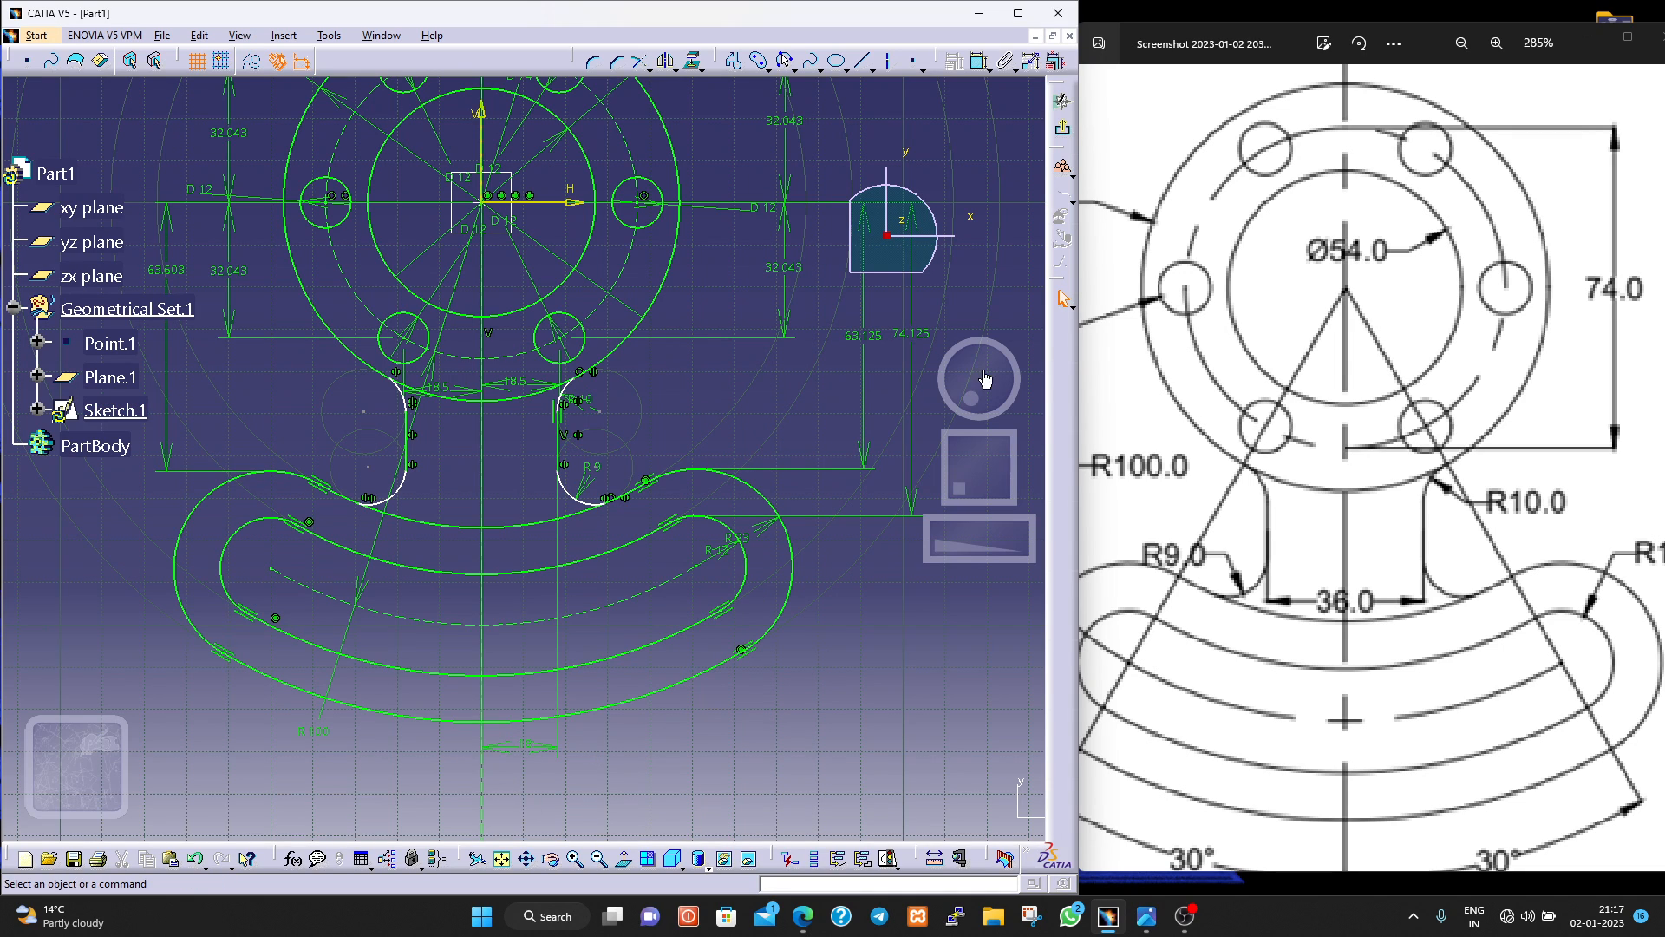
Dimension the vertical distance from the upper end point of the web's right R10 fillet to the horizontal axis.
{"action": "left_click", "coordinate": [980, 61]}
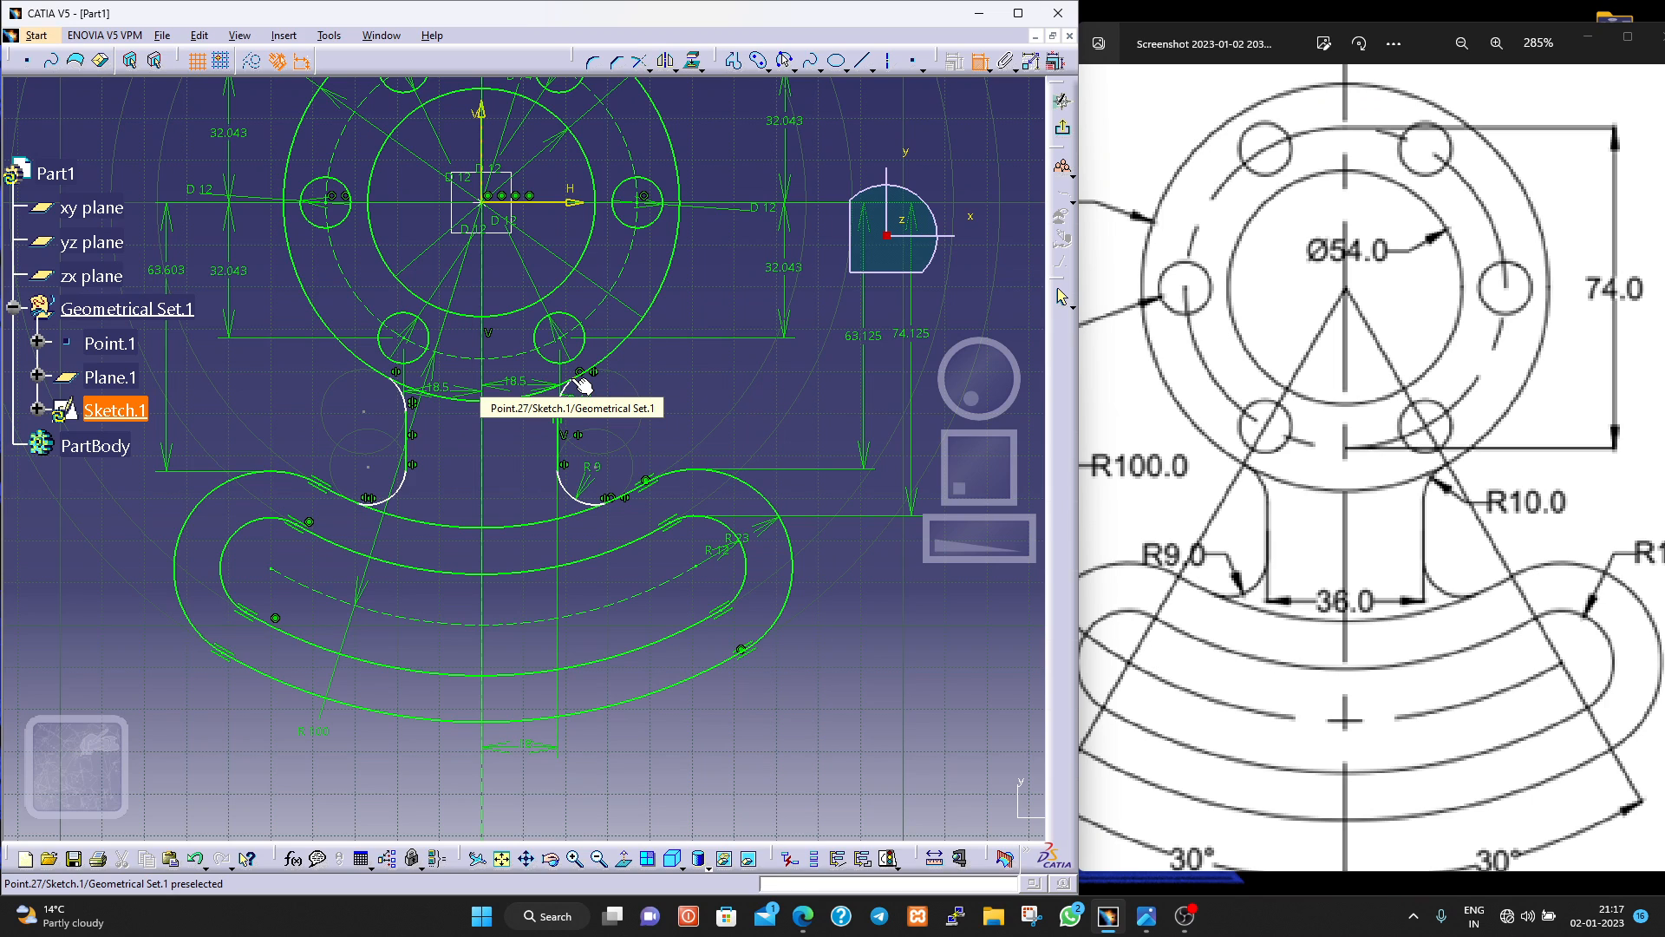
{"action": "left_click", "coordinate": [580, 379]}
{"action": "left_click", "coordinate": [552, 202]}
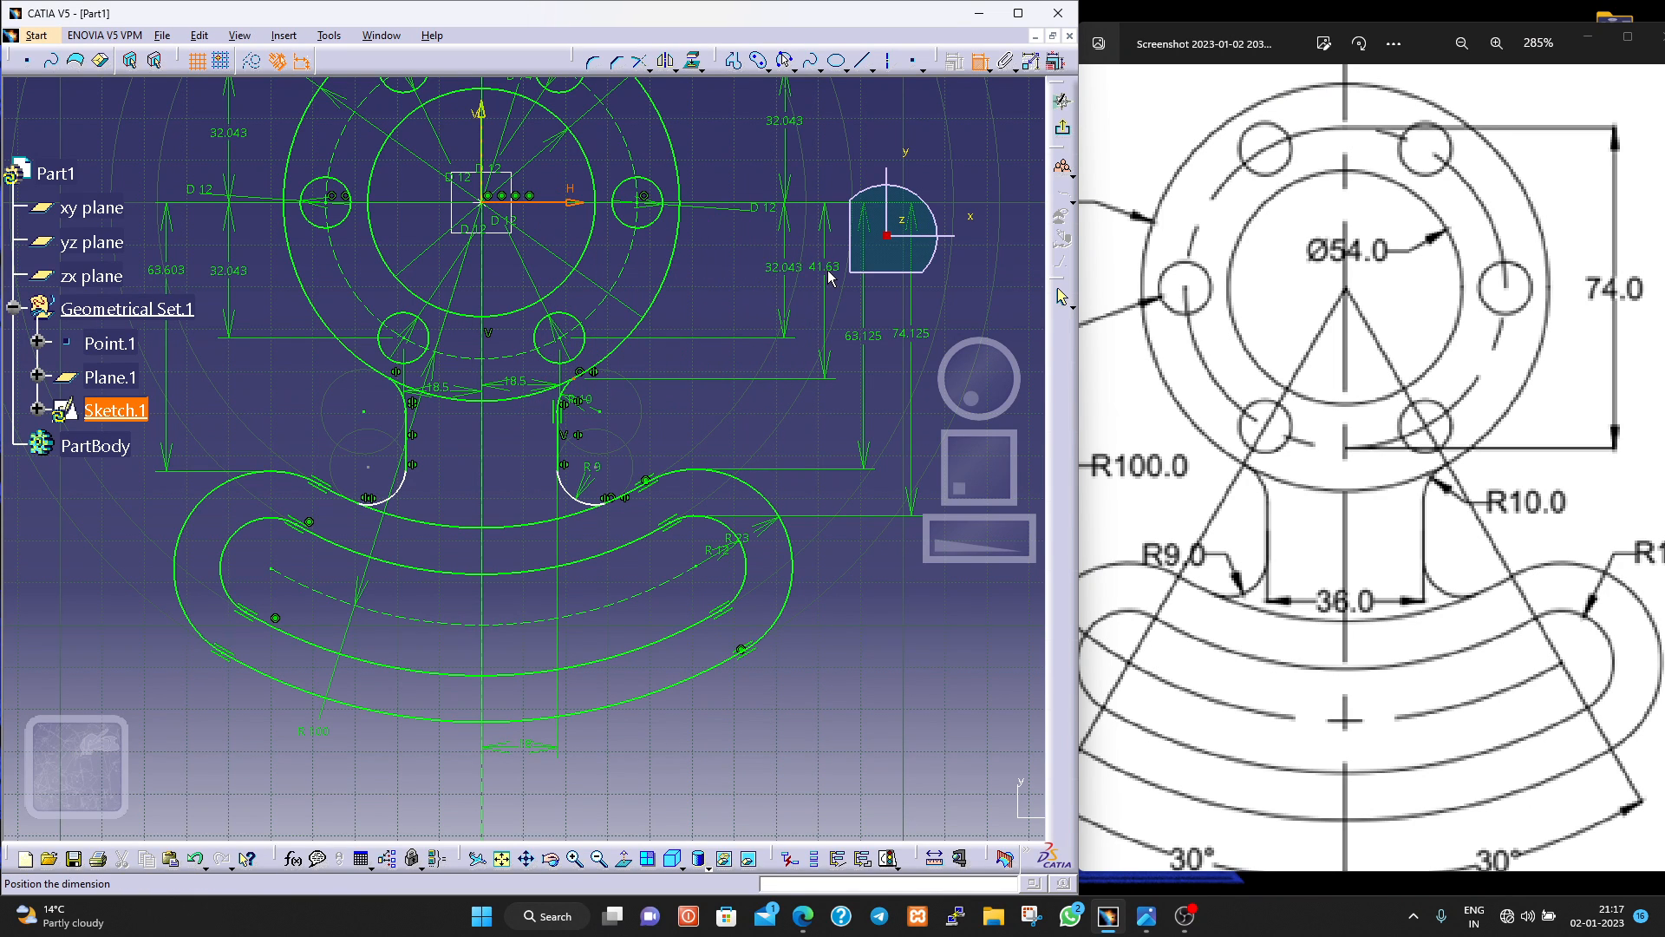
{"action": "left_click", "coordinate": [828, 277]}
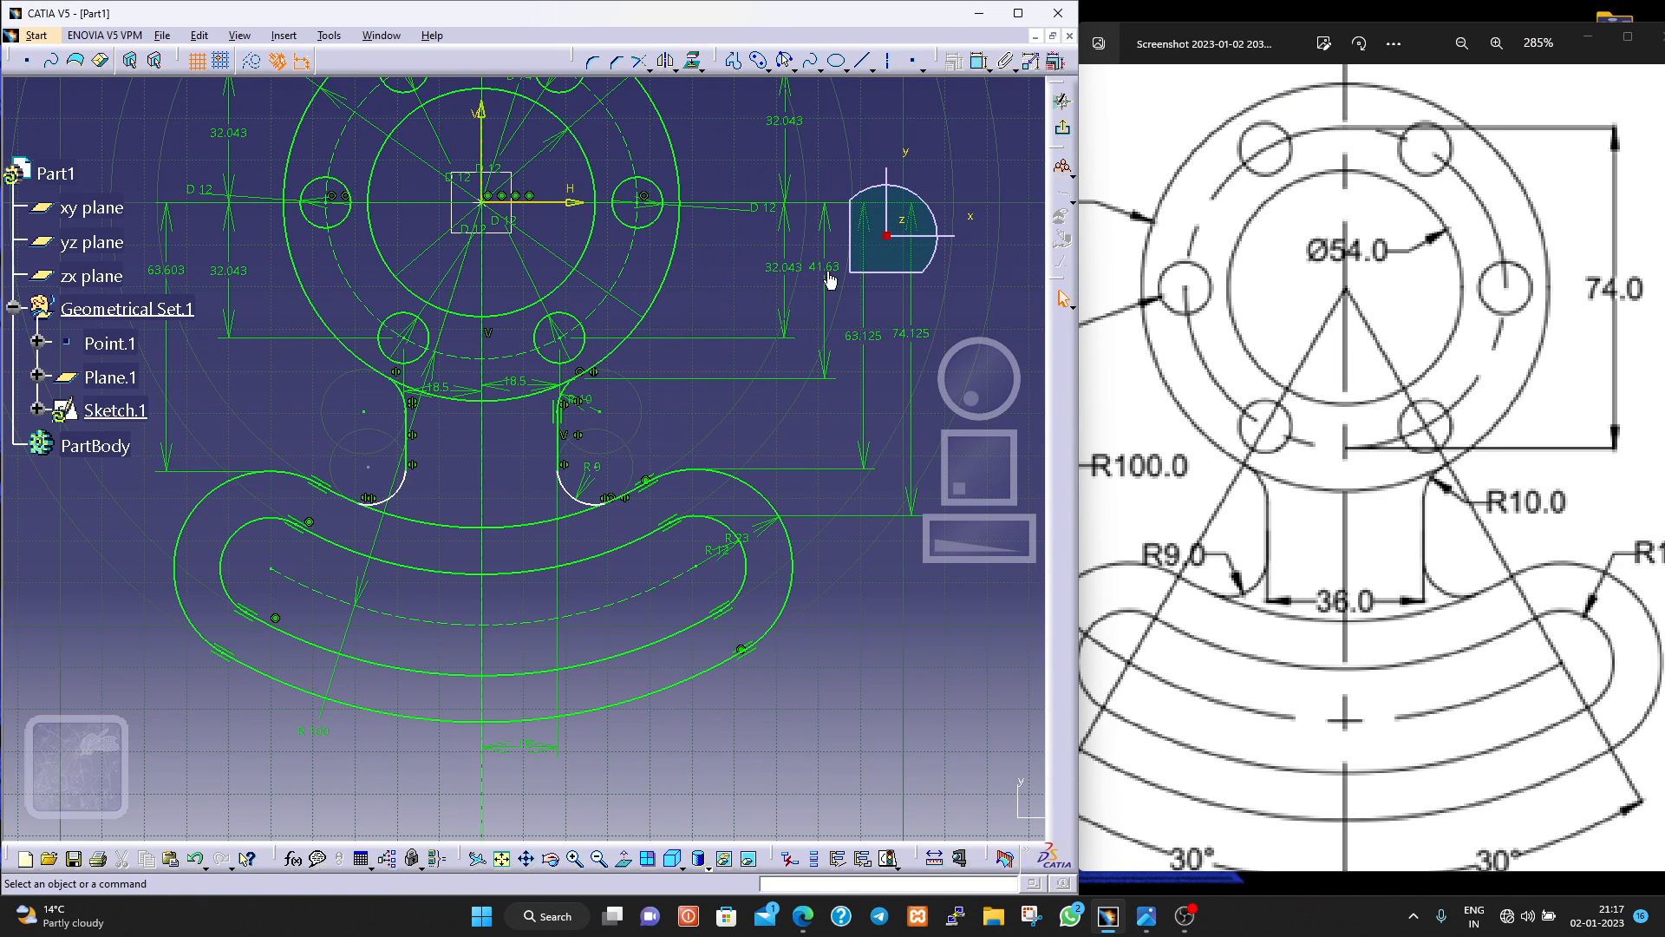
Dimension the vertical distance from the lower end point of the web's right R9 fillet to the horizontal axis.
{"action": "left_click", "coordinate": [983, 65]}
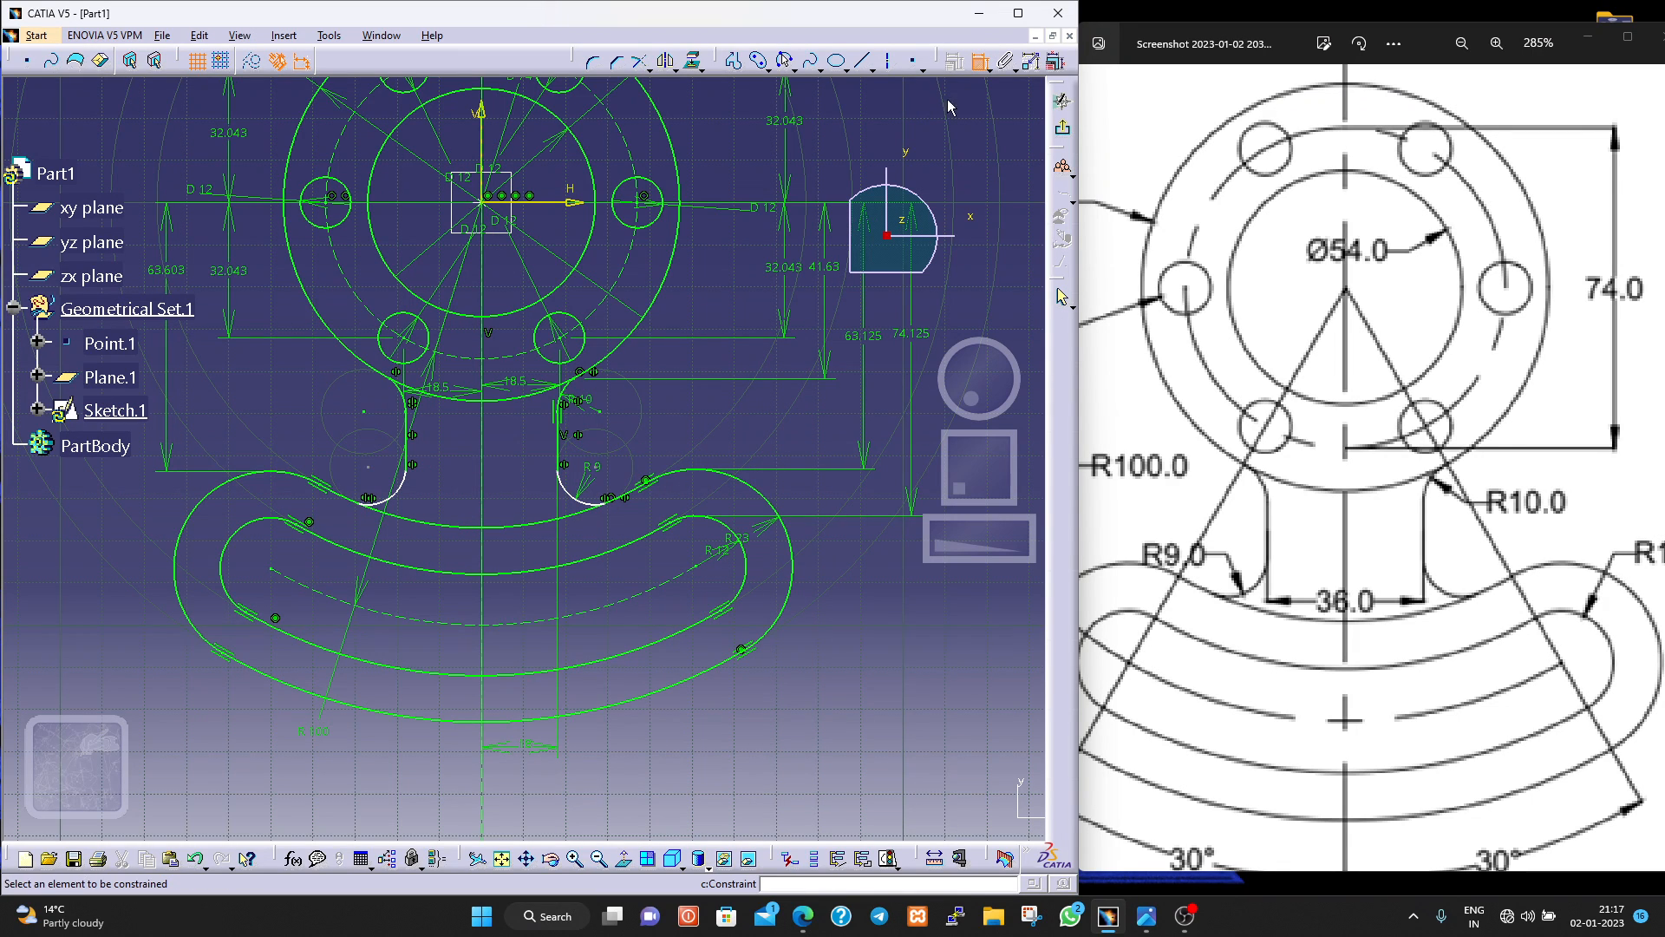
{"action": "left_click", "coordinate": [604, 503]}
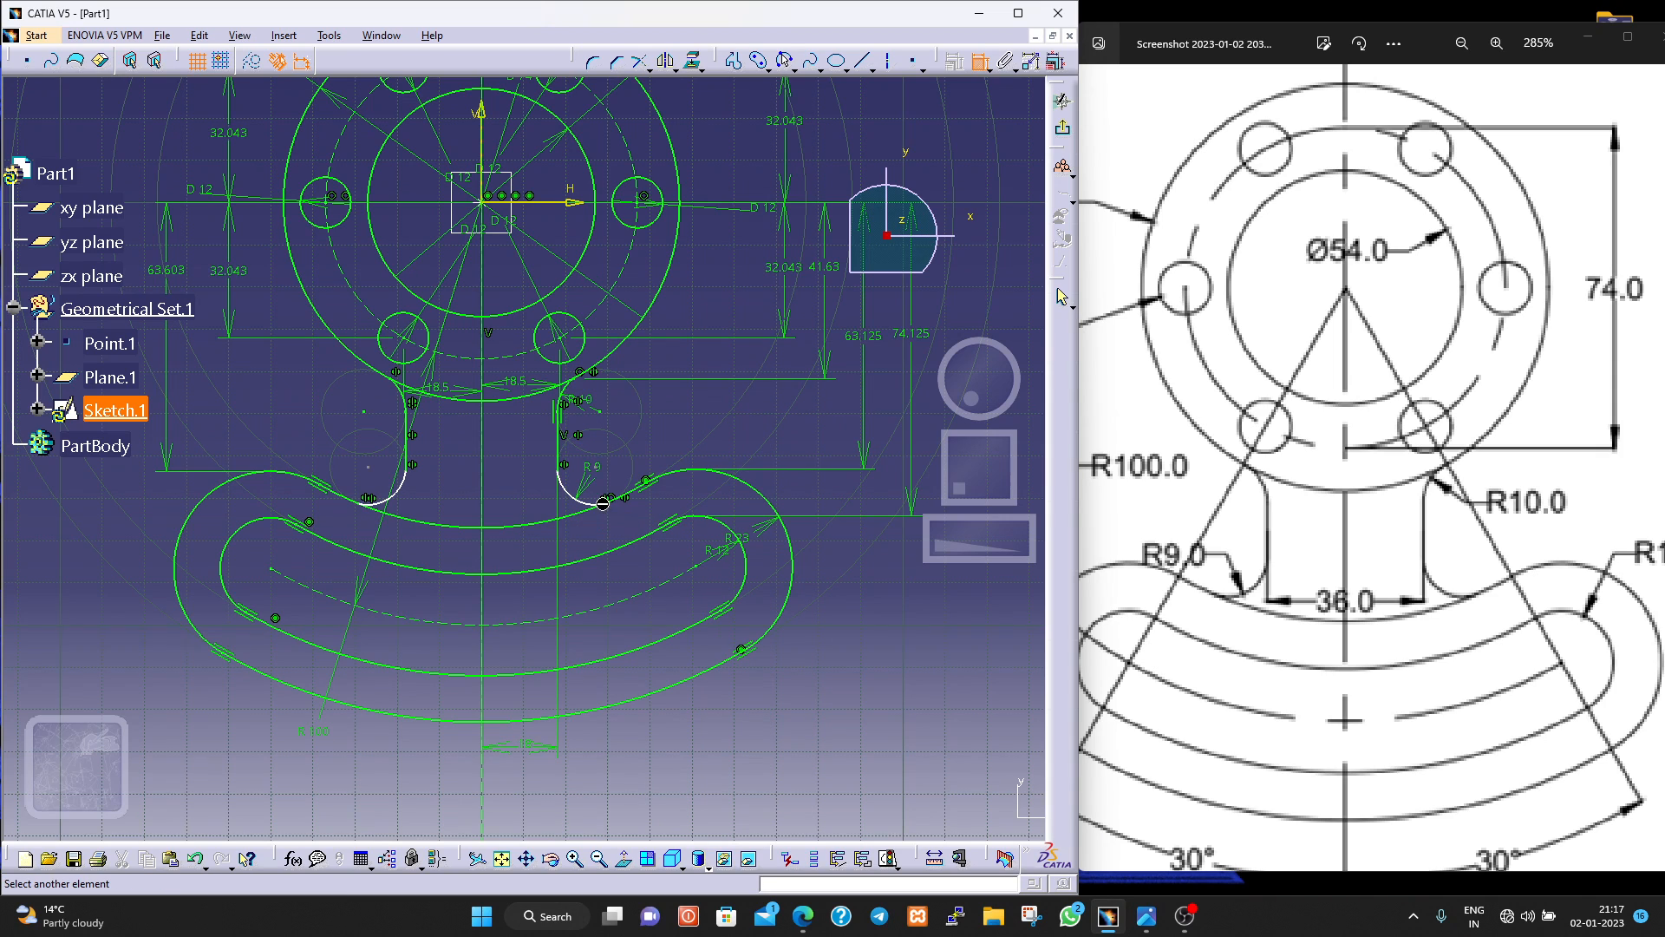
{"action": "left_click", "coordinate": [555, 203]}
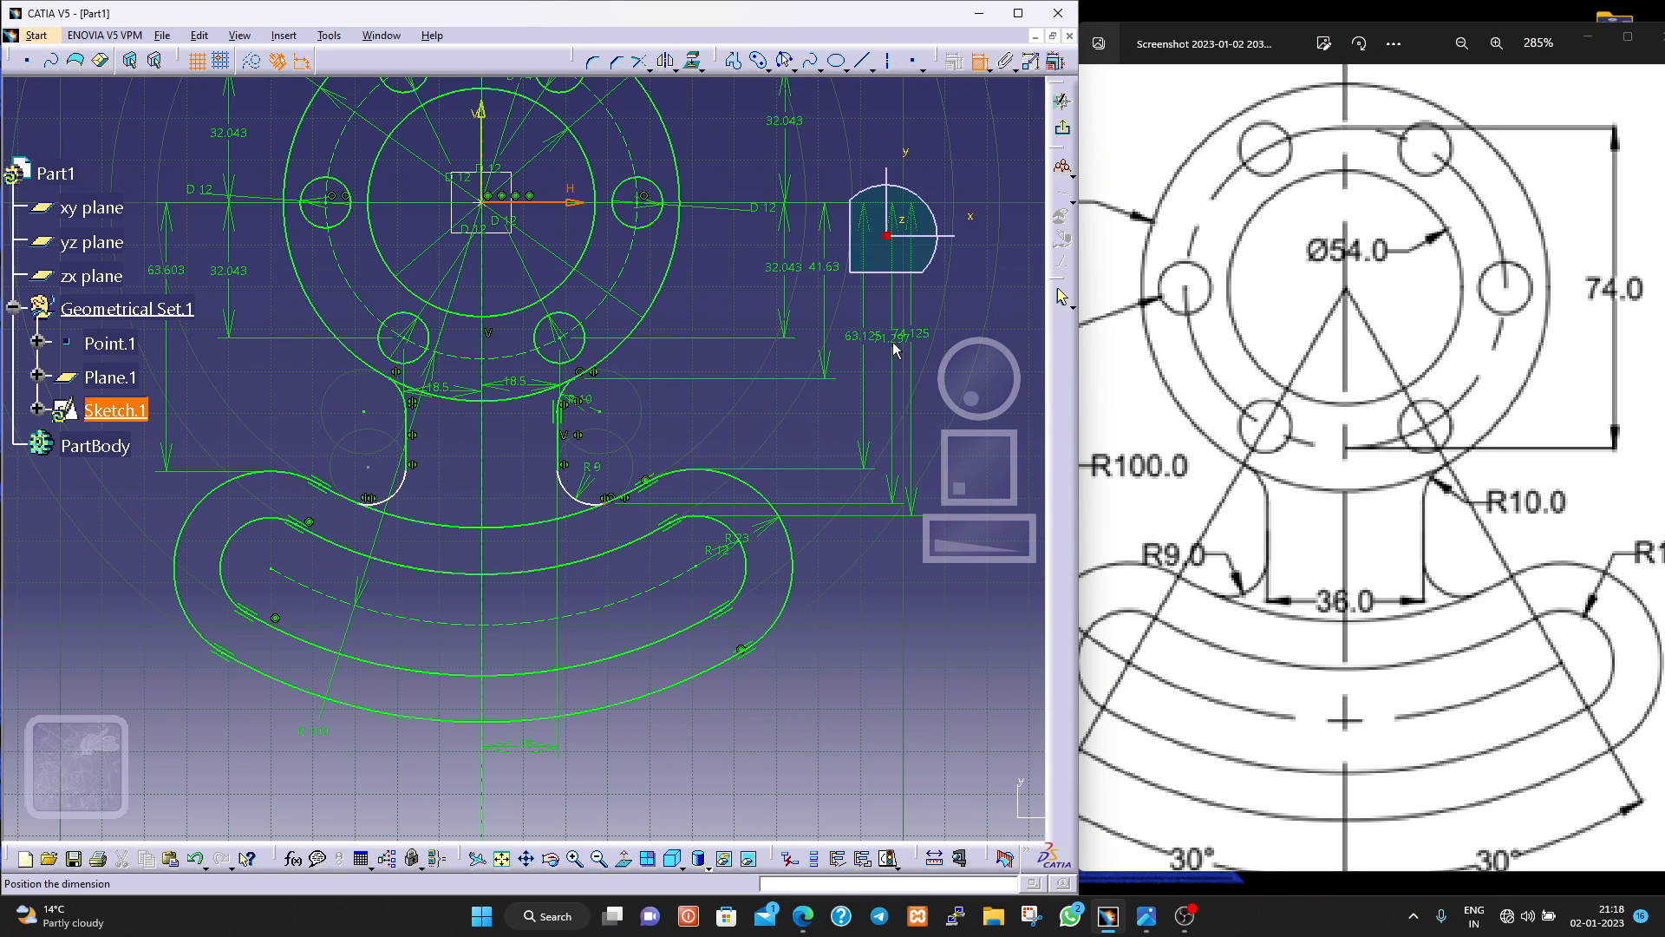
{"action": "left_click", "coordinate": [895, 345]}
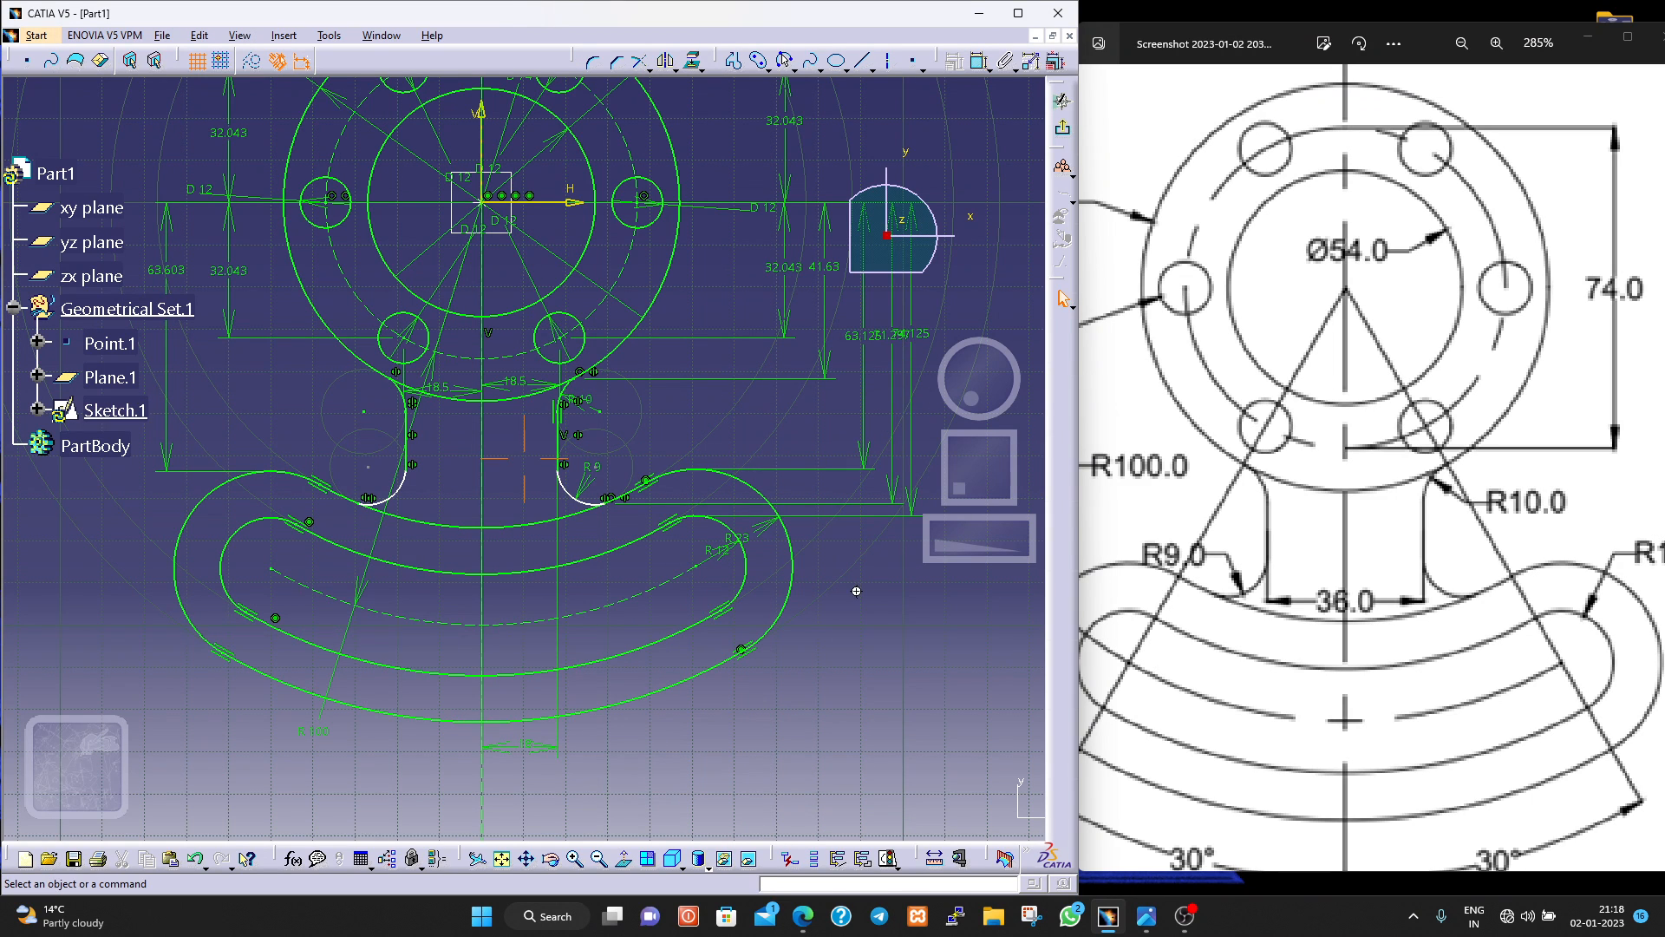
Space out the overlapping vertical dimensions beside the flange so that their values are readable.
{"action": "middle_click_drag", "start_coordinate": [857, 589], "coordinate": [857, 656], "text": "ctrl"}
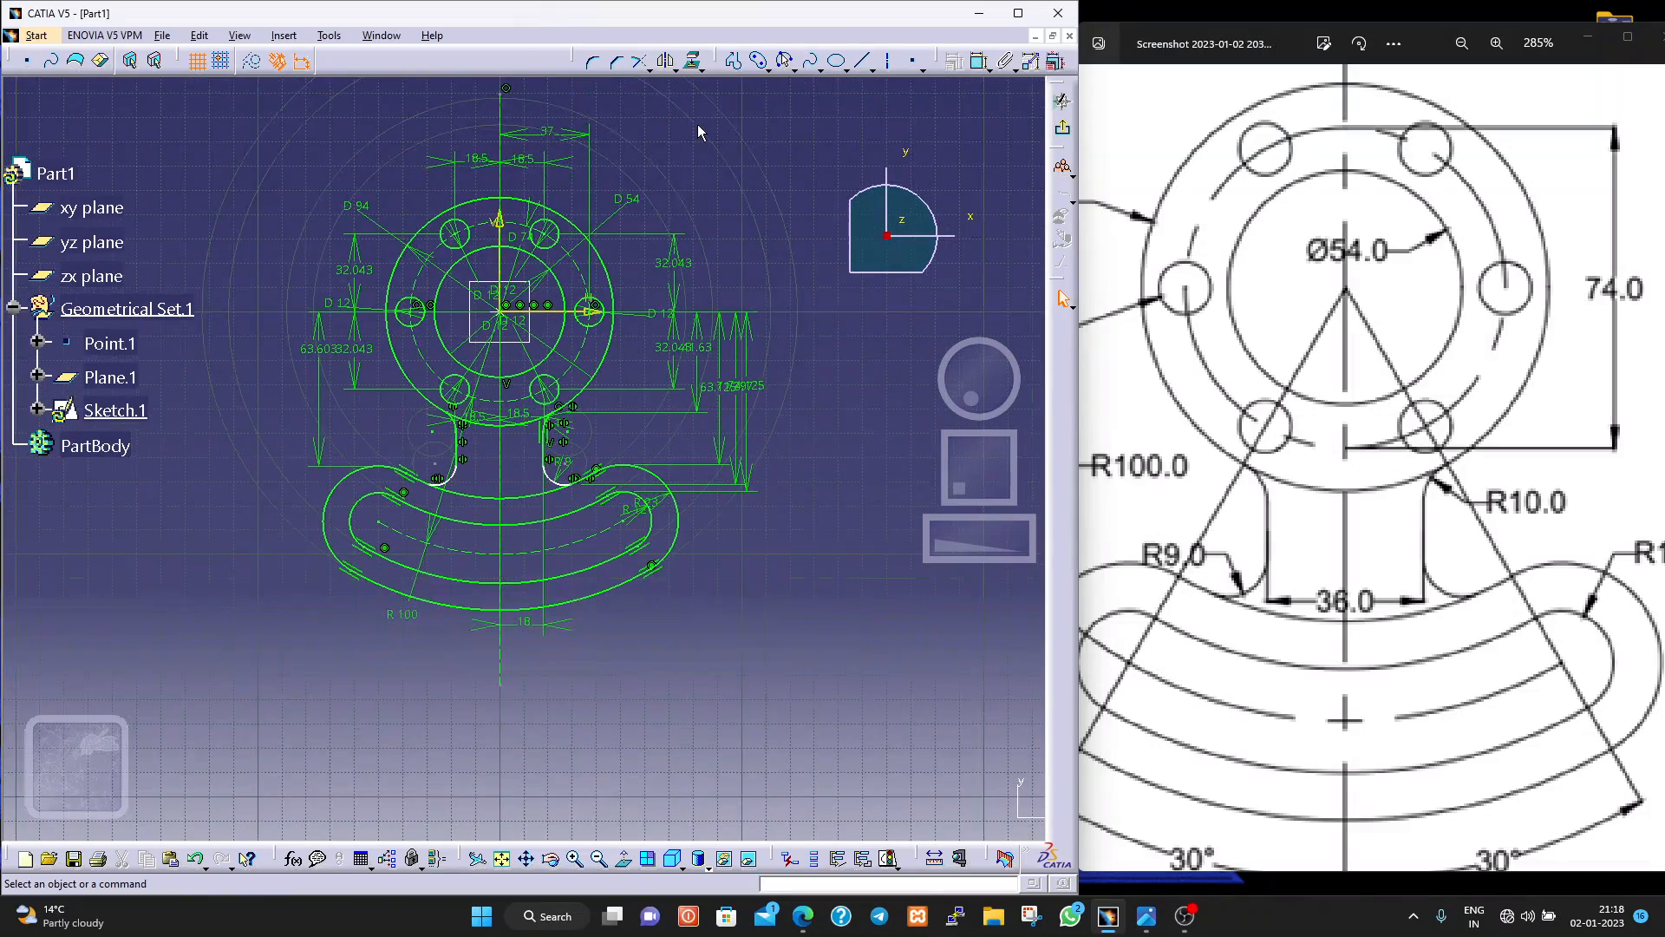
{"action": "scroll", "coordinate": [700, 129], "scroll_direction": "up", "scroll_amount": 1}
{"action": "scroll", "coordinate": [701, 149], "scroll_direction": "down", "scroll_amount": 2}
{"action": "middle_click_drag", "start_coordinate": [701, 156], "coordinate": [525, 237]}
{"action": "scroll", "coordinate": [247, 222], "scroll_direction": "up", "scroll_amount": 1}
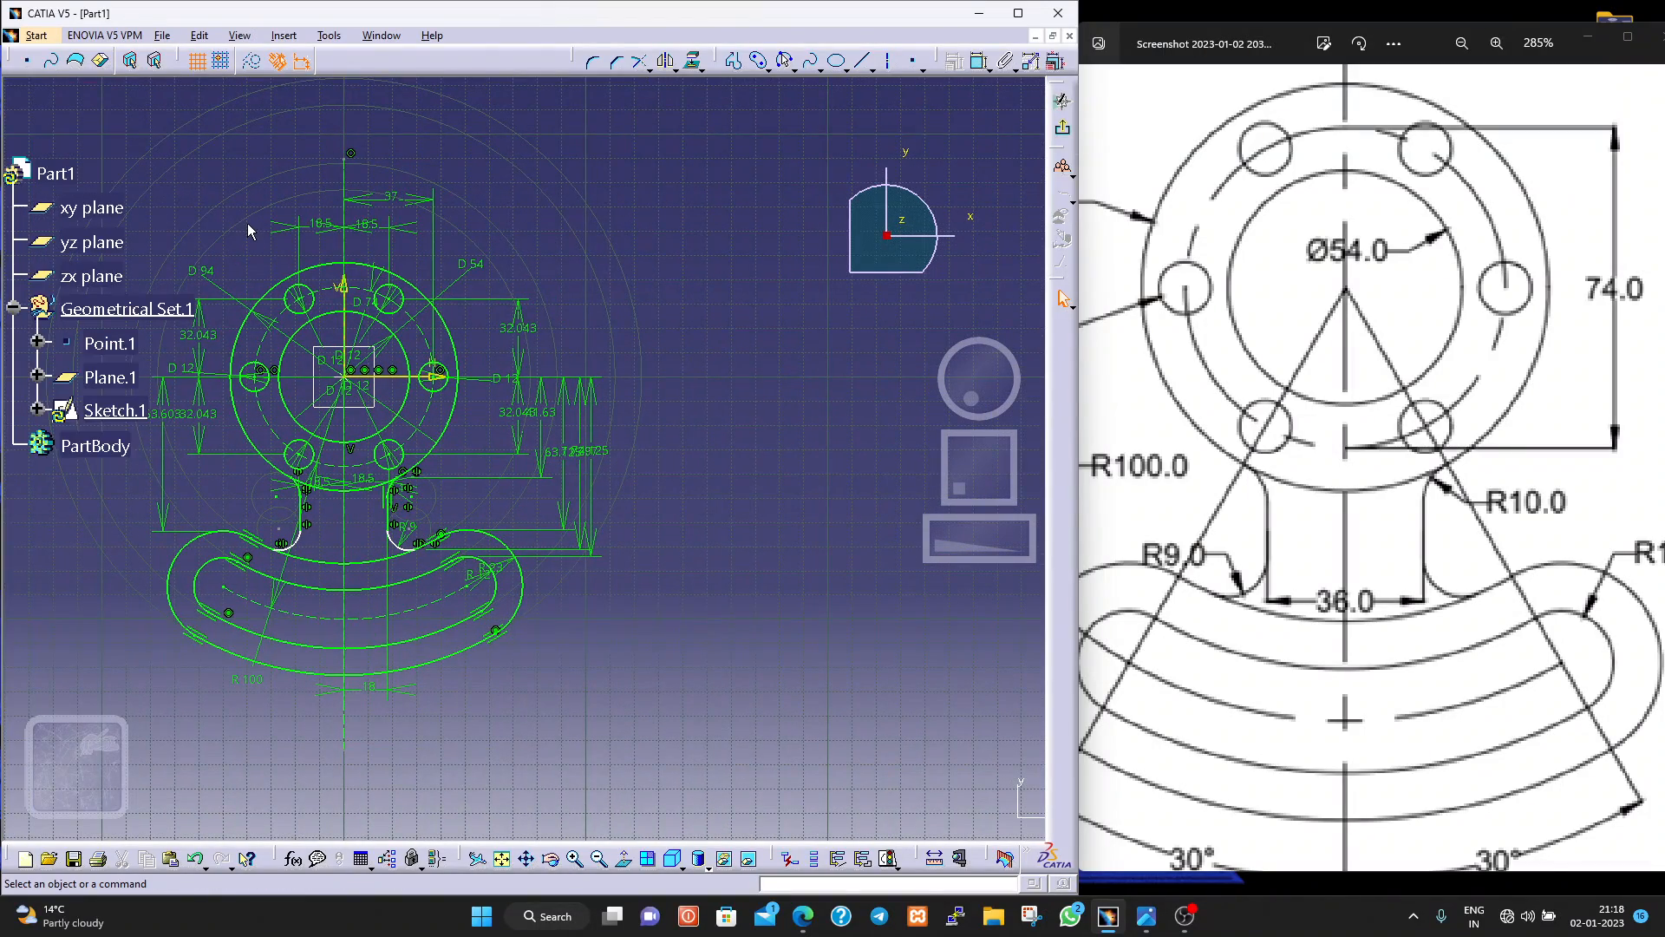
{"action": "scroll", "coordinate": [247, 222], "scroll_direction": "down", "scroll_amount": 1}
{"action": "scroll", "coordinate": [248, 223], "scroll_direction": "up", "scroll_amount": 1}
{"action": "middle_click_drag", "start_coordinate": [600, 653], "coordinate": [559, 575], "text": "ctrl"}
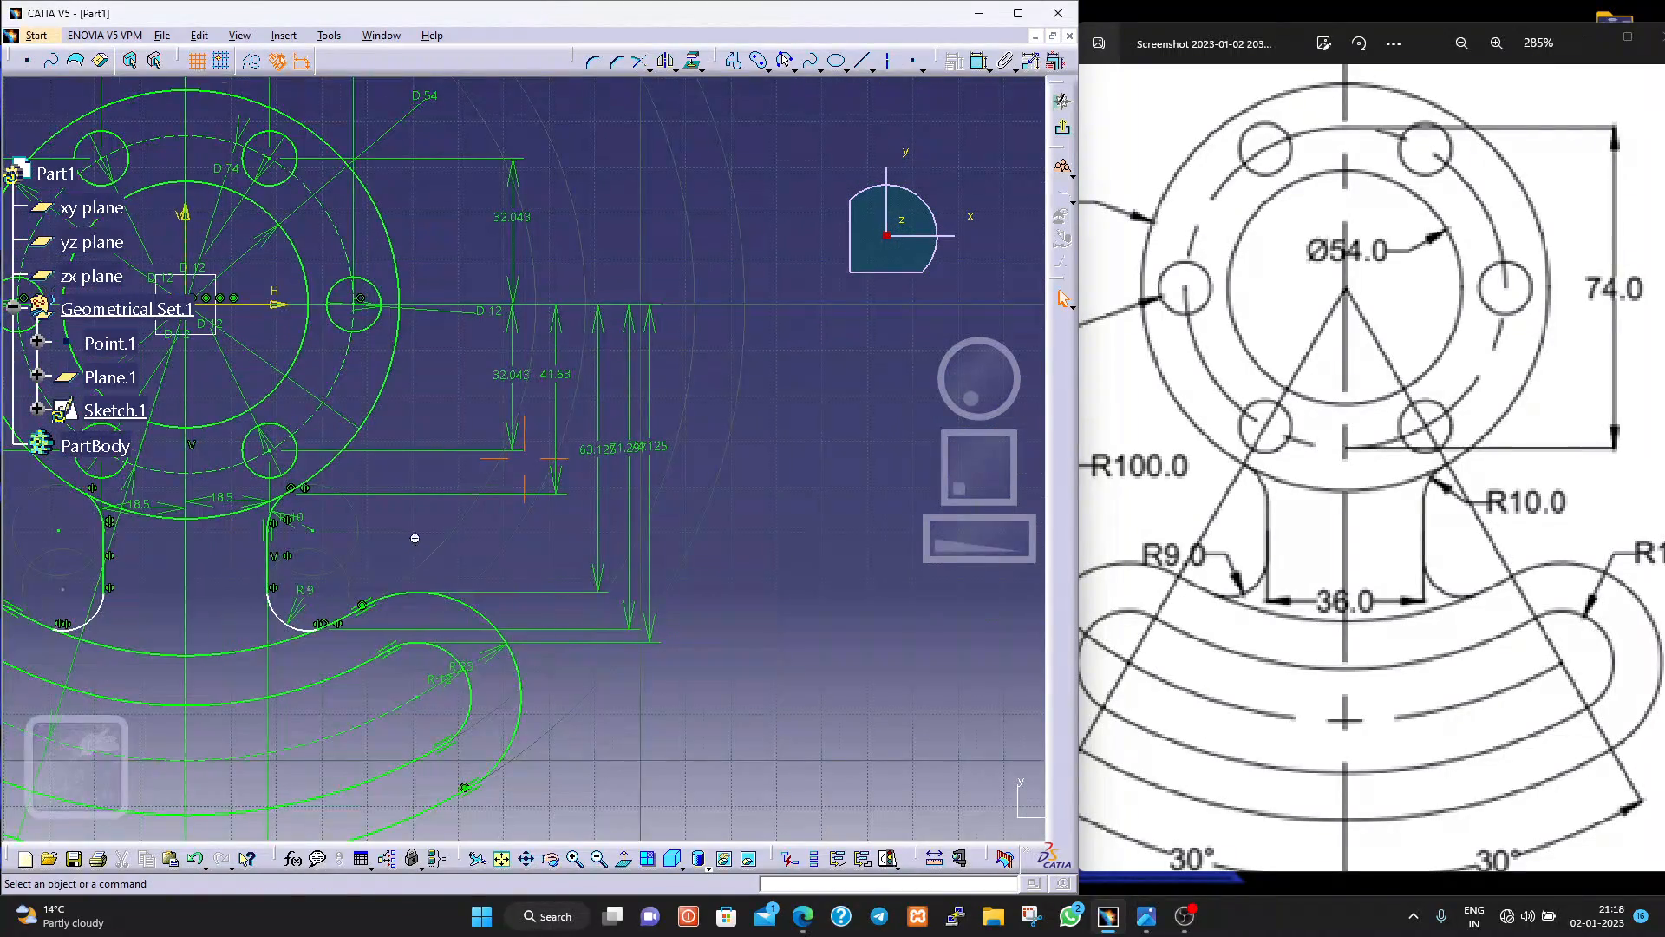
{"action": "middle_click_drag", "start_coordinate": [415, 538], "coordinate": [533, 514]}
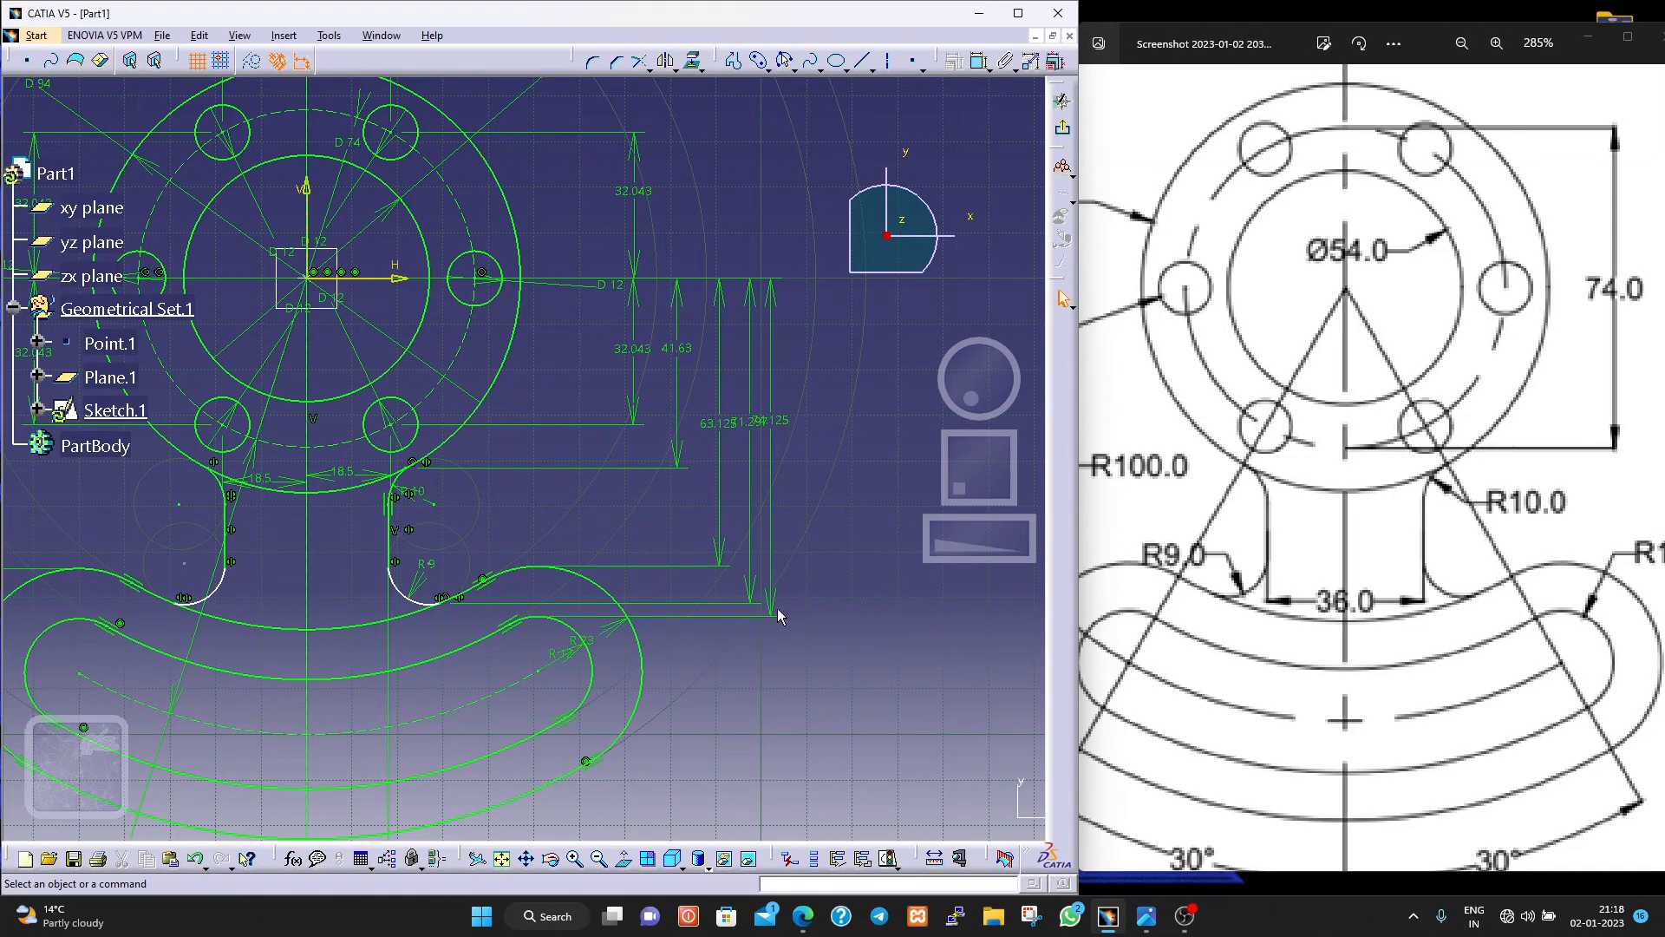
{"action": "mouse_move", "coordinate": [777, 614]}
{"action": "left_mouse_down"}
{"action": "mouse_move", "coordinate": [813, 618]}
{"action": "mouse_move", "coordinate": [741, 603]}
{"action": "mouse_move", "coordinate": [785, 607]}
{"action": "mouse_move", "coordinate": [761, 610]}
{"action": "left_mouse_up"}
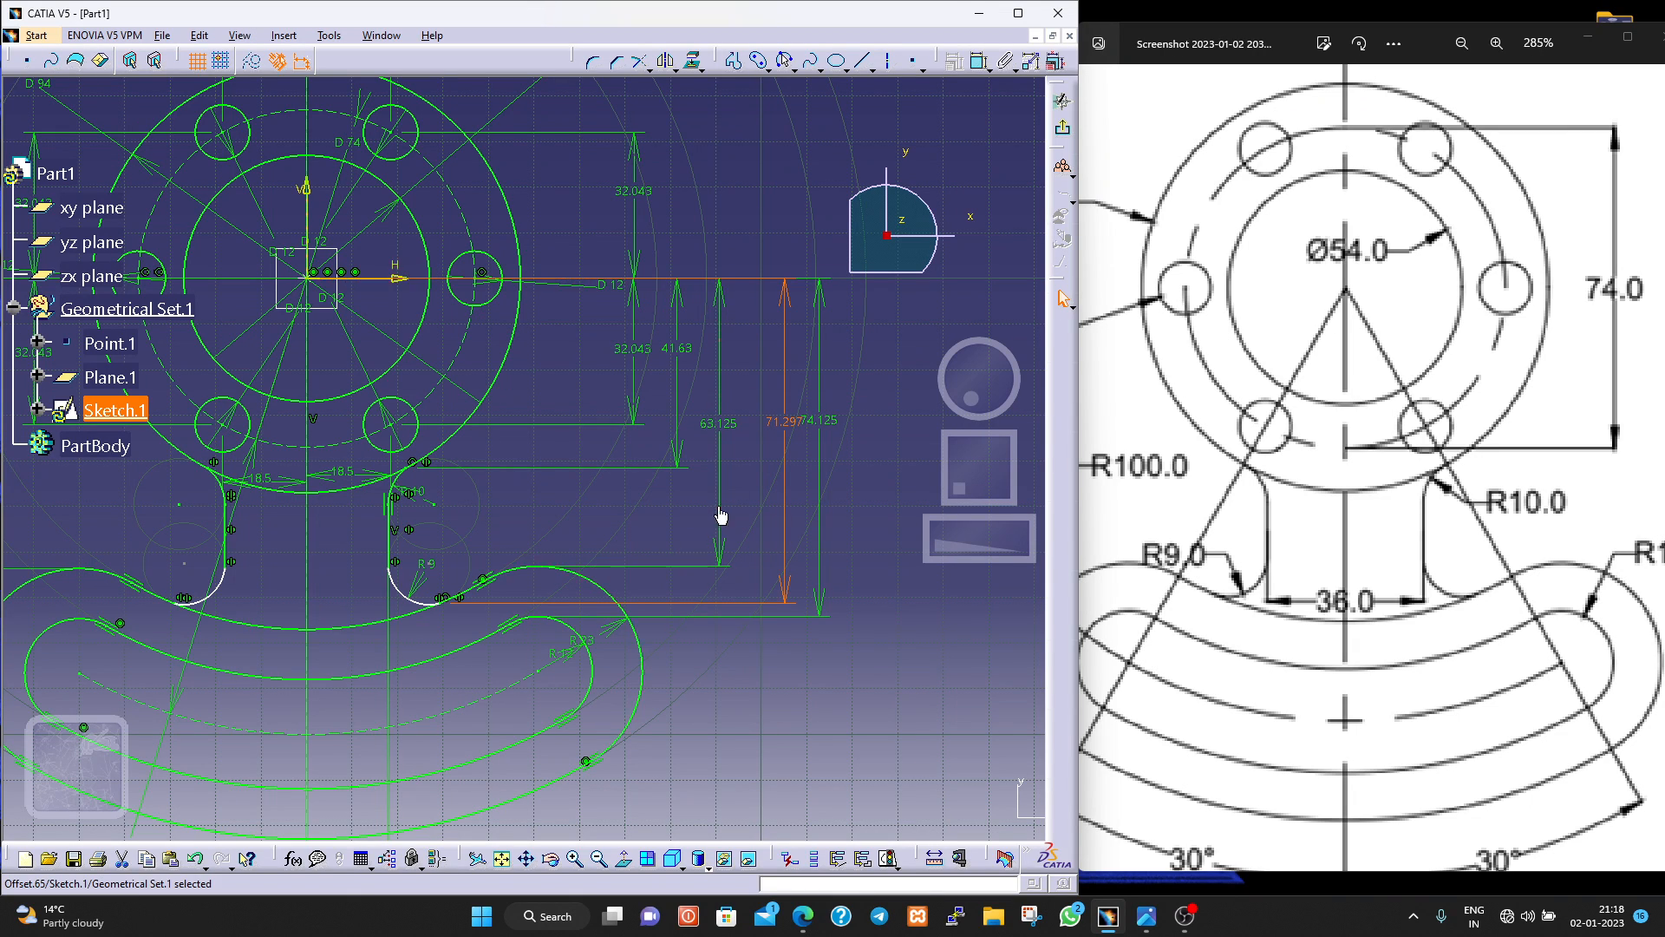
{"action": "left_click", "coordinate": [727, 425]}
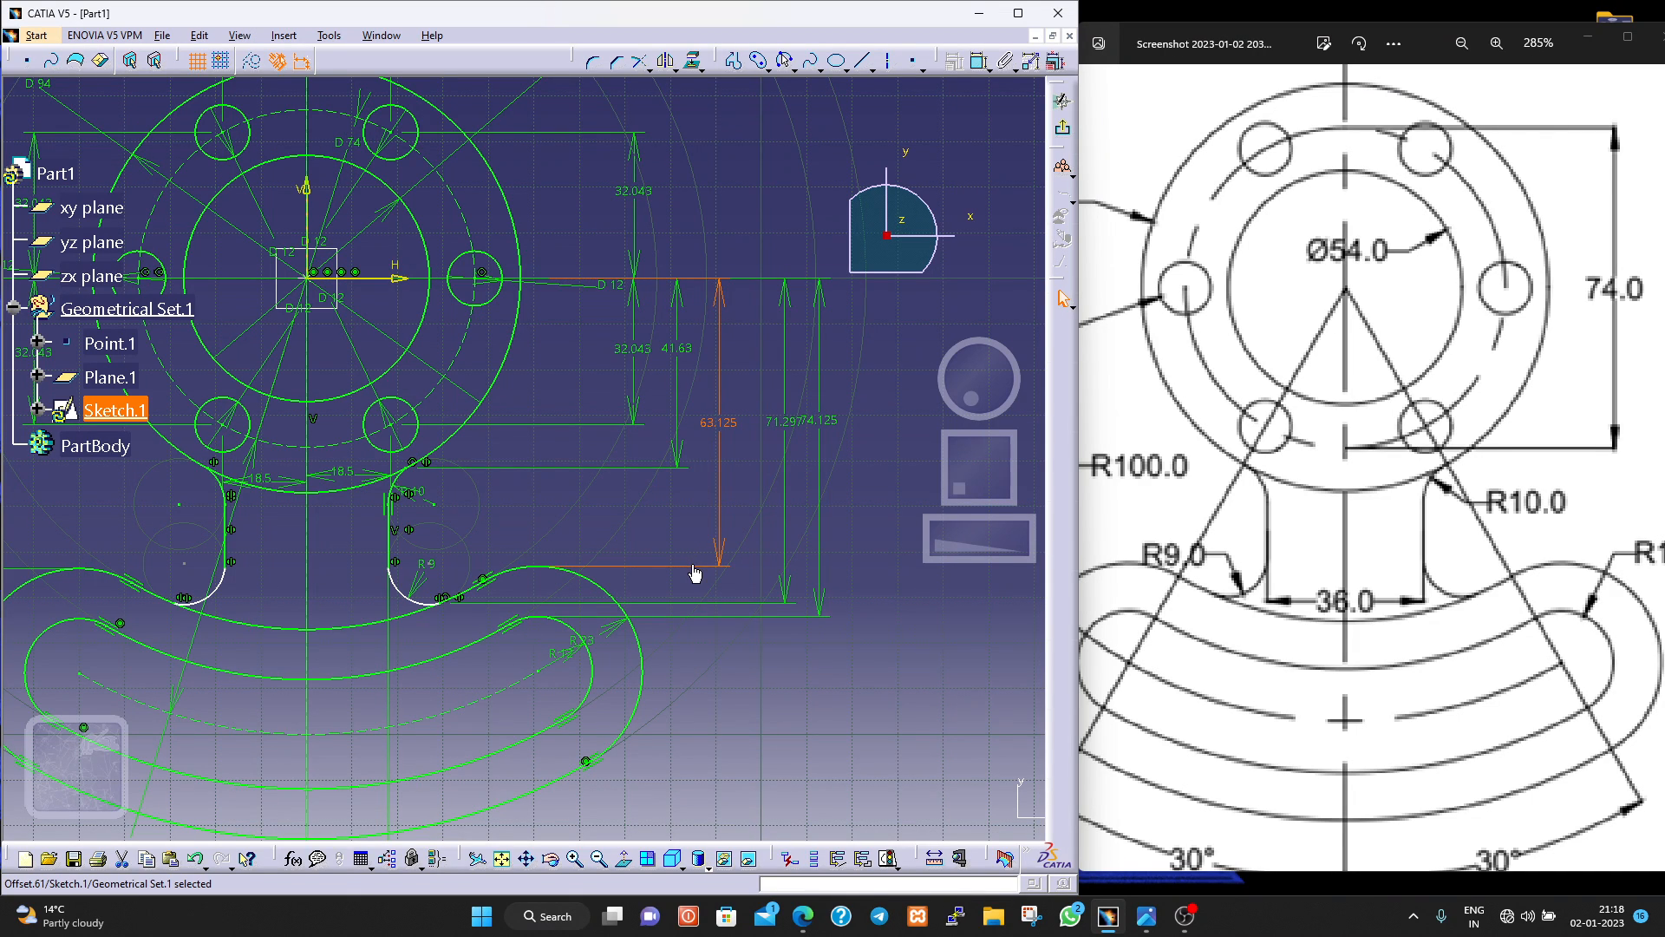
{"action": "left_click_drag", "start_coordinate": [693, 567], "coordinate": [716, 567]}
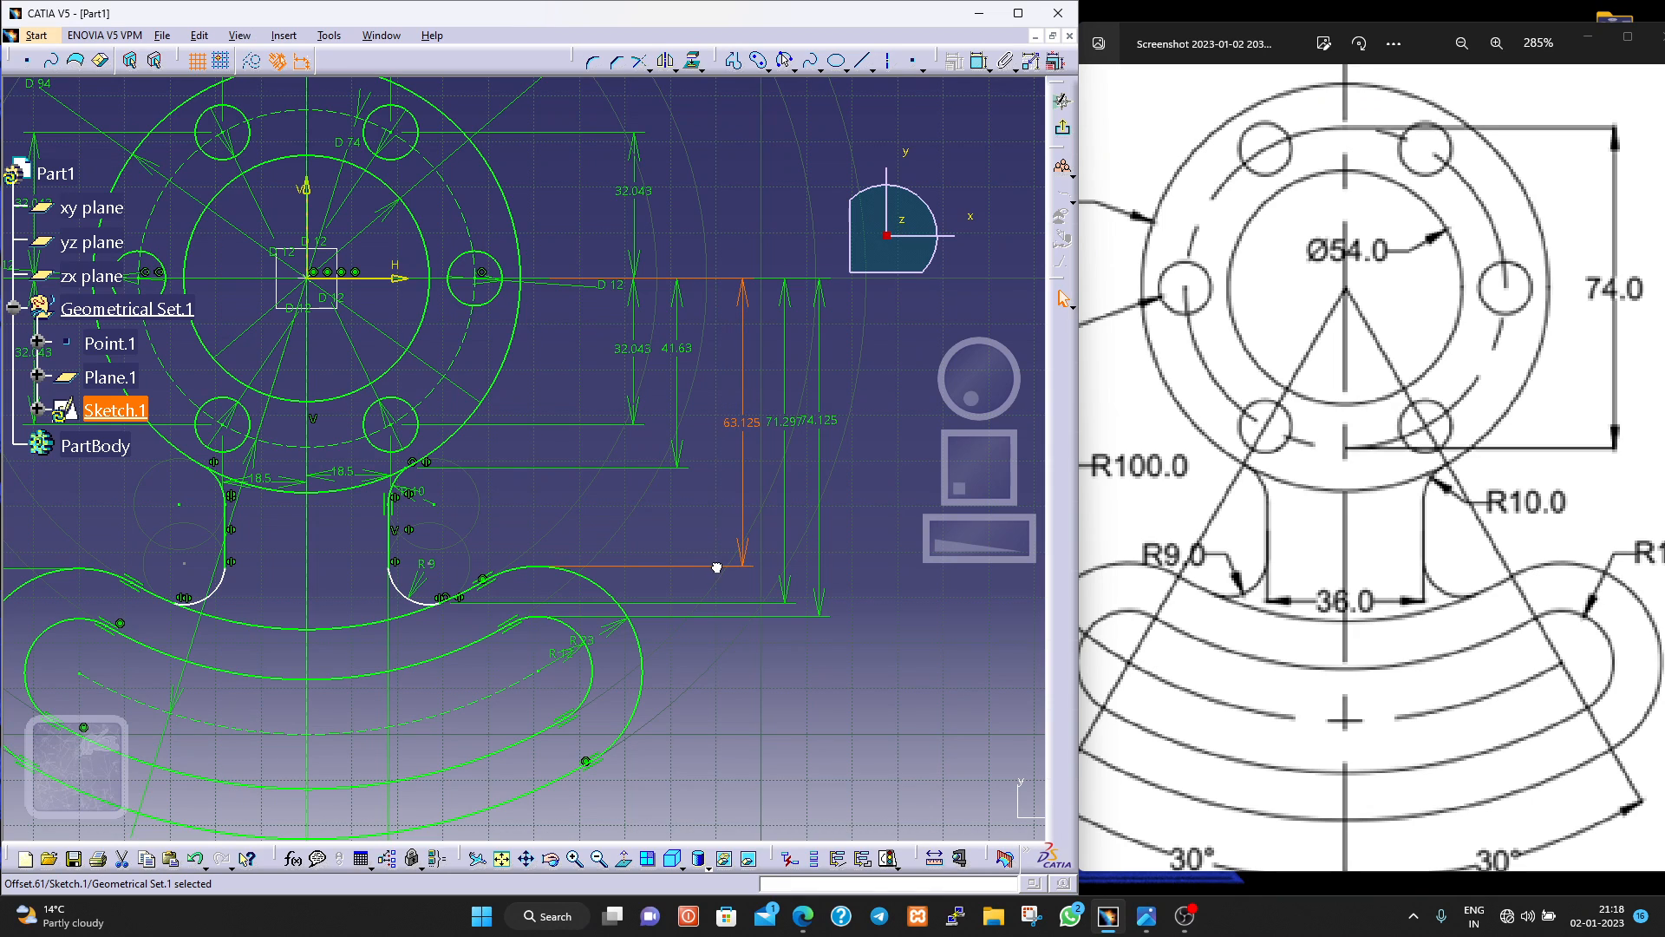
Dimension the vertical distance from the upper end point of the web's right R9 fillet to the horizontal axis.
{"action": "left_click", "coordinate": [399, 574]}
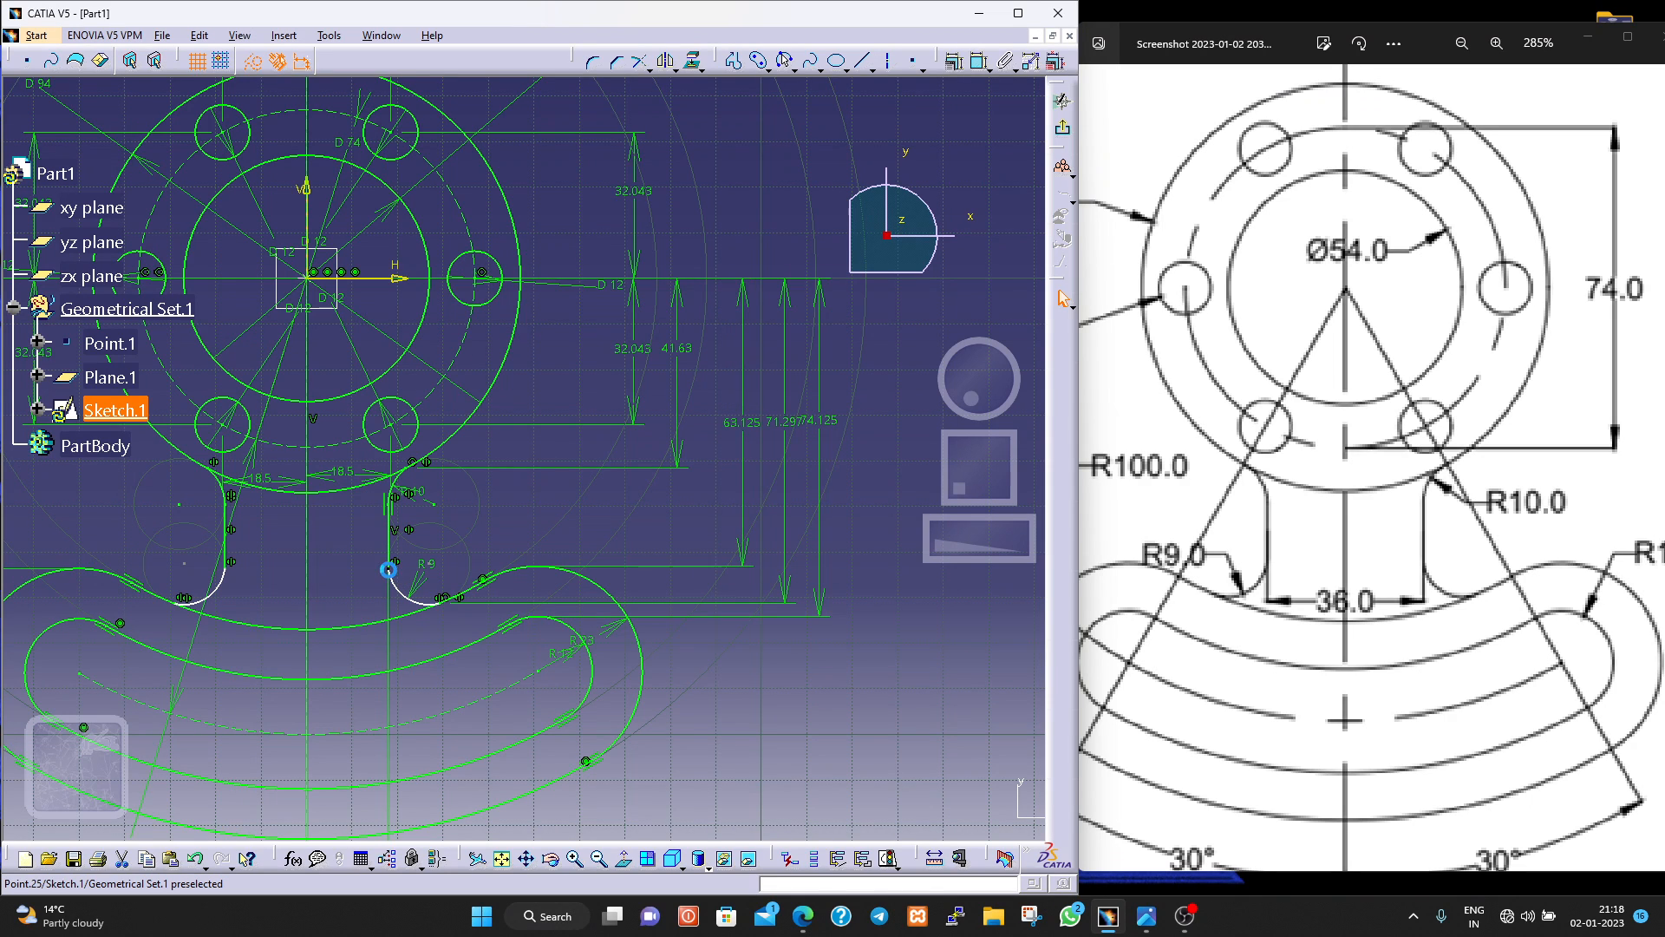
{"action": "left_click", "coordinate": [981, 62]}
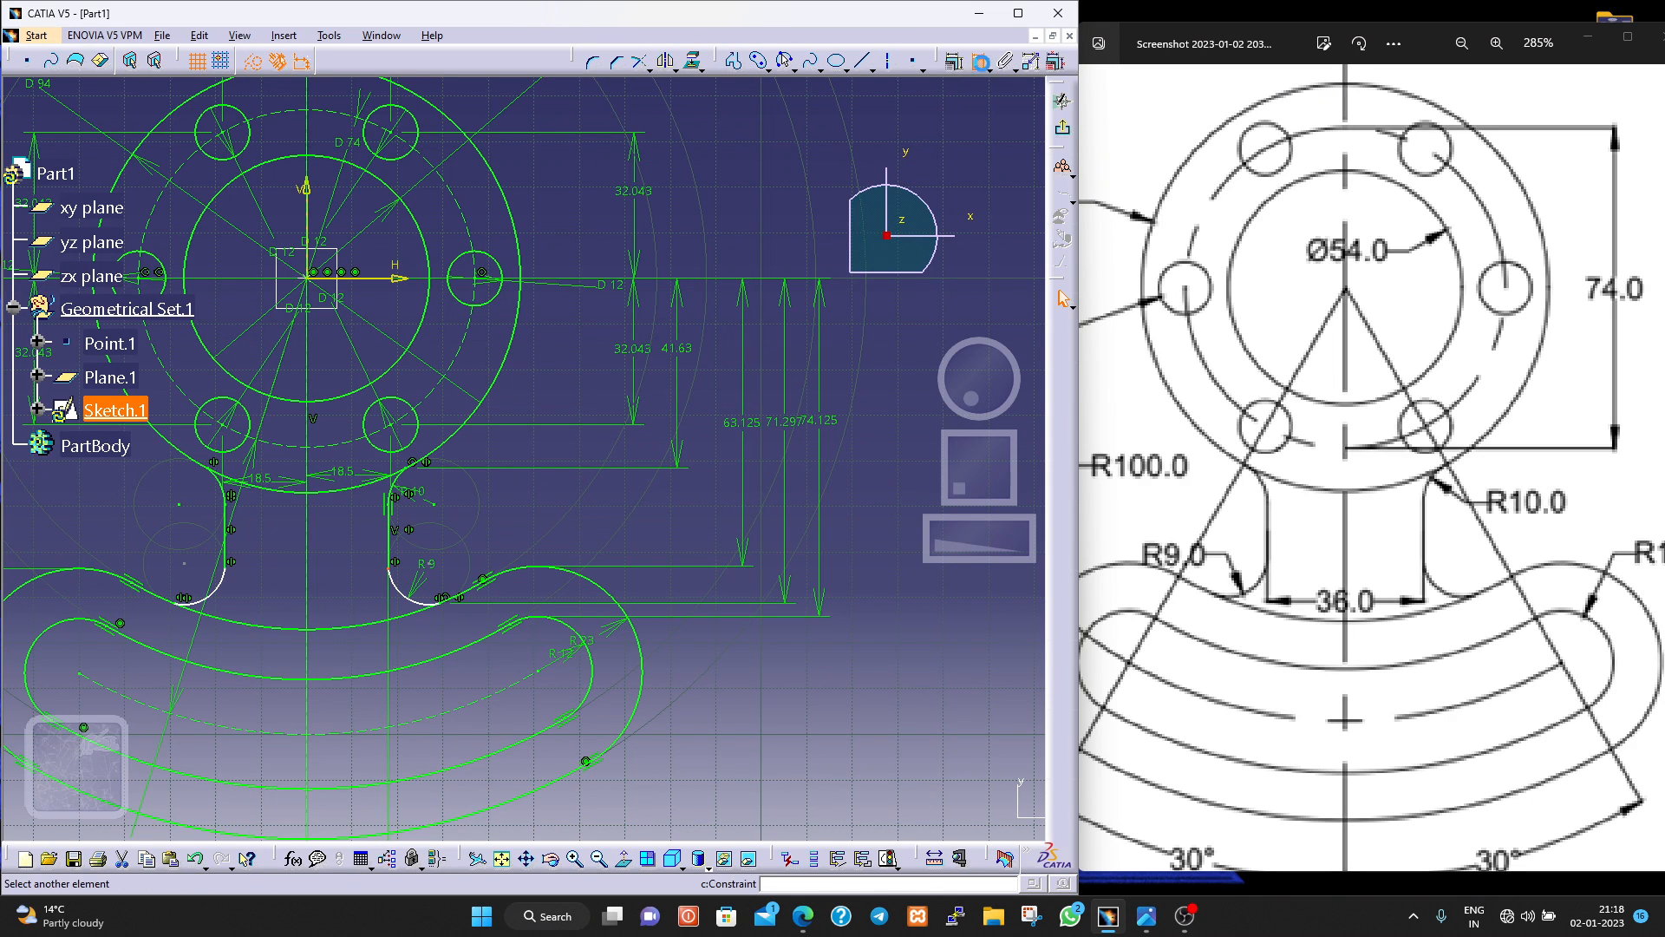
{"action": "left_click", "coordinate": [400, 278]}
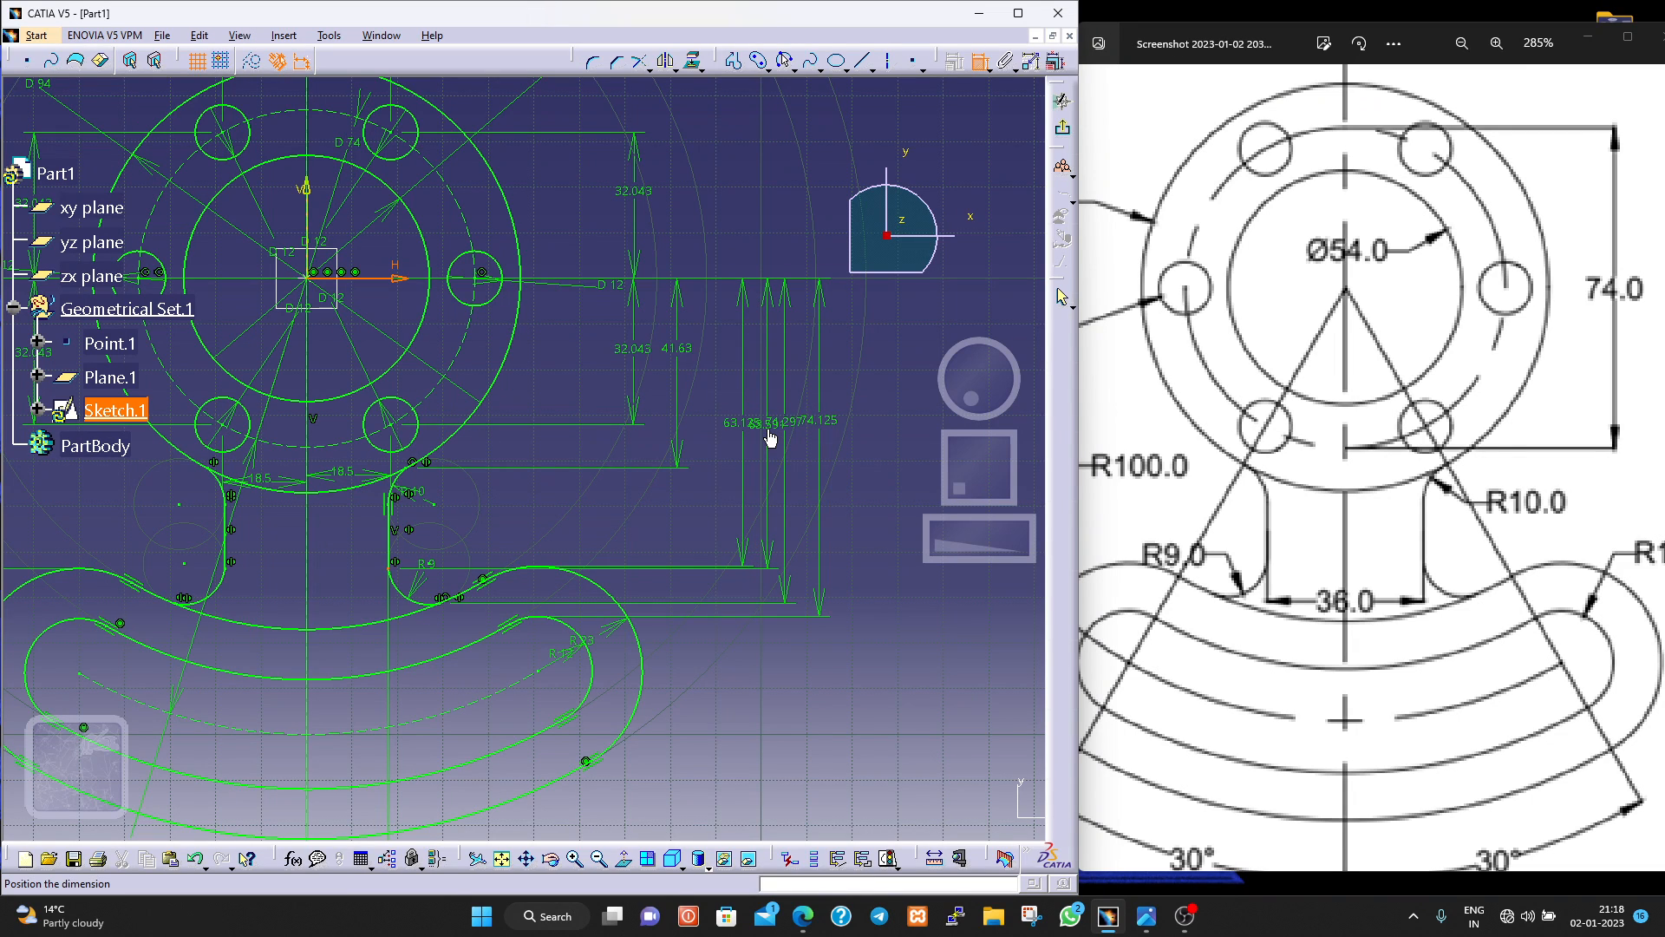
{"action": "left_click", "coordinate": [770, 438]}
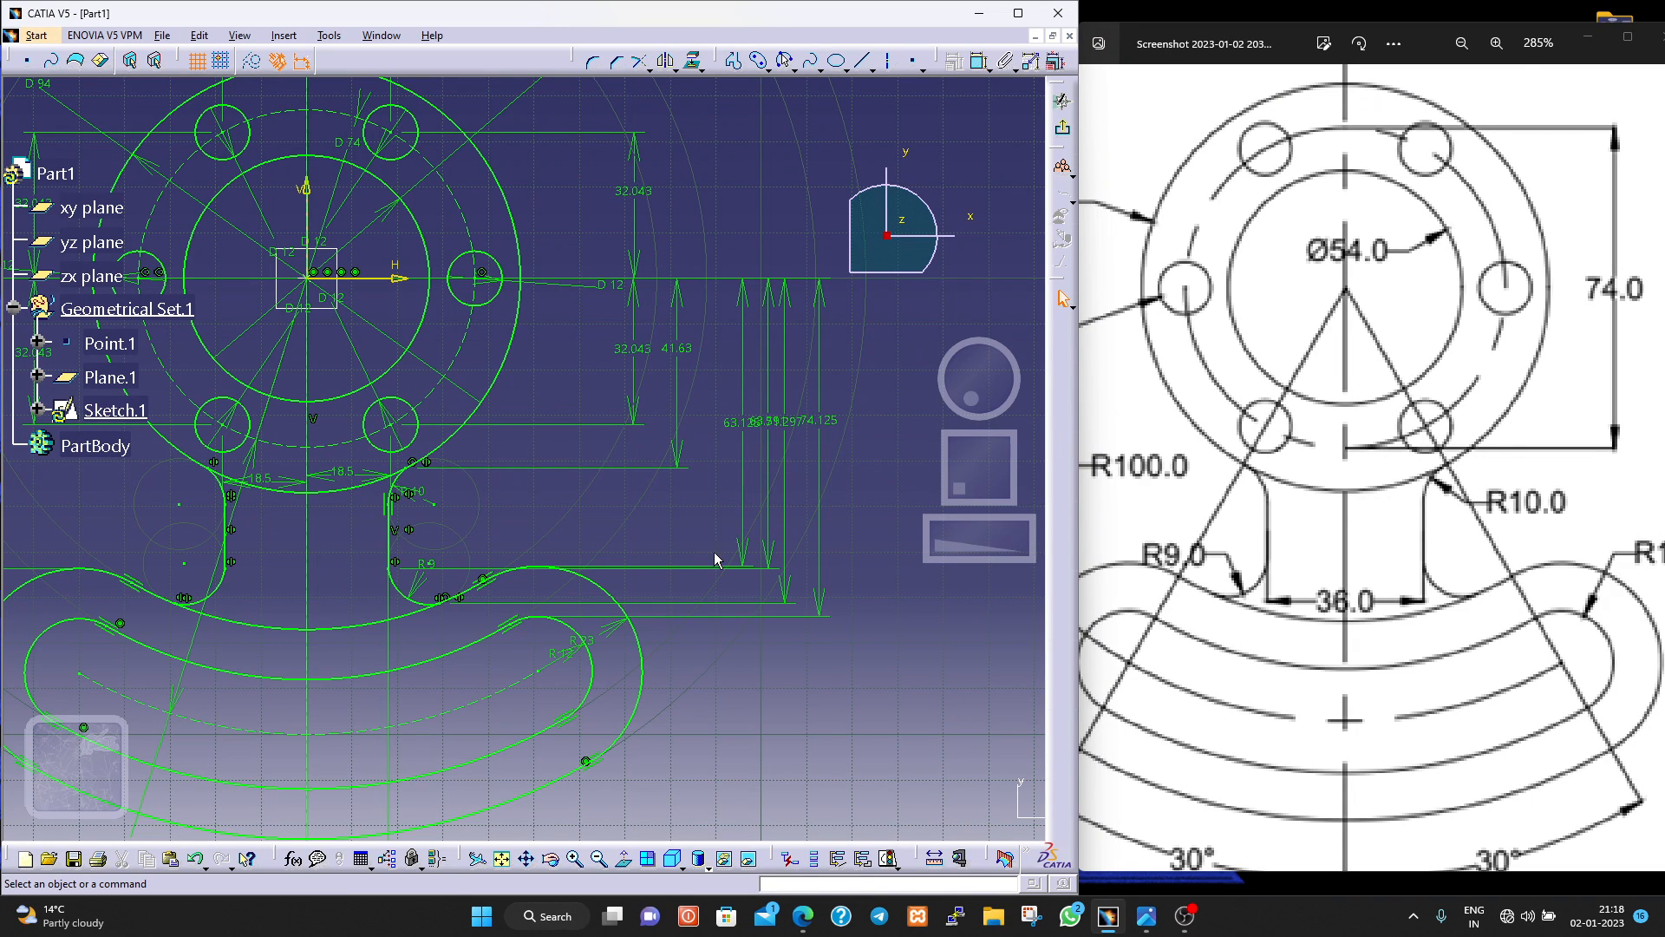
Spread the vertical dimensions apart again to make room for the new R9 fillet end point dimension.
{"action": "mouse_move", "coordinate": [740, 559]}
{"action": "left_mouse_down"}
{"action": "mouse_move", "coordinate": [717, 552]}
{"action": "mouse_move", "coordinate": [762, 559]}
{"action": "mouse_move", "coordinate": [716, 552]}
{"action": "mouse_move", "coordinate": [754, 549]}
{"action": "mouse_move", "coordinate": [816, 595]}
{"action": "mouse_move", "coordinate": [863, 601]}
{"action": "left_mouse_up"}
{"action": "mouse_move", "coordinate": [874, 425]}
{"action": "left_mouse_down"}
{"action": "mouse_move", "coordinate": [873, 457]}
{"action": "mouse_move", "coordinate": [872, 440]}
{"action": "left_mouse_up"}
{"action": "left_click_drag", "start_coordinate": [783, 587], "coordinate": [818, 594]}
{"action": "left_click_drag", "start_coordinate": [823, 425], "coordinate": [826, 444]}
{"action": "mouse_move", "coordinate": [752, 552]}
{"action": "left_mouse_down"}
{"action": "mouse_move", "coordinate": [774, 553]}
{"action": "mouse_move", "coordinate": [720, 547]}
{"action": "mouse_move", "coordinate": [735, 566]}
{"action": "left_mouse_up"}
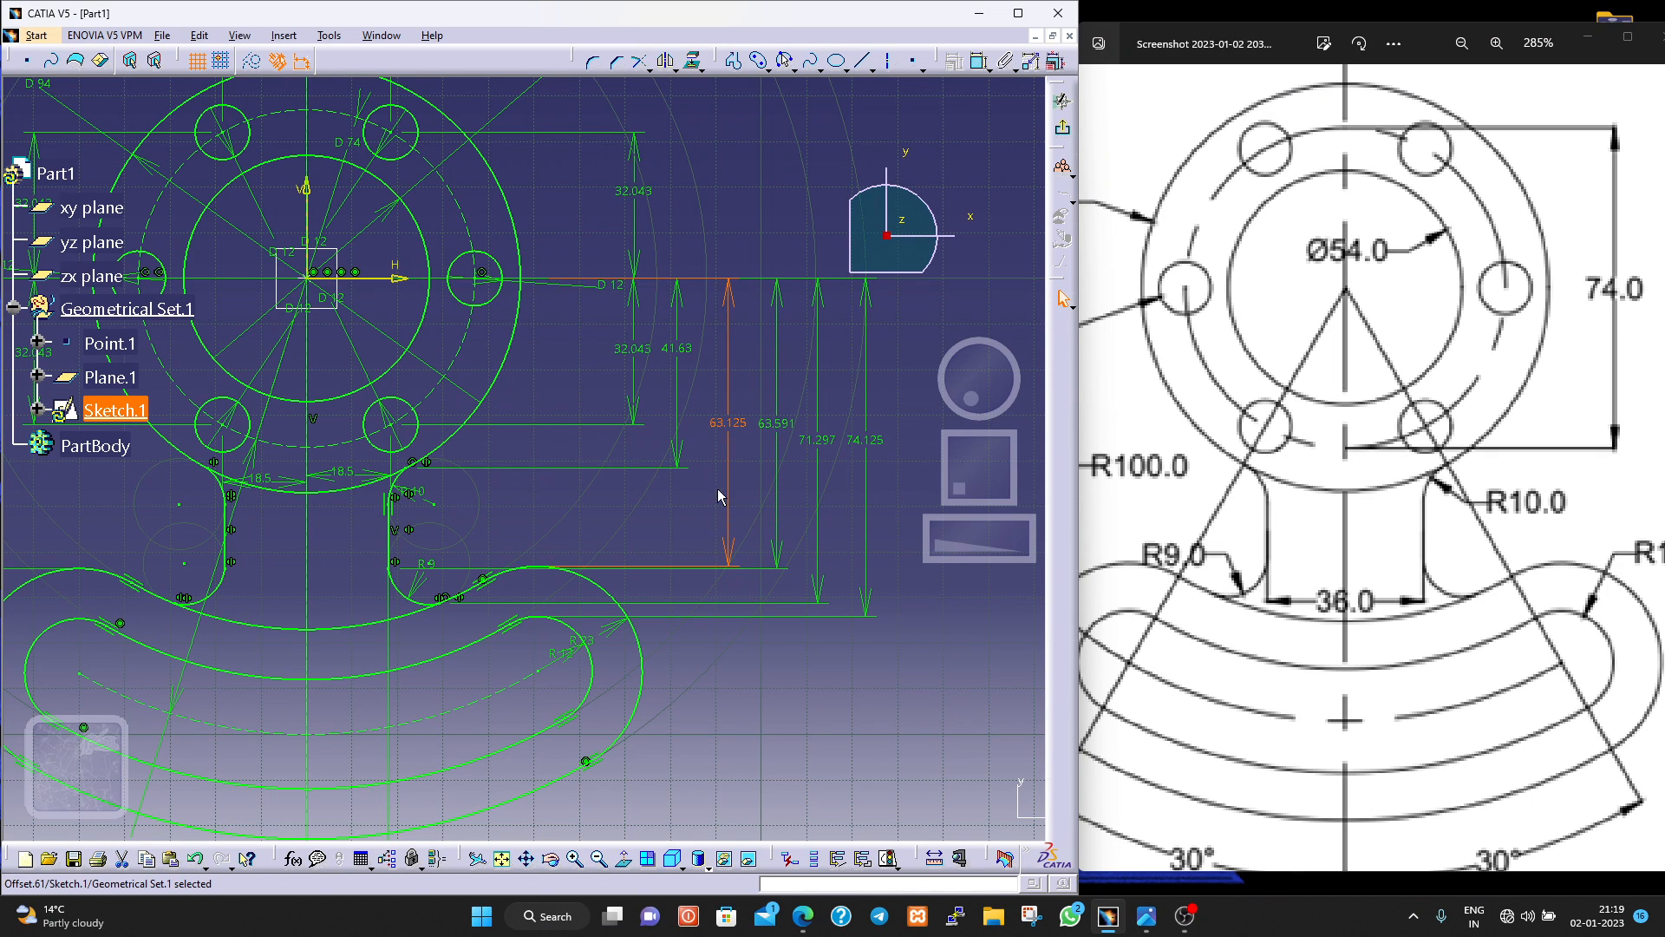
{"action": "left_click_drag", "start_coordinate": [693, 351], "coordinate": [646, 358]}
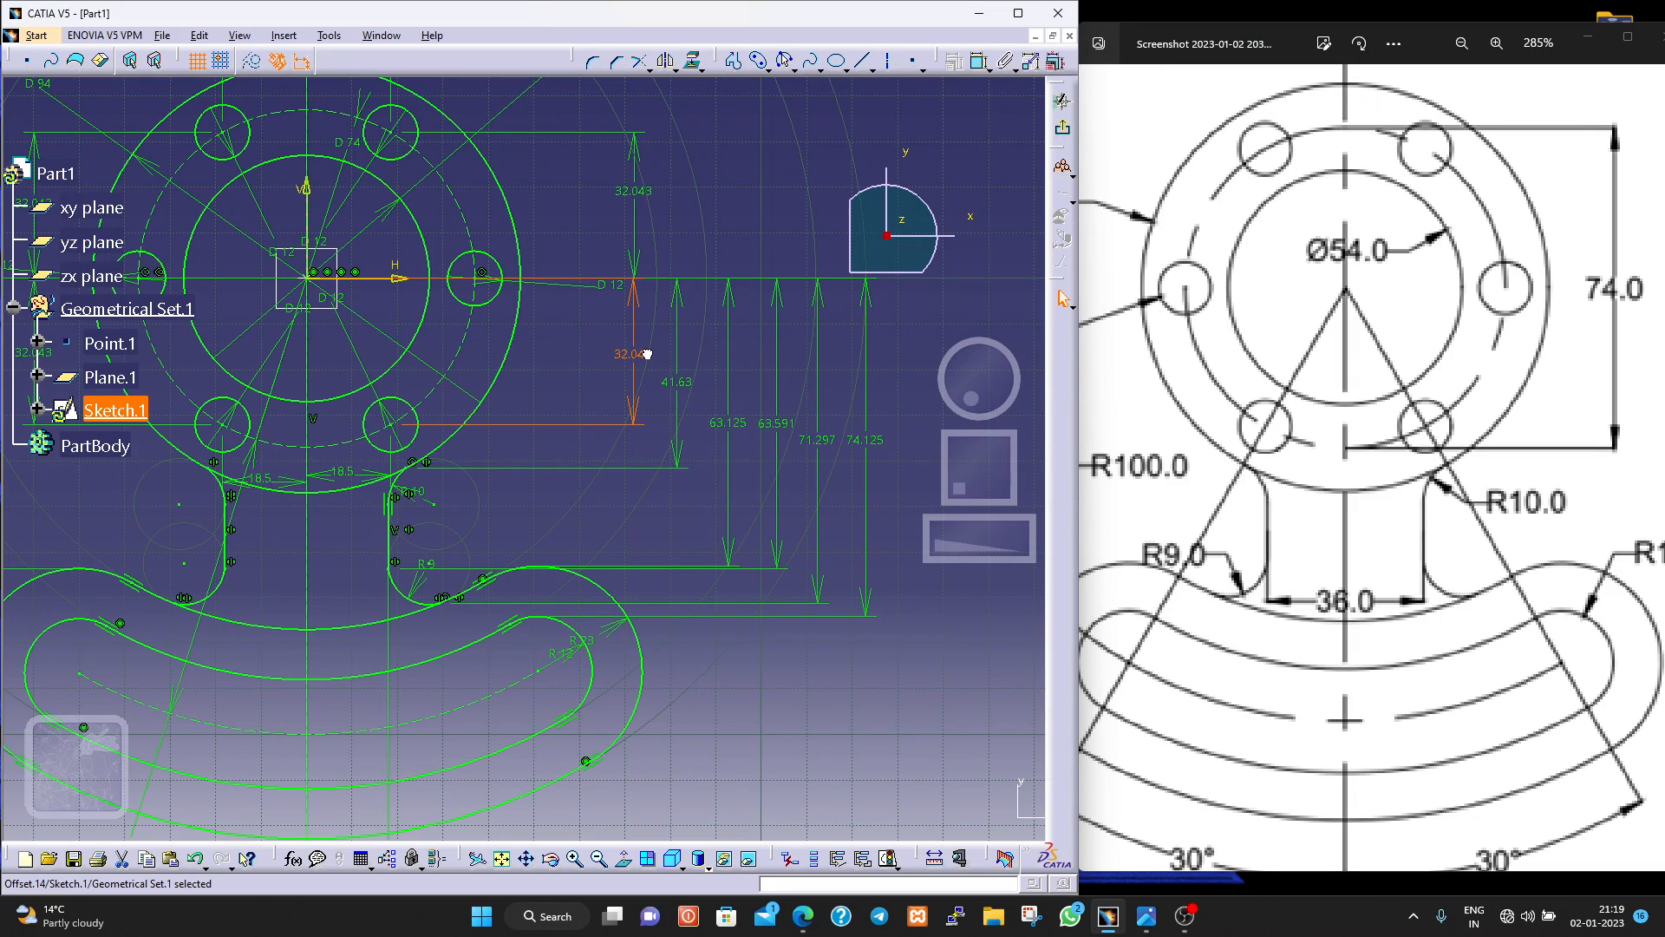
{"action": "middle_click_drag", "start_coordinate": [694, 705], "coordinate": [699, 762]}
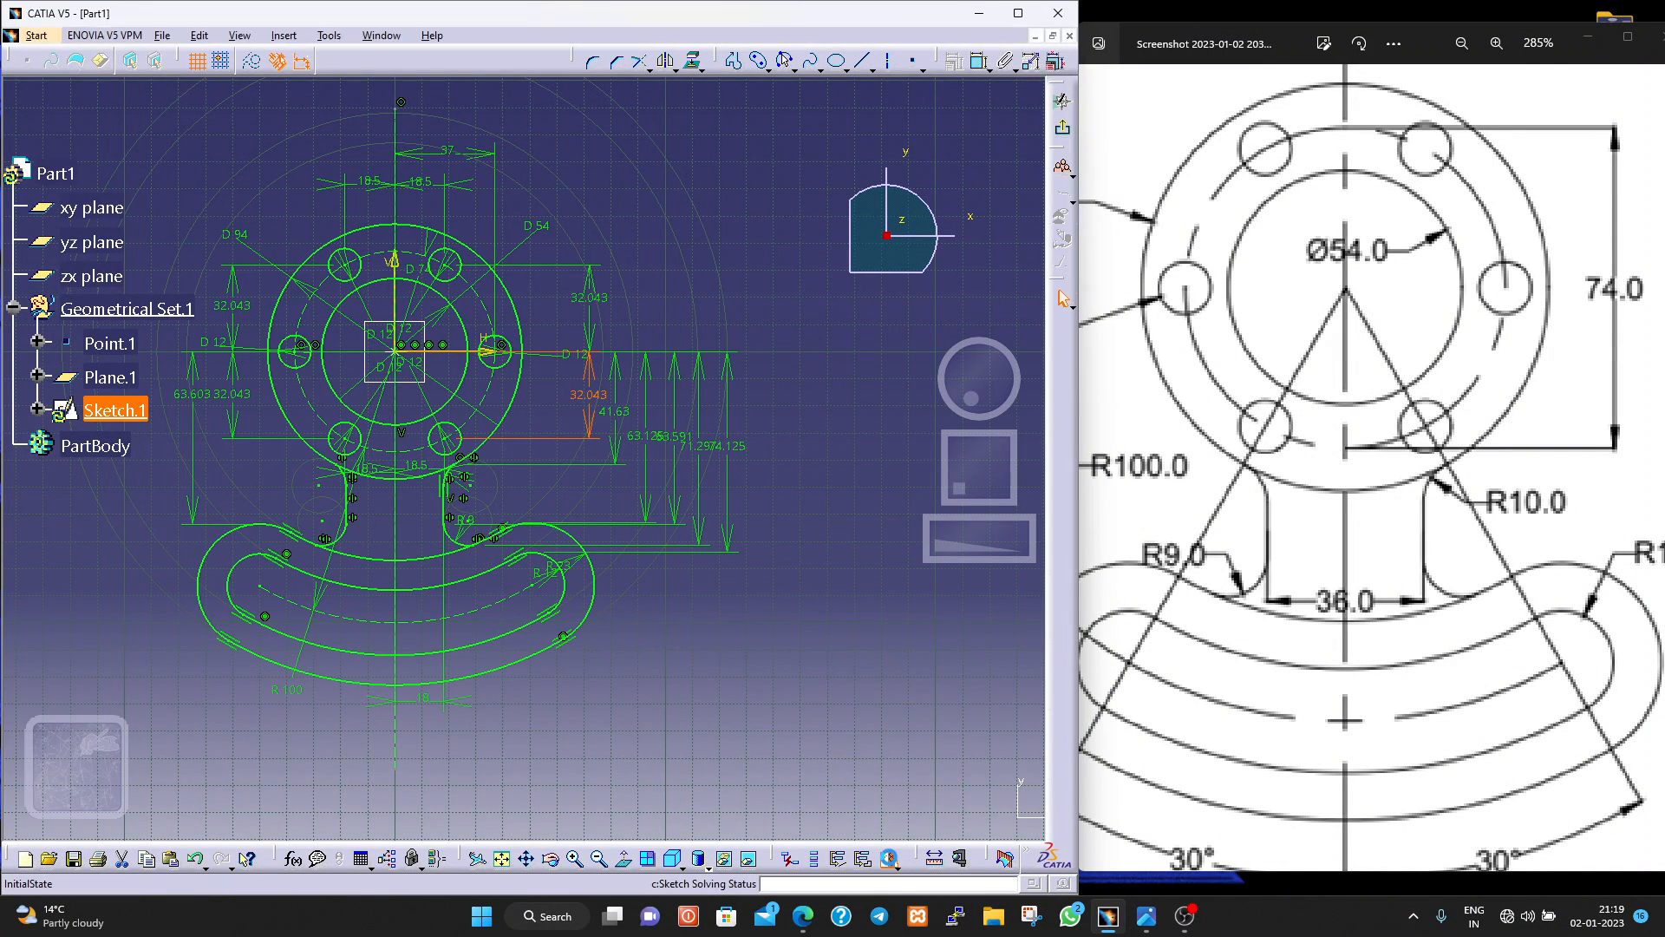
Check the sketch's solving status and highlight Point.7 and Point.8 from the sketch analysis diagnostic to locate them in the sketch.
{"action": "left_click", "coordinate": [889, 859]}
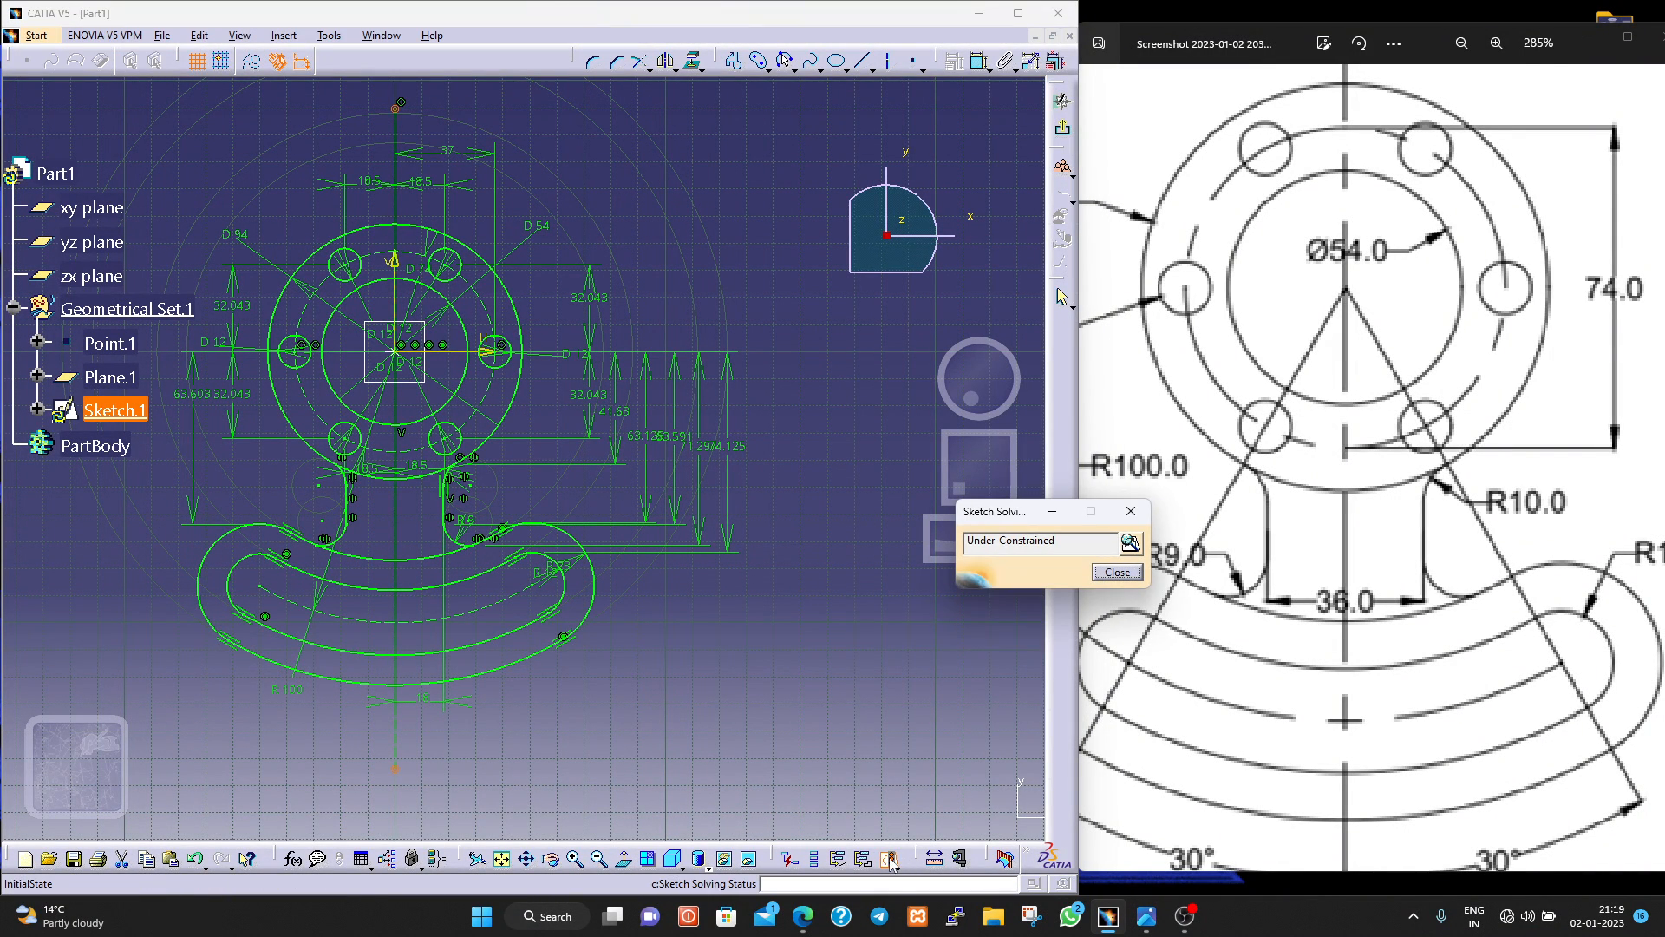
{"action": "left_click", "coordinate": [1130, 542]}
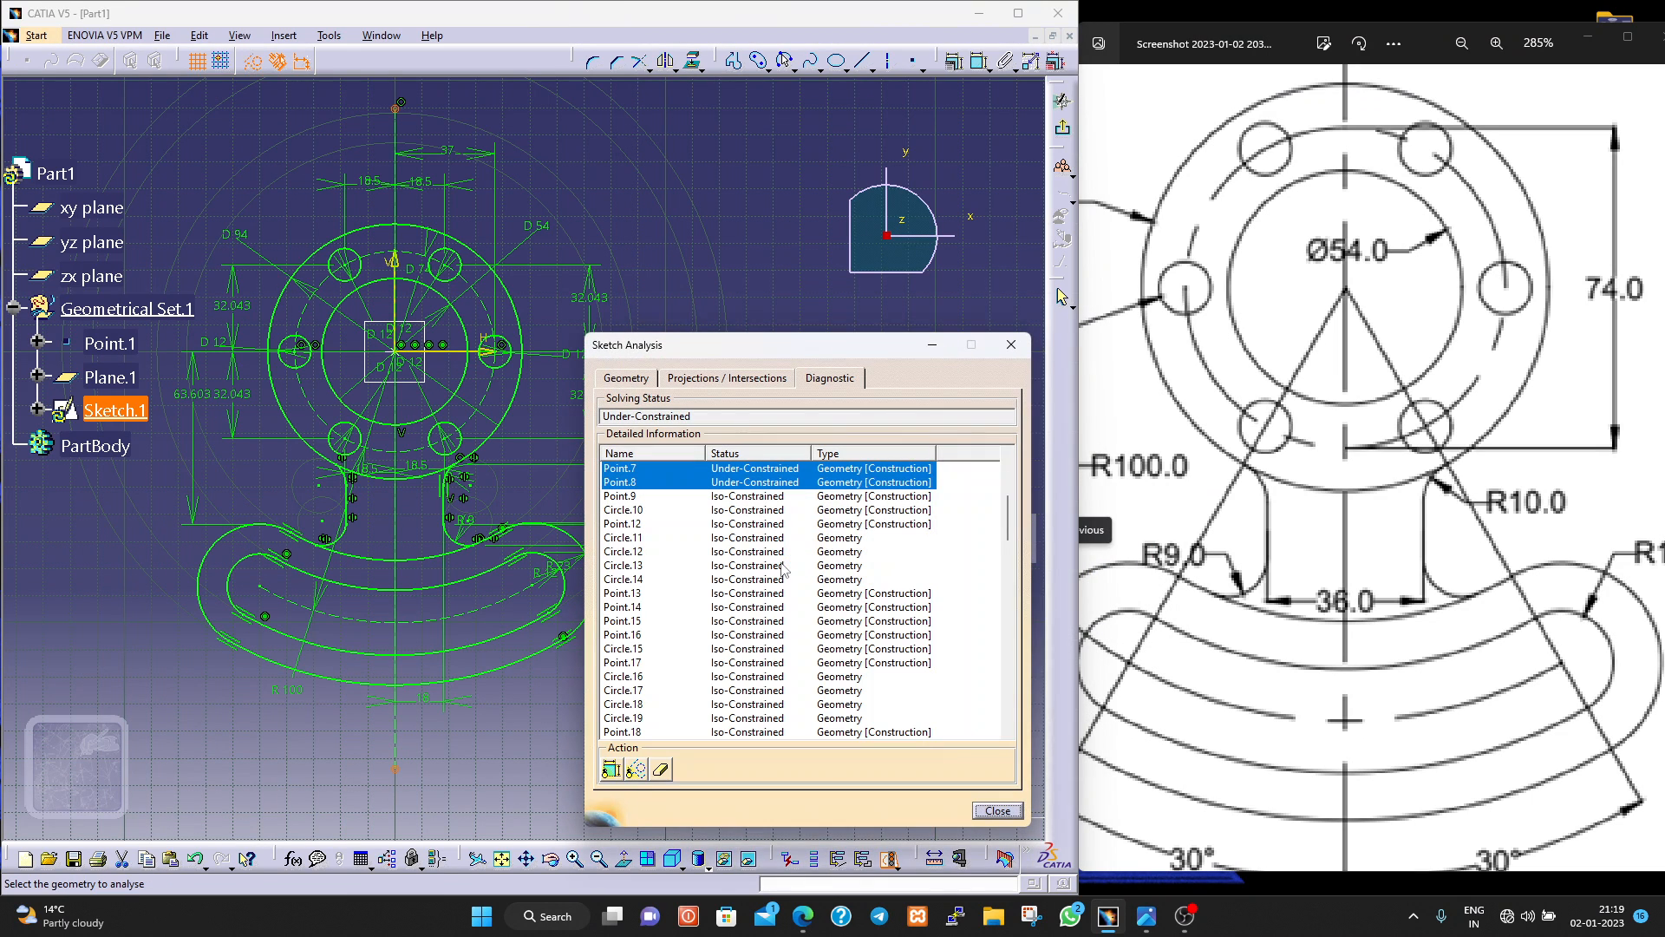
{"action": "scroll", "coordinate": [787, 564], "scroll_direction": "up", "scroll_amount": 1}
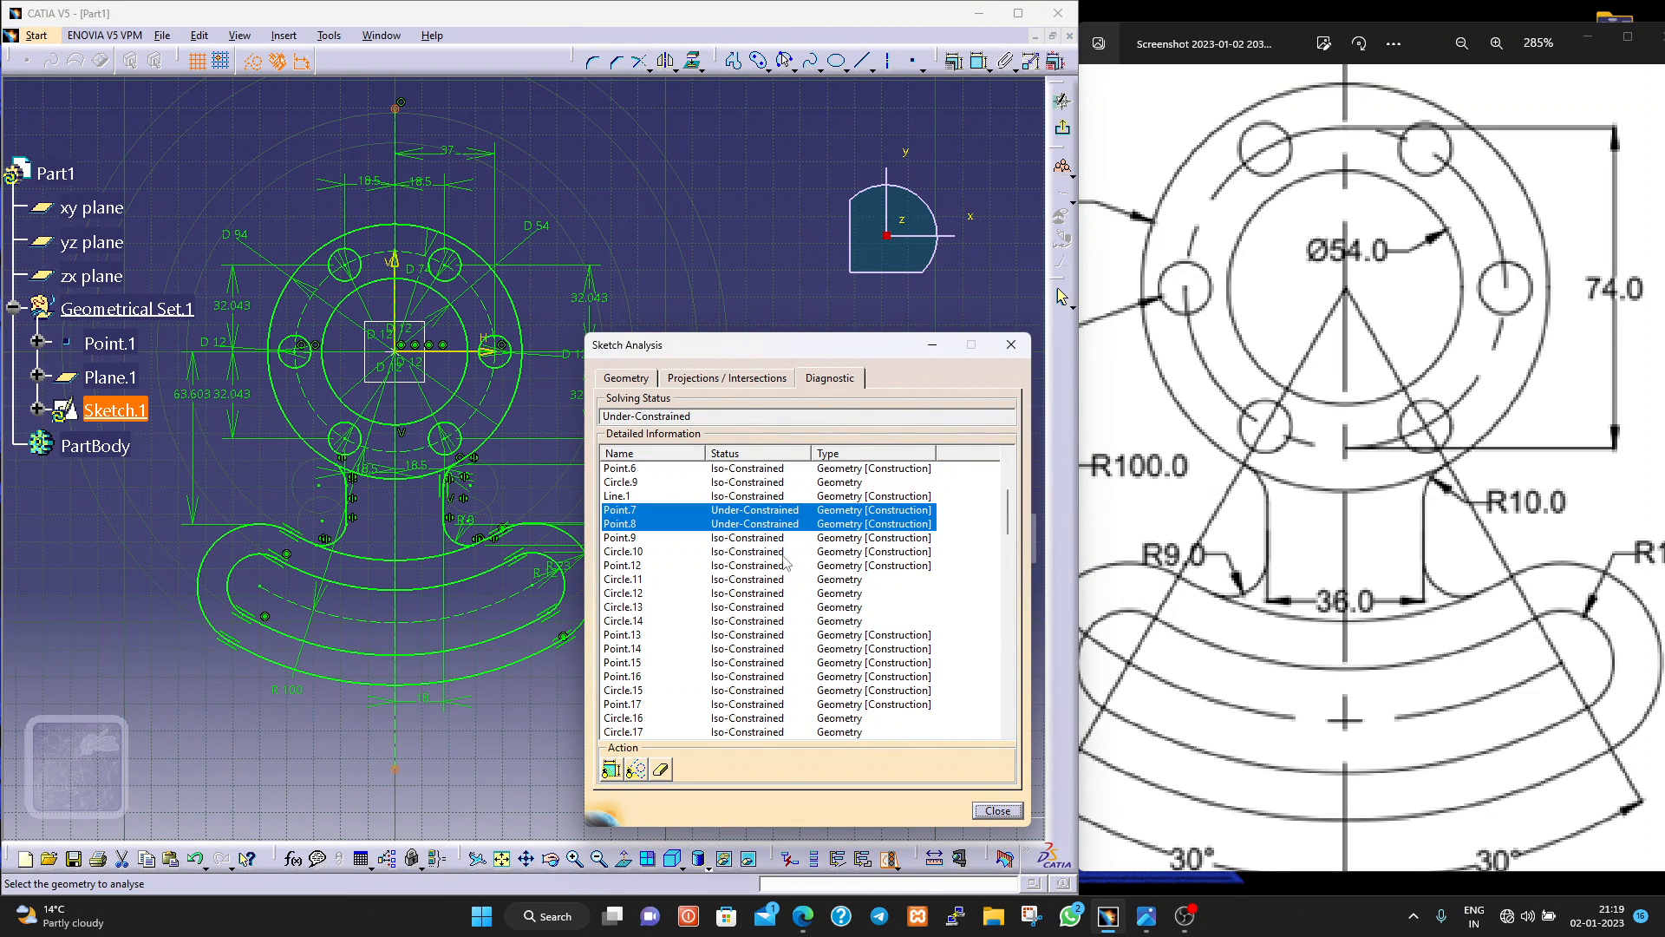
{"action": "left_click", "coordinate": [738, 511]}
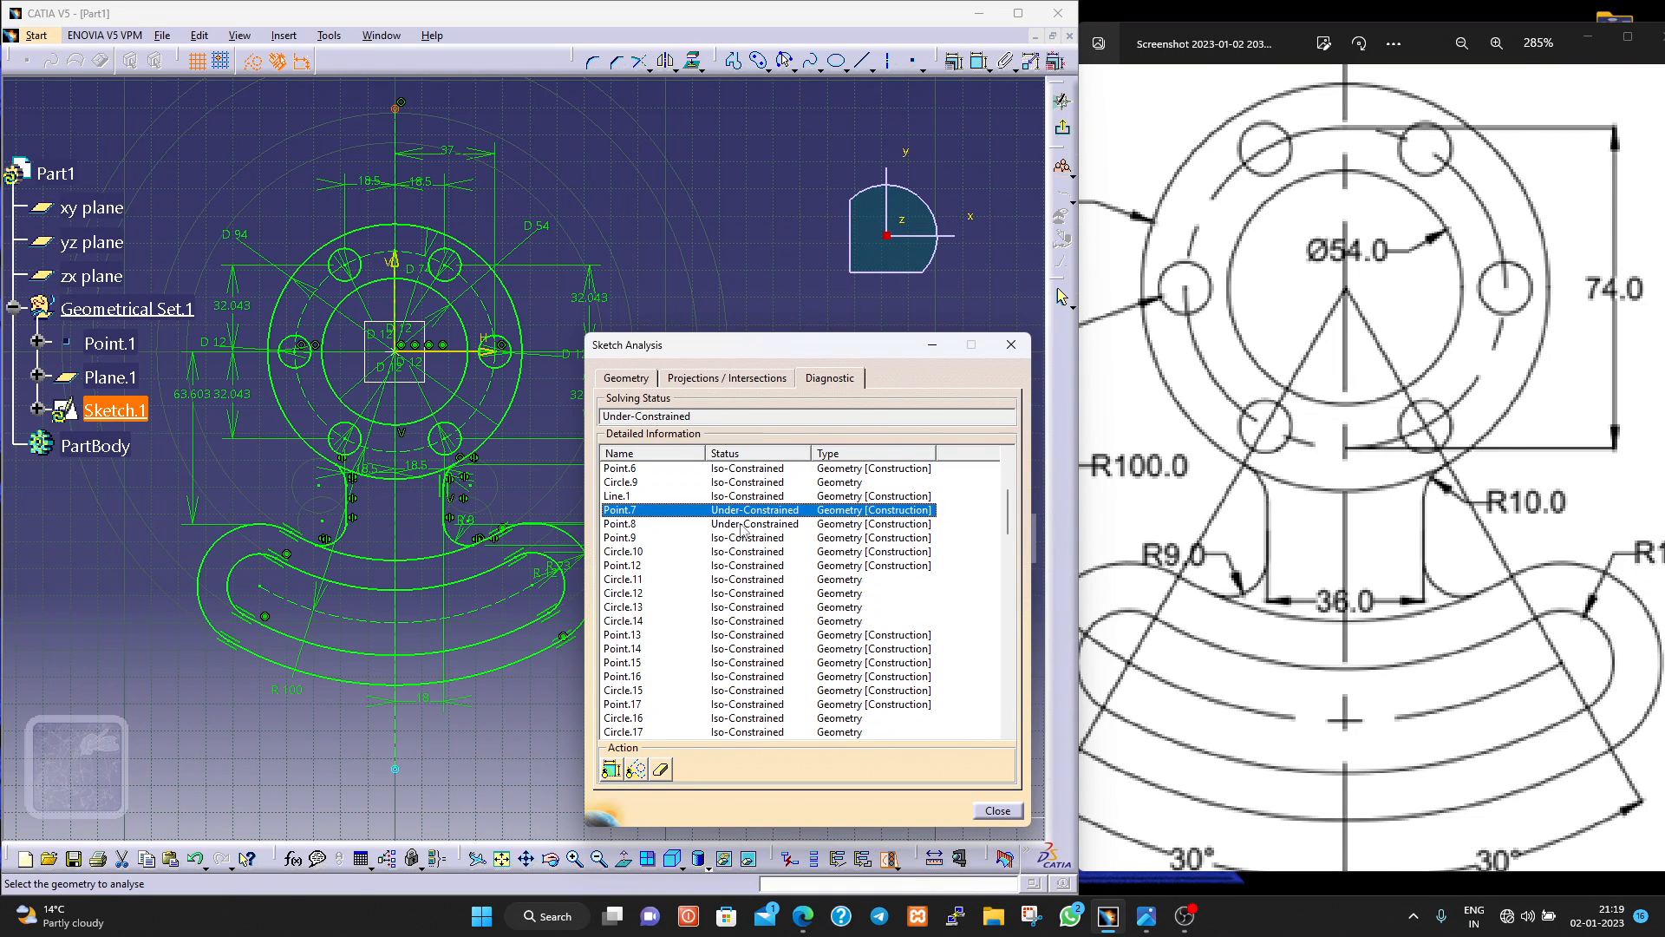
{"action": "left_click", "coordinate": [738, 521]}
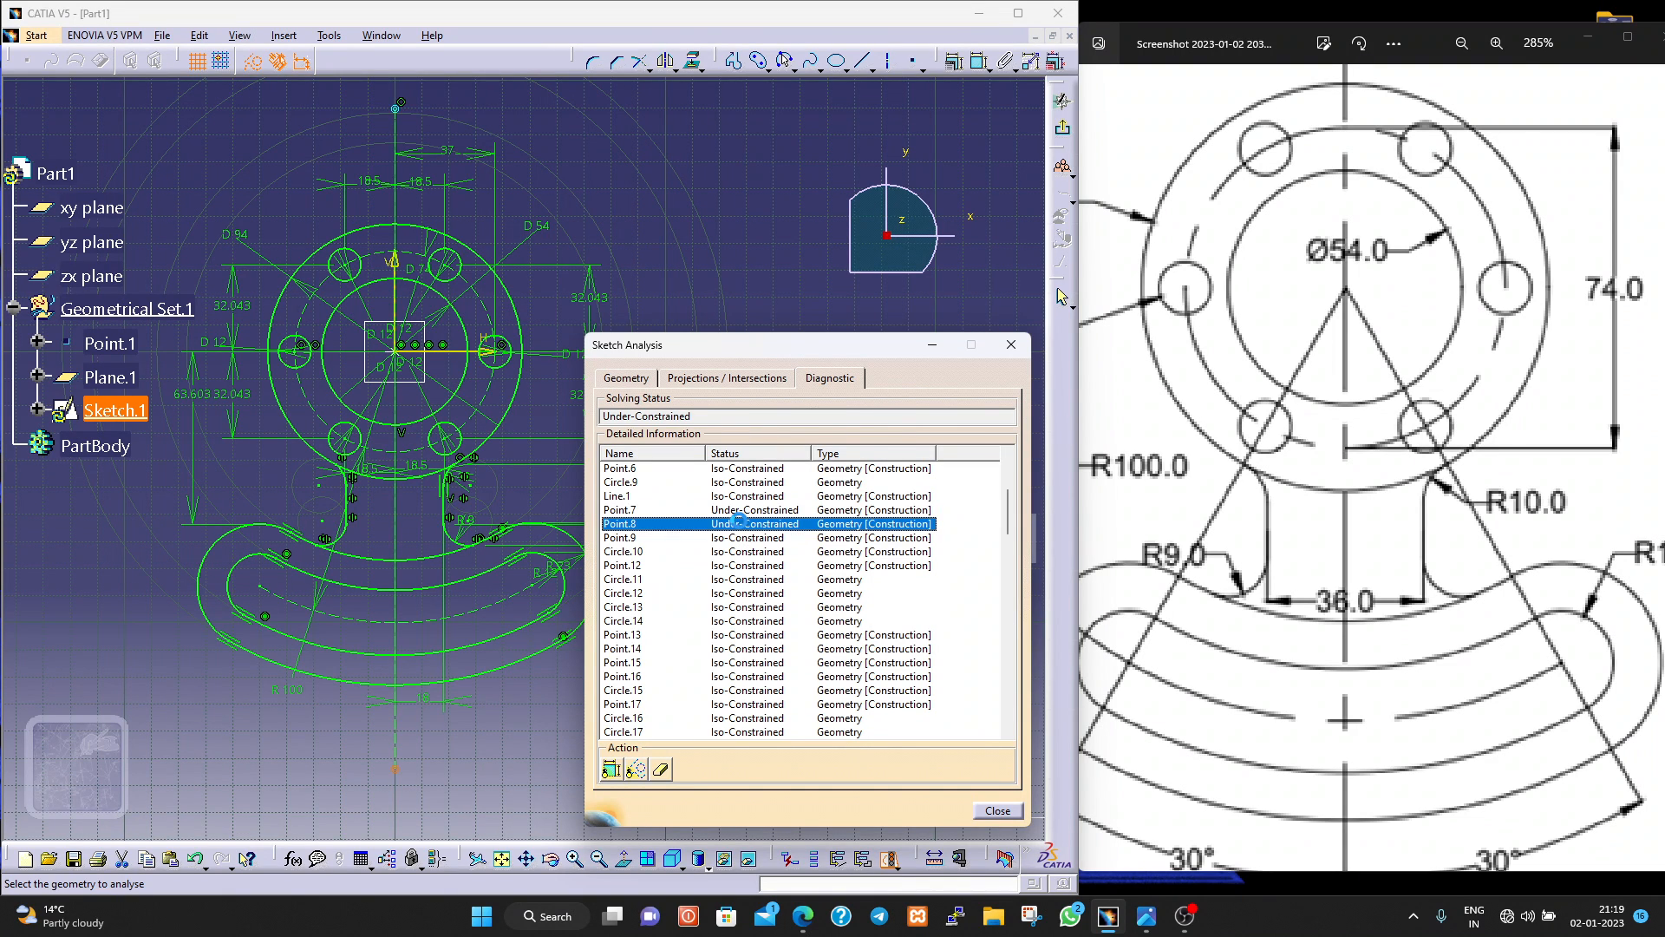
{"action": "left_click", "coordinate": [737, 512]}
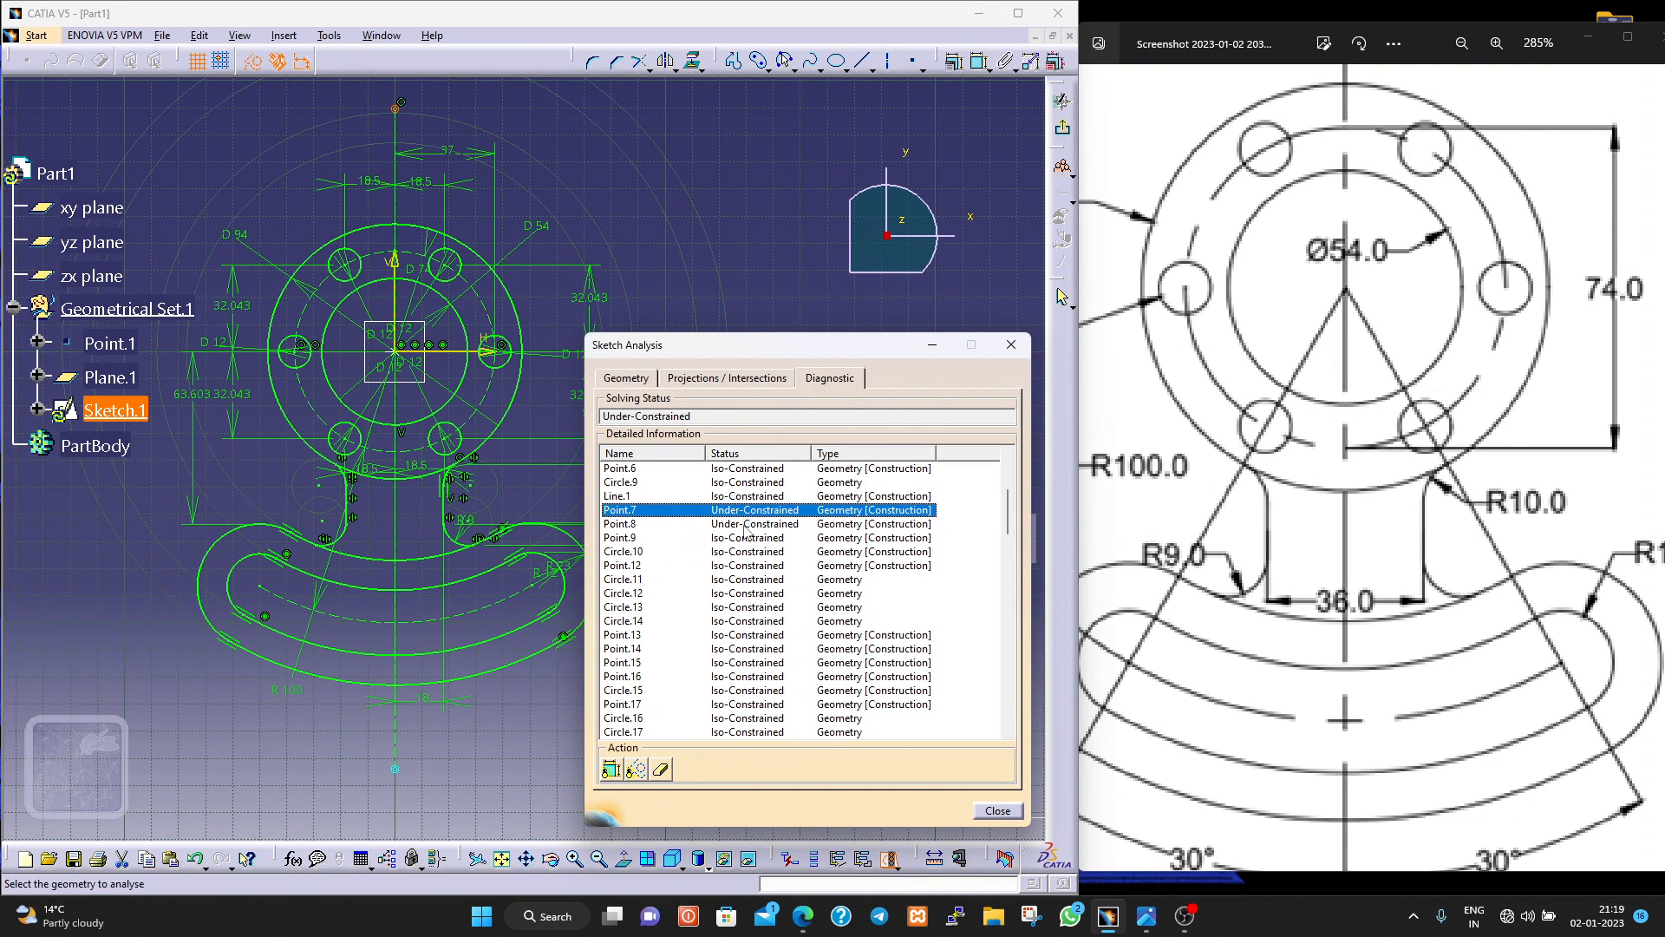
{"action": "scroll", "coordinate": [815, 694], "scroll_direction": "down", "scroll_amount": 10}
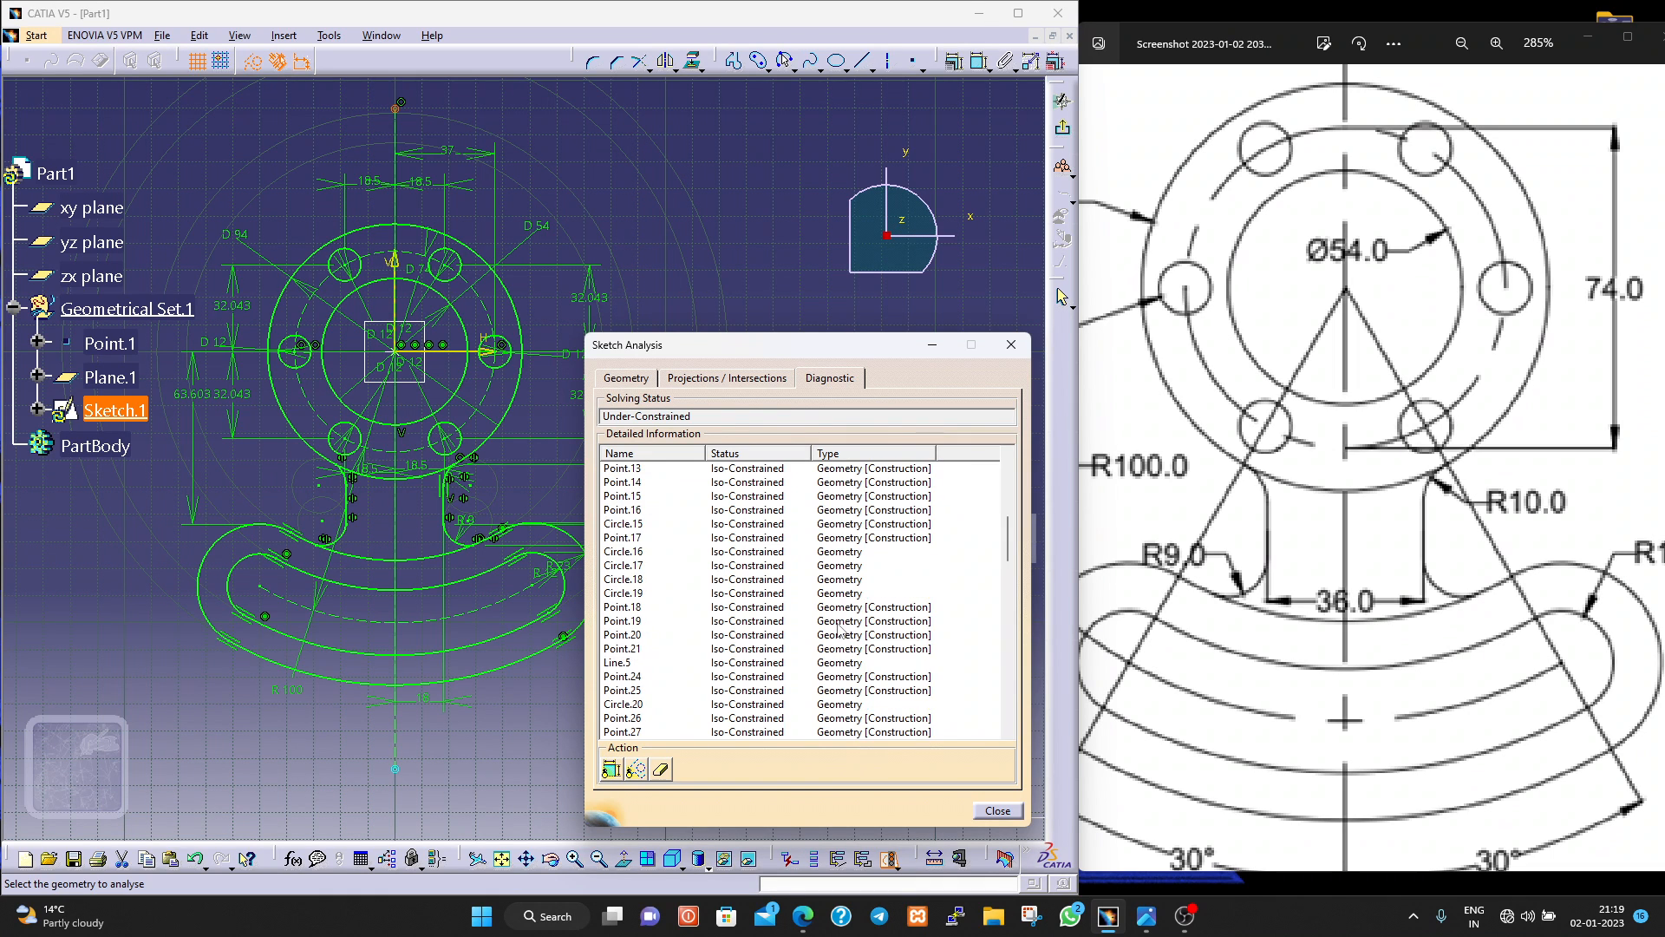
{"action": "scroll", "coordinate": [833, 644], "scroll_direction": "down", "scroll_amount": 7}
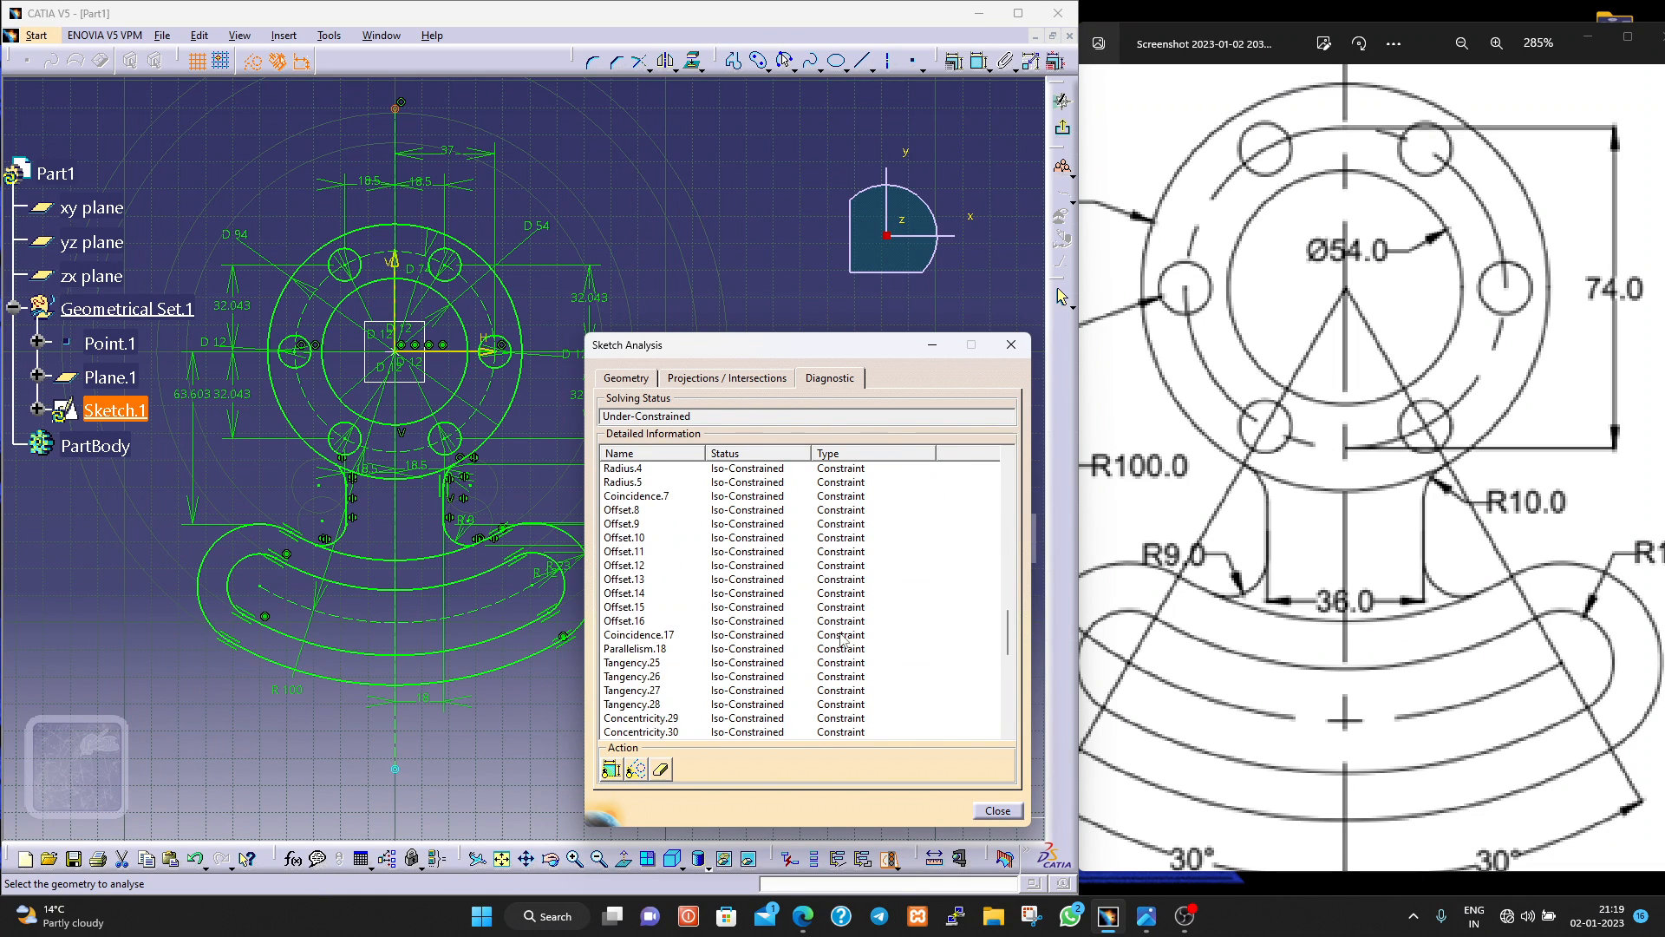
{"action": "left_click", "coordinate": [997, 810]}
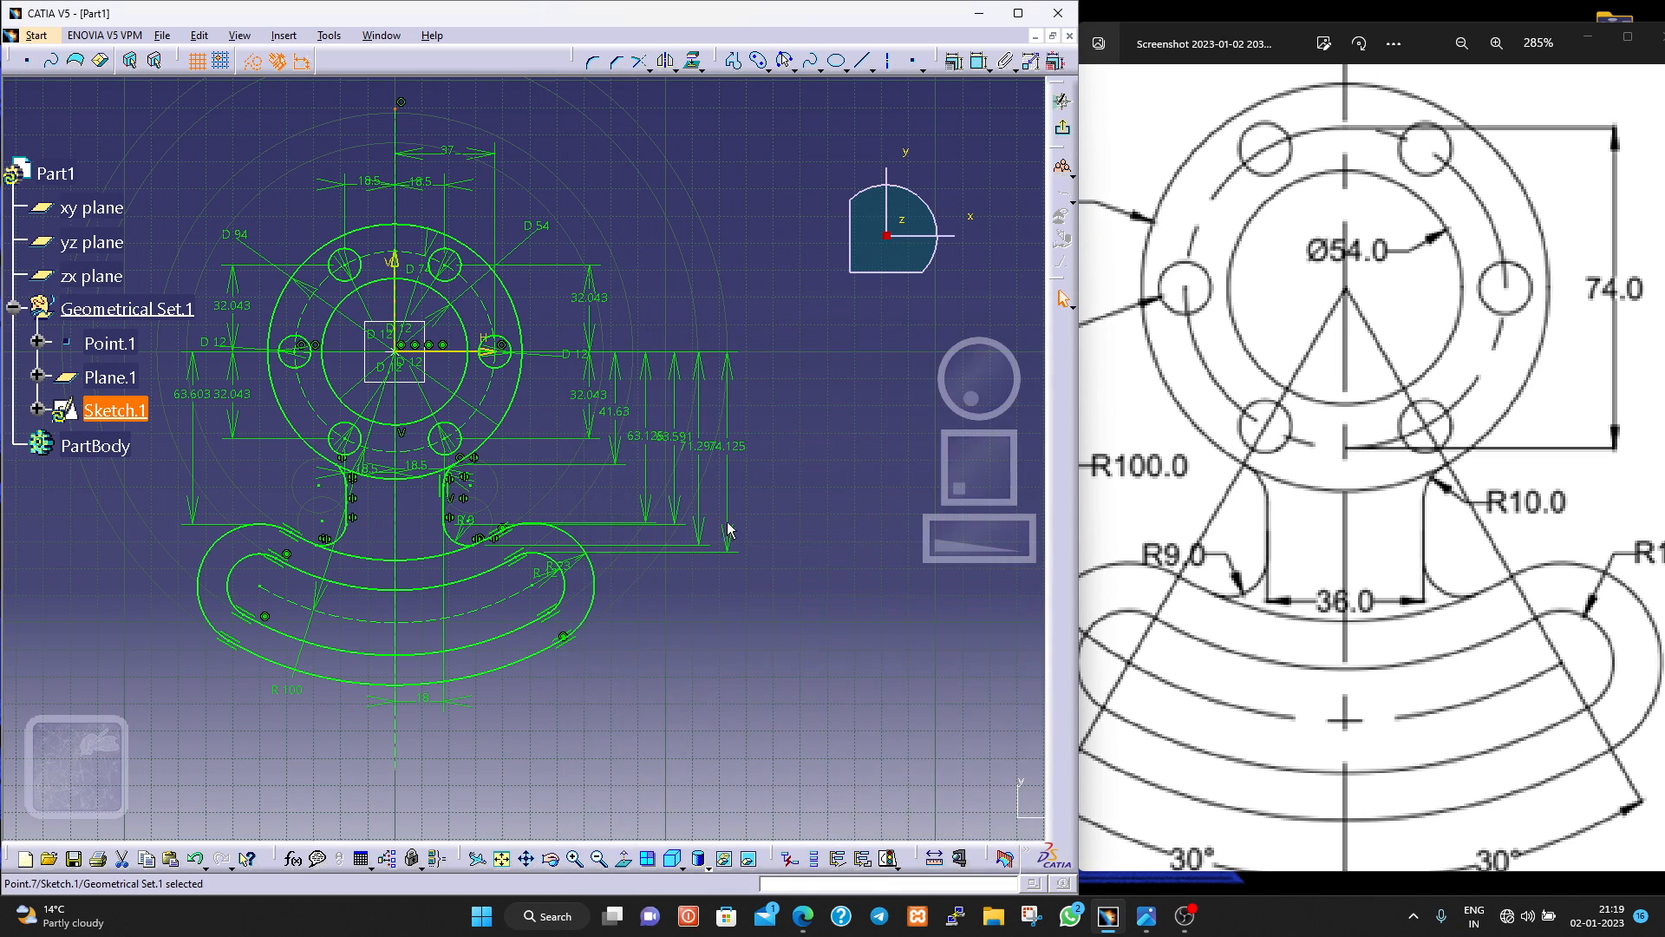
Highlight the vertical construction line and recheck its end points in the sketch analysis diagnostic.
{"action": "left_click", "coordinate": [395, 756]}
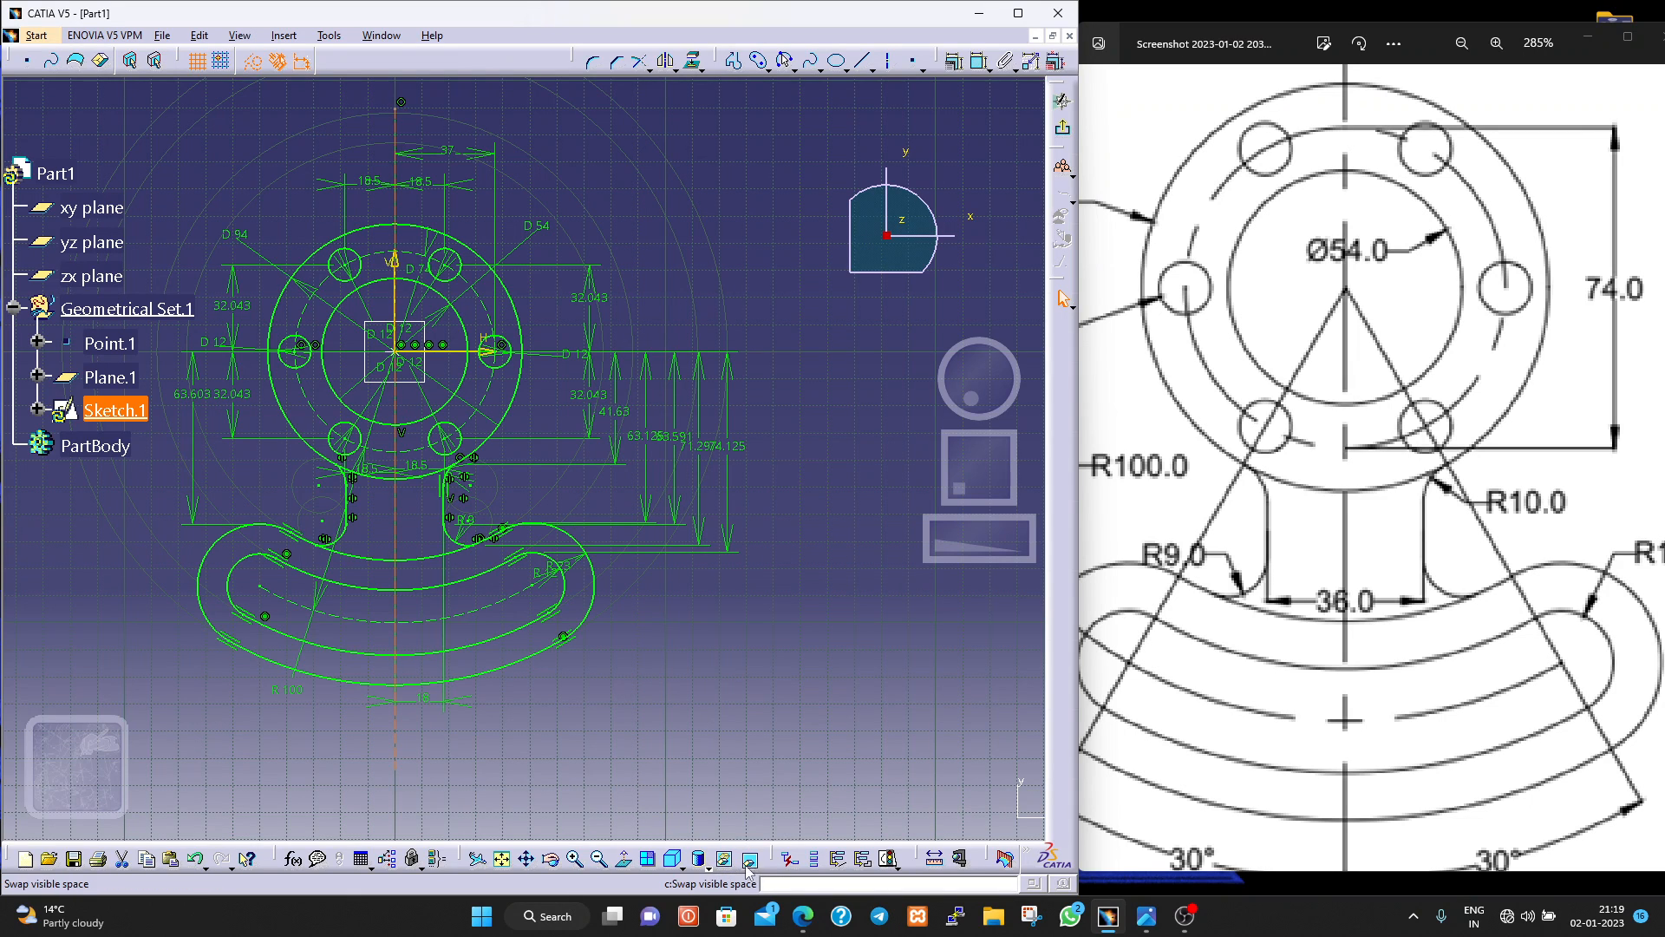
{"action": "left_click", "coordinate": [888, 858]}
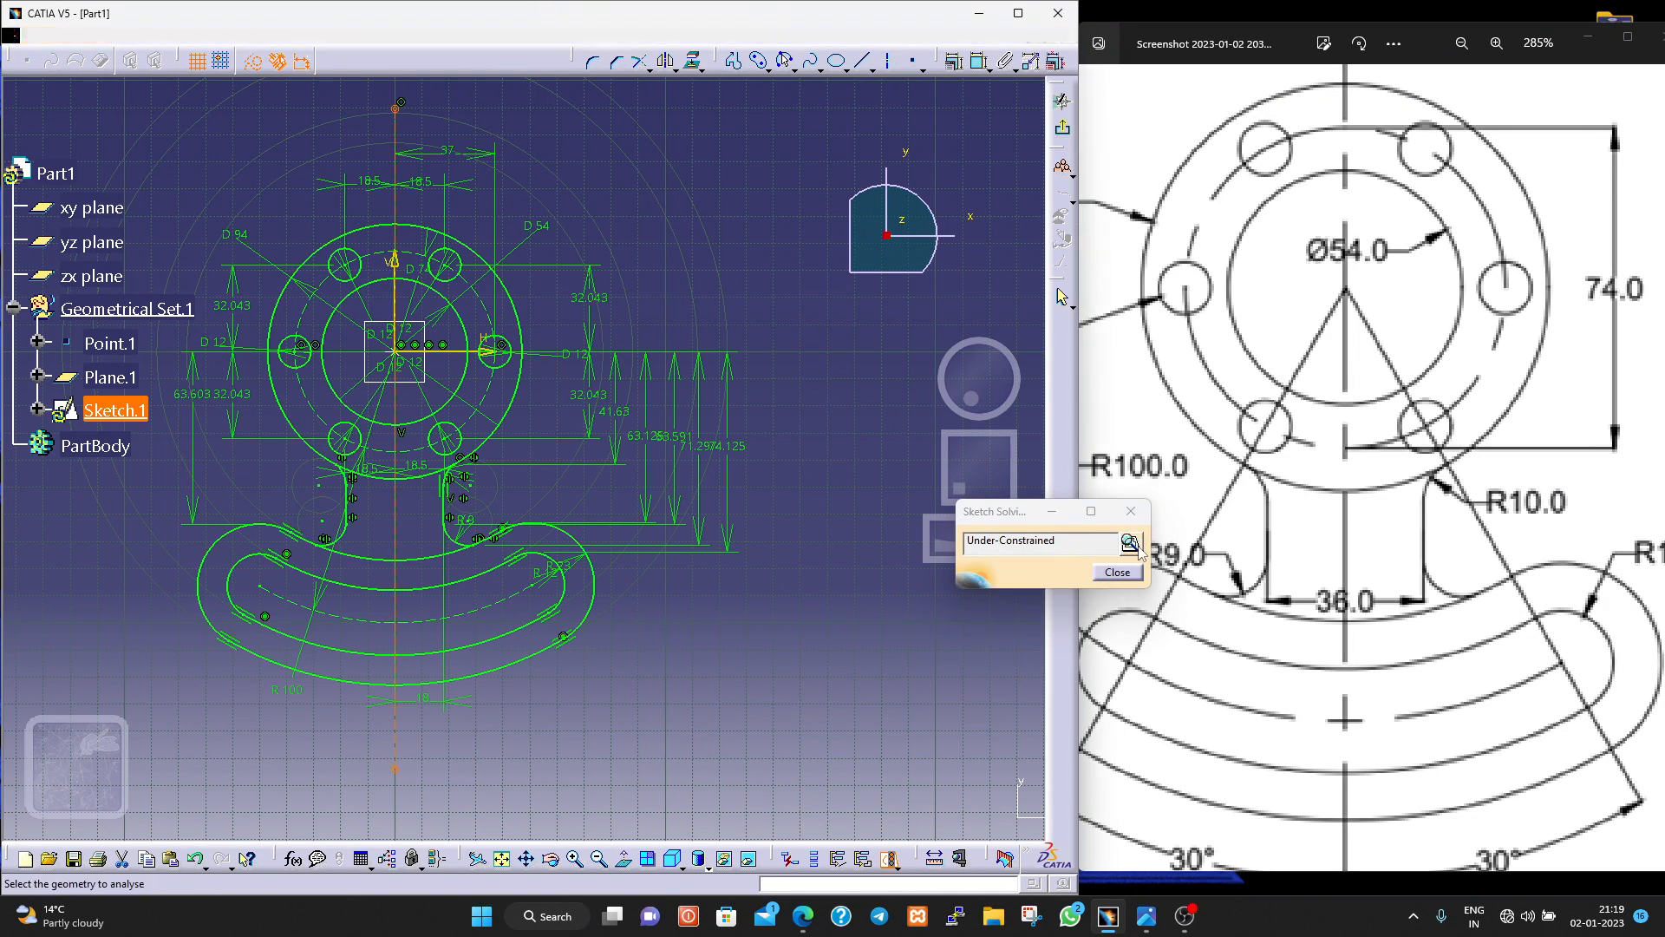
{"action": "left_click", "coordinate": [1115, 572]}
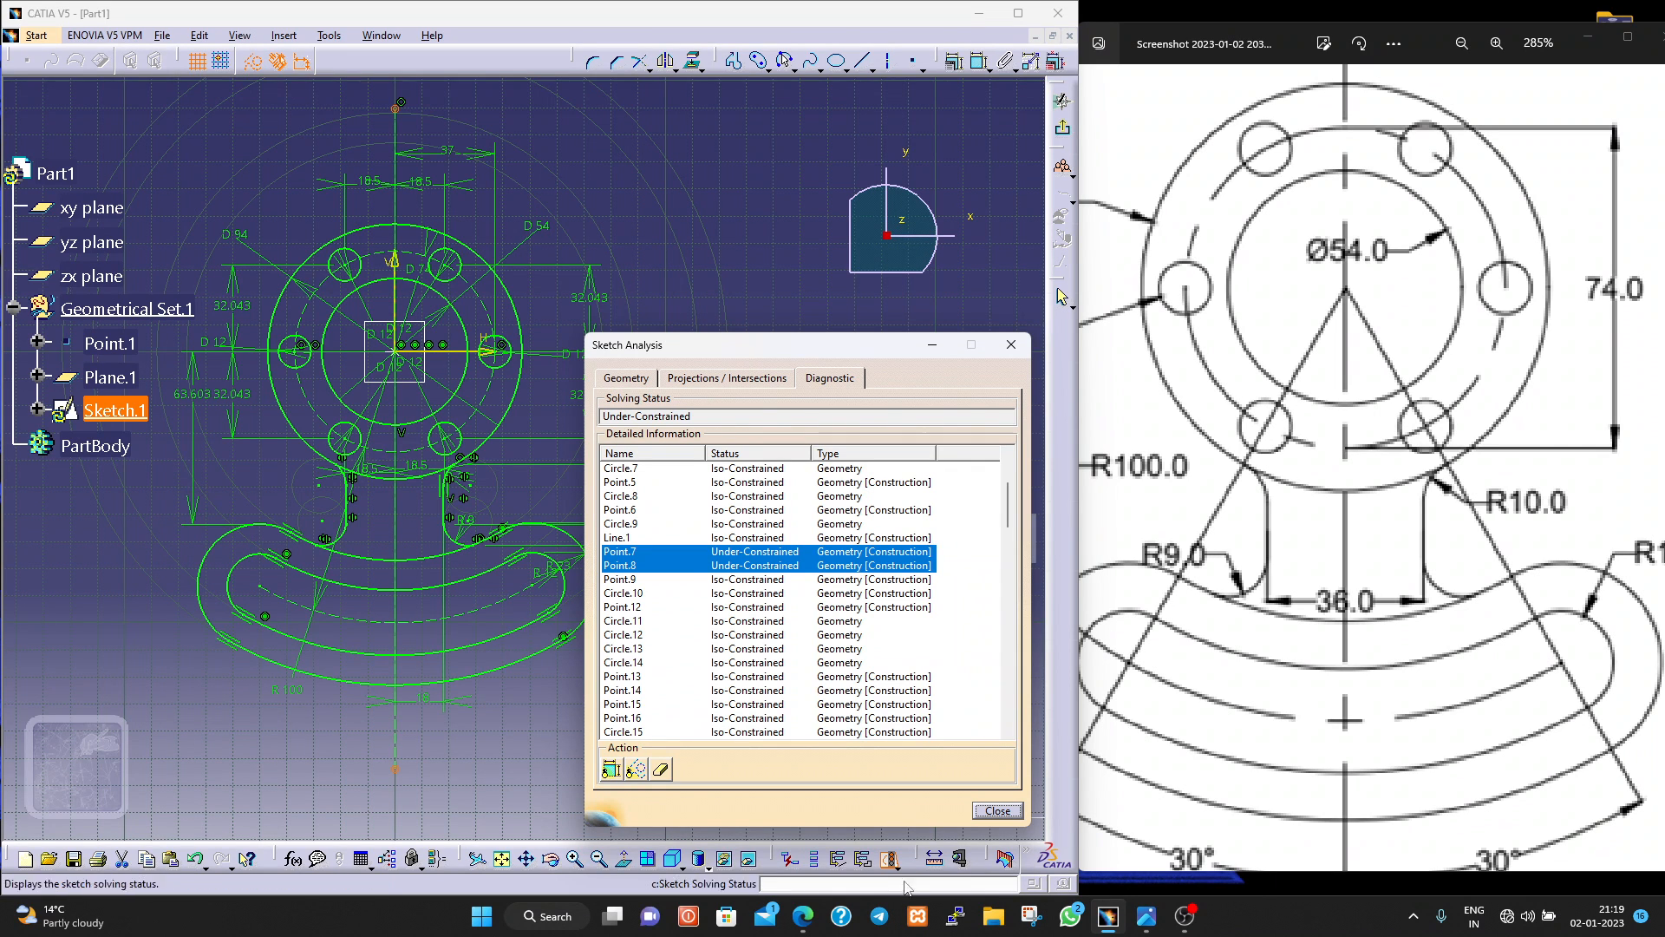
{"action": "left_click", "coordinate": [997, 810]}
Delete the vertical construction line through the flange centre and recheck the sketch's solving status in the diagnostic.
{"action": "left_click", "coordinate": [405, 763]}
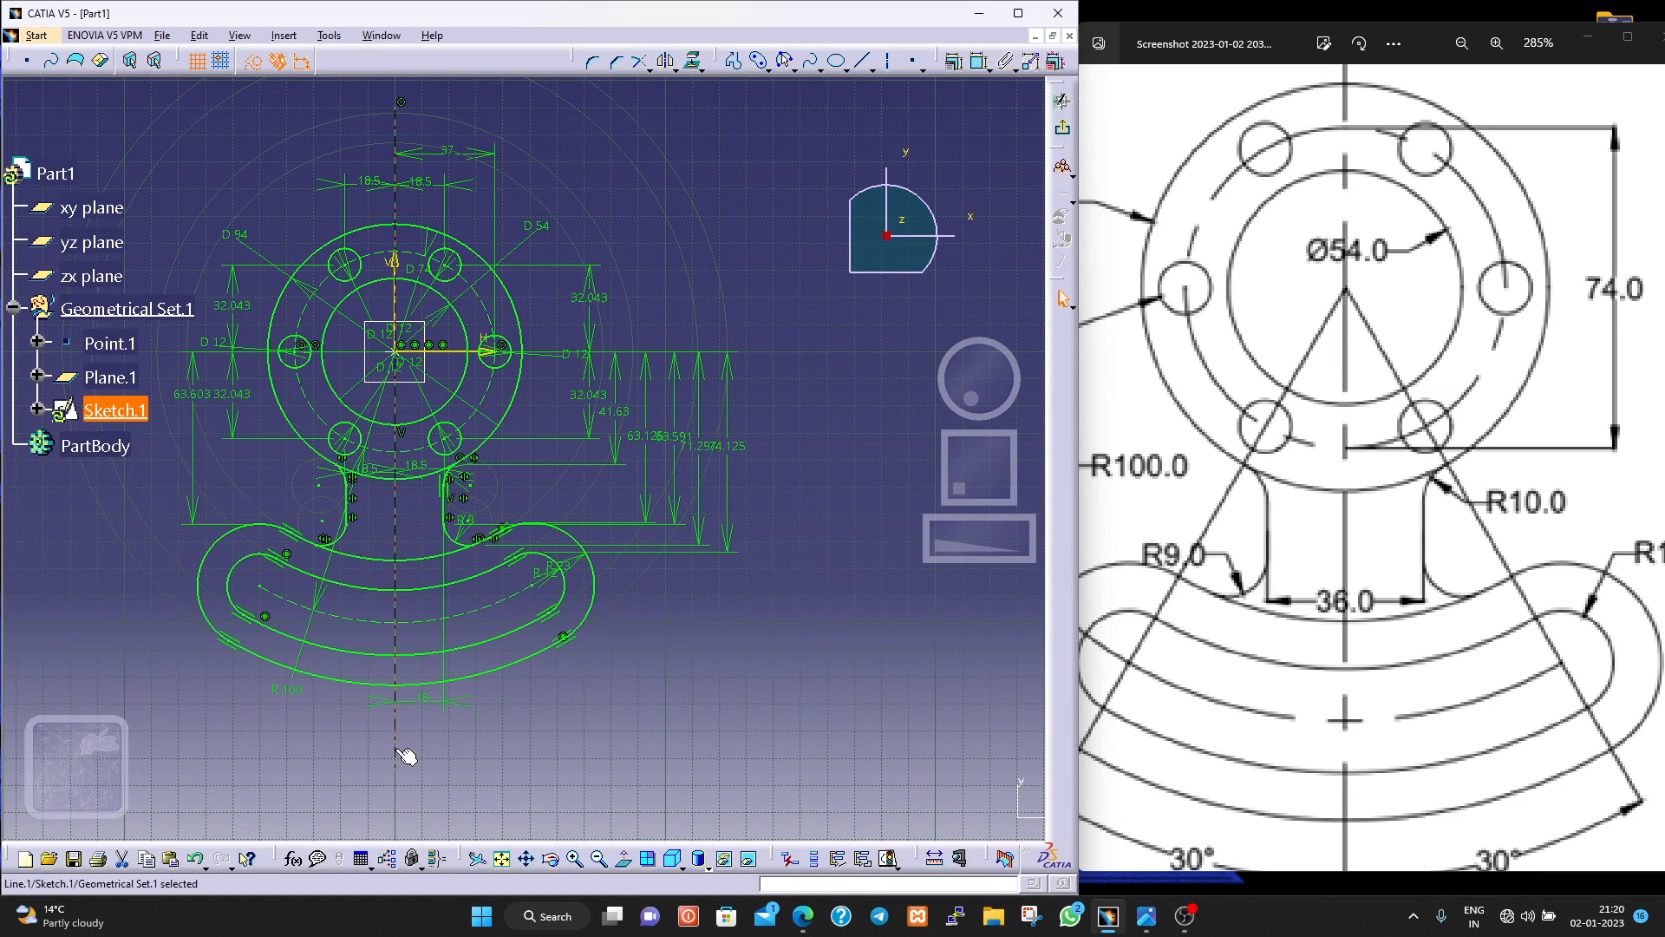
{"action": "key", "text": "Delete"}
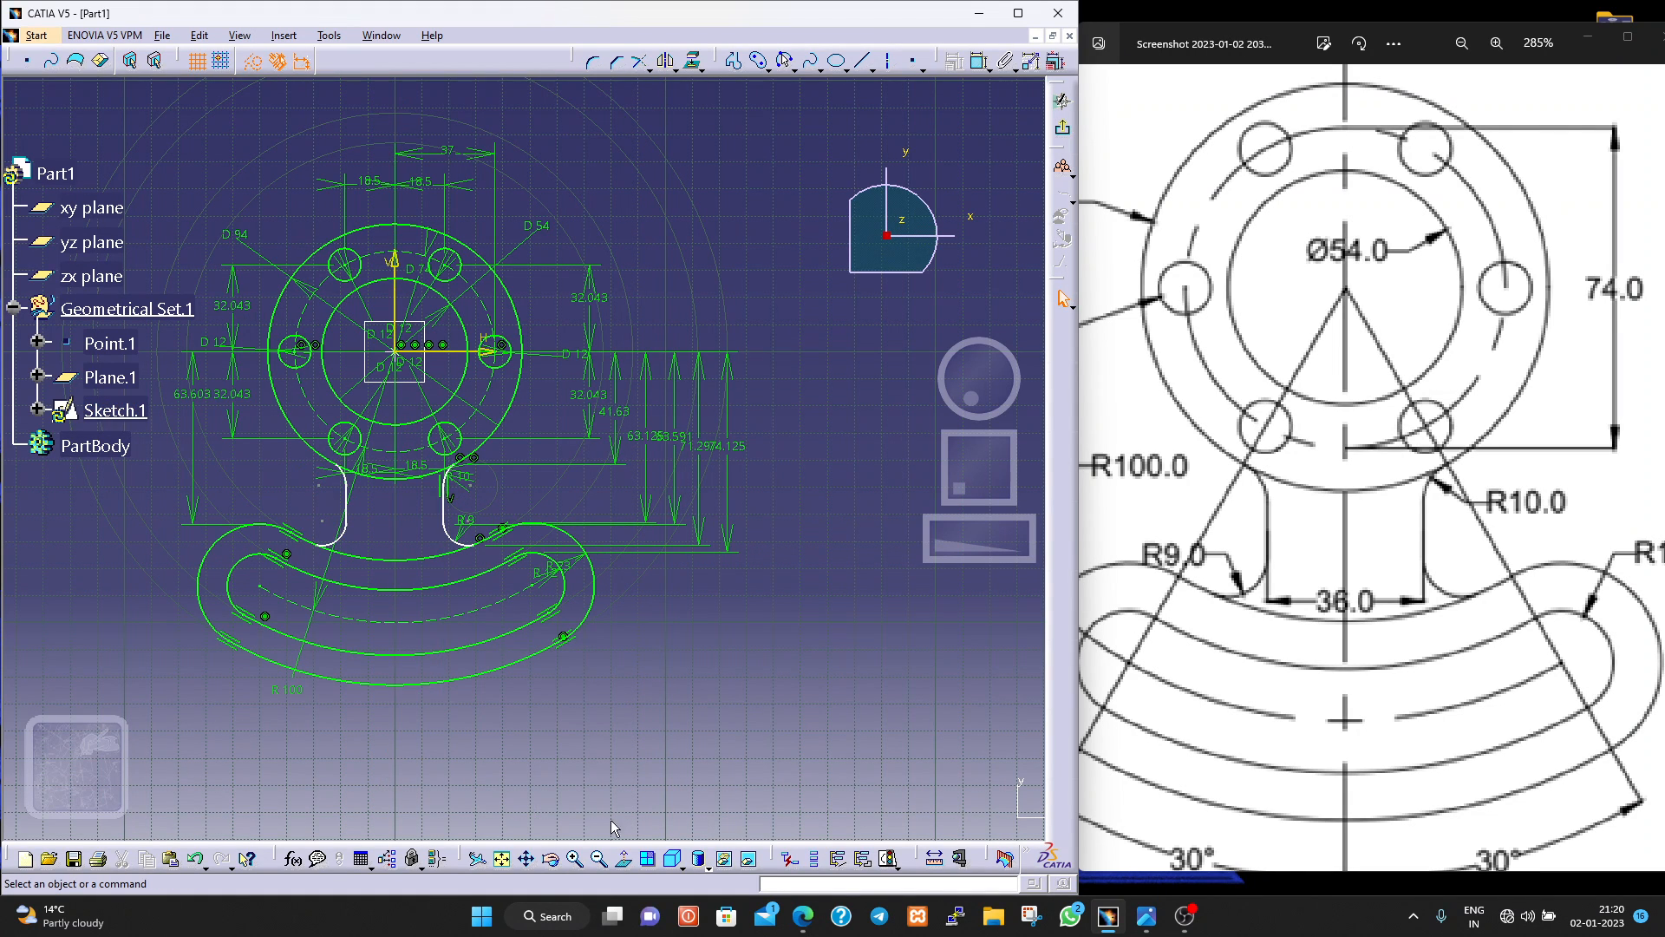
{"action": "left_click", "coordinate": [889, 857]}
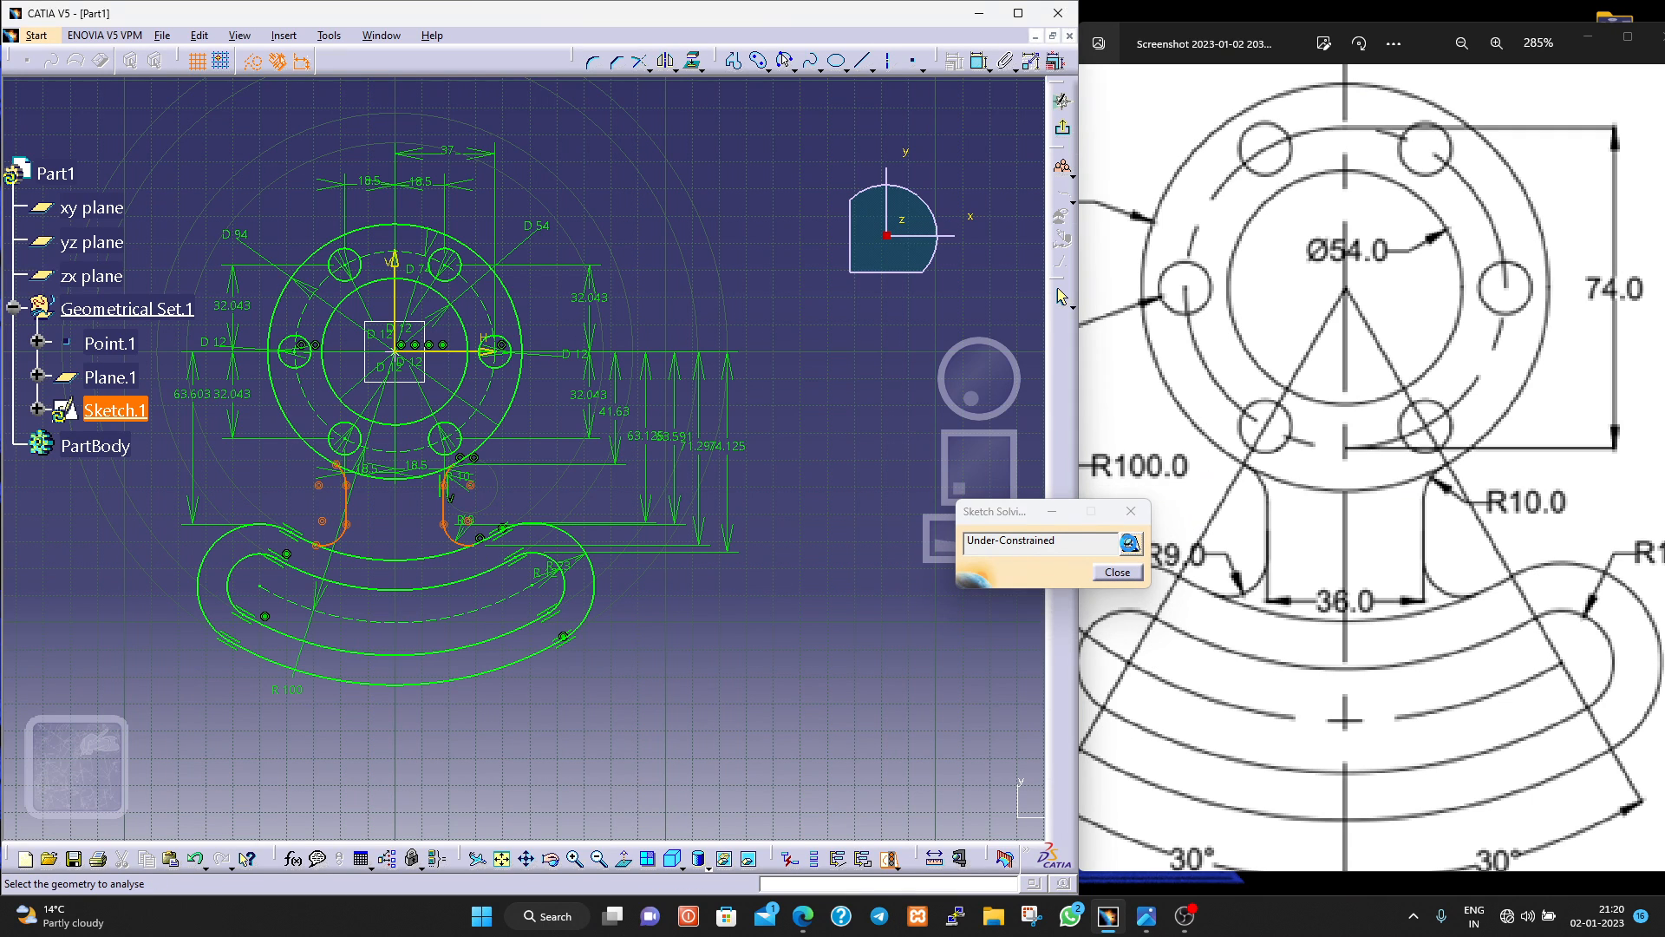
{"action": "left_click", "coordinate": [1117, 573]}
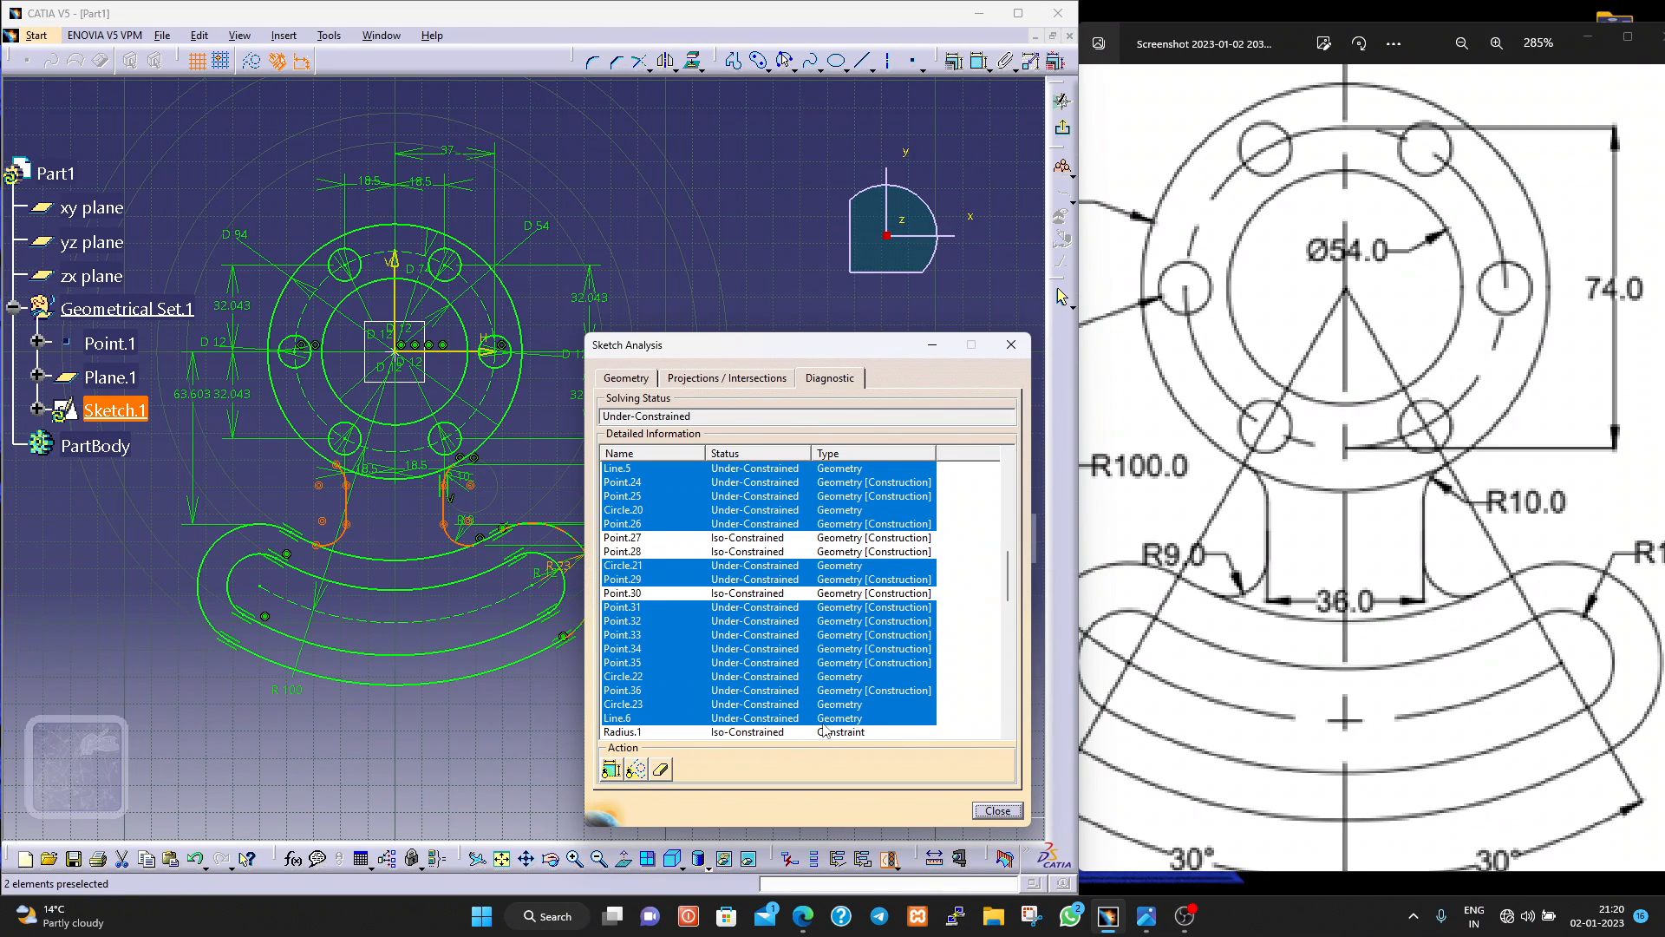
Close the sketch analysis and dimension the horizontal distance between the neck's two vertical lines, placing the dimension between them.
{"action": "left_click", "coordinate": [997, 810]}
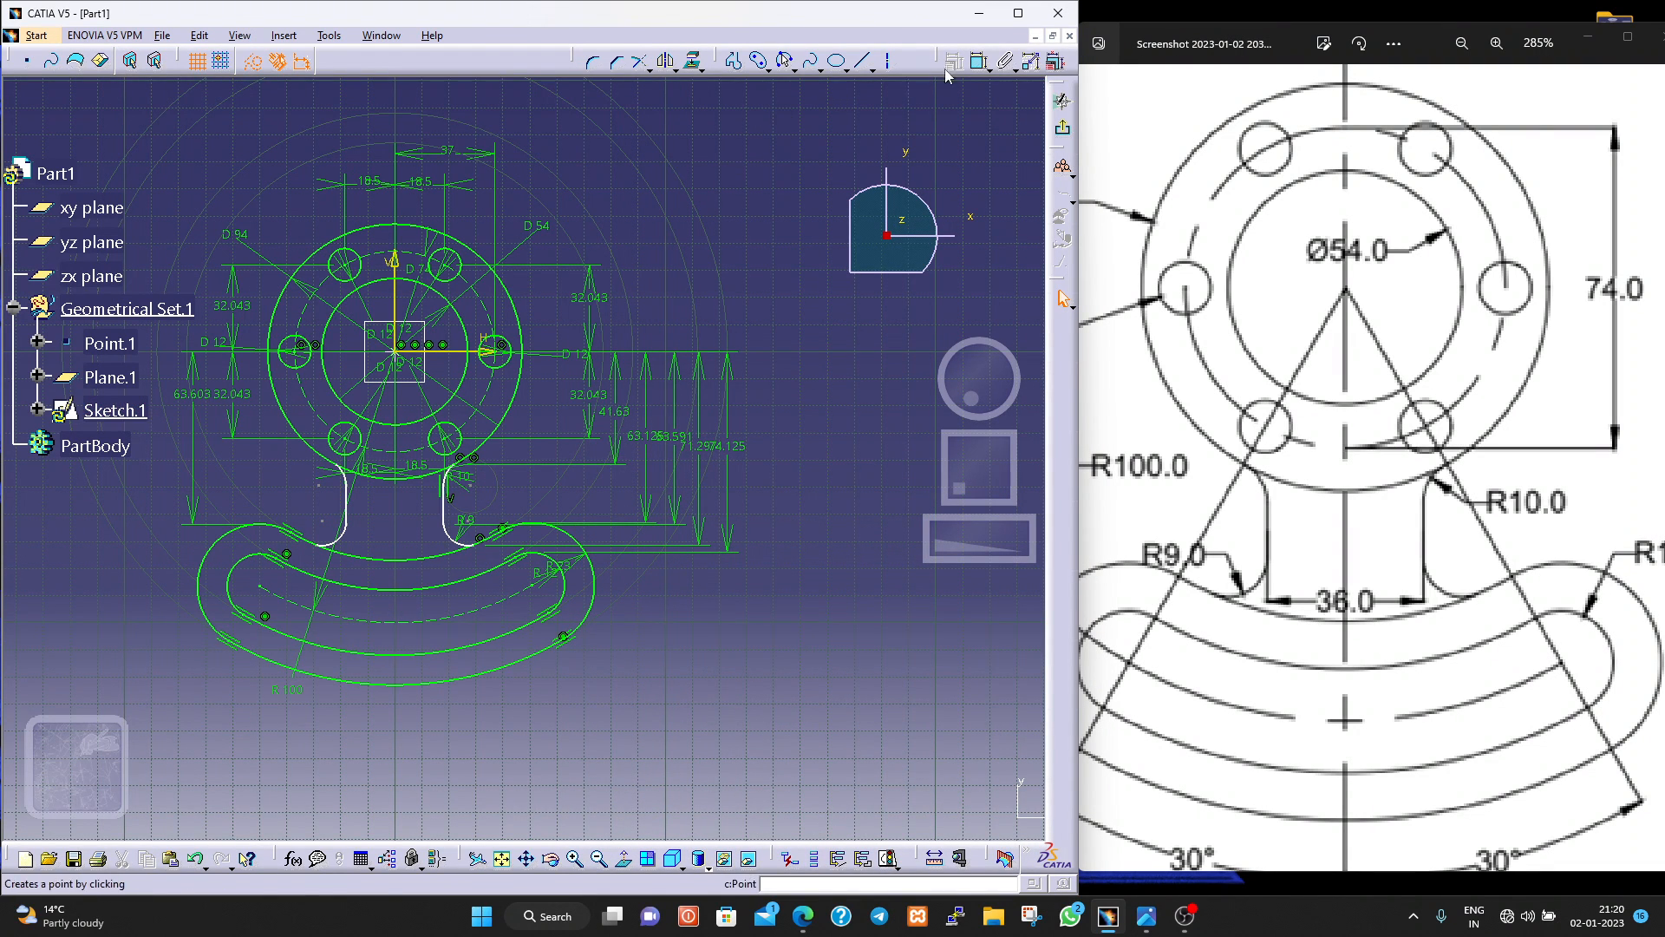
{"action": "left_click", "coordinate": [980, 60]}
{"action": "left_click", "coordinate": [443, 512]}
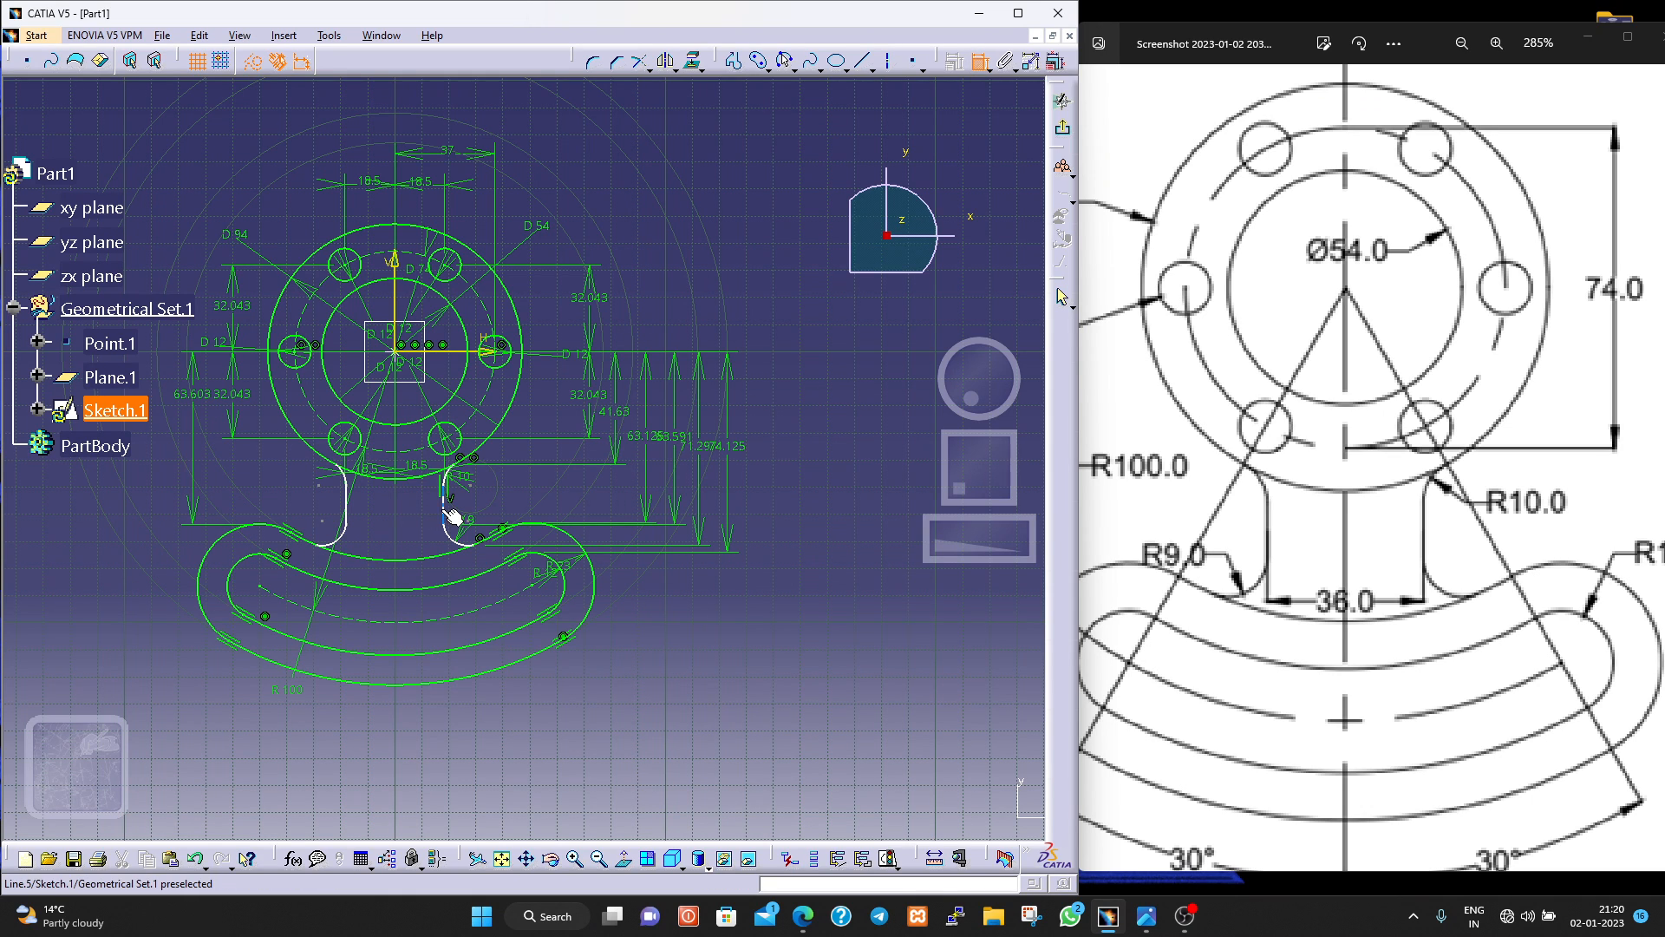
{"action": "left_click", "coordinate": [354, 507]}
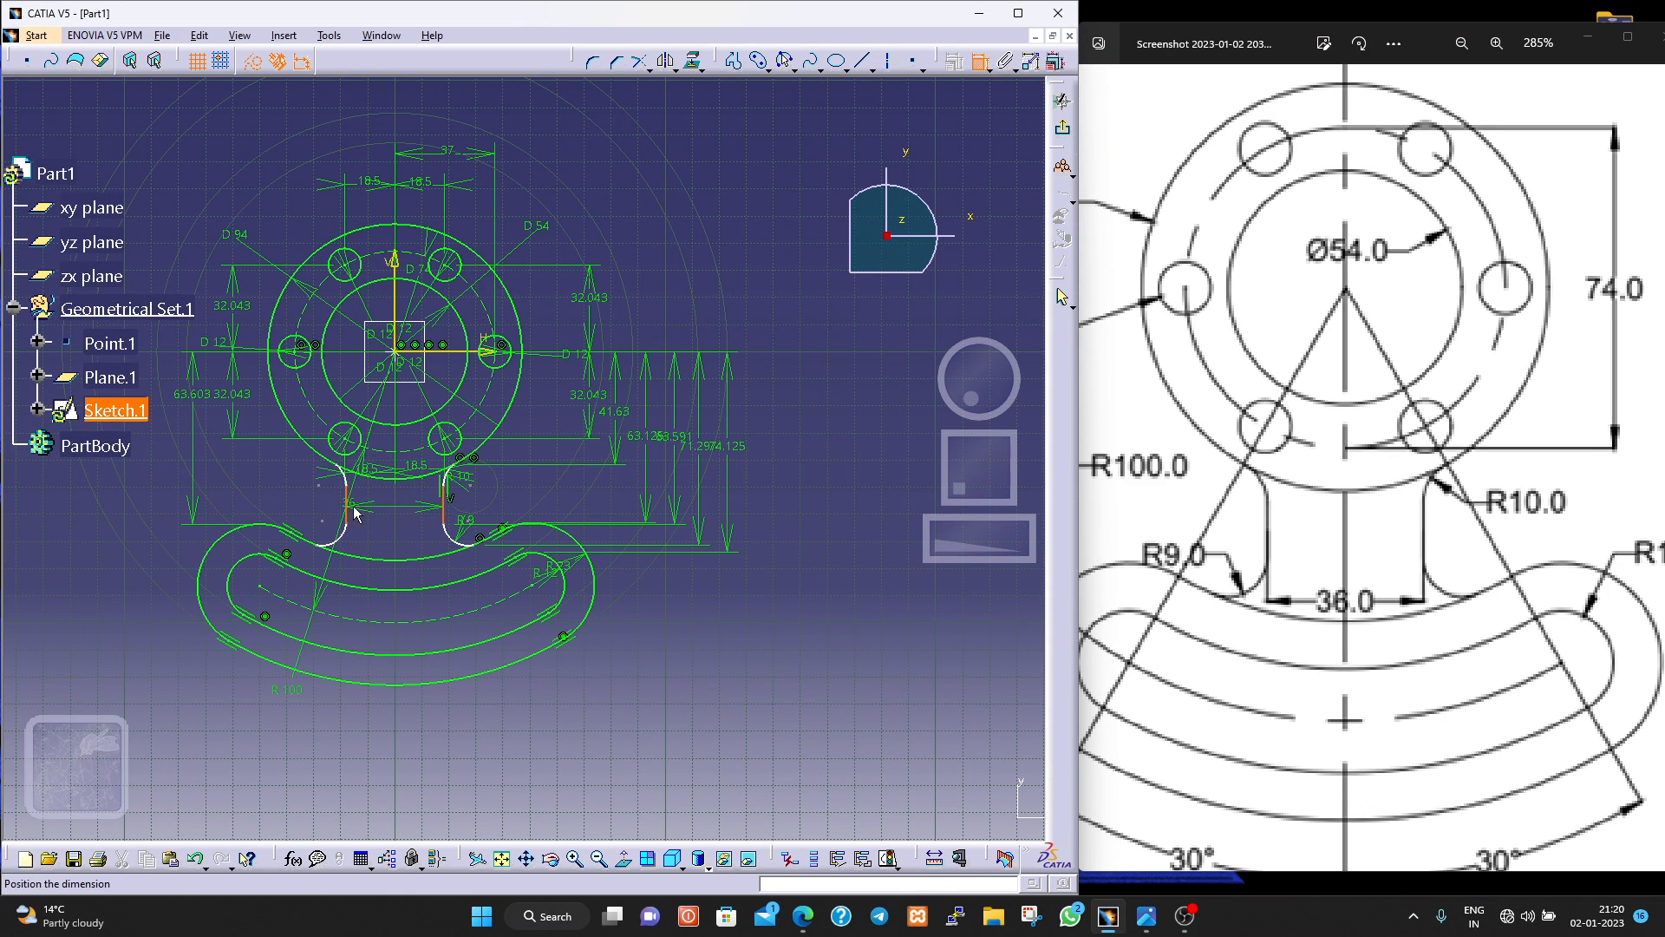
{"action": "left_click", "coordinate": [395, 544]}
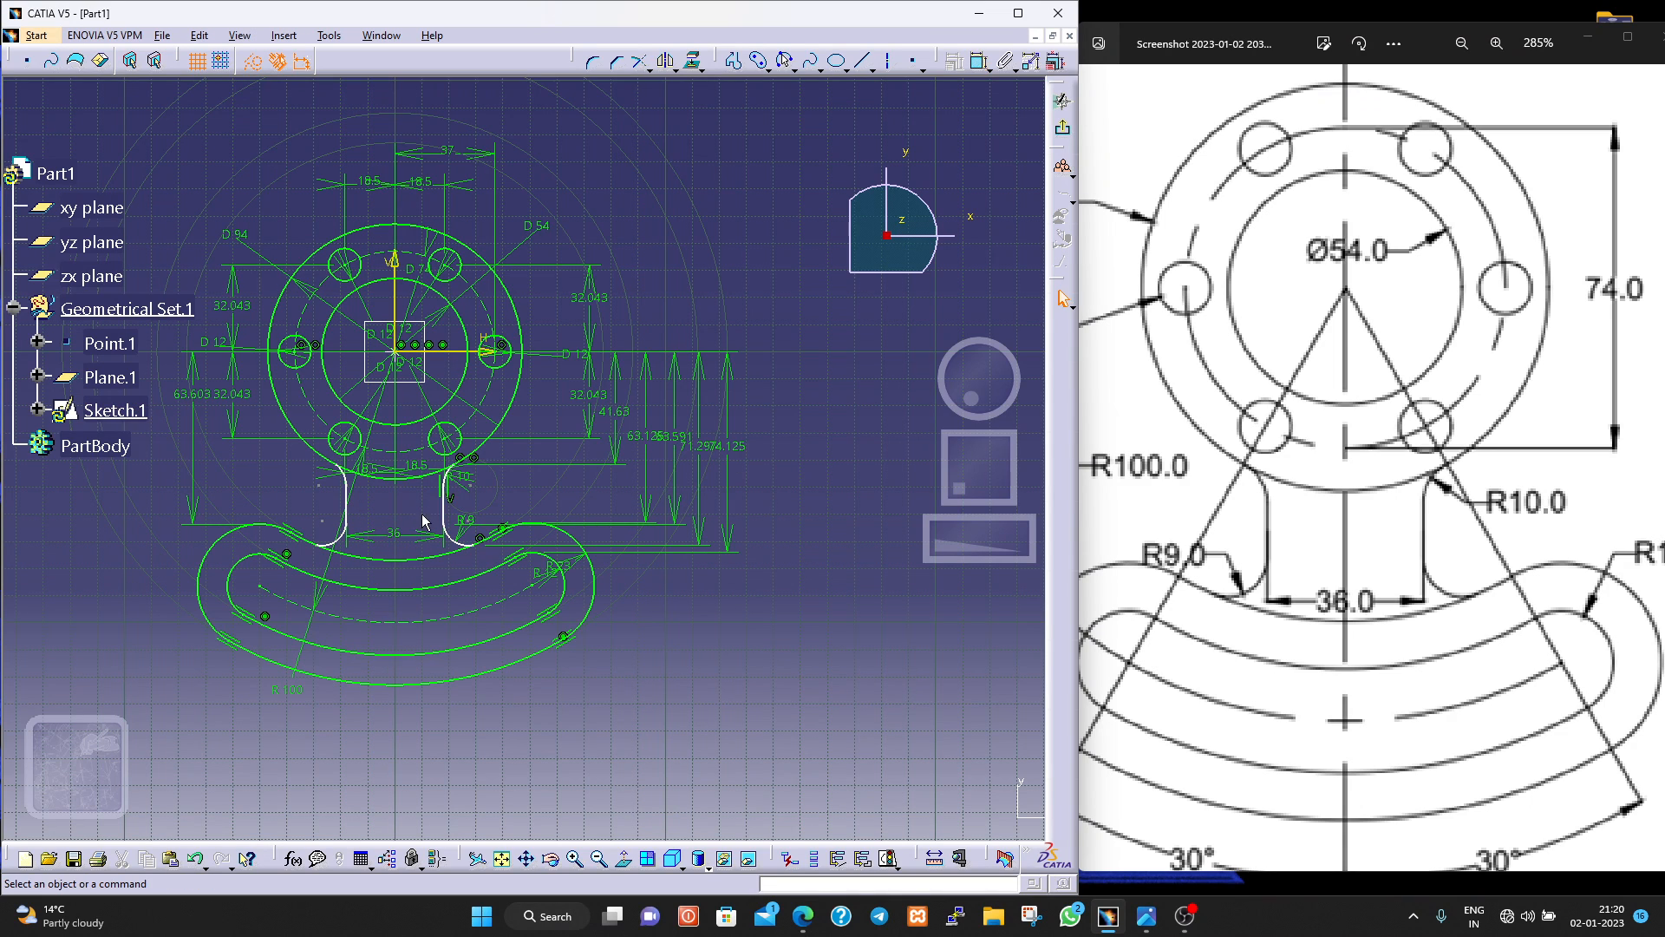
Dimension the neck's right vertical line from the sketch's vertical axis.
{"action": "left_click", "coordinate": [979, 61]}
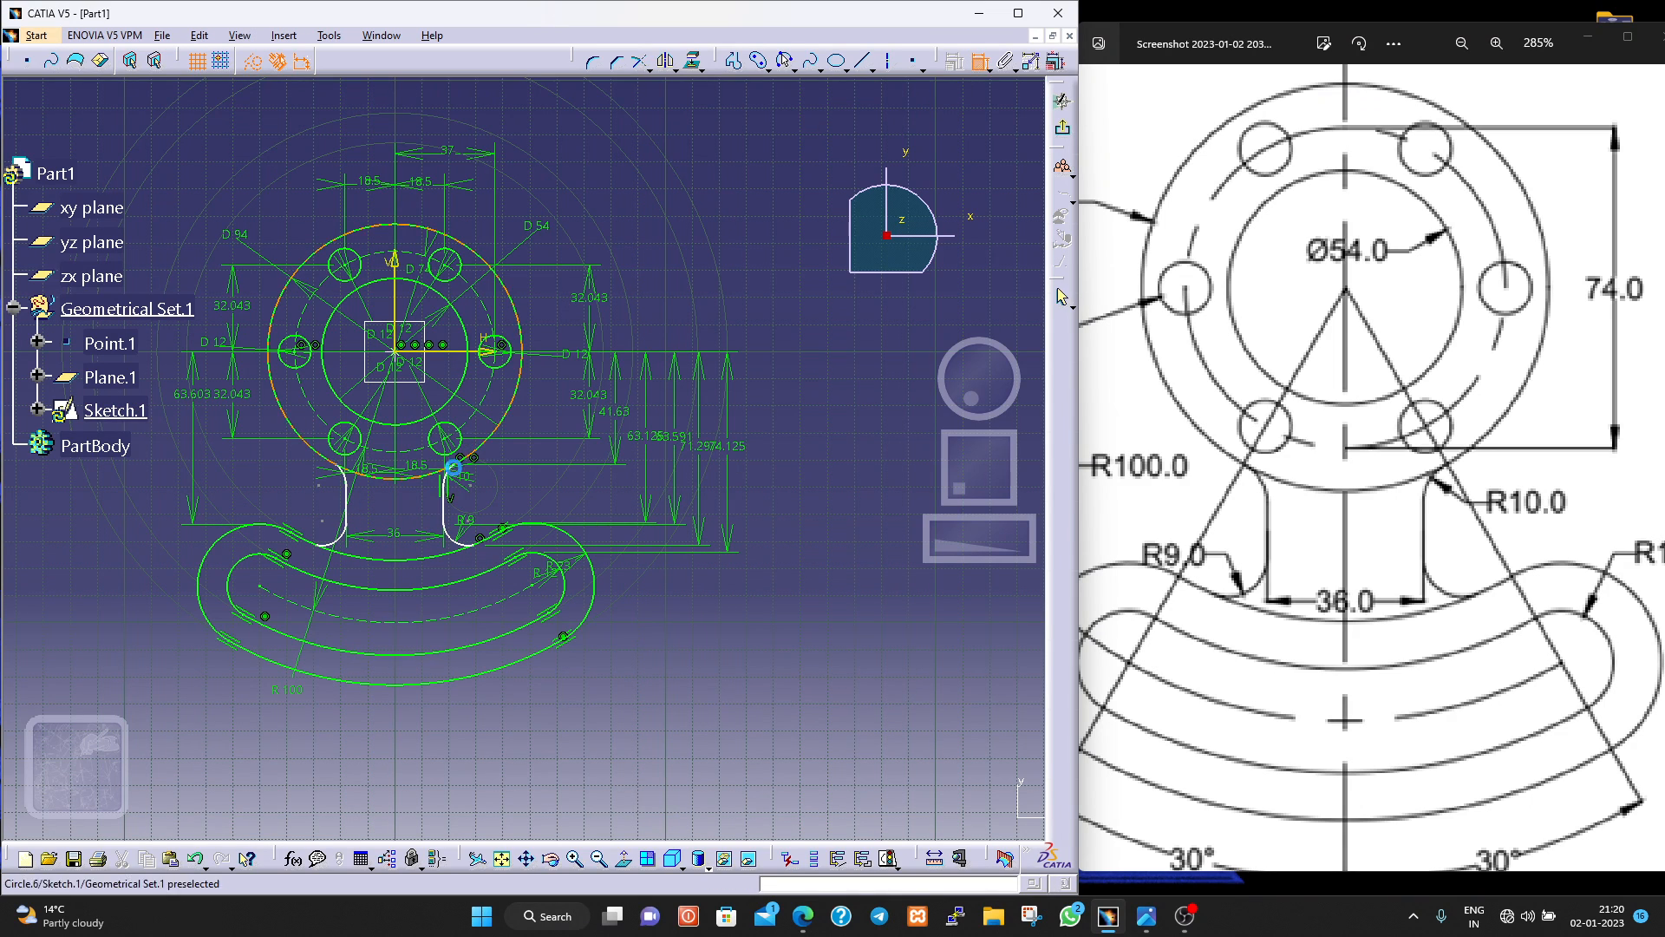
{"action": "left_click", "coordinate": [443, 510]}
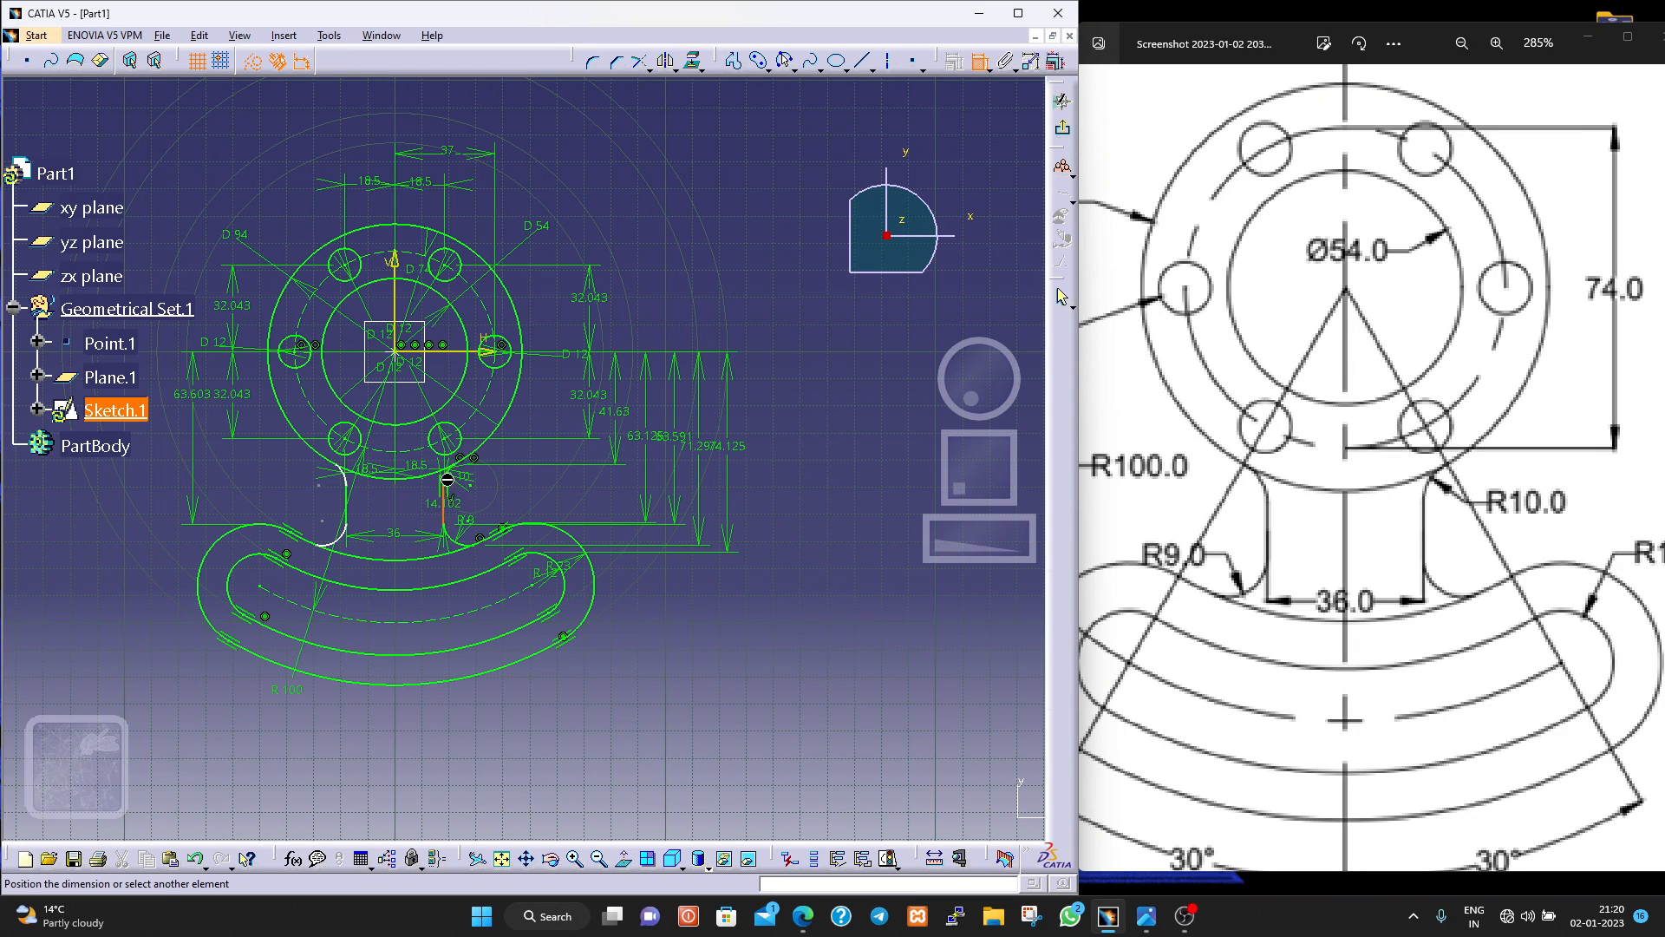
{"action": "left_click", "coordinate": [396, 302]}
{"action": "left_click", "coordinate": [418, 512]}
{"action": "left_click", "coordinate": [480, 733]}
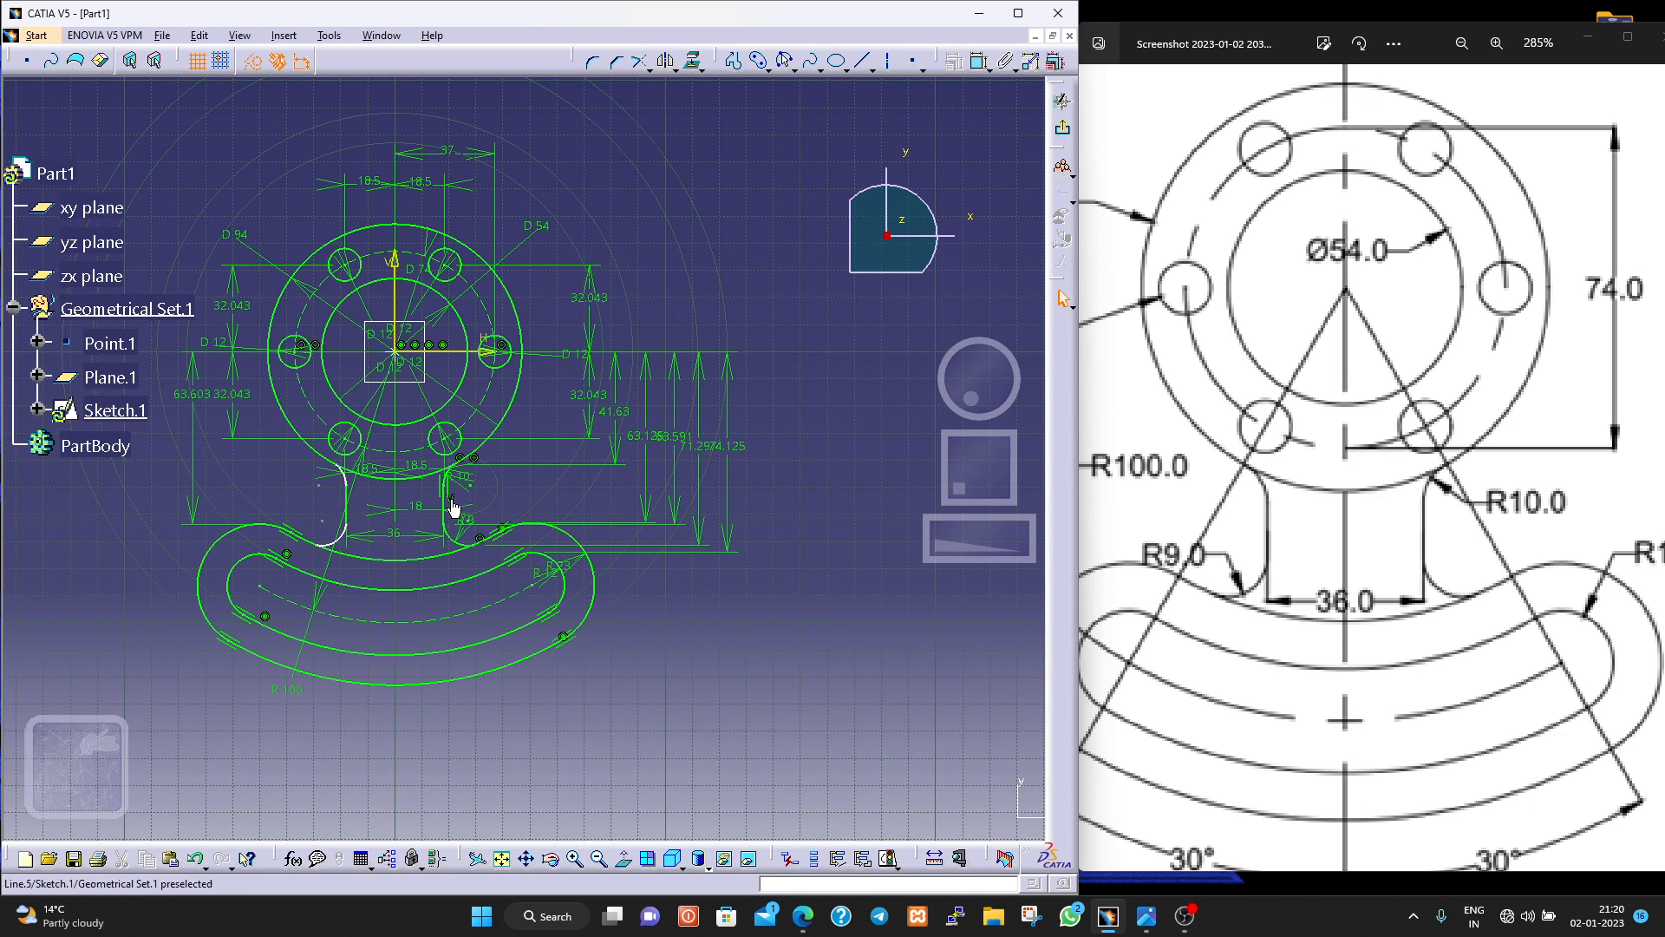
Move the lower-left bolt hole's horizontal 18.5 dimension down, in line with the right neck line's dimension.
{"action": "scroll", "coordinate": [398, 488], "scroll_direction": "up", "scroll_amount": 1}
{"action": "scroll", "coordinate": [398, 488], "scroll_direction": "down", "scroll_amount": 1}
{"action": "scroll", "coordinate": [441, 543], "scroll_direction": "down", "scroll_amount": 1}
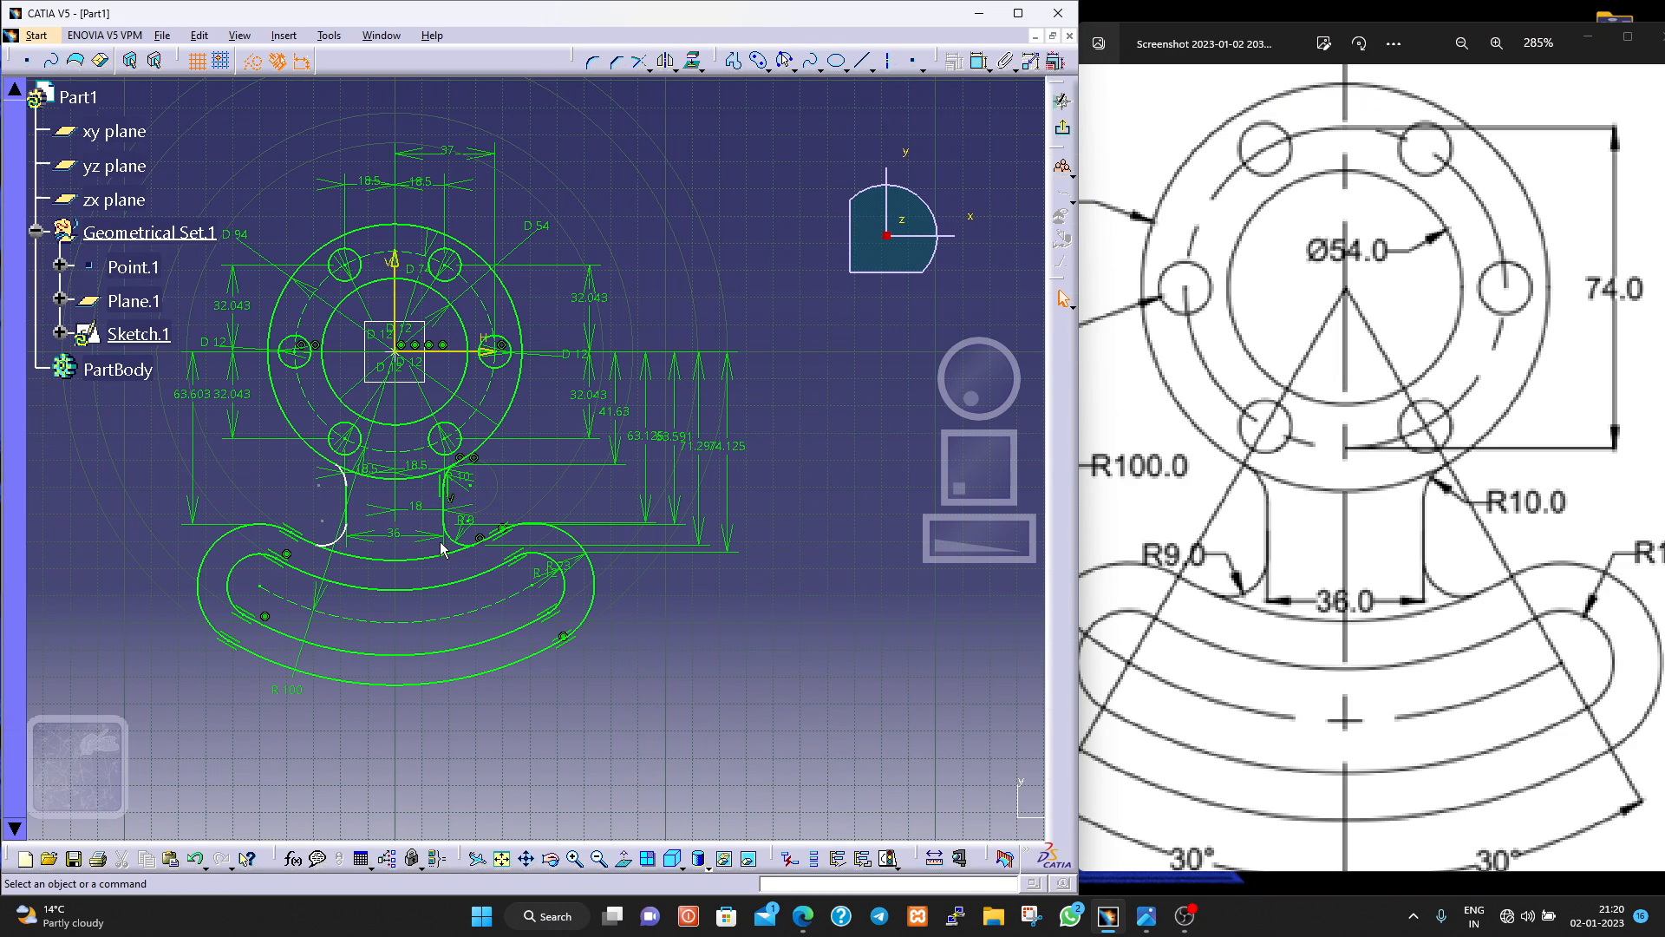
{"action": "scroll", "coordinate": [637, 555], "scroll_direction": "up", "scroll_amount": 1}
{"action": "mouse_move", "coordinate": [639, 557]}
{"action": "middle_mouse_down"}
{"action": "mouse_move", "coordinate": [640, 528]}
{"action": "mouse_move", "coordinate": [555, 503]}
{"action": "mouse_move", "coordinate": [502, 518]}
{"action": "middle_mouse_up"}
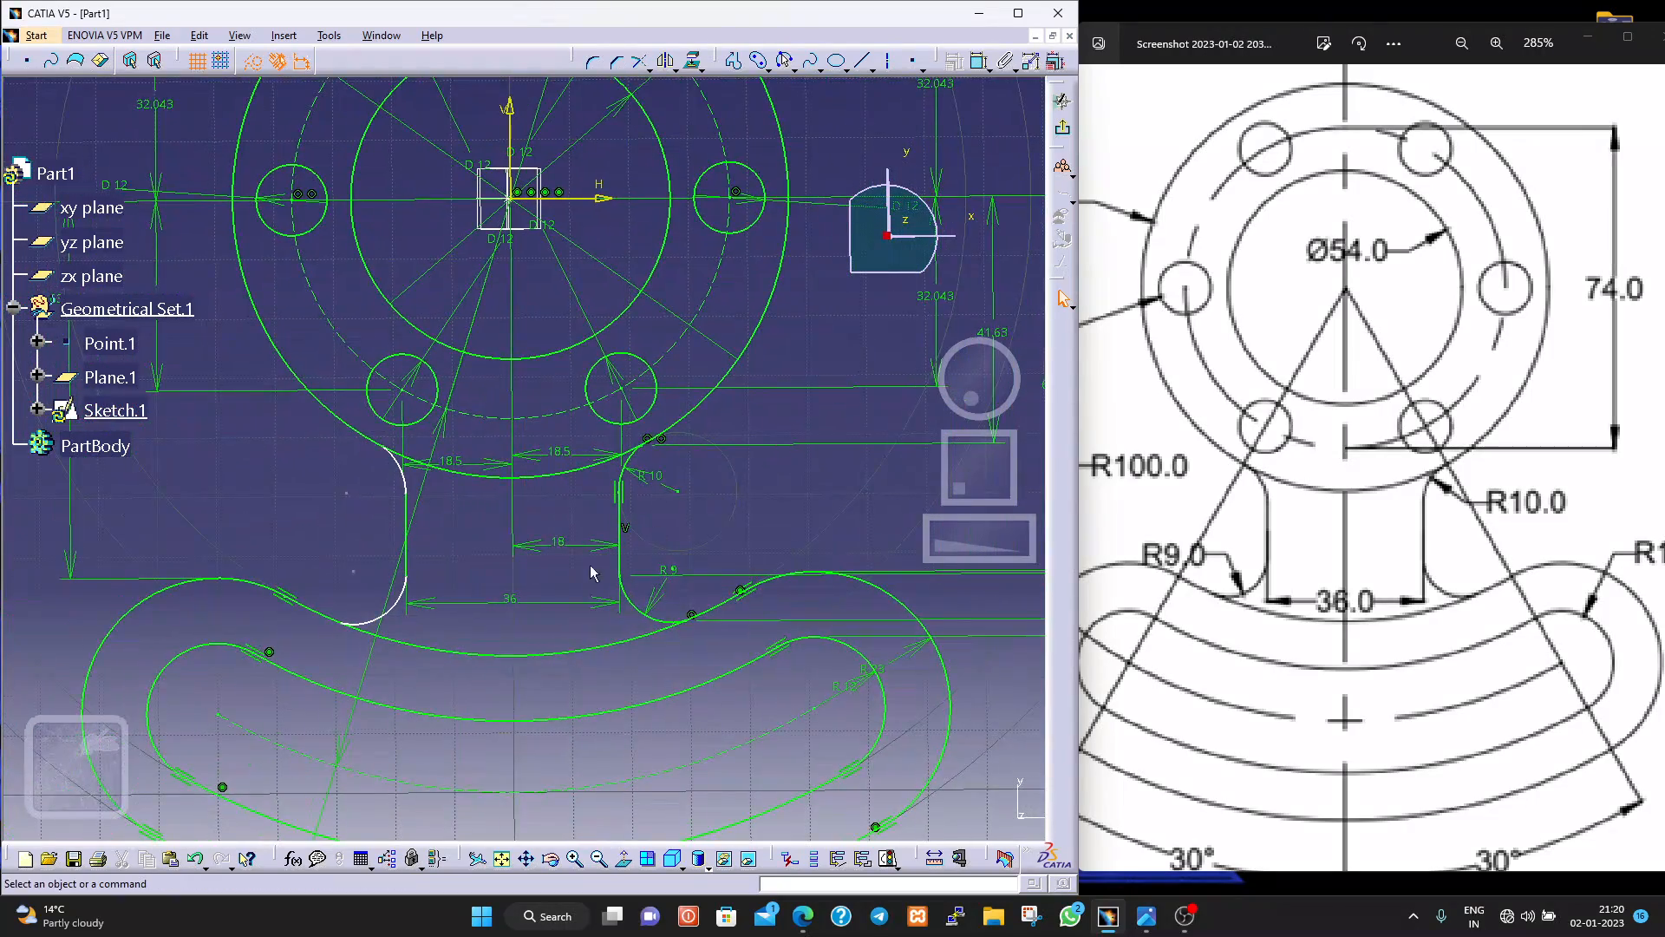
{"action": "left_click", "coordinate": [510, 471]}
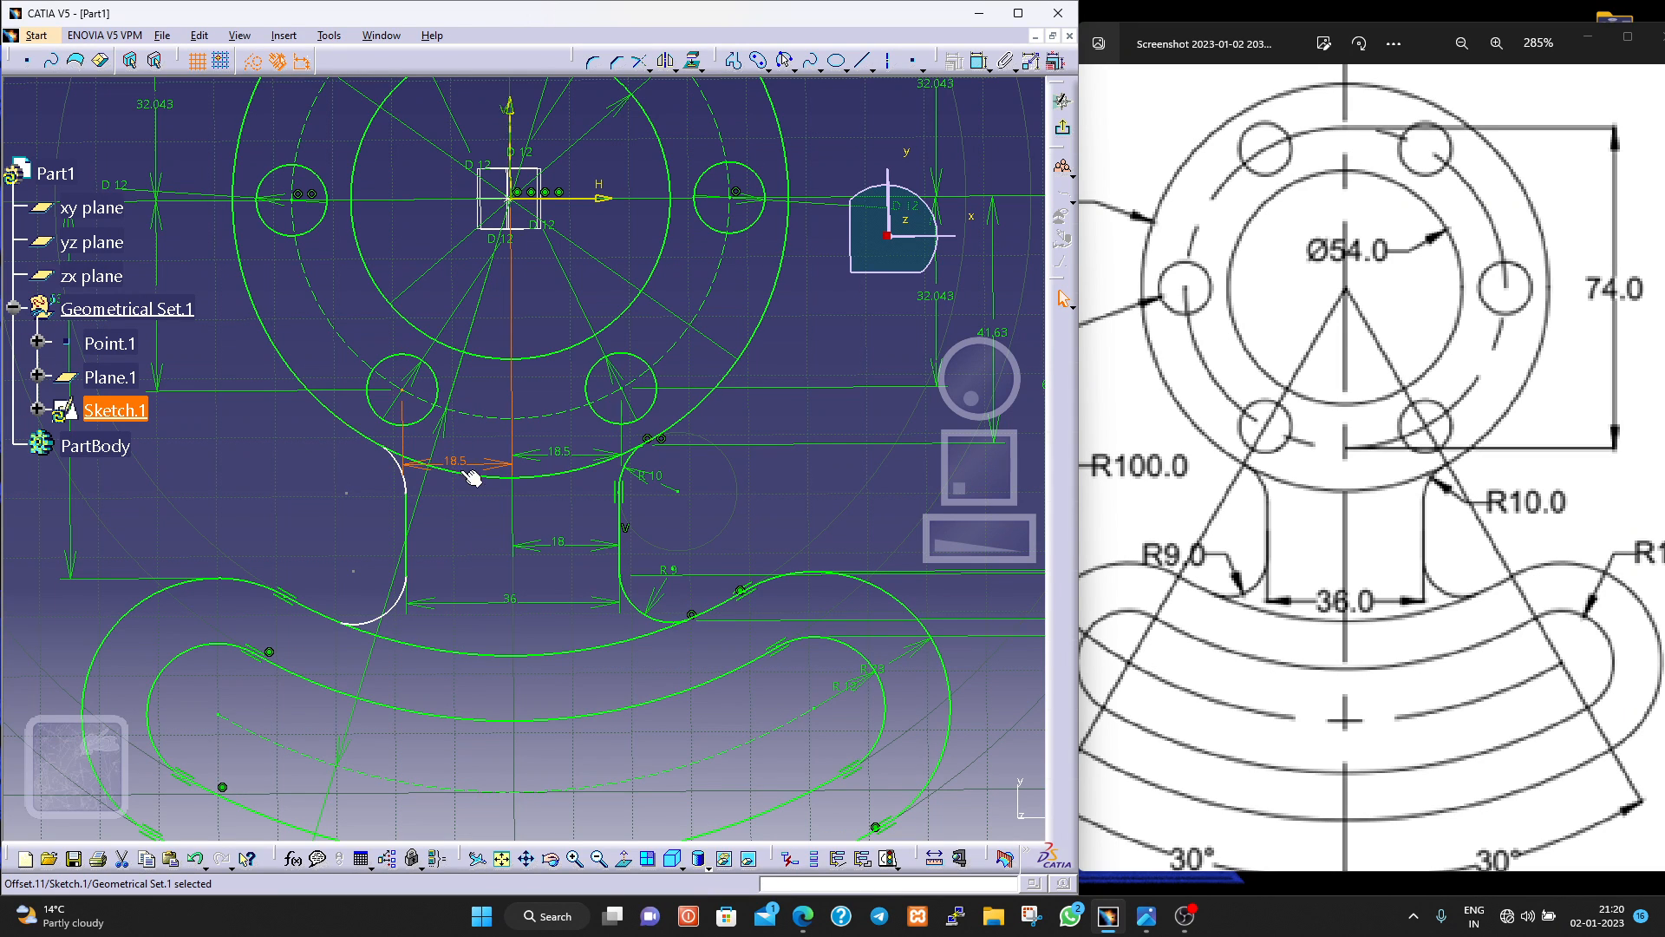
{"action": "left_click_drag", "start_coordinate": [491, 466], "coordinate": [485, 546]}
{"action": "left_click", "coordinate": [675, 522]}
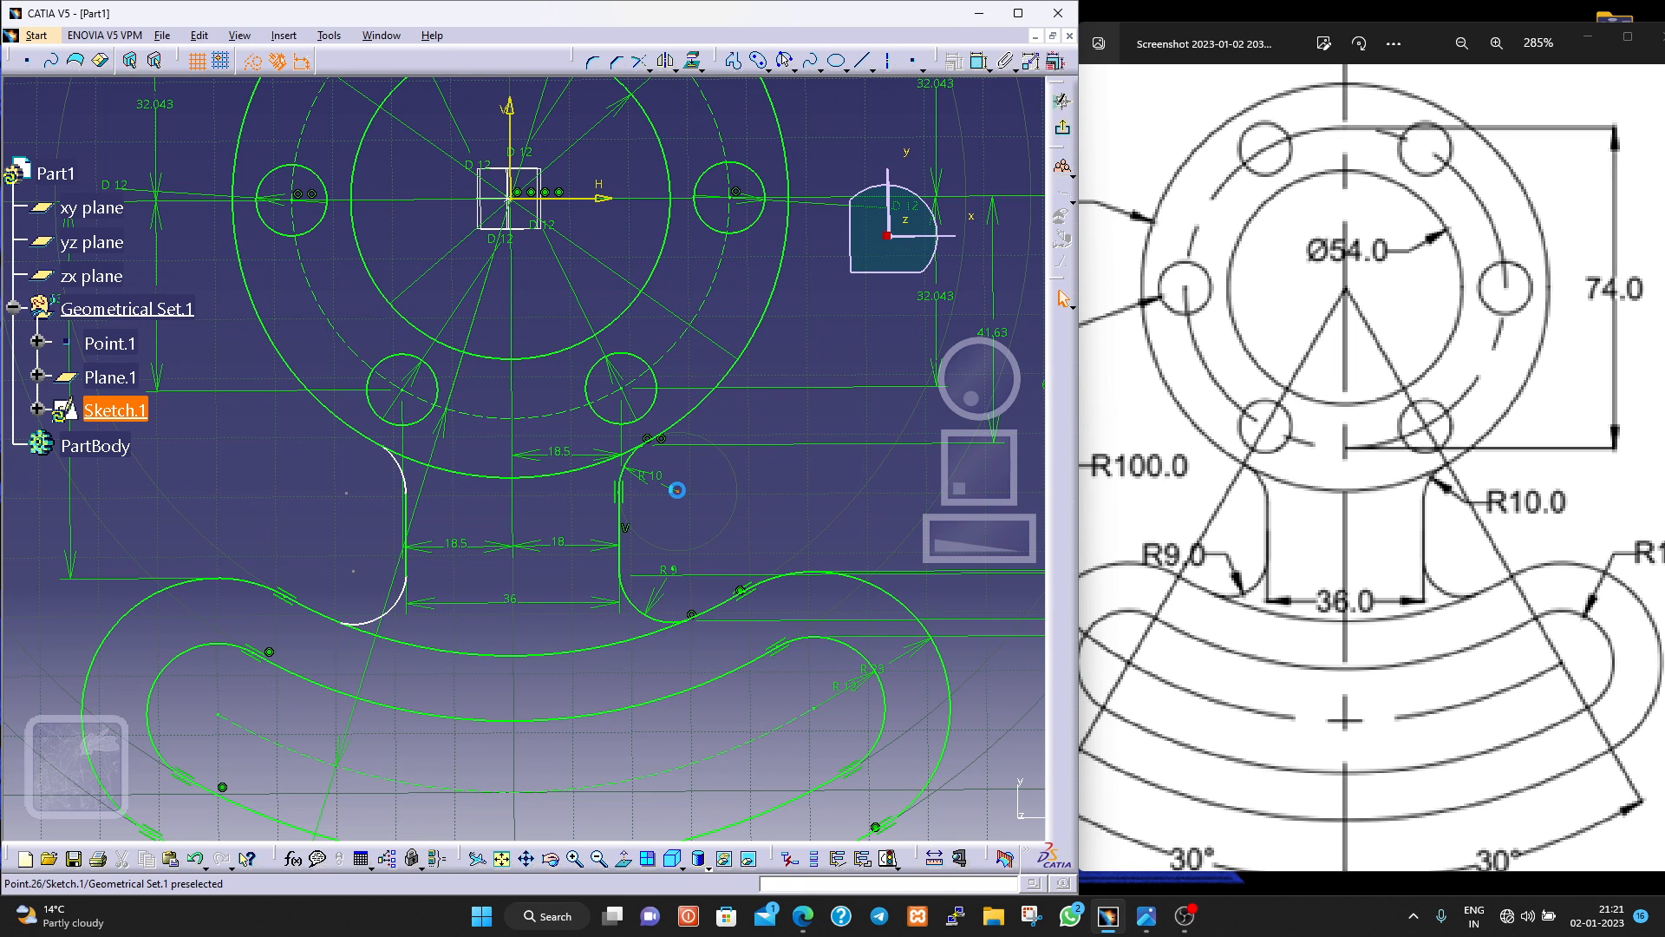
{"action": "left_click", "coordinate": [678, 490]}
{"action": "left_click", "coordinate": [980, 61]}
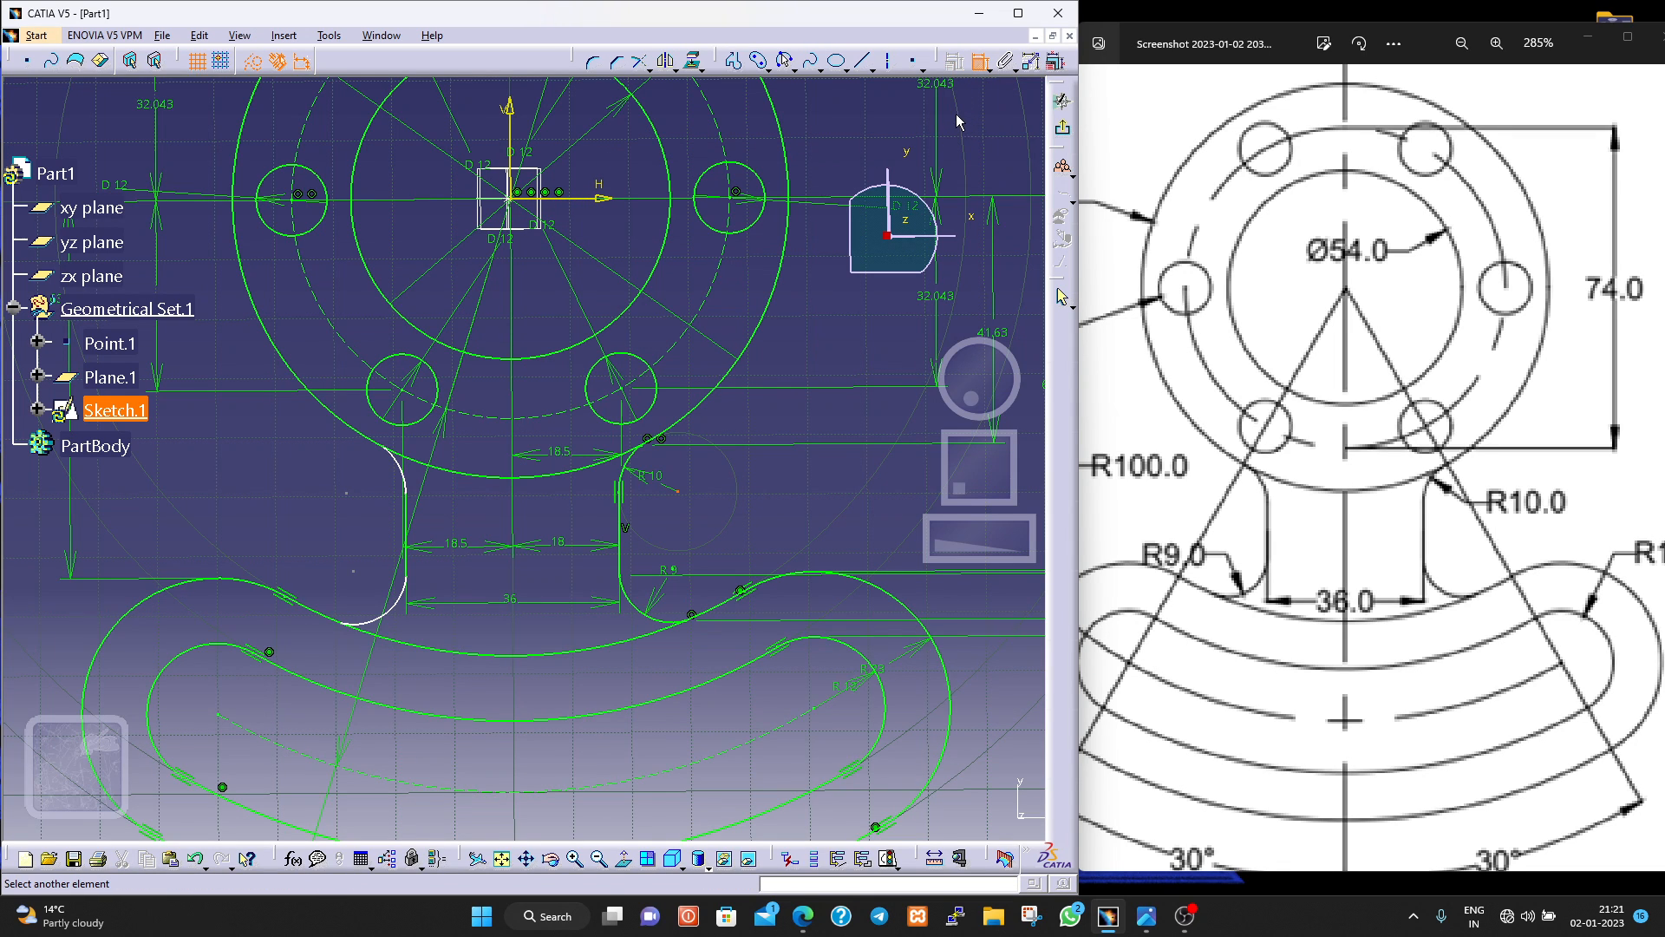
{"action": "key", "text": "Escape"}
{"action": "key", "text": "Escape"}
{"action": "left_click", "coordinate": [977, 64]}
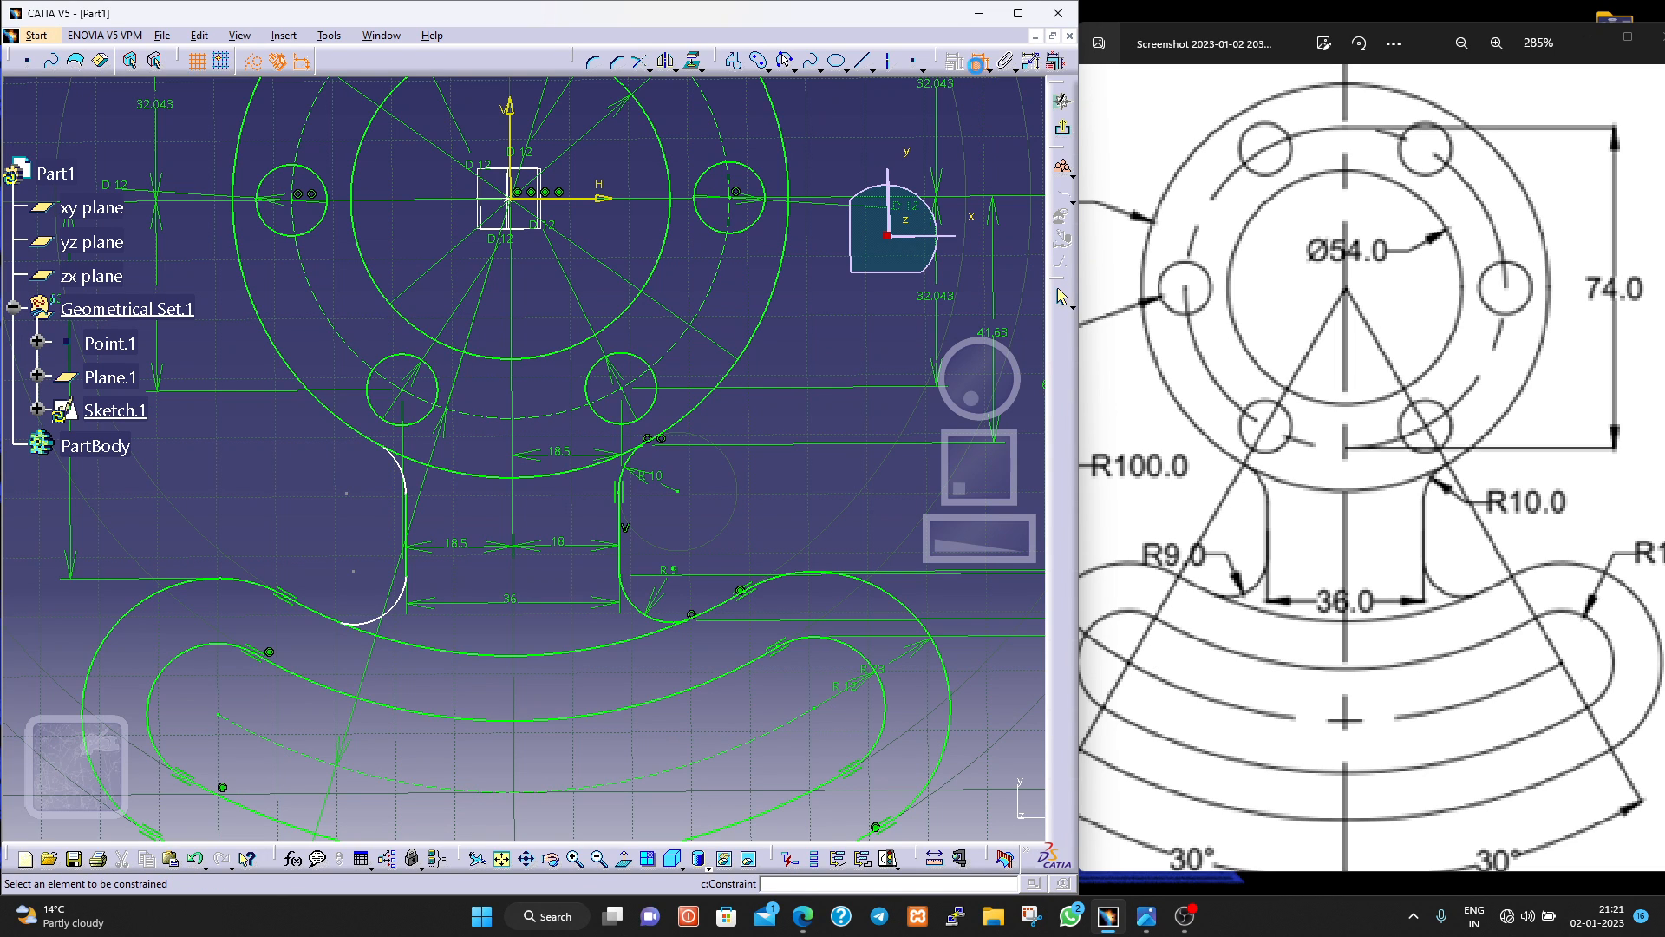
{"action": "left_click", "coordinate": [562, 201]}
{"action": "key", "text": "Escape"}
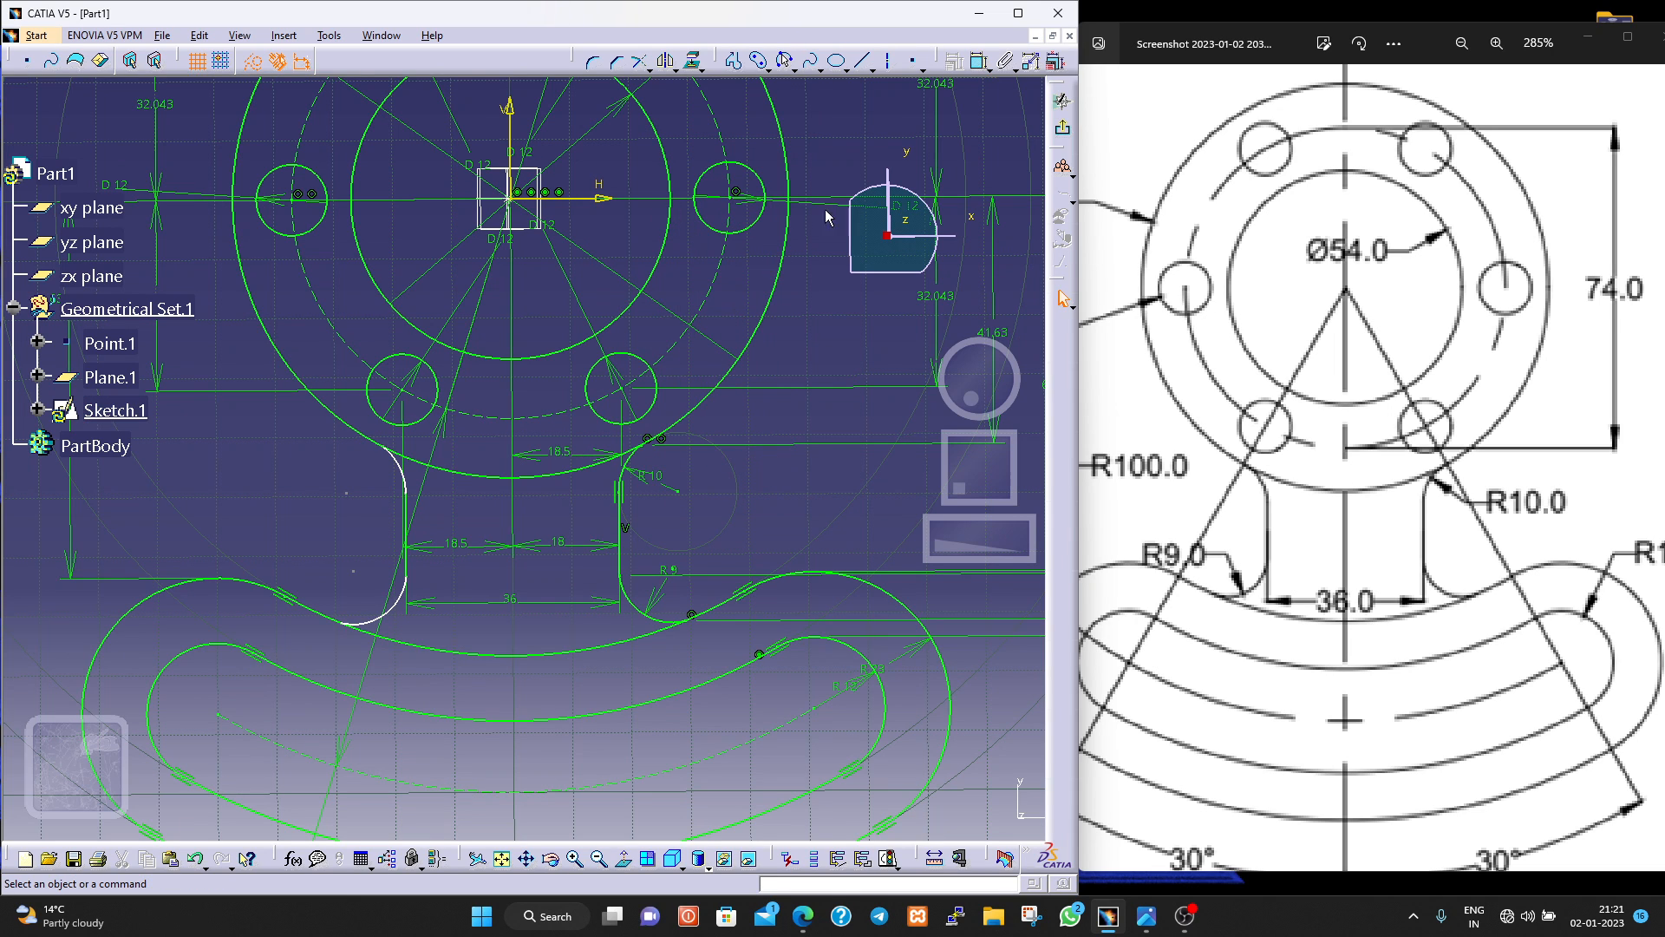
Dimension the vertical distance from the horizontal axis to the centre of the neck's upper-left fillet, placing it left of the neck.
{"action": "left_click", "coordinate": [980, 61]}
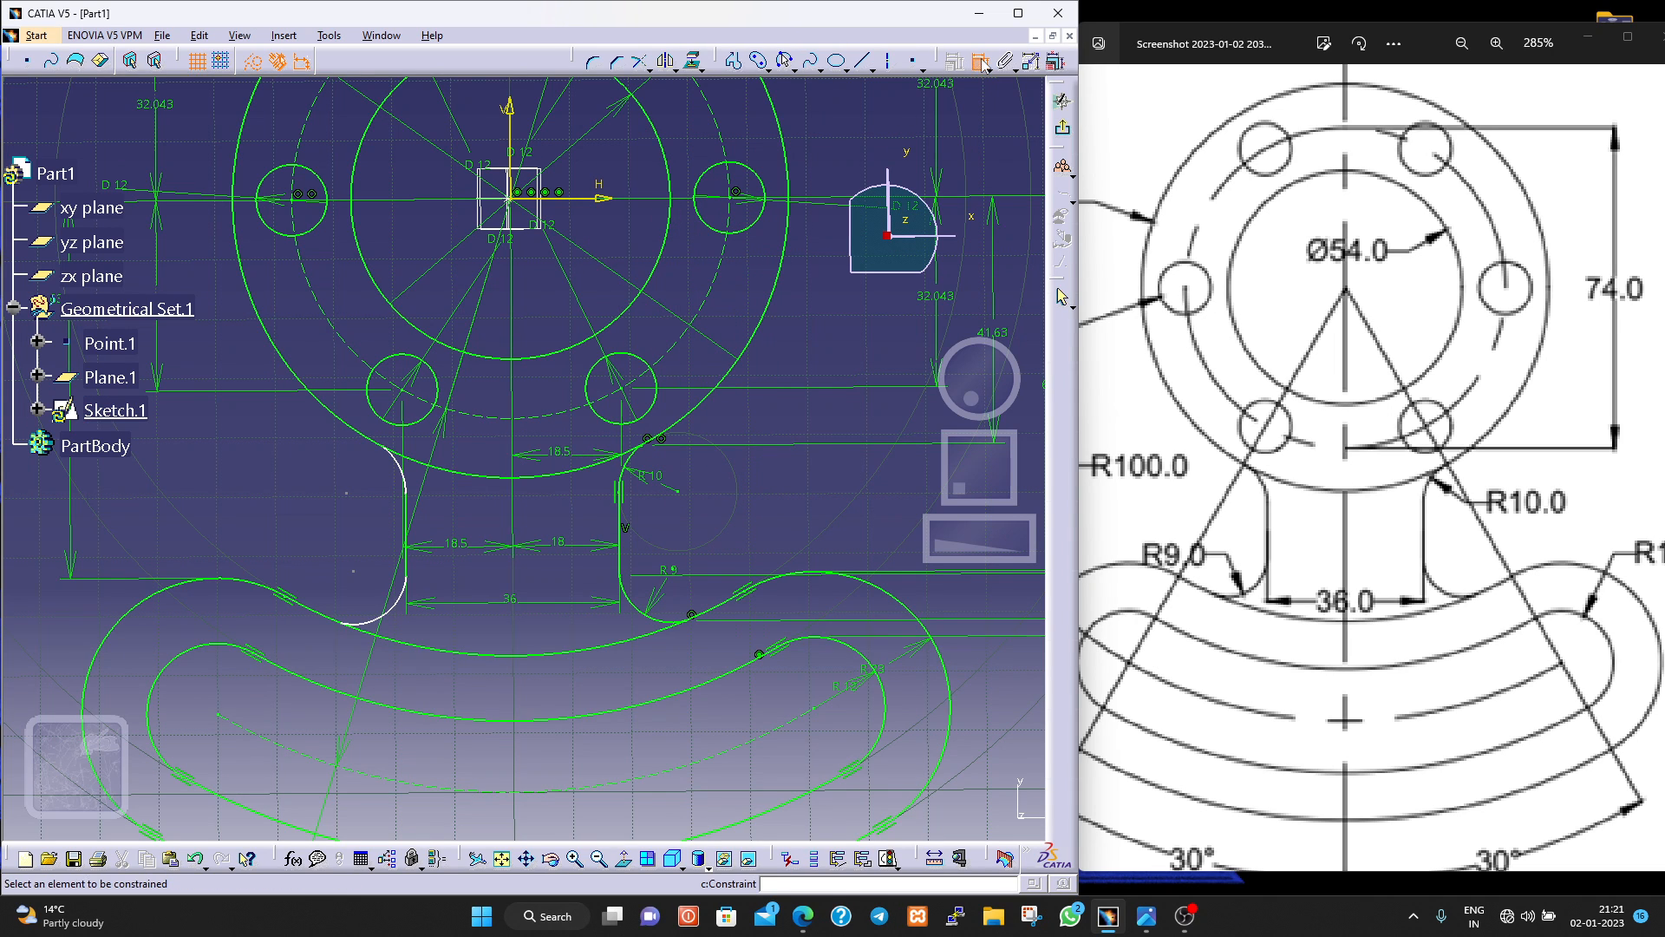
{"action": "left_click", "coordinate": [573, 201]}
{"action": "left_click", "coordinate": [346, 493]}
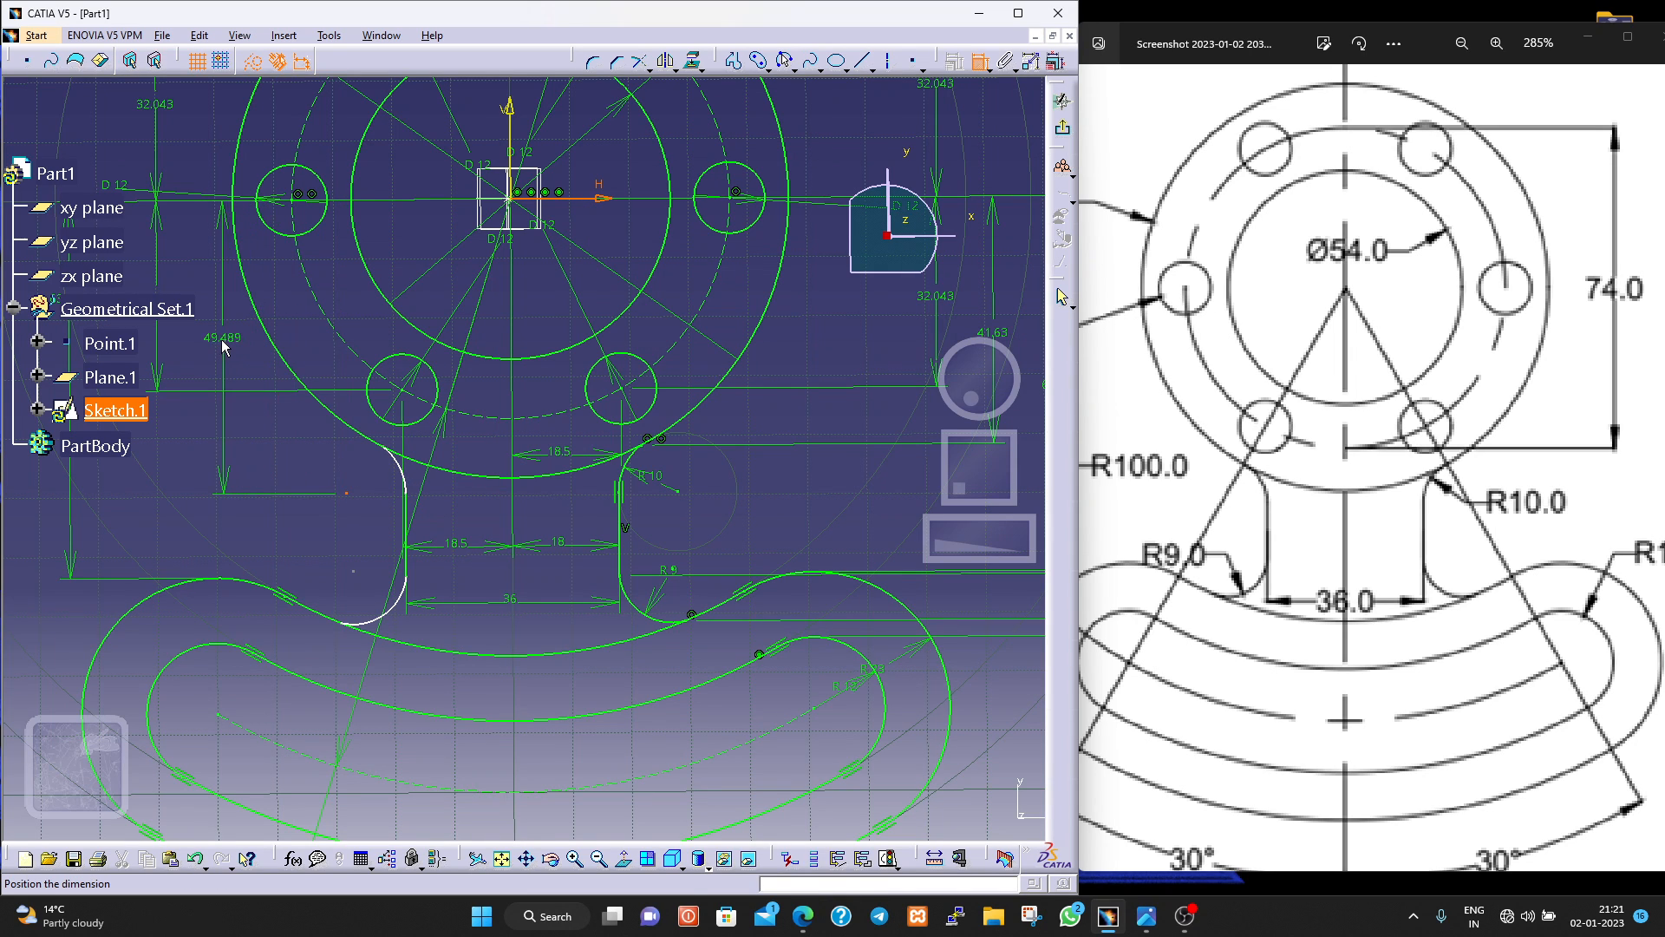
{"action": "left_click", "coordinate": [216, 341]}
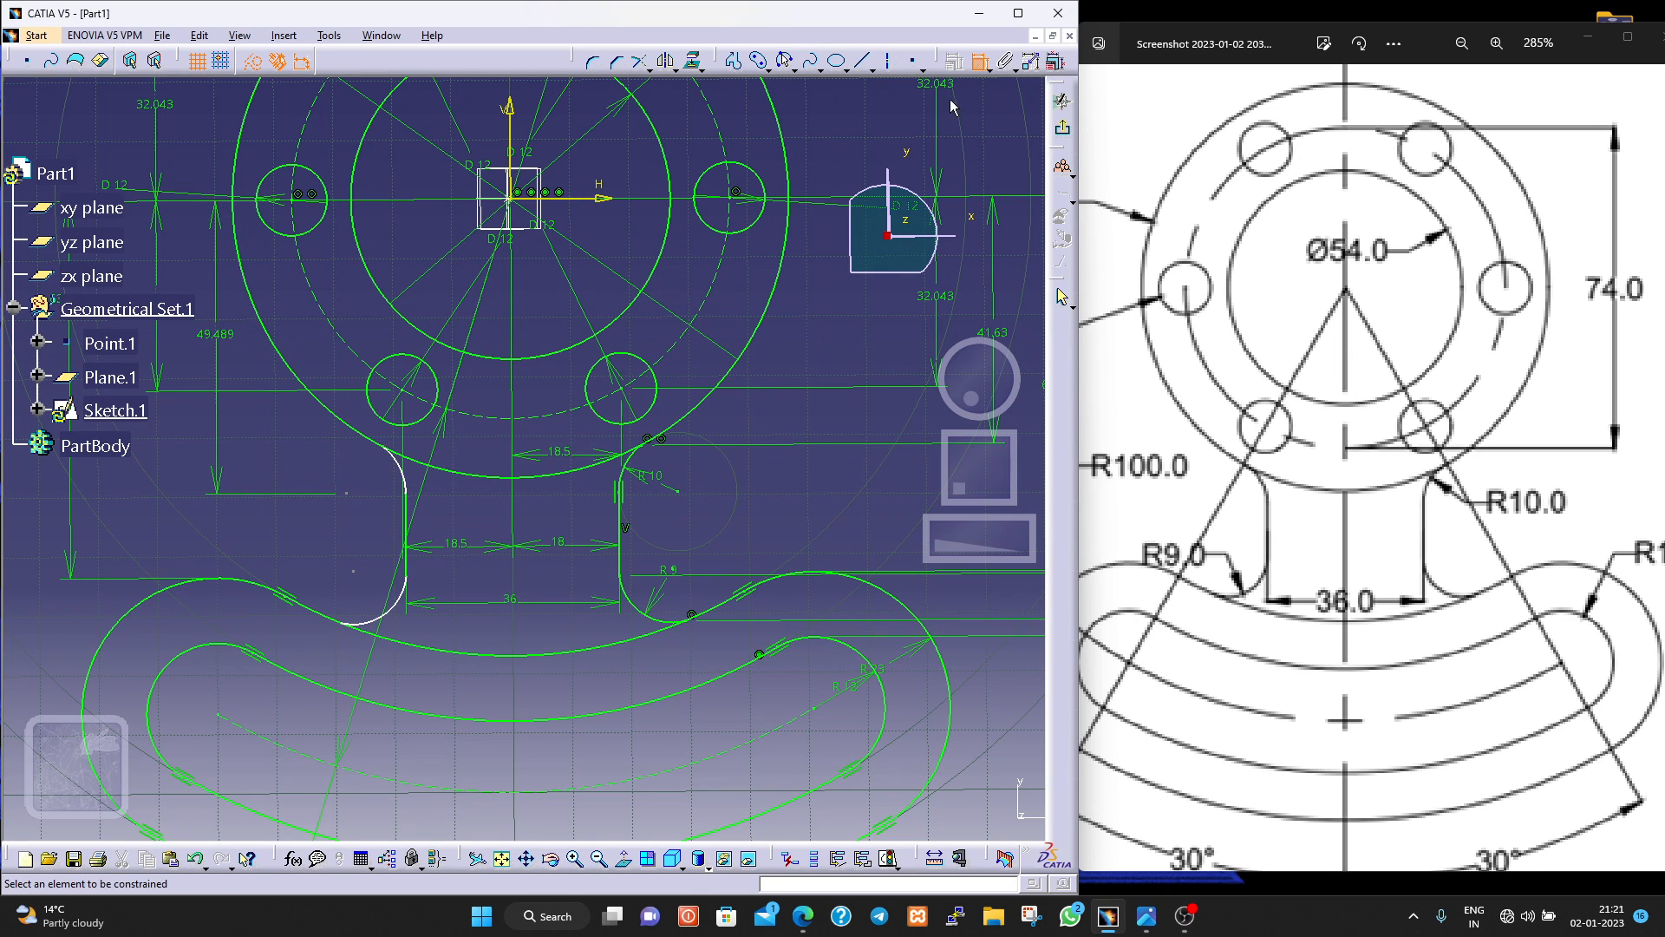
Dimension the vertical distance from the horizontal axis to the centre of the neck's lower-left fillet, placing it further out to the left.
{"action": "left_click", "coordinate": [353, 570]}
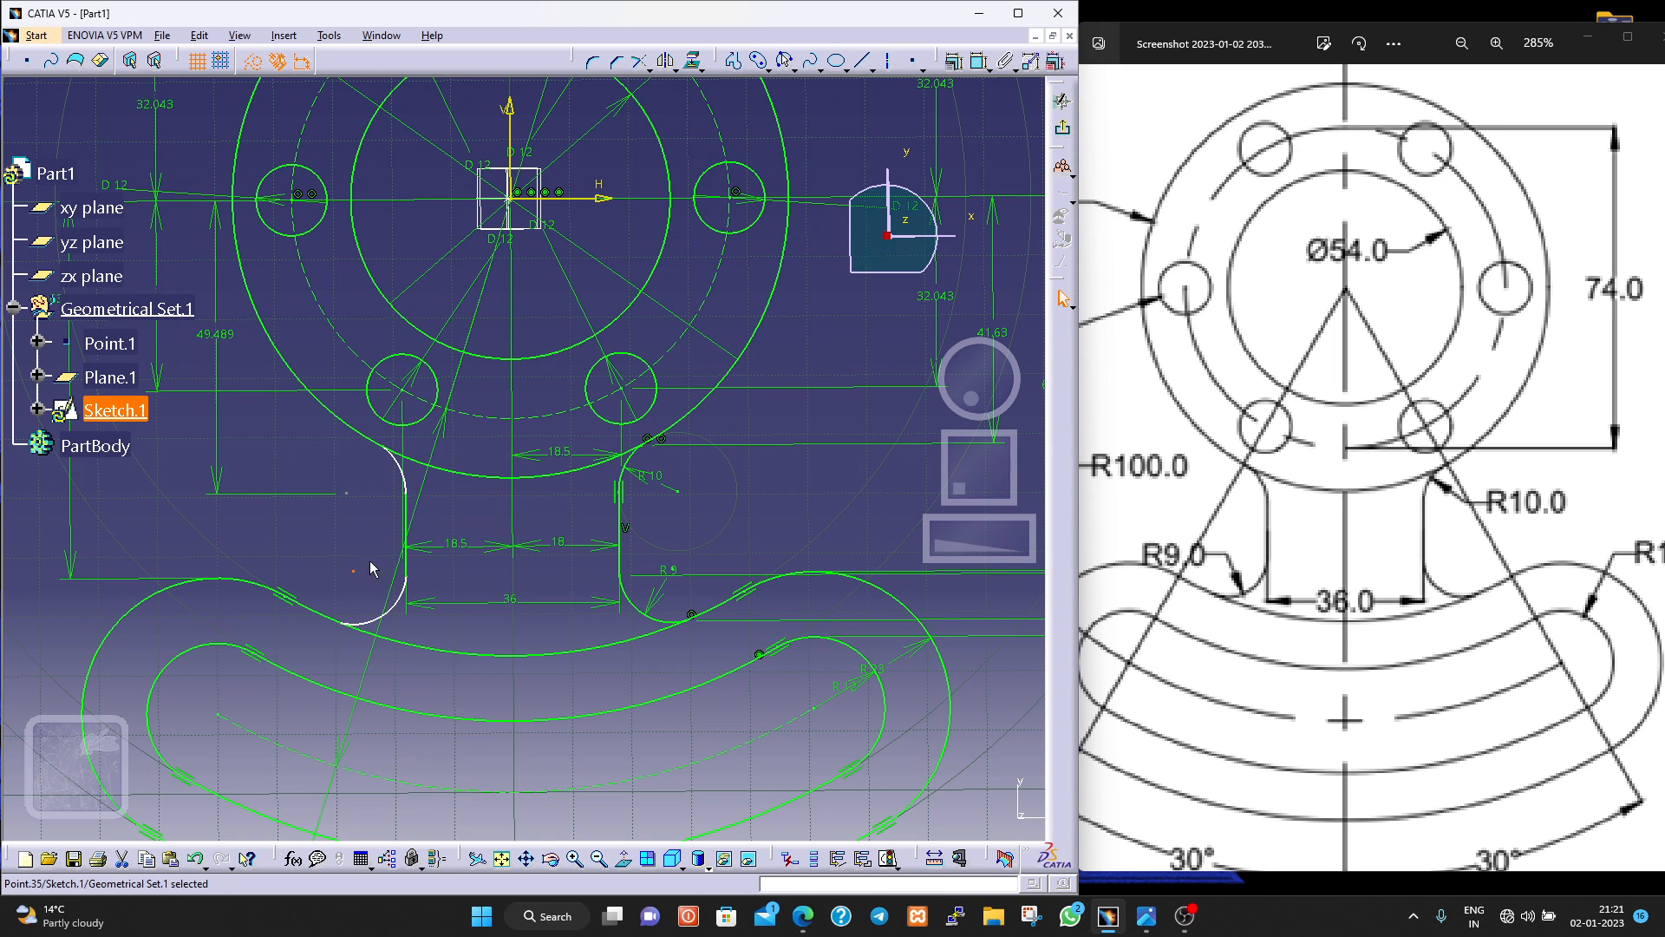
{"action": "left_click", "coordinate": [971, 68]}
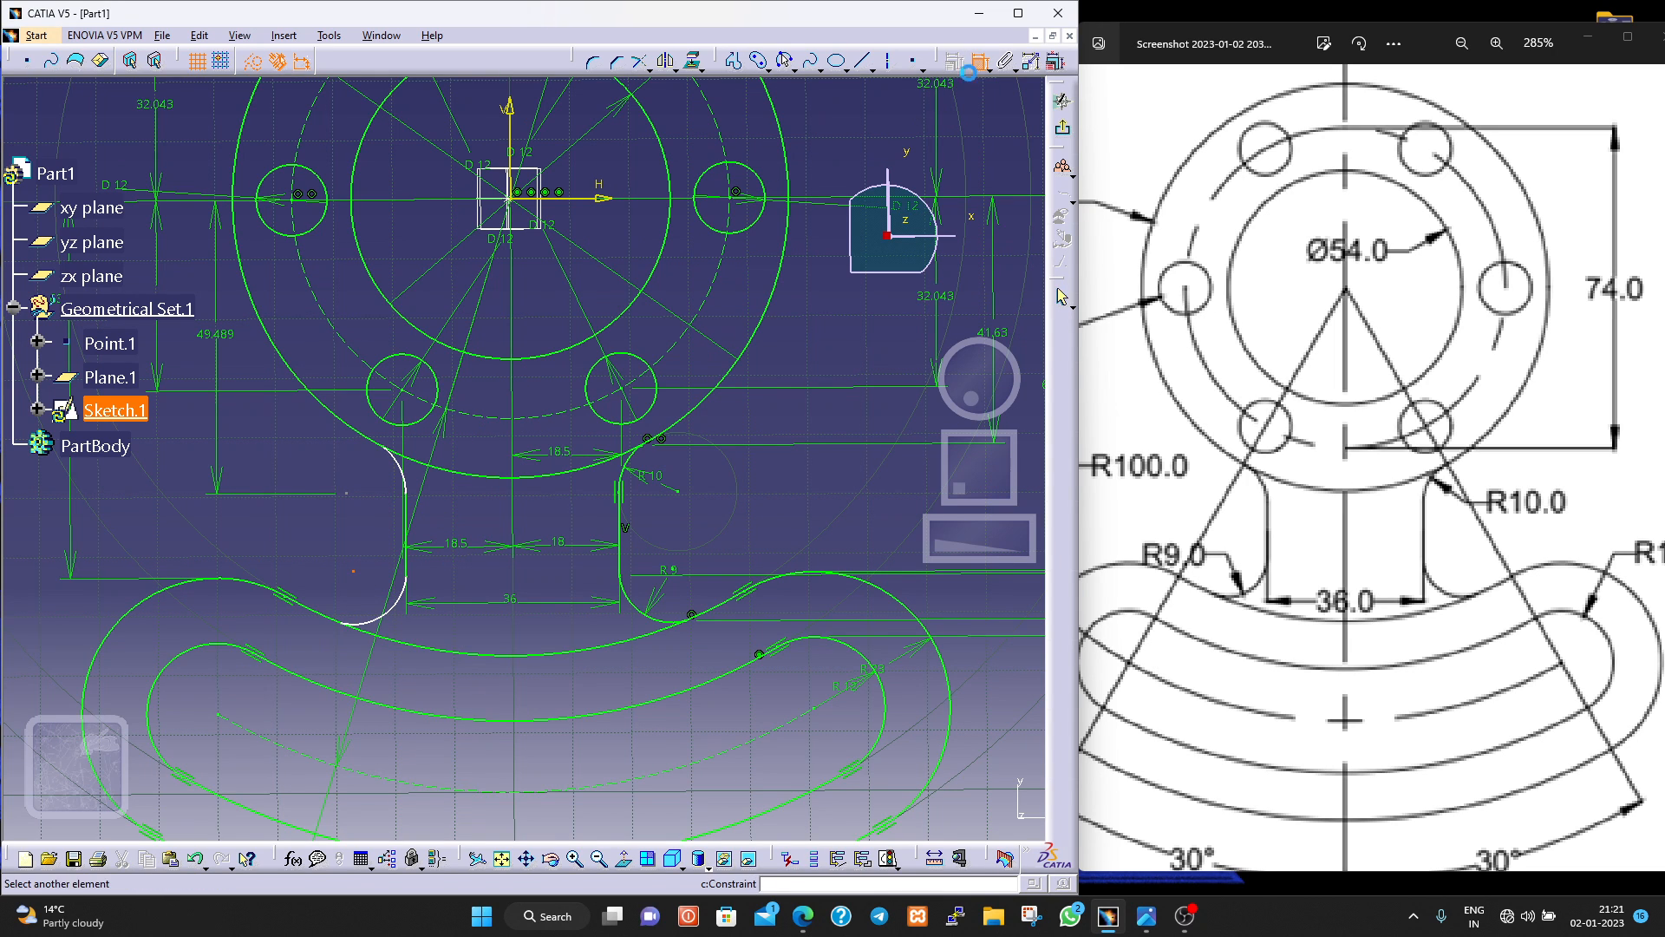
{"action": "left_click", "coordinate": [588, 188]}
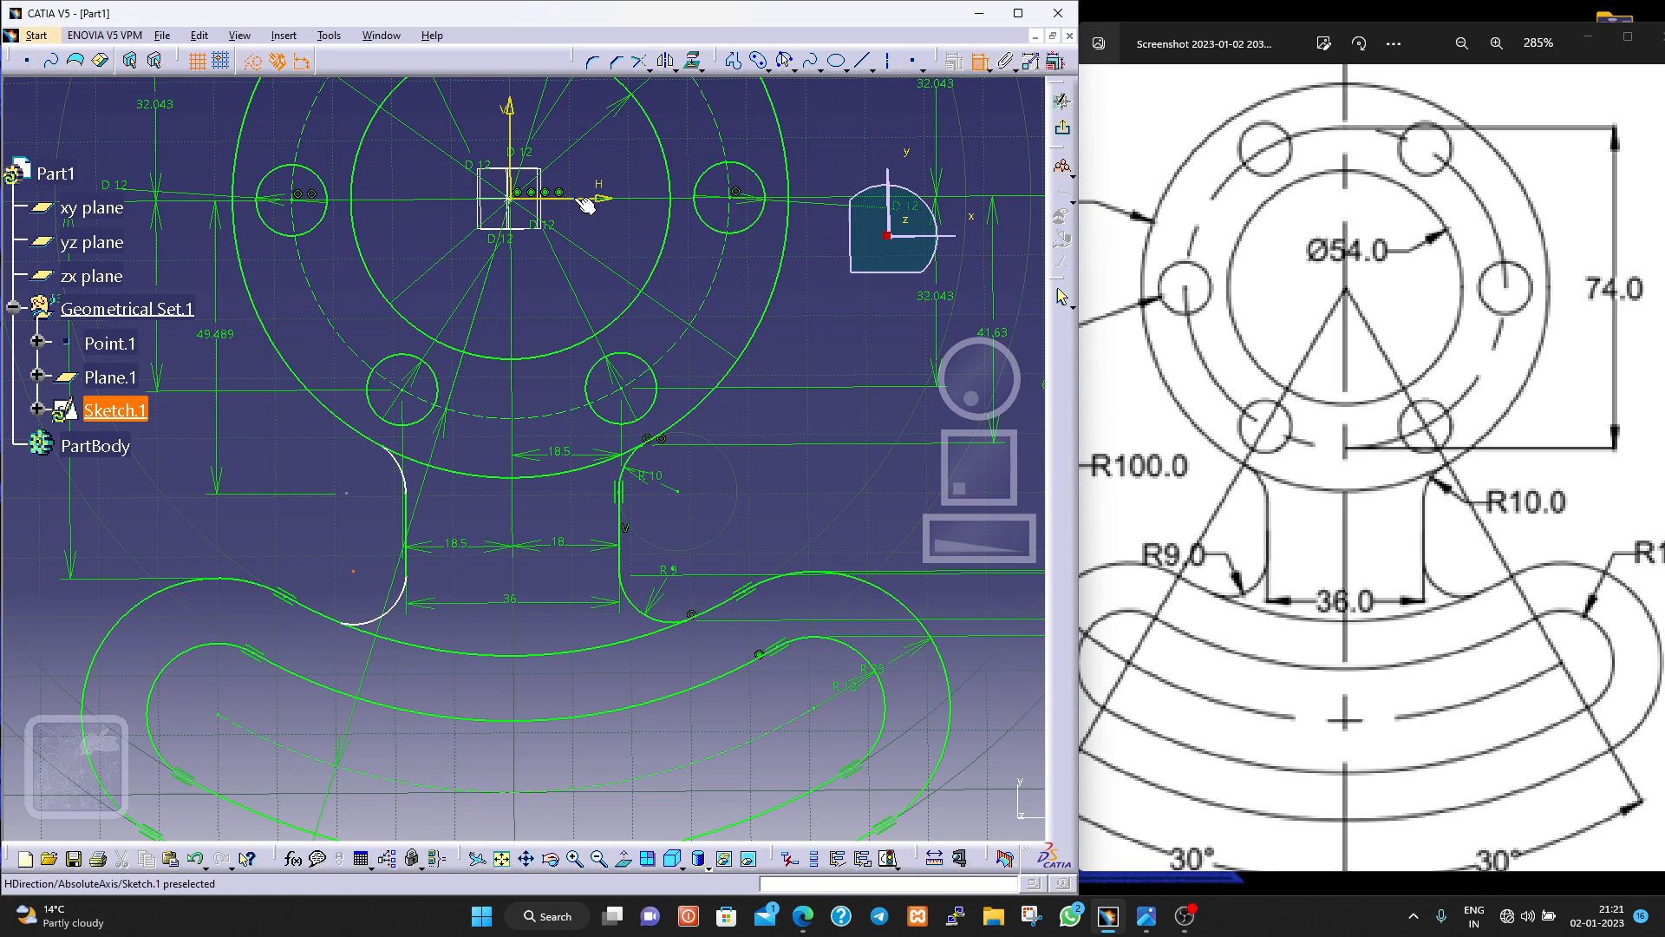
{"action": "left_click", "coordinate": [118, 366]}
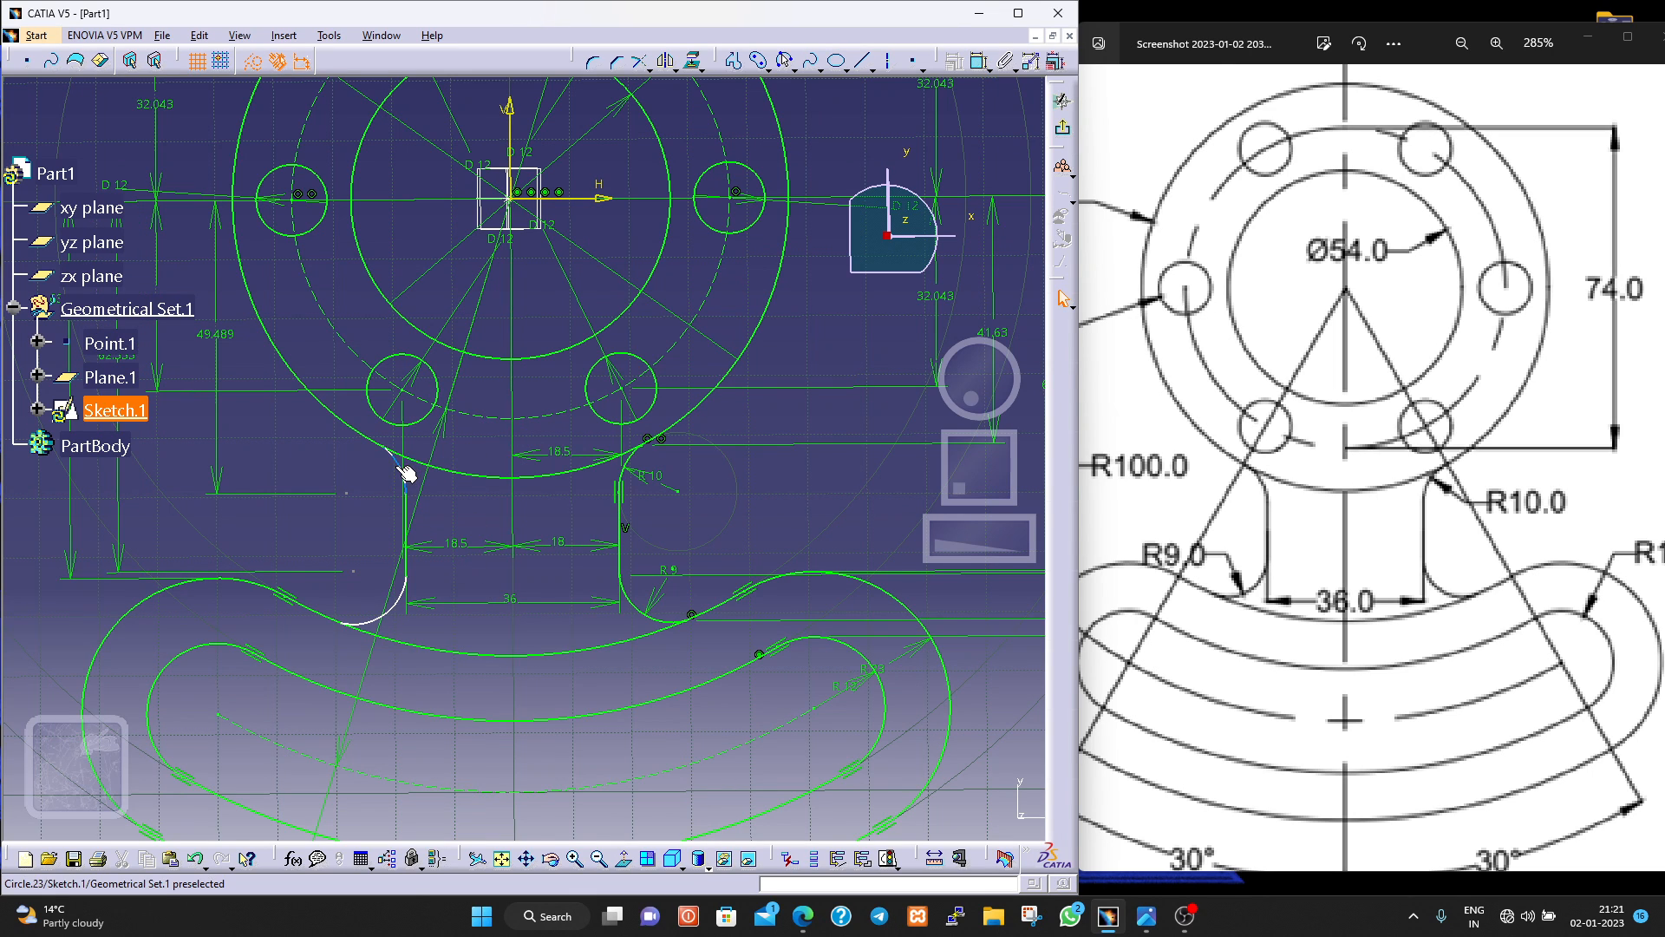
Add radius dimensions to the neck's upper-left and lower-left fillets.
{"action": "left_click", "coordinate": [977, 63]}
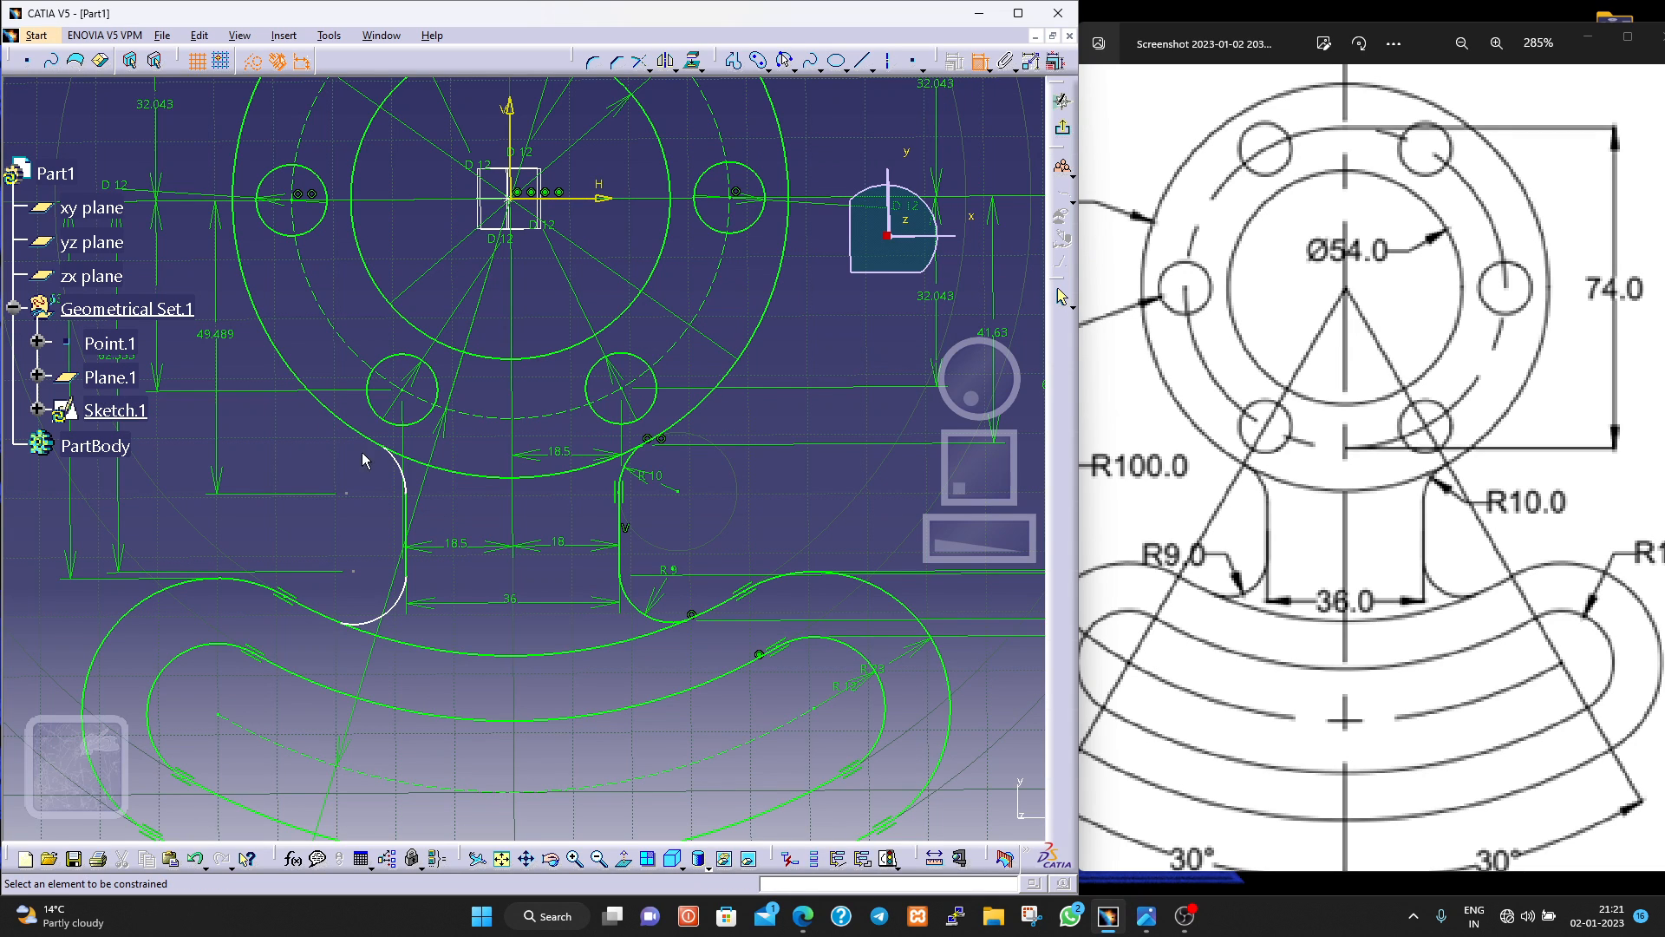
{"action": "left_click", "coordinate": [403, 474]}
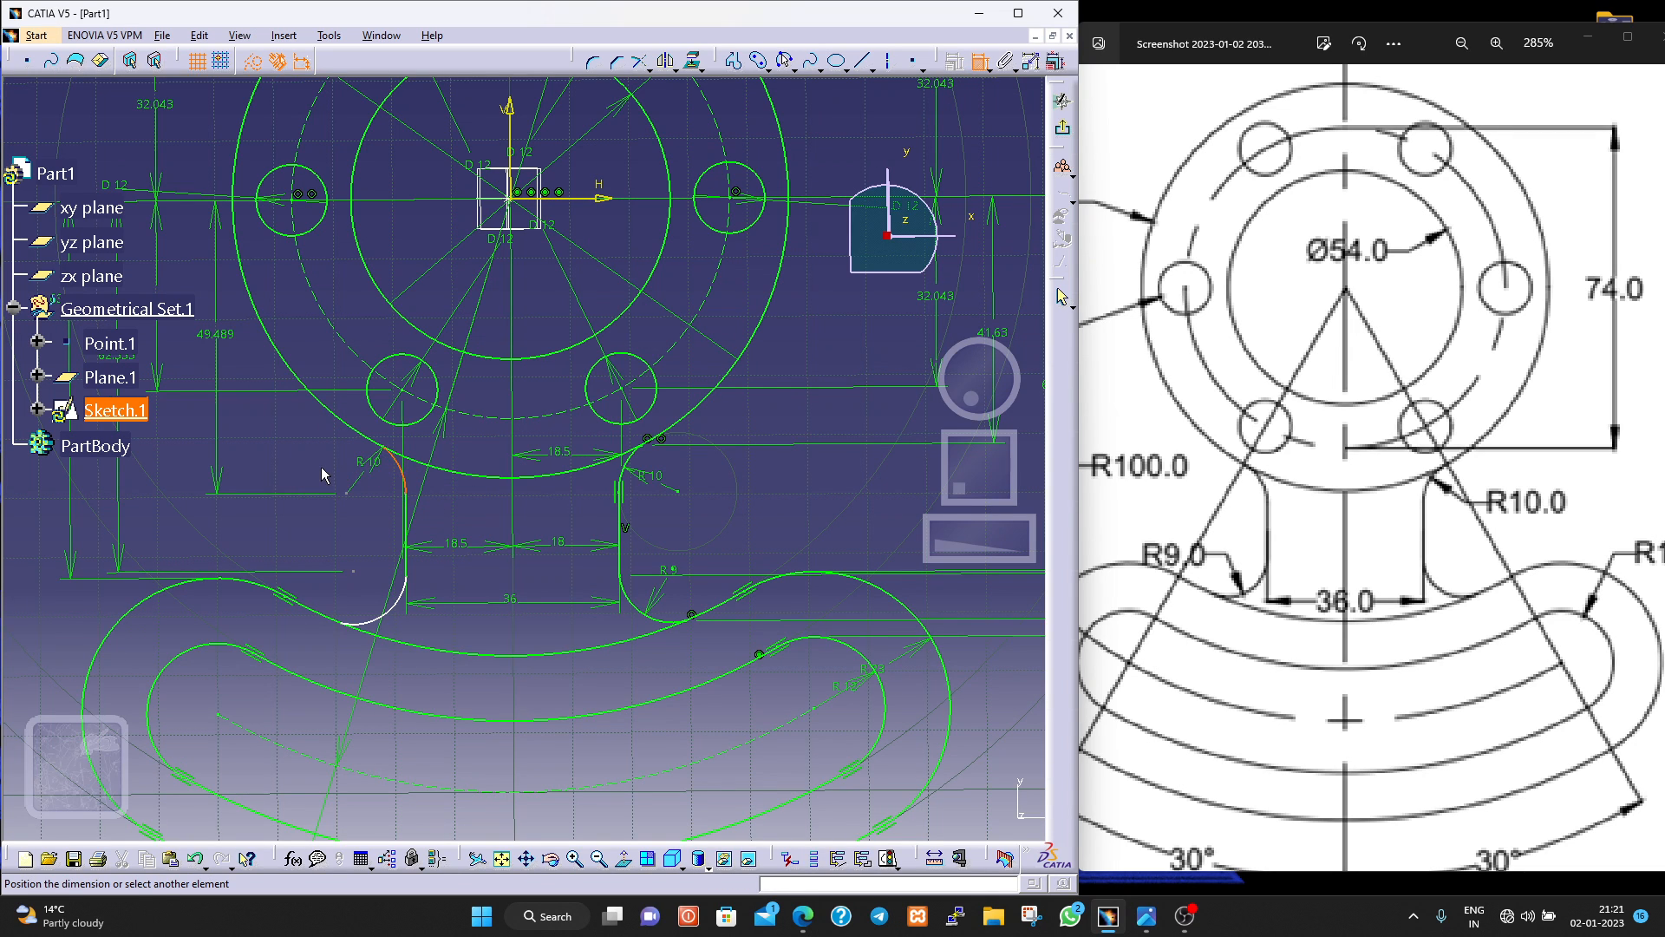
{"action": "left_click", "coordinate": [360, 477]}
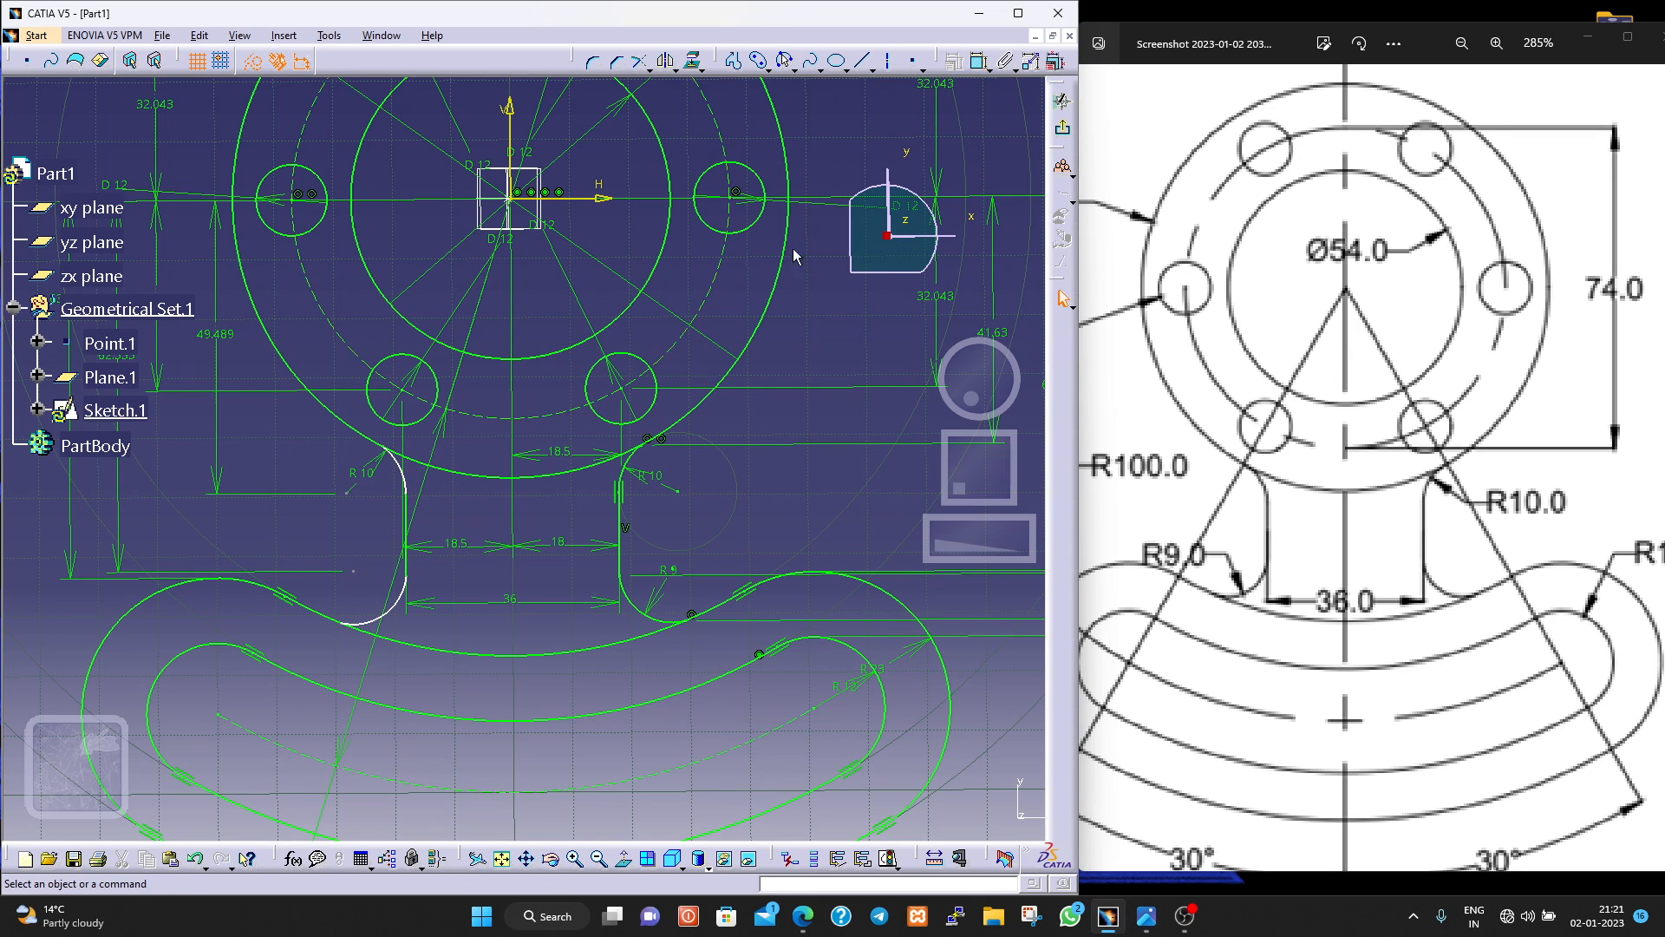
{"action": "left_click", "coordinate": [984, 62]}
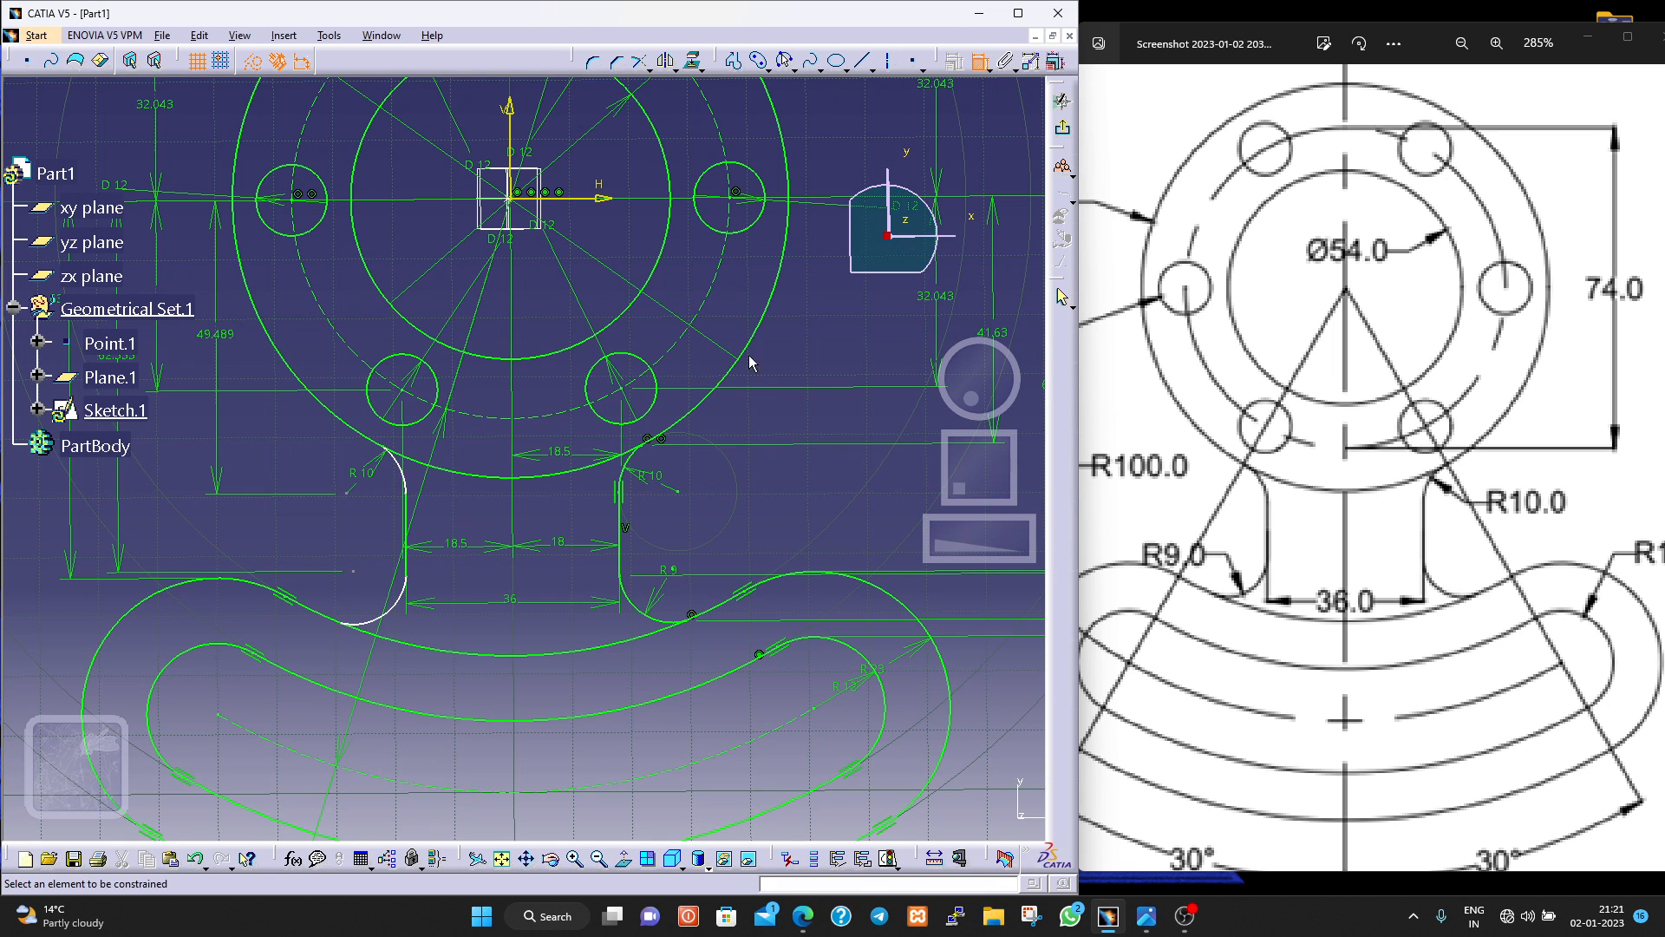
{"action": "left_click", "coordinate": [390, 610]}
{"action": "left_click", "coordinate": [379, 599]}
Dimension the horizontal distance from the upper-left fillet's centre to the vertical axis, placing it below the curved slot.
{"action": "middle_click_drag", "start_coordinate": [772, 487], "coordinate": [786, 545]}
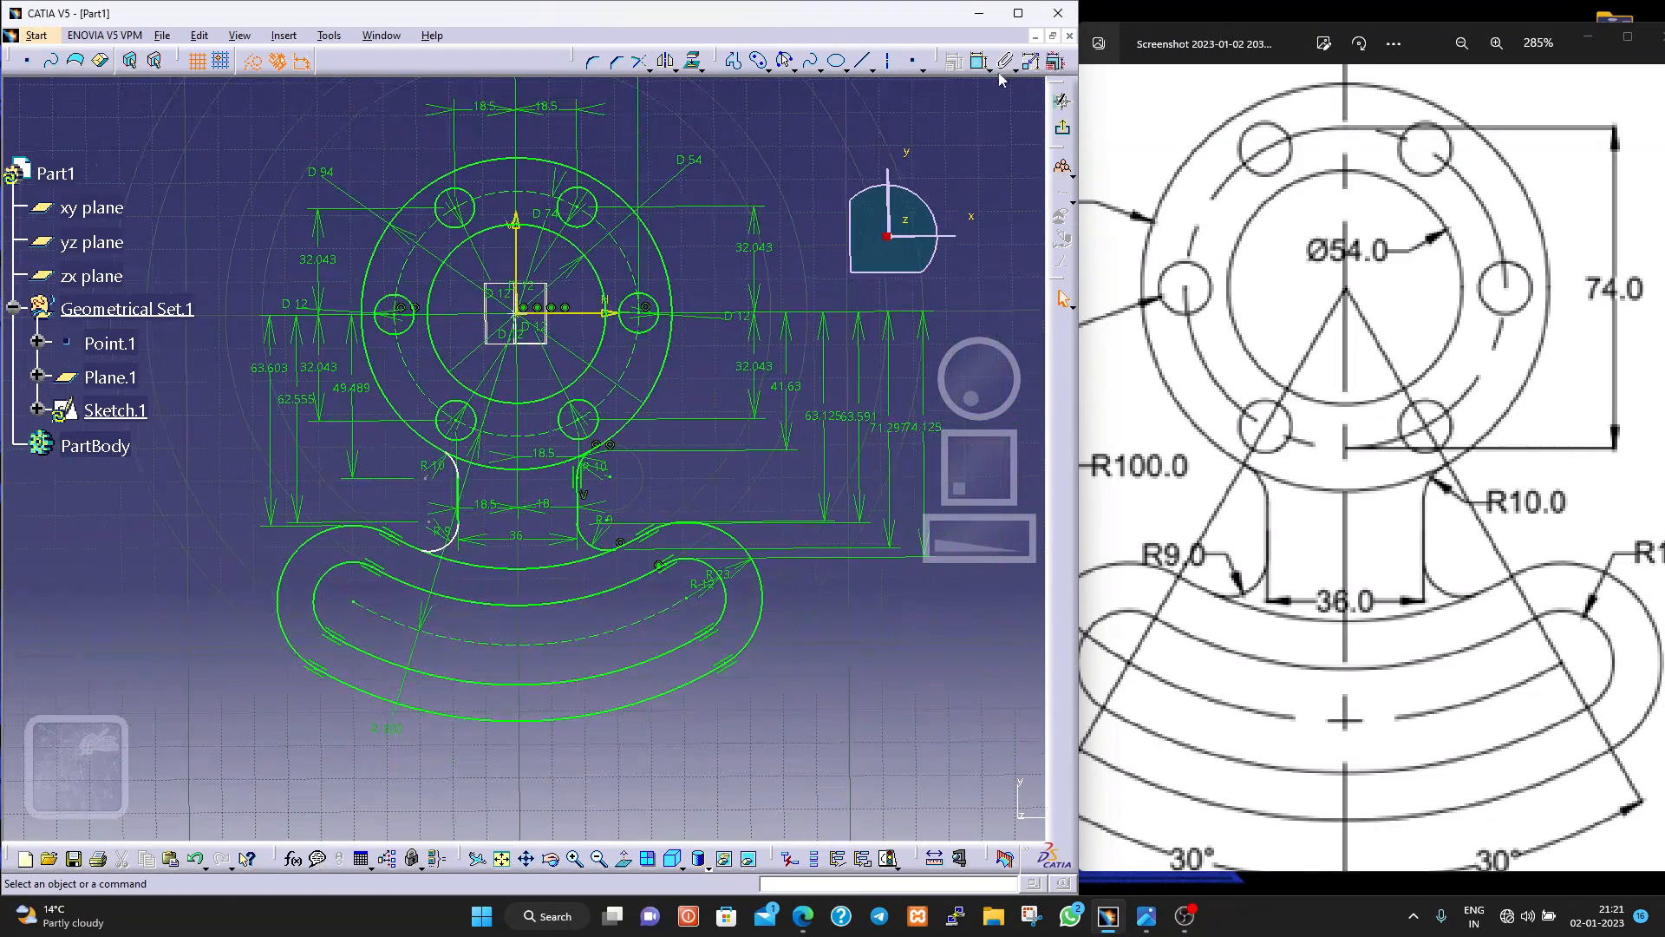
{"action": "left_click", "coordinate": [434, 483]}
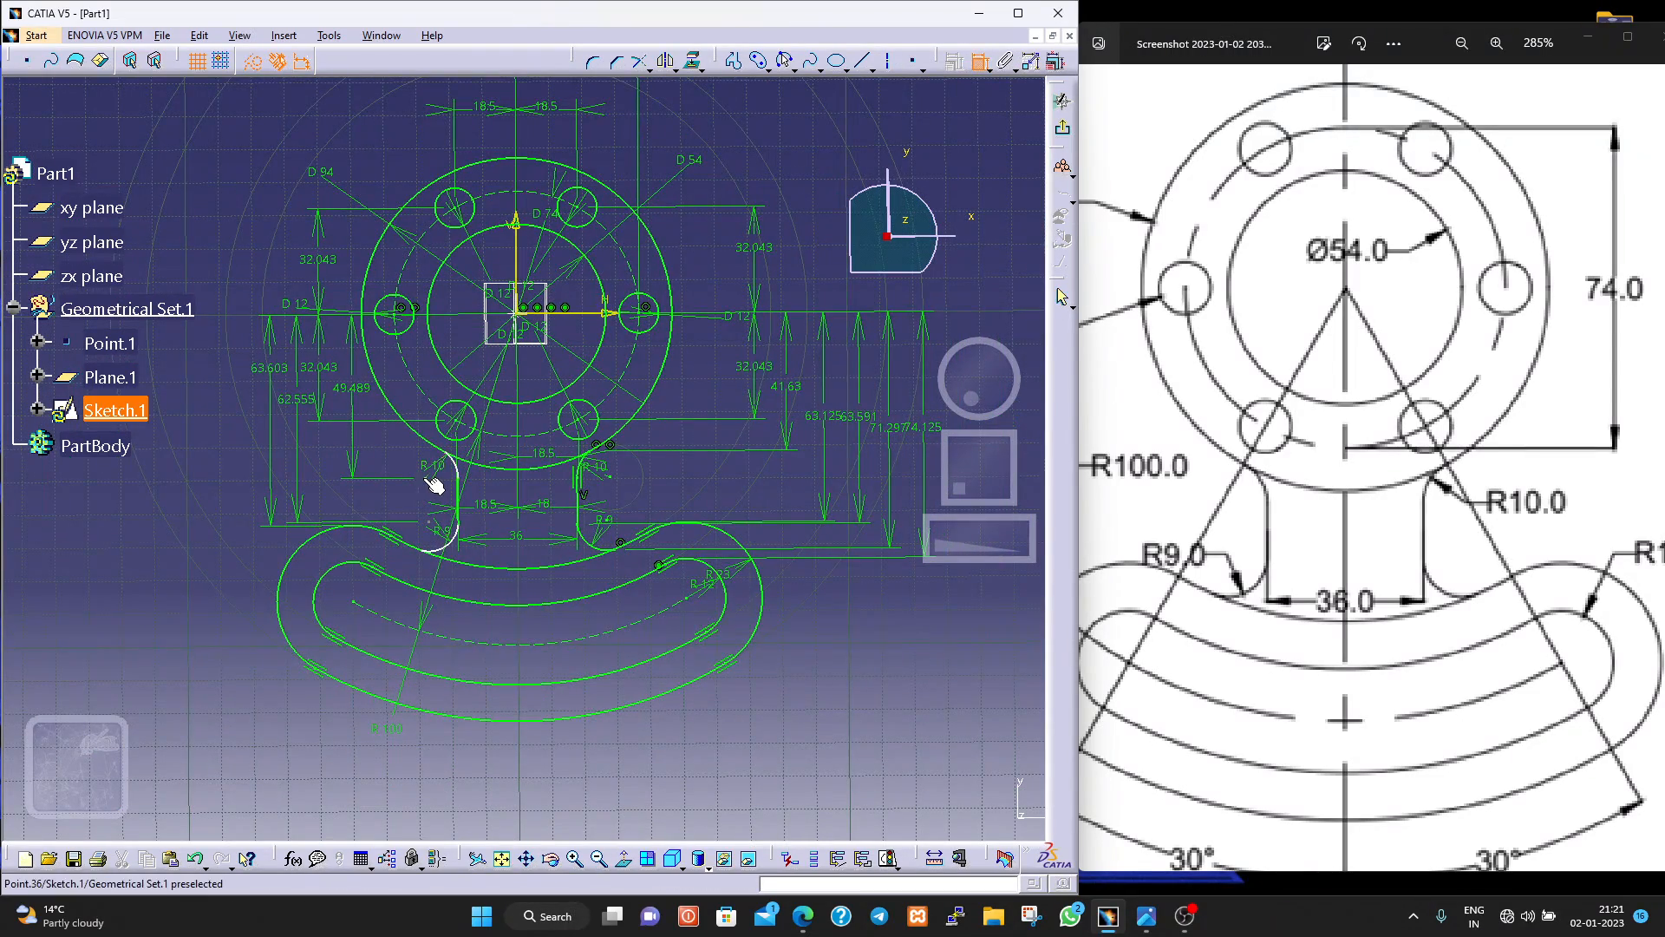
{"action": "left_click", "coordinate": [515, 232]}
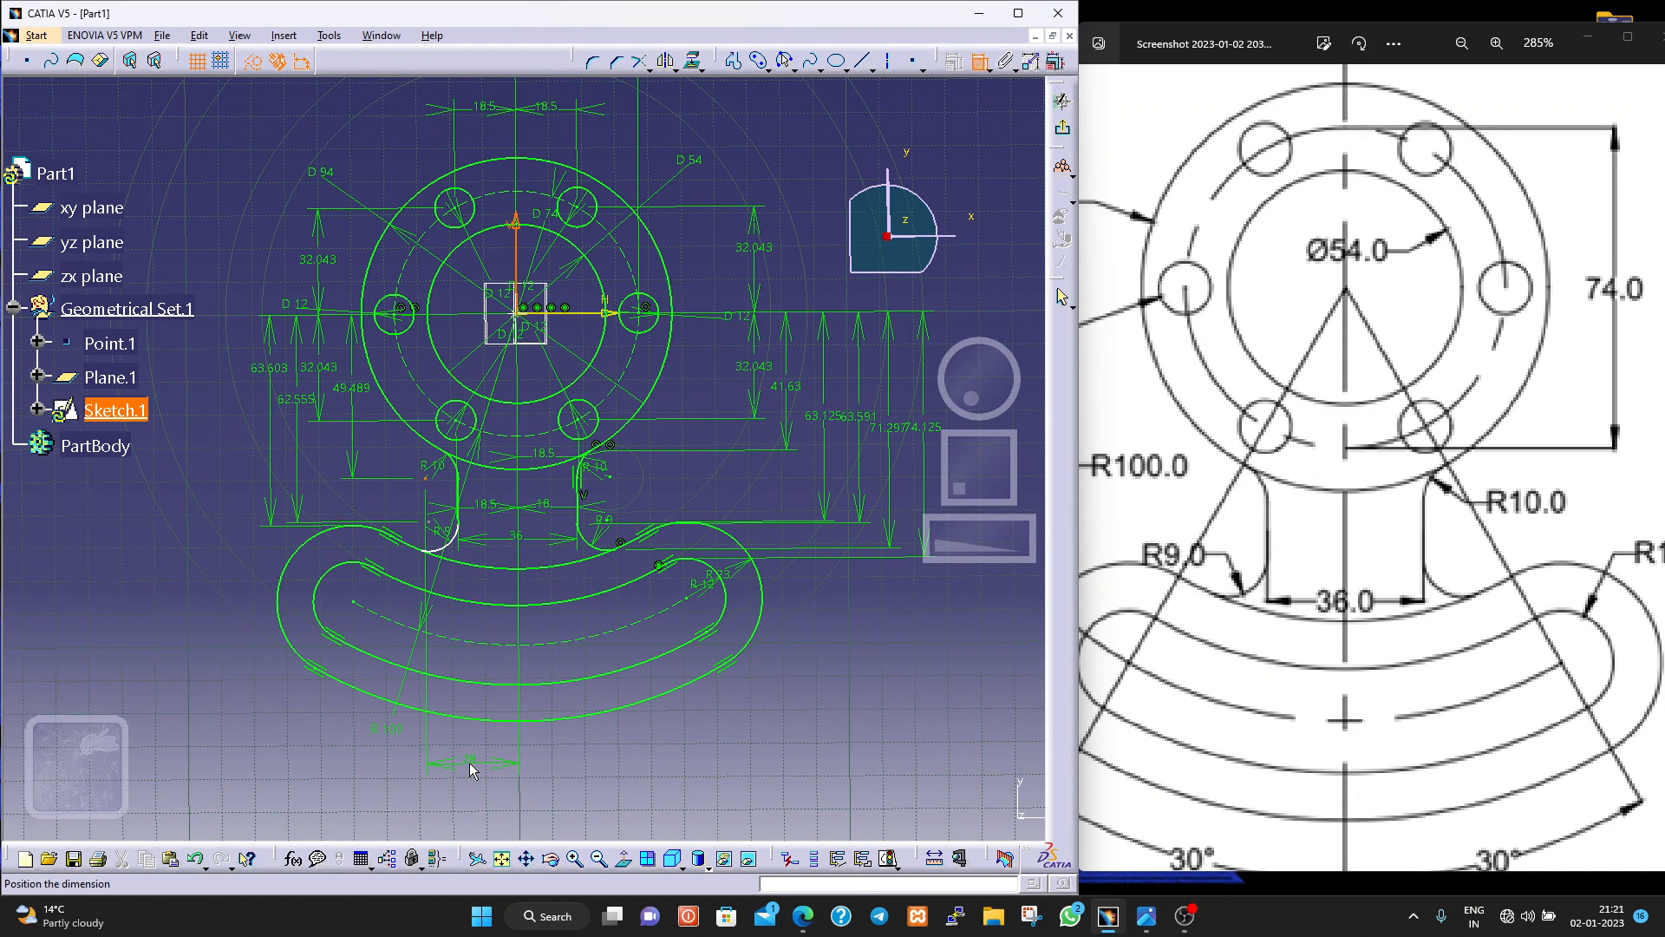
{"action": "left_click", "coordinate": [470, 762]}
Dimension the horizontal distance from the lower-left fillet's centre to the vertical axis, placing it just above the previous dimension.
{"action": "left_click", "coordinate": [999, 69]}
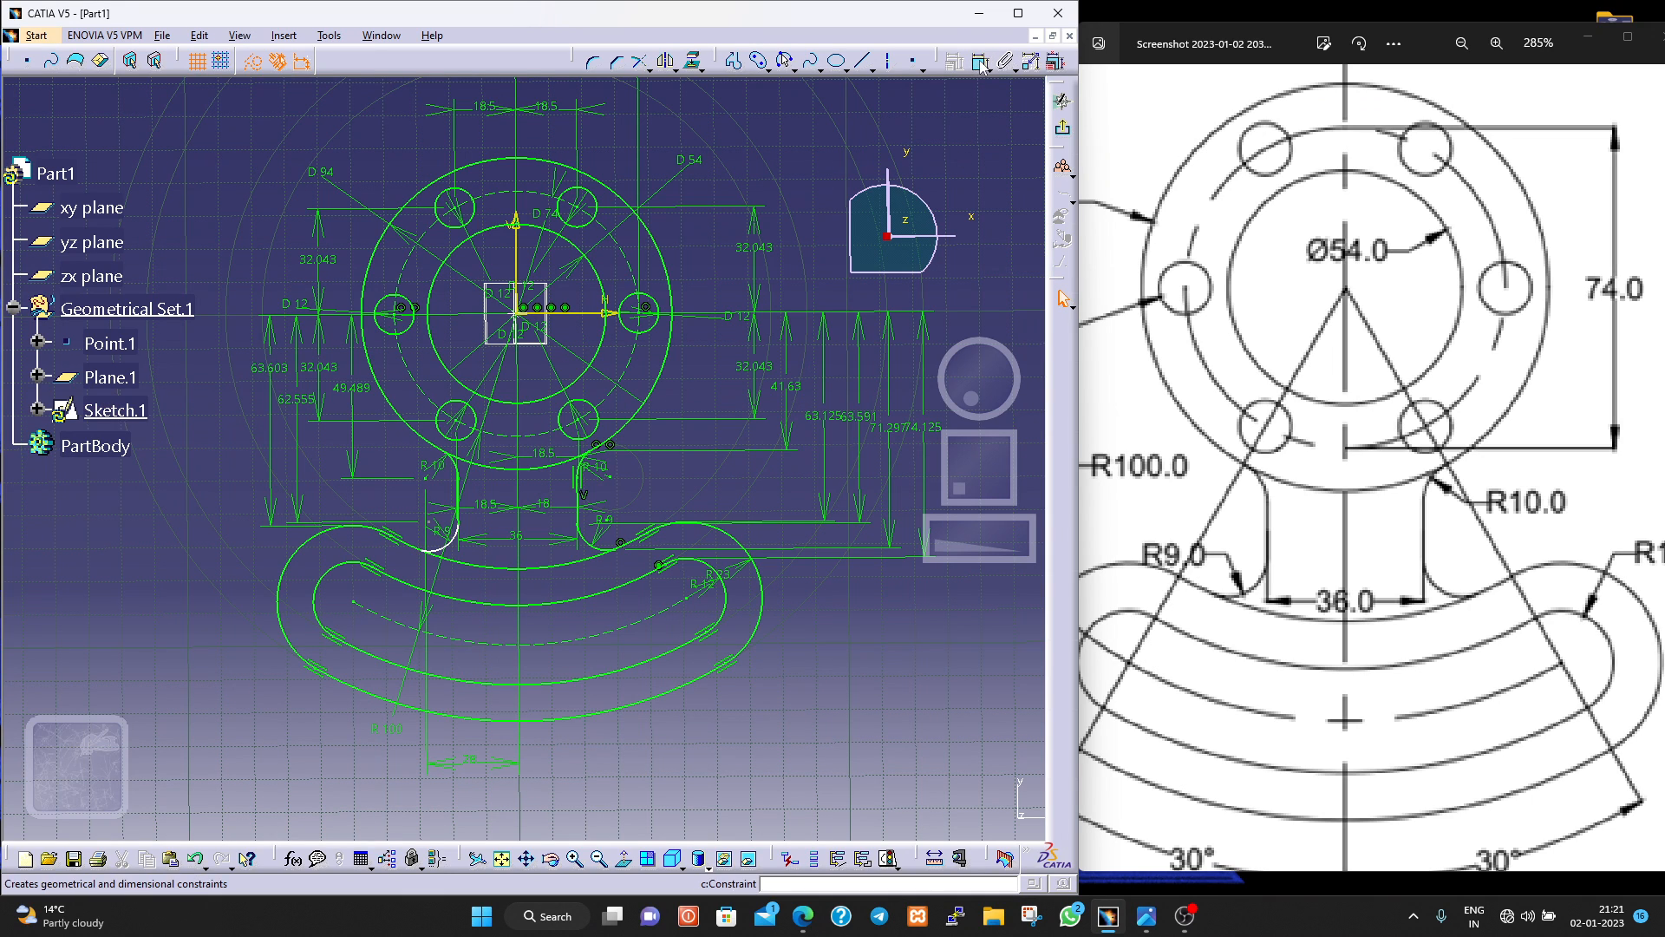
{"action": "left_click", "coordinate": [437, 535]}
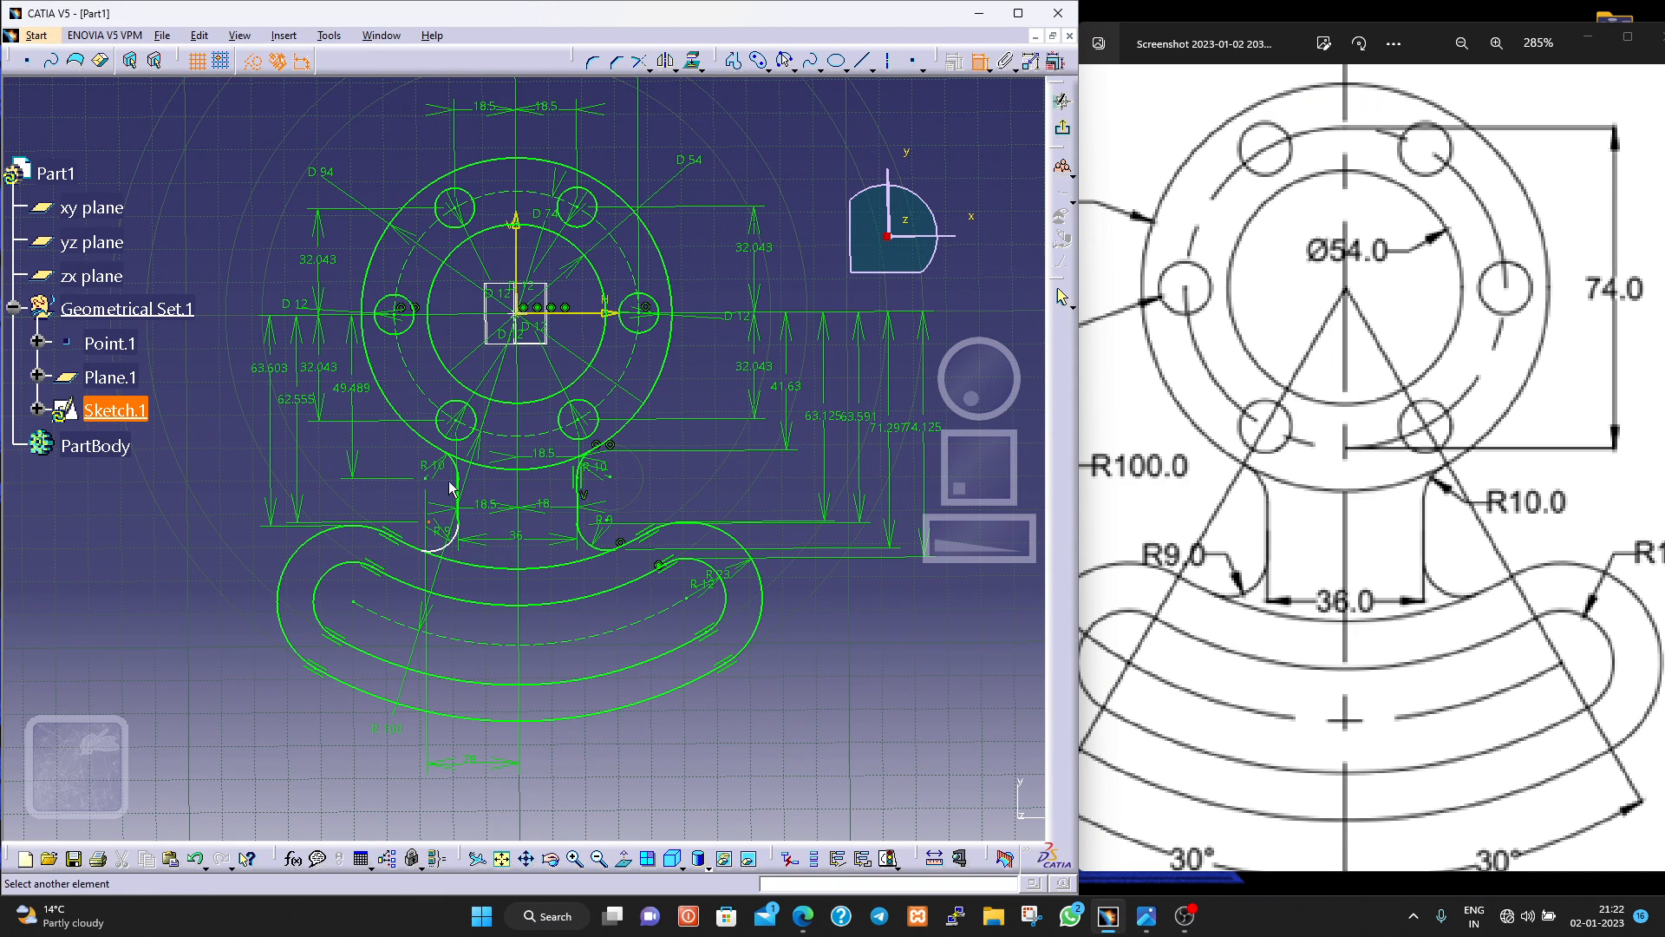
{"action": "left_click", "coordinate": [517, 250]}
{"action": "left_click", "coordinate": [472, 744]}
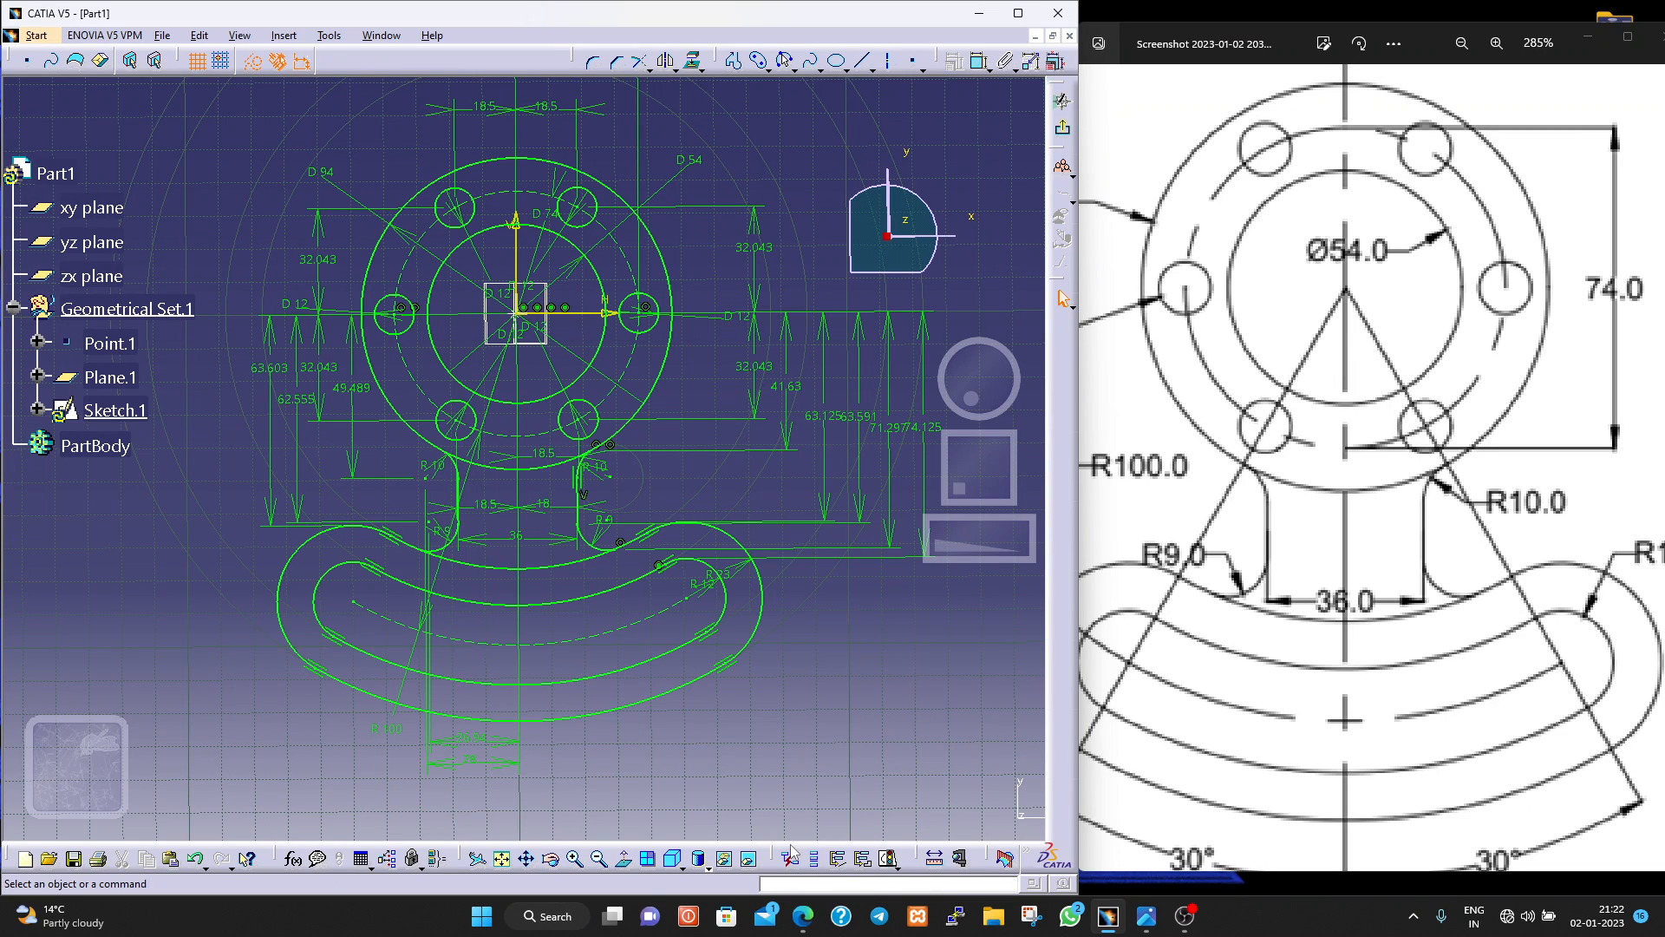
Check the sketch's solving status, review the under-constrained elements in the sketch analysis diagnostic, and highlight Point.31 to locate it.
{"action": "left_click", "coordinate": [894, 863]}
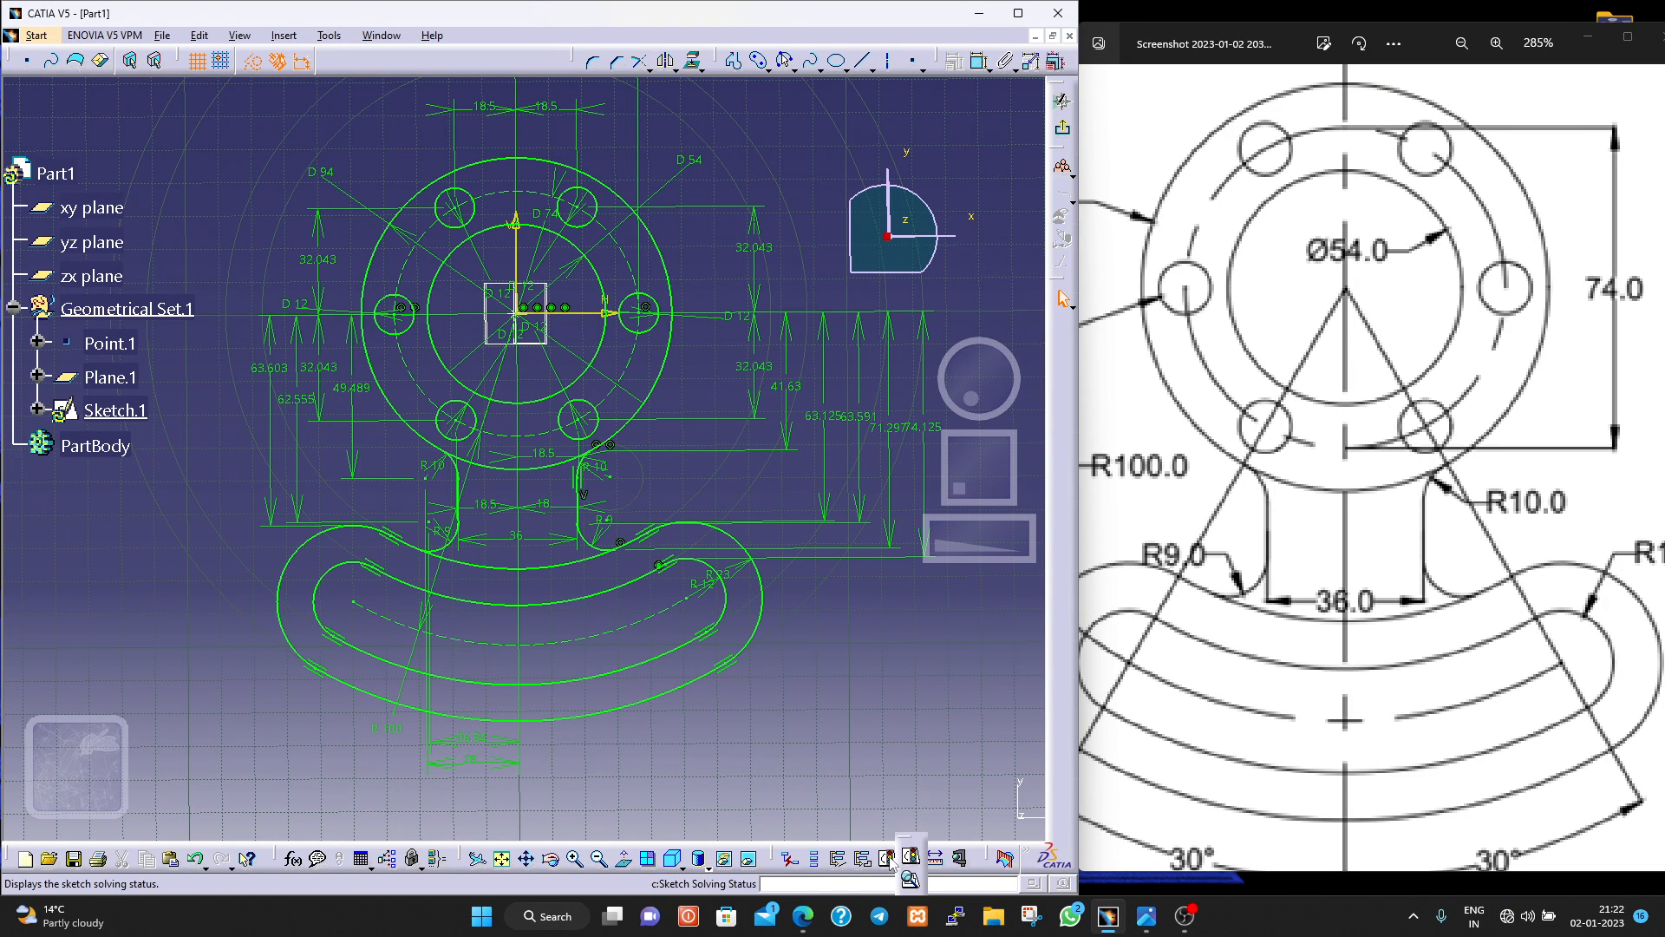
{"action": "left_click", "coordinate": [891, 862]}
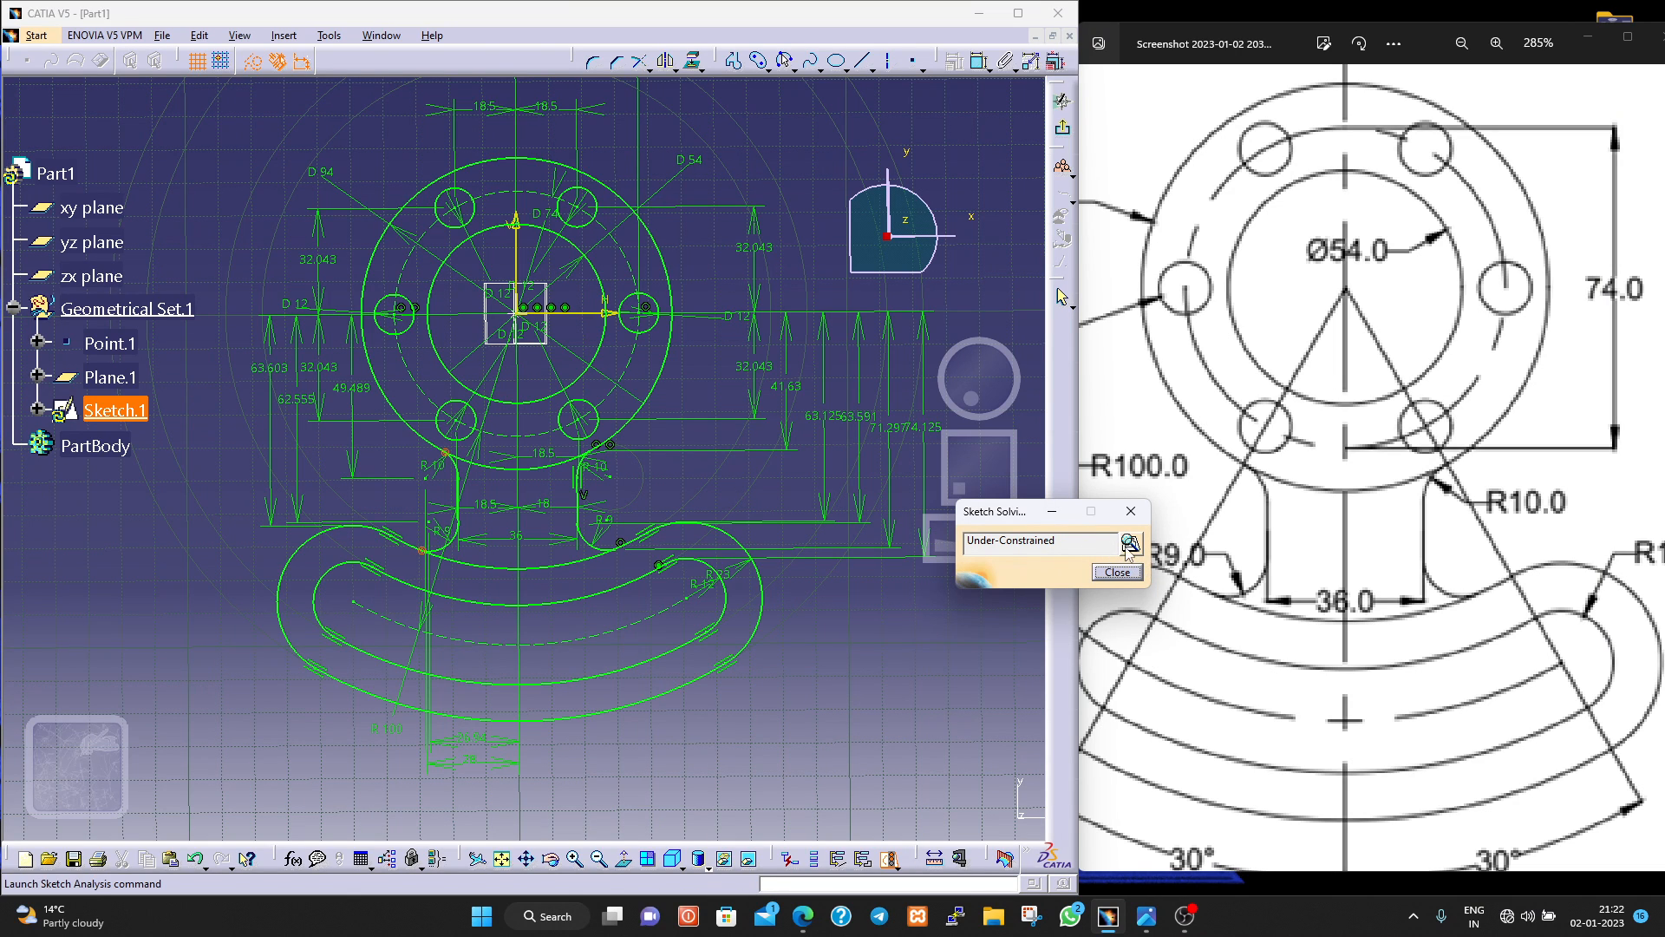
{"action": "left_click", "coordinate": [1117, 572]}
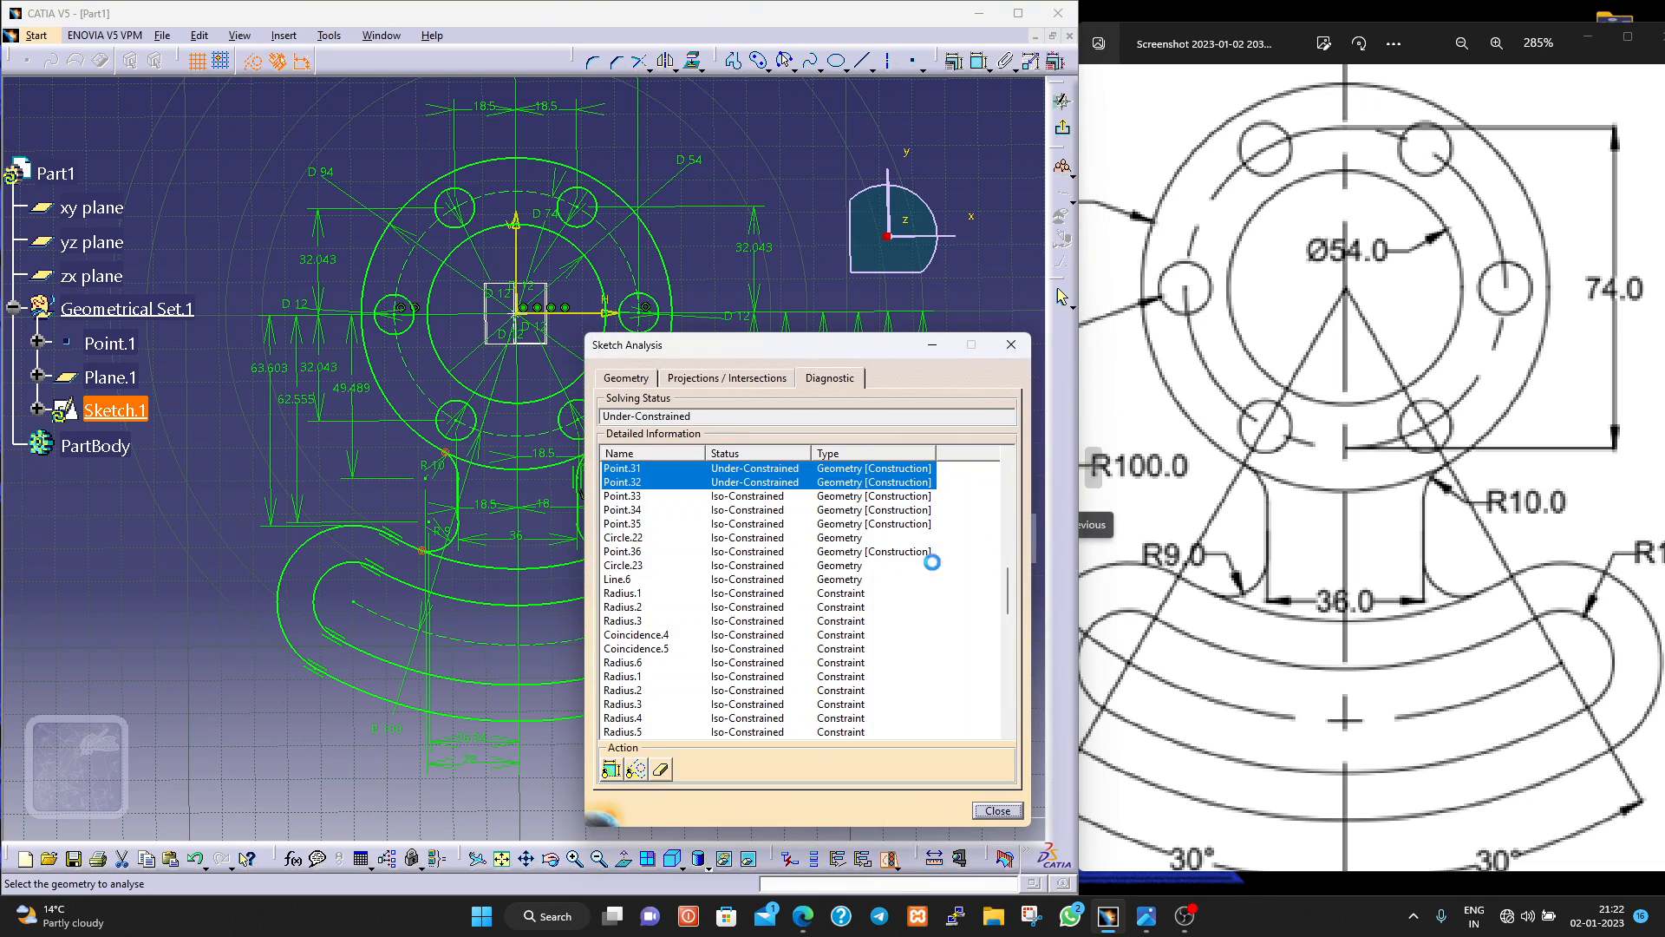
{"action": "scroll", "coordinate": [761, 579], "scroll_direction": "up", "scroll_amount": 1}
{"action": "scroll", "coordinate": [762, 580], "scroll_direction": "down", "scroll_amount": 10}
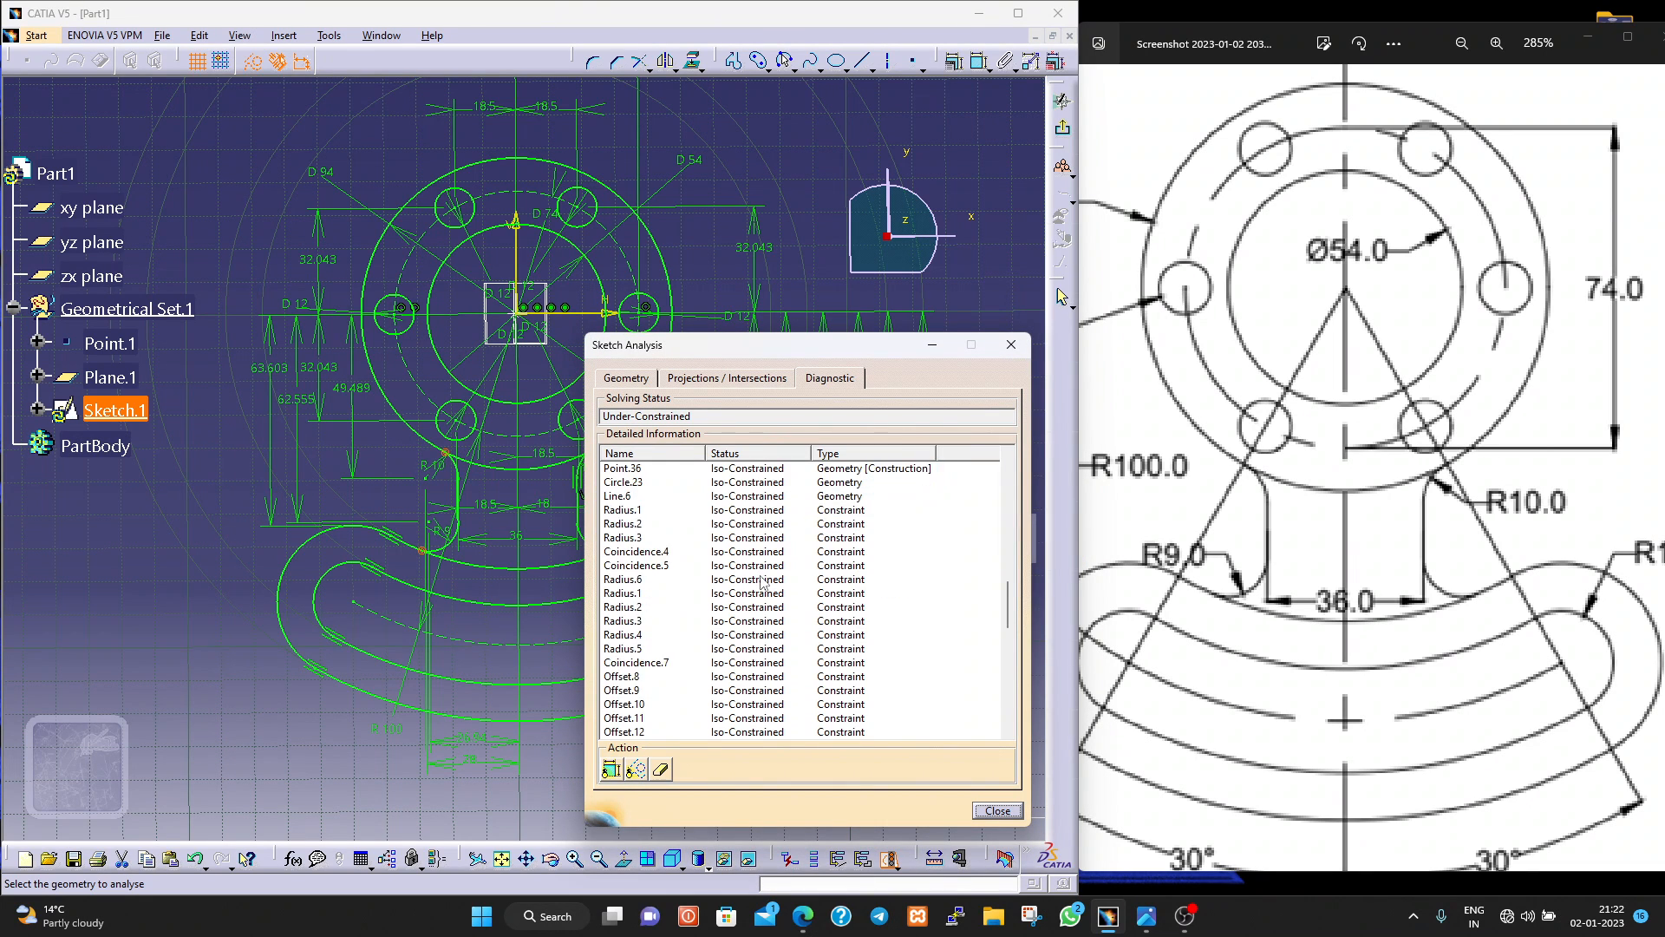
{"action": "scroll", "coordinate": [764, 586], "scroll_direction": "up", "scroll_amount": 10}
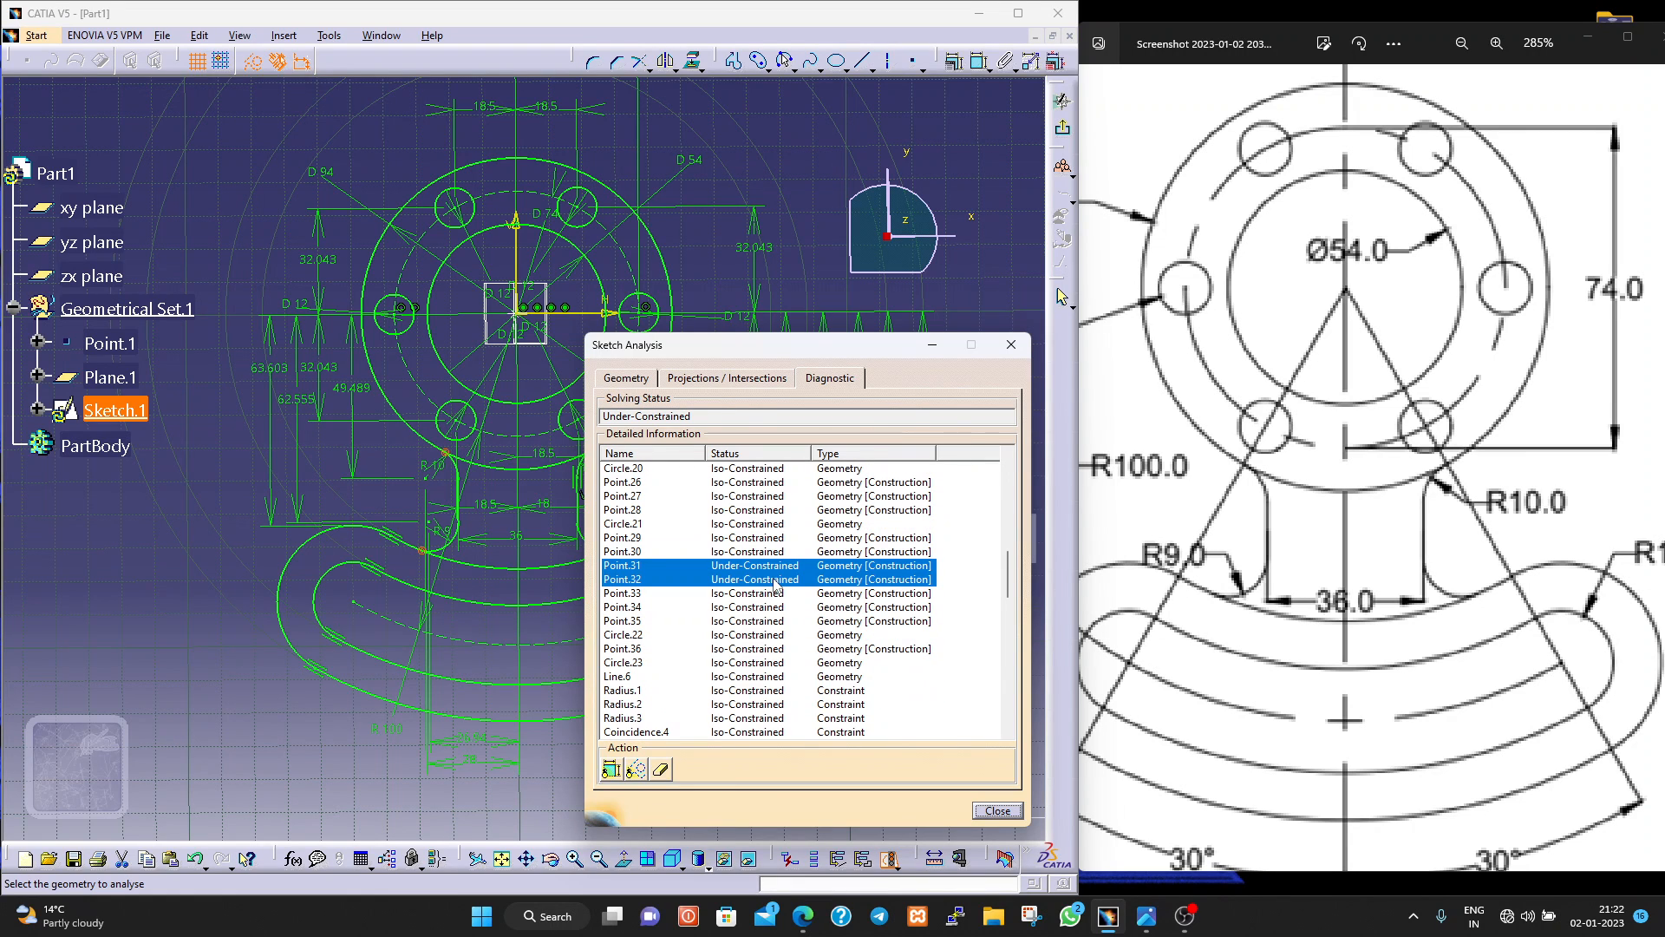
{"action": "left_click", "coordinate": [775, 565]}
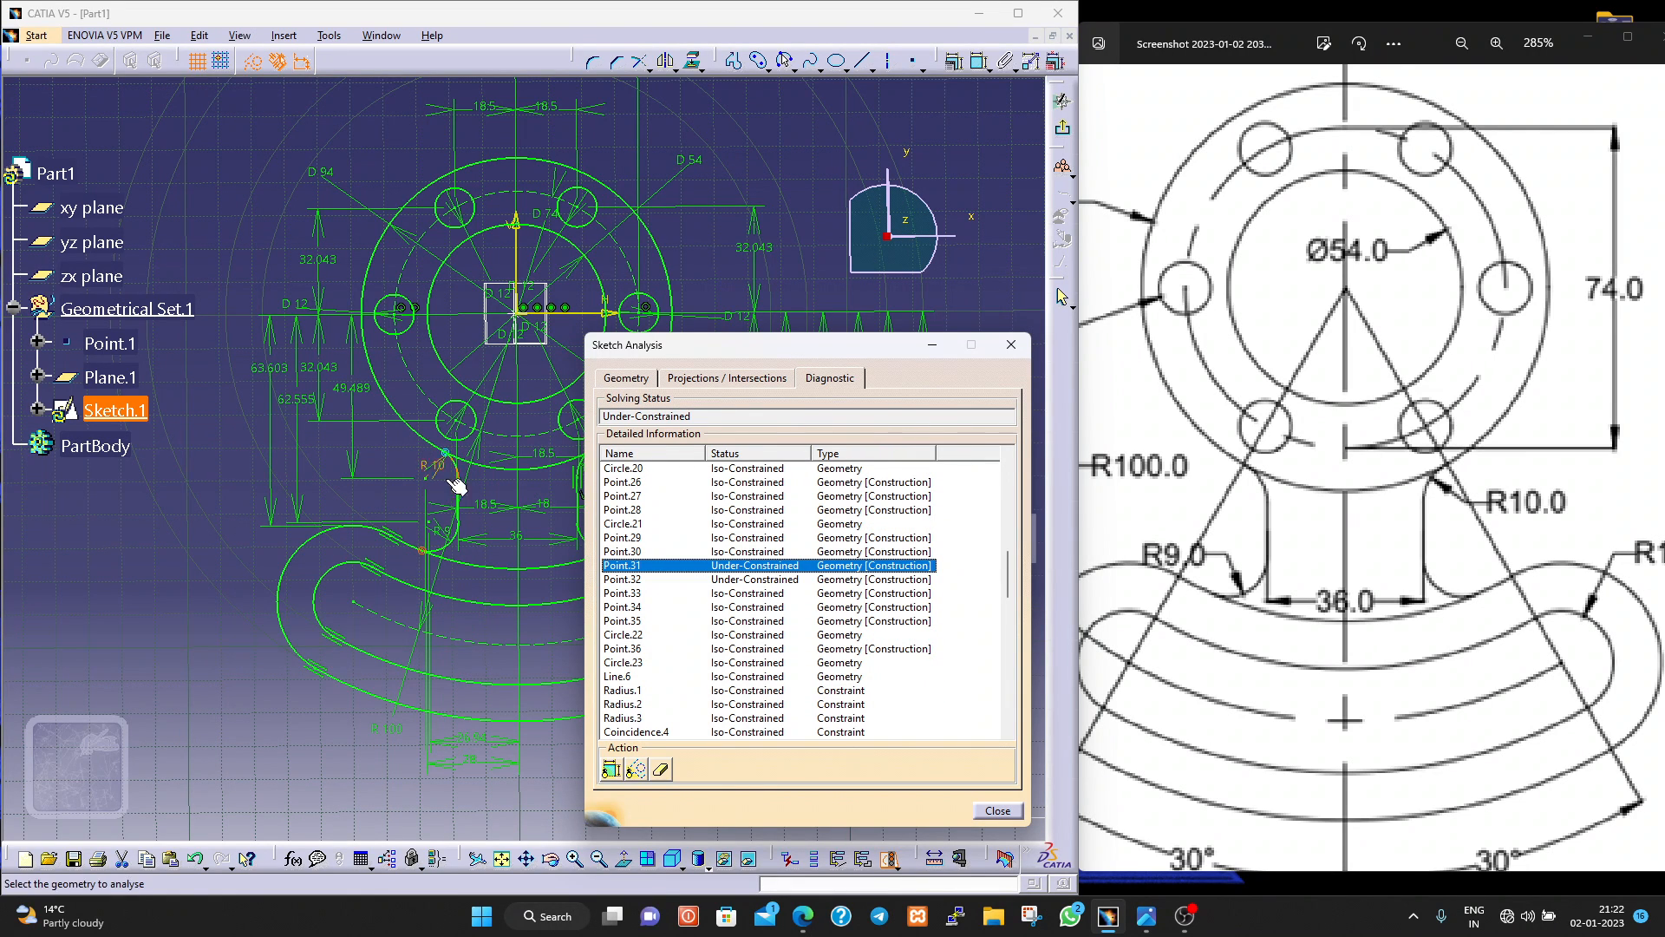
Dimension the vertical distance from the upper-left neck fillet's end point on the flange circle to the horizontal axis, placing it left of the flange.
{"action": "left_click", "coordinate": [1013, 811]}
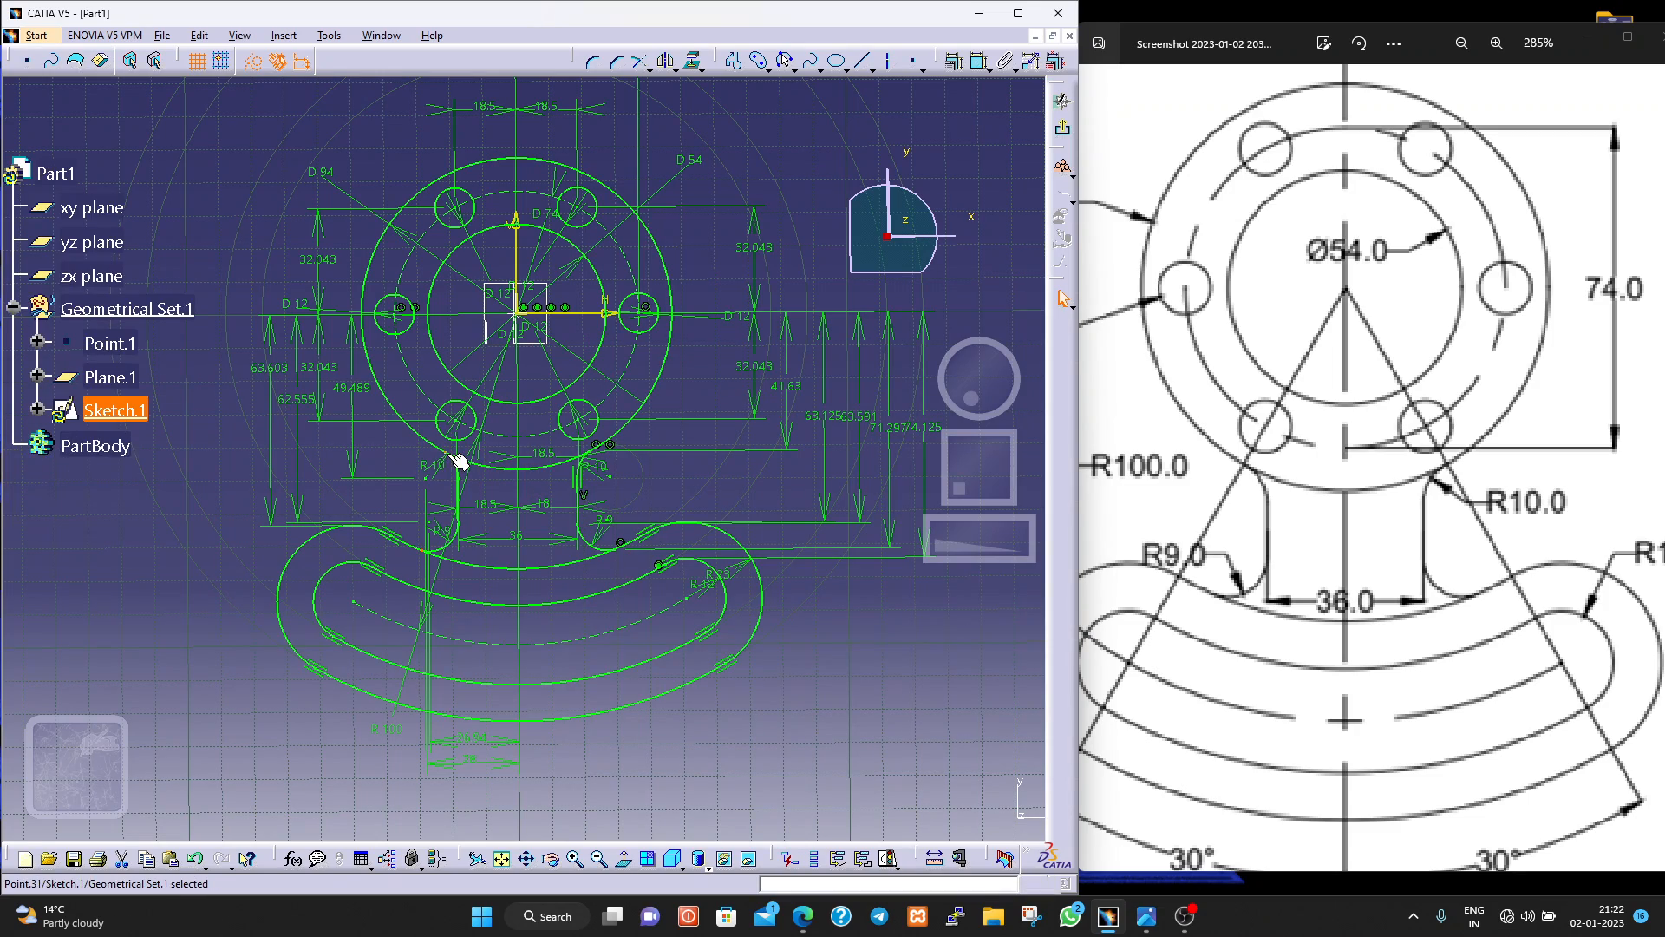
{"action": "middle_click_drag", "start_coordinate": [428, 470], "coordinate": [390, 321]}
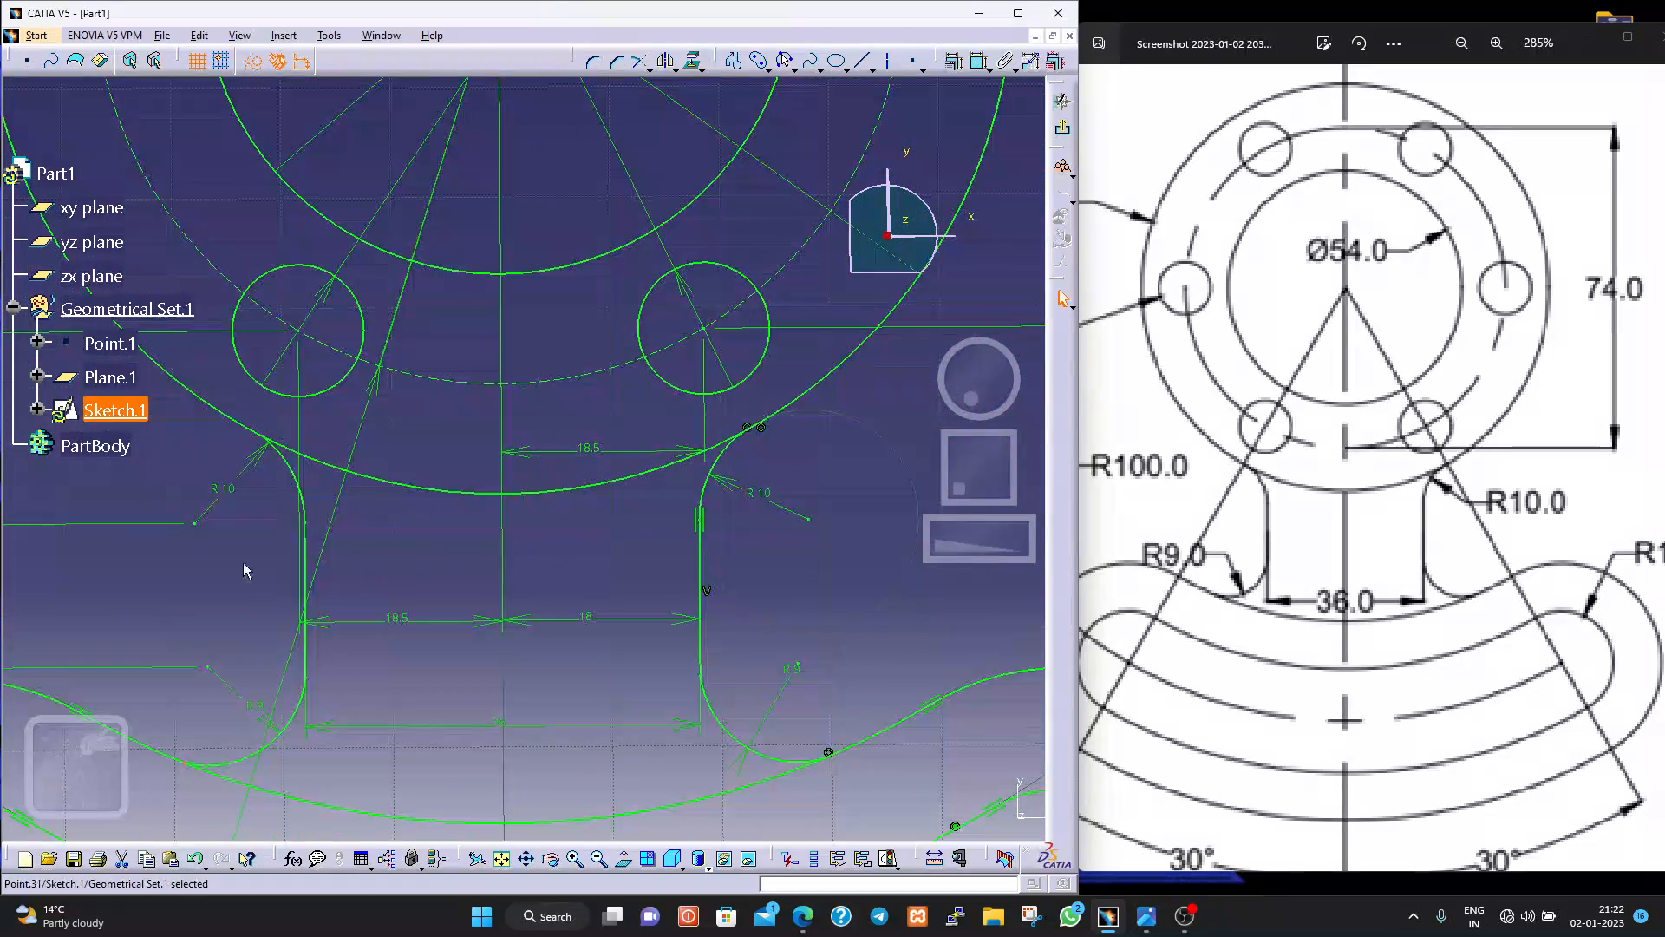
{"action": "left_click", "coordinate": [265, 437]}
{"action": "left_click", "coordinate": [1007, 61]}
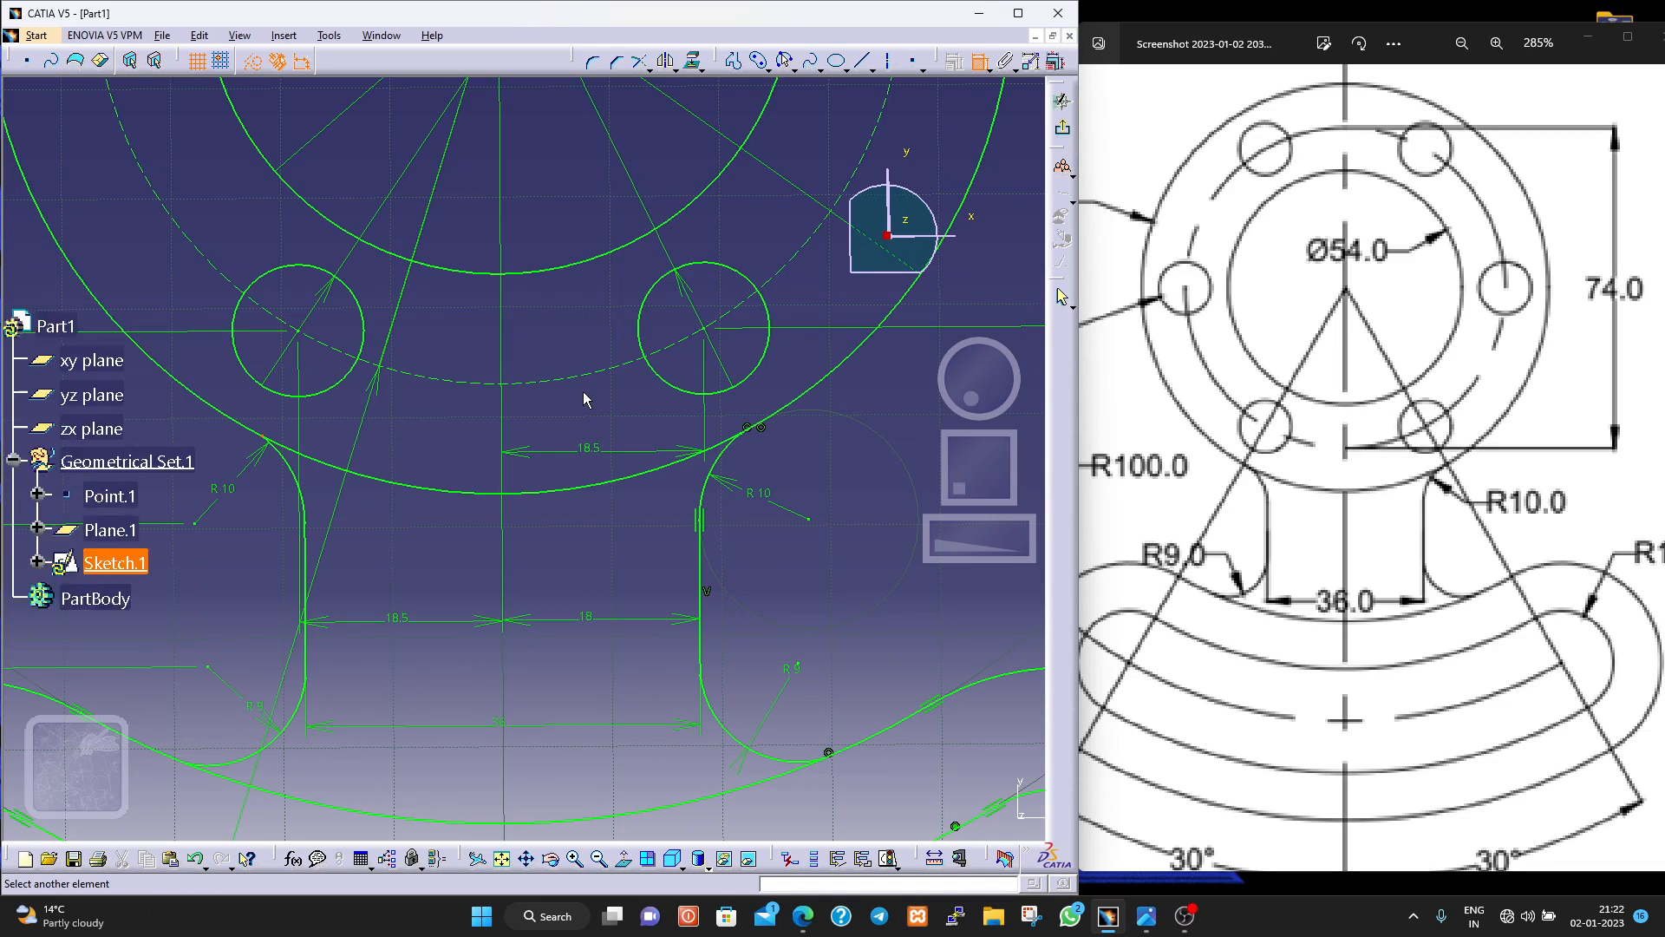
{"action": "middle_click_drag", "start_coordinate": [584, 393], "coordinate": [607, 496], "text": "ctrl"}
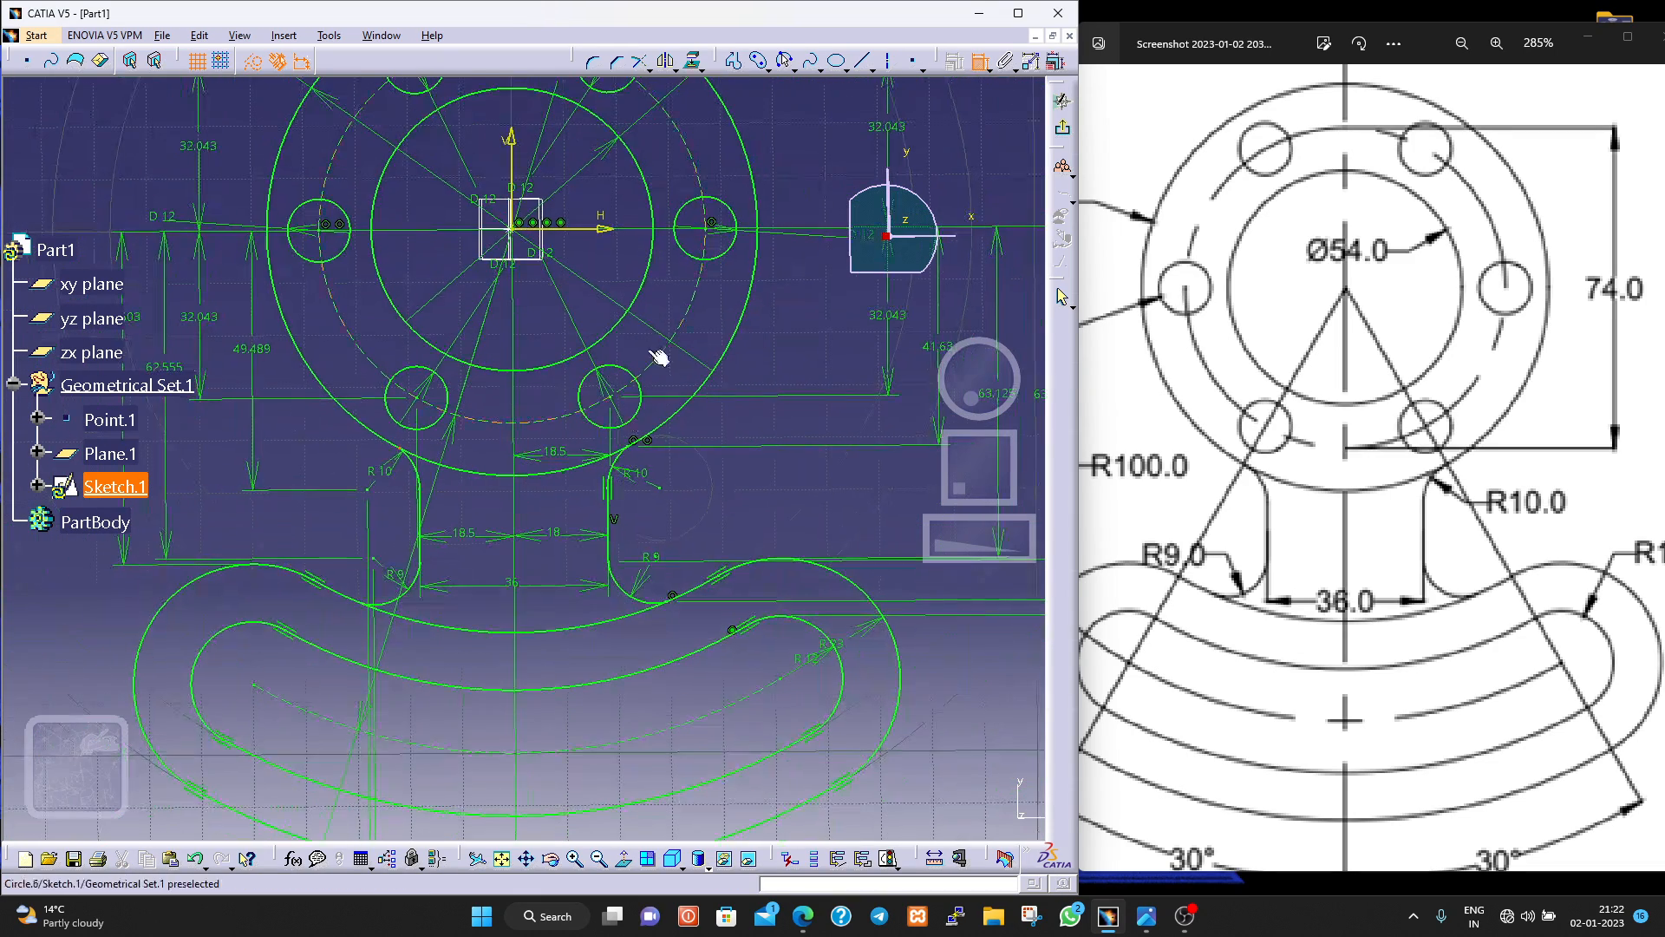
{"action": "left_click", "coordinate": [610, 232]}
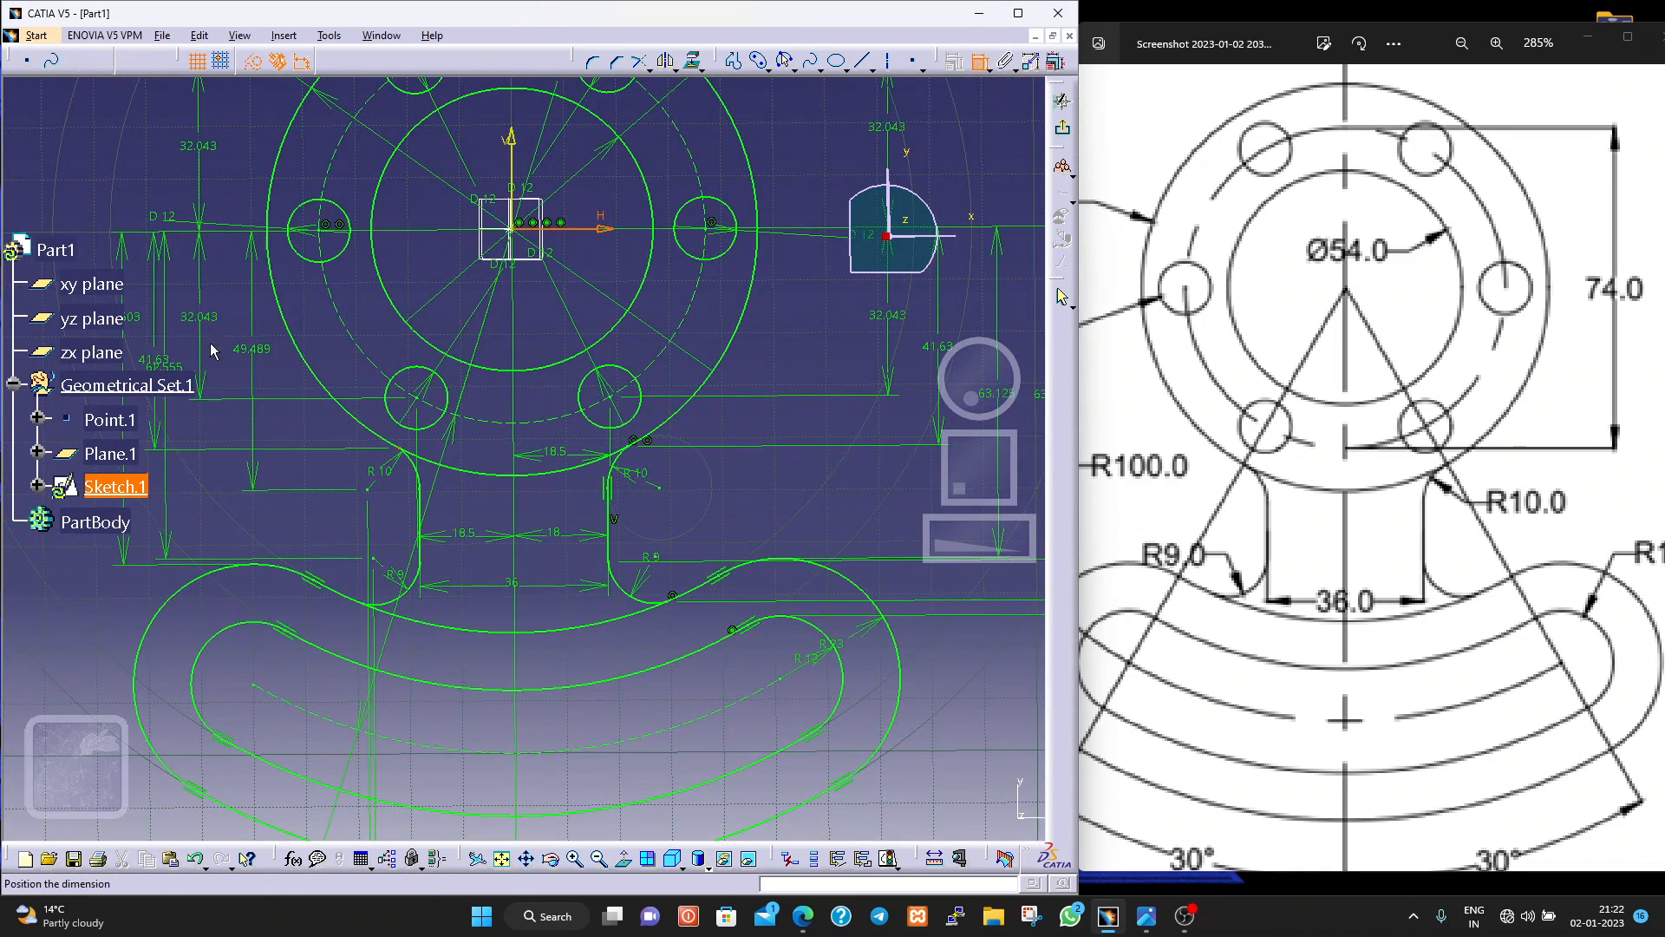
{"action": "left_click", "coordinate": [234, 341]}
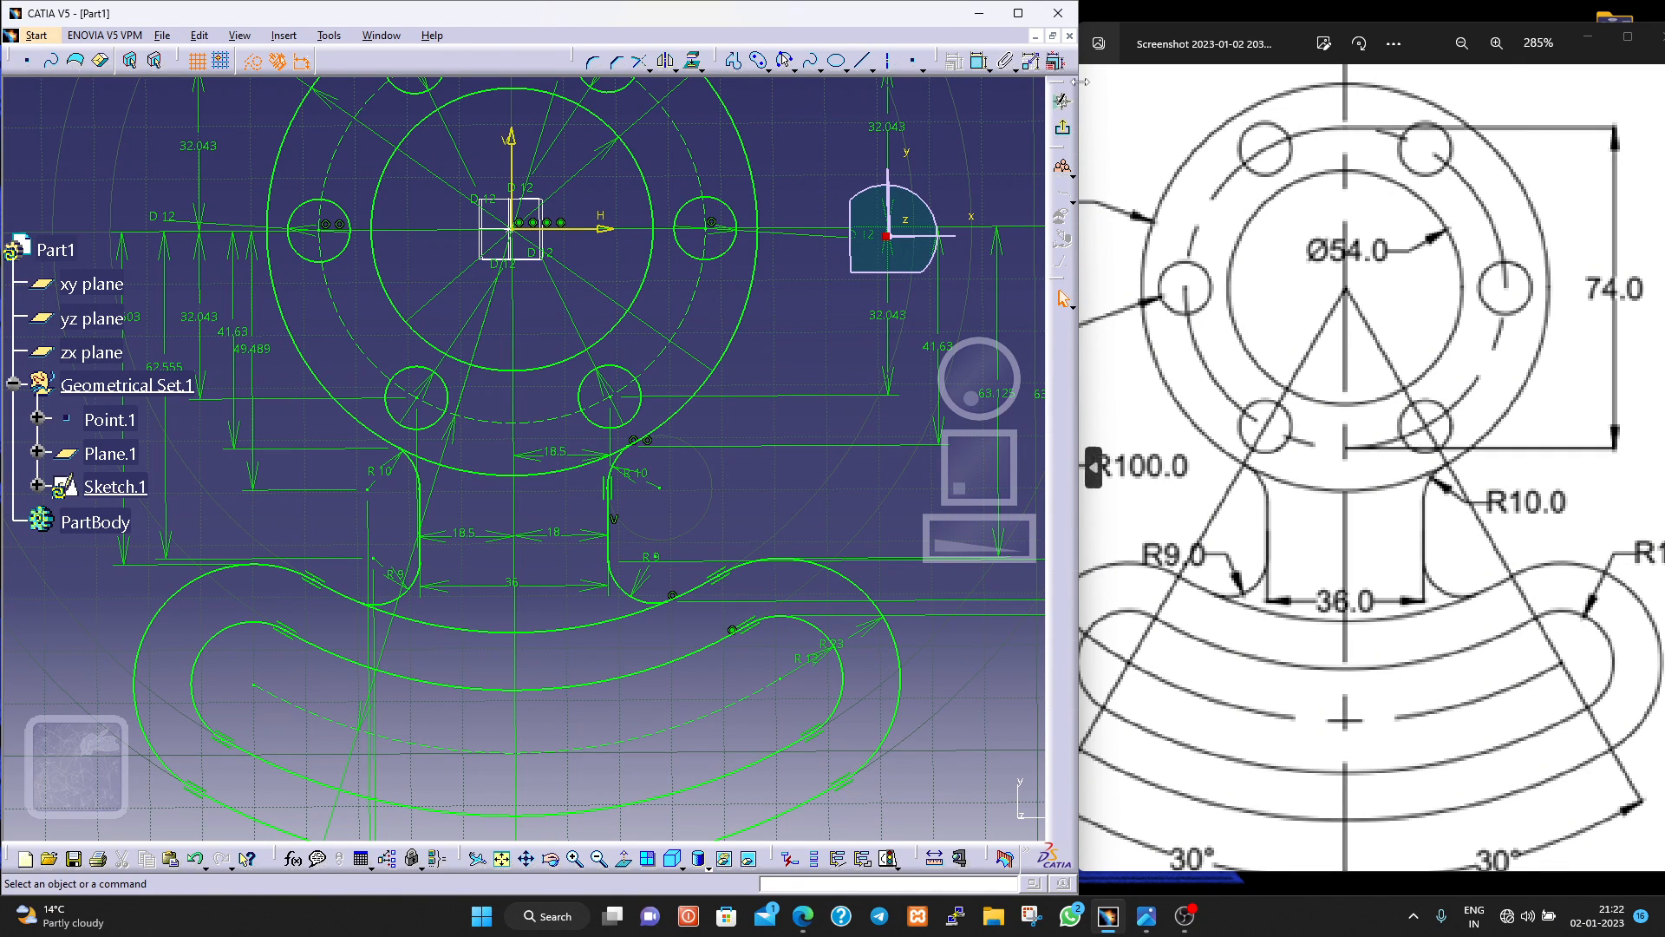
Dimension the vertical distance from the lower-left neck fillet's end point to the horizontal axis, placing it beside the existing left-hand vertical dimensions.
{"action": "left_click", "coordinate": [362, 605]}
{"action": "left_click", "coordinate": [979, 60]}
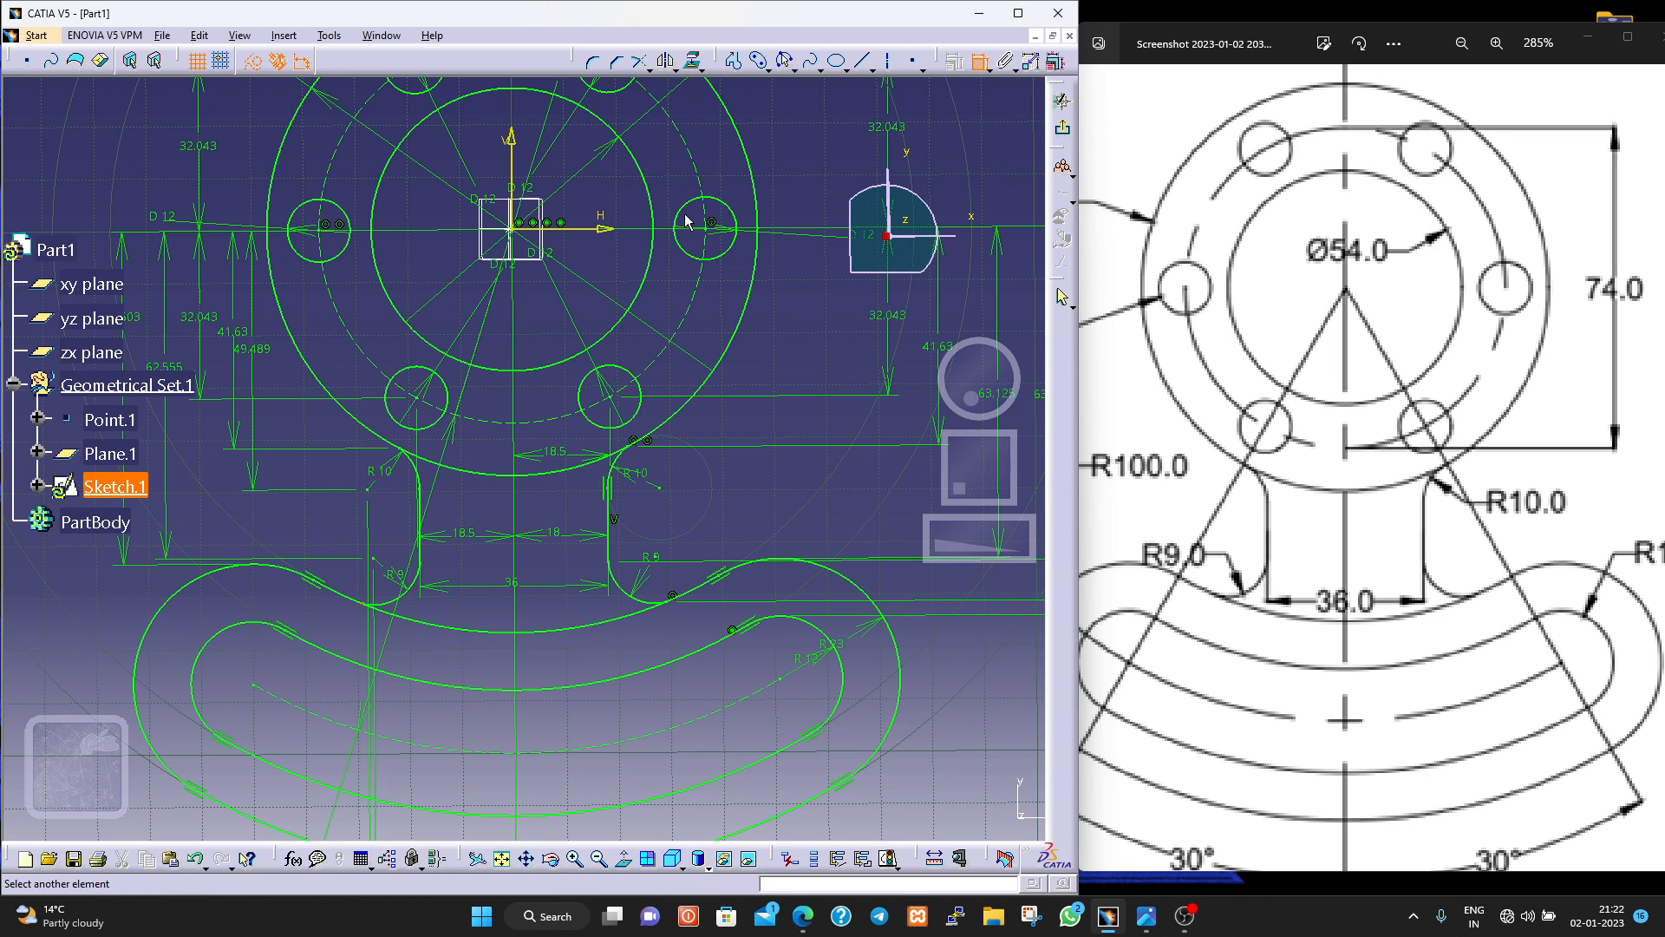
{"action": "left_click", "coordinate": [616, 230]}
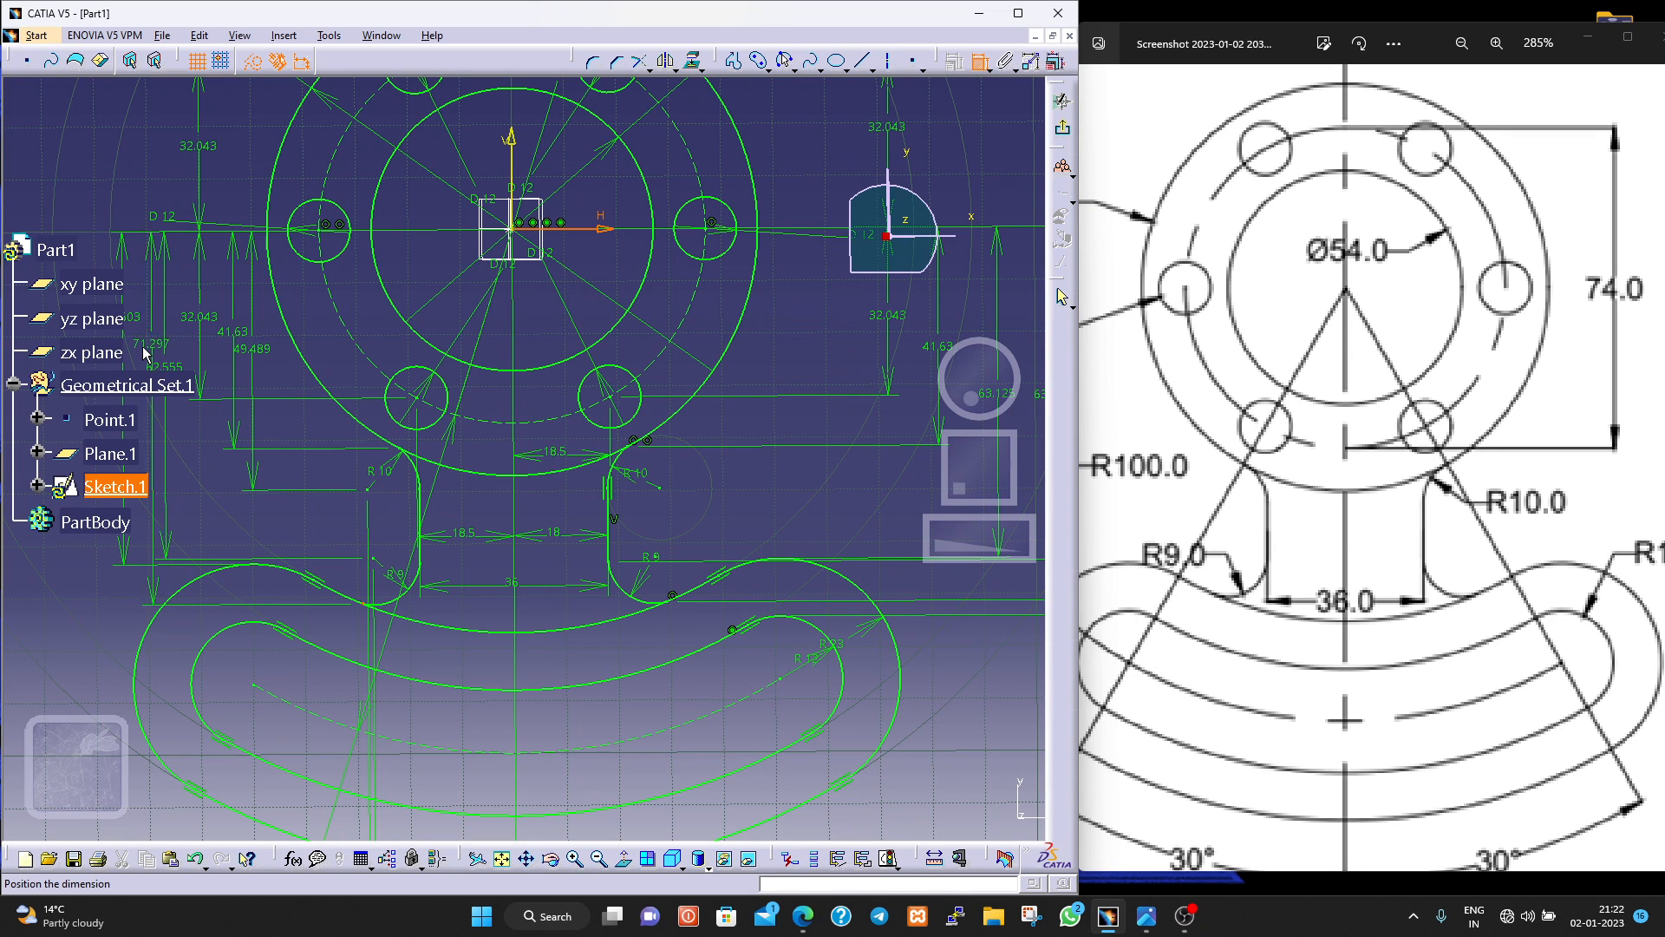
{"action": "left_click", "coordinate": [140, 353]}
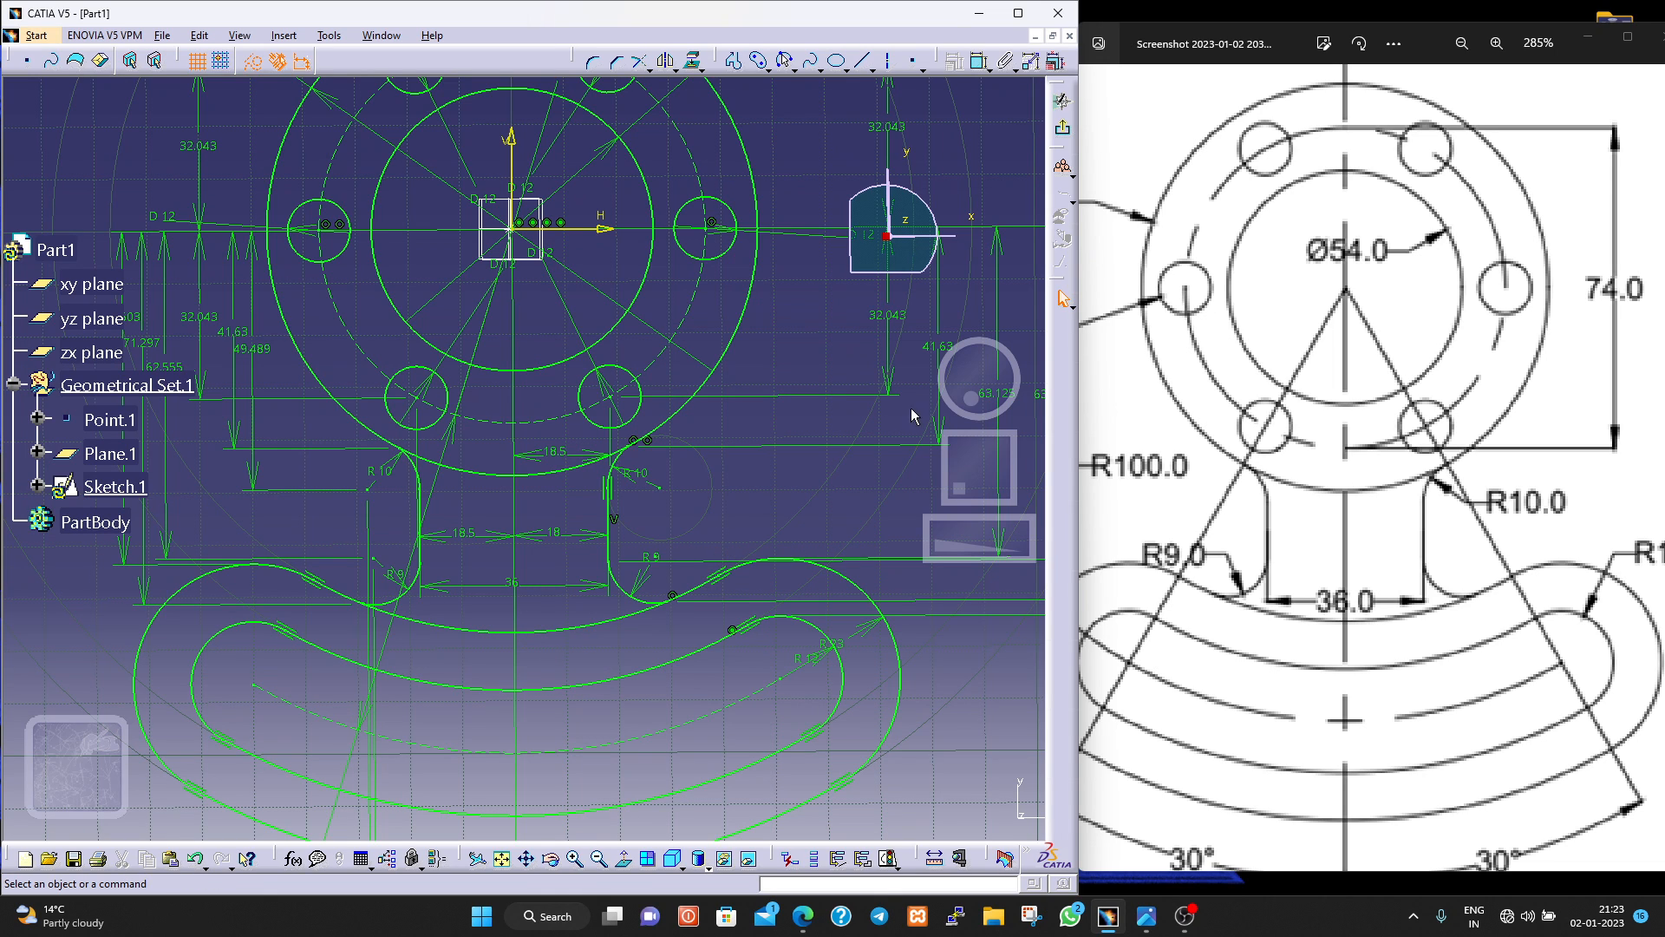
{"action": "left_click", "coordinate": [979, 62]}
{"action": "left_click", "coordinate": [408, 455]}
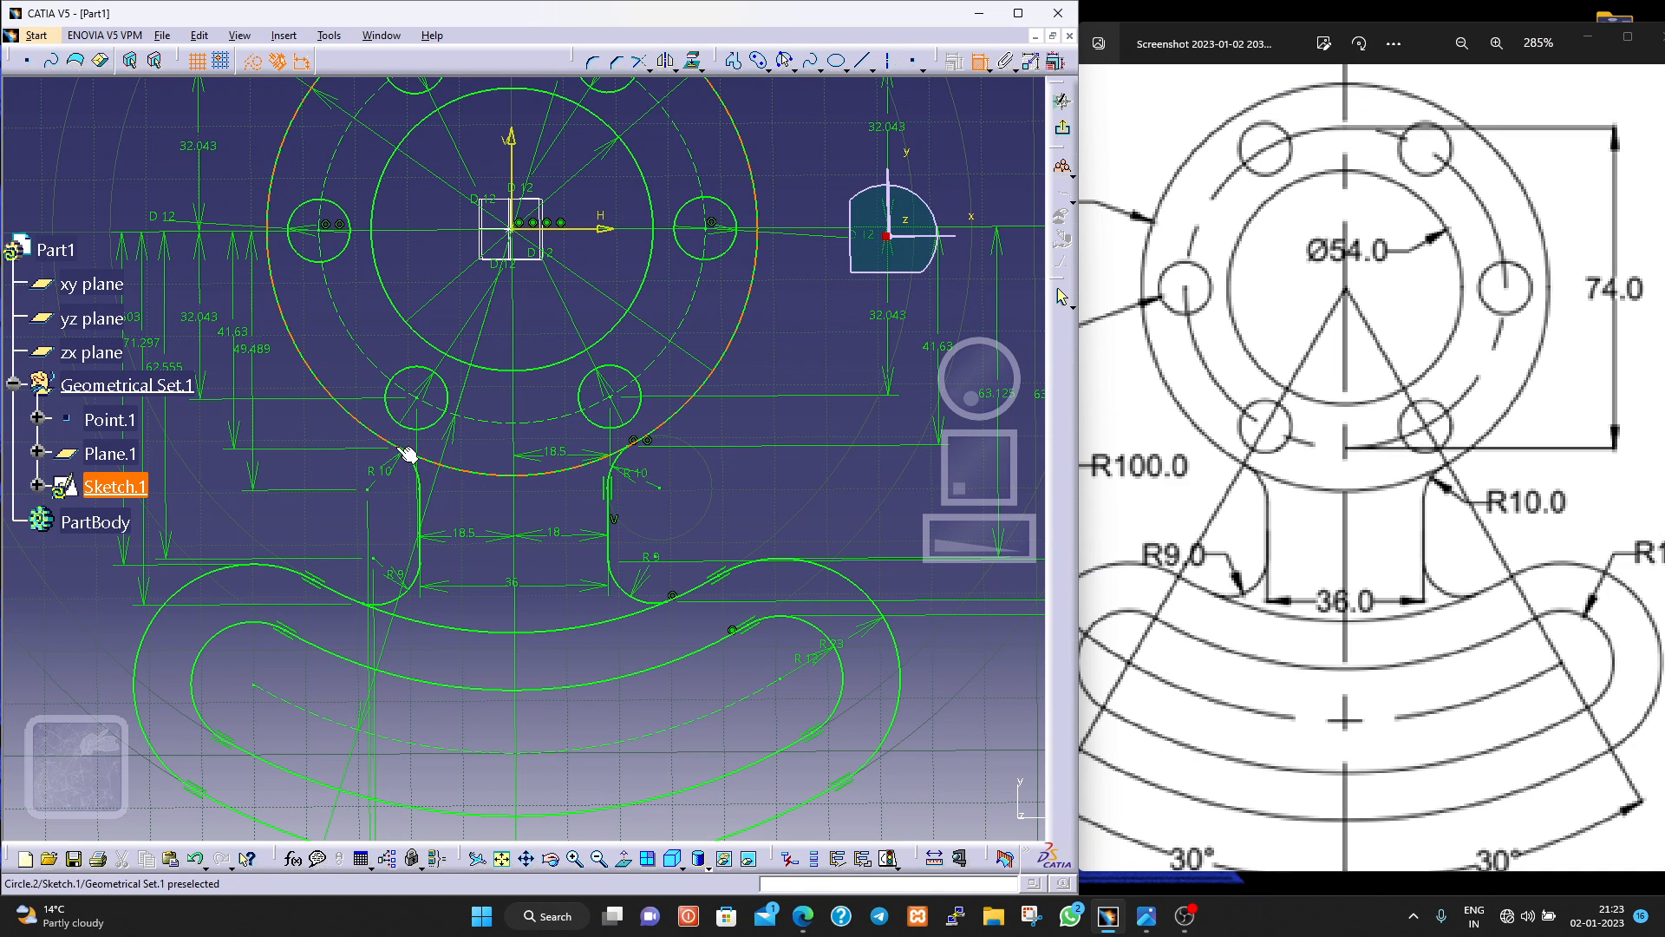
{"action": "left_click", "coordinate": [512, 165]}
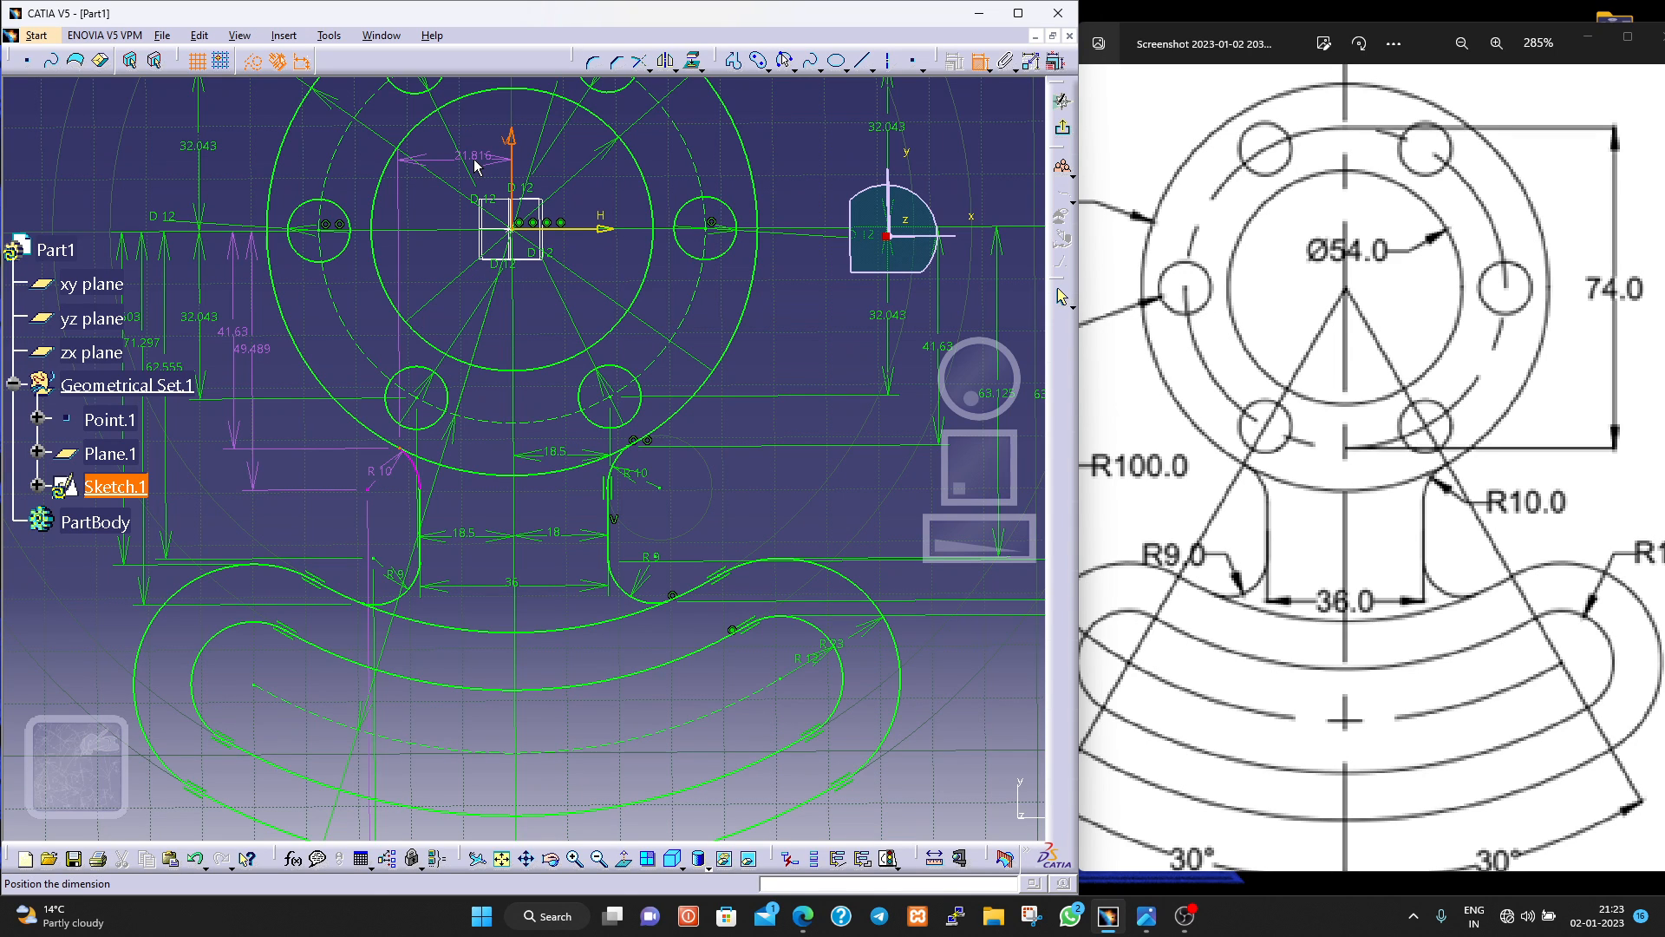
{"action": "key", "text": "Escape"}
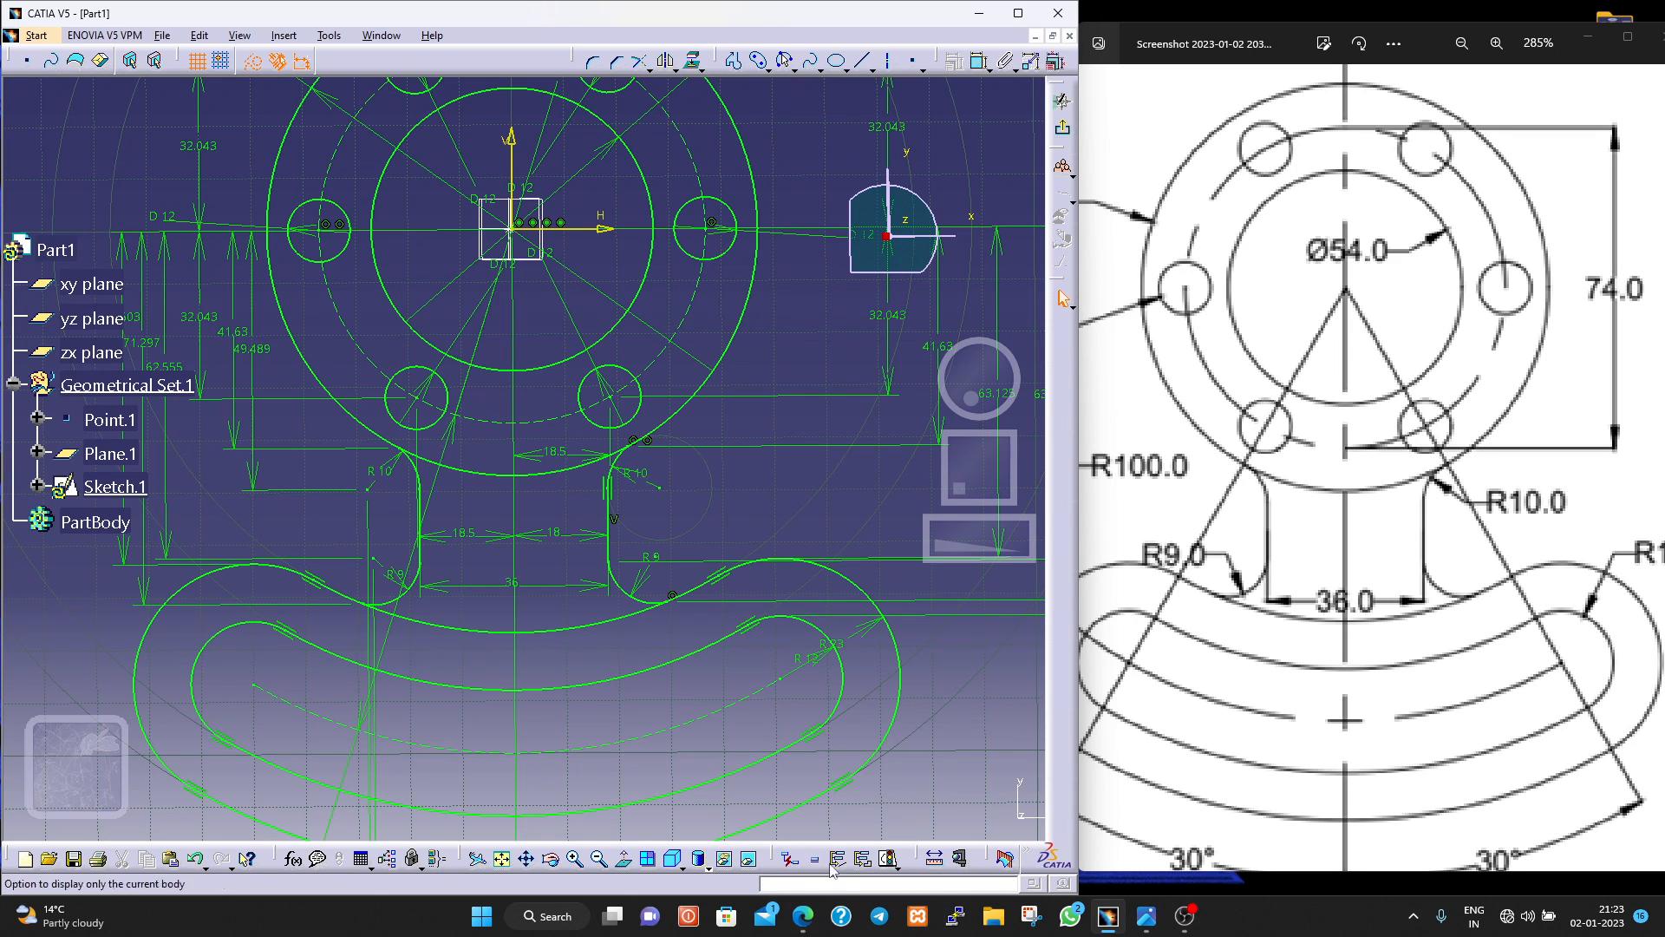
Check the sketch's solving status.
{"action": "left_click", "coordinate": [888, 858]}
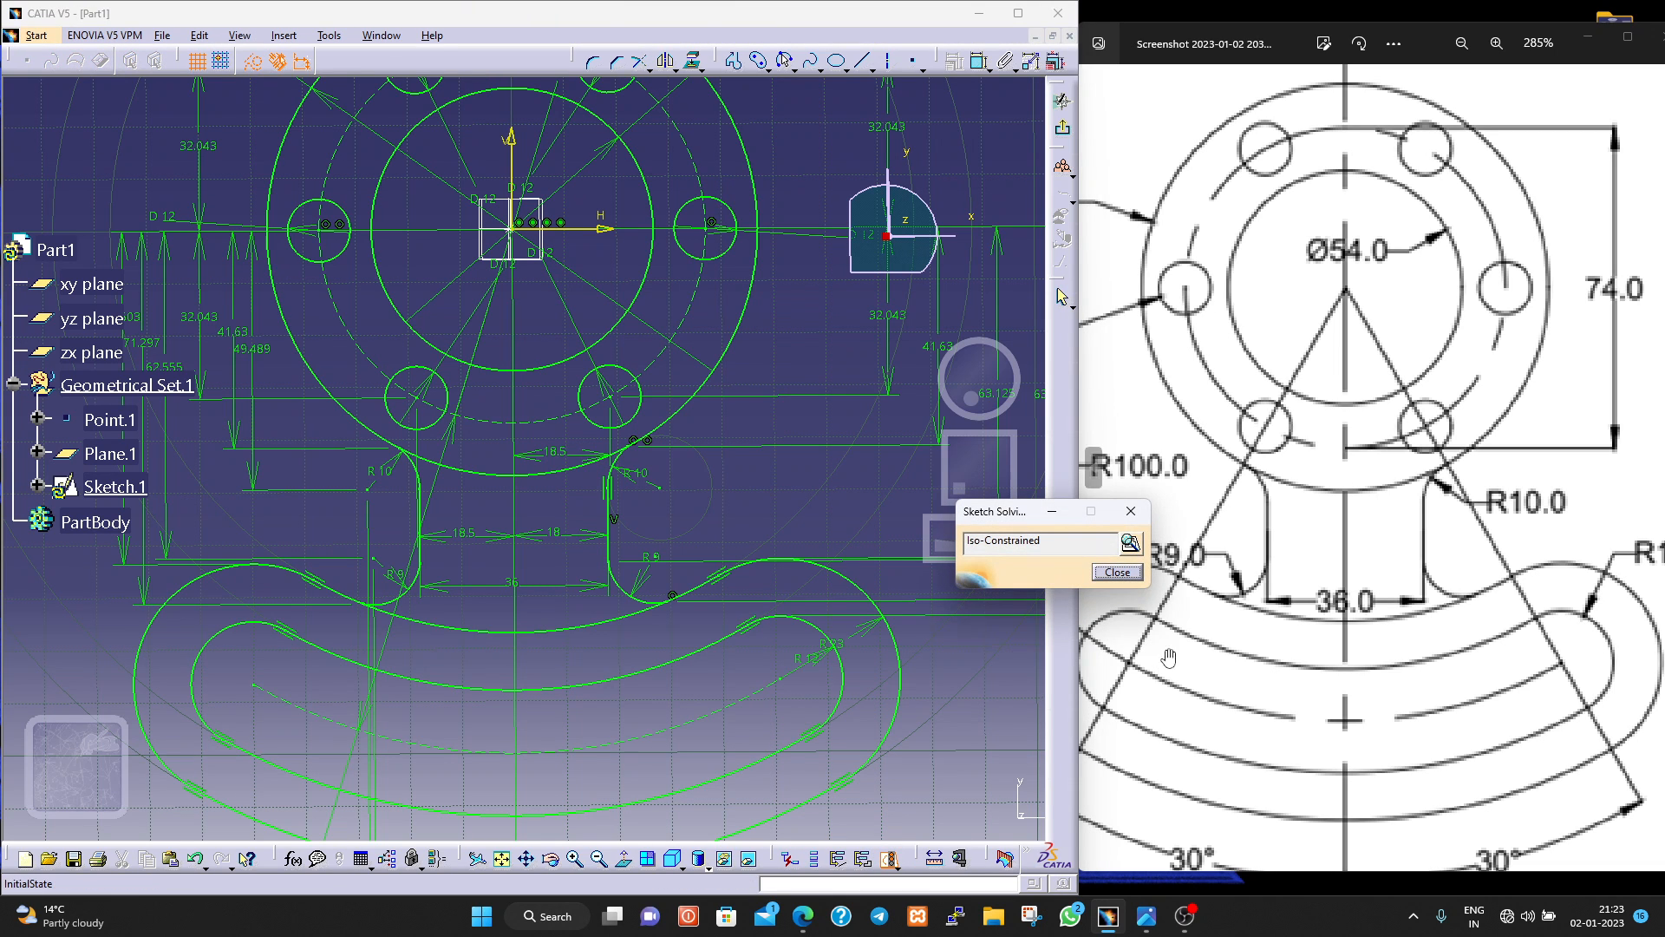
{"action": "left_click_drag", "start_coordinate": [1071, 544], "coordinate": [1011, 556]}
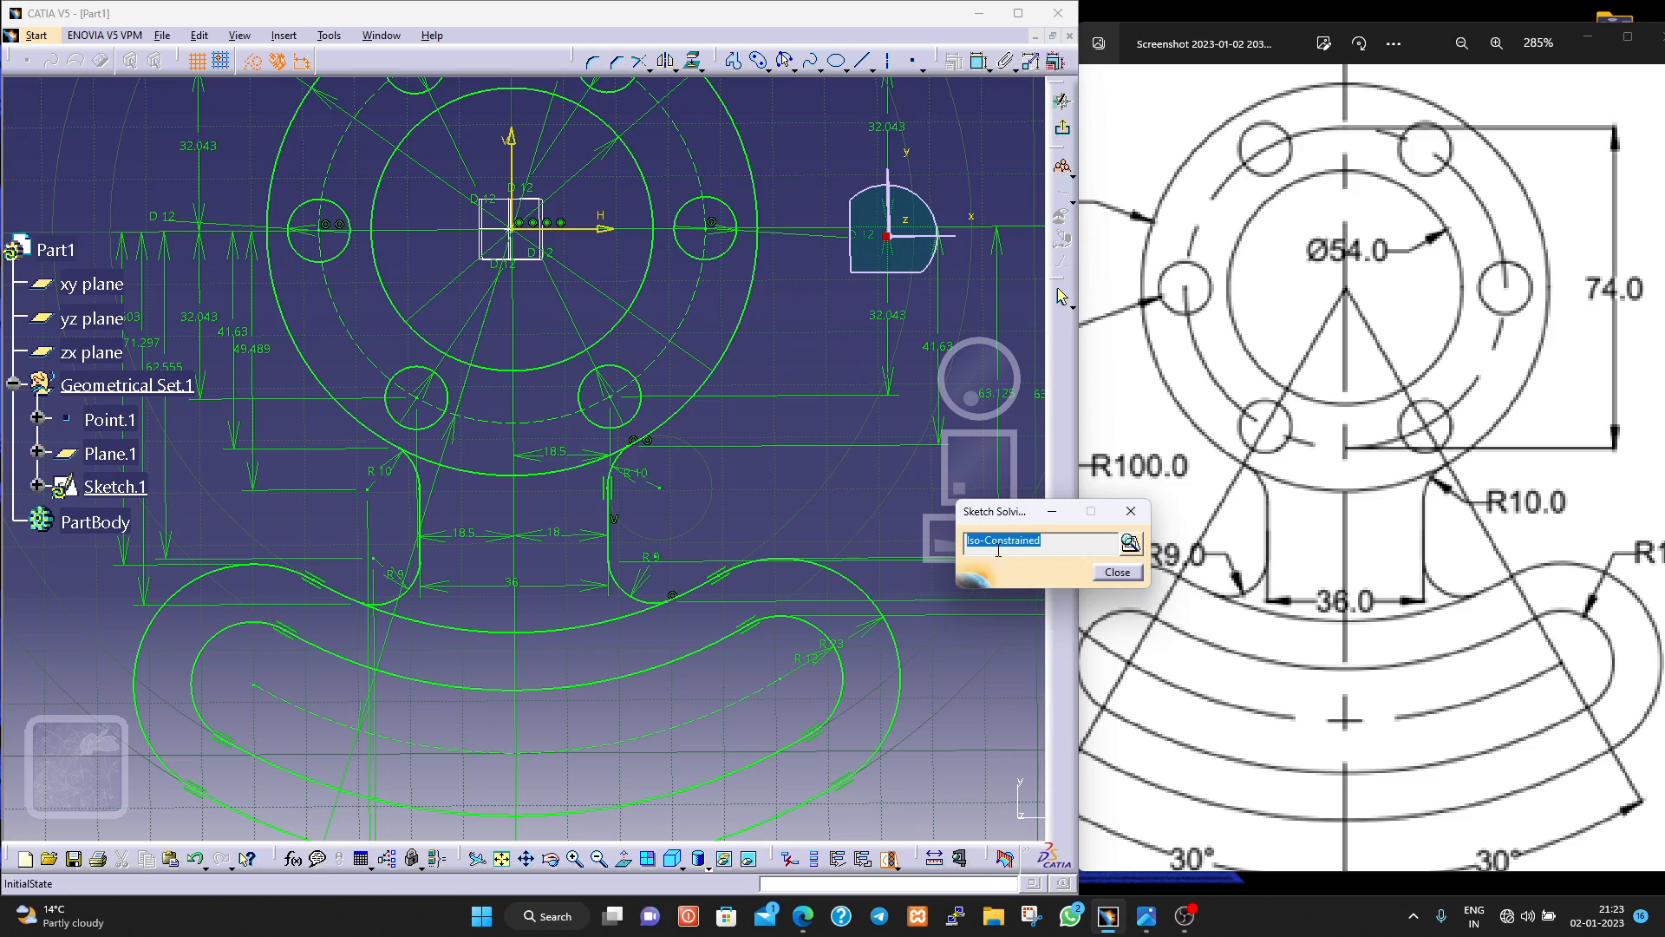
{"action": "left_click", "coordinate": [1117, 572]}
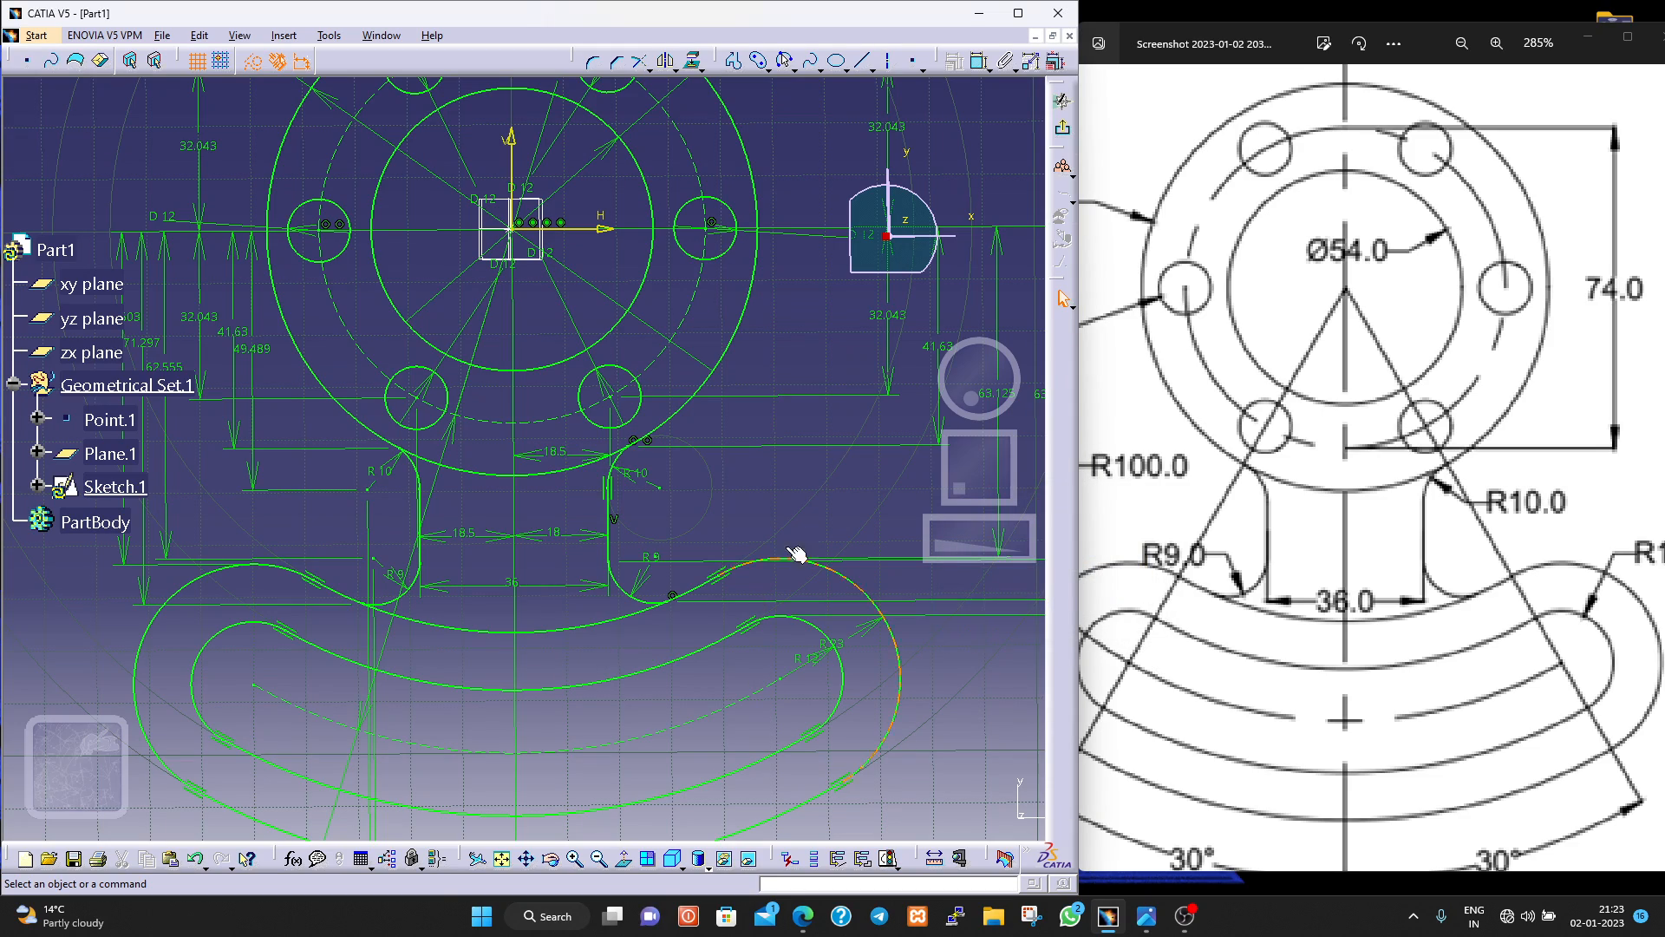
Move the vertical dimension of the lower-left fillet's end point farther outward, making it the outermost dimension left of the flange.
{"action": "middle_click_drag", "start_coordinate": [791, 512], "coordinate": [822, 644]}
{"action": "middle_click_drag", "start_coordinate": [308, 327], "coordinate": [293, 211]}
{"action": "middle_click_drag", "start_coordinate": [334, 483], "coordinate": [545, 530]}
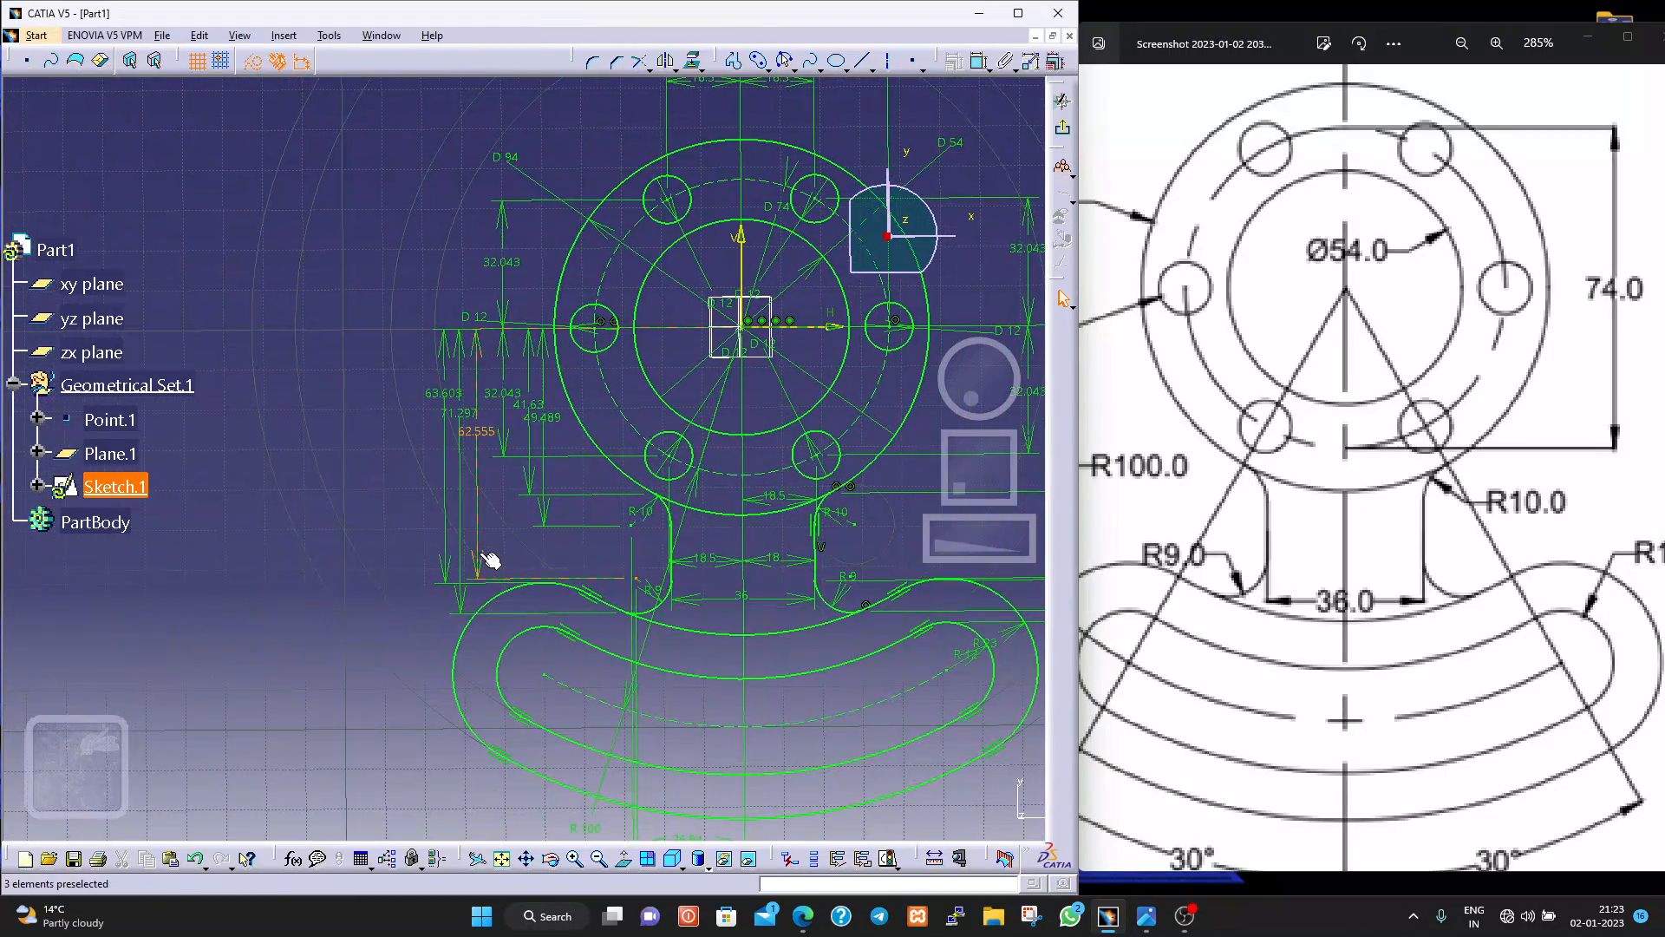
{"action": "mouse_move", "coordinate": [462, 436]}
{"action": "left_mouse_down"}
{"action": "mouse_move", "coordinate": [315, 420]}
{"action": "mouse_move", "coordinate": [309, 486]}
{"action": "mouse_move", "coordinate": [323, 437]}
{"action": "left_mouse_up"}
{"action": "left_click", "coordinate": [332, 464]}
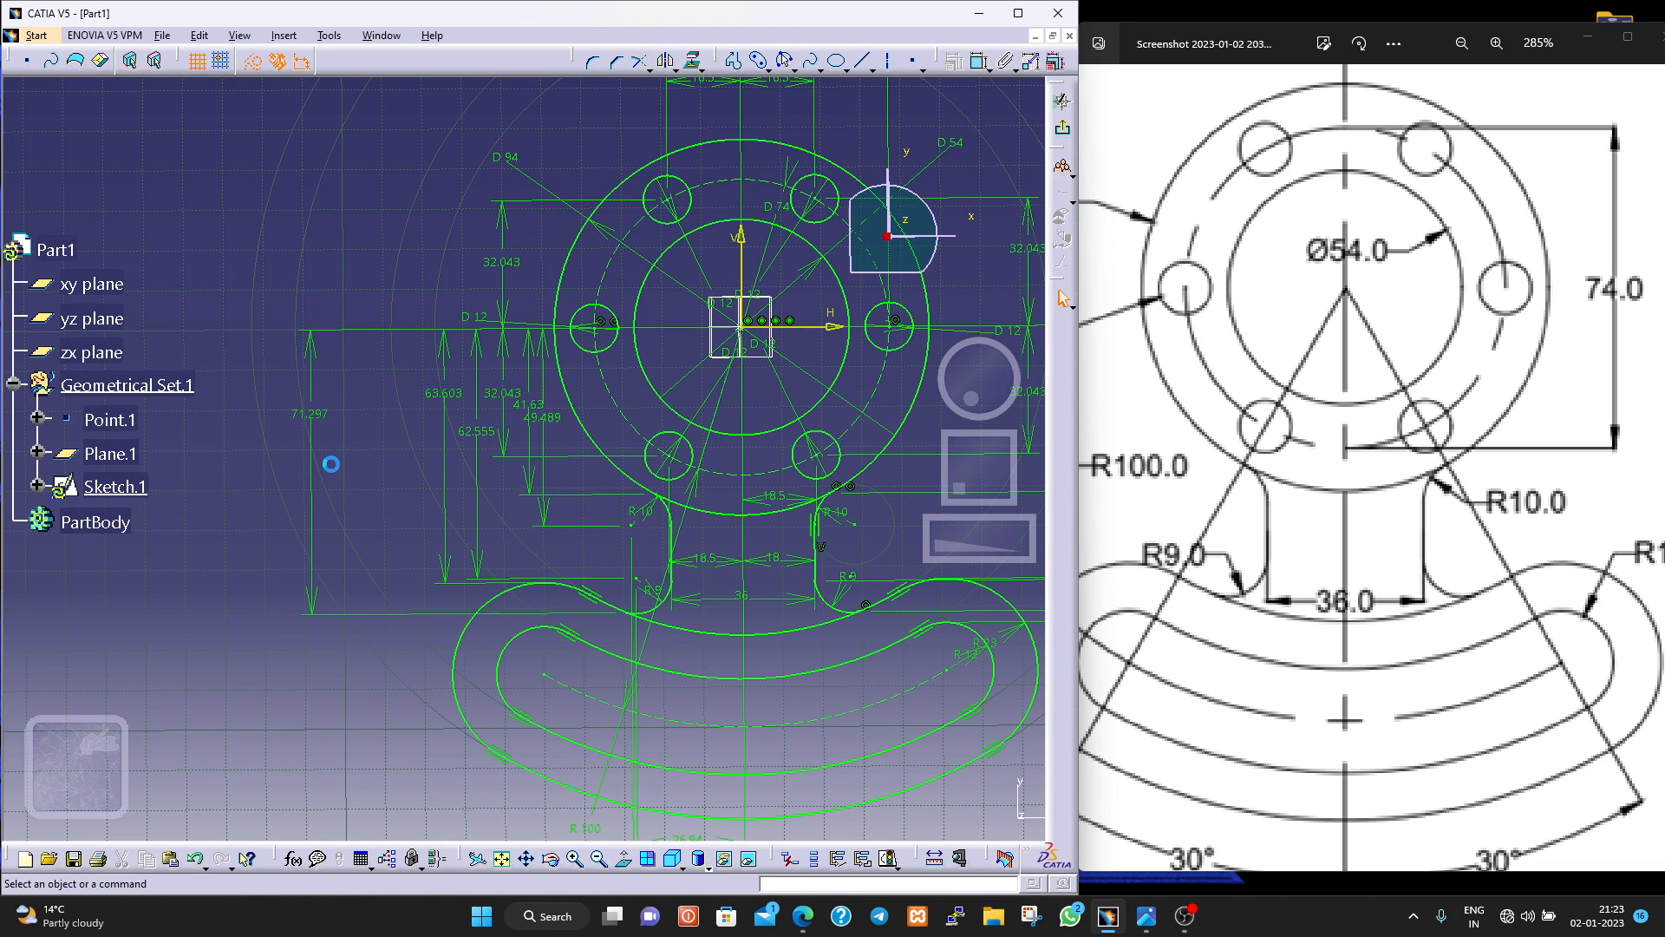
{"action": "left_click", "coordinate": [328, 427]}
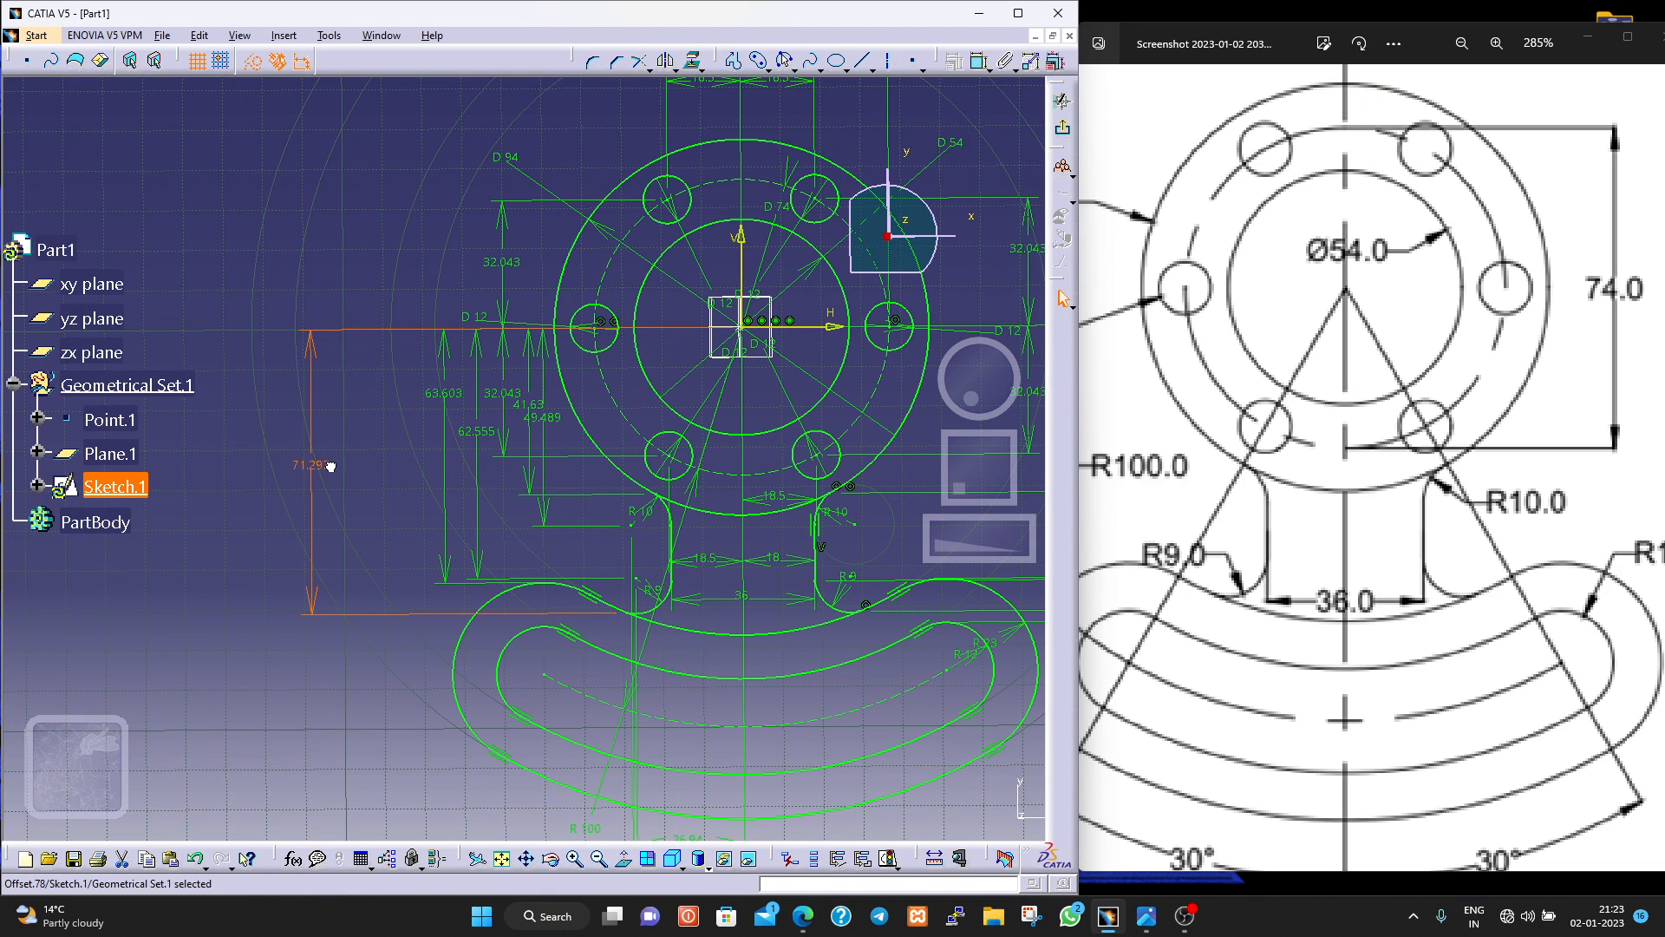
Move the 63.603 and 62.555 vertical dimensions outward so they sit spaced apart inside the outermost left-hand dimension.
{"action": "left_click_drag", "start_coordinate": [456, 447], "coordinate": [379, 443]}
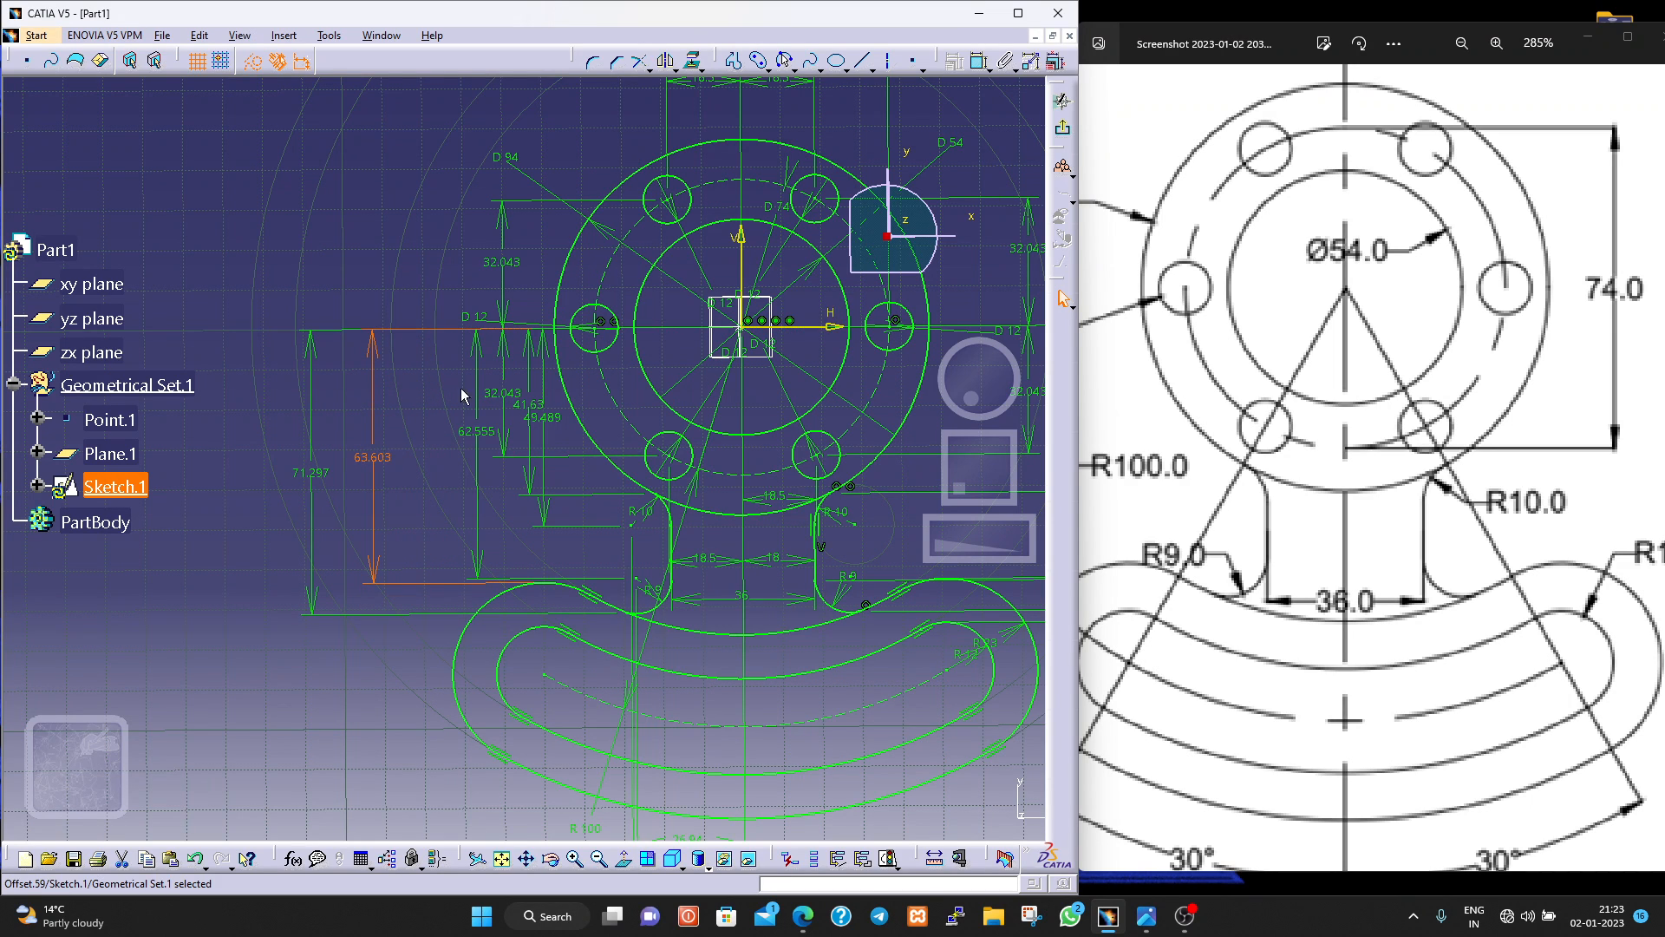
{"action": "left_click_drag", "start_coordinate": [476, 382], "coordinate": [419, 398]}
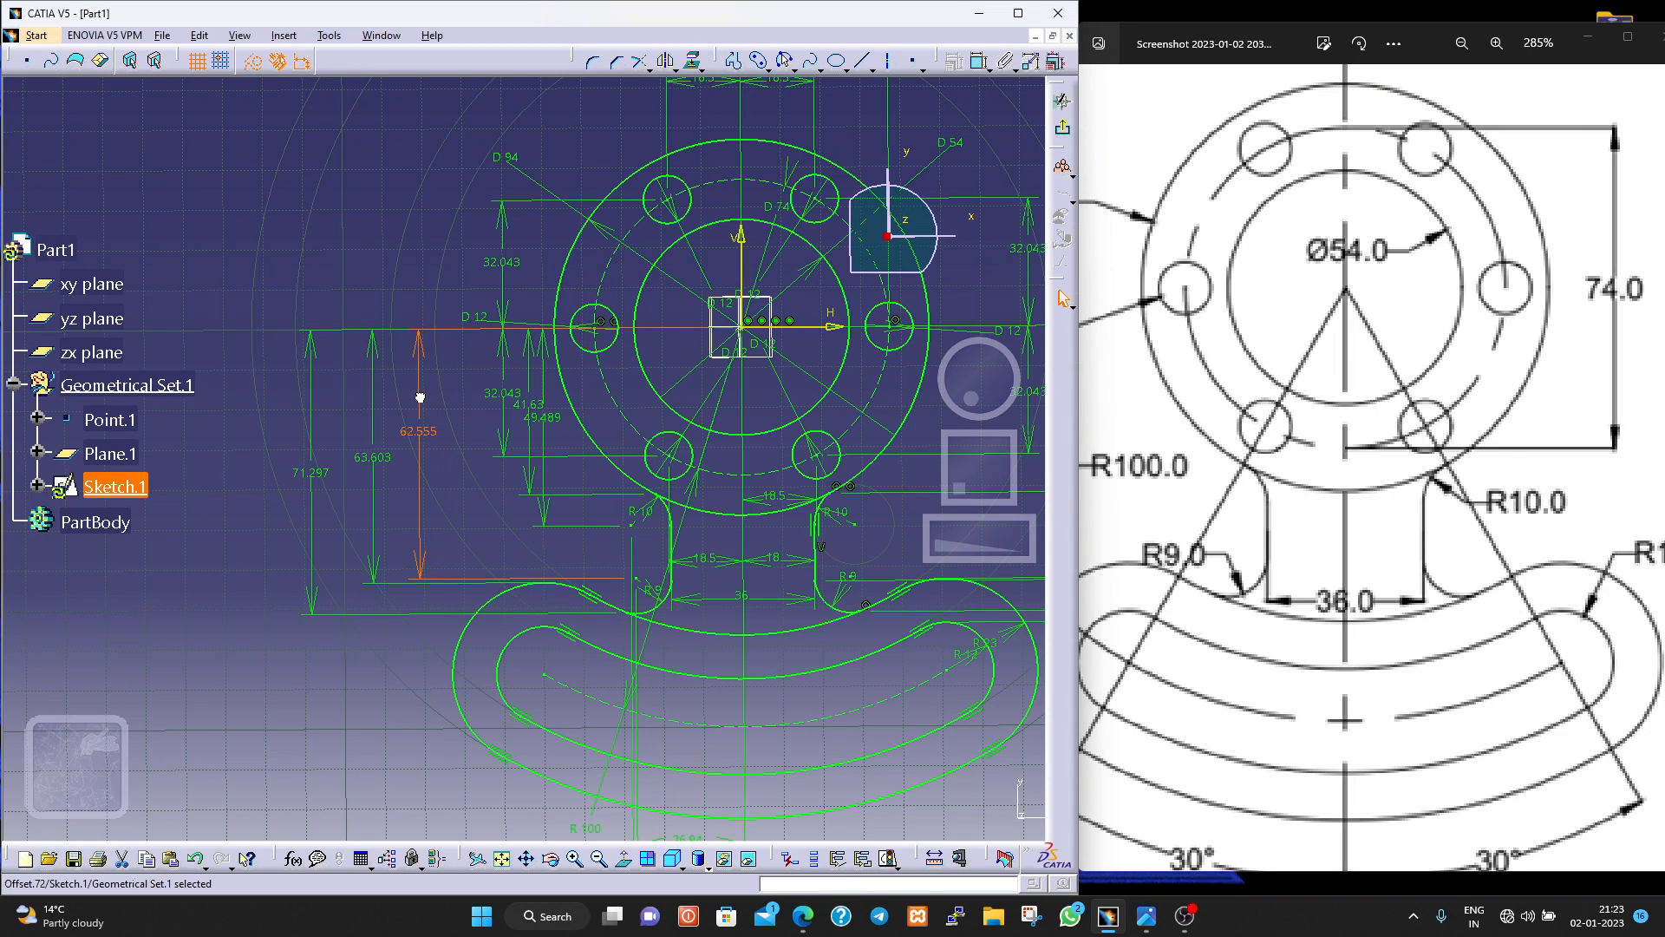
{"action": "left_click", "coordinate": [423, 437]}
{"action": "double_click", "coordinate": [427, 431]}
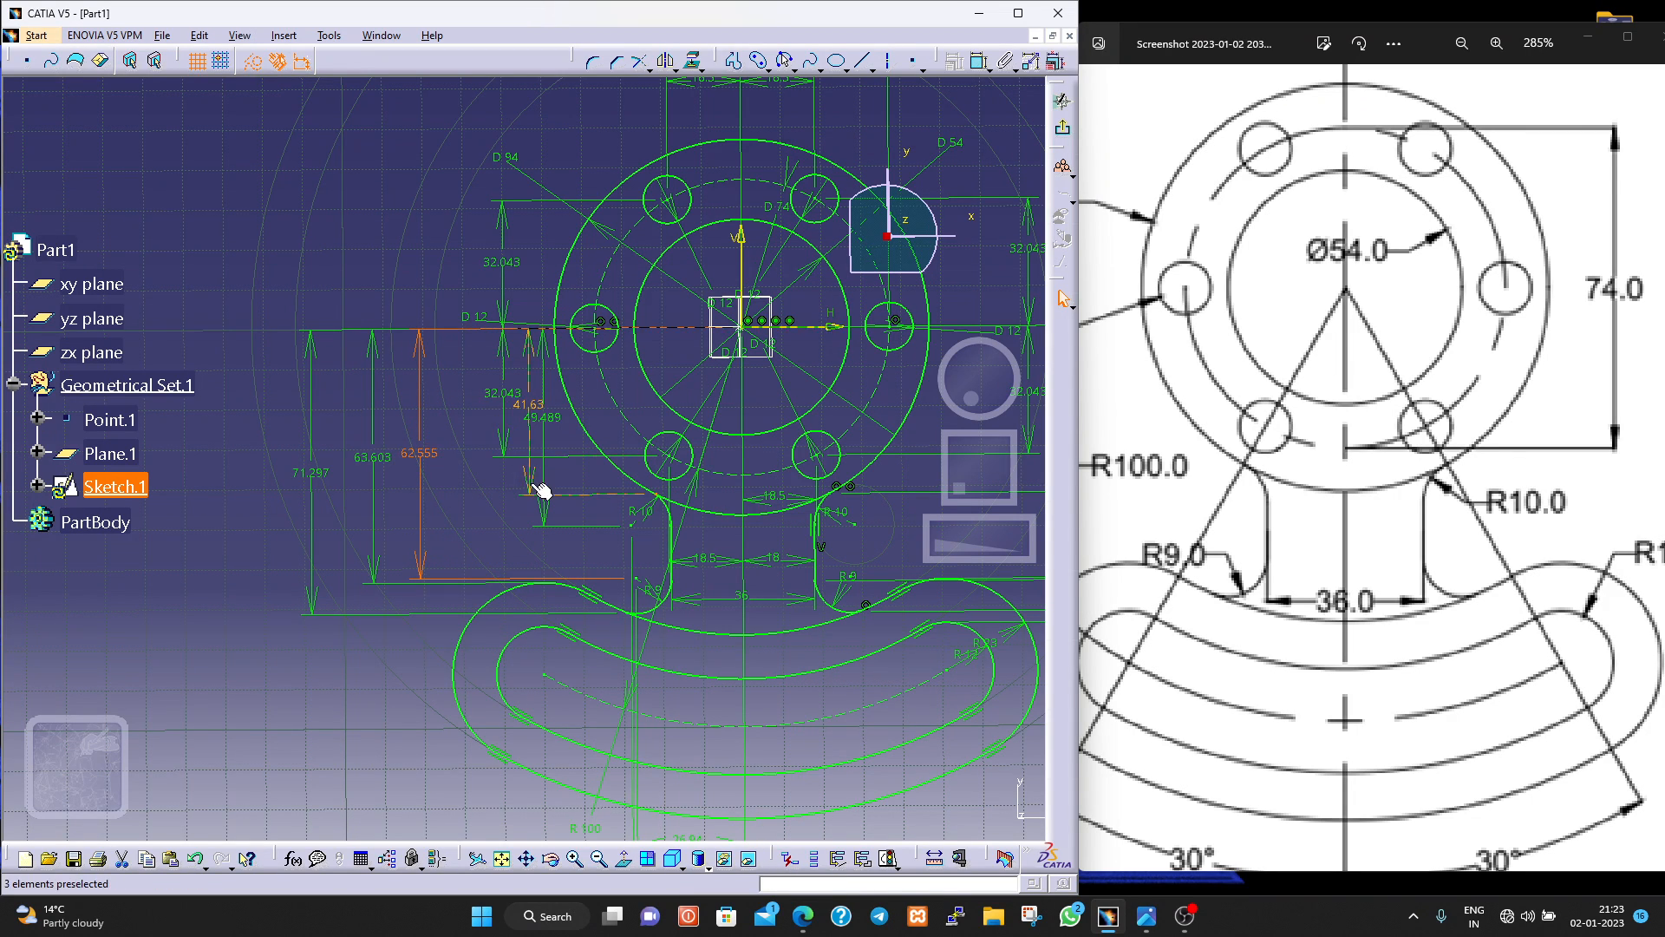
Spread out the 49.489, 41.63 and lower-left 32.043 vertical dimensions so their lines and values no longer overlap.
{"action": "left_click_drag", "start_coordinate": [545, 511], "coordinate": [458, 516]}
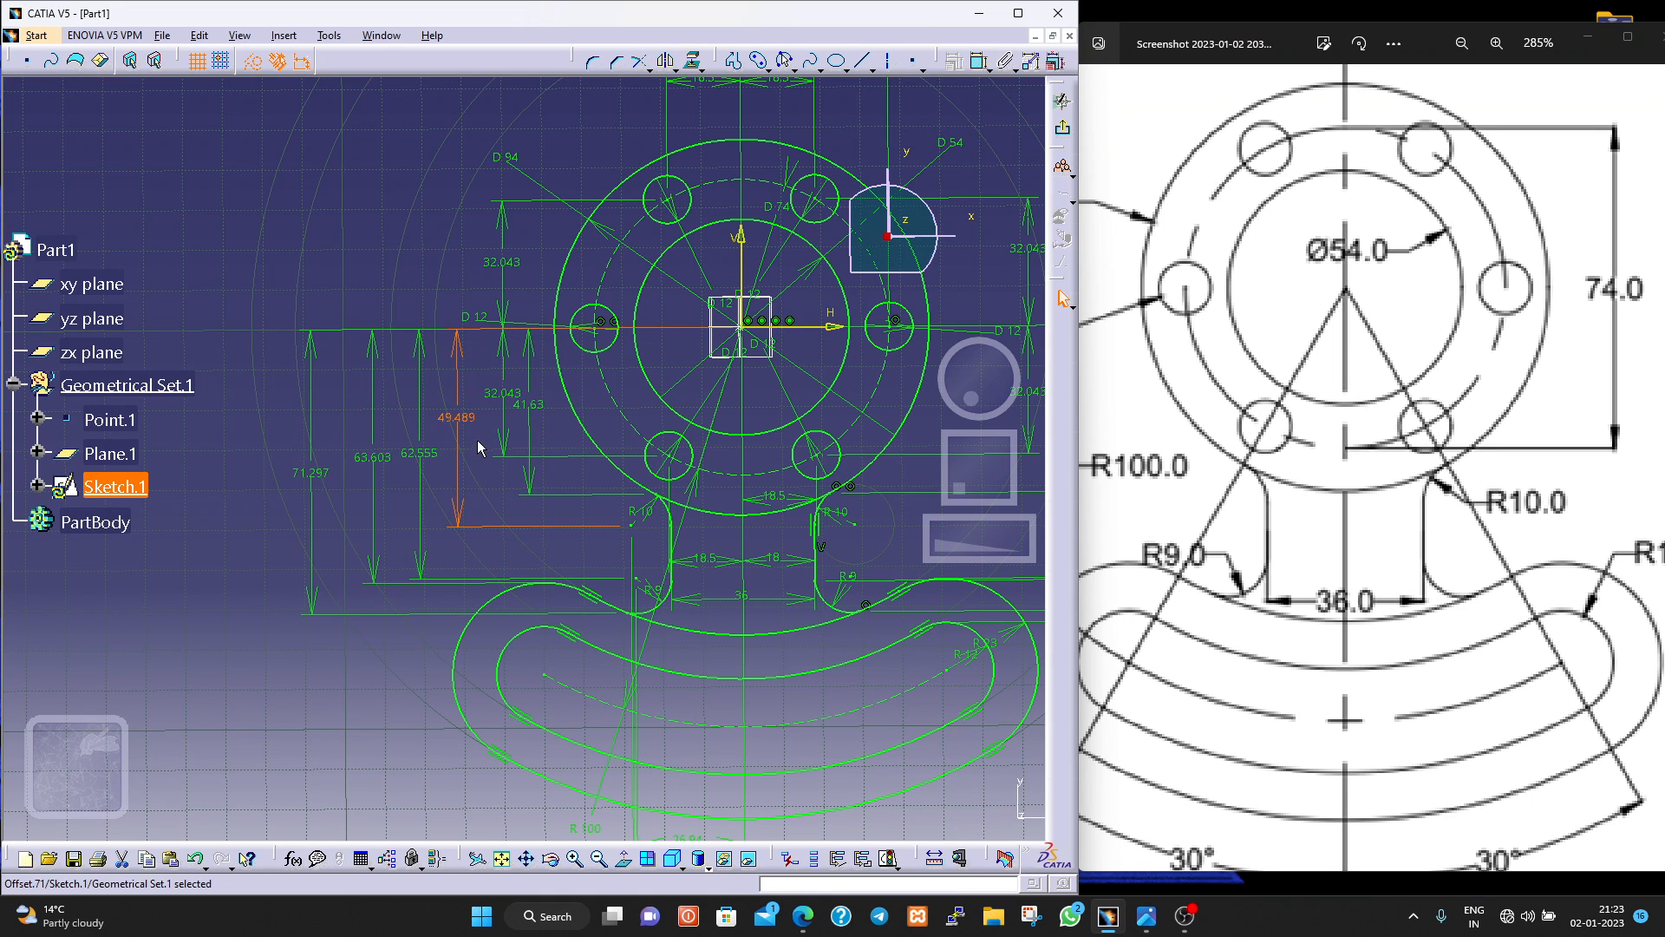
{"action": "left_click_drag", "start_coordinate": [471, 431], "coordinate": [526, 455]}
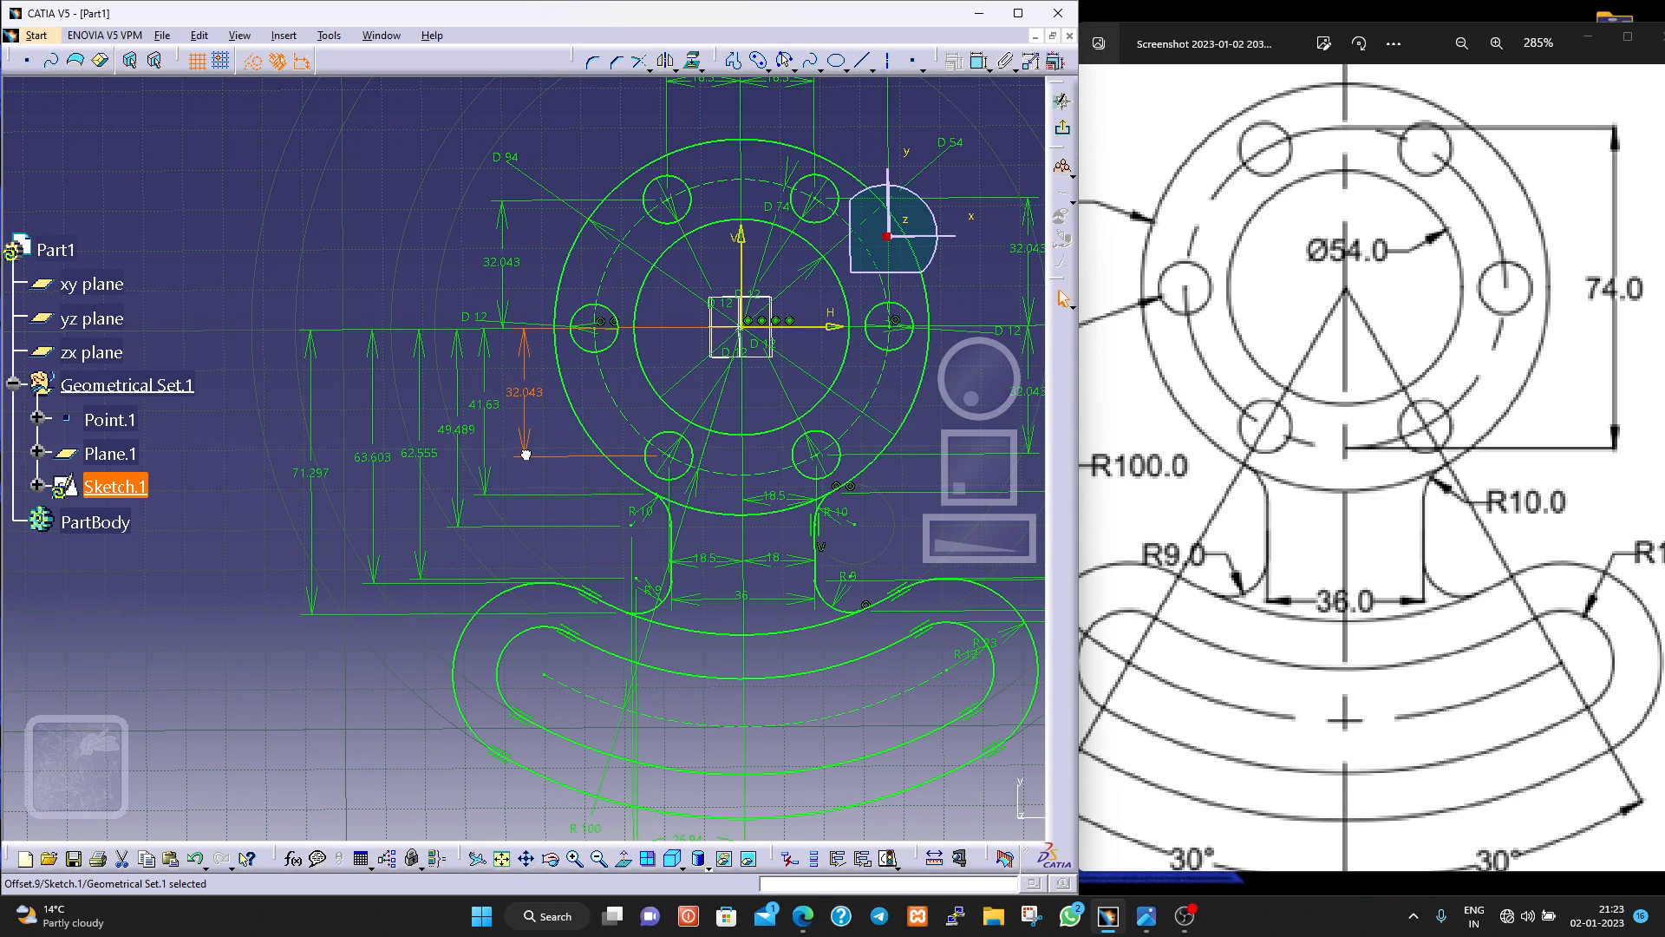
{"action": "left_click", "coordinate": [491, 405]}
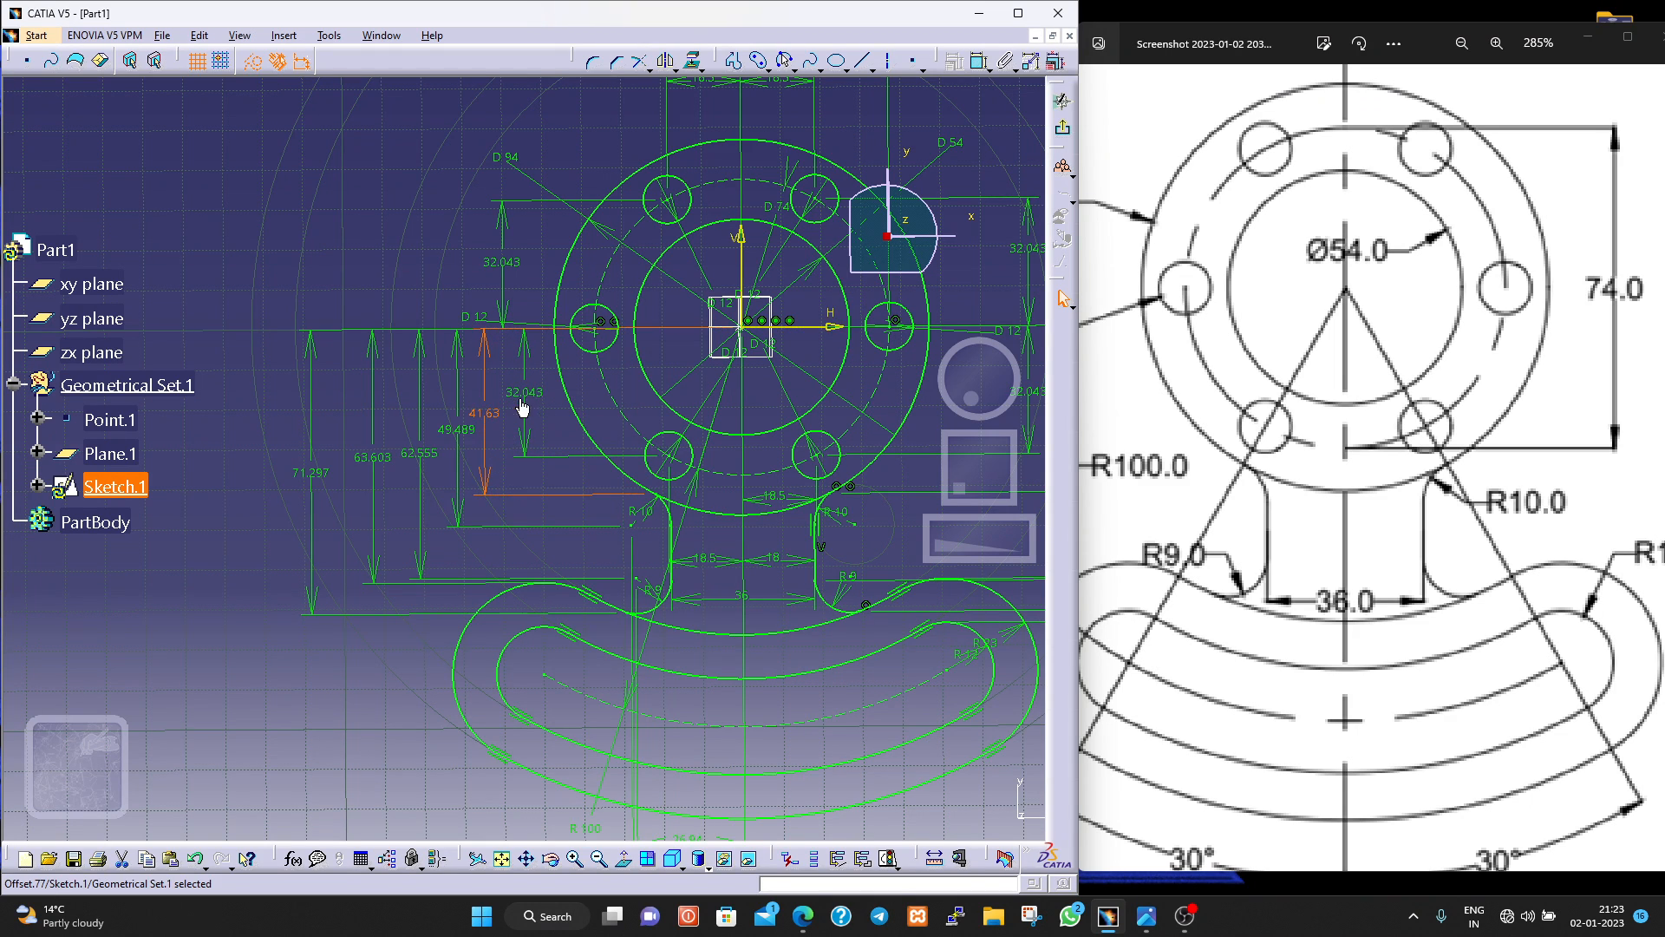
{"action": "left_click", "coordinate": [355, 664]}
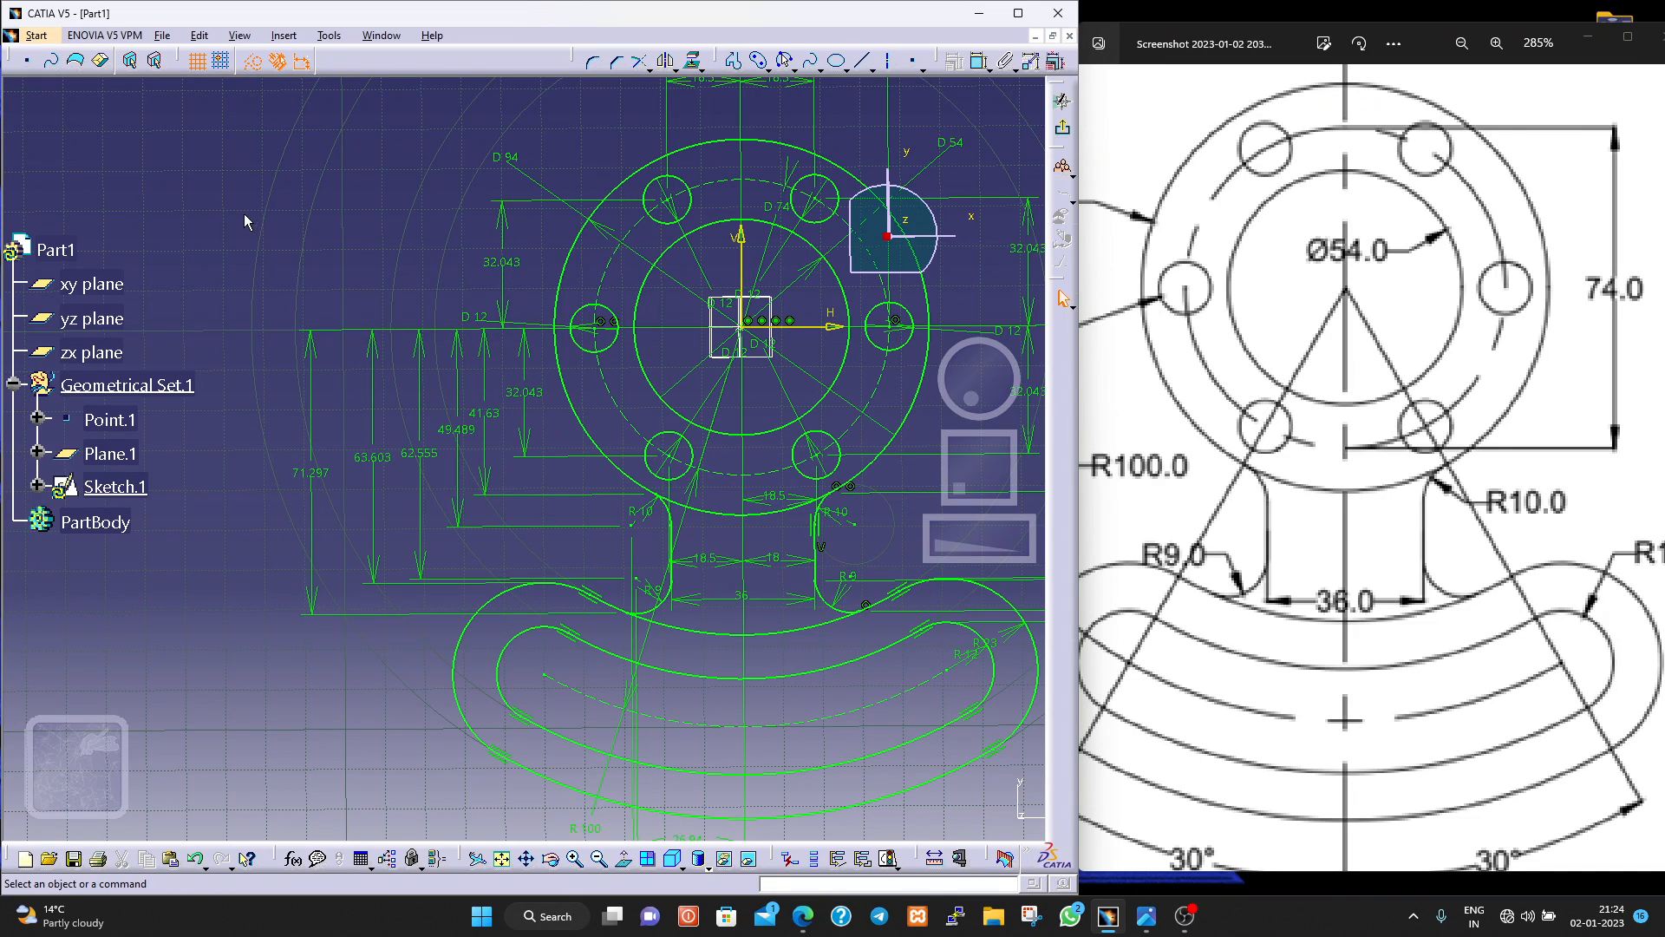
Review the whole dimensioned sketch against the complete reference drawing, with both shown in full.
{"action": "mouse_move", "coordinate": [313, 224]}
{"action": "middle_mouse_down"}
{"action": "mouse_move", "coordinate": [327, 297]}
{"action": "mouse_move", "coordinate": [364, 347]}
{"action": "middle_mouse_up"}
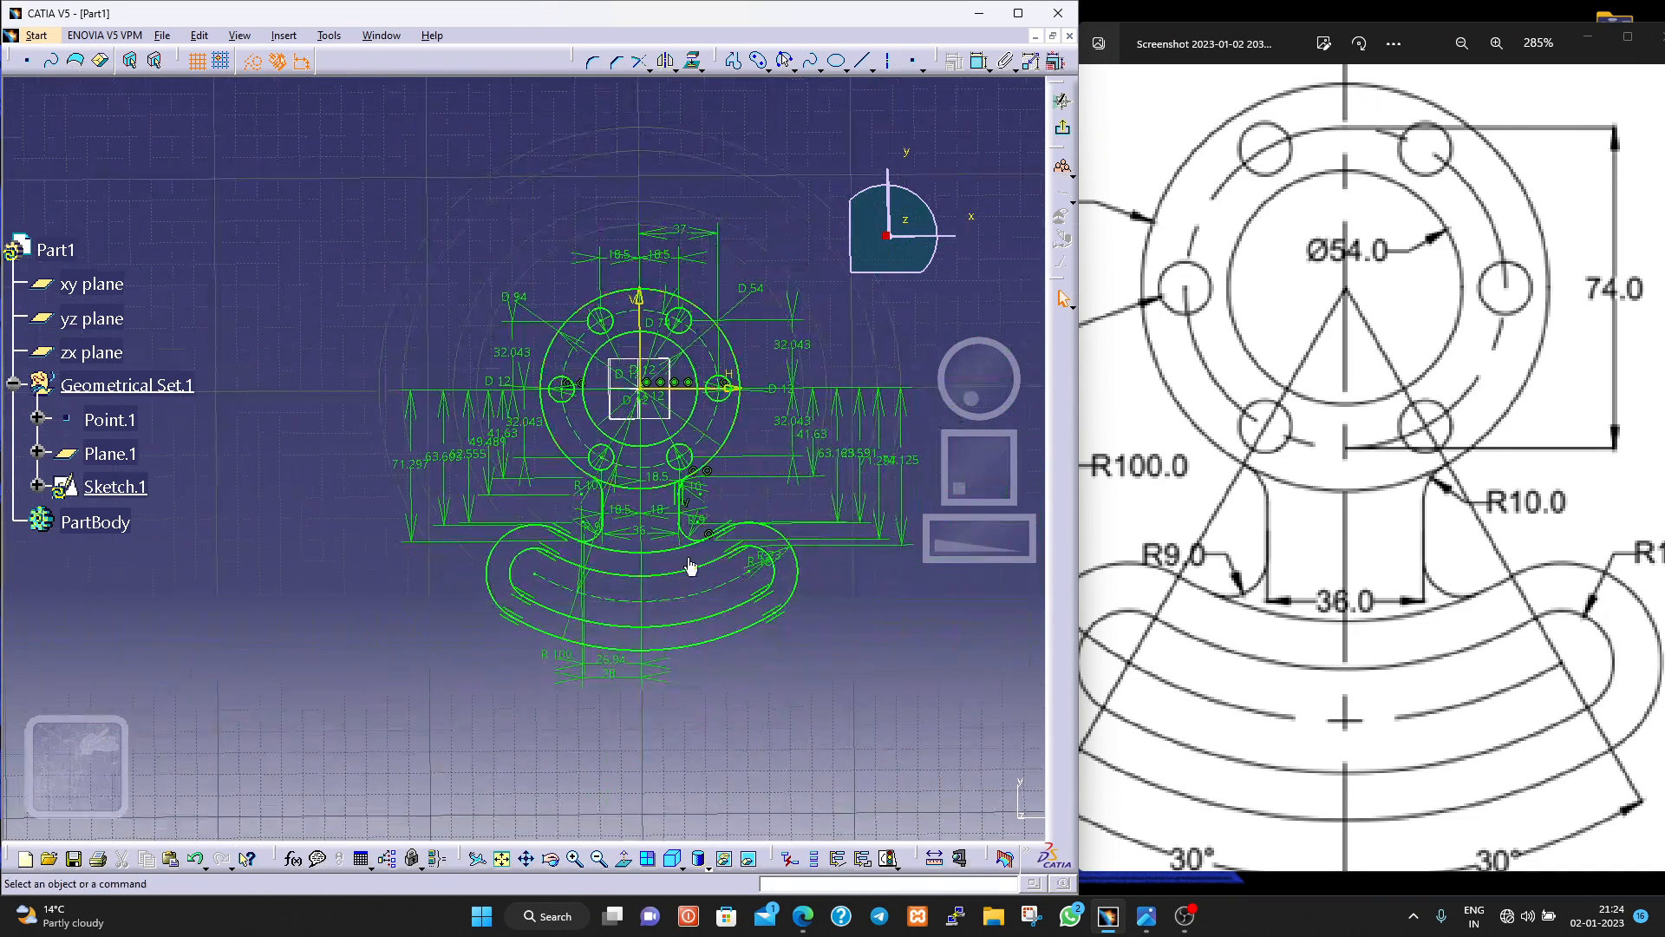
{"action": "middle_click_drag", "start_coordinate": [902, 631], "coordinate": [803, 624]}
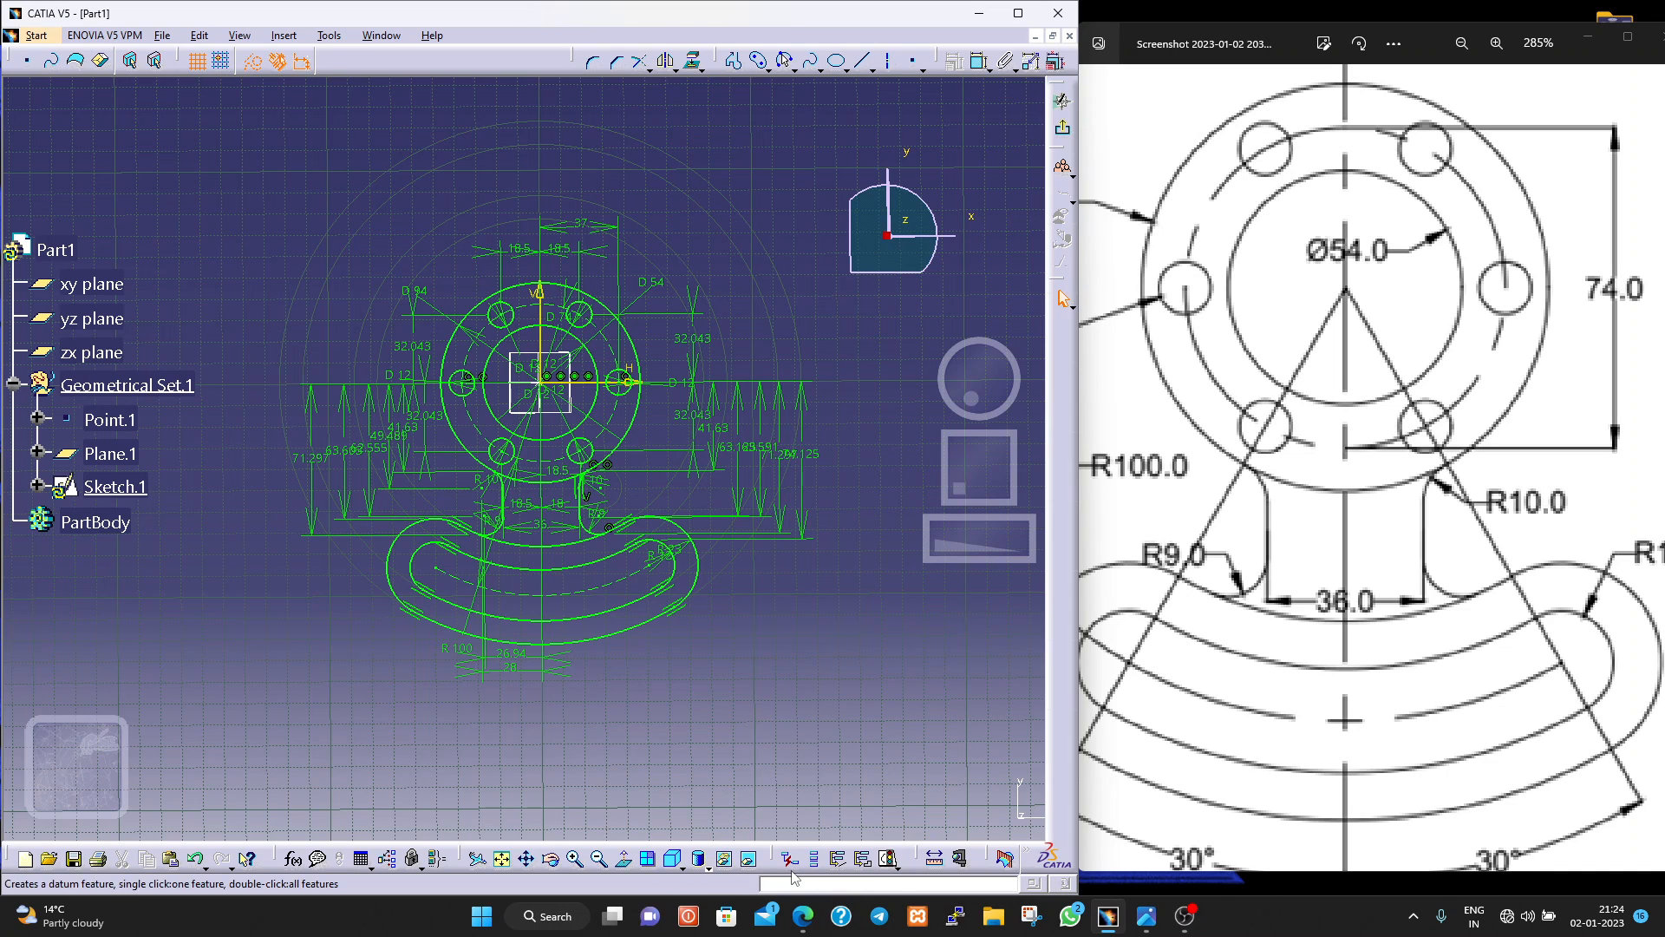
{"action": "scroll", "coordinate": [116, 575], "scroll_direction": "down", "scroll_amount": 2}
{"action": "scroll", "coordinate": [117, 574], "scroll_direction": "down", "scroll_amount": 2}
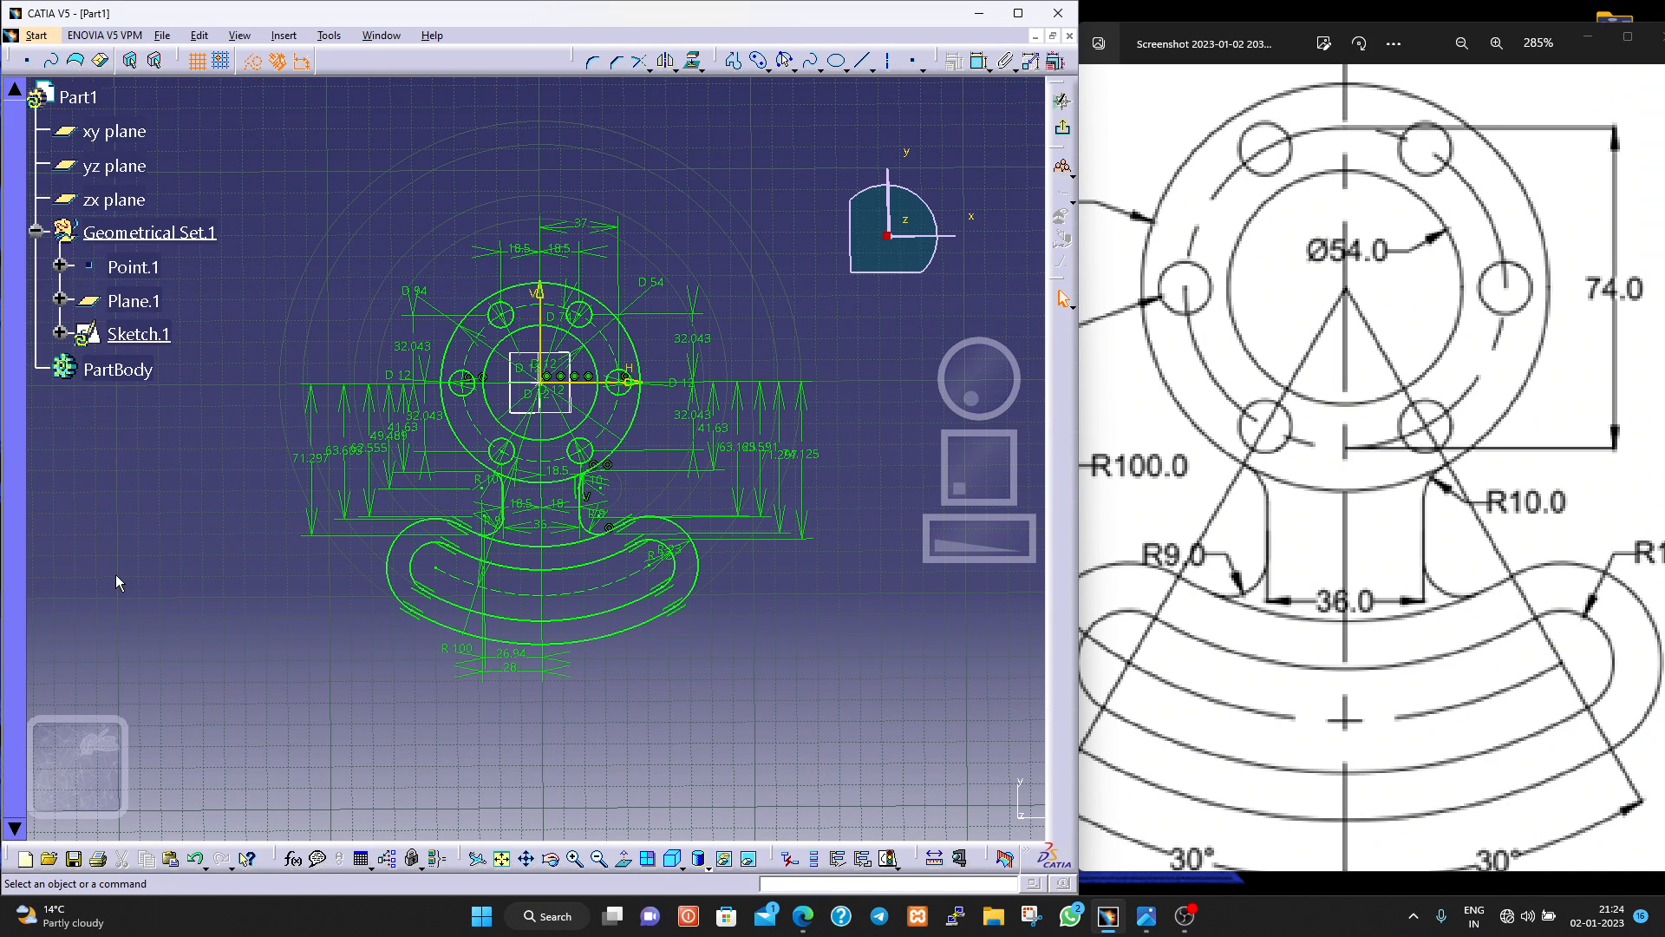
{"action": "scroll", "coordinate": [116, 574], "scroll_direction": "up", "scroll_amount": 2}
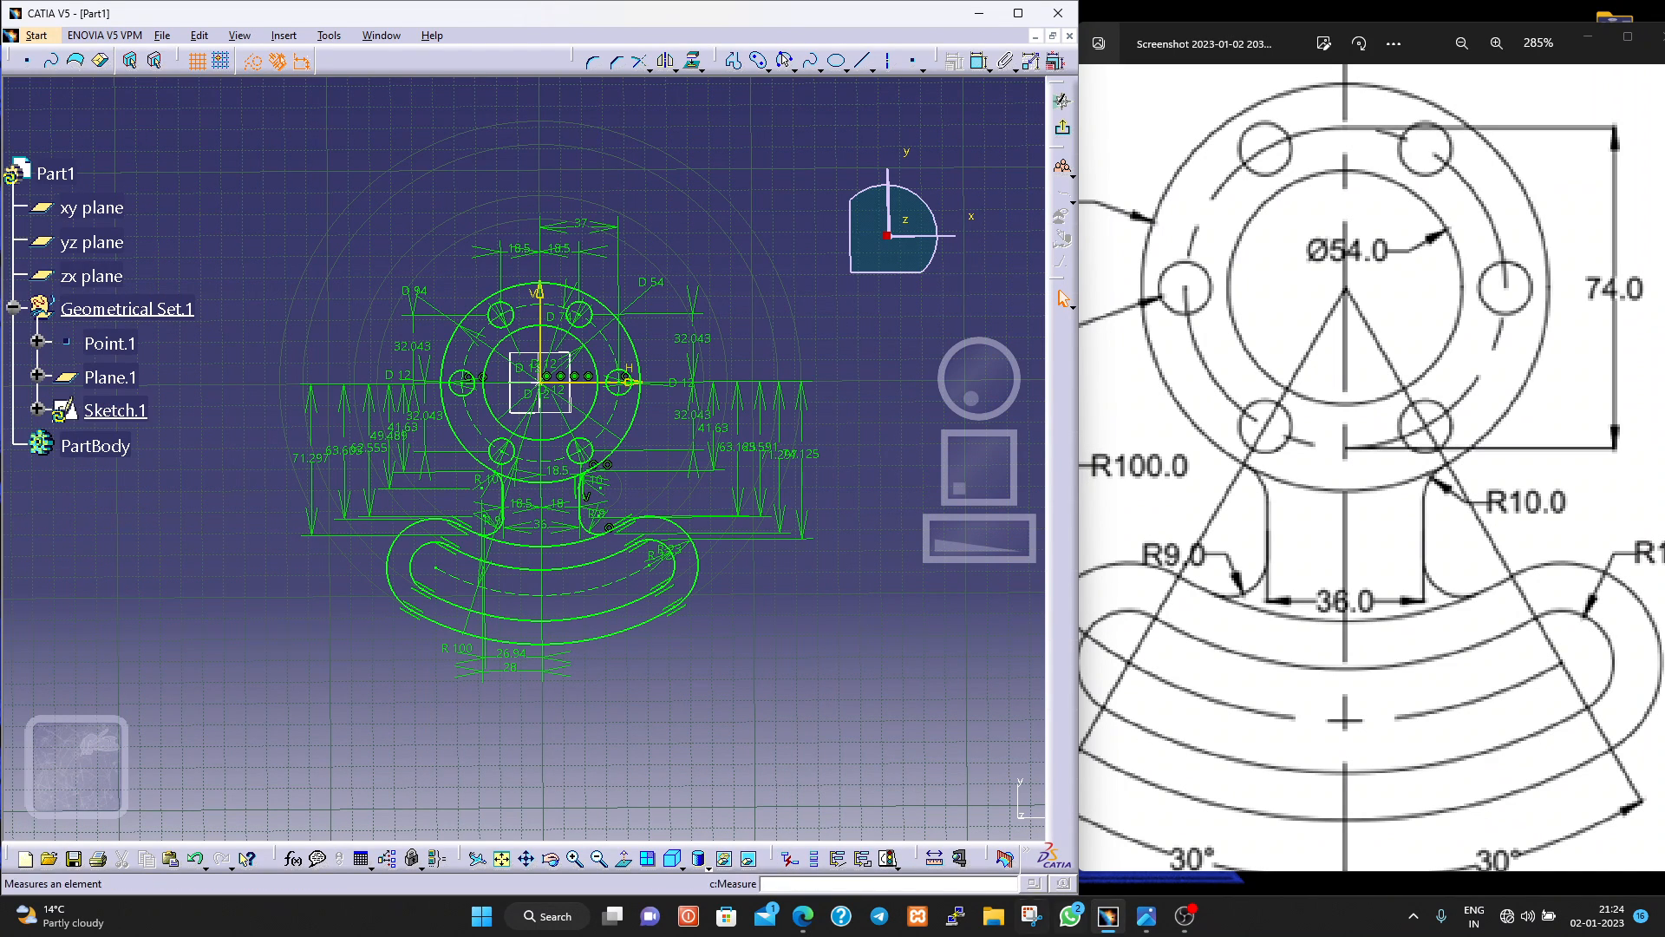
{"action": "mouse_move", "coordinate": [1181, 927]}
{"action": "scroll", "coordinate": [1259, 505], "scroll_direction": "down", "scroll_amount": 2}
{"action": "scroll", "coordinate": [1259, 504], "scroll_direction": "down", "scroll_amount": 2}
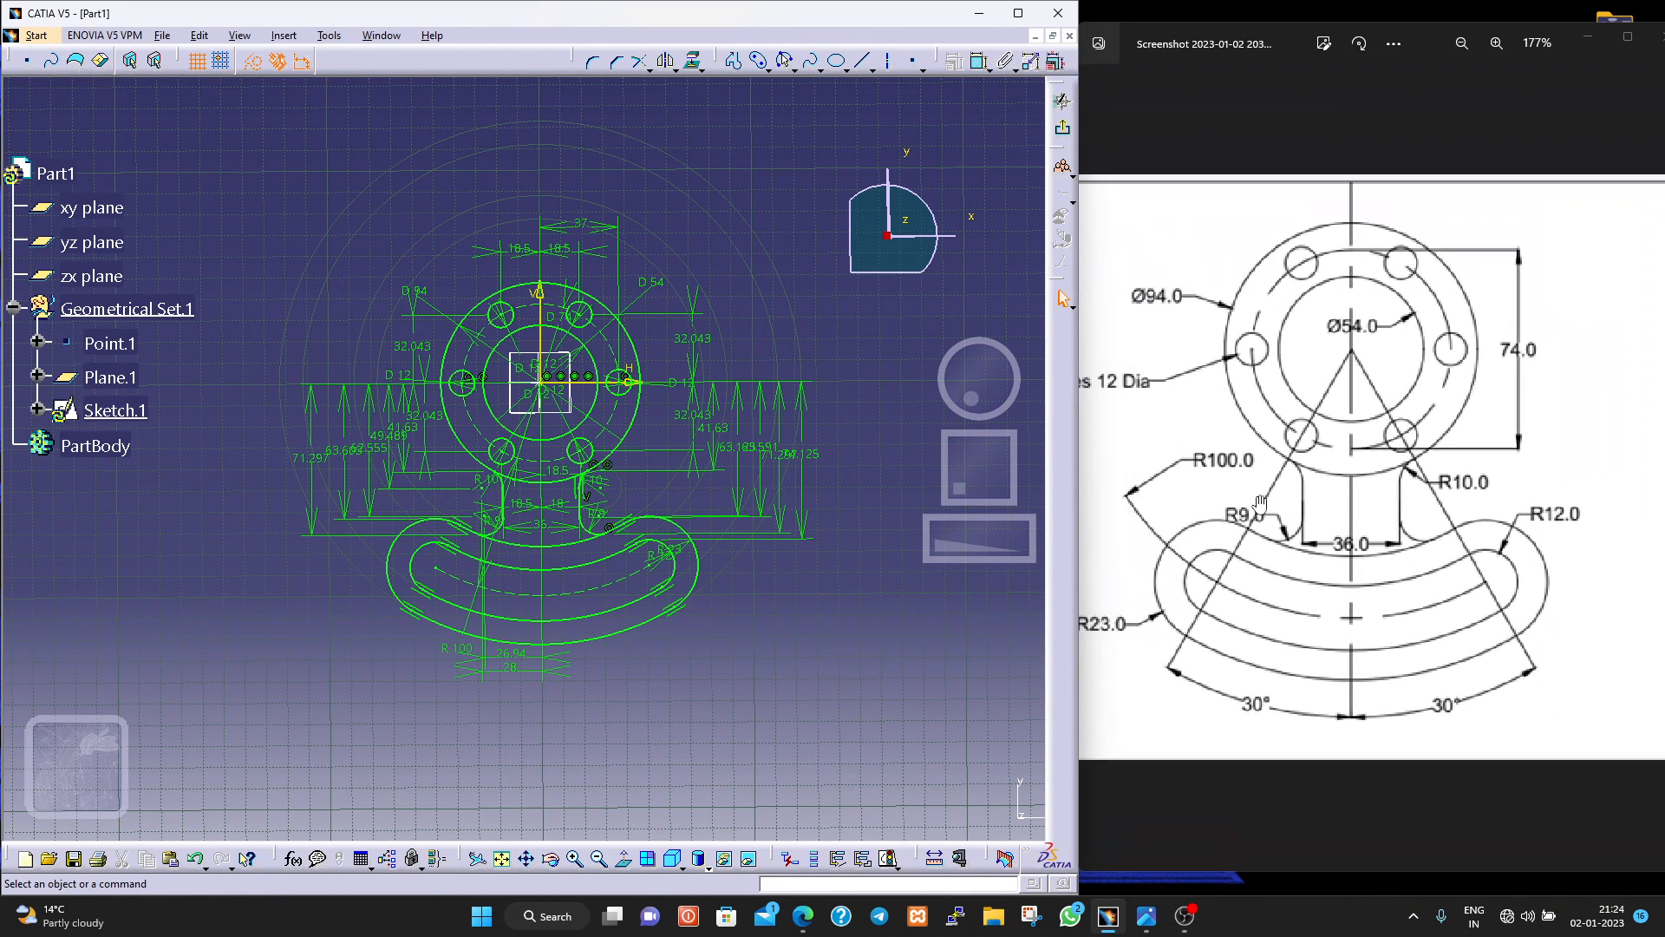
{"action": "scroll", "coordinate": [1259, 504], "scroll_direction": "down", "scroll_amount": 1}
{"action": "scroll", "coordinate": [1259, 504], "scroll_direction": "down", "scroll_amount": 1}
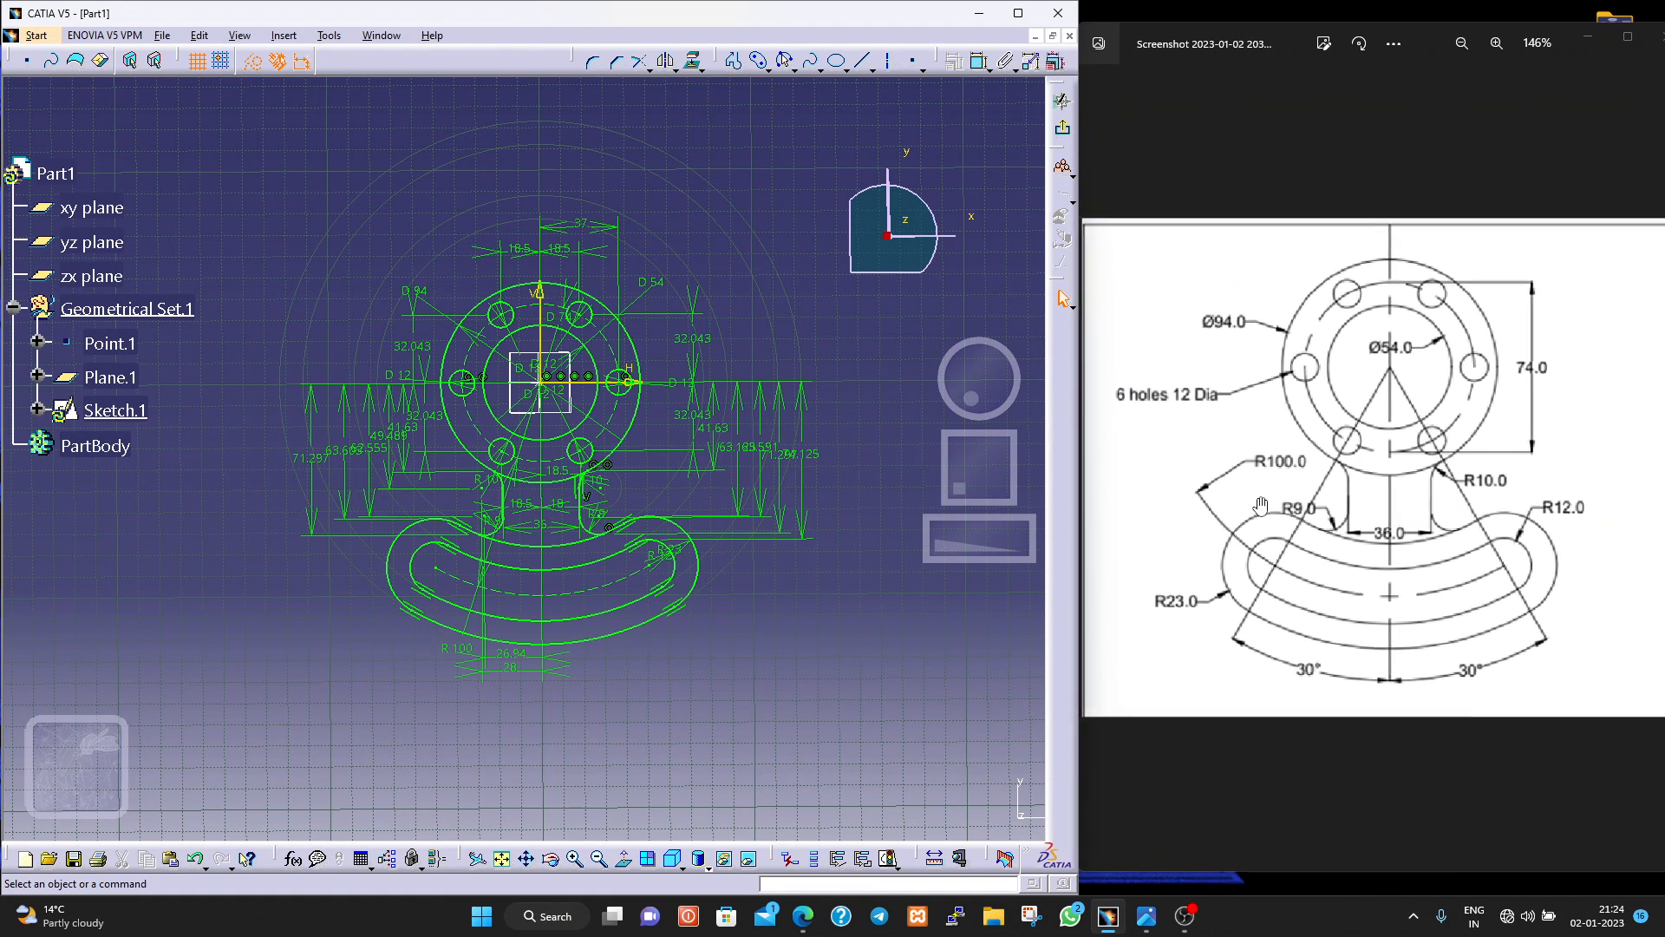